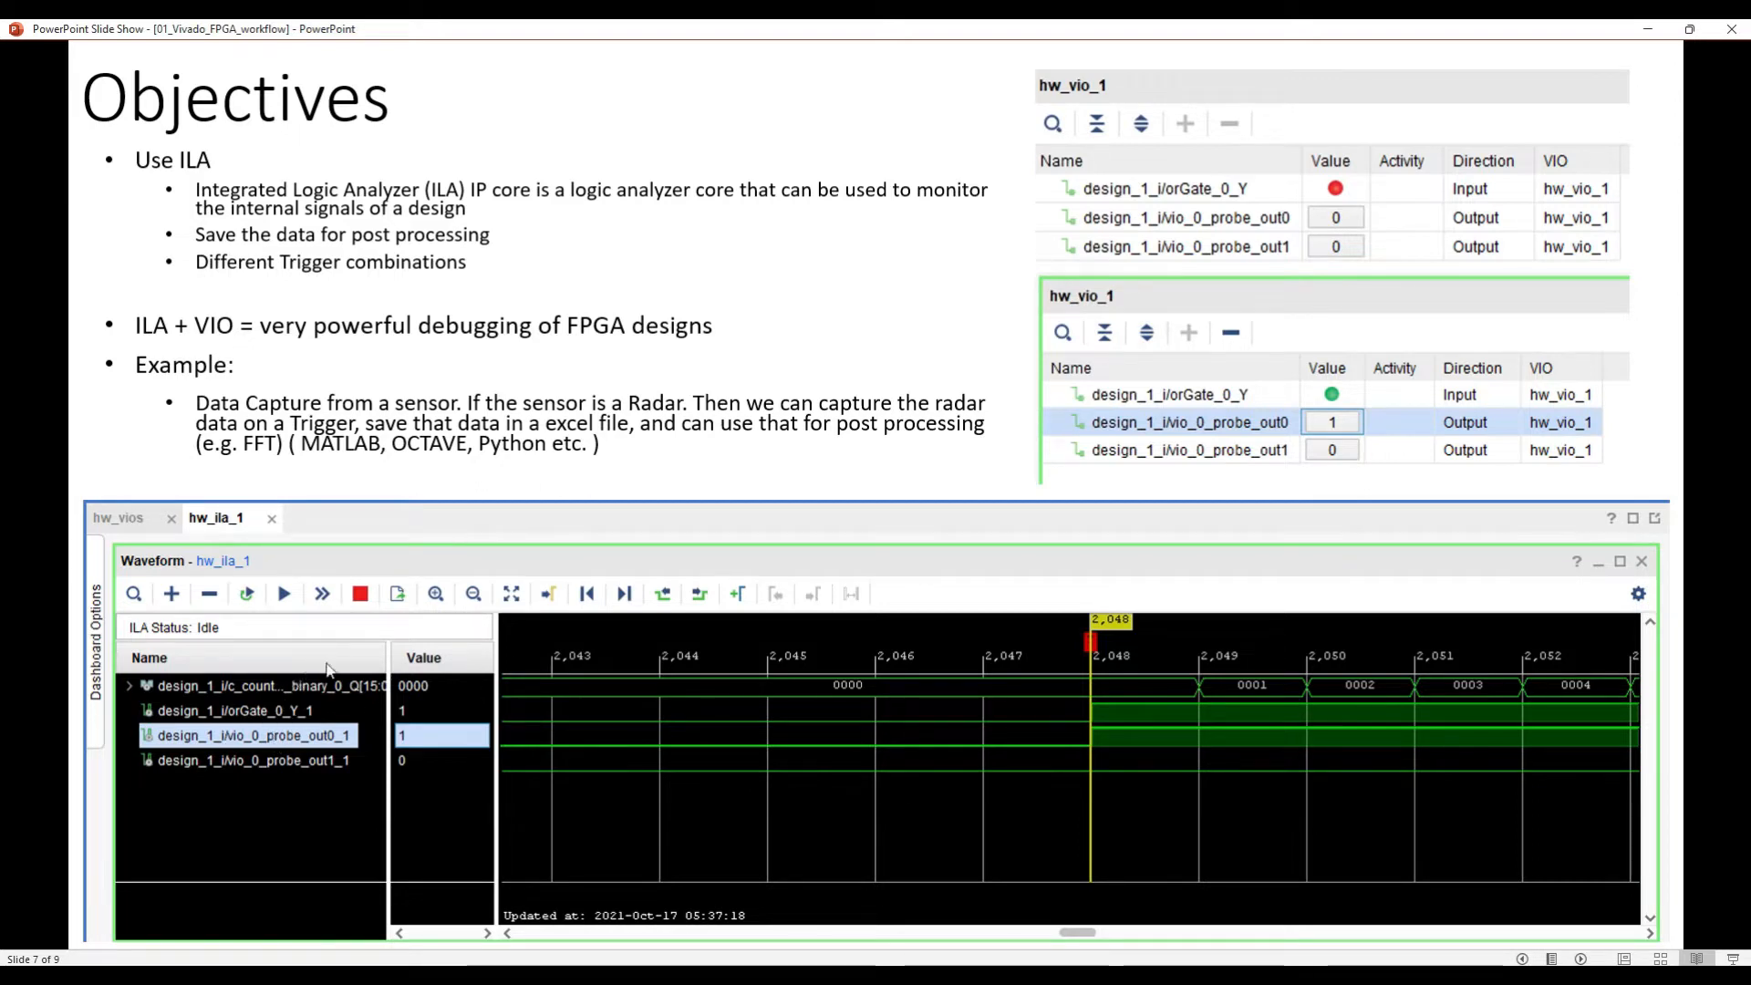
Step: Switch from the PowerPoint slides to the or_gate project in Vivado and open the design_1 block design with a wider diagram area
click(544, 616)
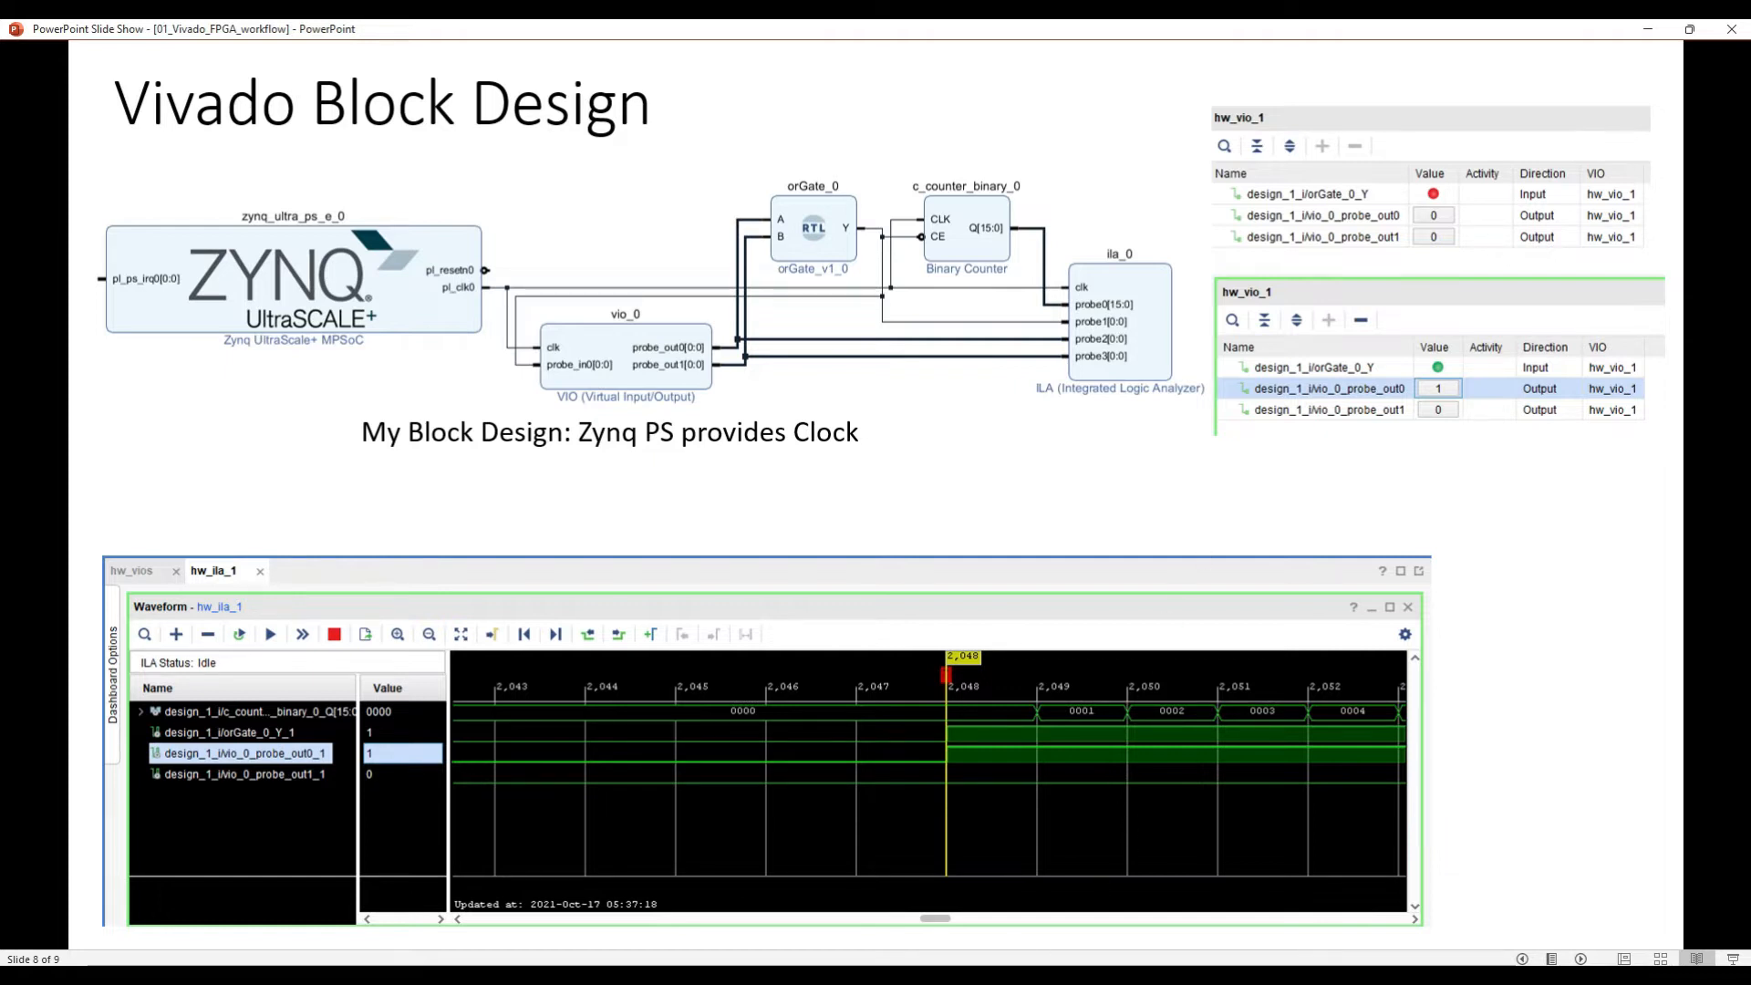
click(1203, 974)
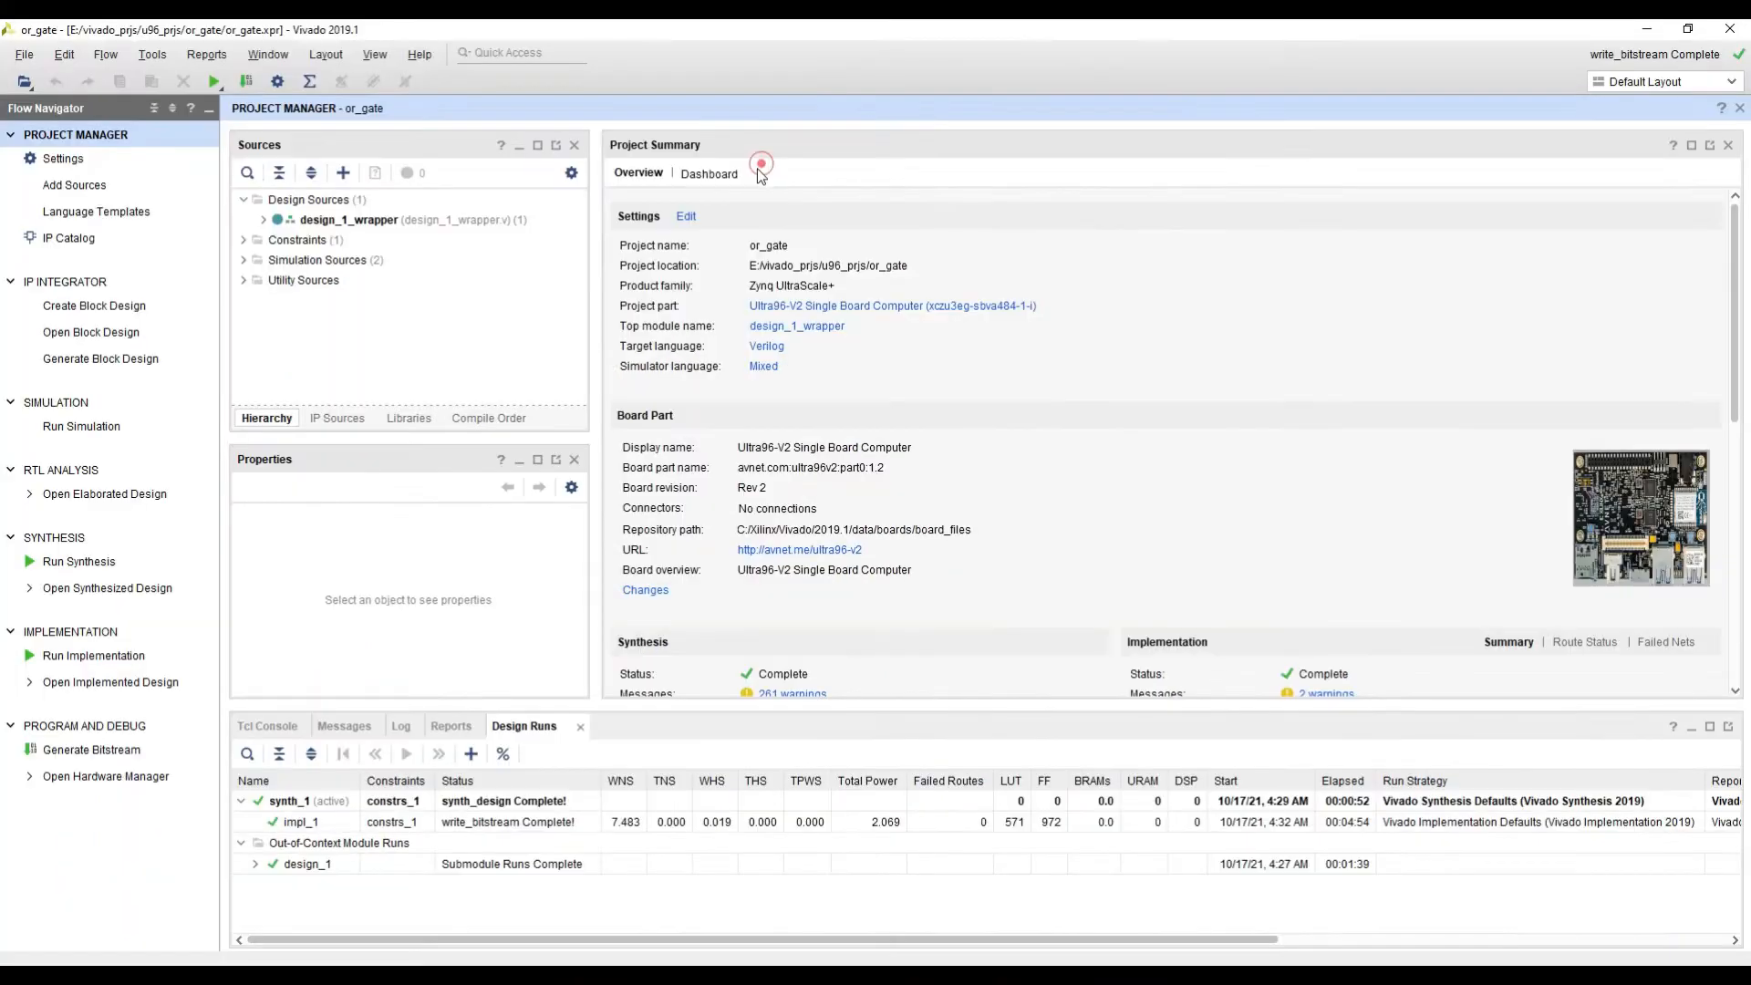
click(264, 220)
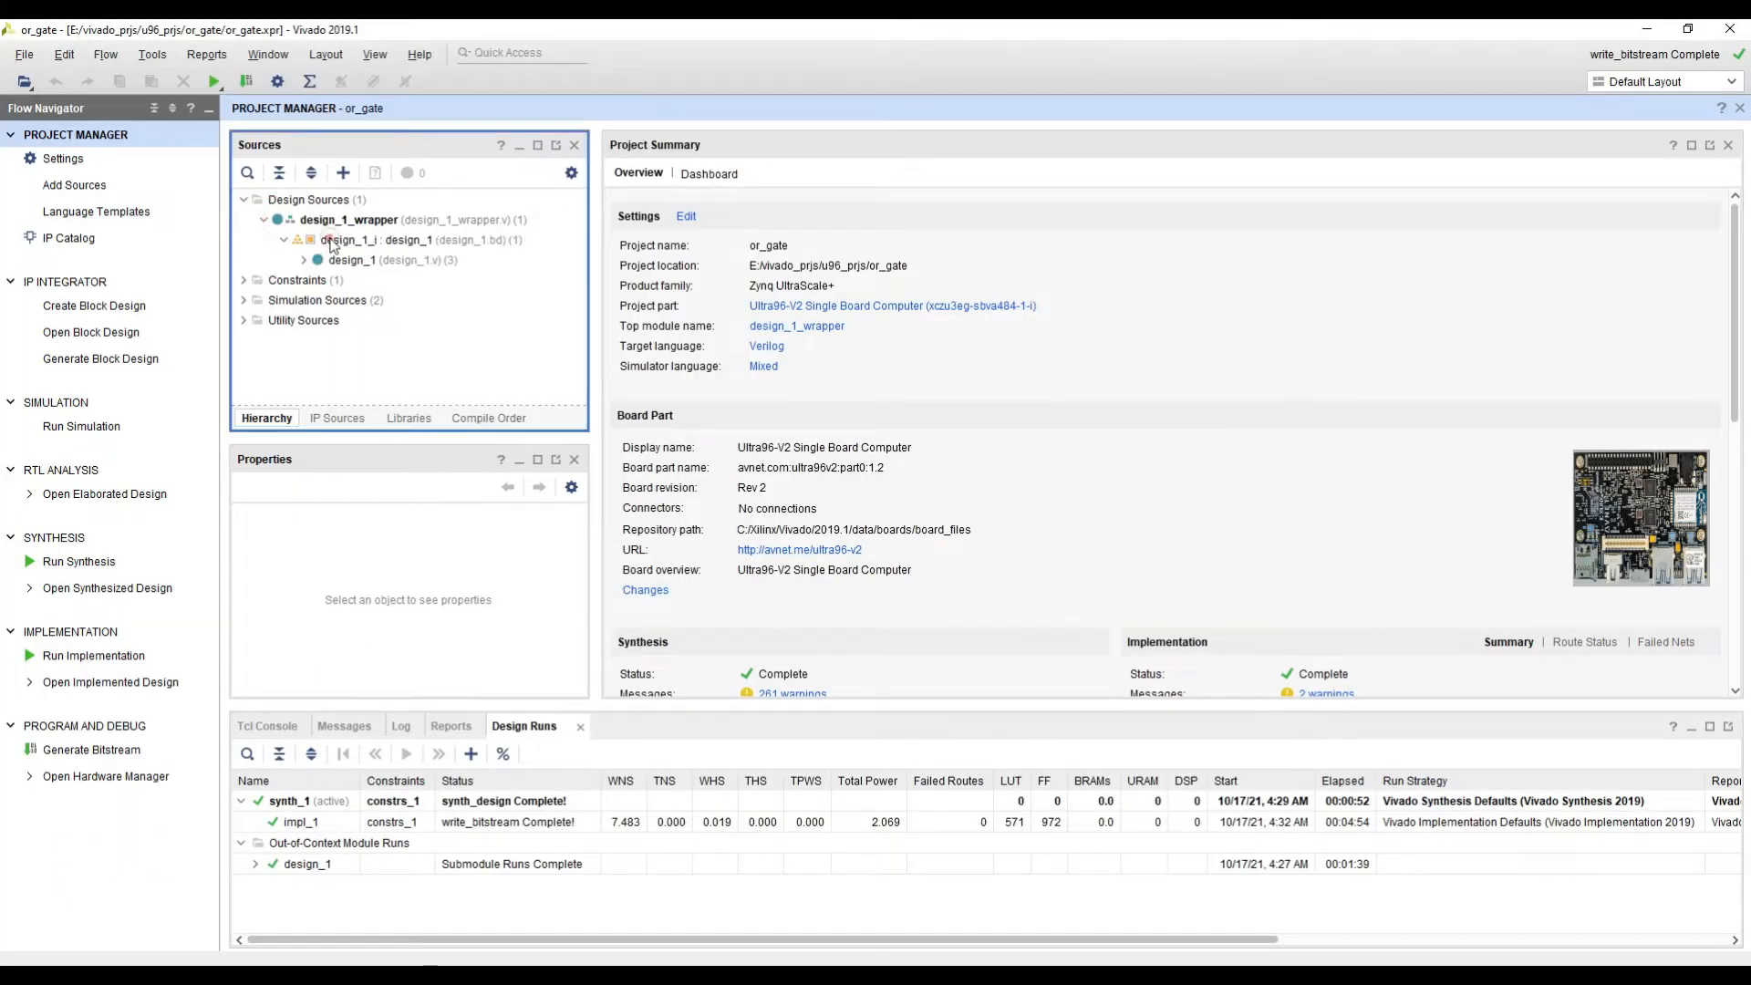
click(332, 241)
double_click(332, 241)
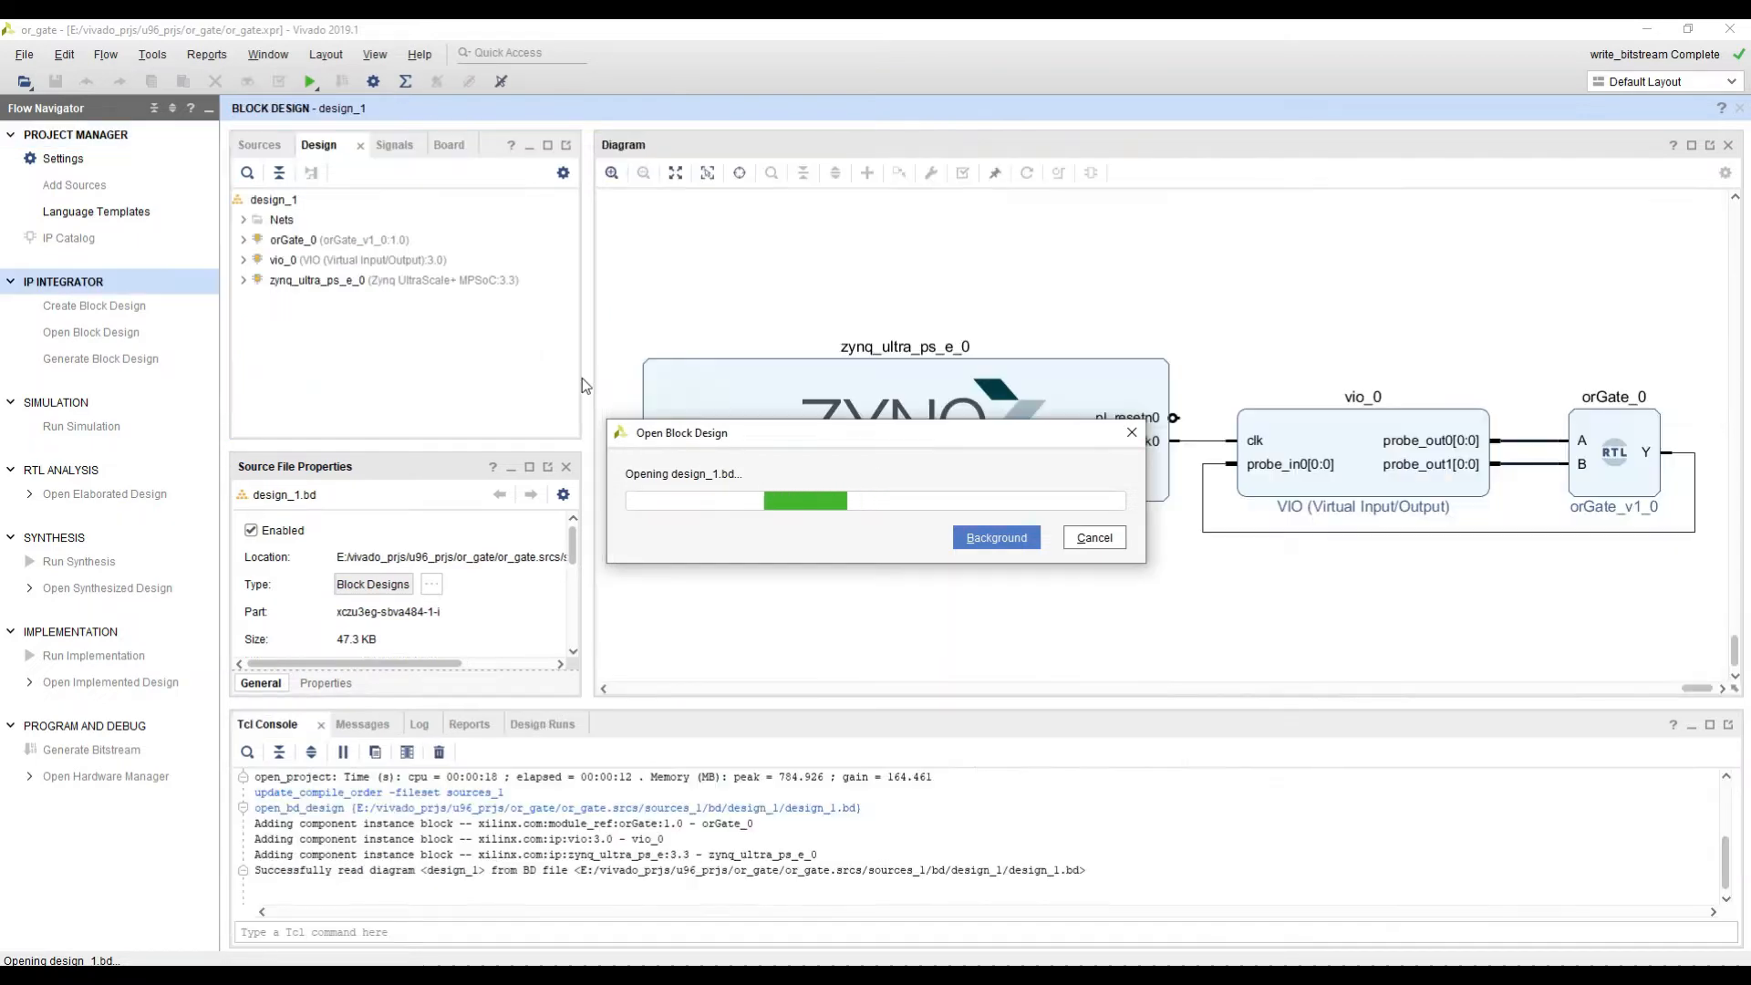
drag(588, 375, 449, 379)
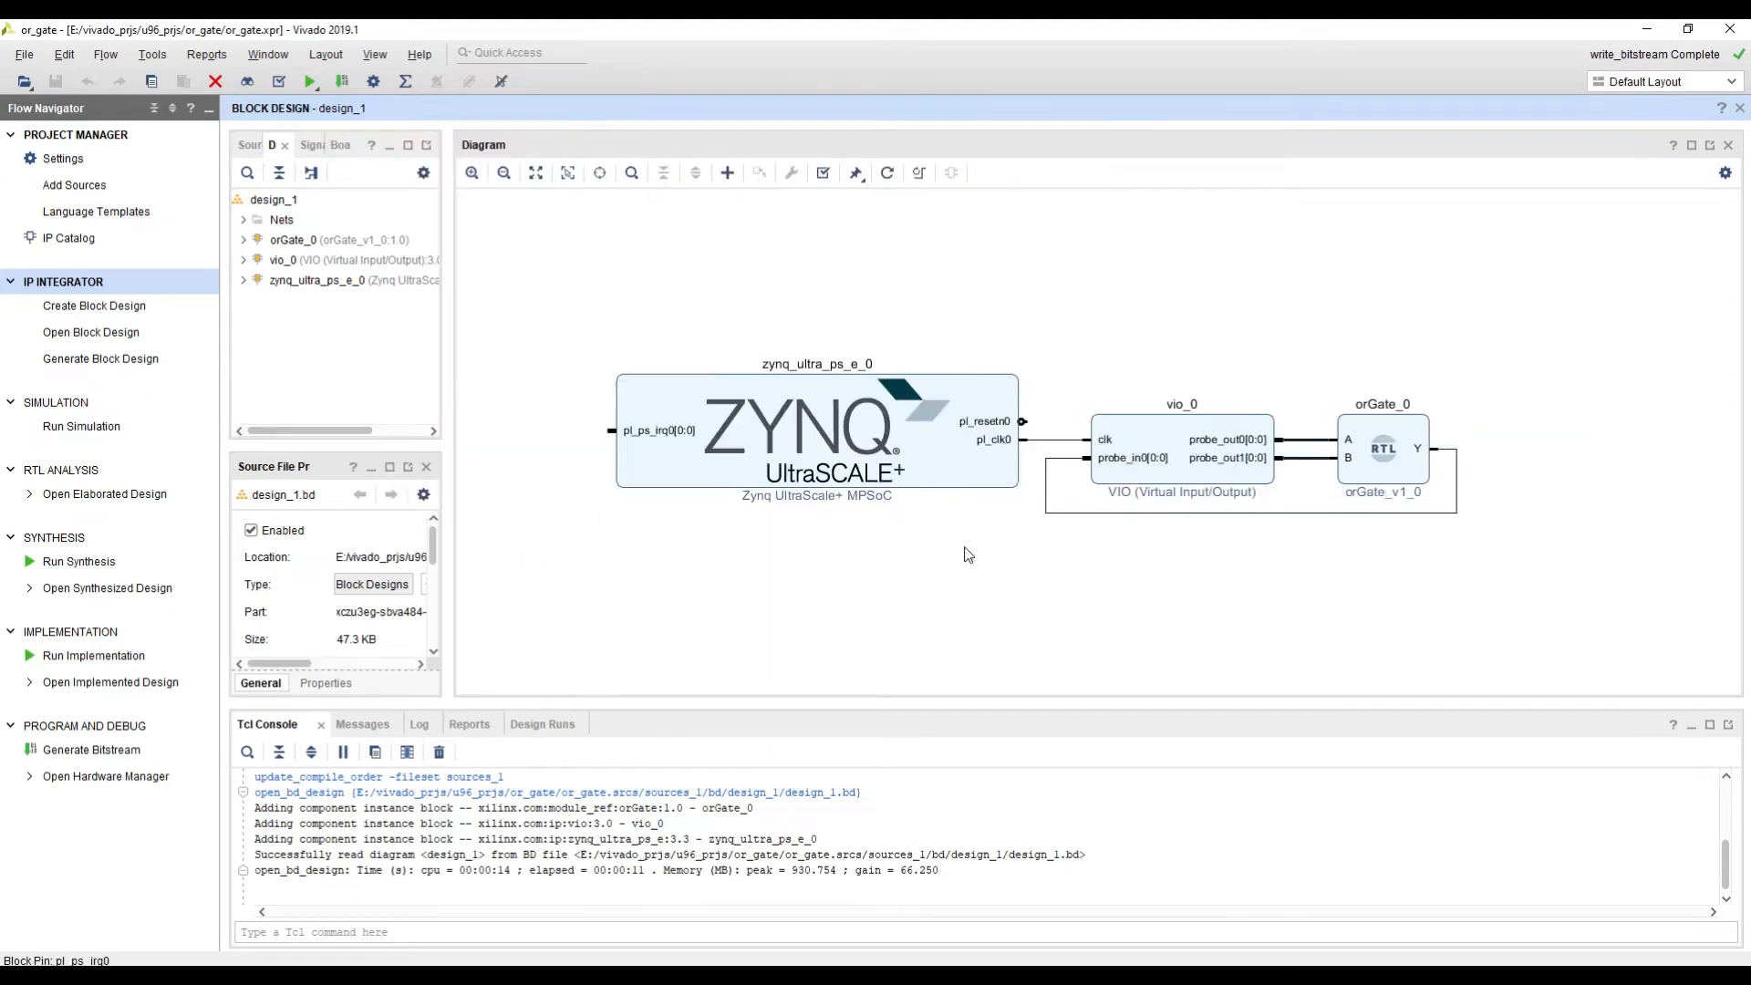
click(985, 553)
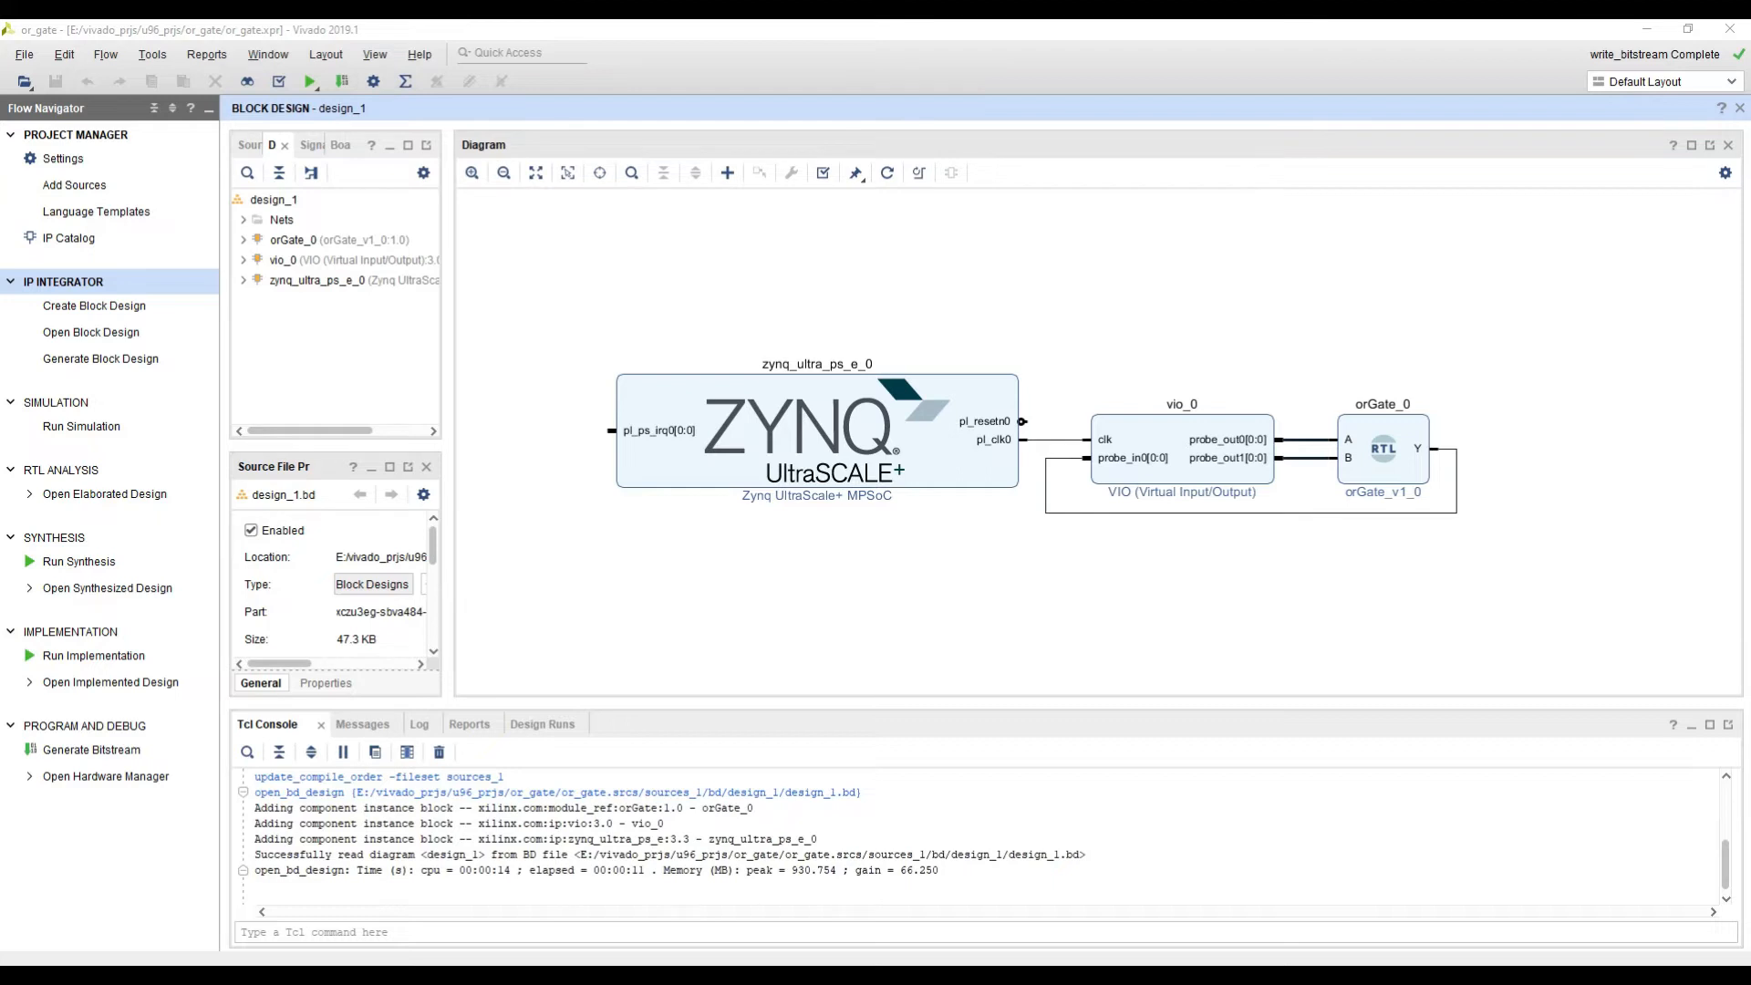
click(1423, 248)
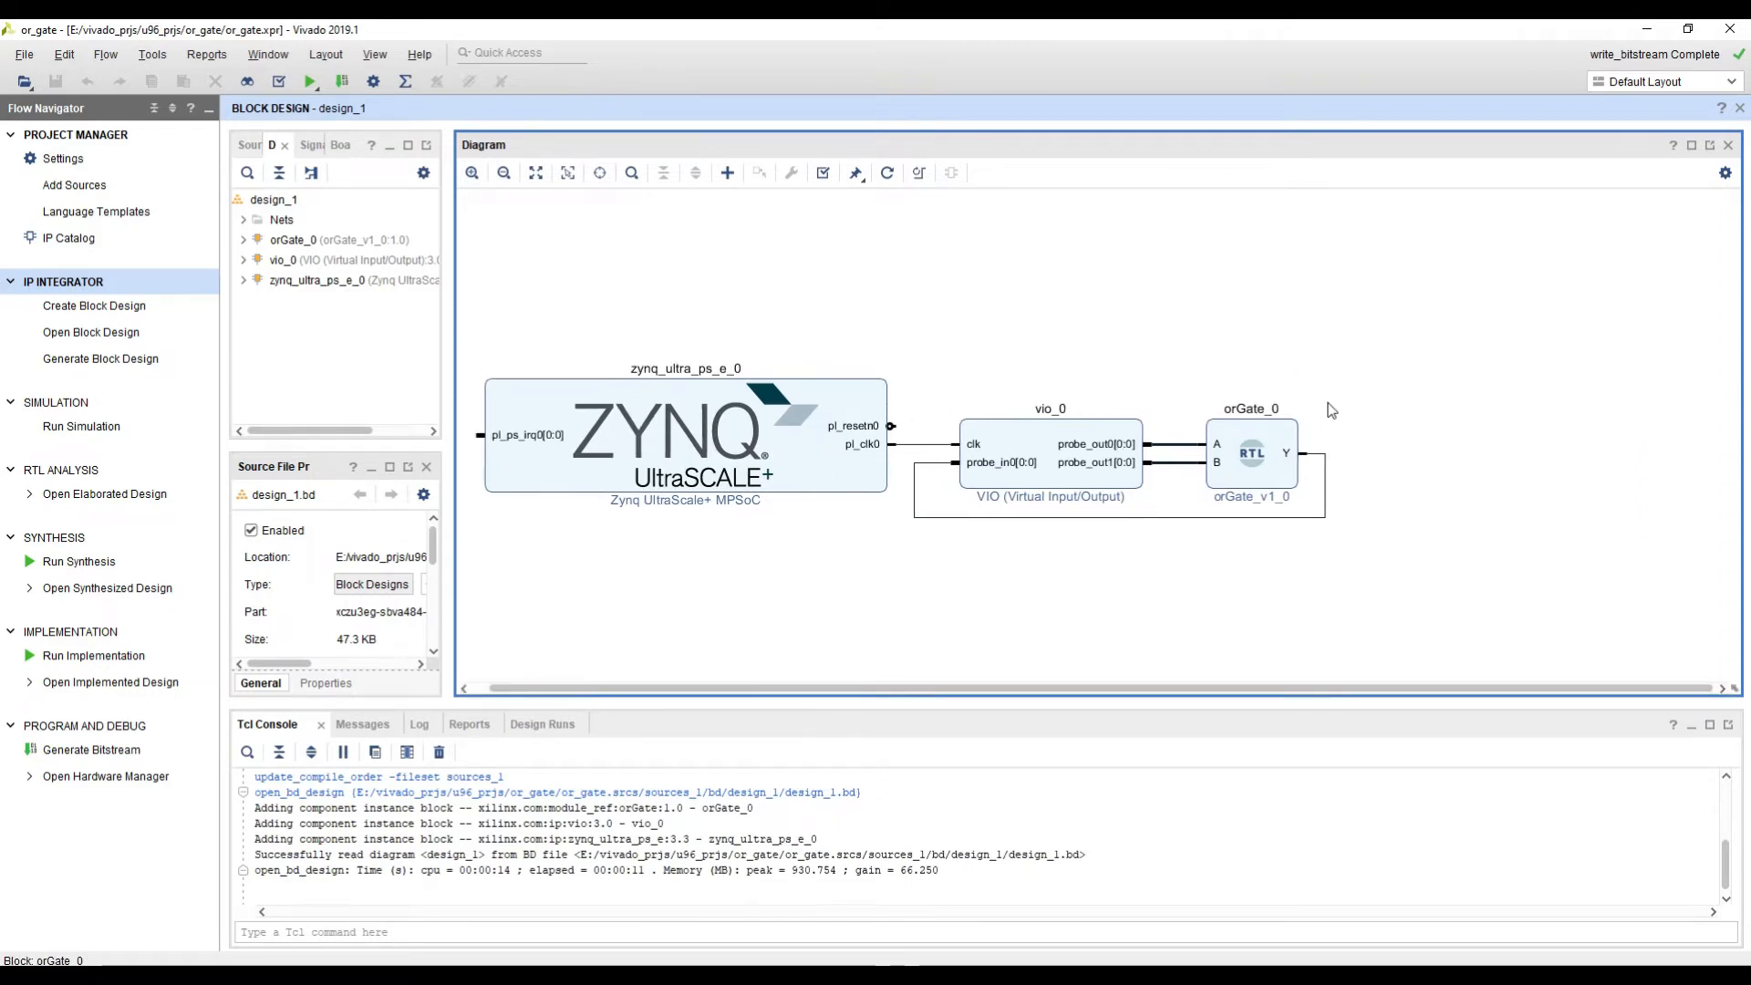
Step: Add a Binary Counter IP to the block design and place it to the right of the orGate_0 block
right_click(1258, 320)
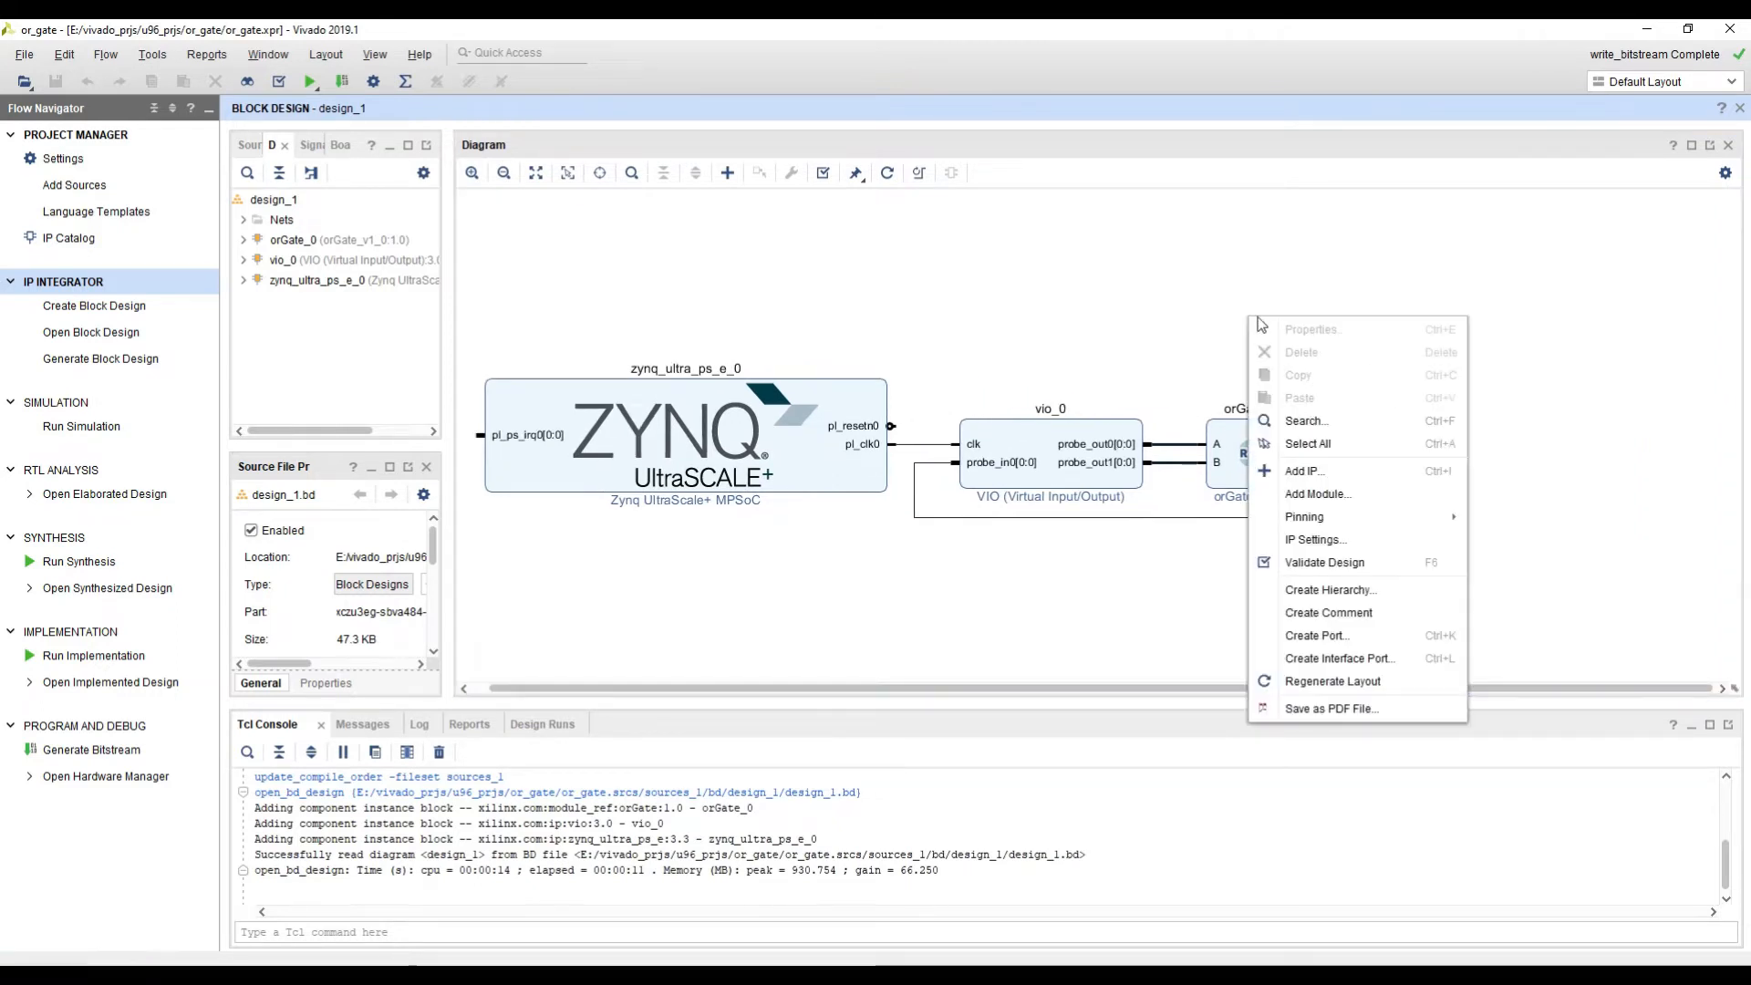
click(1305, 463)
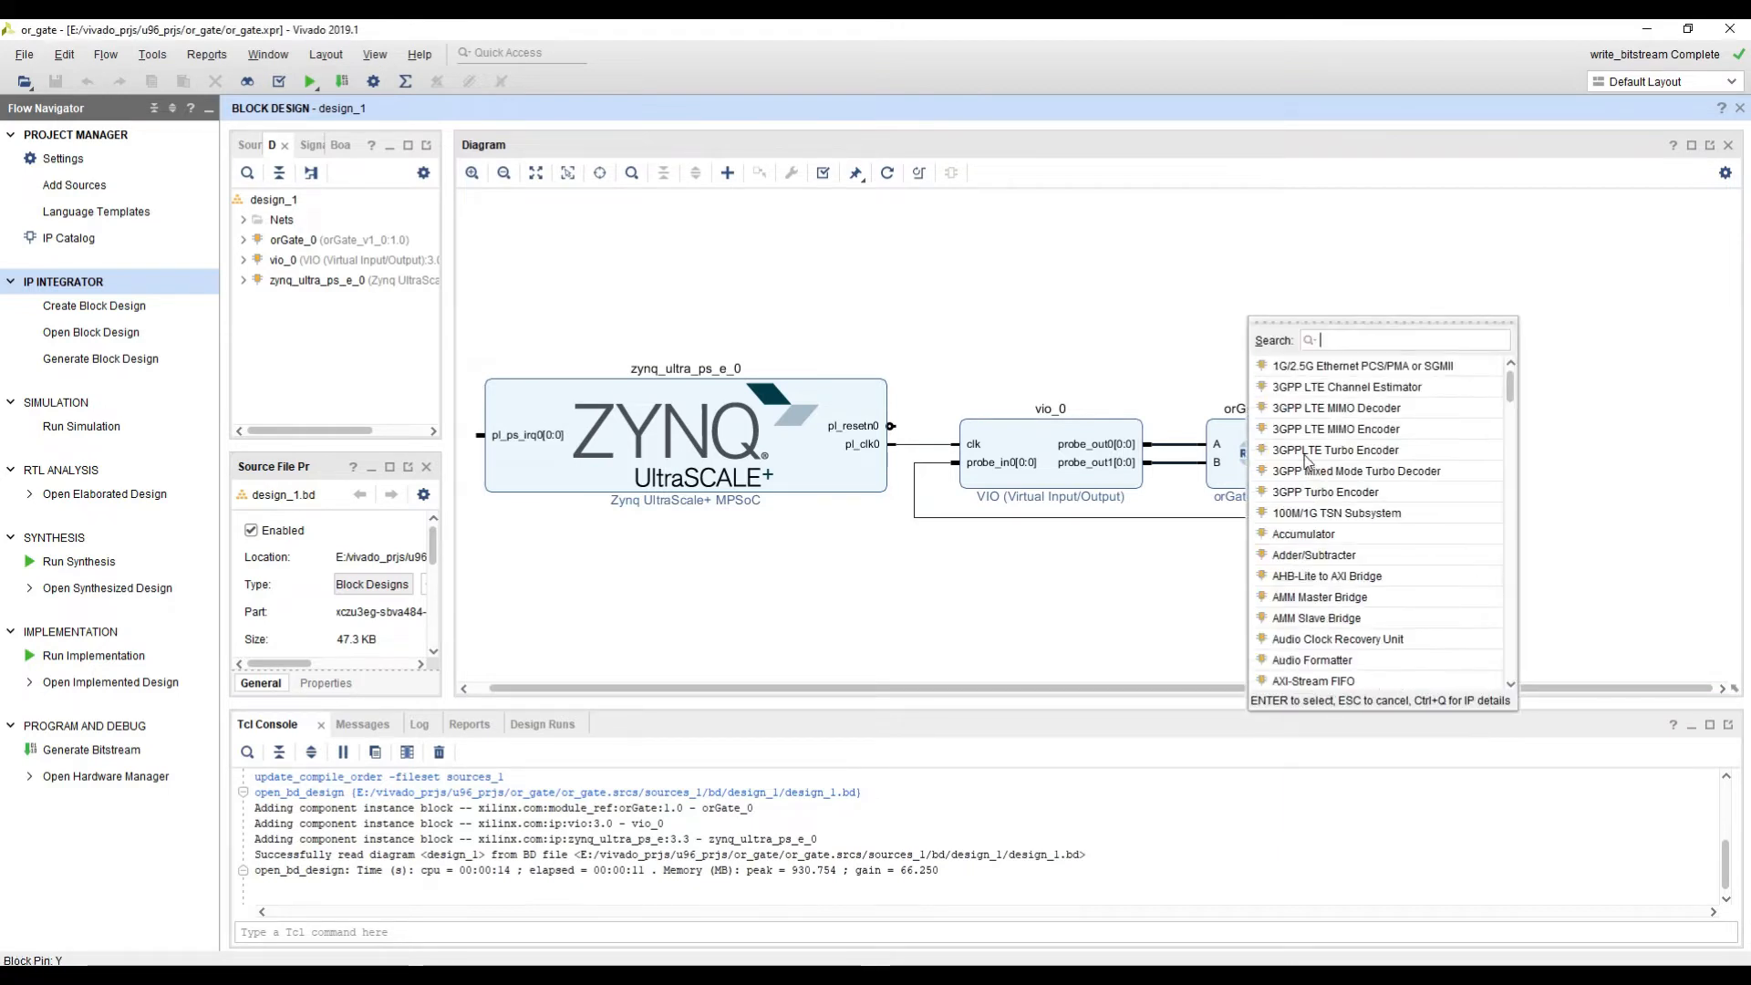
text(cou)
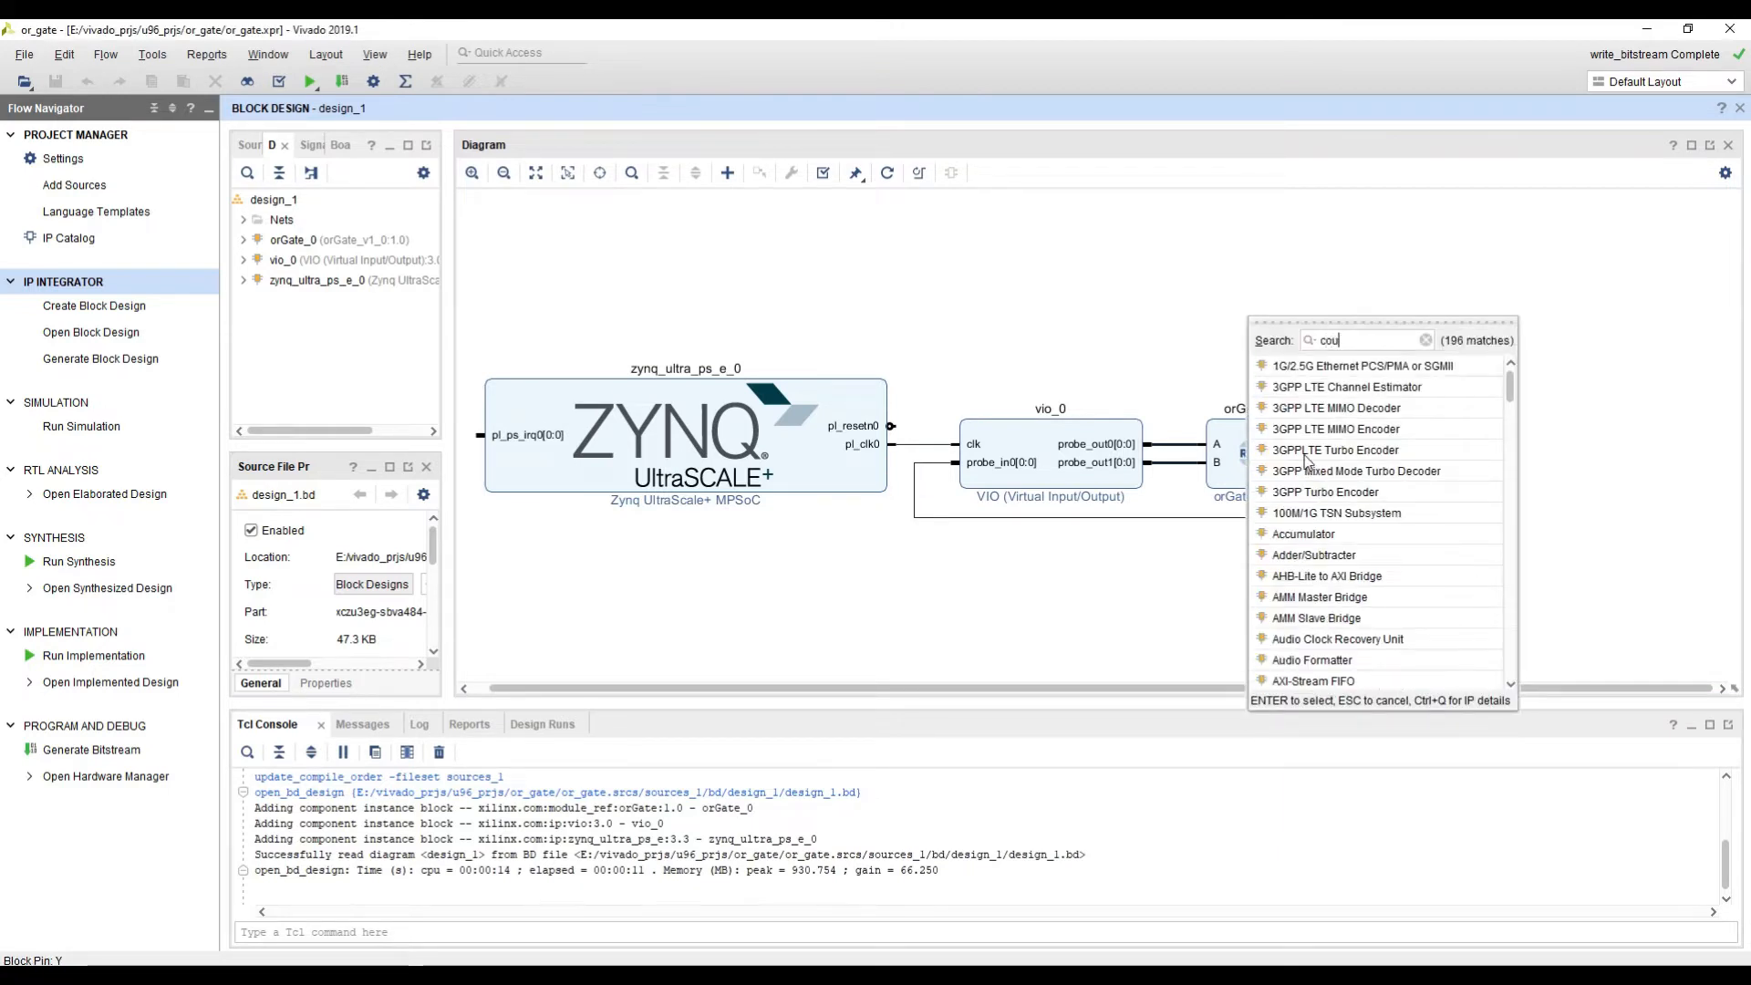
text(n)
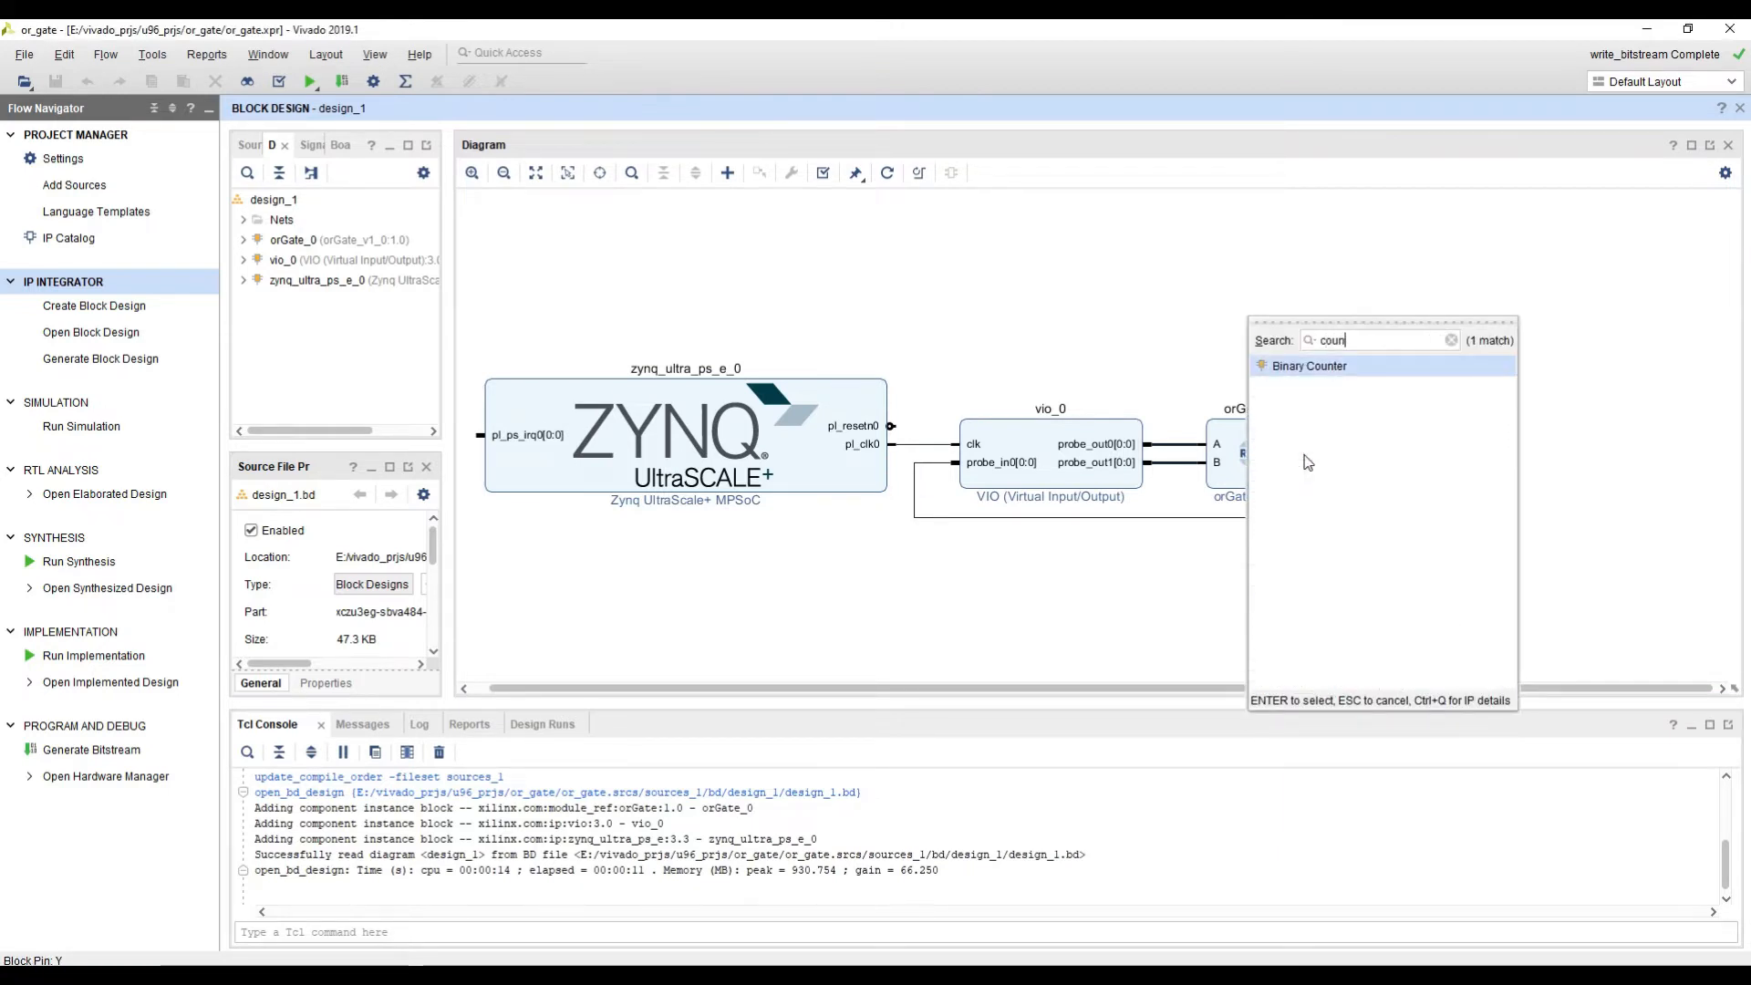
double_click(1302, 367)
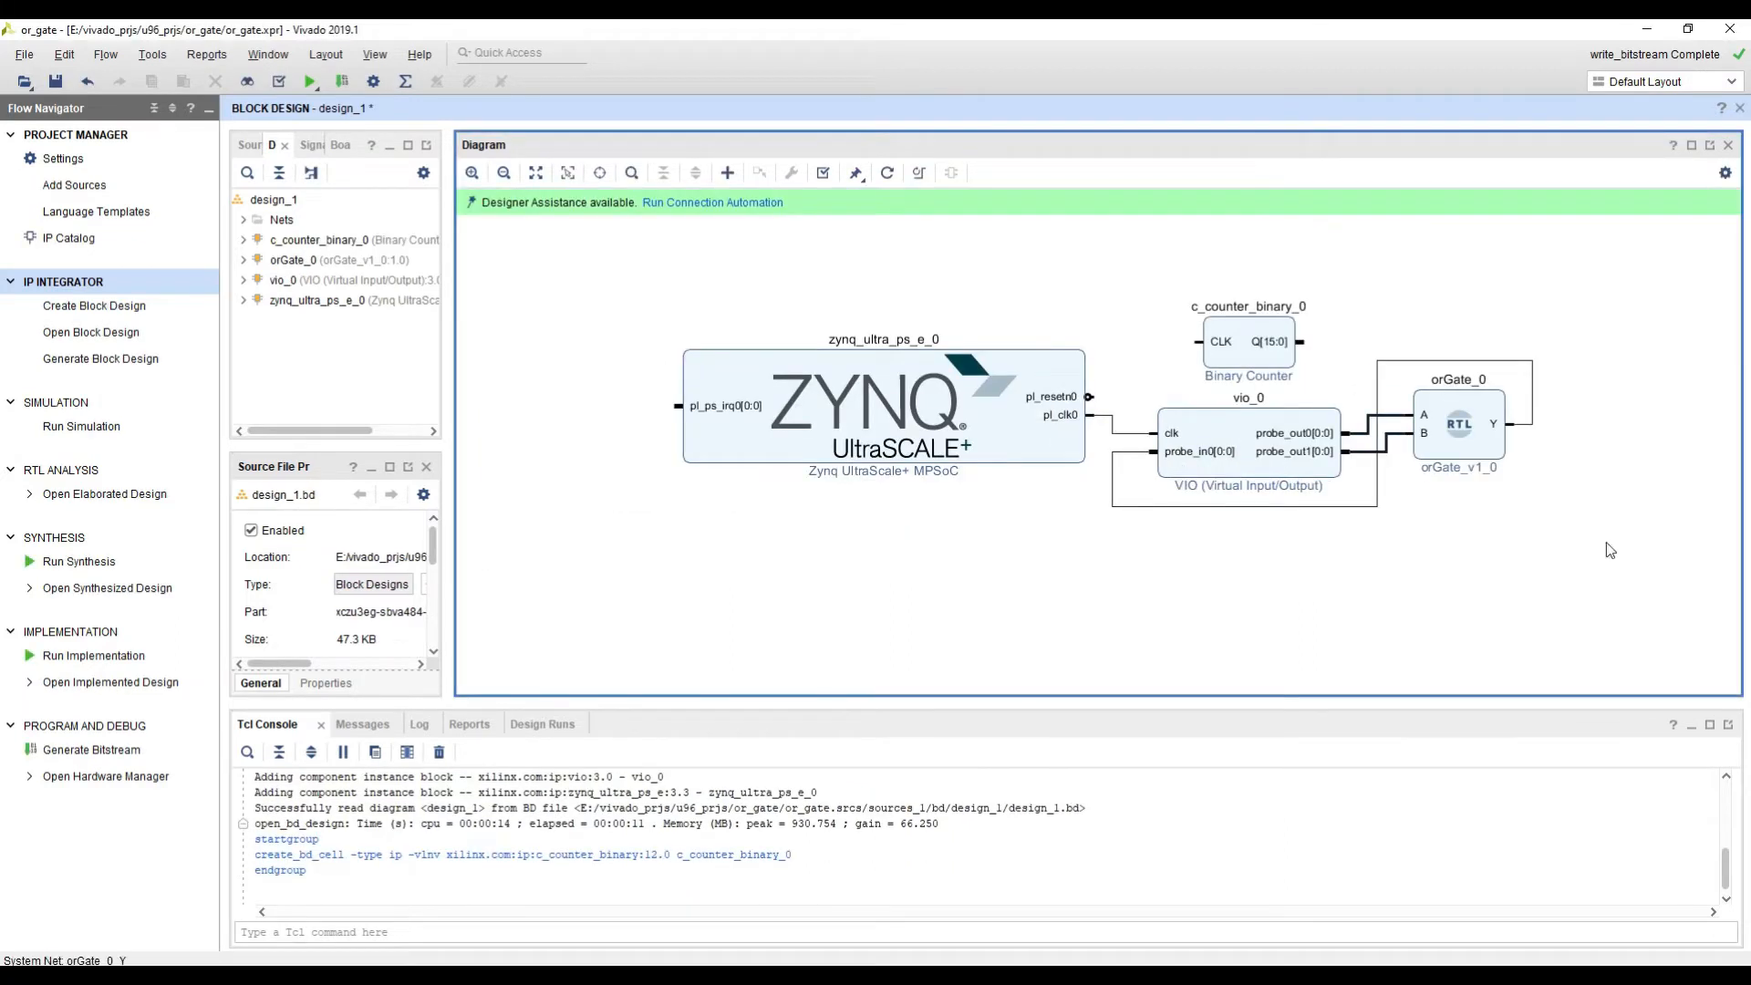
click(1128, 354)
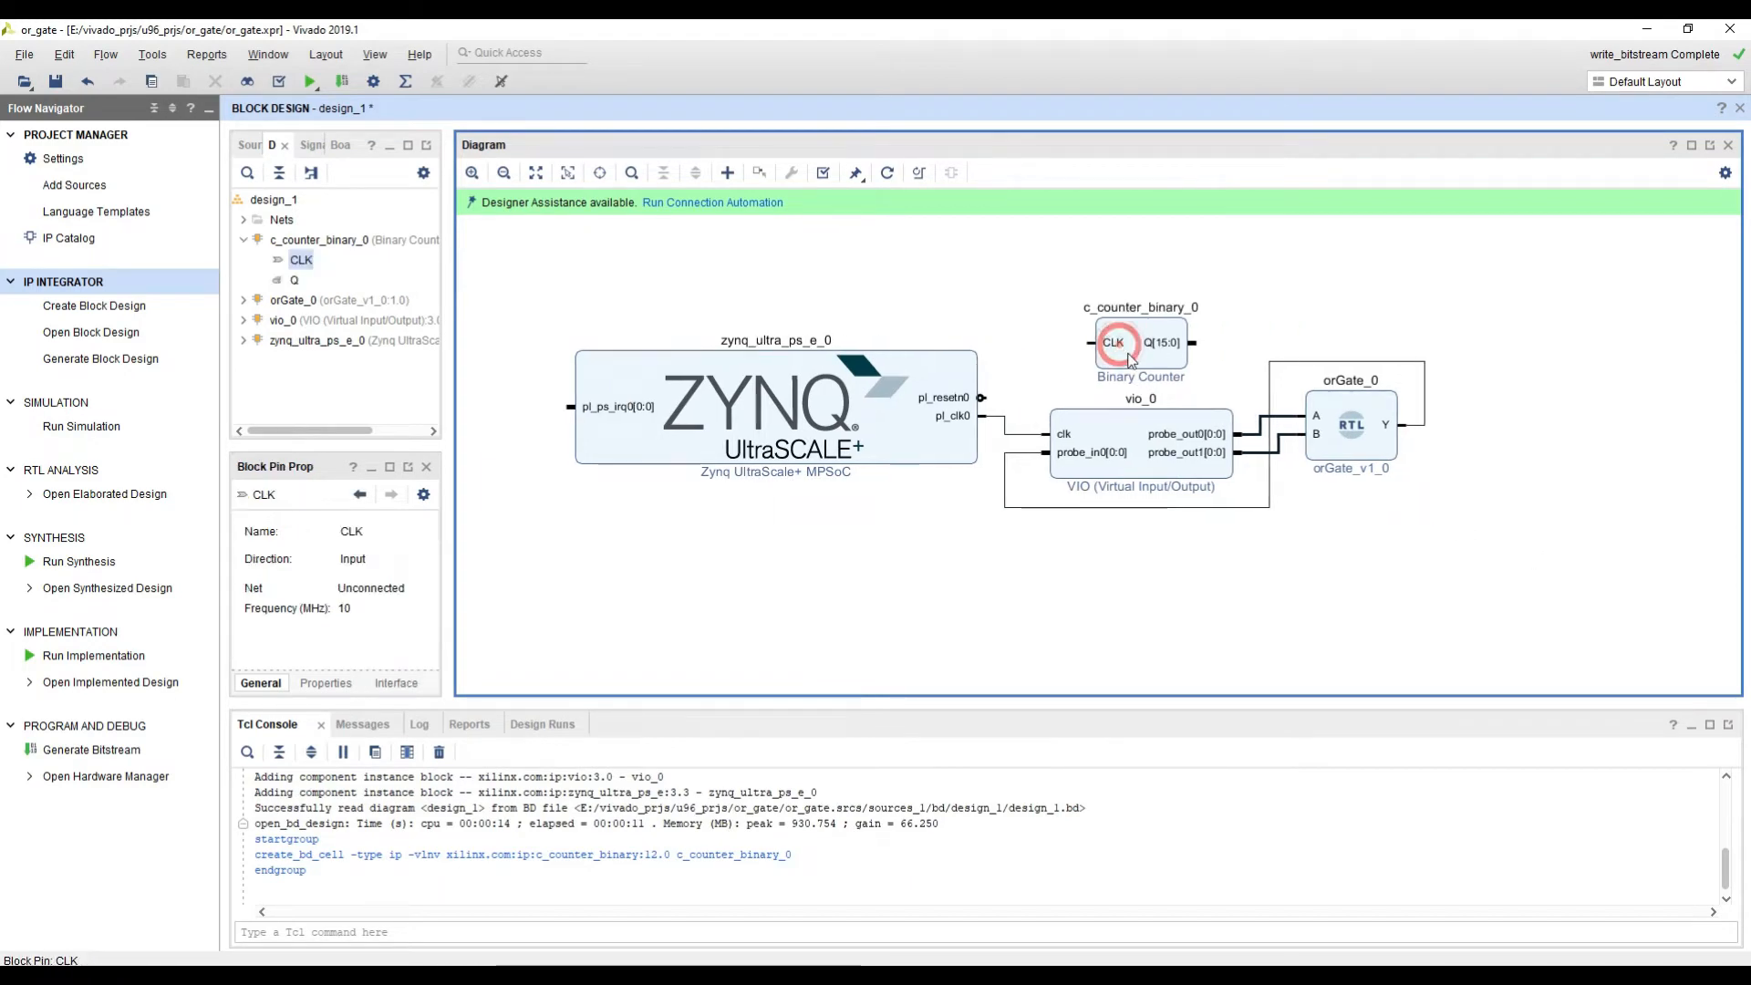
drag(1130, 357, 1482, 367)
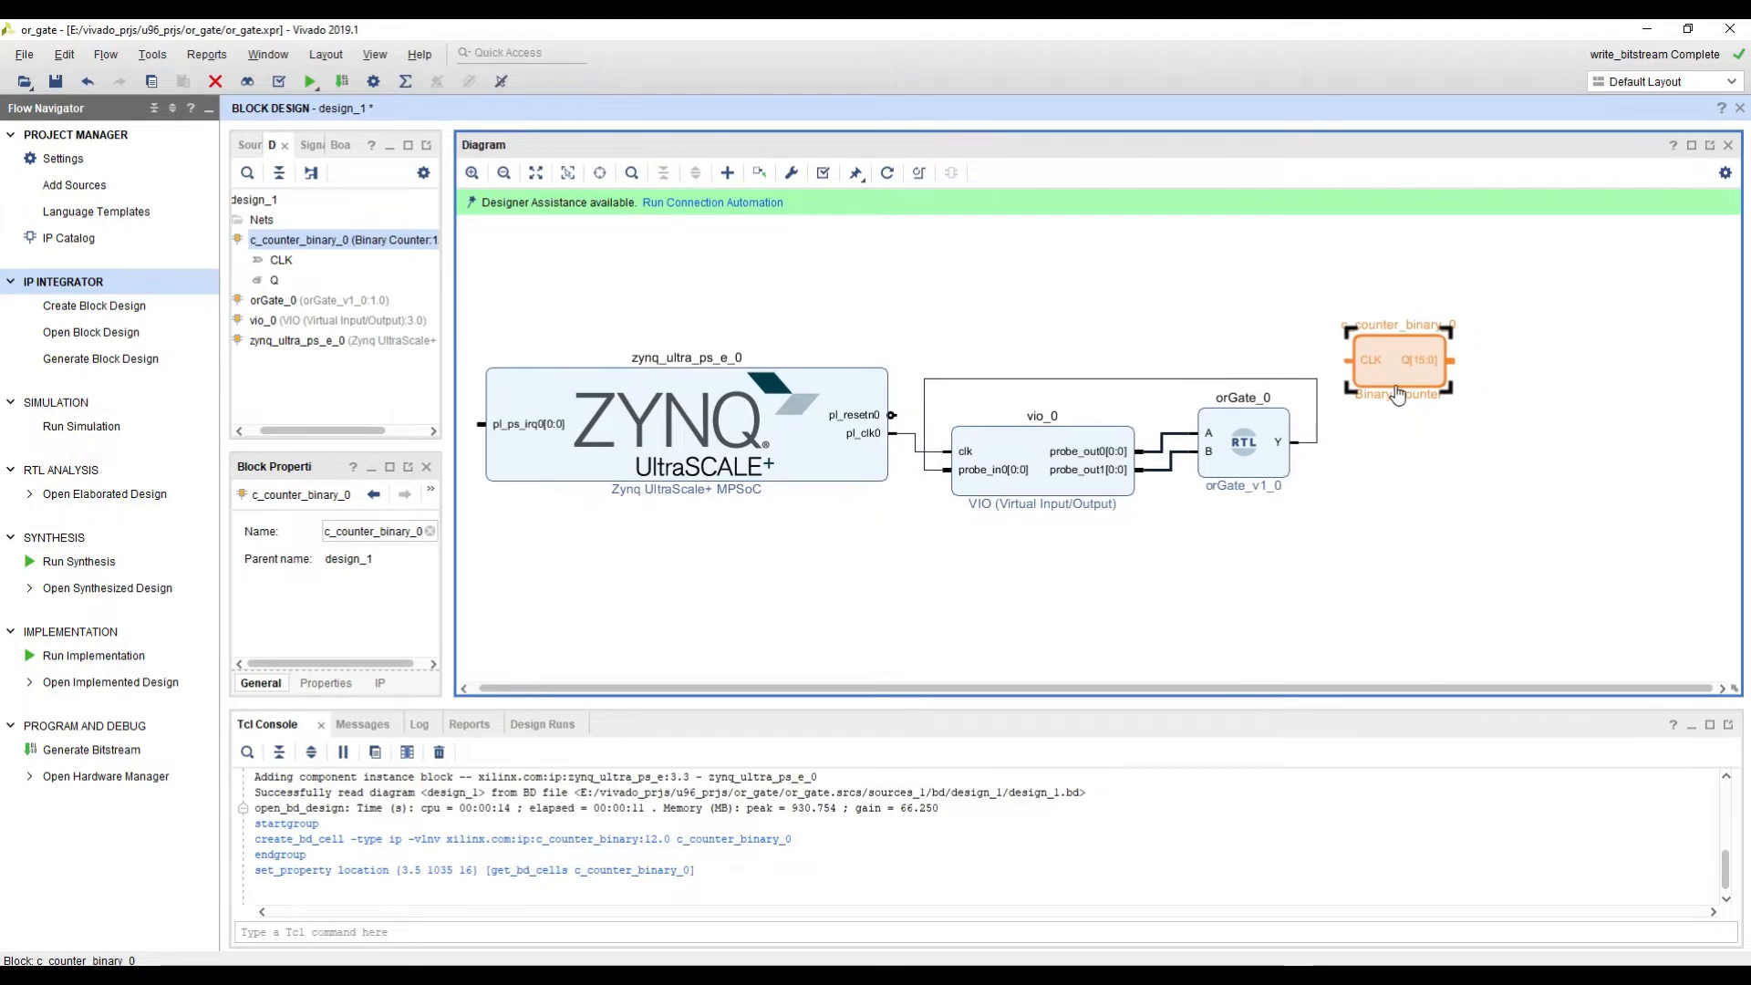
Step: Customize the binary counter to have a Clock Enable (CE) input, keeping its count mode as UP
double_click(1393, 380)
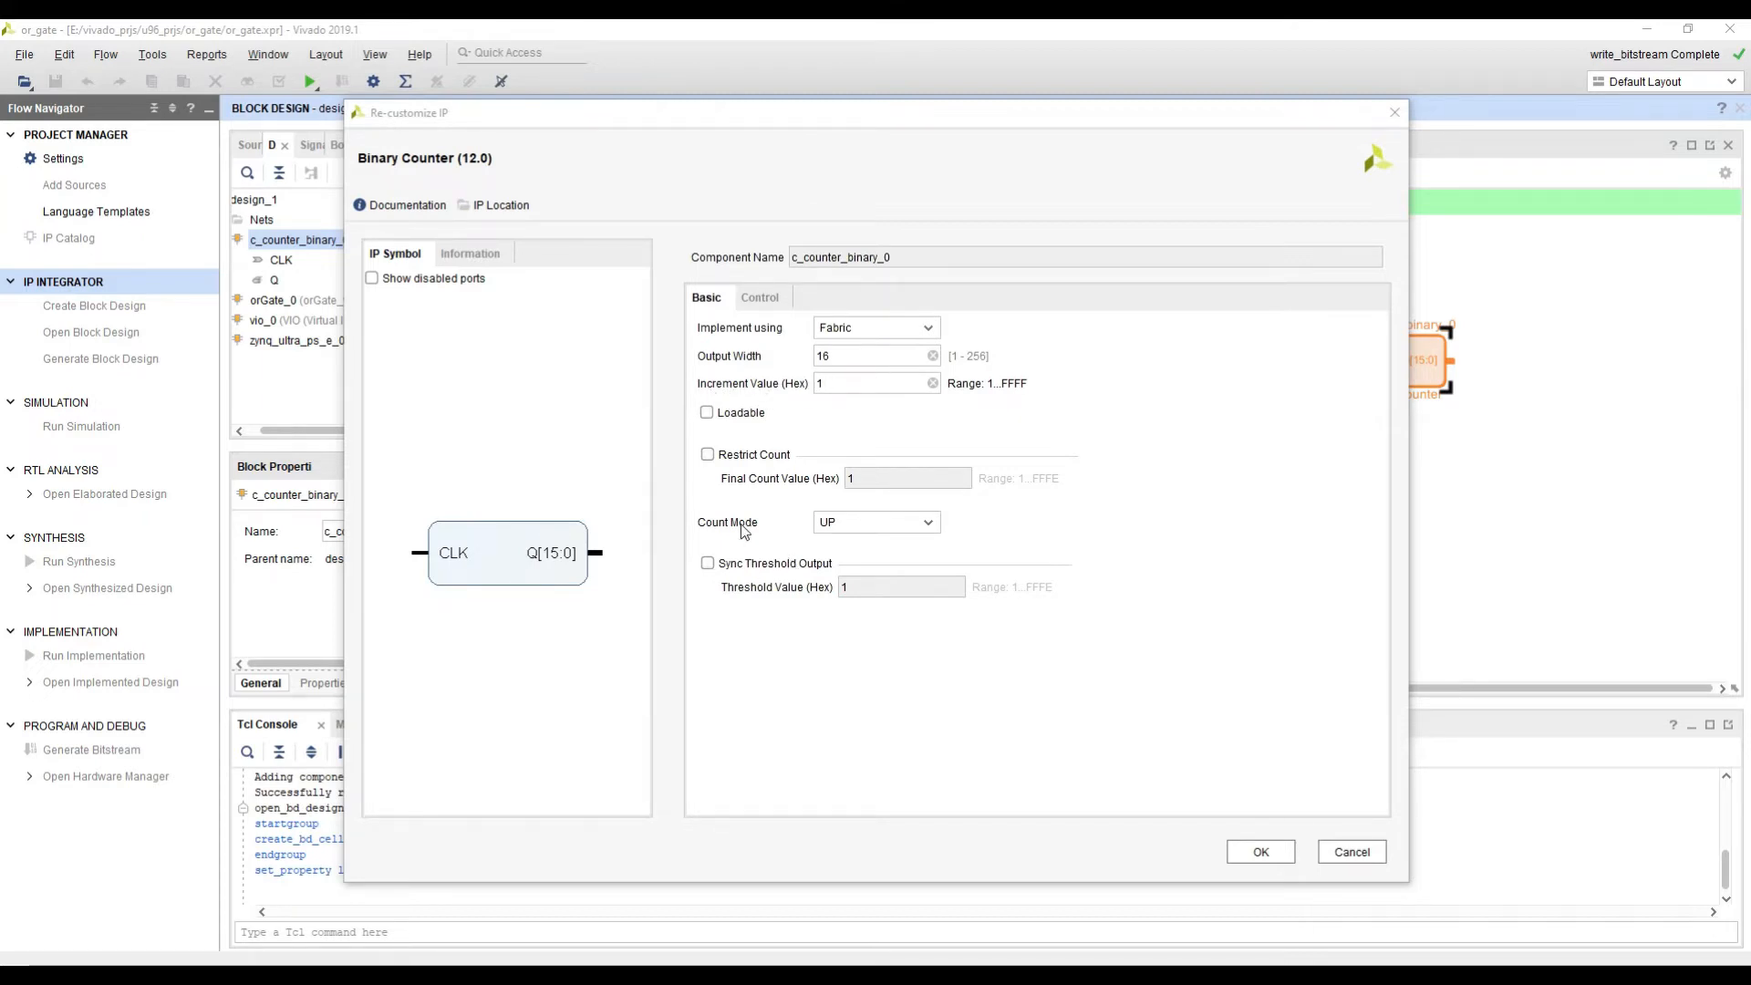
click(871, 523)
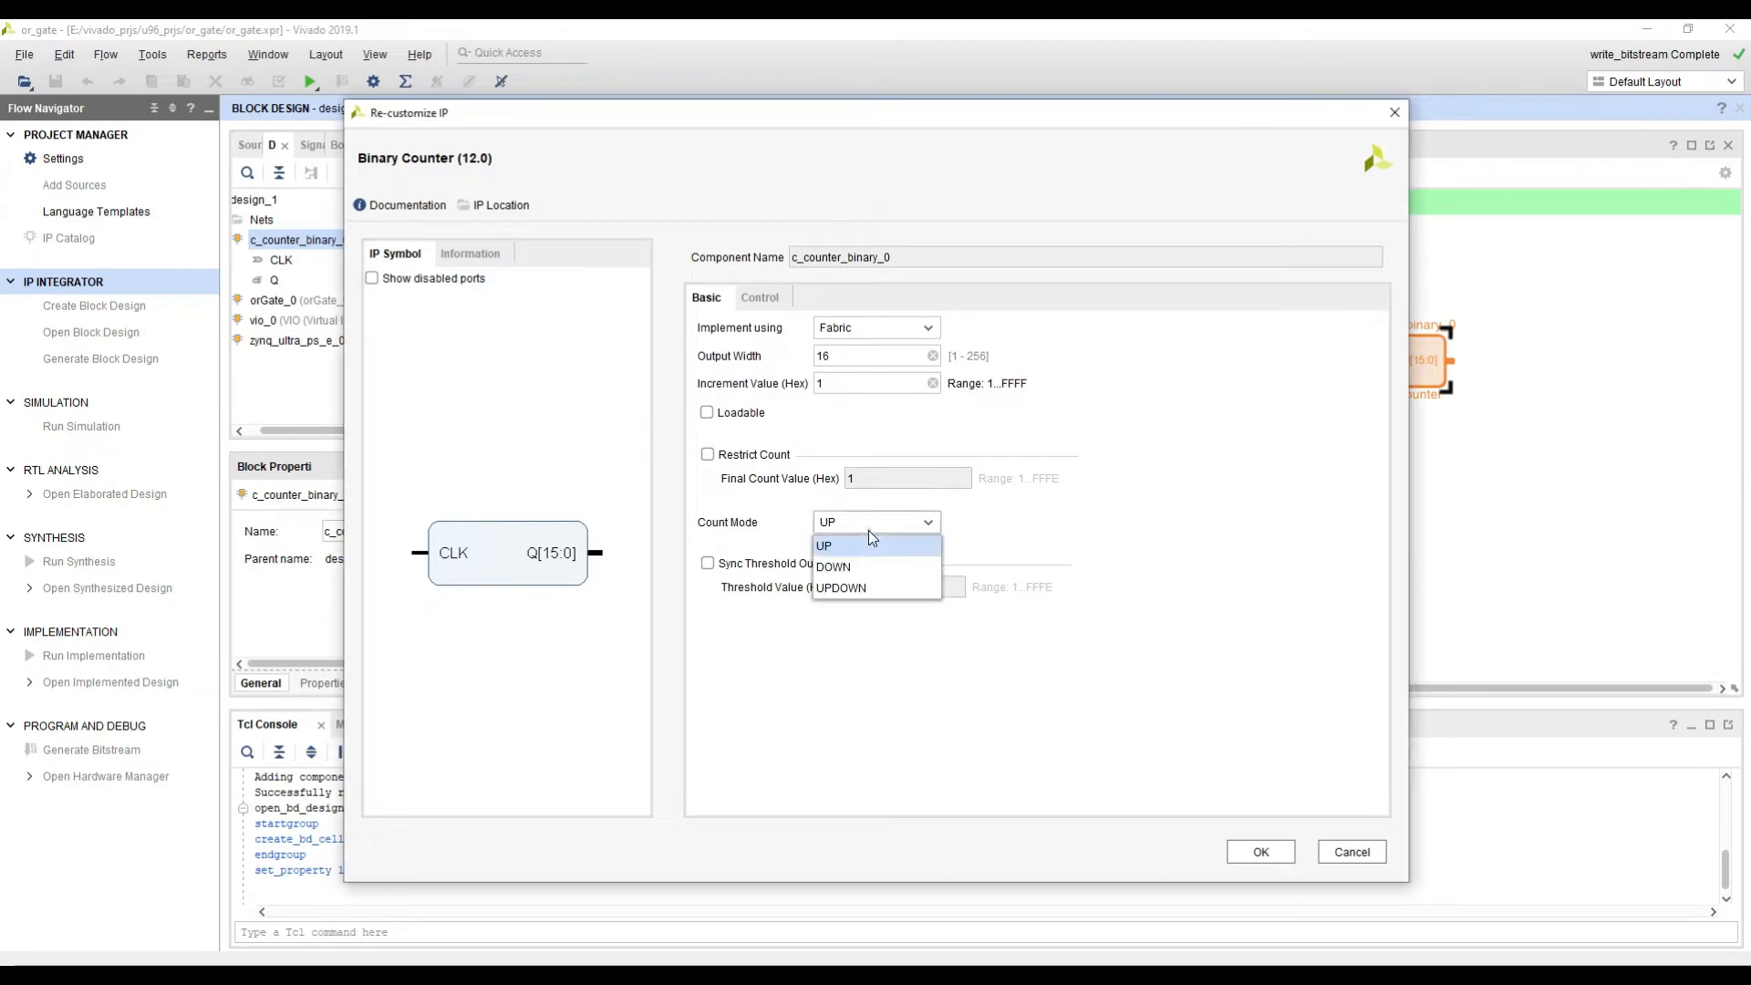
click(875, 523)
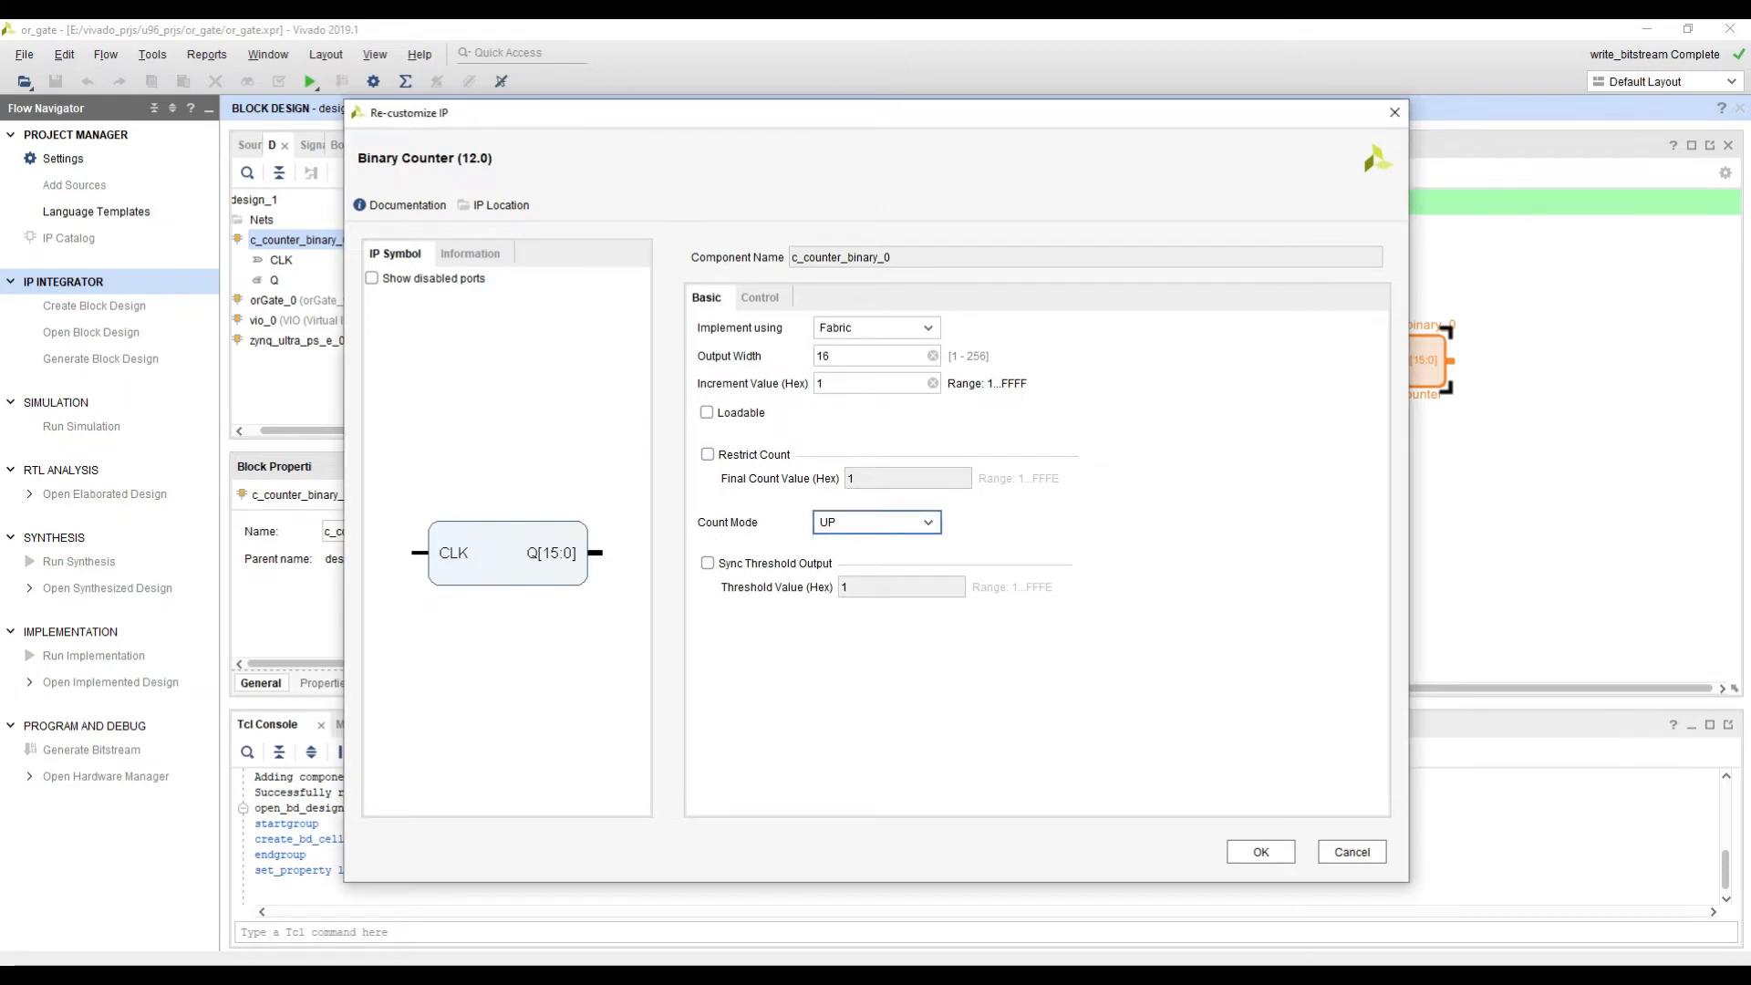
click(761, 298)
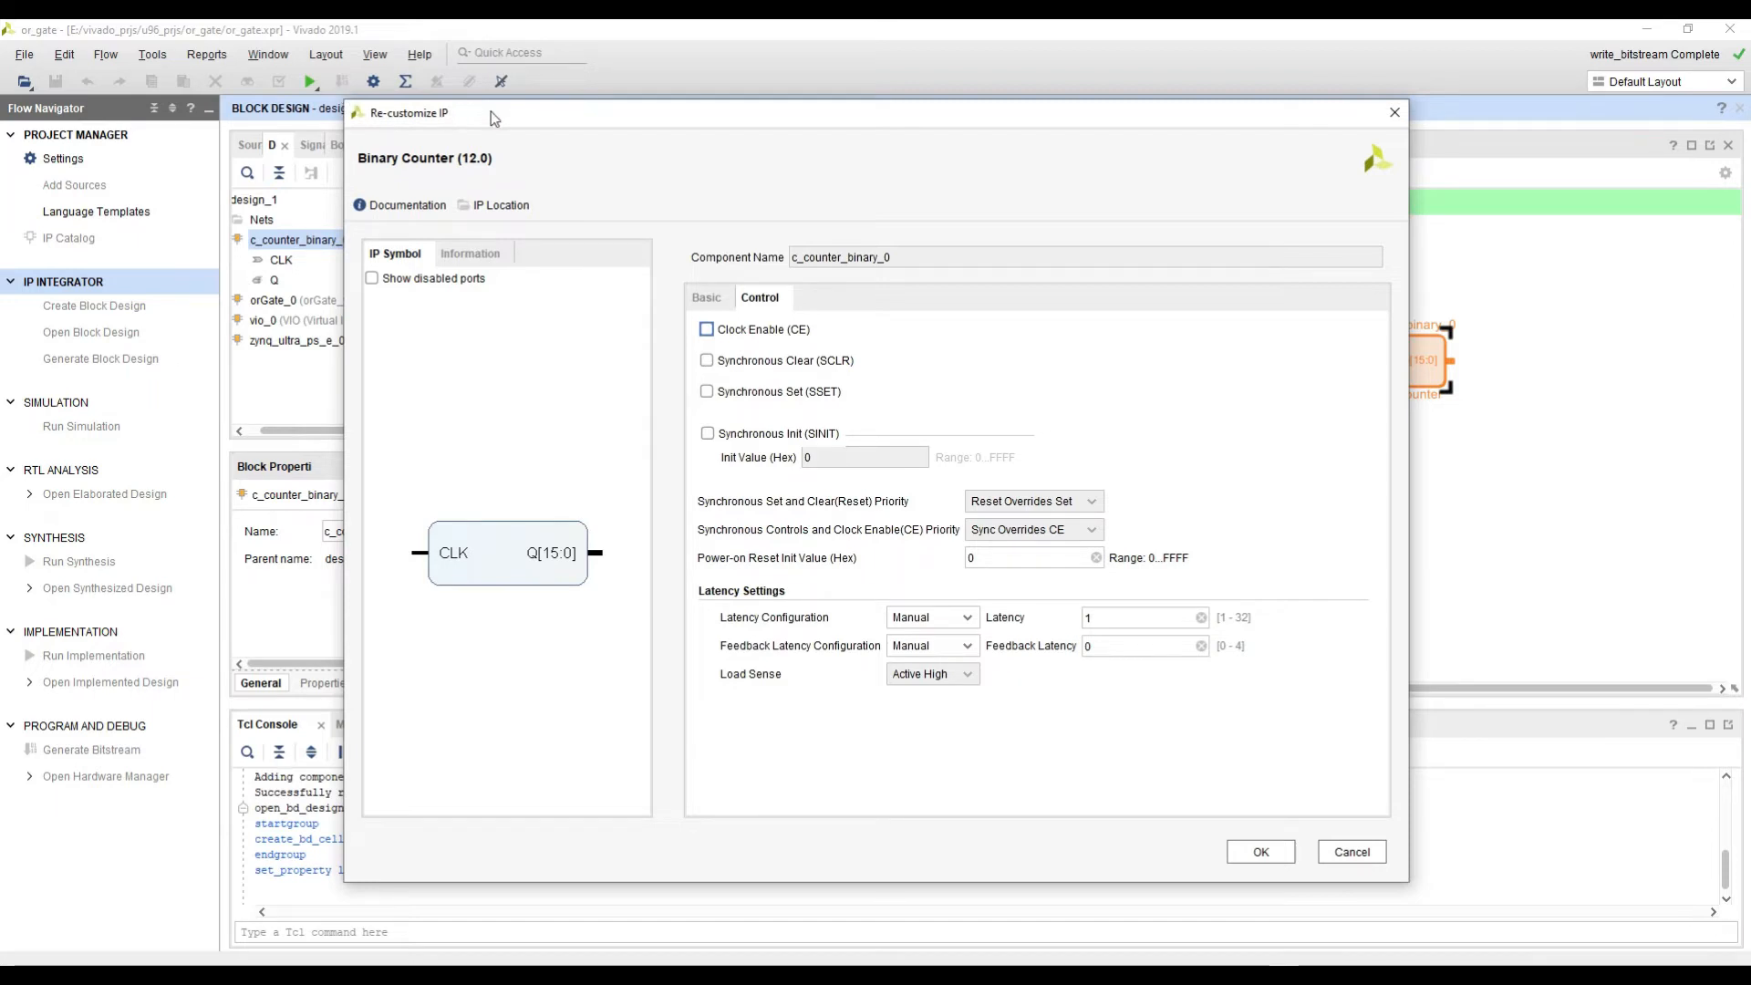
drag(491, 118, 589, 447)
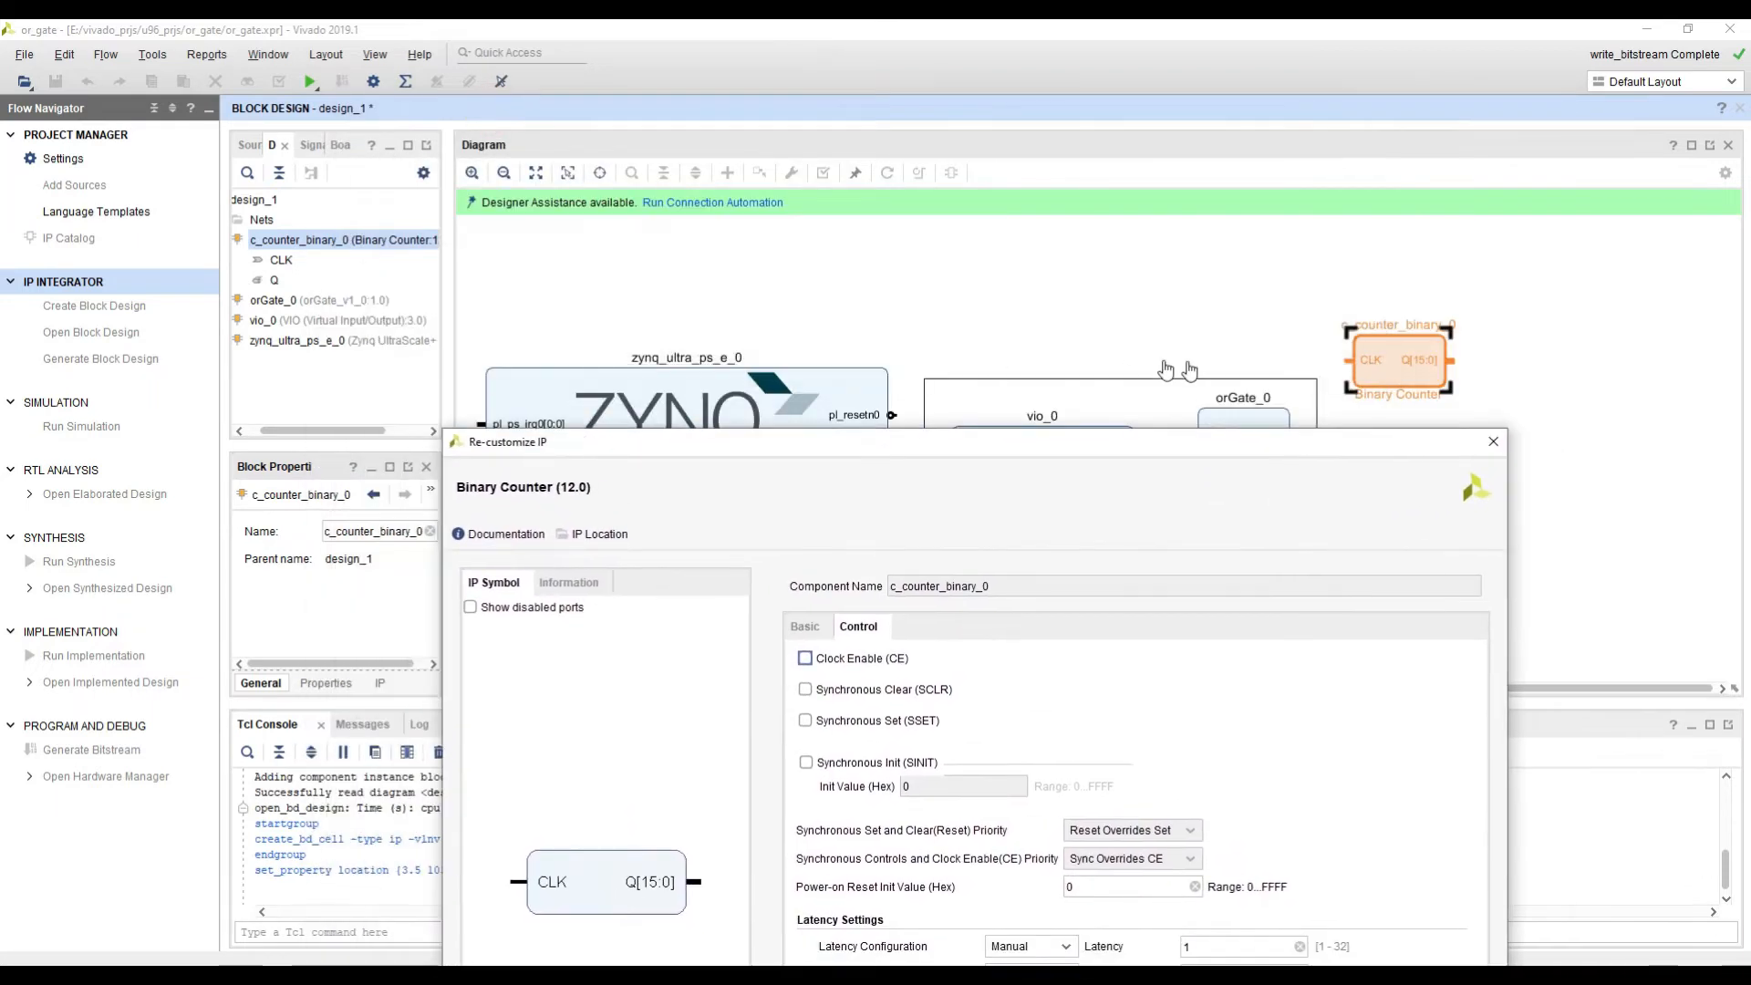
drag(945, 454, 808, 141)
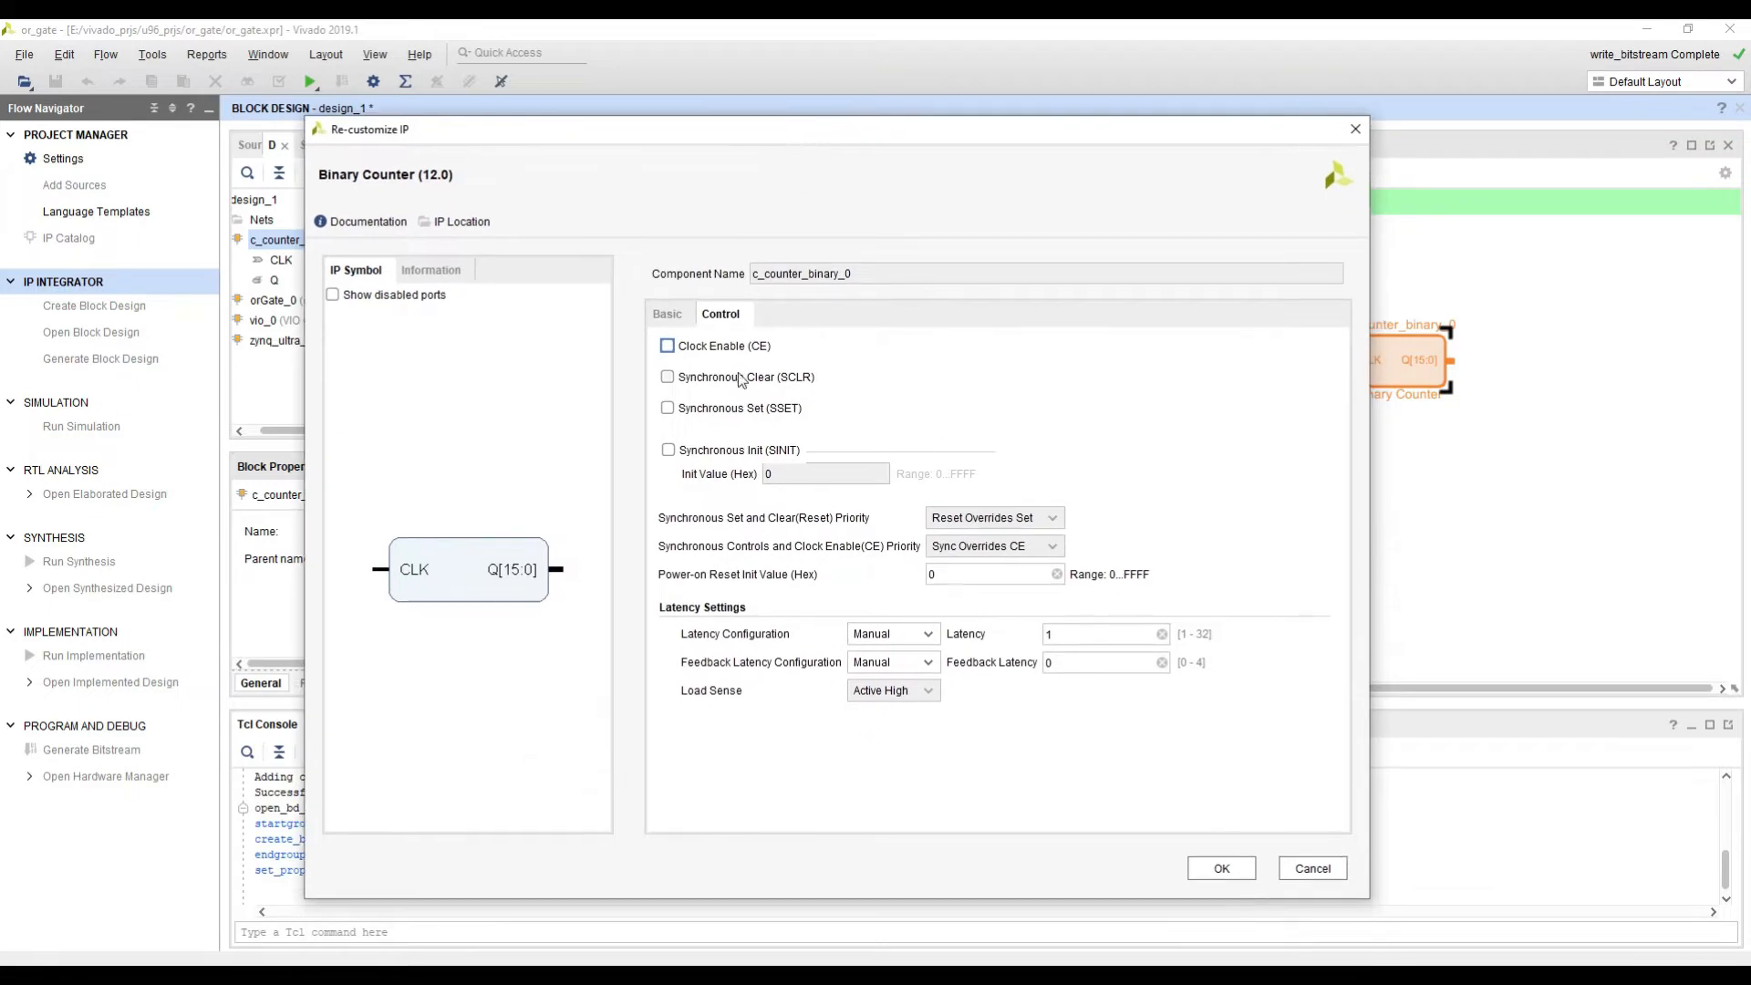
click(731, 352)
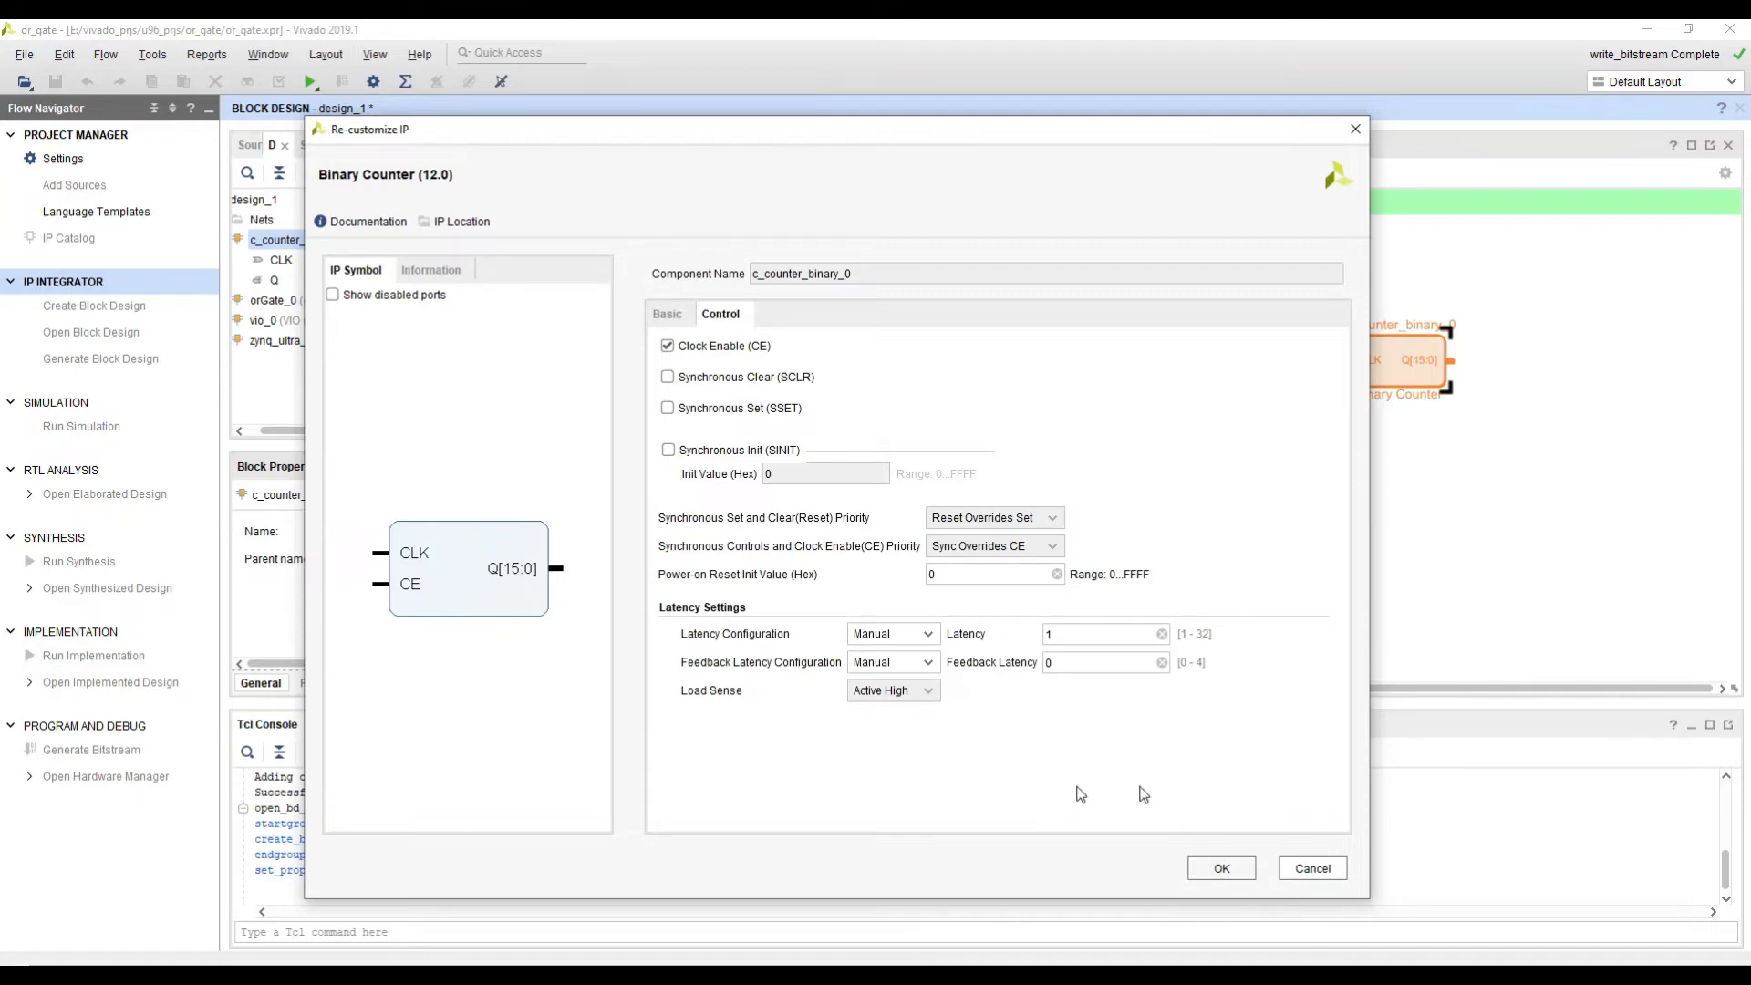
click(1218, 867)
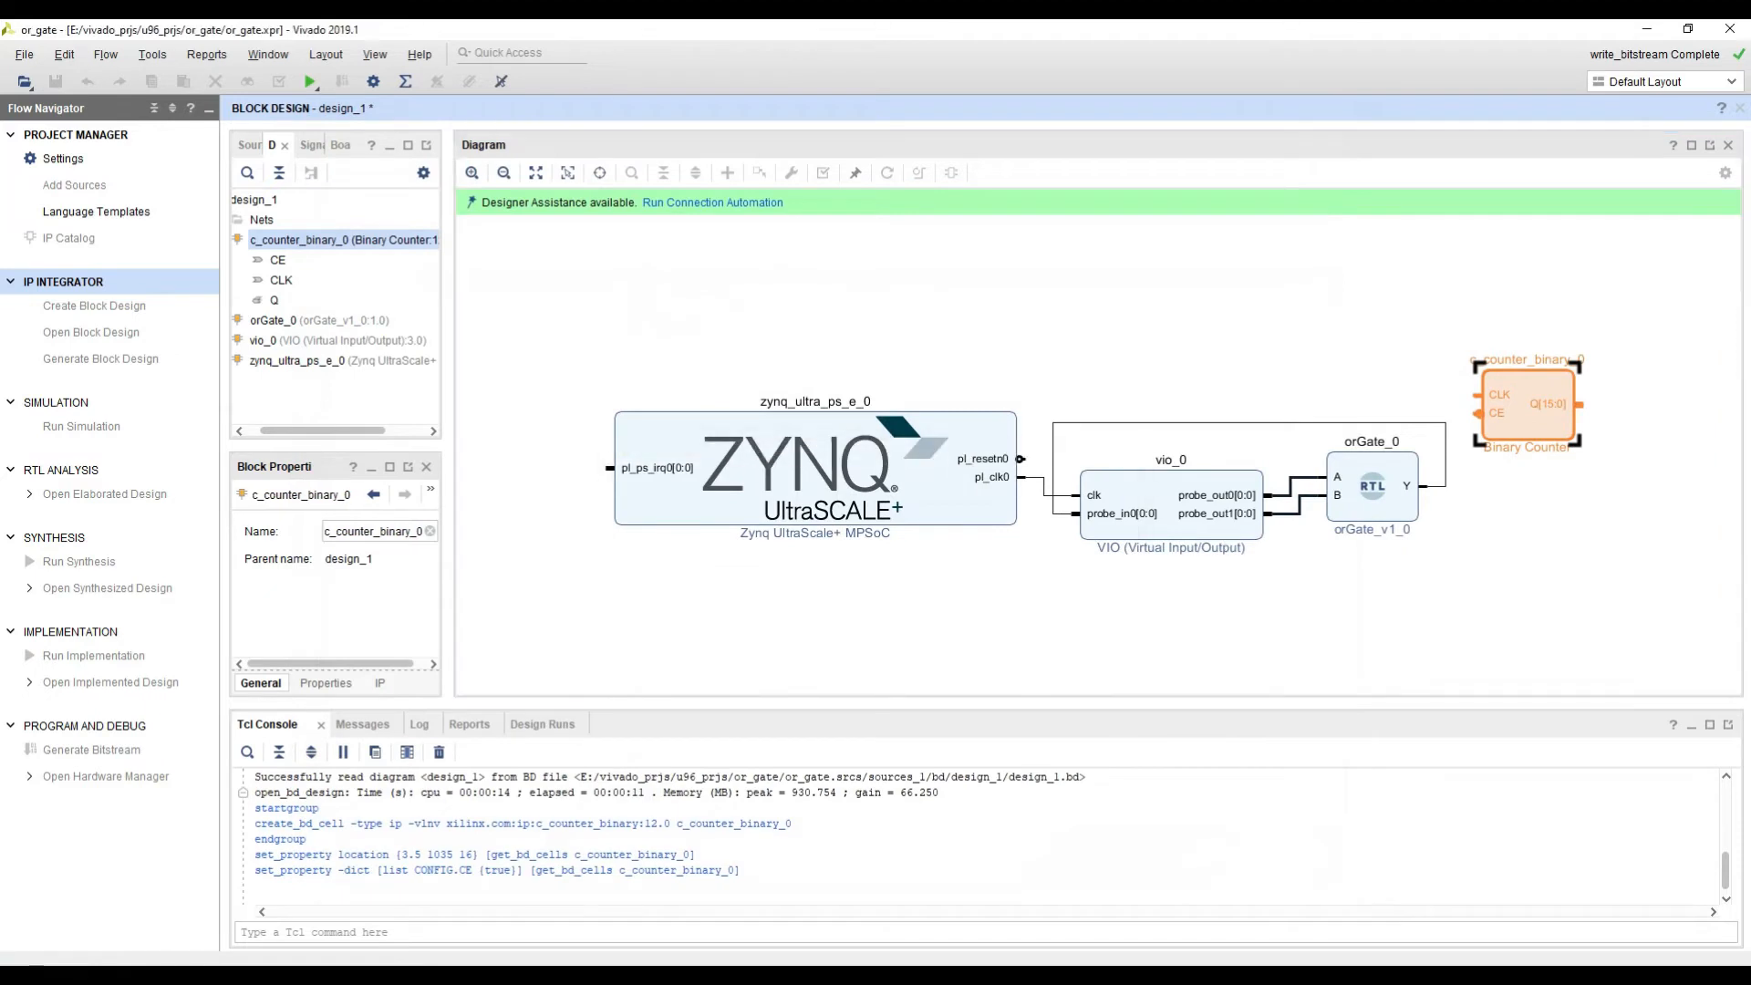
click(1512, 541)
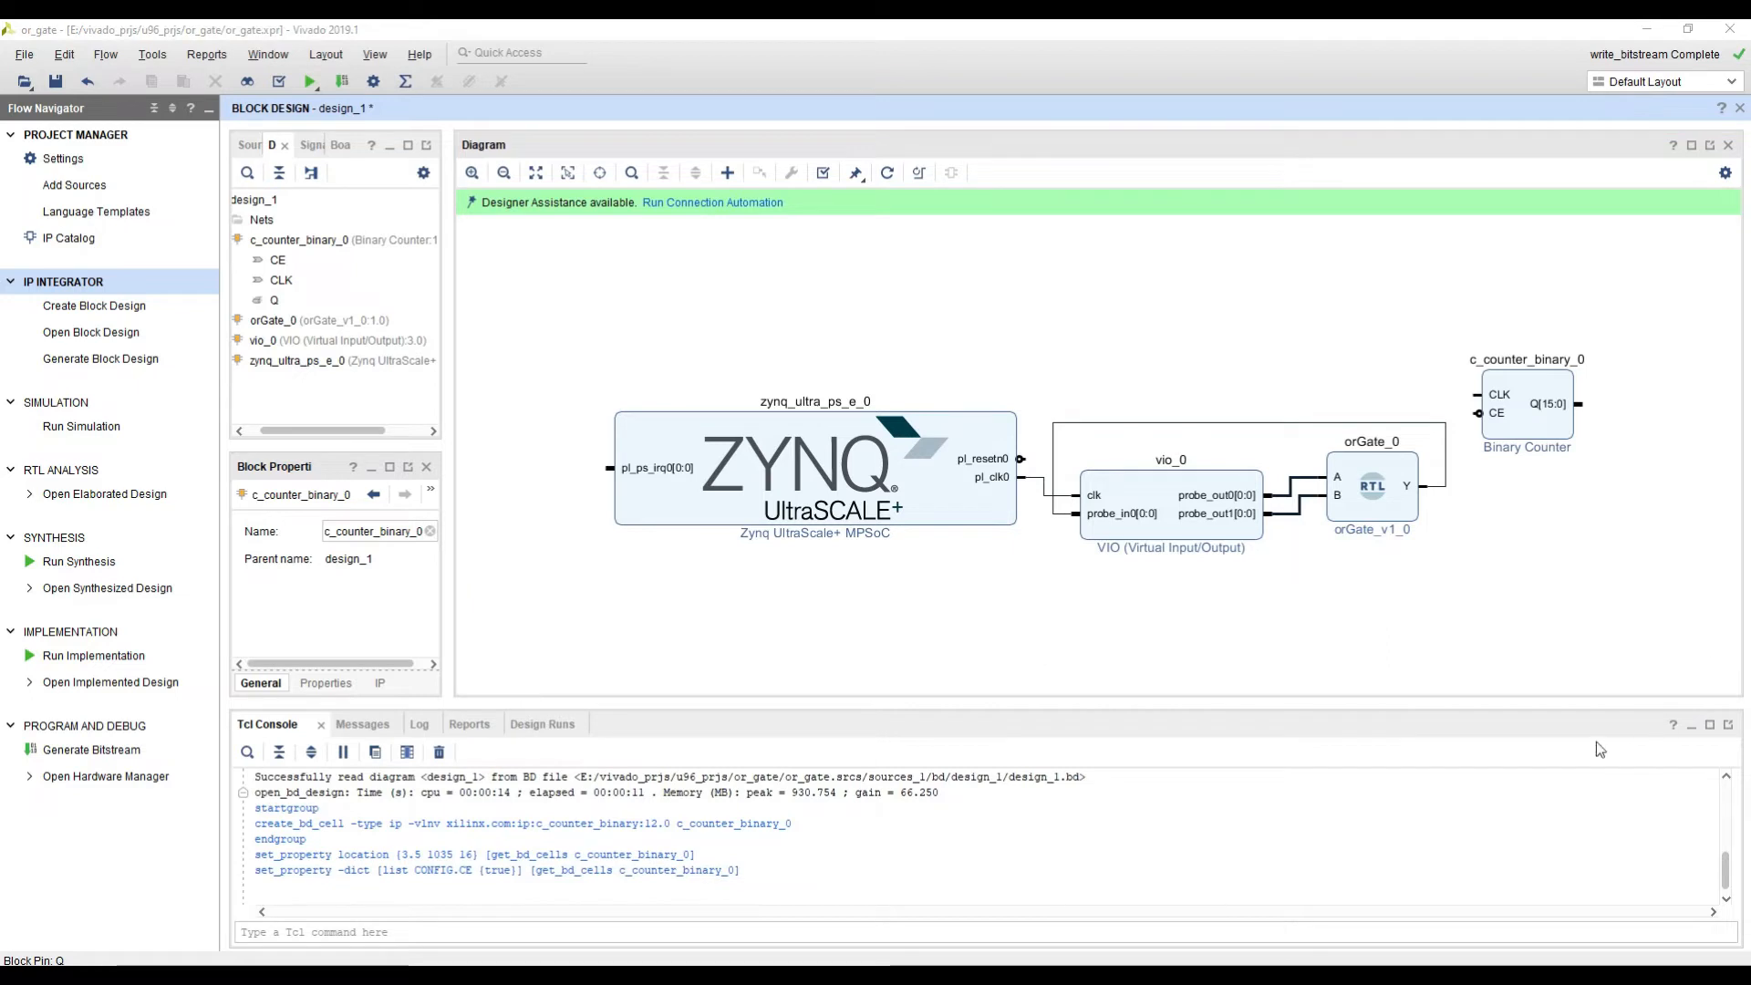
Step: Add an ILA (Integrated Logic Analyzer) IP to the block design
right_click(1453, 615)
click(1495, 716)
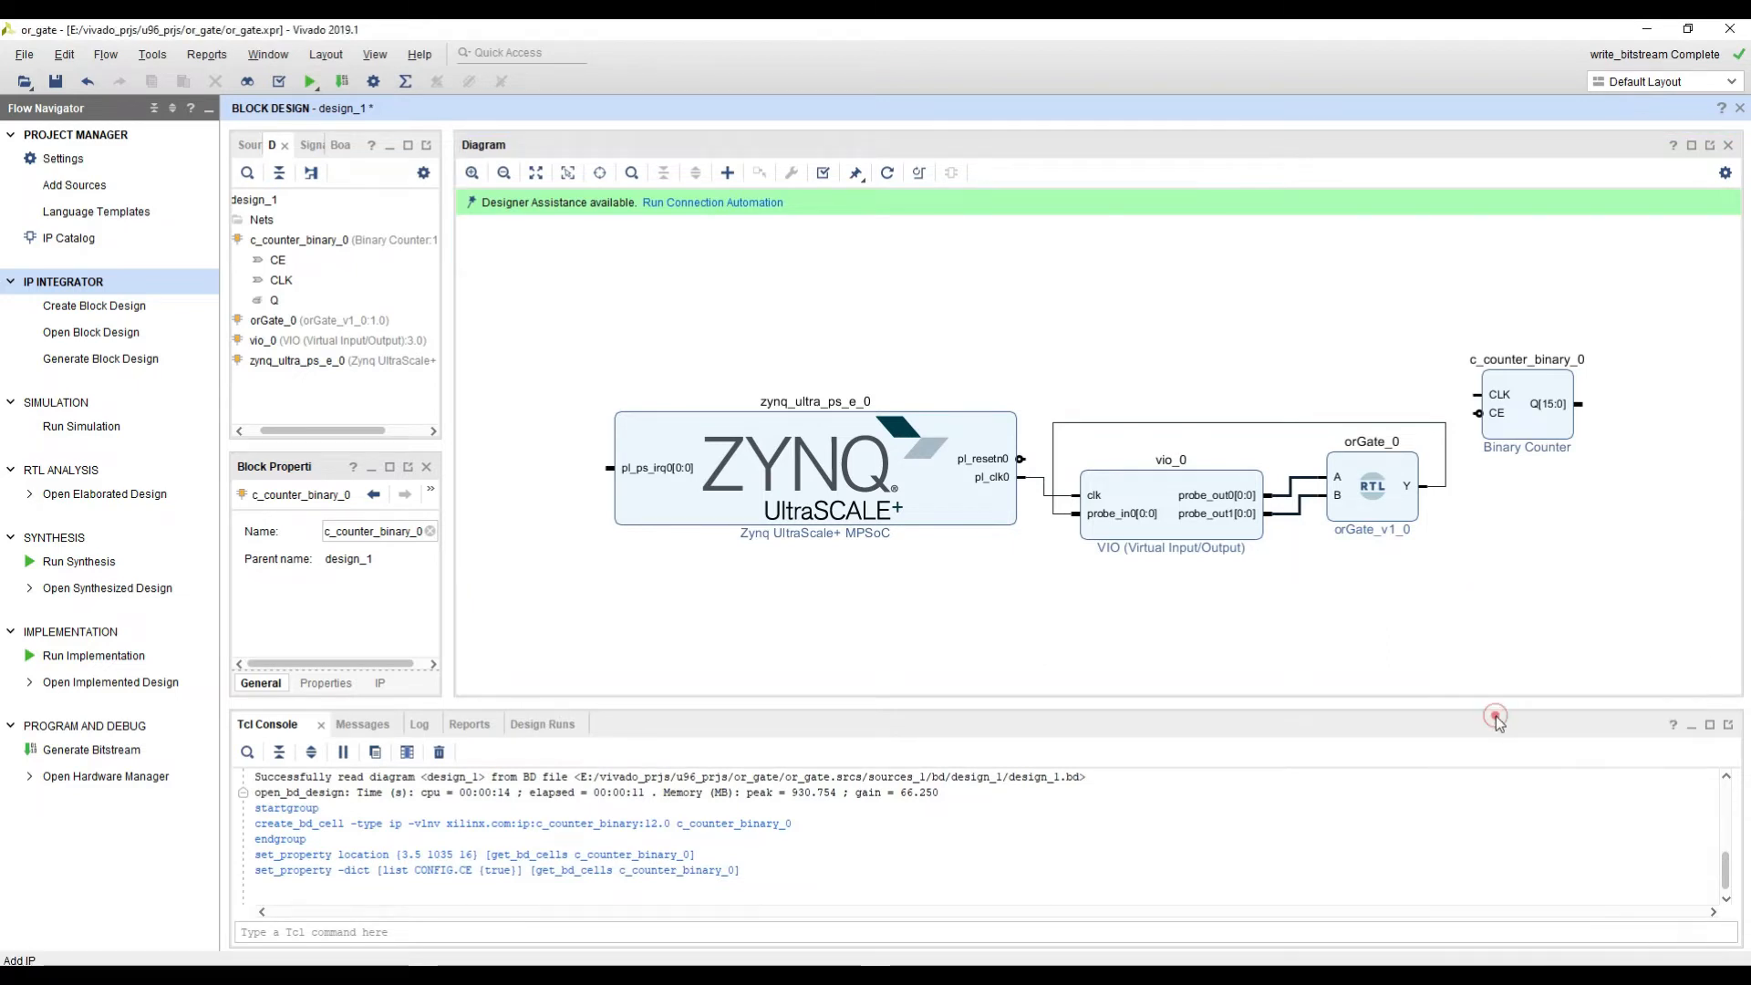
text(ila)
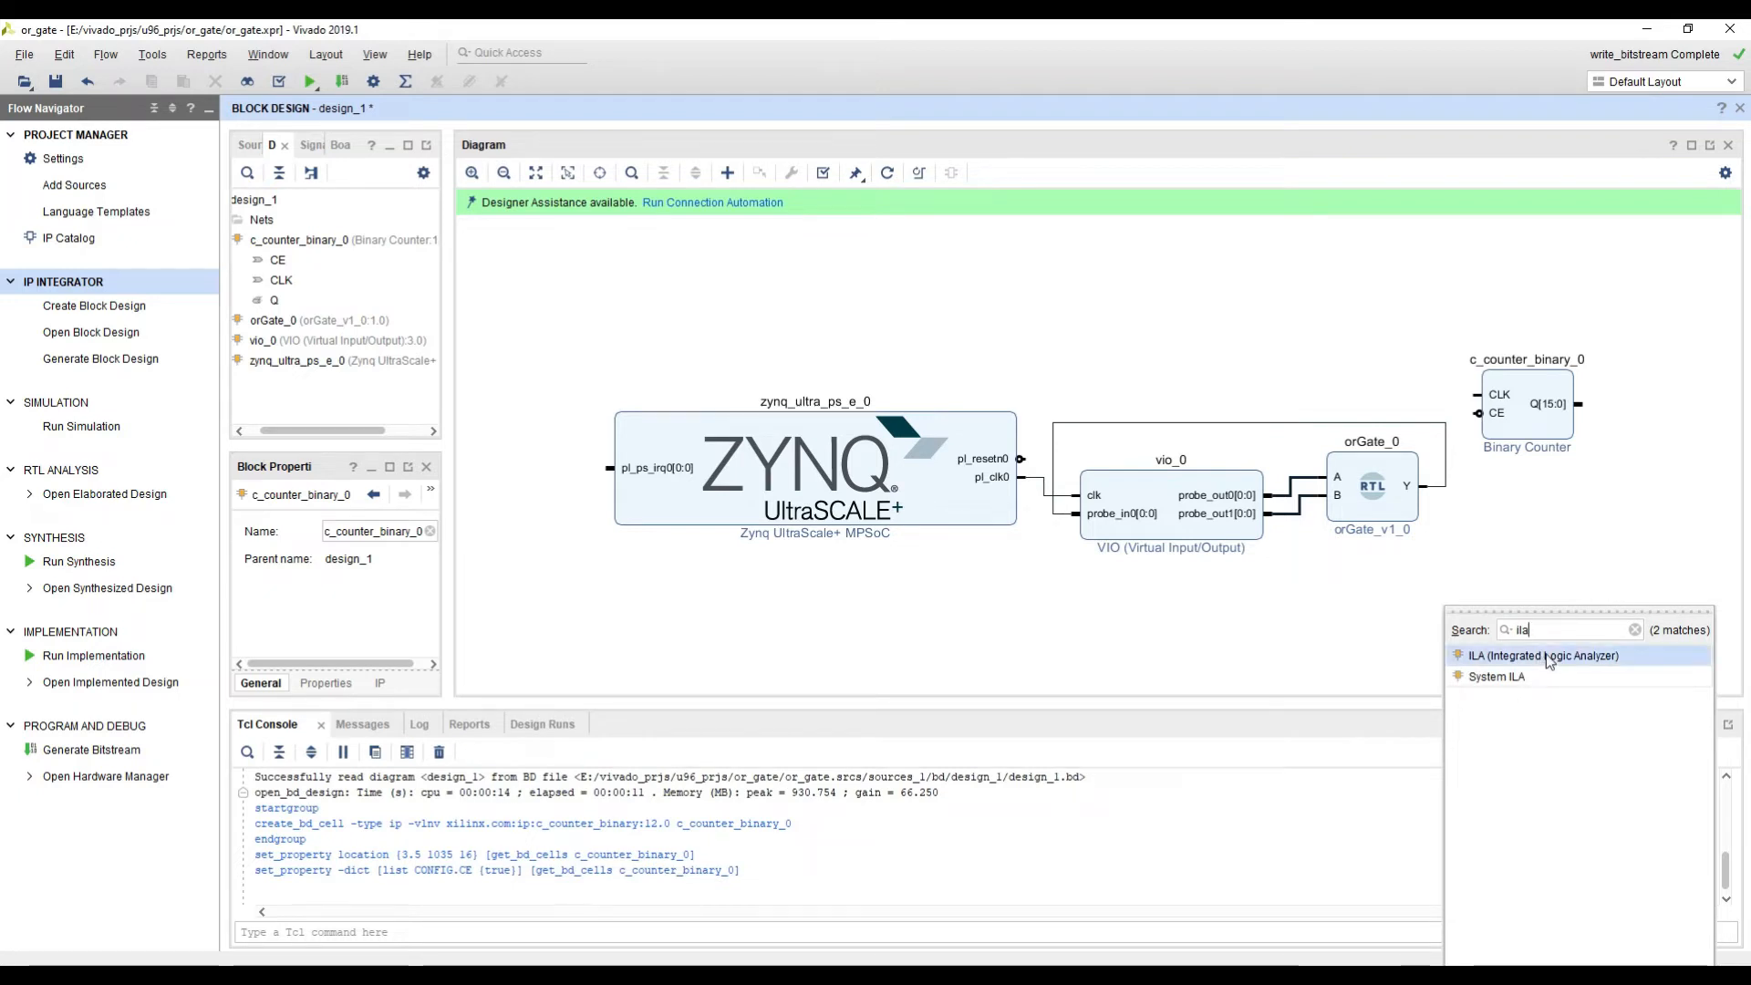
double_click(1548, 657)
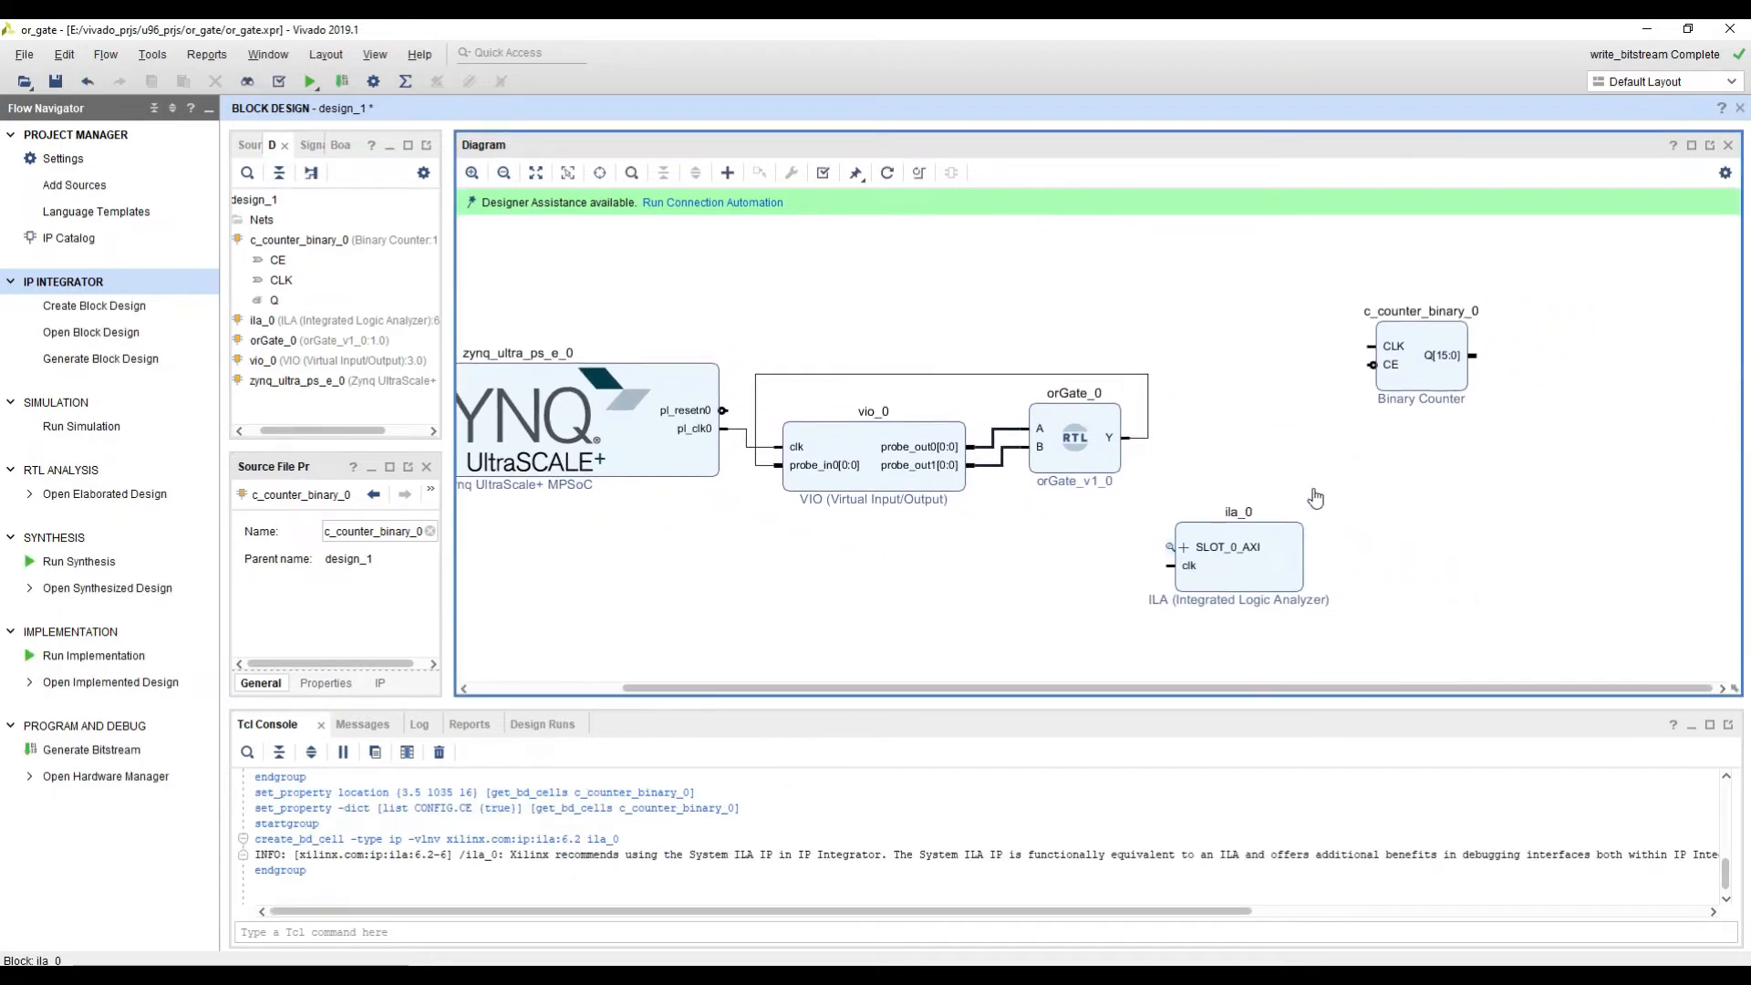
Step: Set the ILA's monitor type to Native and its sample data depth to 4096 in its customization settings
click(1266, 580)
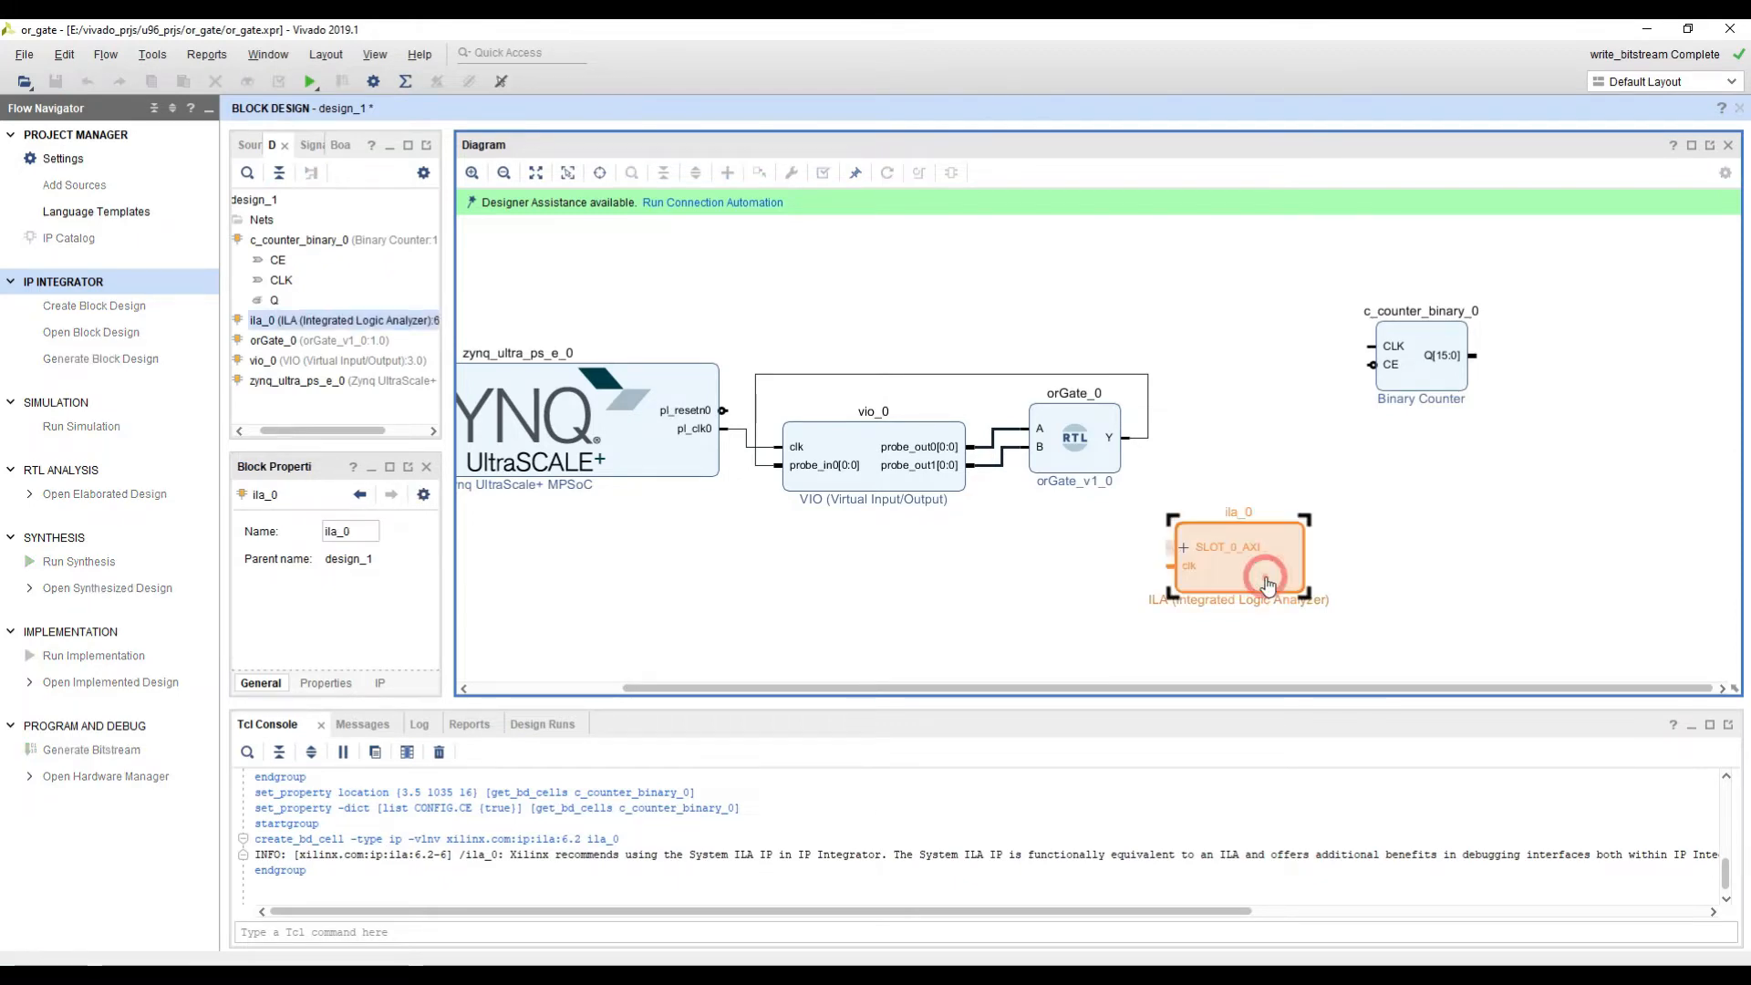
double_click(1266, 580)
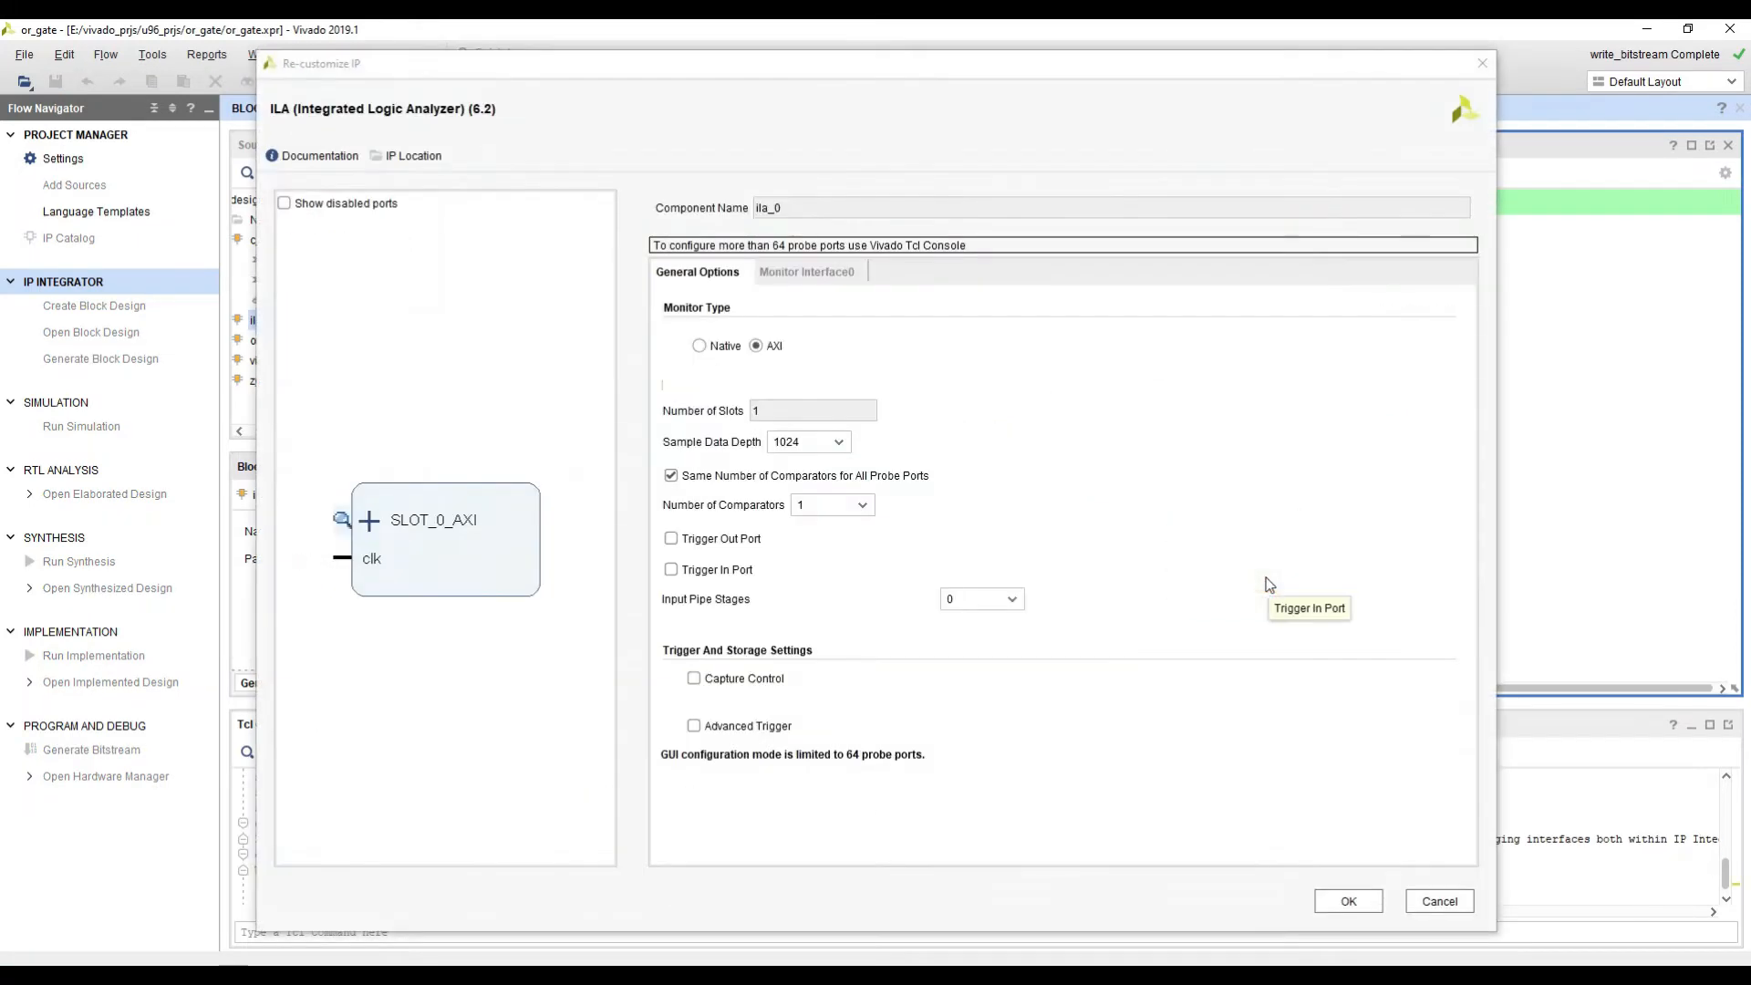
click(717, 346)
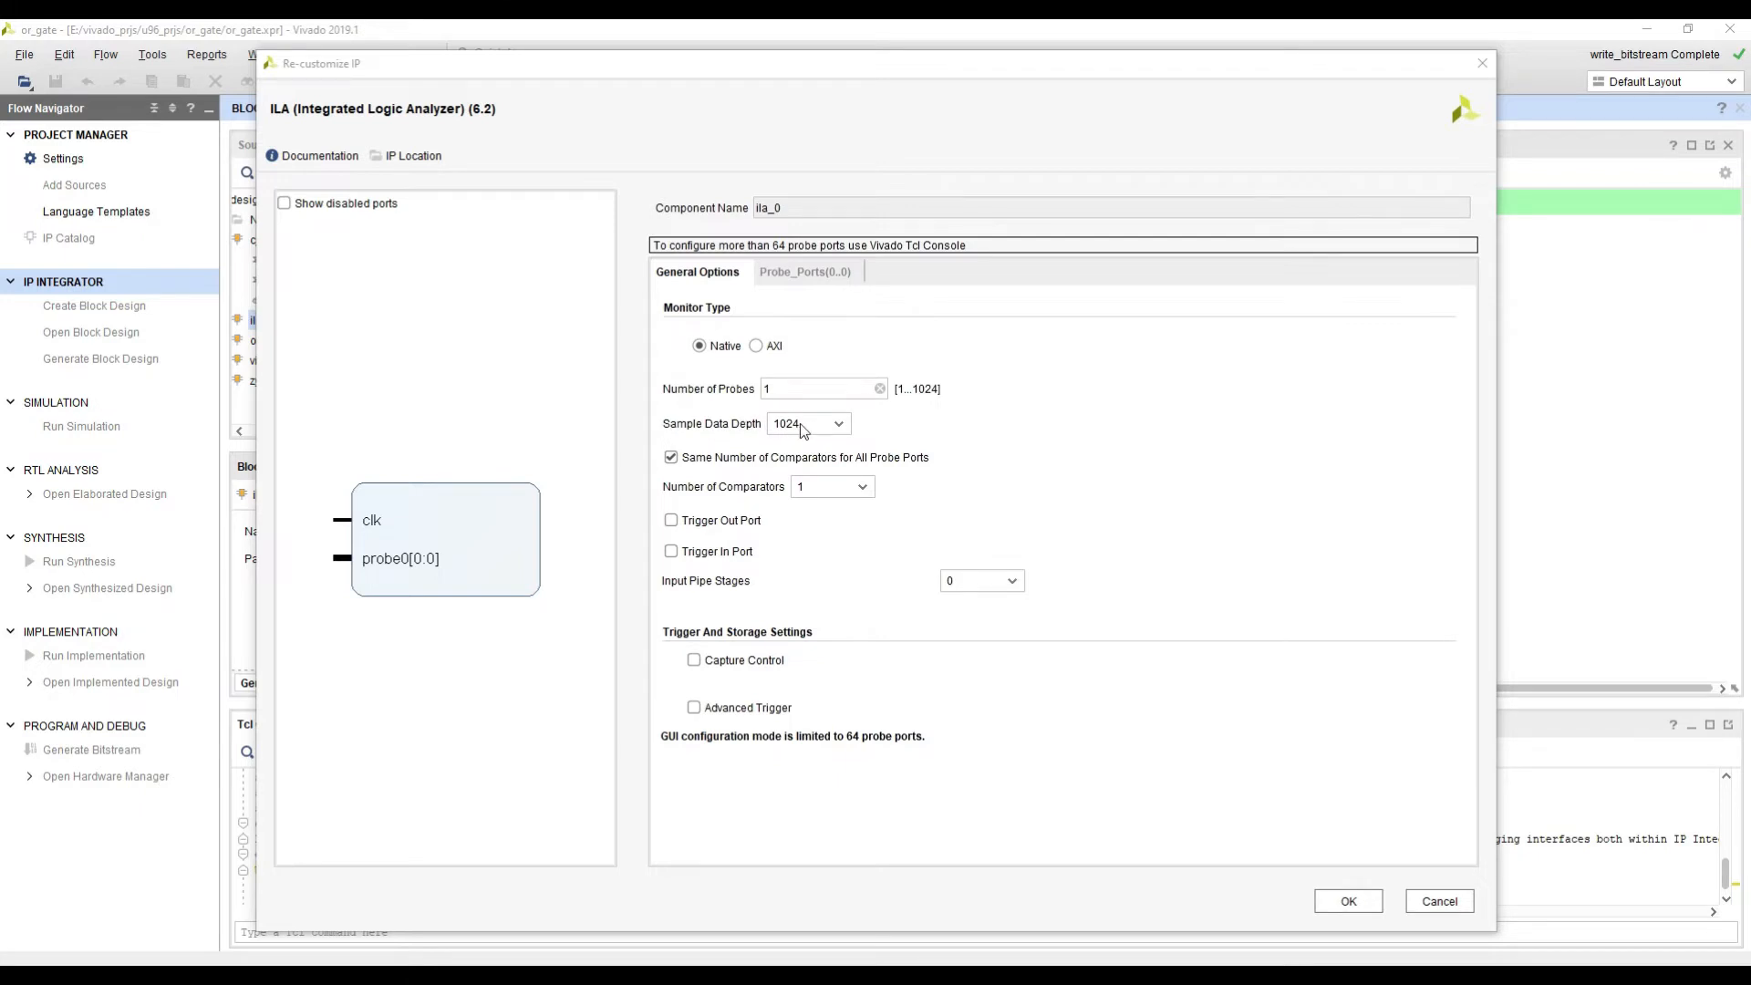
click(836, 425)
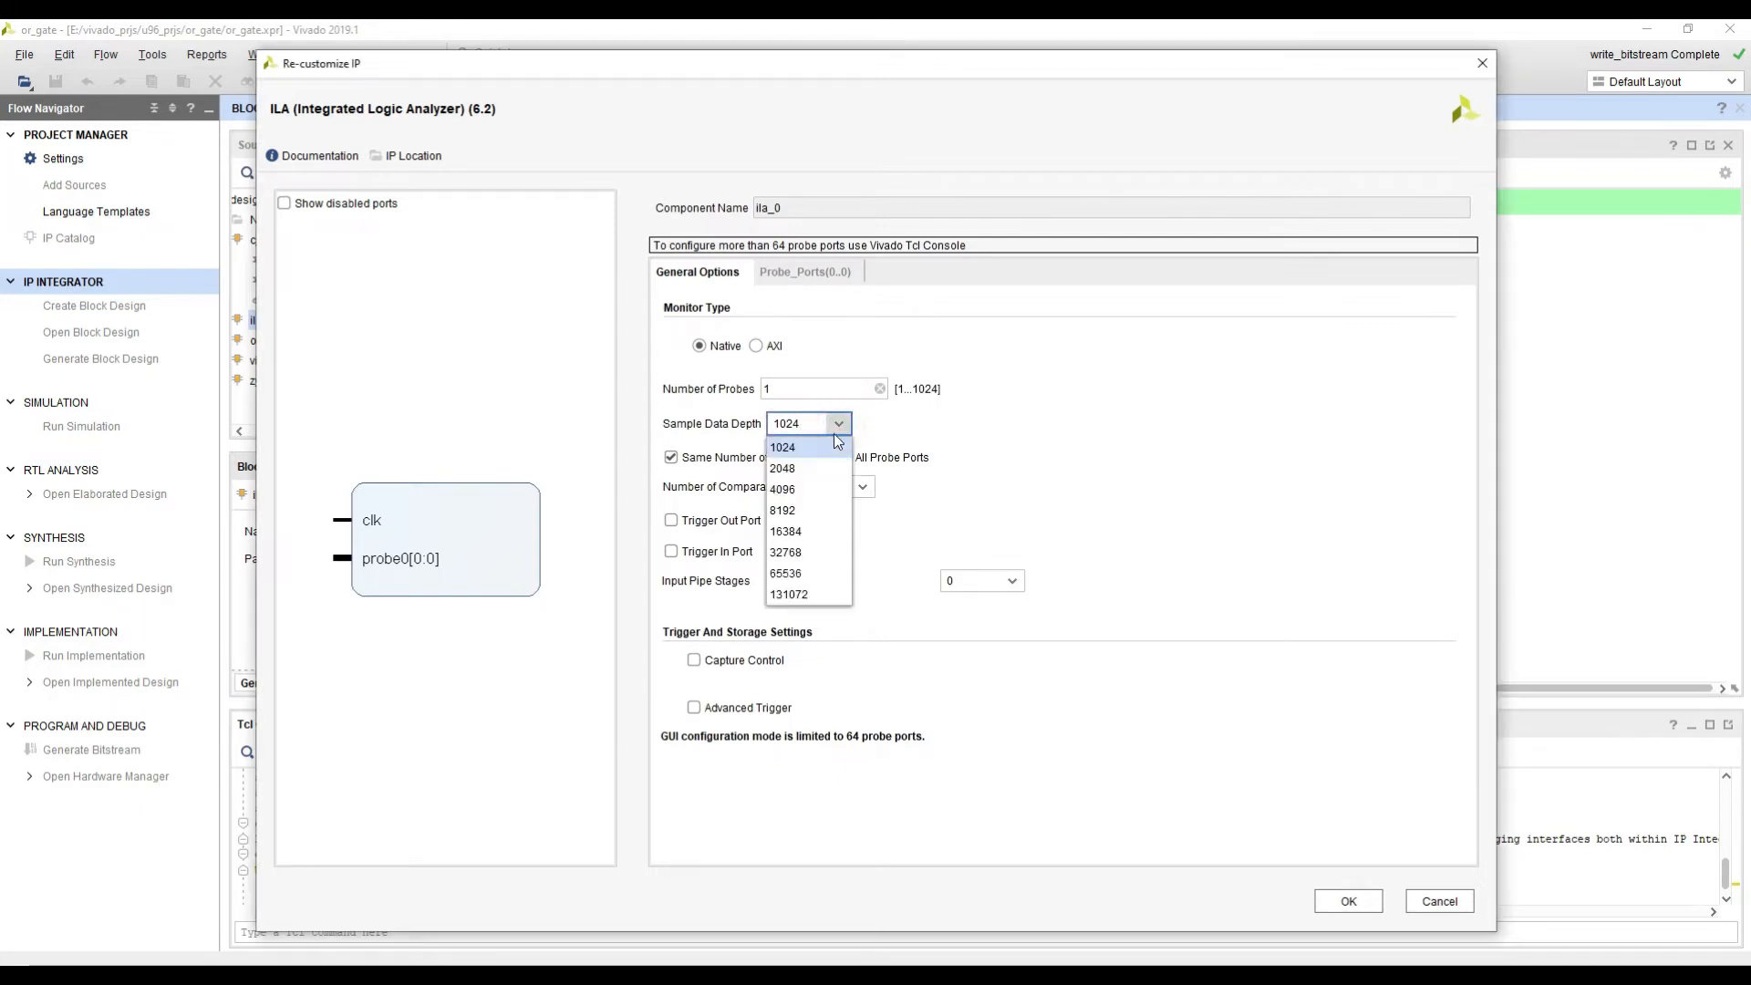
click(797, 489)
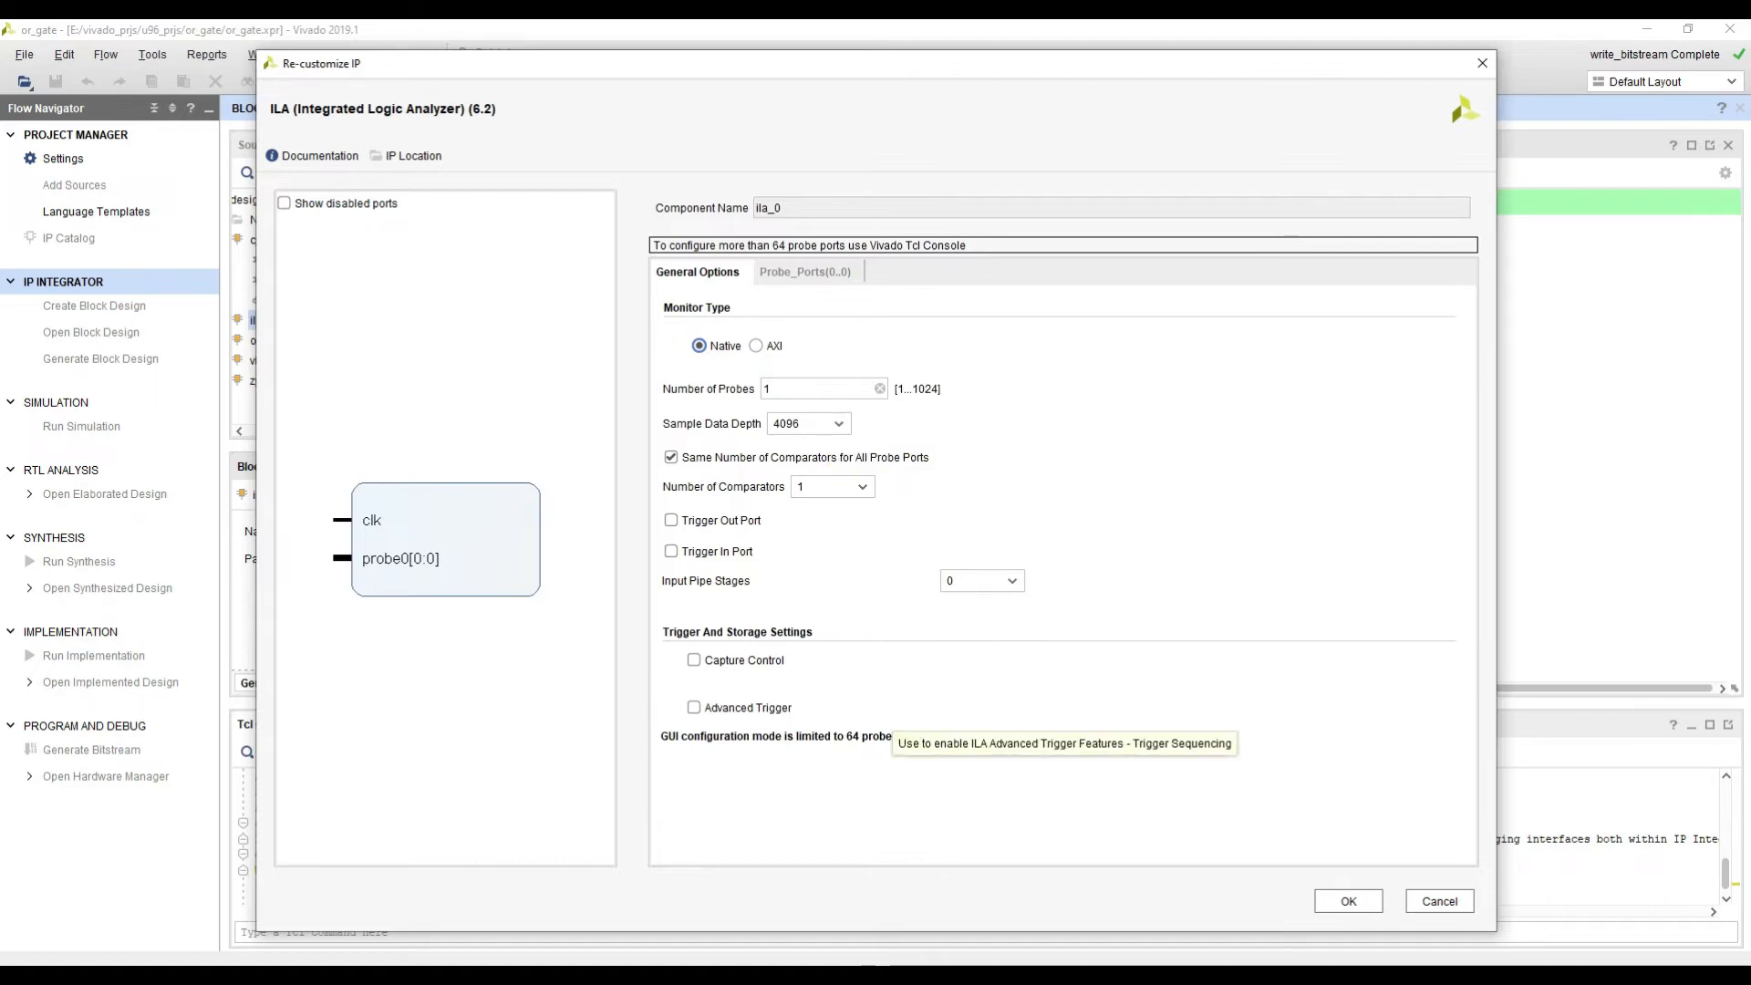
Step: Check the reference block design on the PowerPoint slide and set the ILA's number of probes to 4, leaving the trigger out port disabled
click(857, 978)
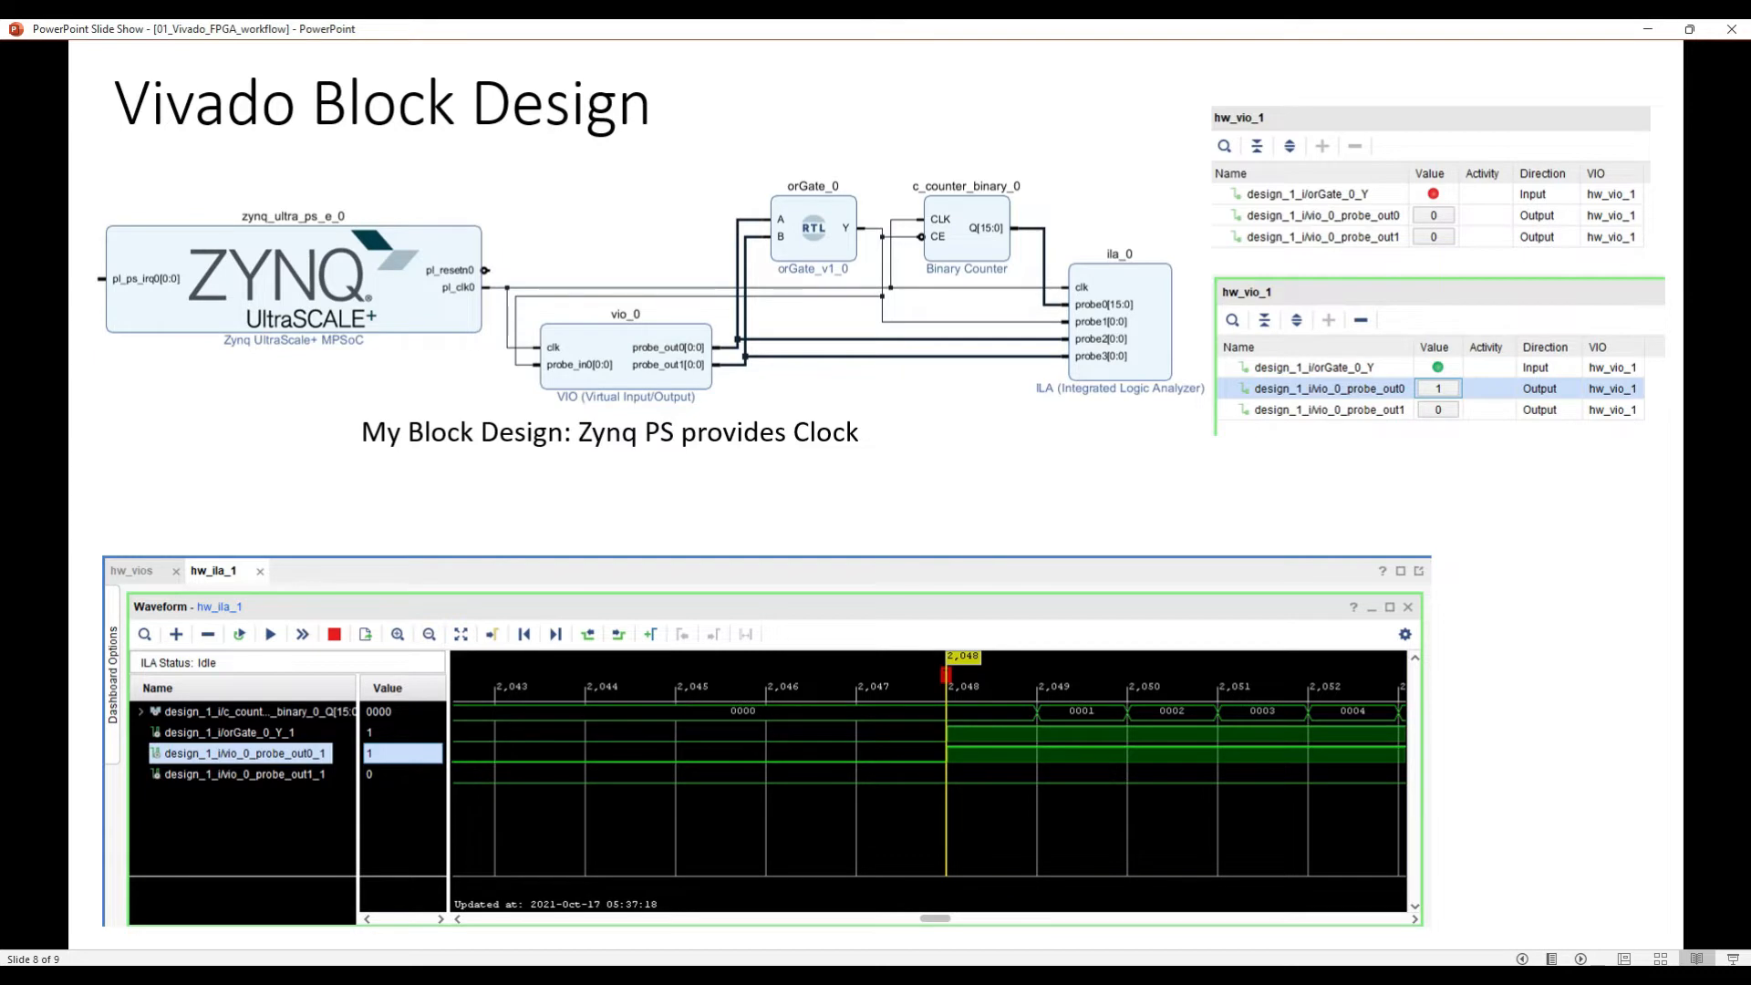
click(1657, 28)
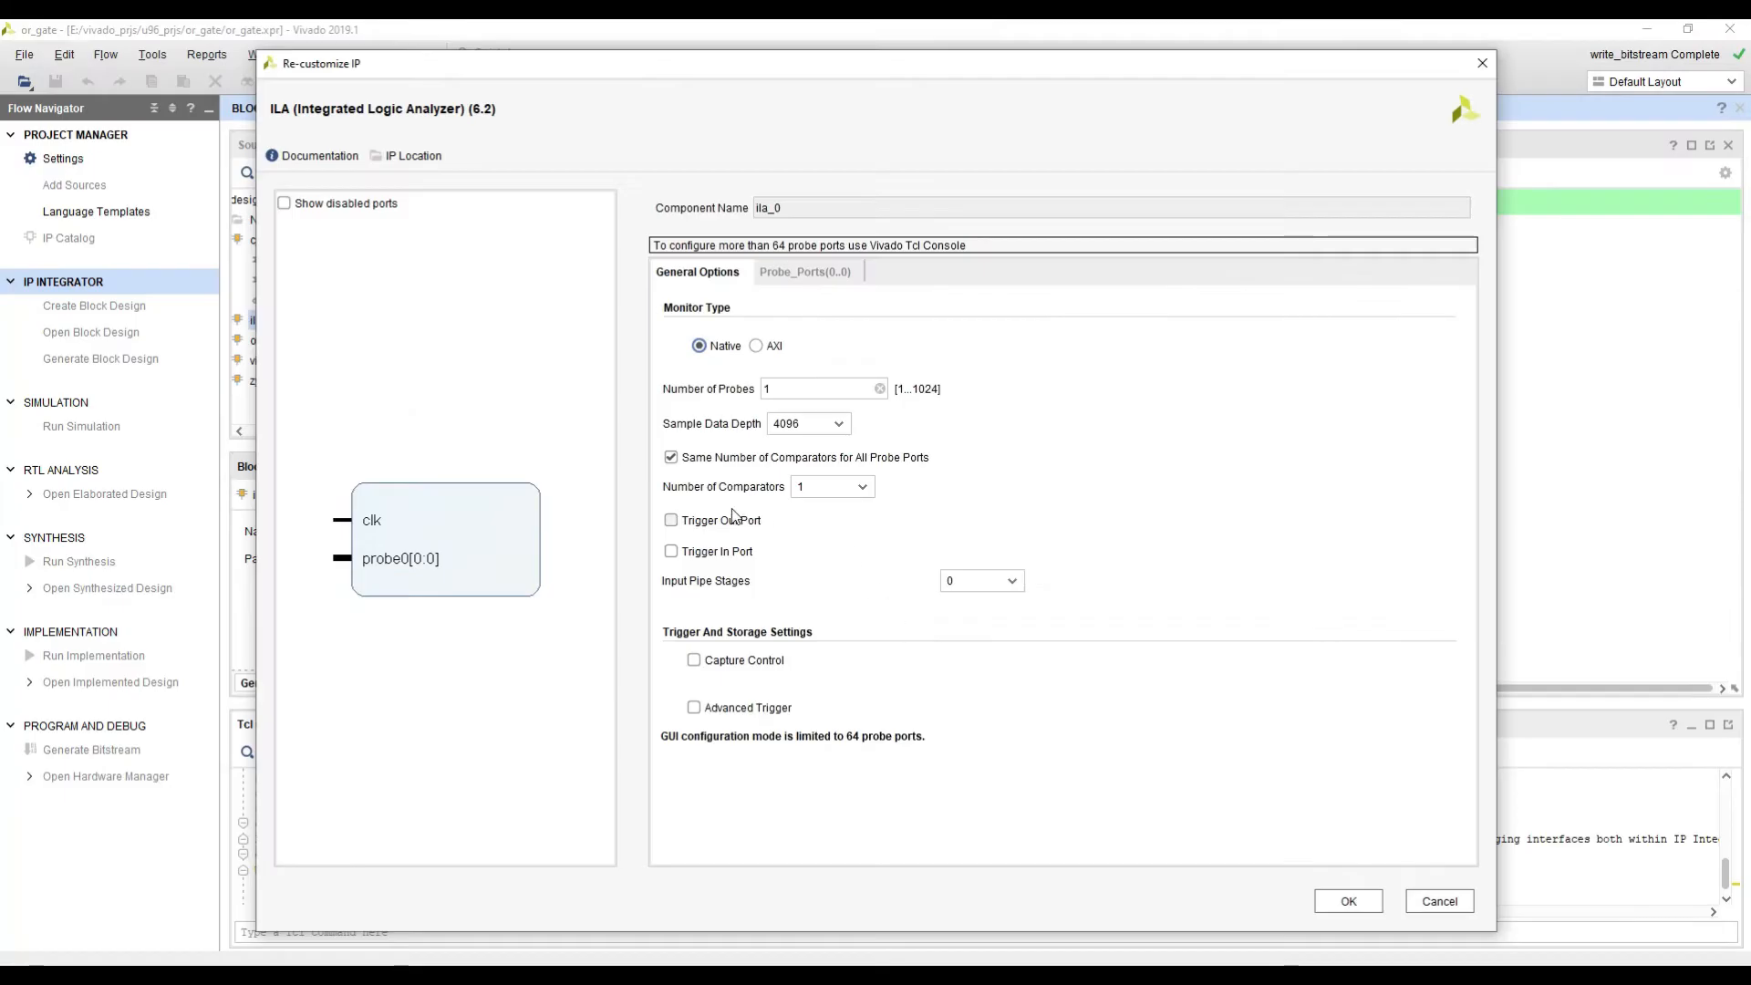
click(365, 519)
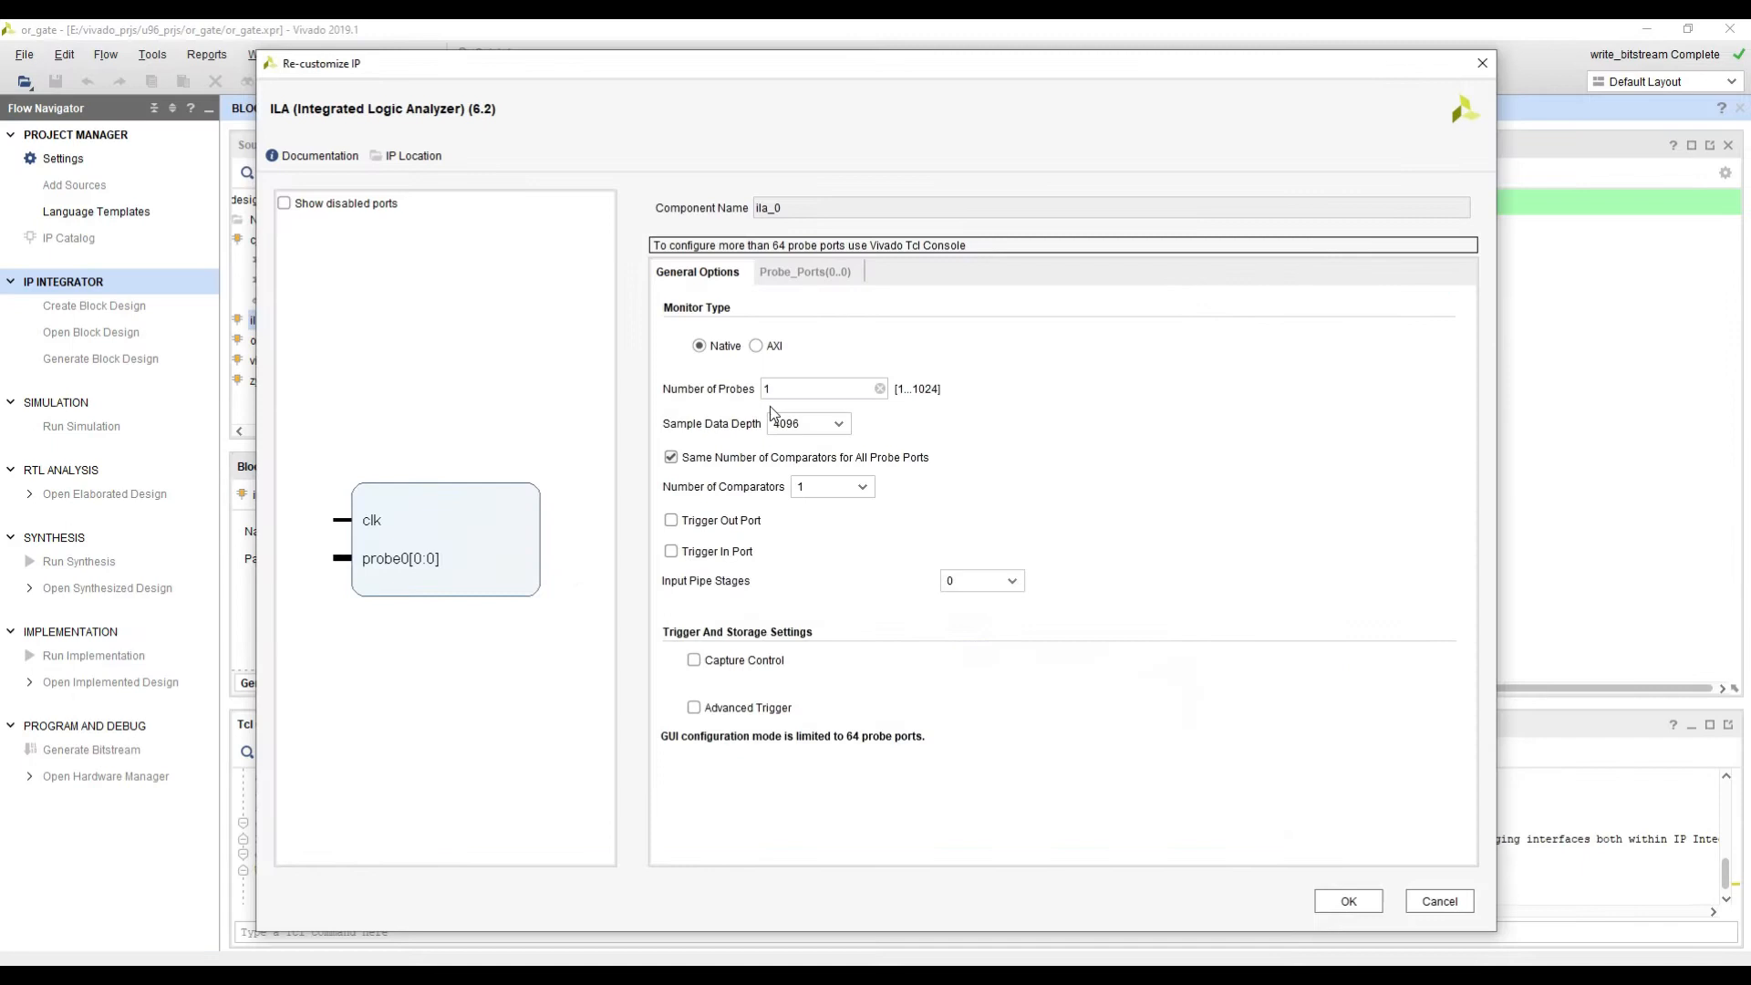
click(787, 391)
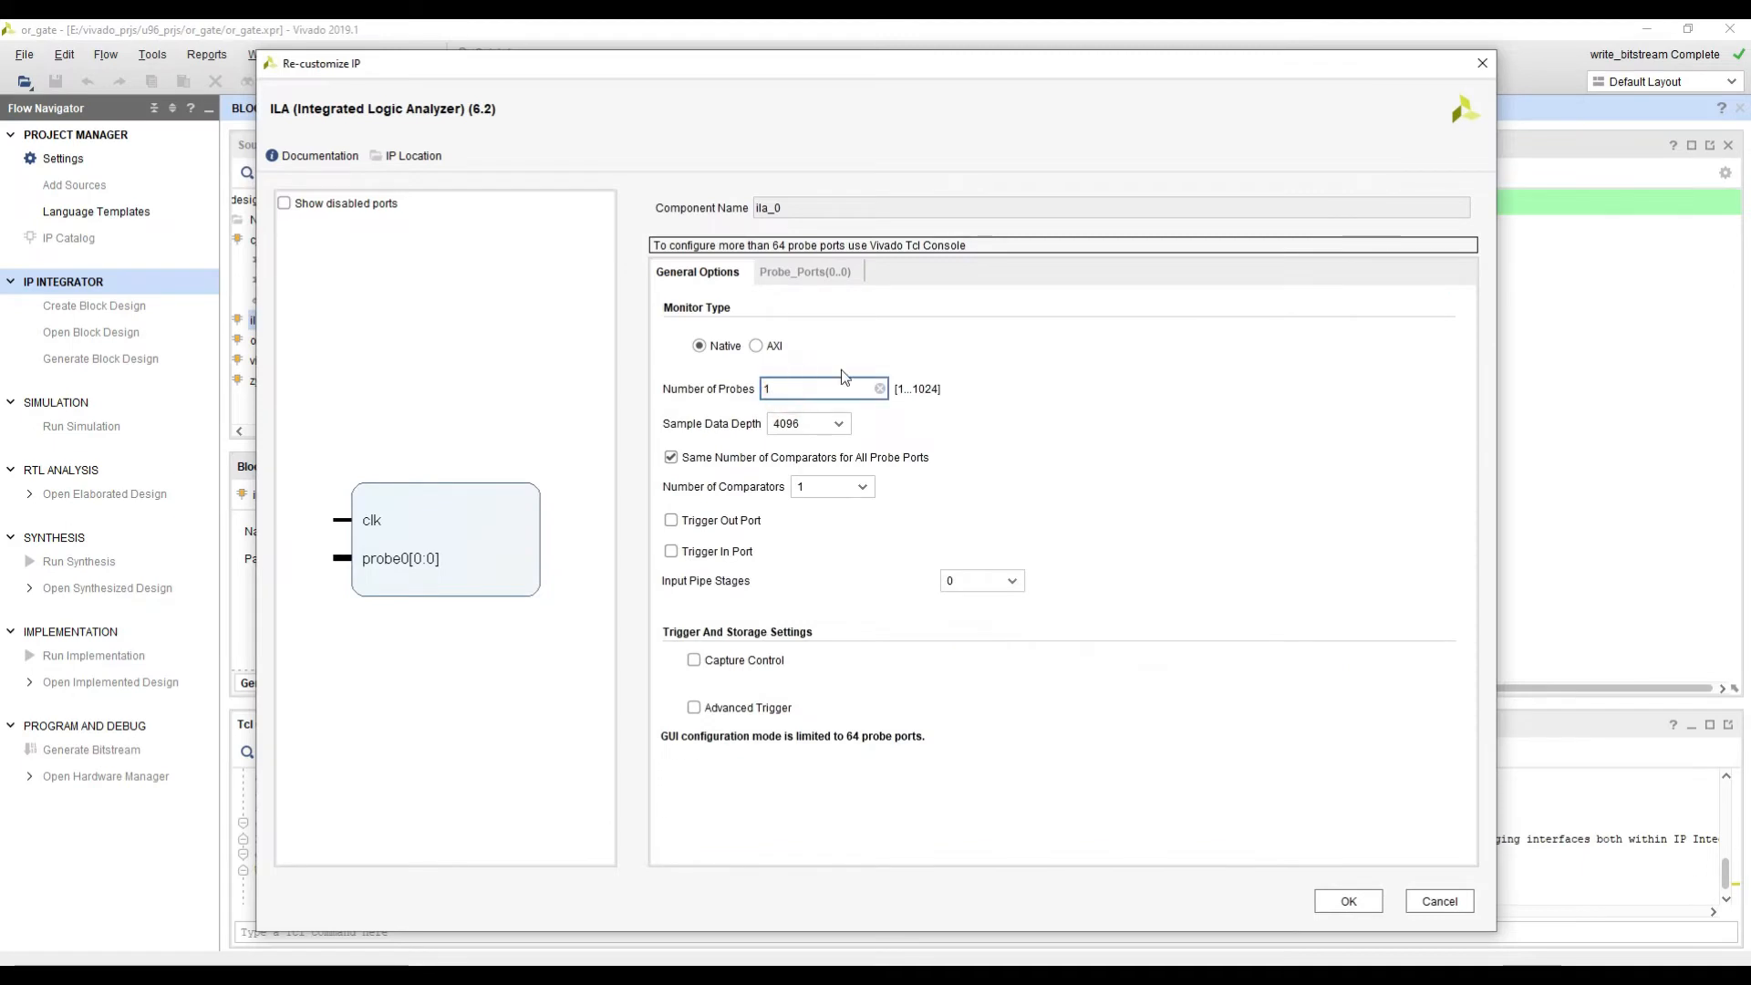
key(BackSpace)
text(4)
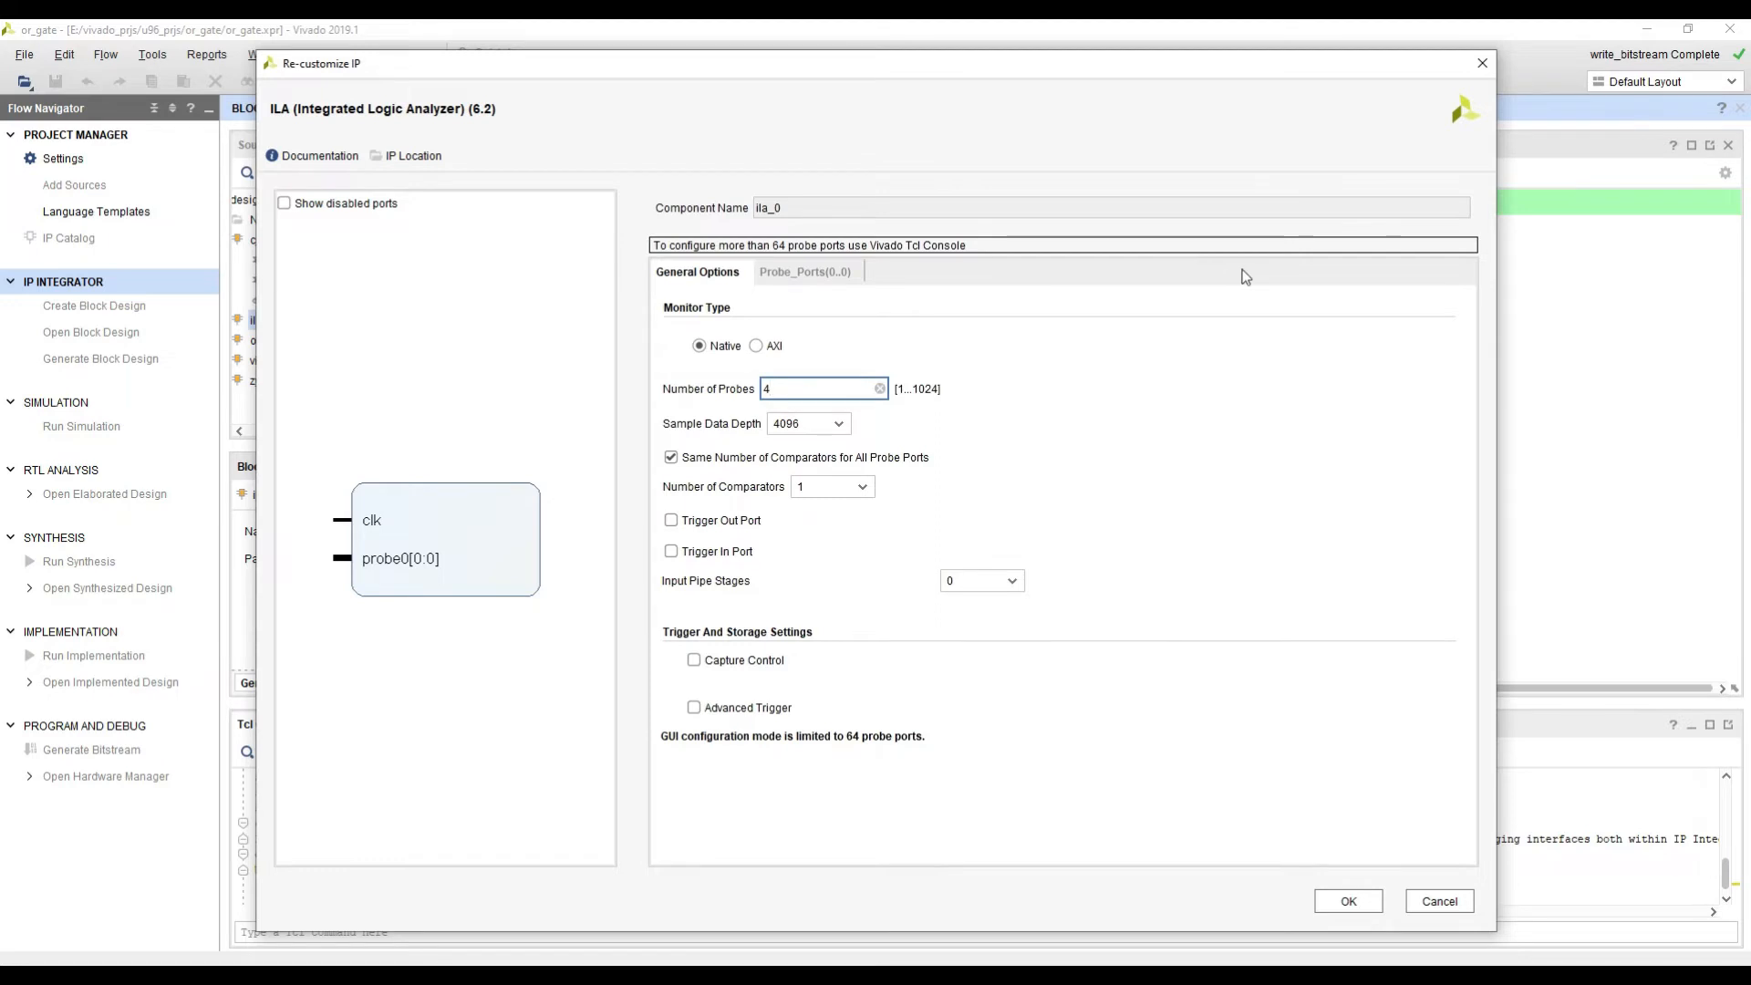
click(550, 712)
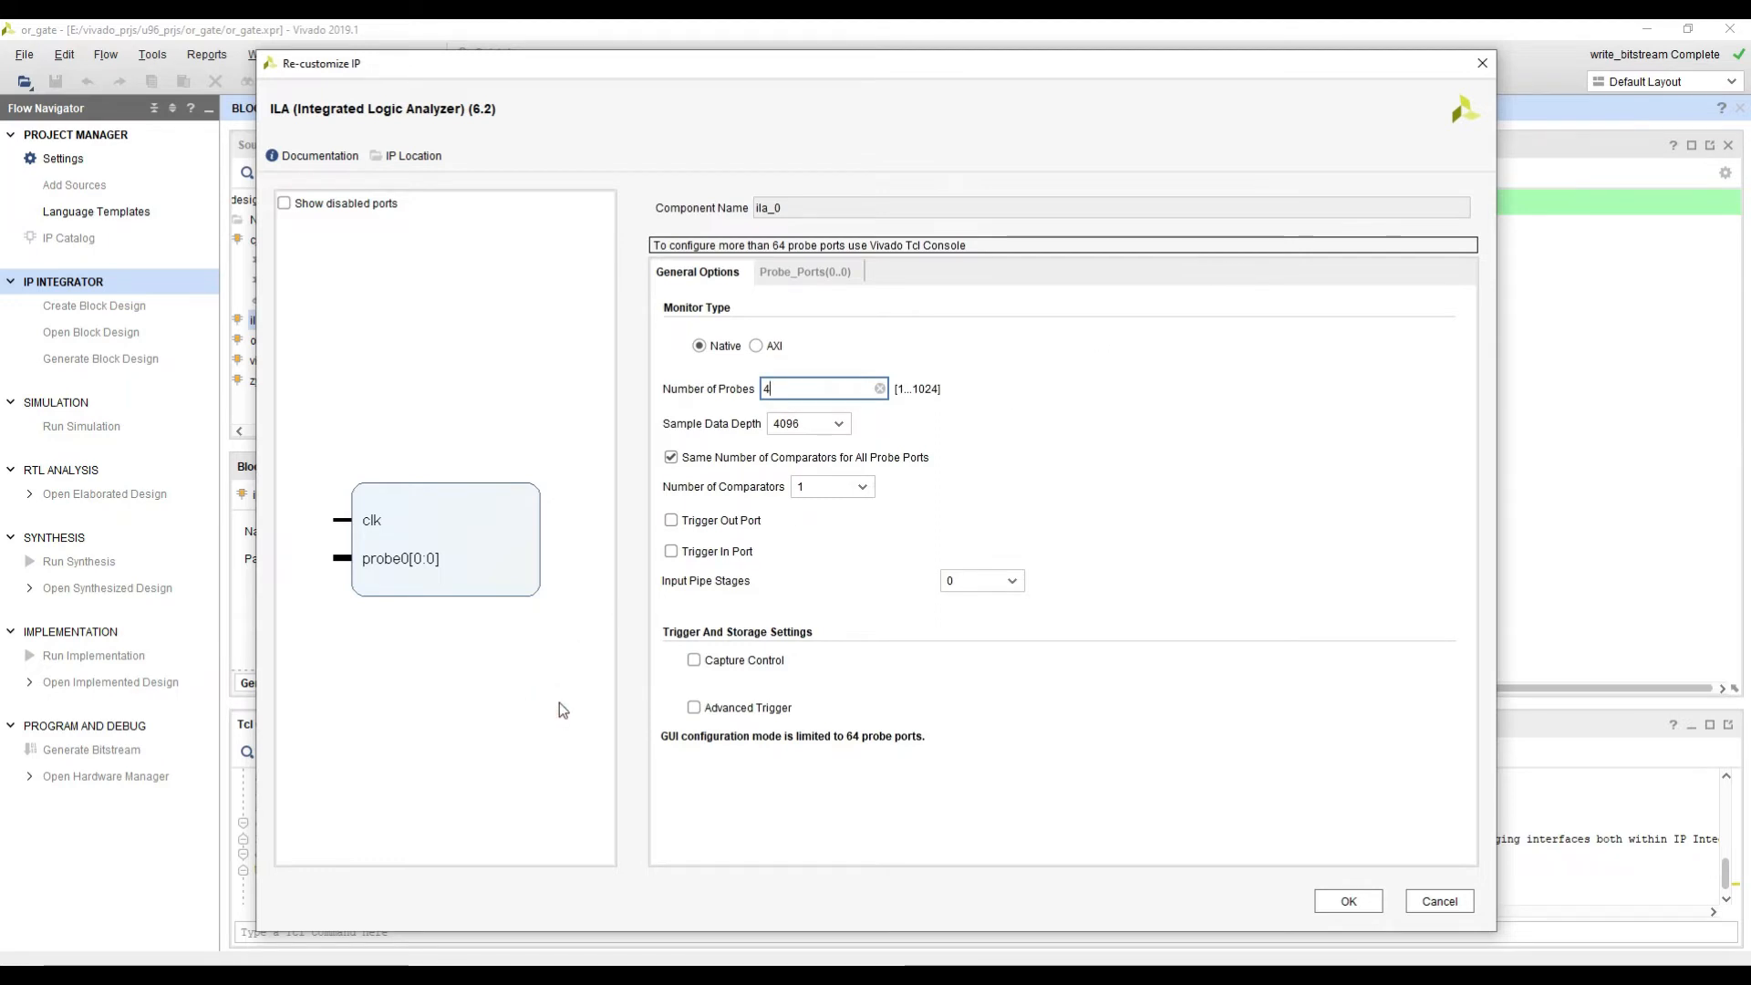
click(721, 521)
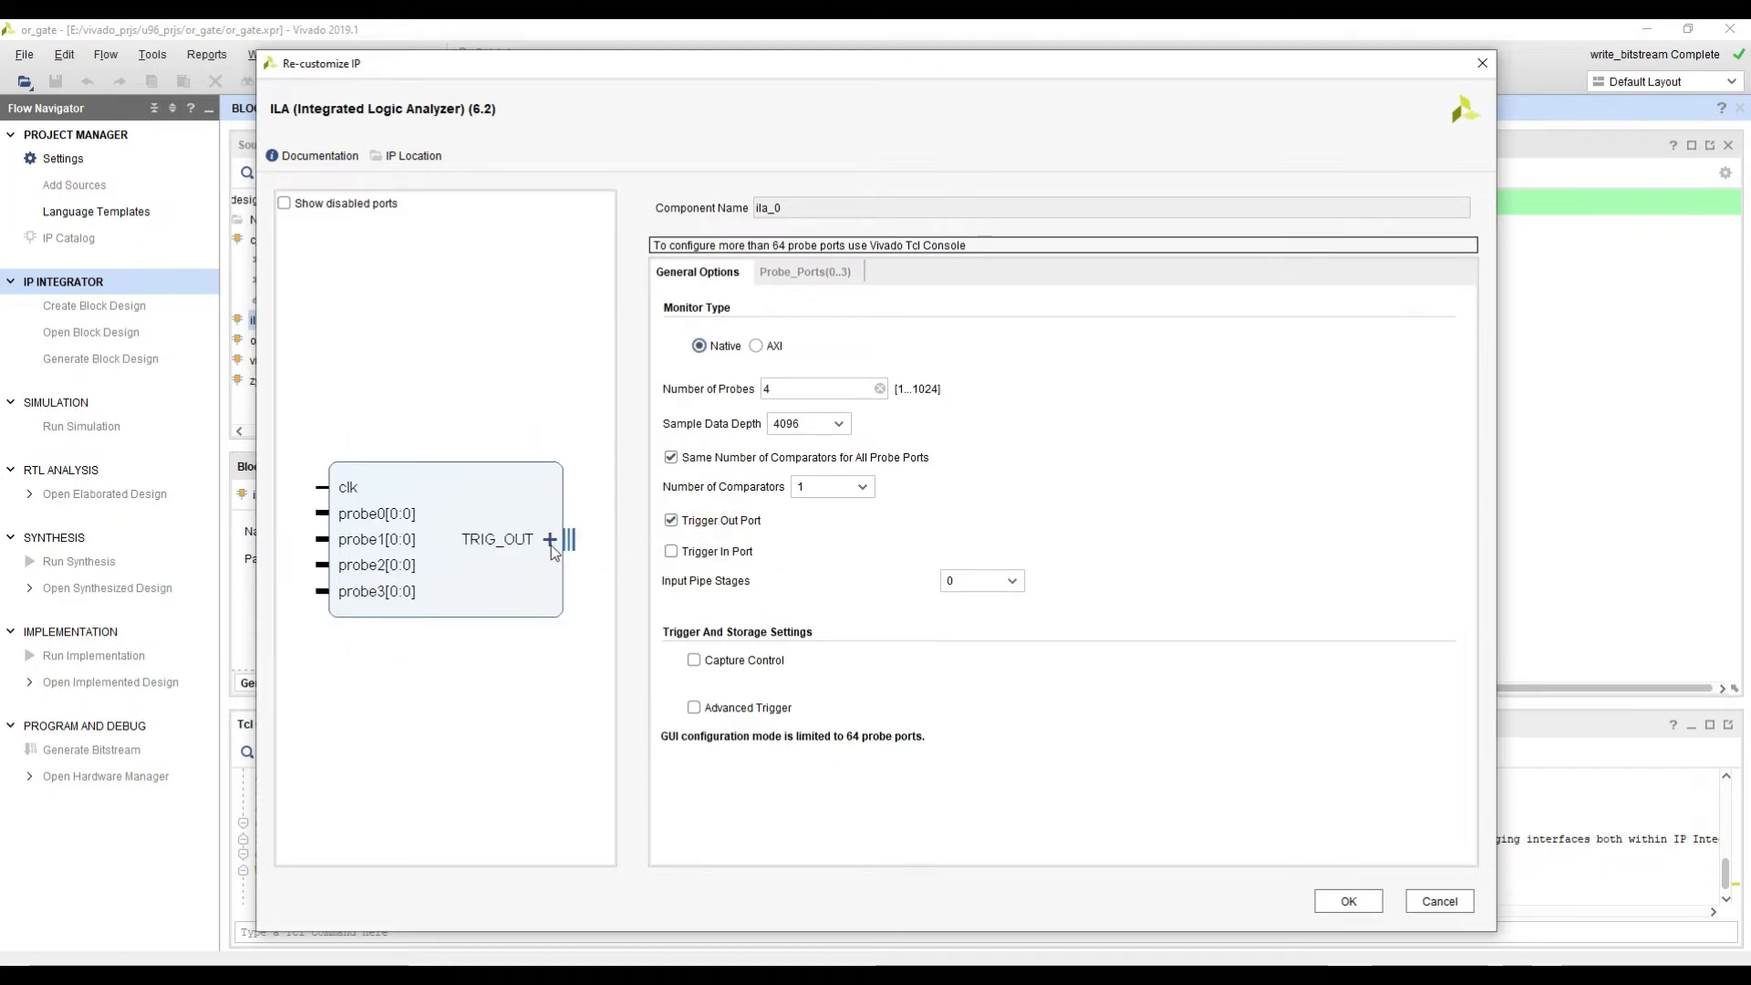
click(686, 520)
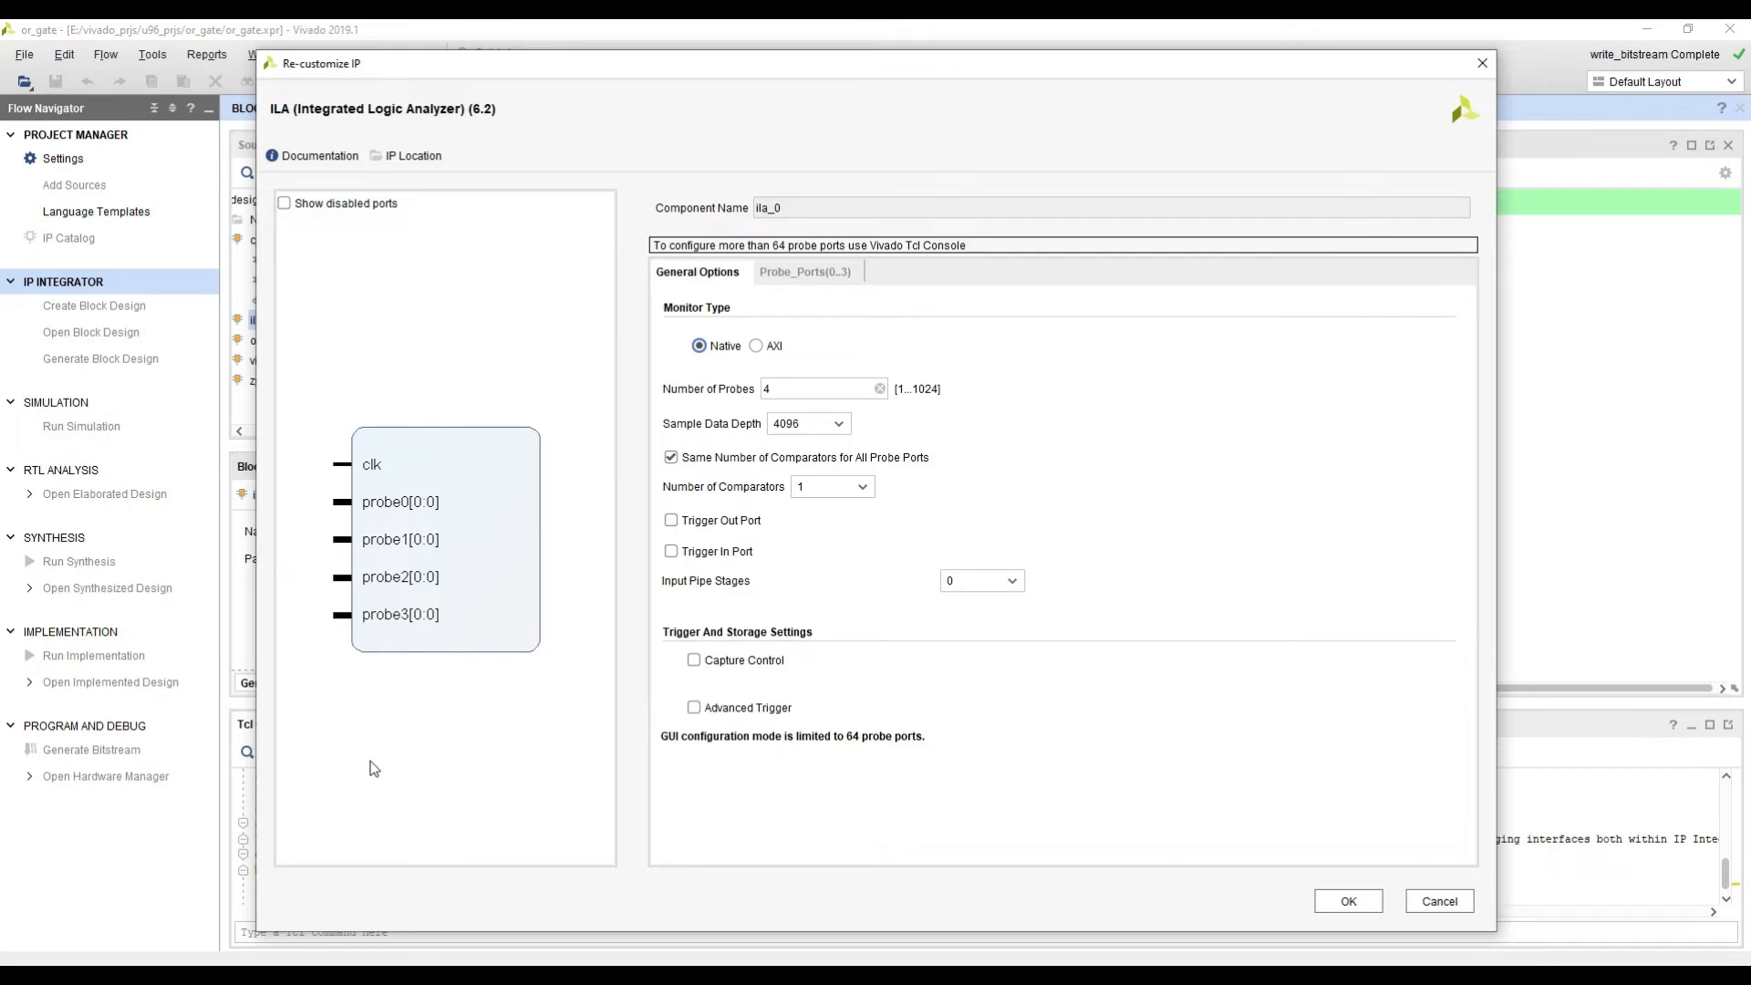
Step: Set the ILA's PROBE0 width to 16, keep the other three probes at width 1, and apply the customization
click(818, 274)
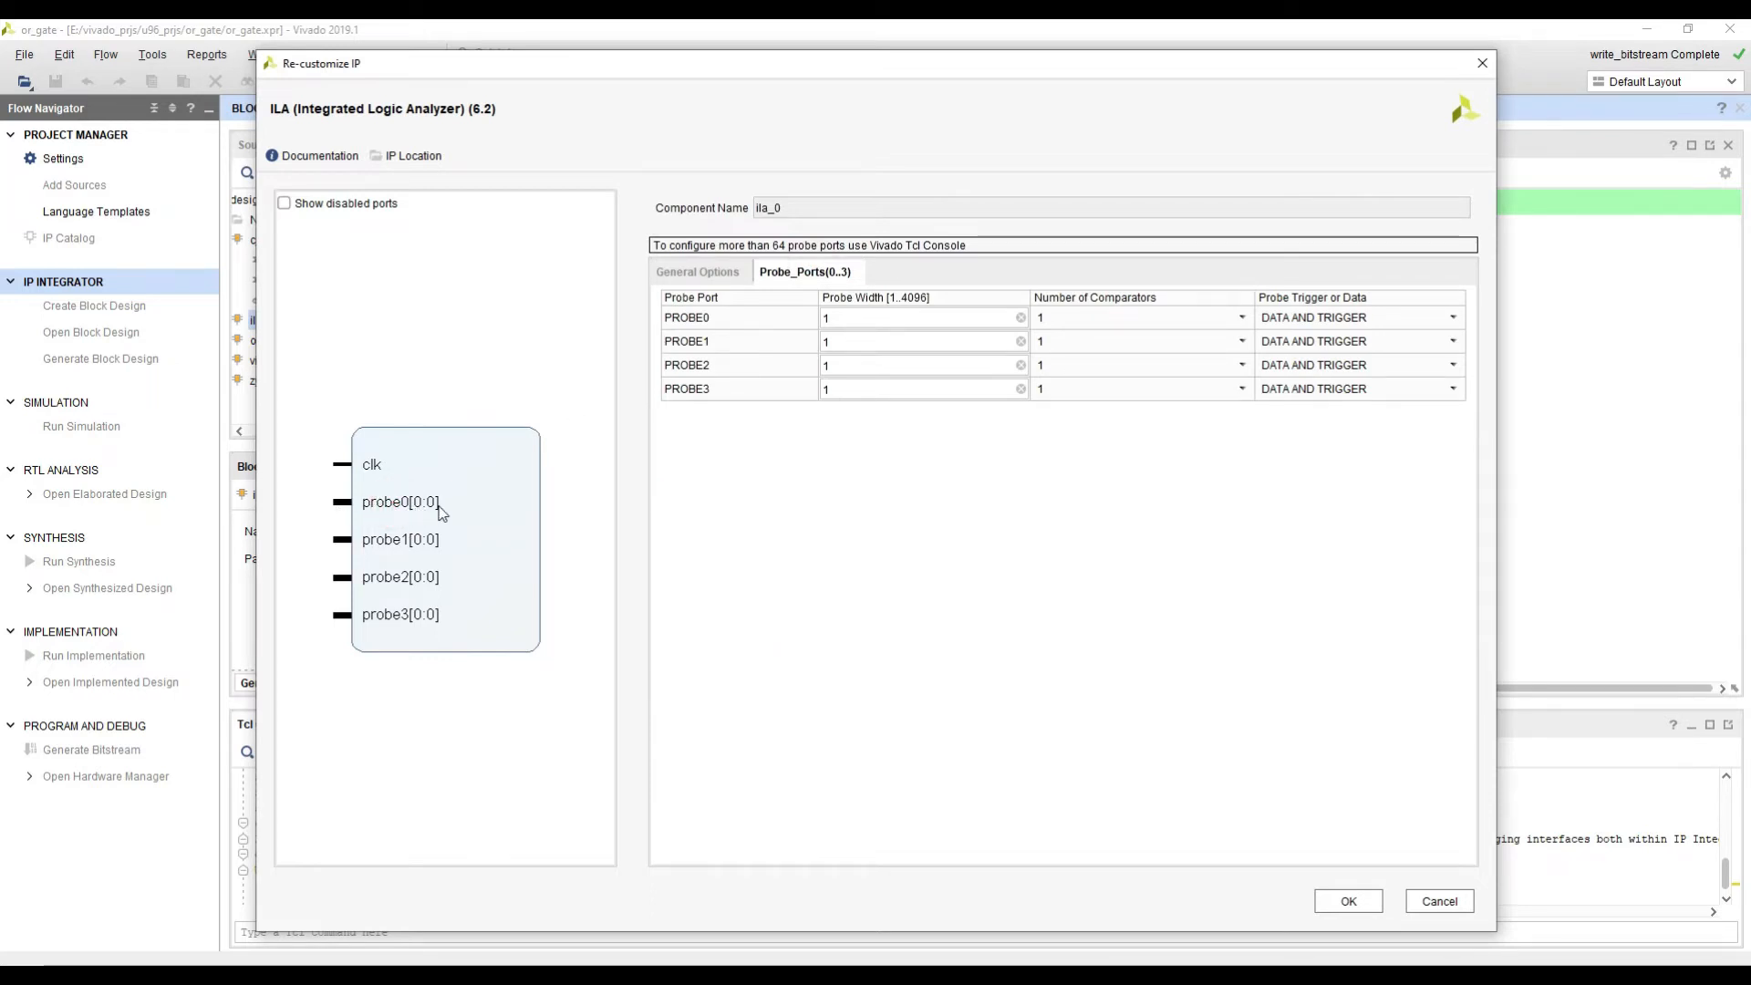
click(846, 318)
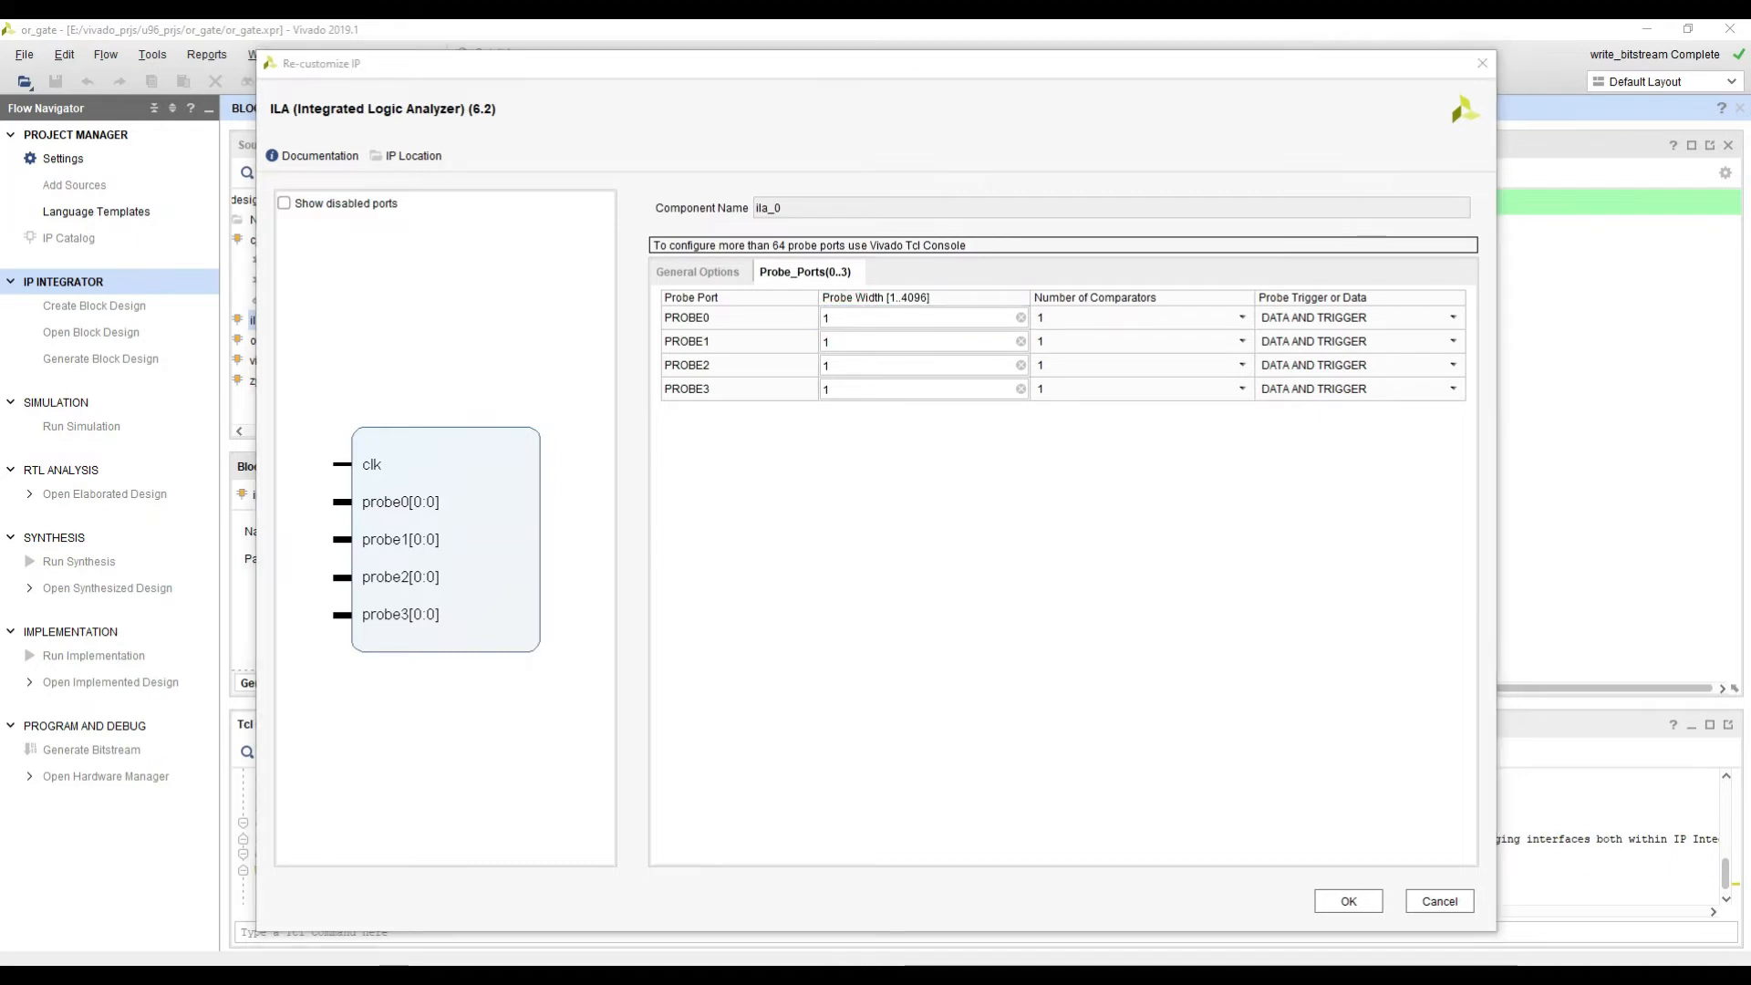
click(876, 318)
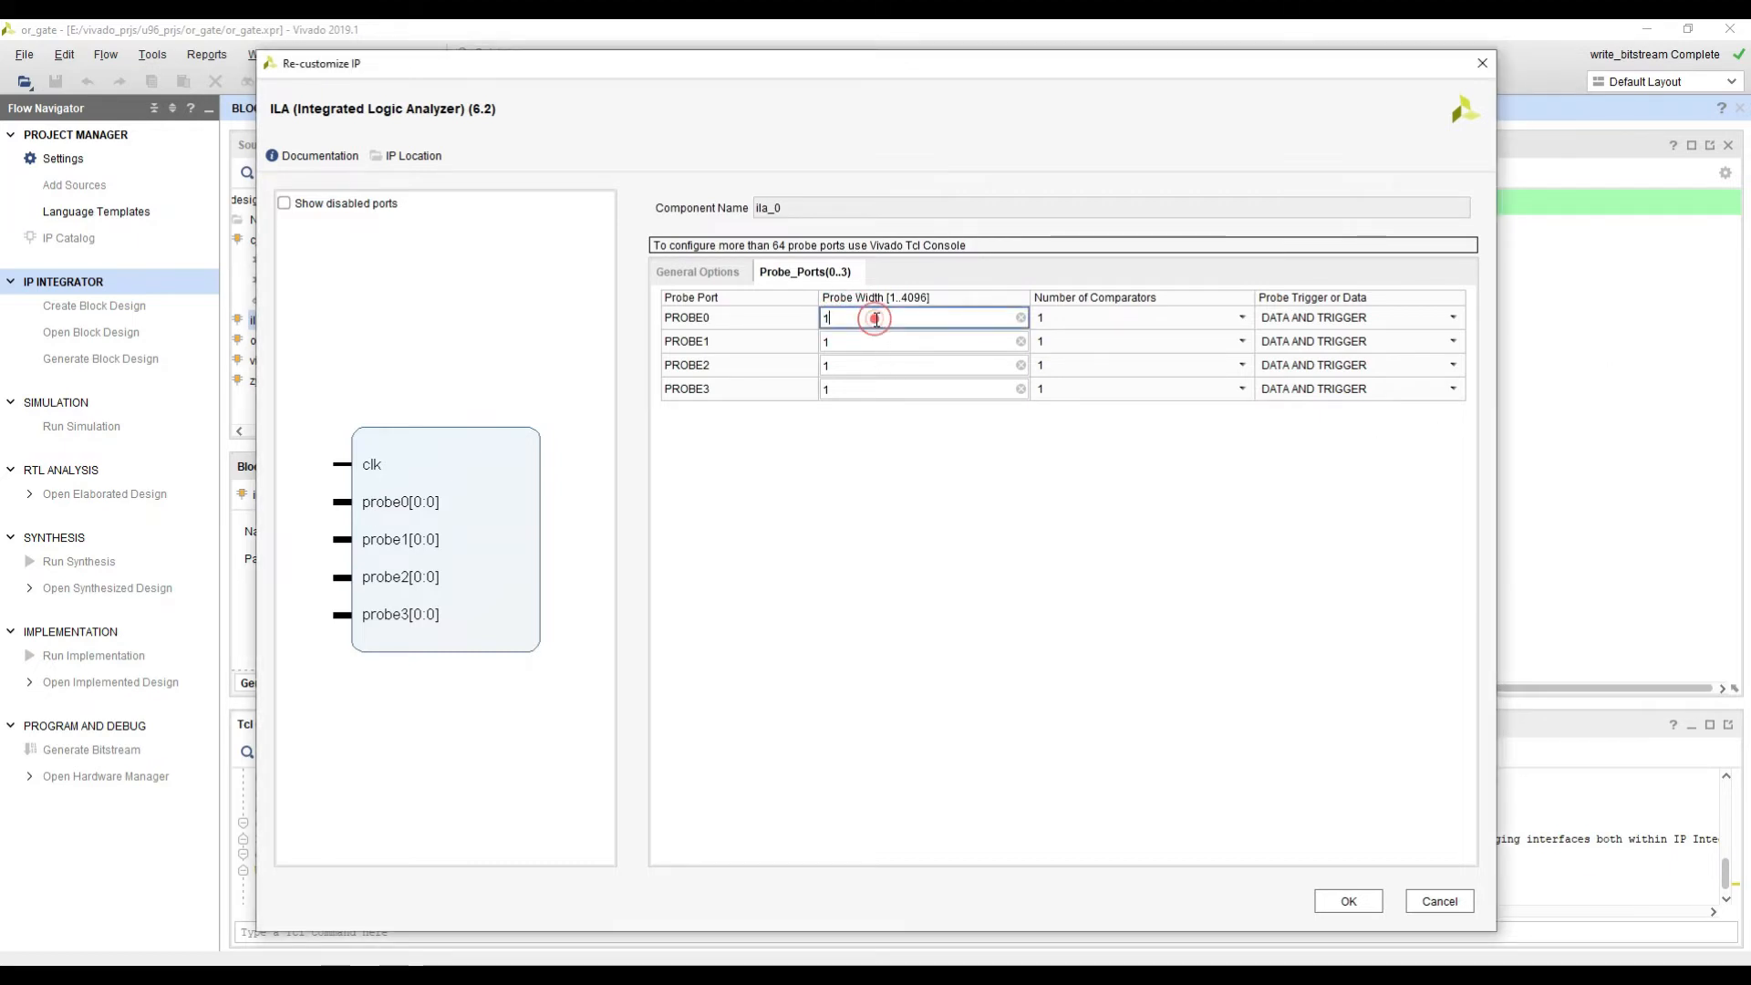
click(877, 470)
click(715, 274)
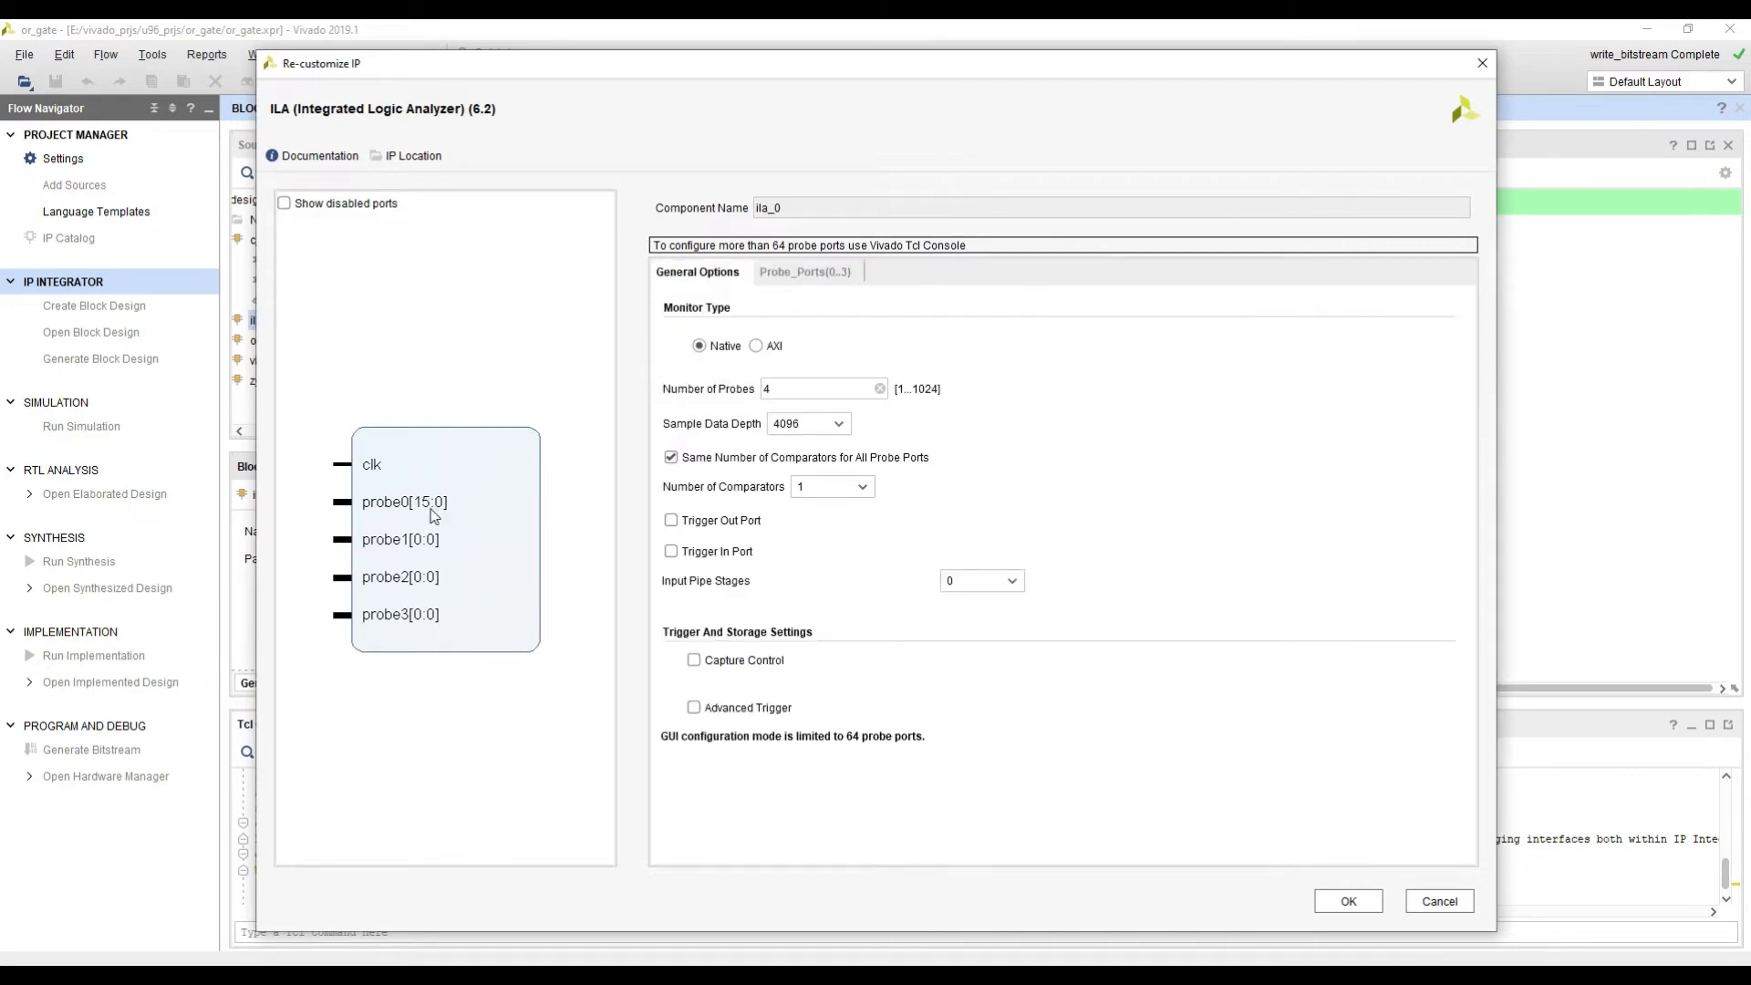
click(810, 271)
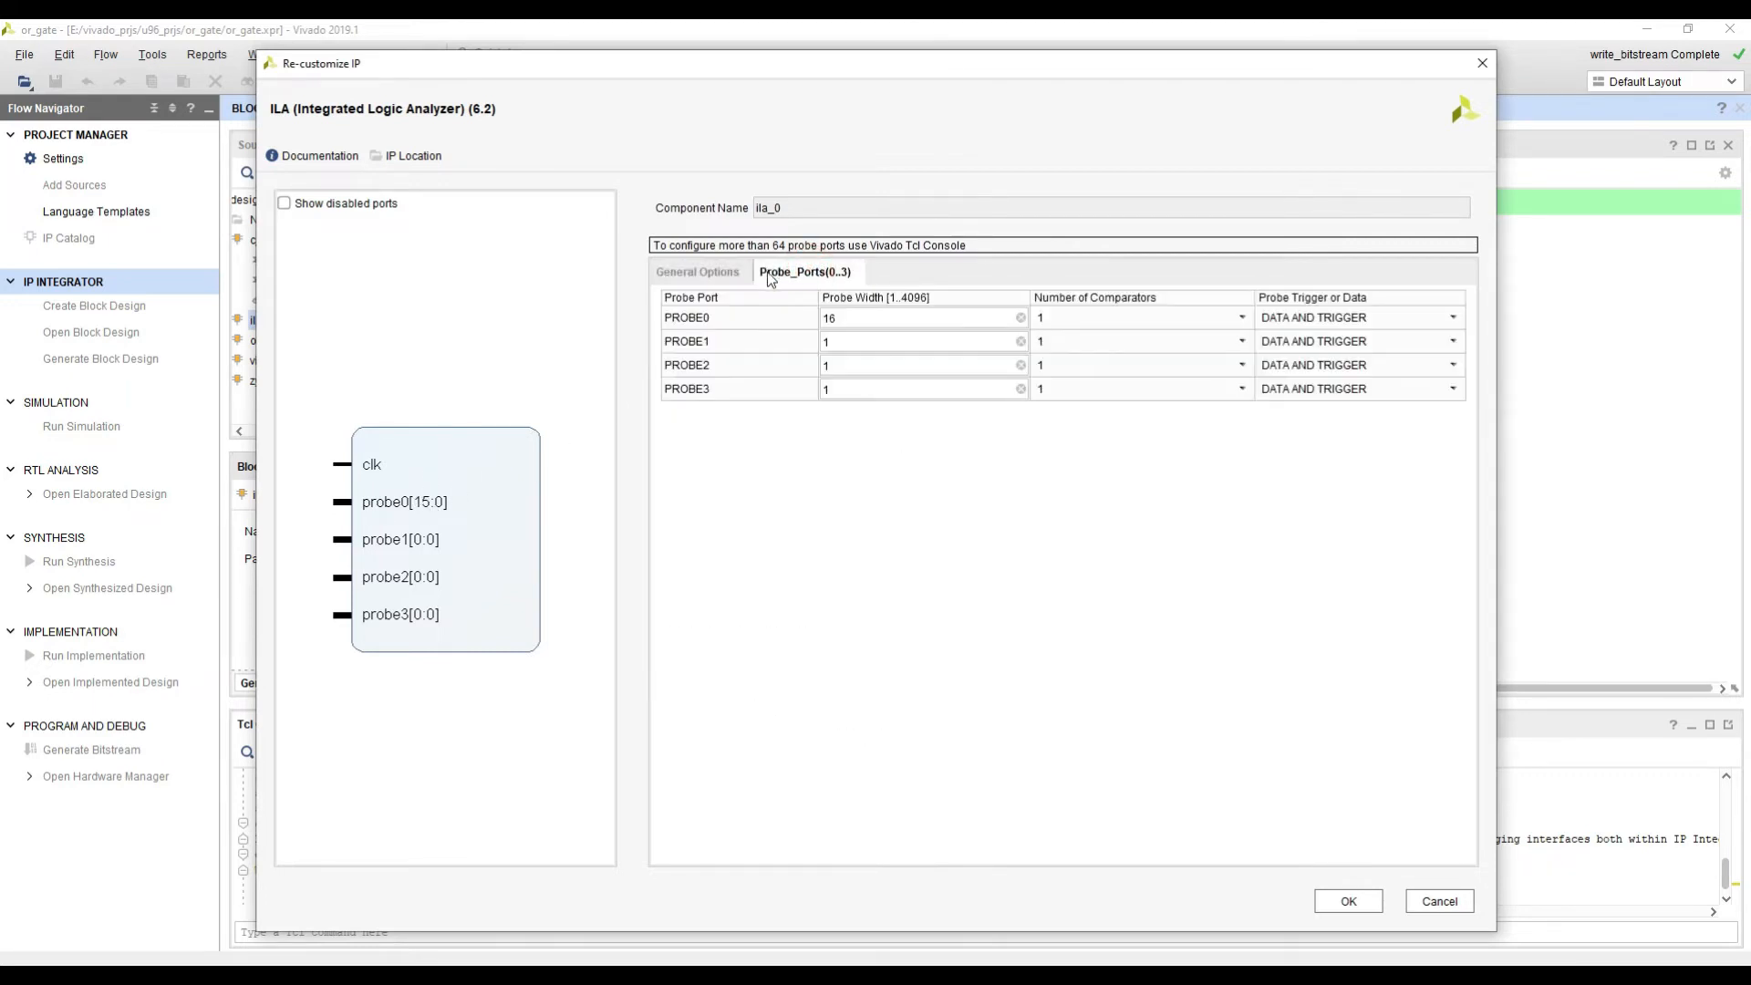
click(684, 273)
click(802, 271)
click(893, 323)
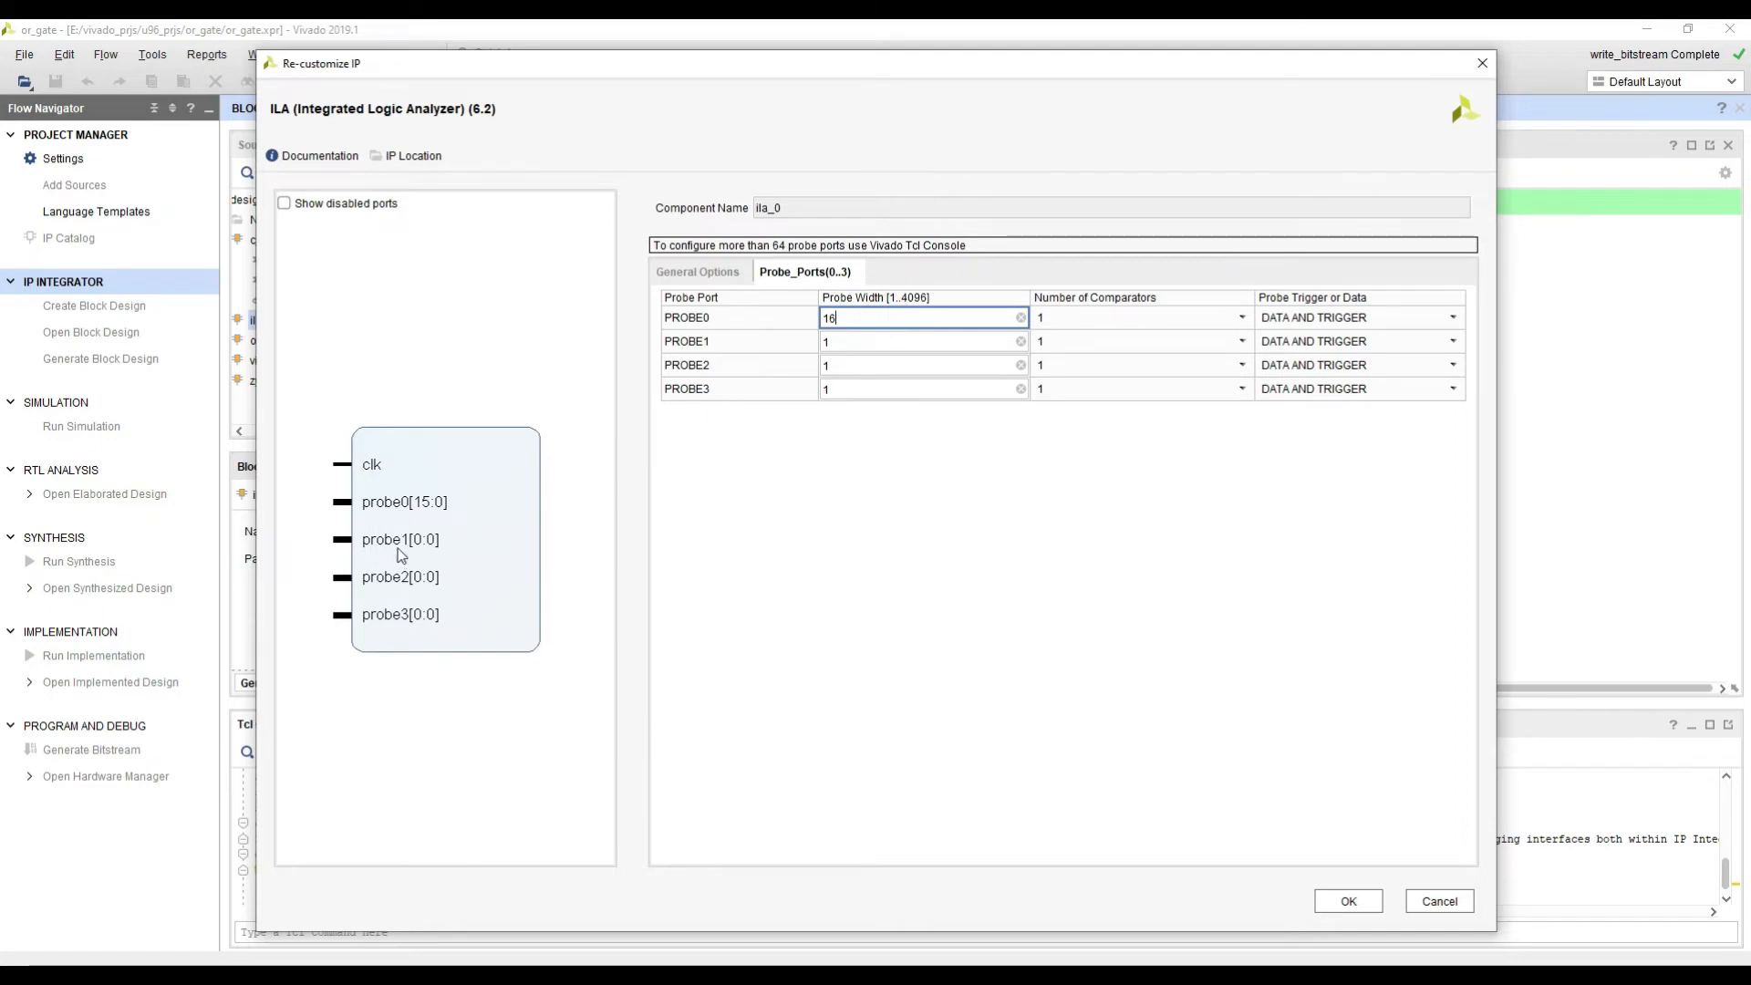
click(848, 342)
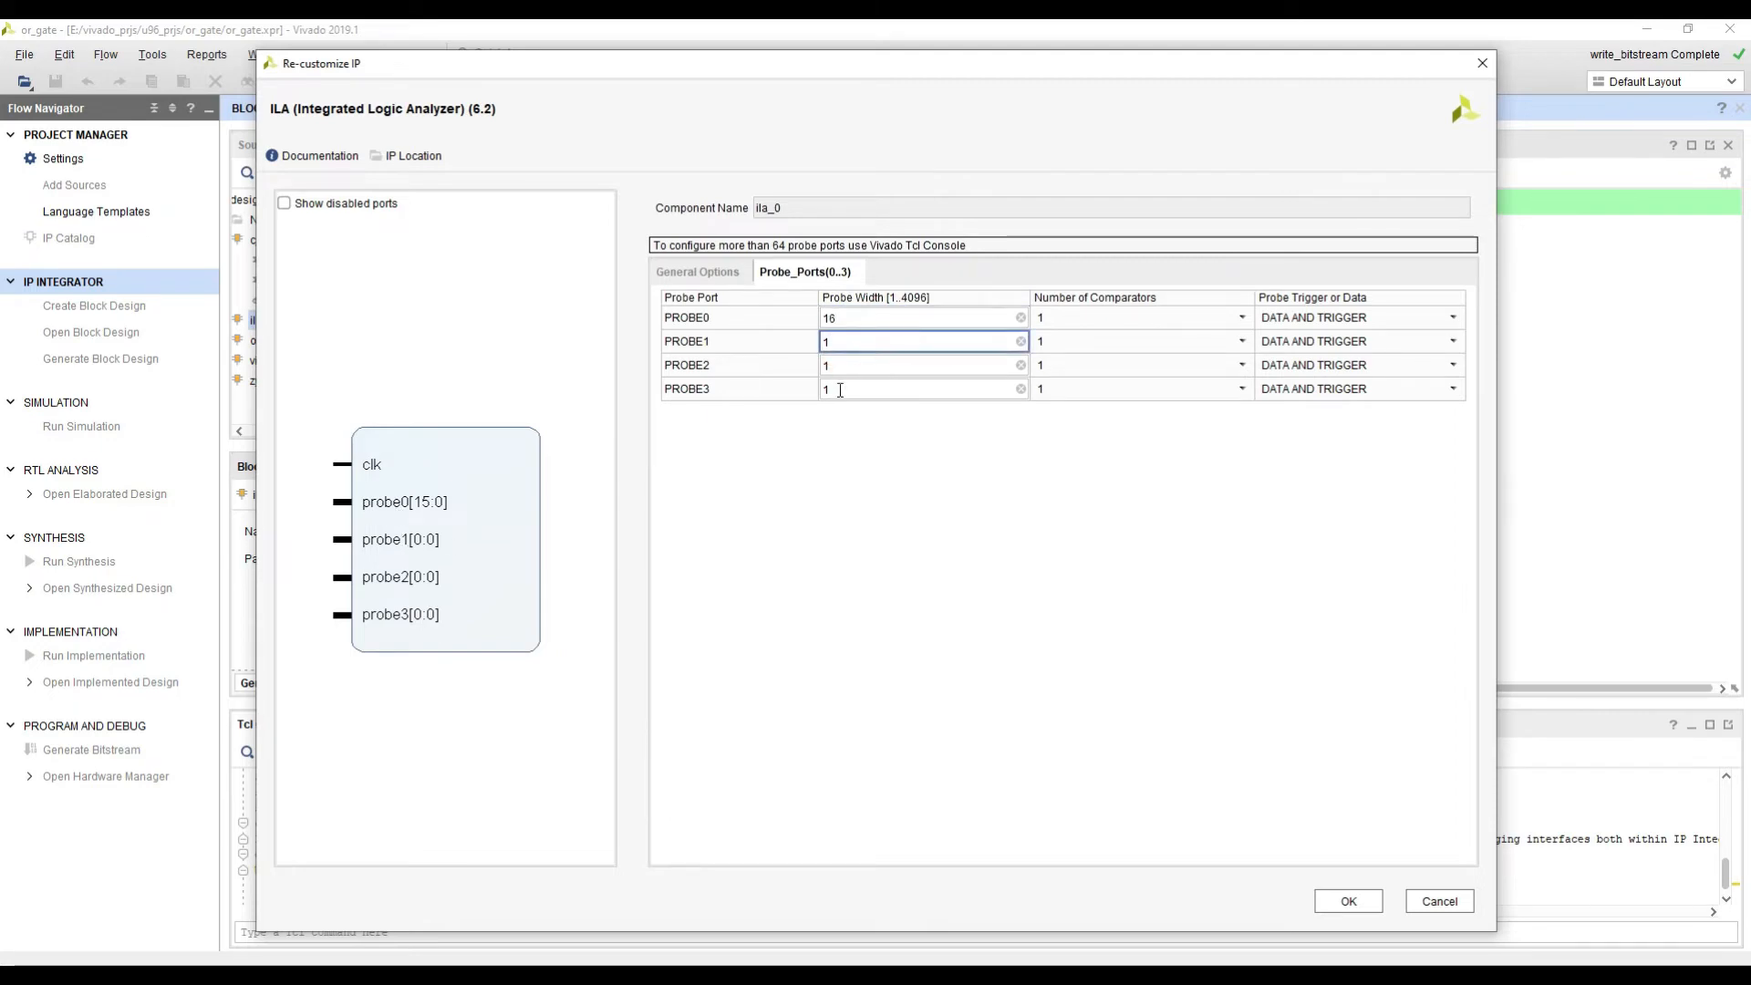
click(844, 390)
click(1344, 901)
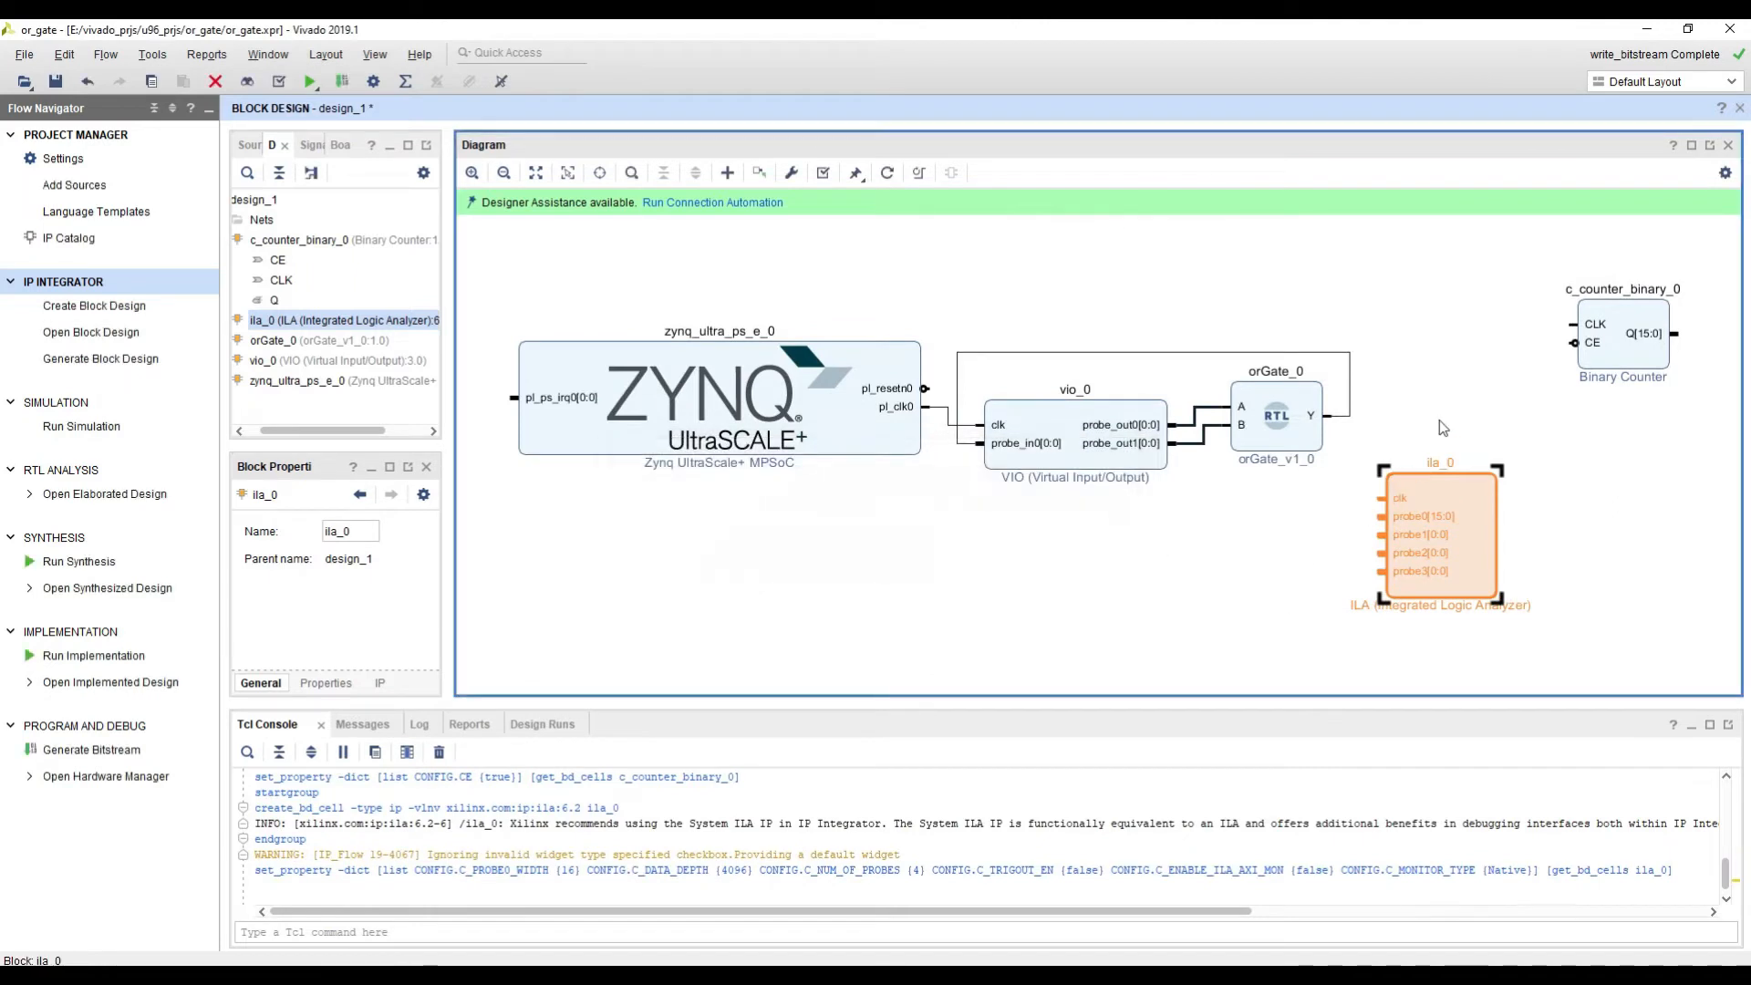
Step: Rearrange the diagram so the binary counter sits beside orGate_0 and the ILA block lies to the counter's lower right
click(1452, 375)
middle_drag(1438, 383, 1274, 380)
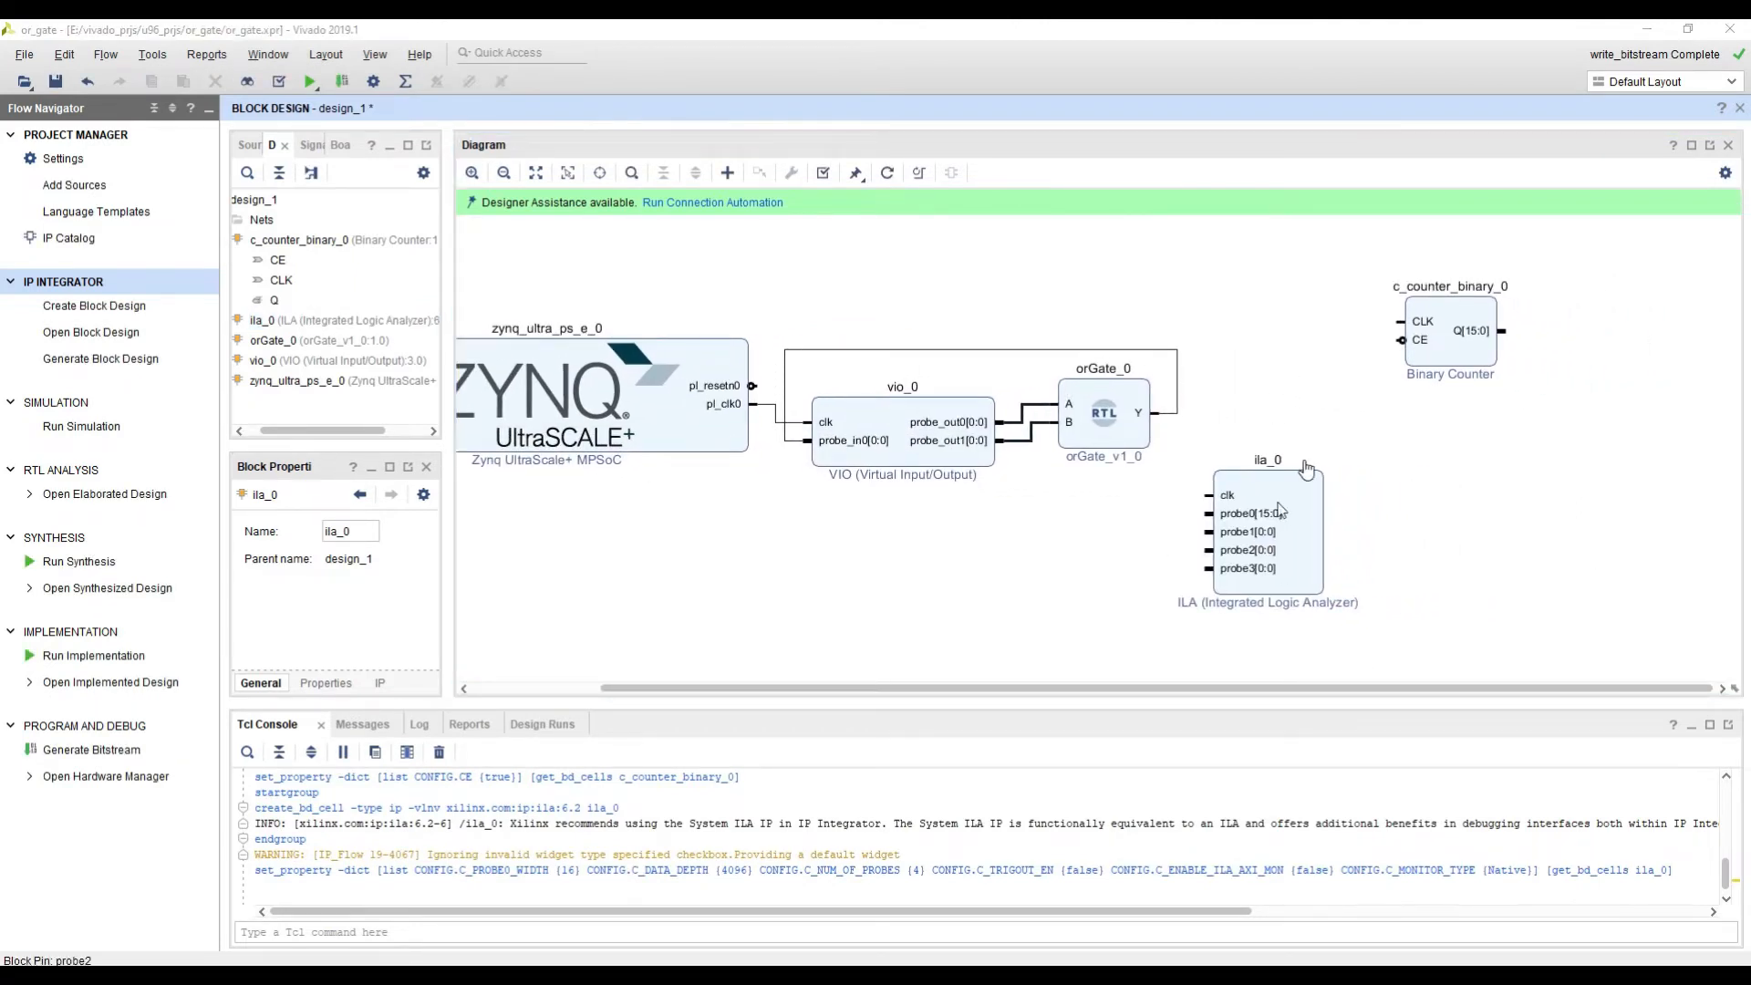
click(1441, 348)
click(1441, 353)
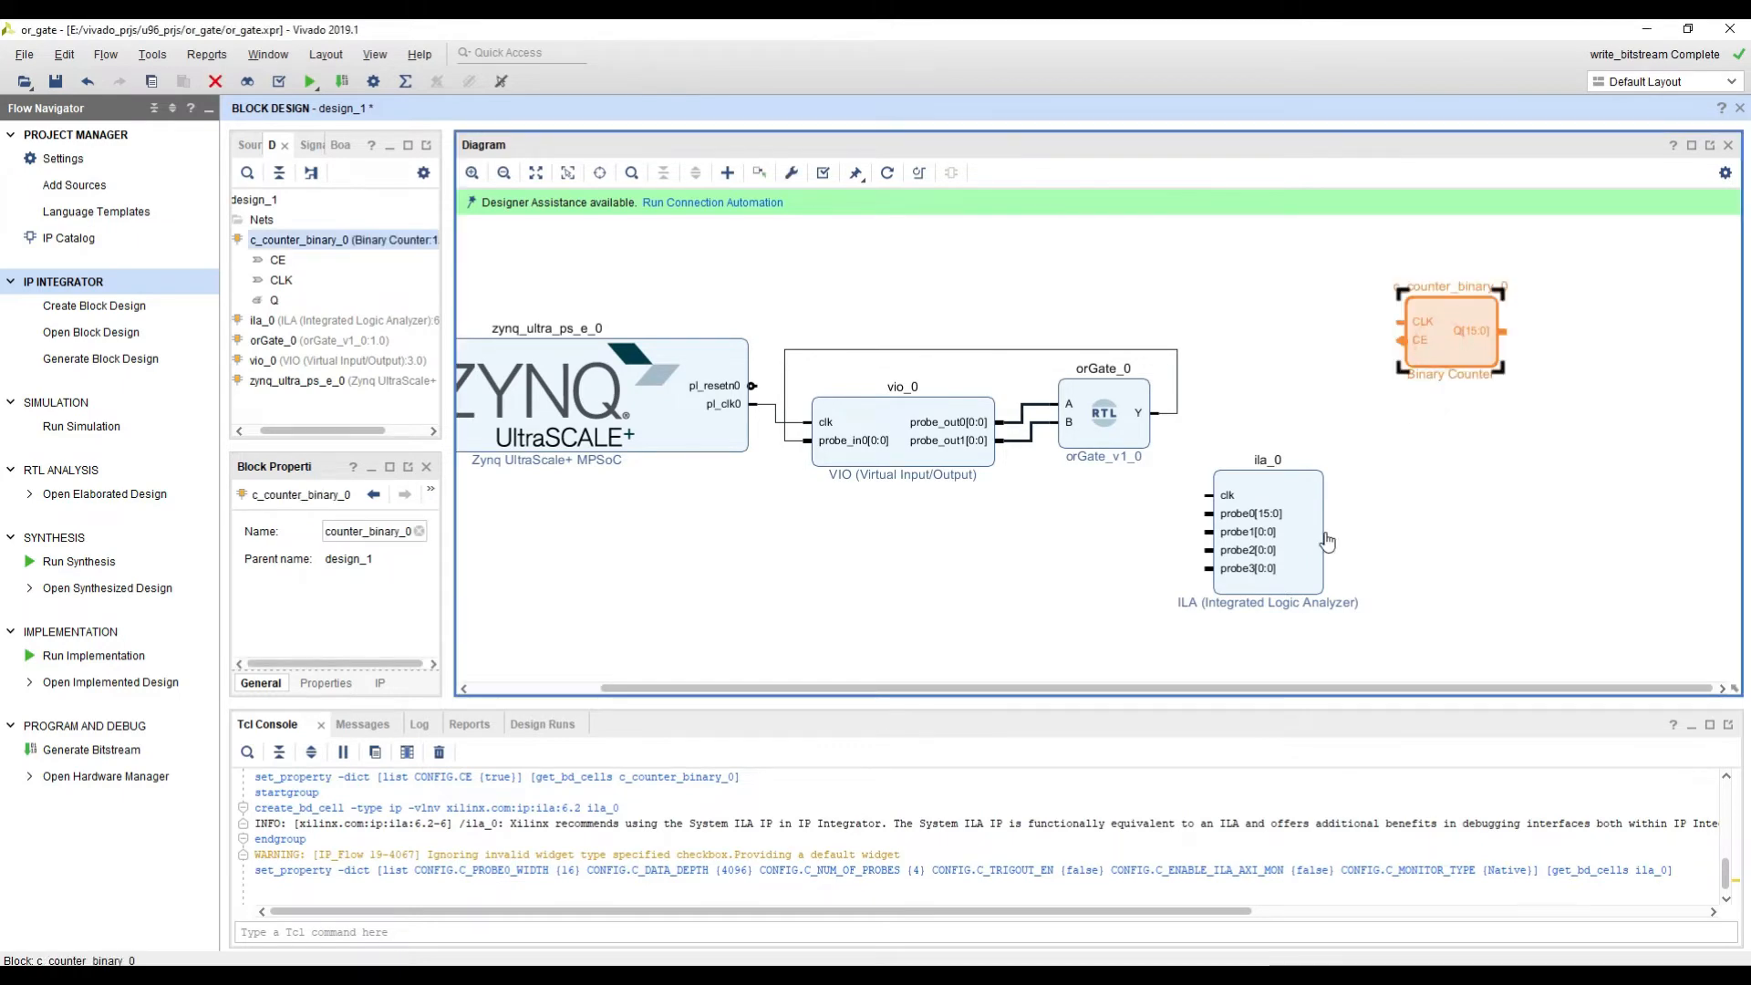
drag(1318, 547, 1500, 547)
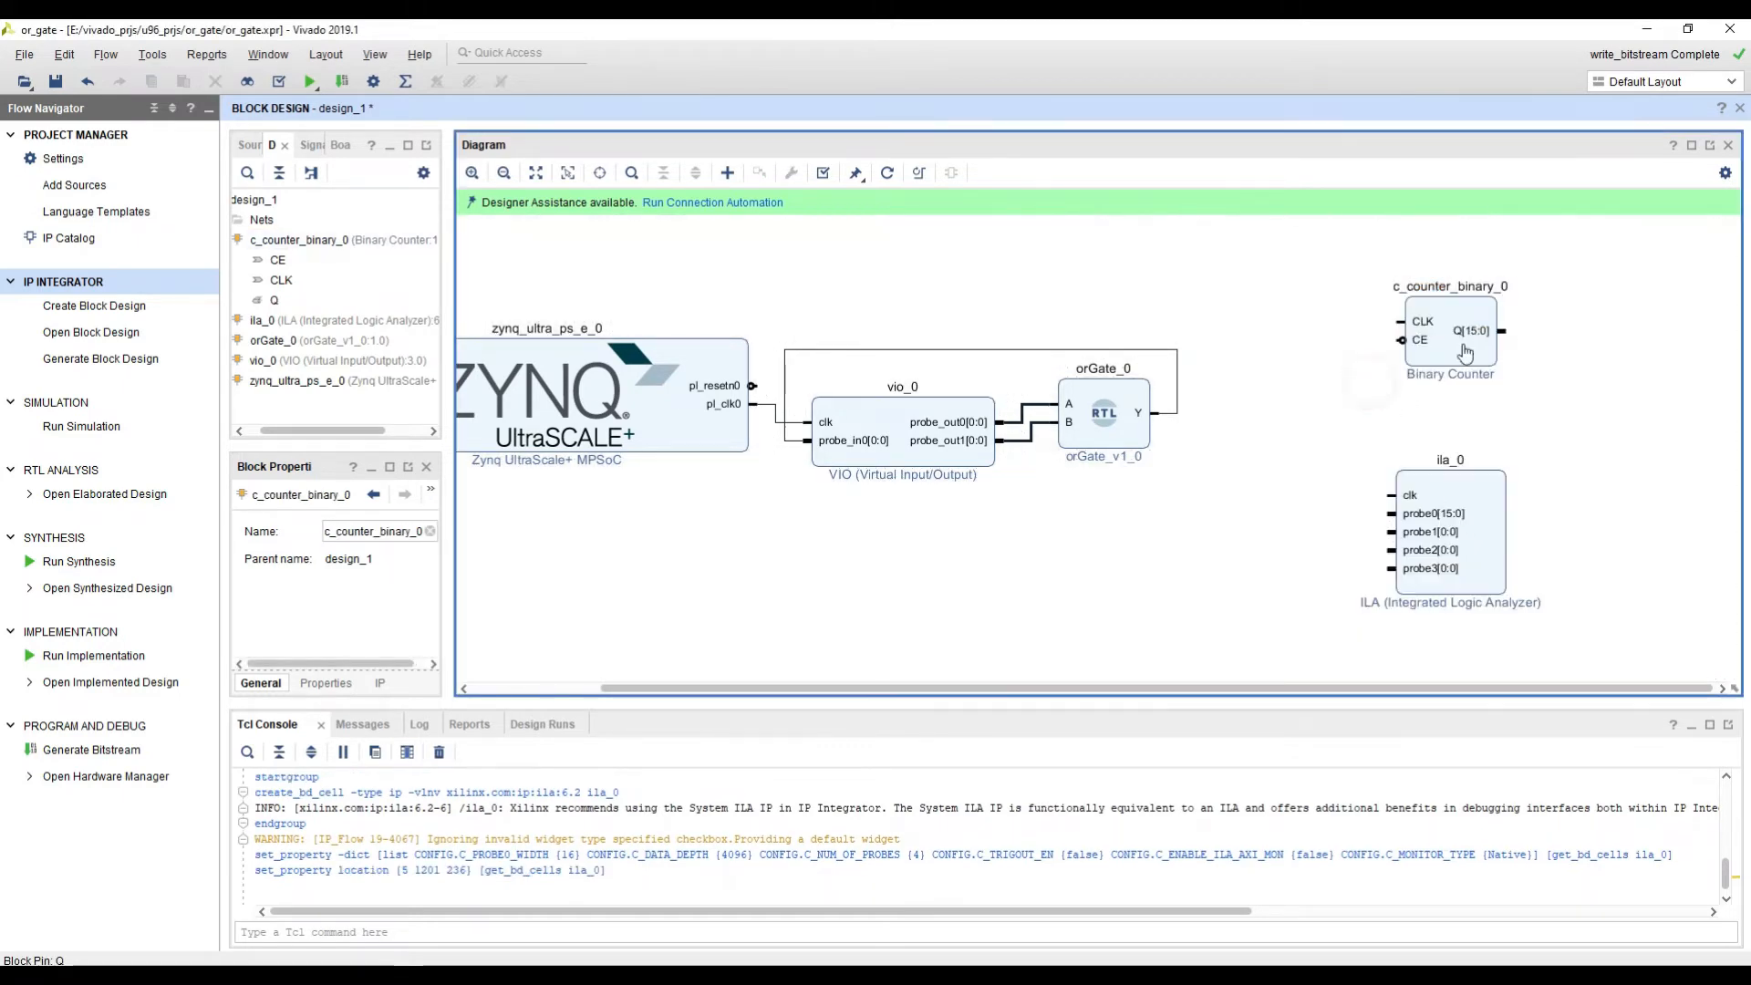
drag(1478, 308, 1313, 400)
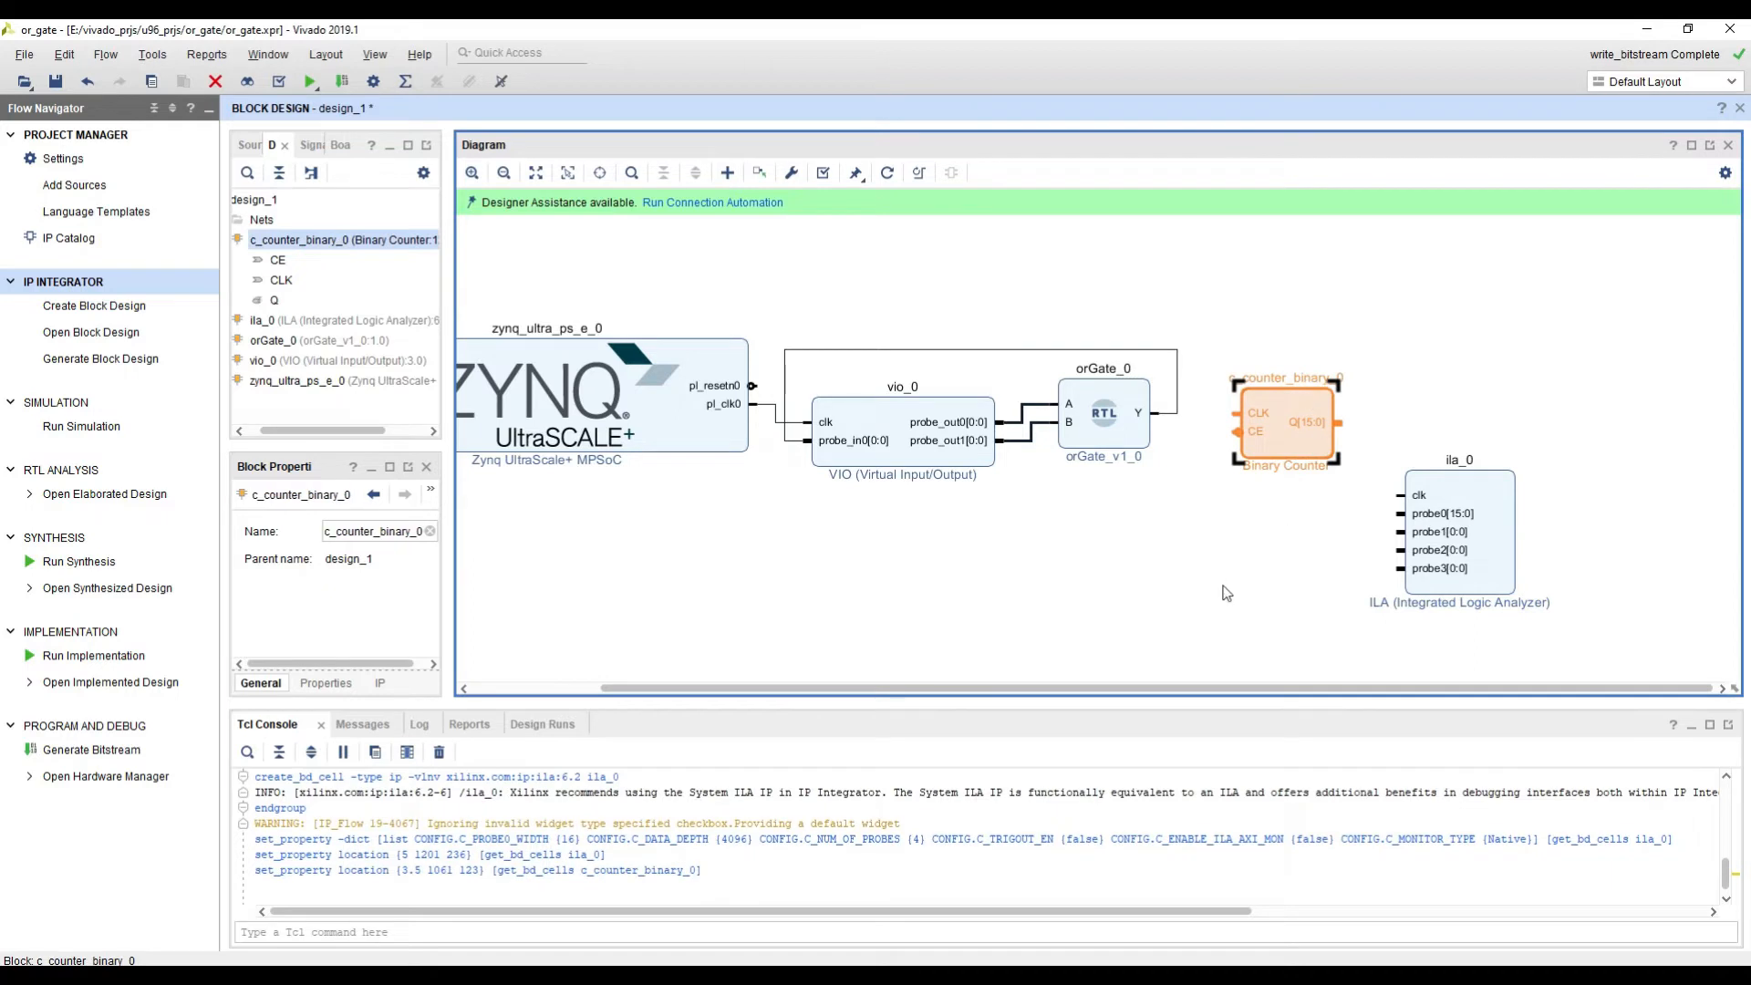
click(1222, 580)
Step: Connect the clock inputs of the binary counter and the ILA to the Zynq block's pl_clk0 output
click(1228, 415)
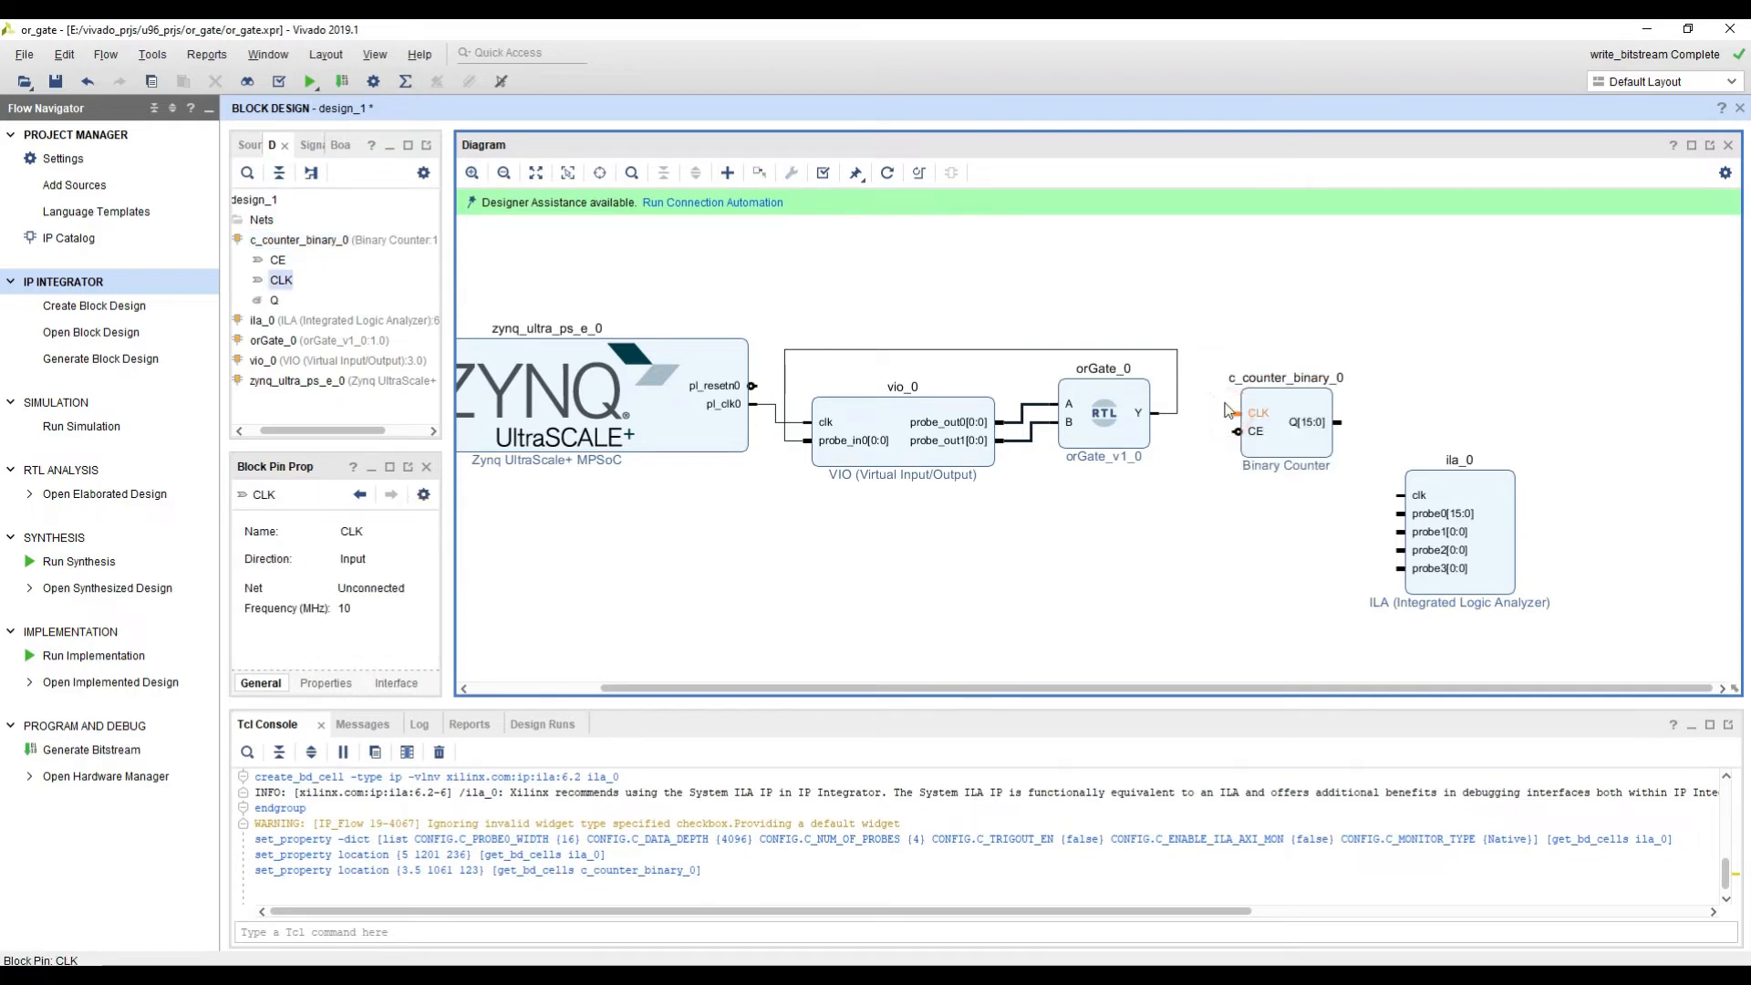
drag(1237, 405, 786, 411)
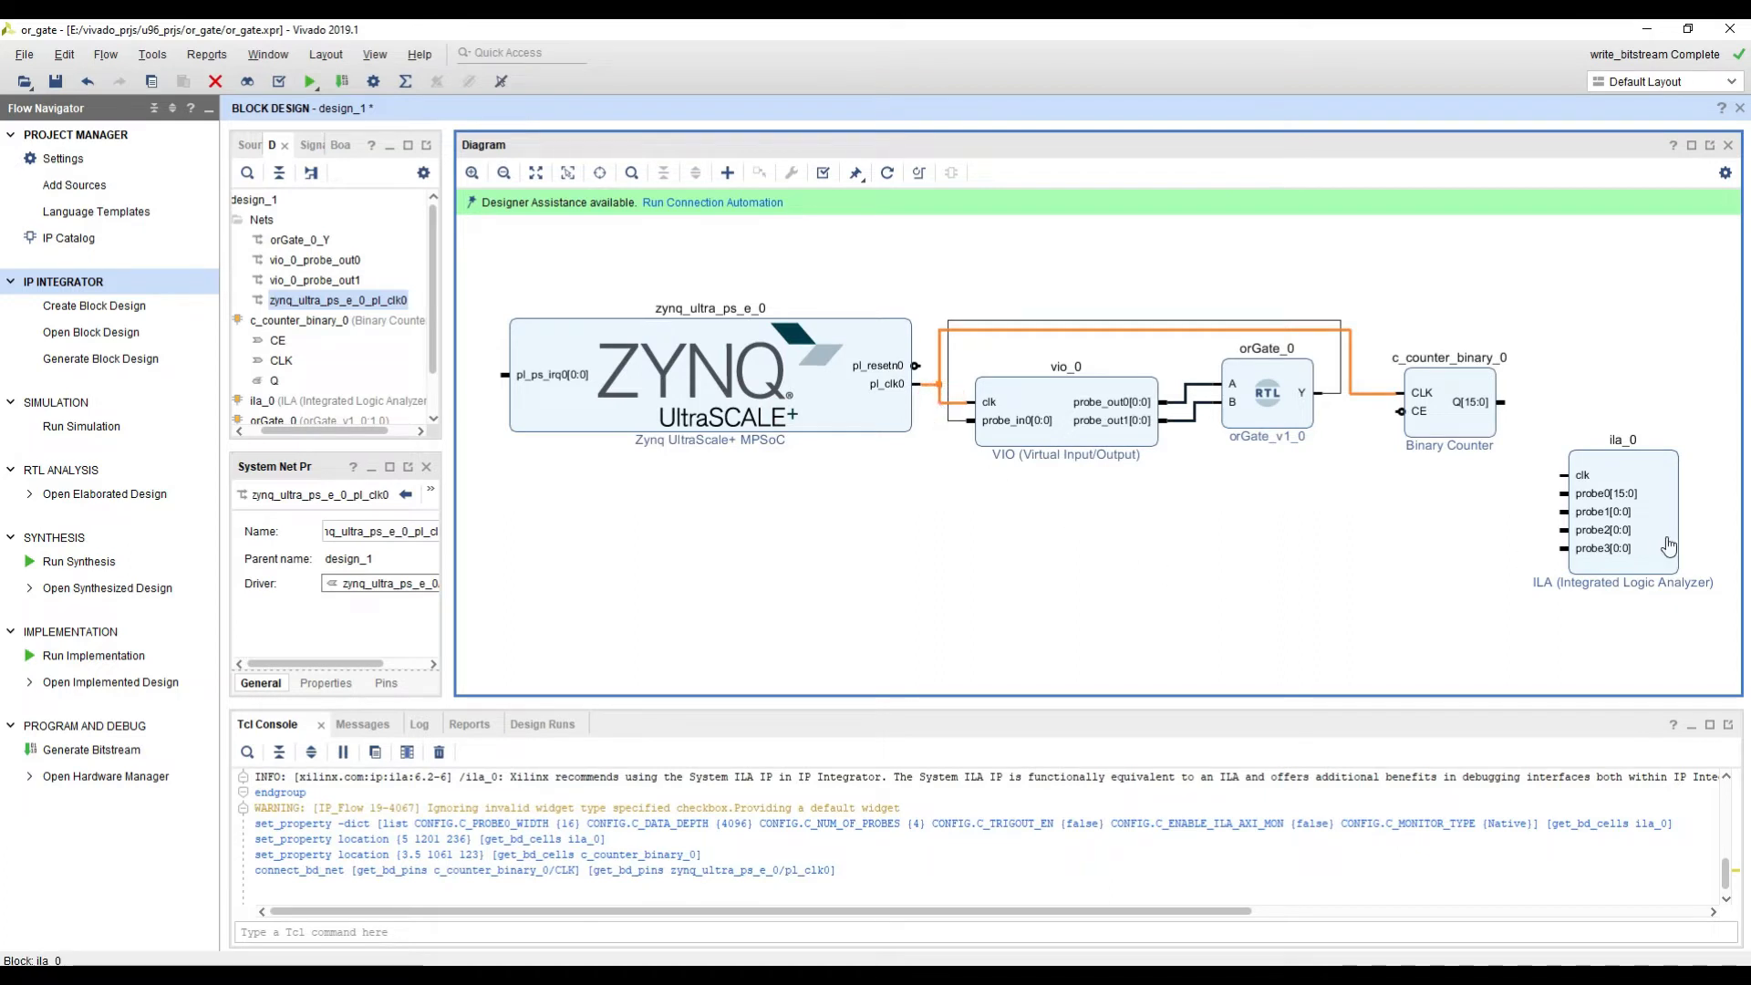
middle_drag(1416, 576, 1345, 563)
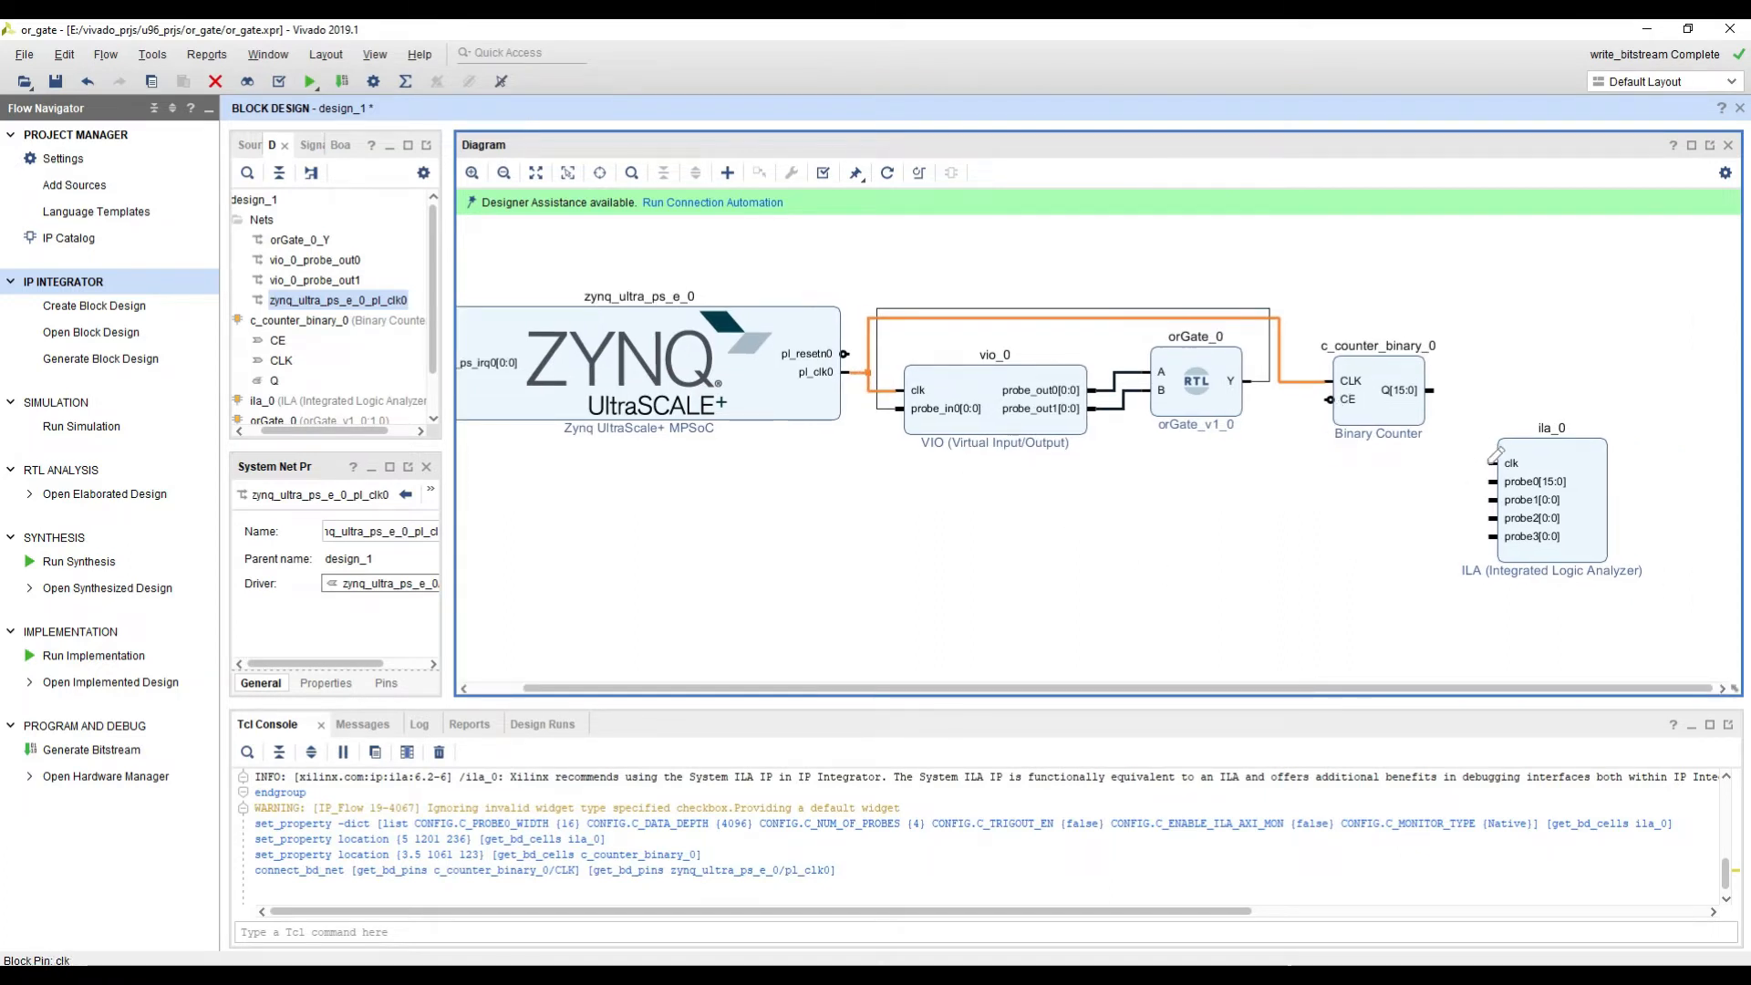
drag(1495, 454, 1313, 383)
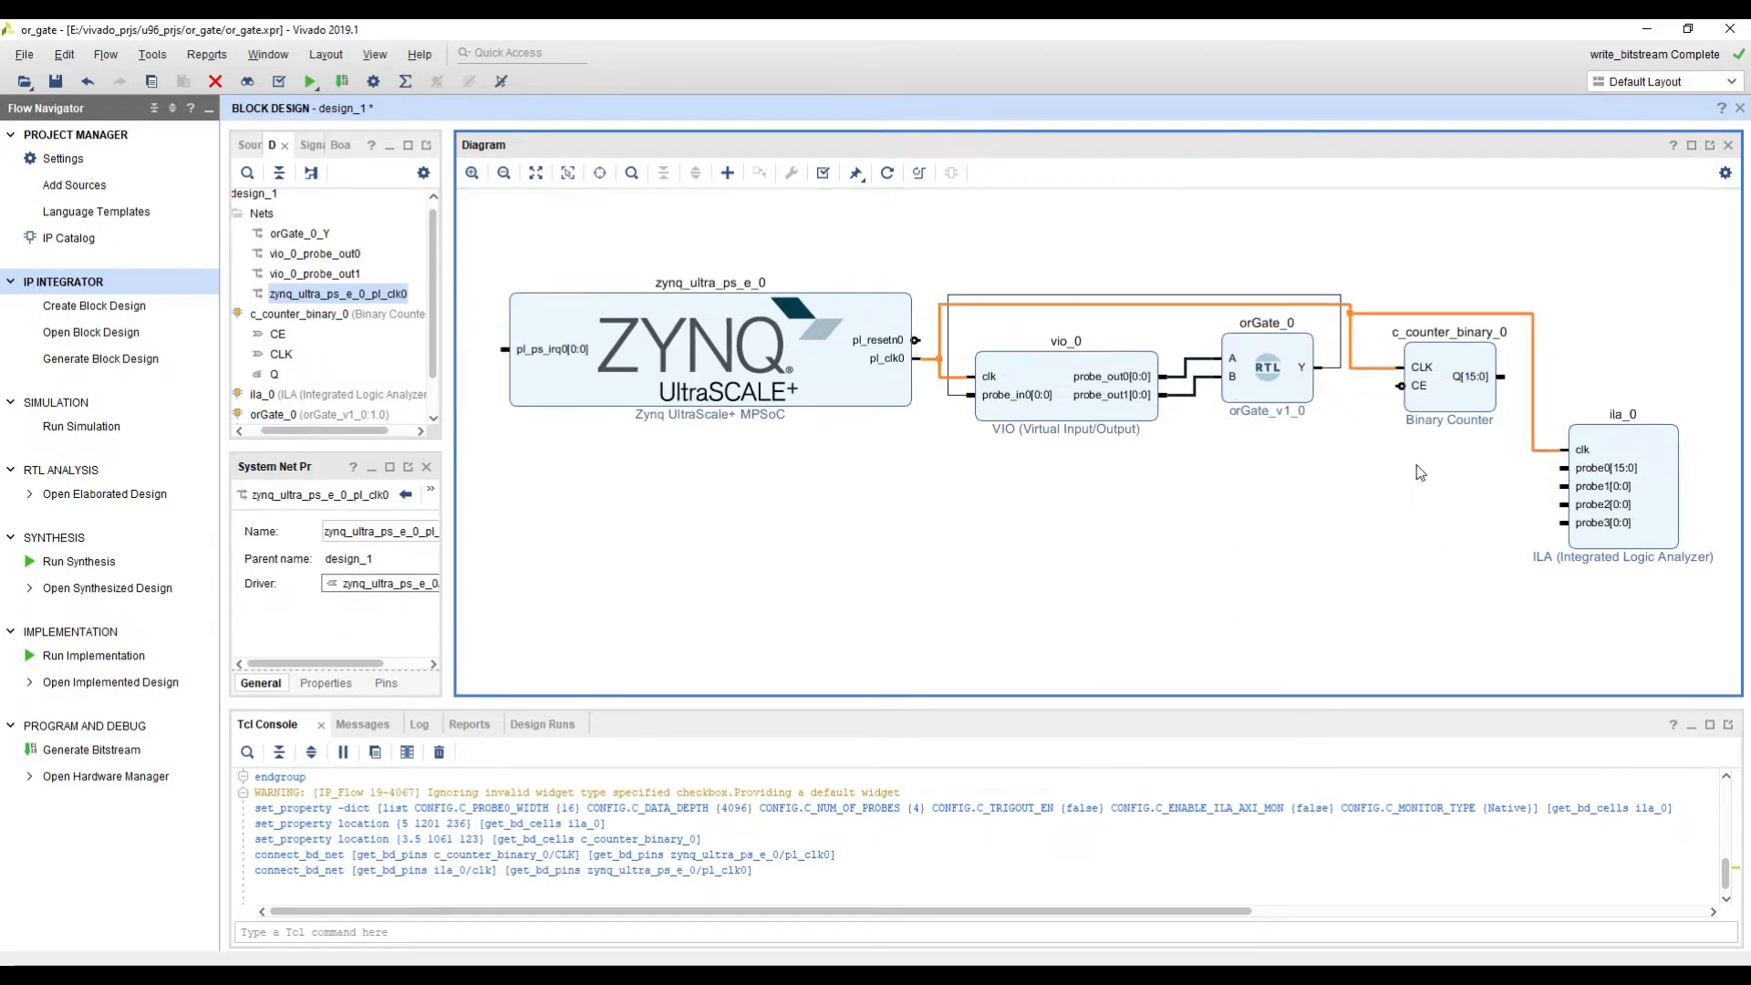
Step: Connect the binary counter's CE input to the Y output of orGate_0
scroll(1417, 473, up, 2)
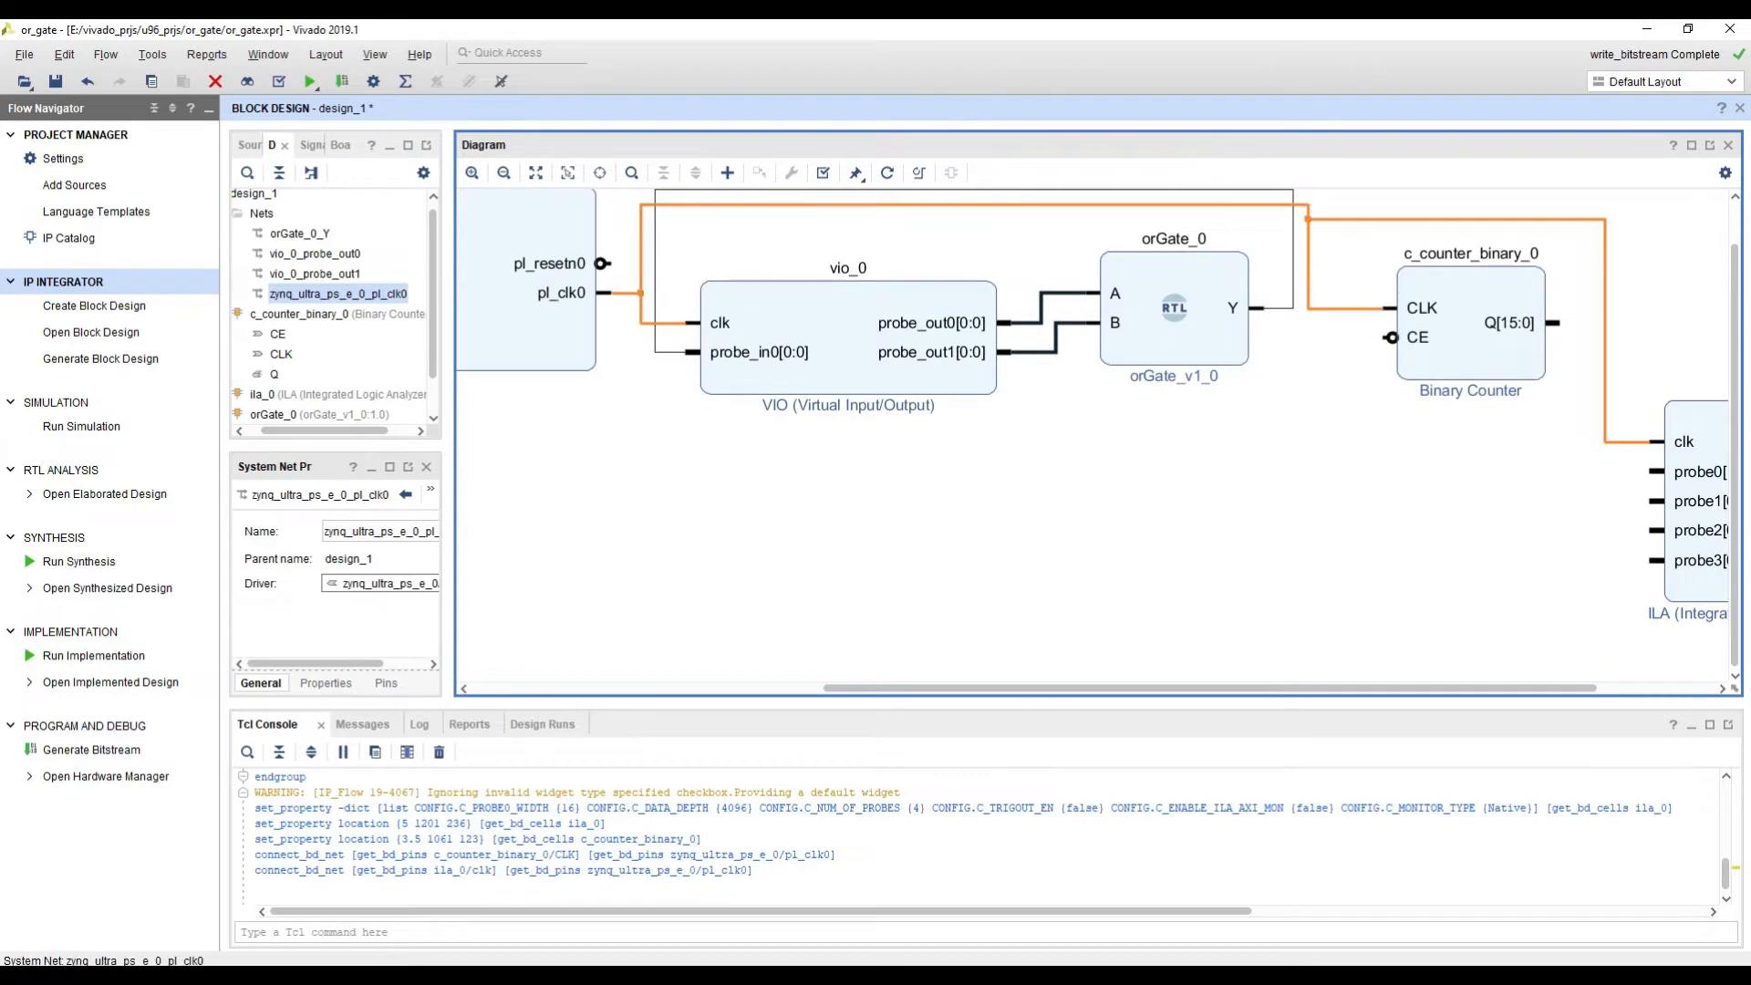
click(1281, 308)
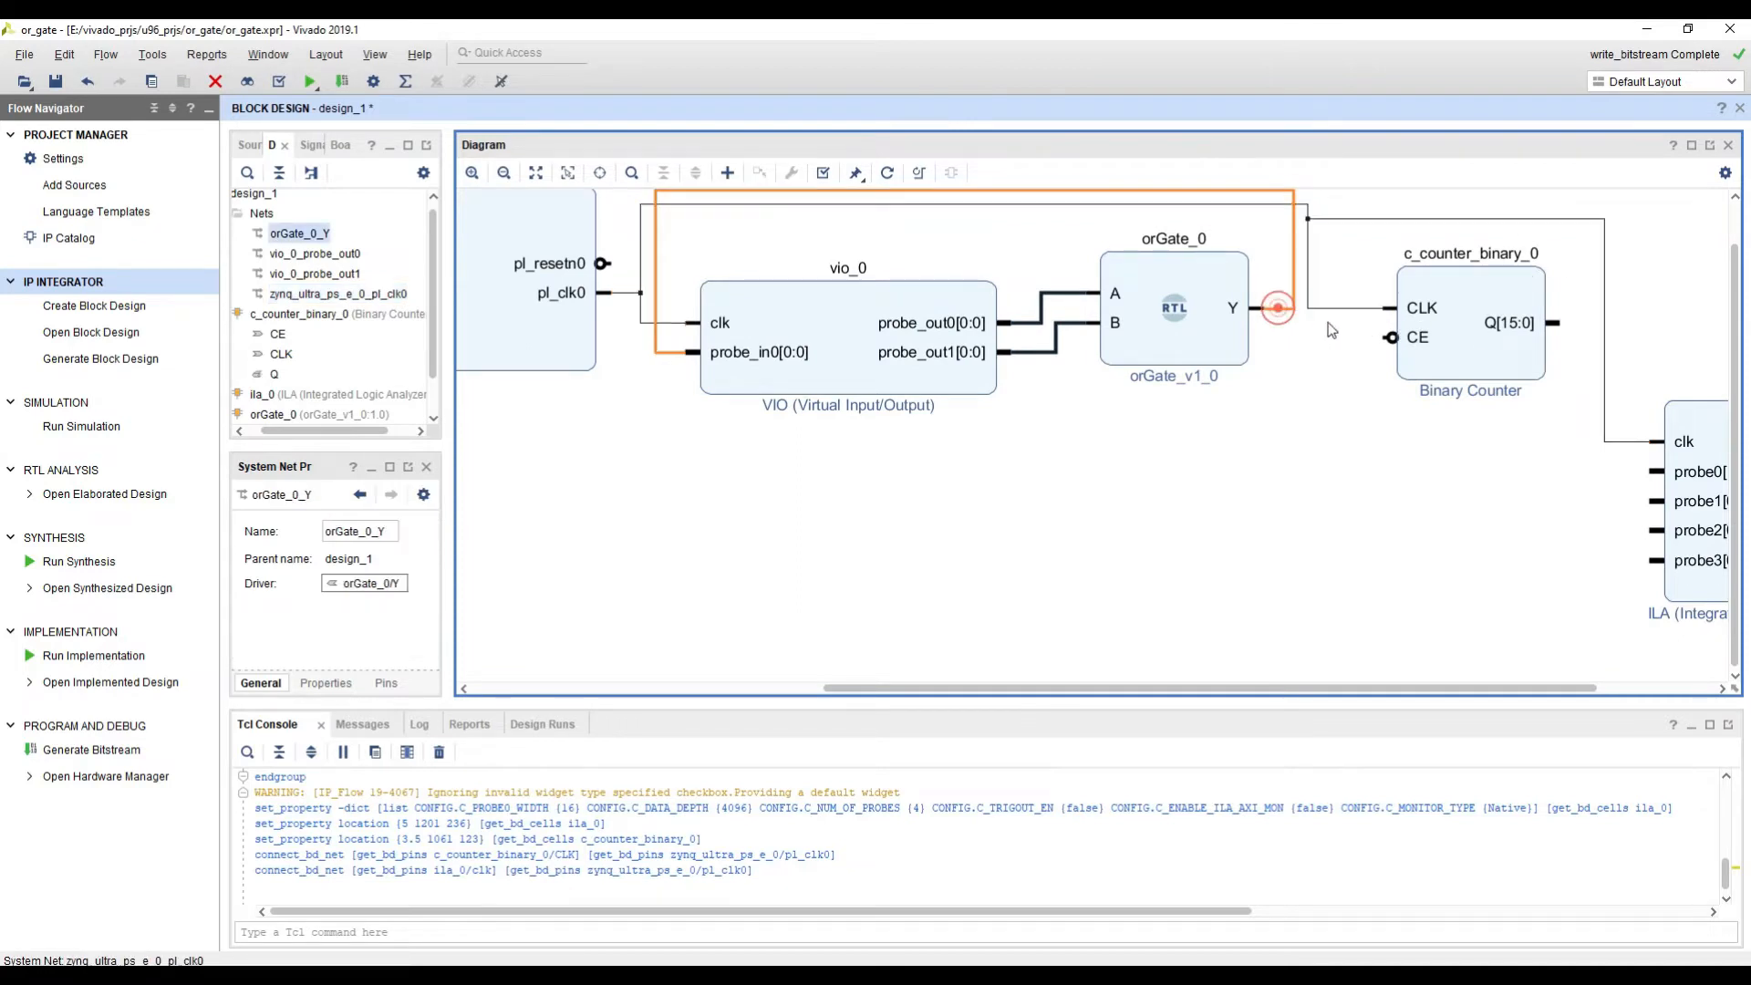
drag(1388, 336, 1302, 307)
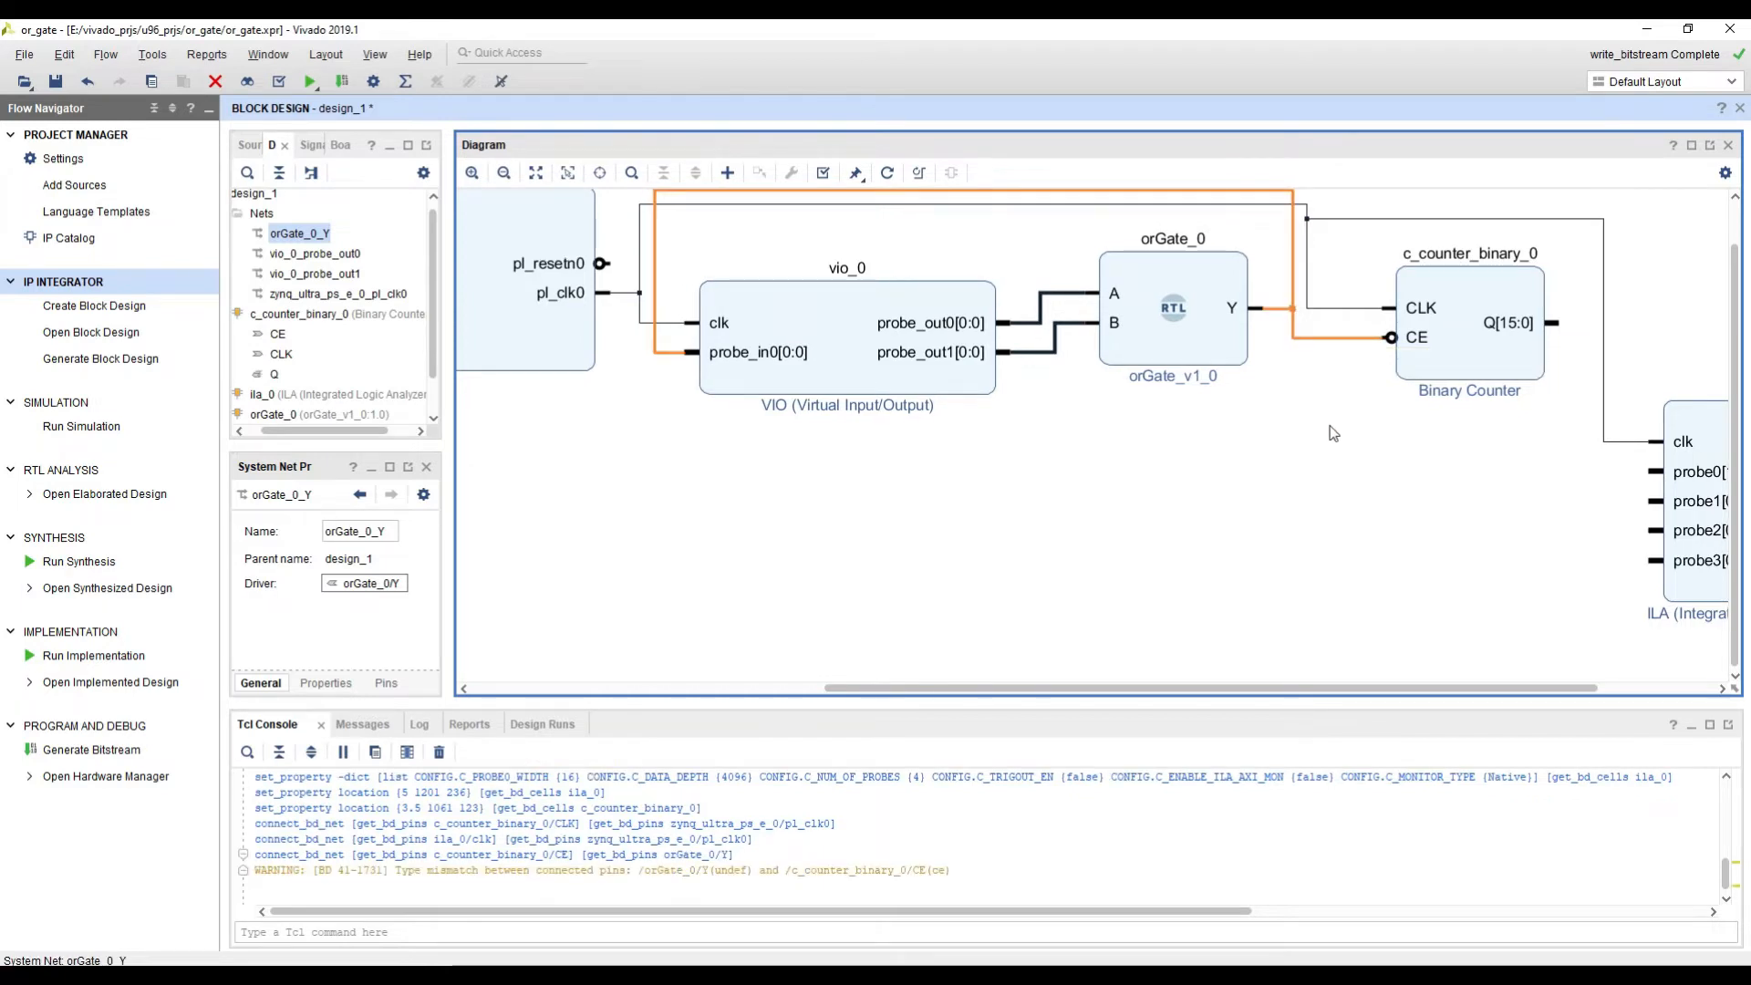
Step: Connect the binary counter's Q[15:0] output to the ILA's probe0 input
middle_drag(1427, 504, 1281, 534)
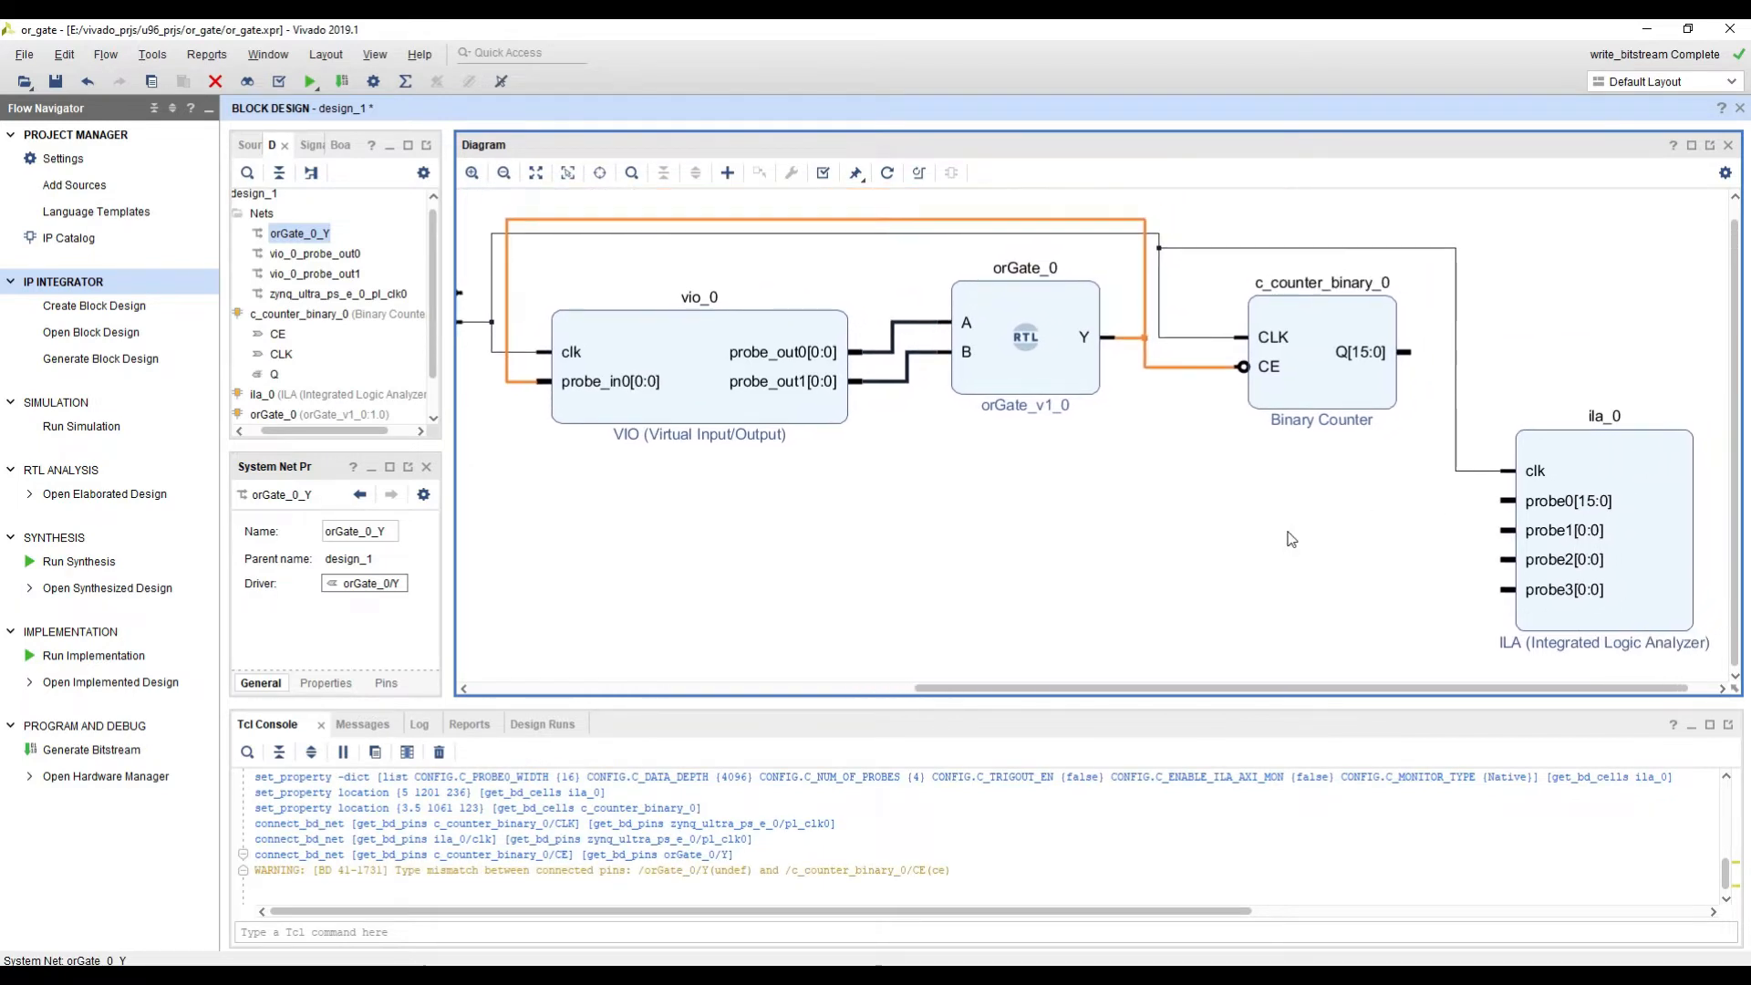
click(1366, 353)
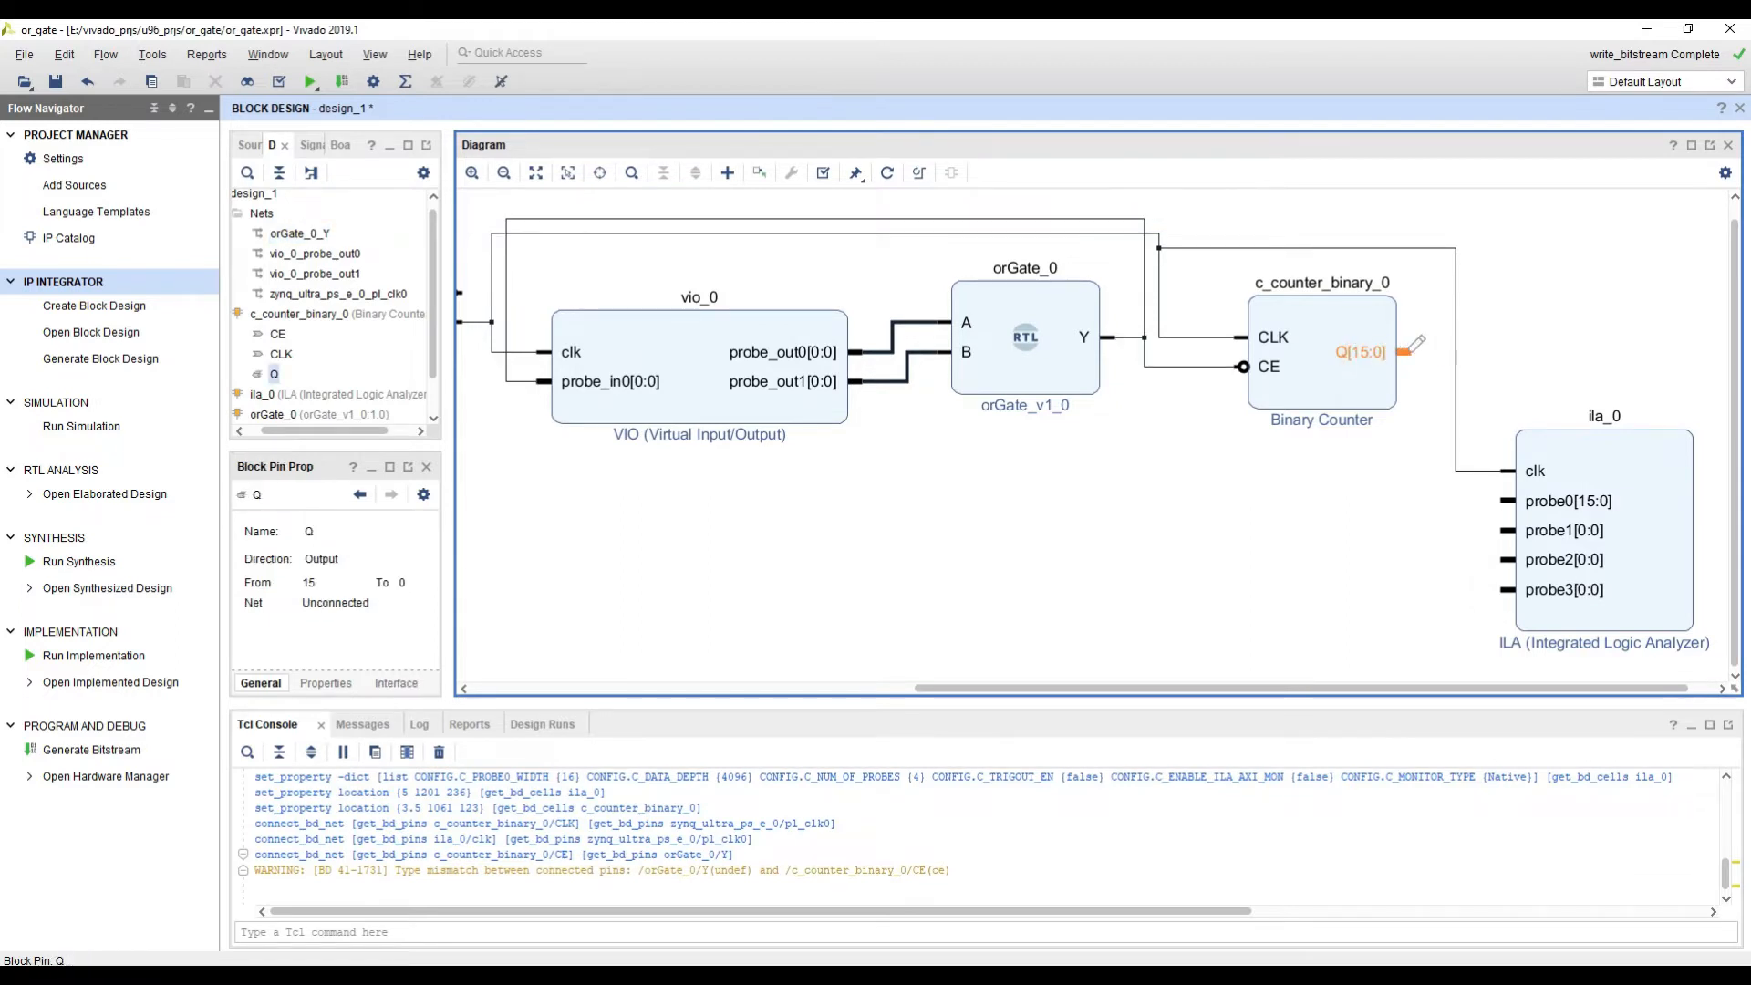
drag(1409, 351, 1487, 509)
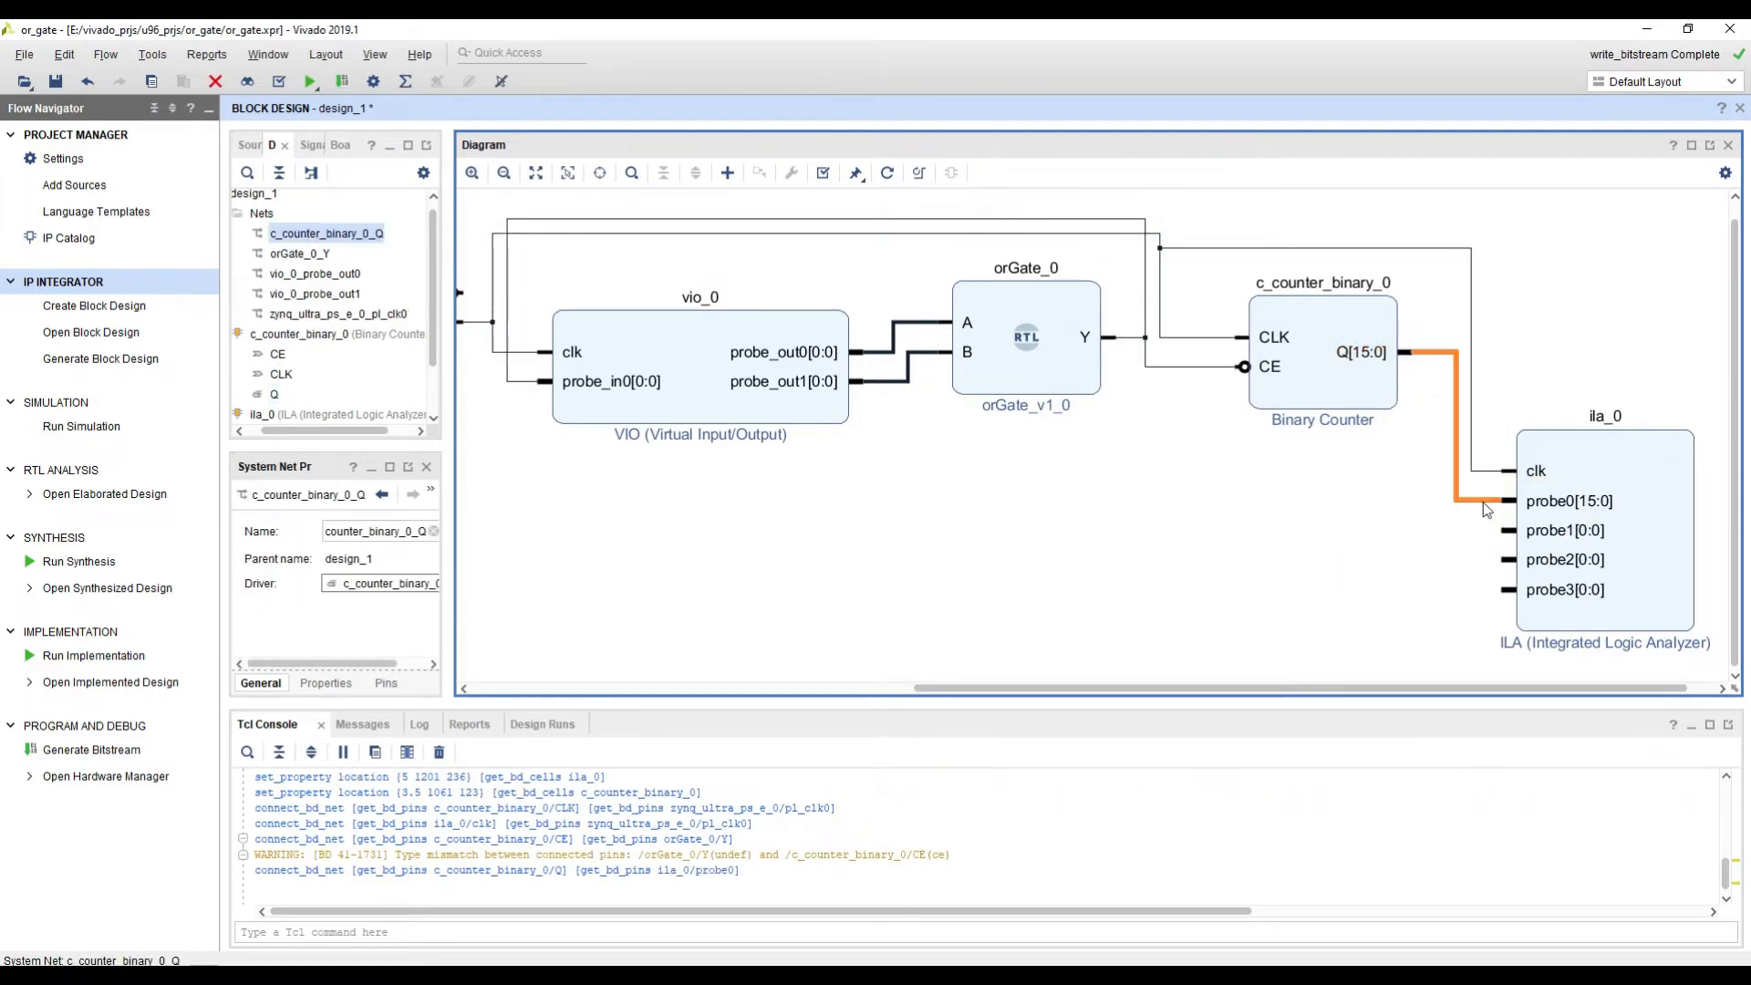
click(1397, 555)
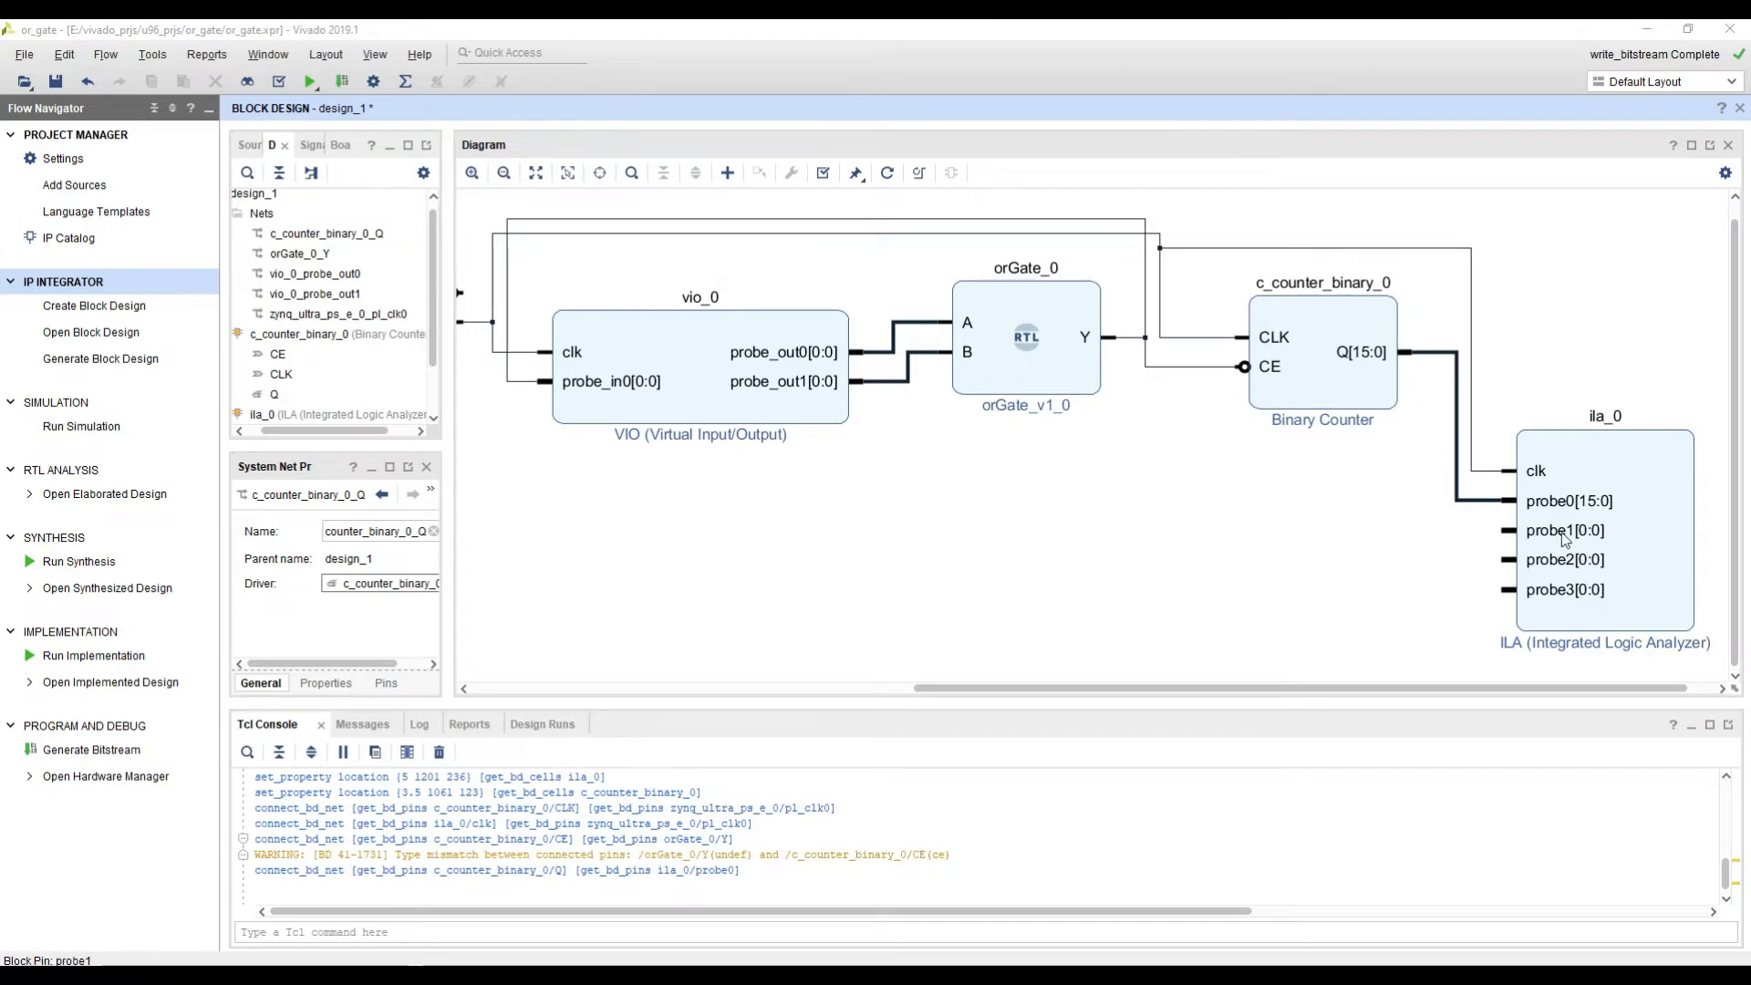
Step: Connect the ILA's probe1 to orGate_0's Y output, probe2 to the VIO's probe_out0, and probe3 to the VIO's probe_out1
mouse_move(1565, 538)
mouse_down()
mouse_move(1292, 502)
mouse_move(1149, 361)
mouse_up()
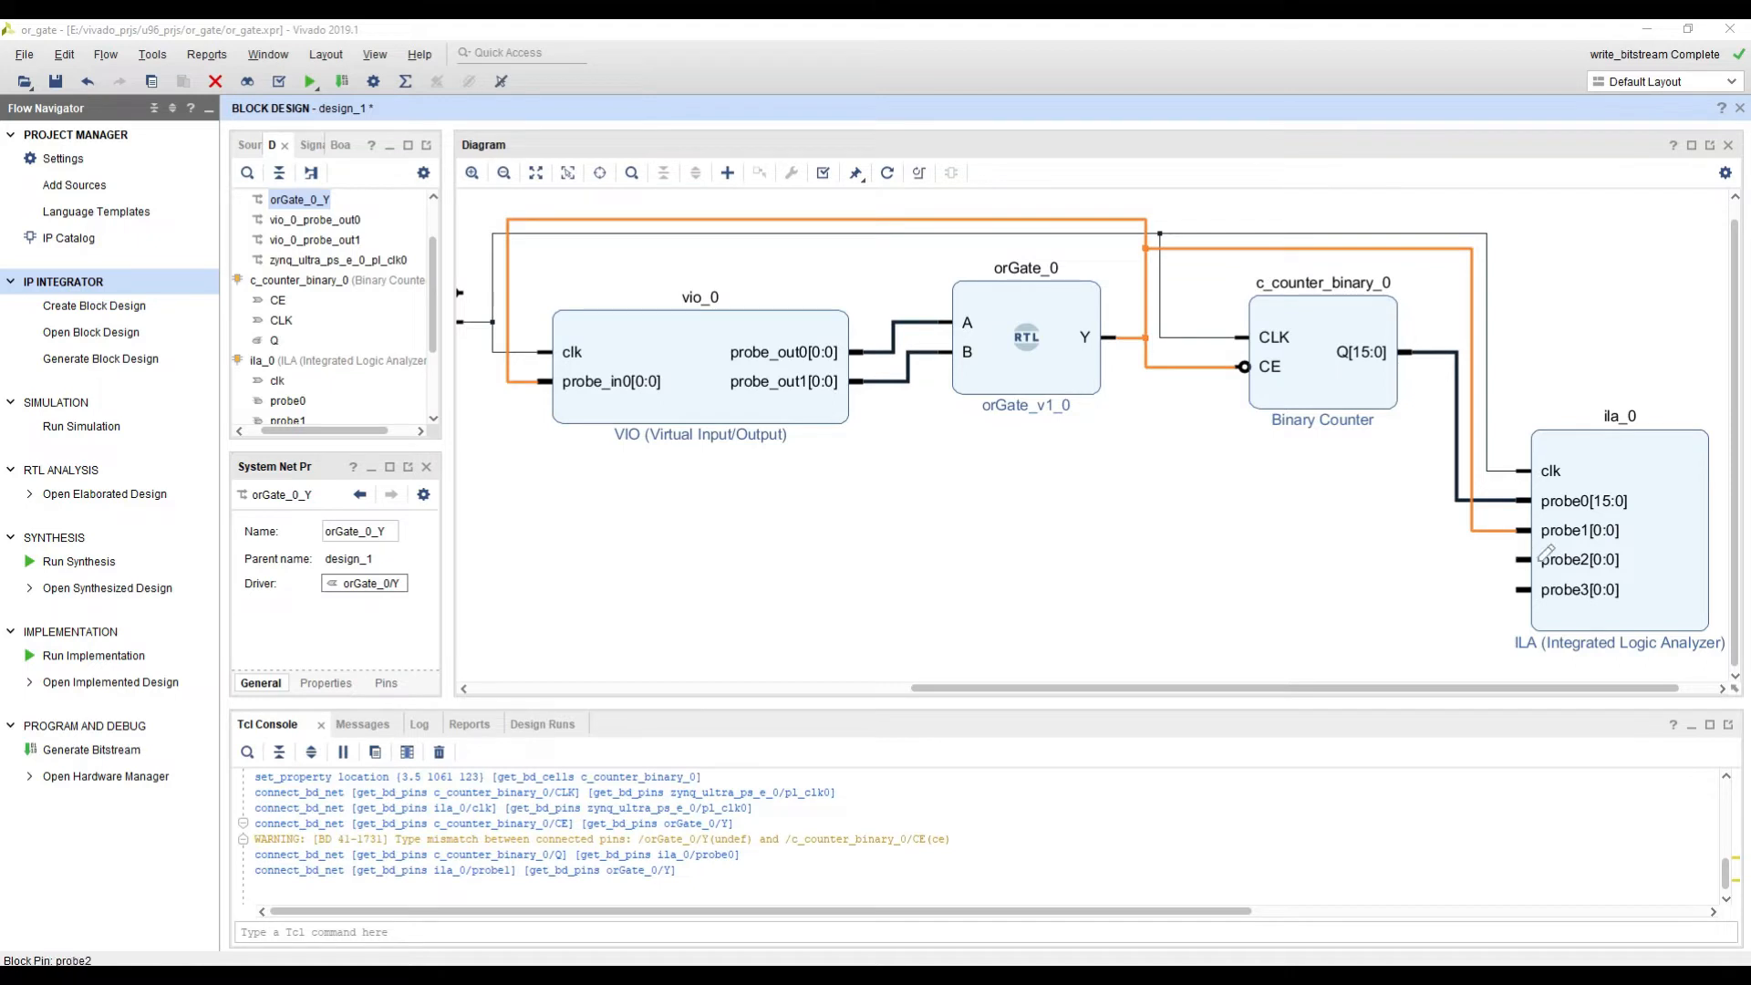
drag(1547, 554, 881, 352)
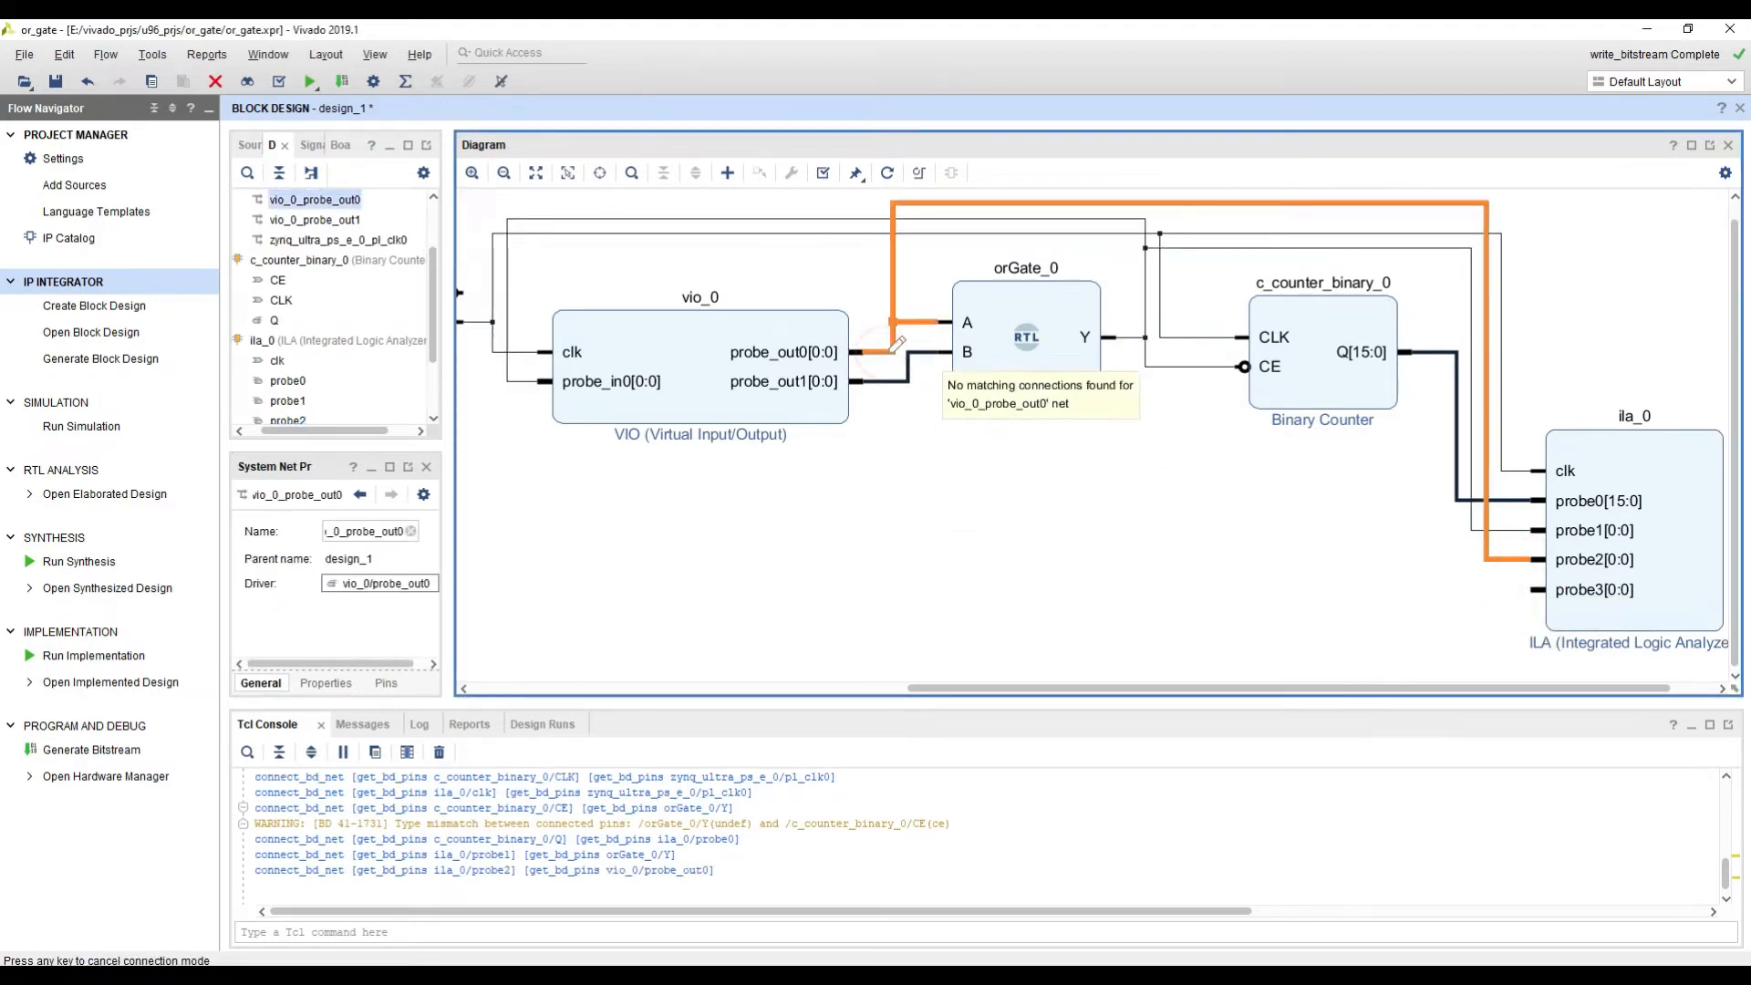
drag(1587, 593, 916, 376)
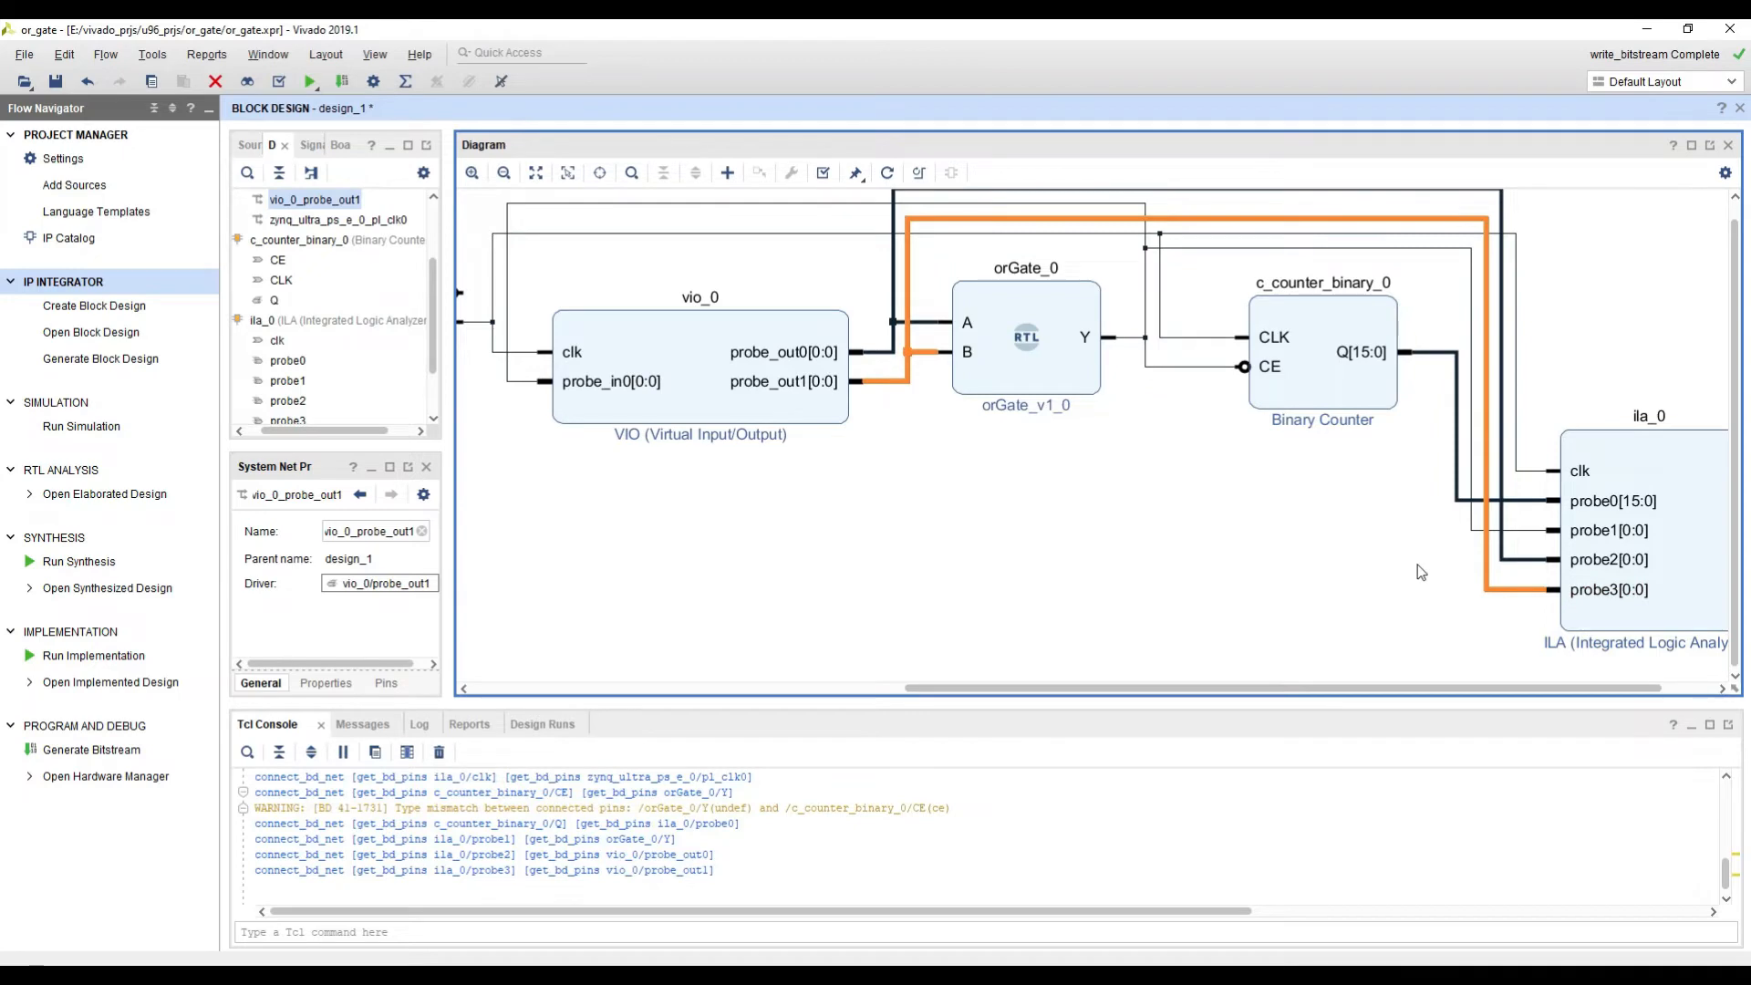
click(1381, 524)
scroll(1375, 507, down, 3)
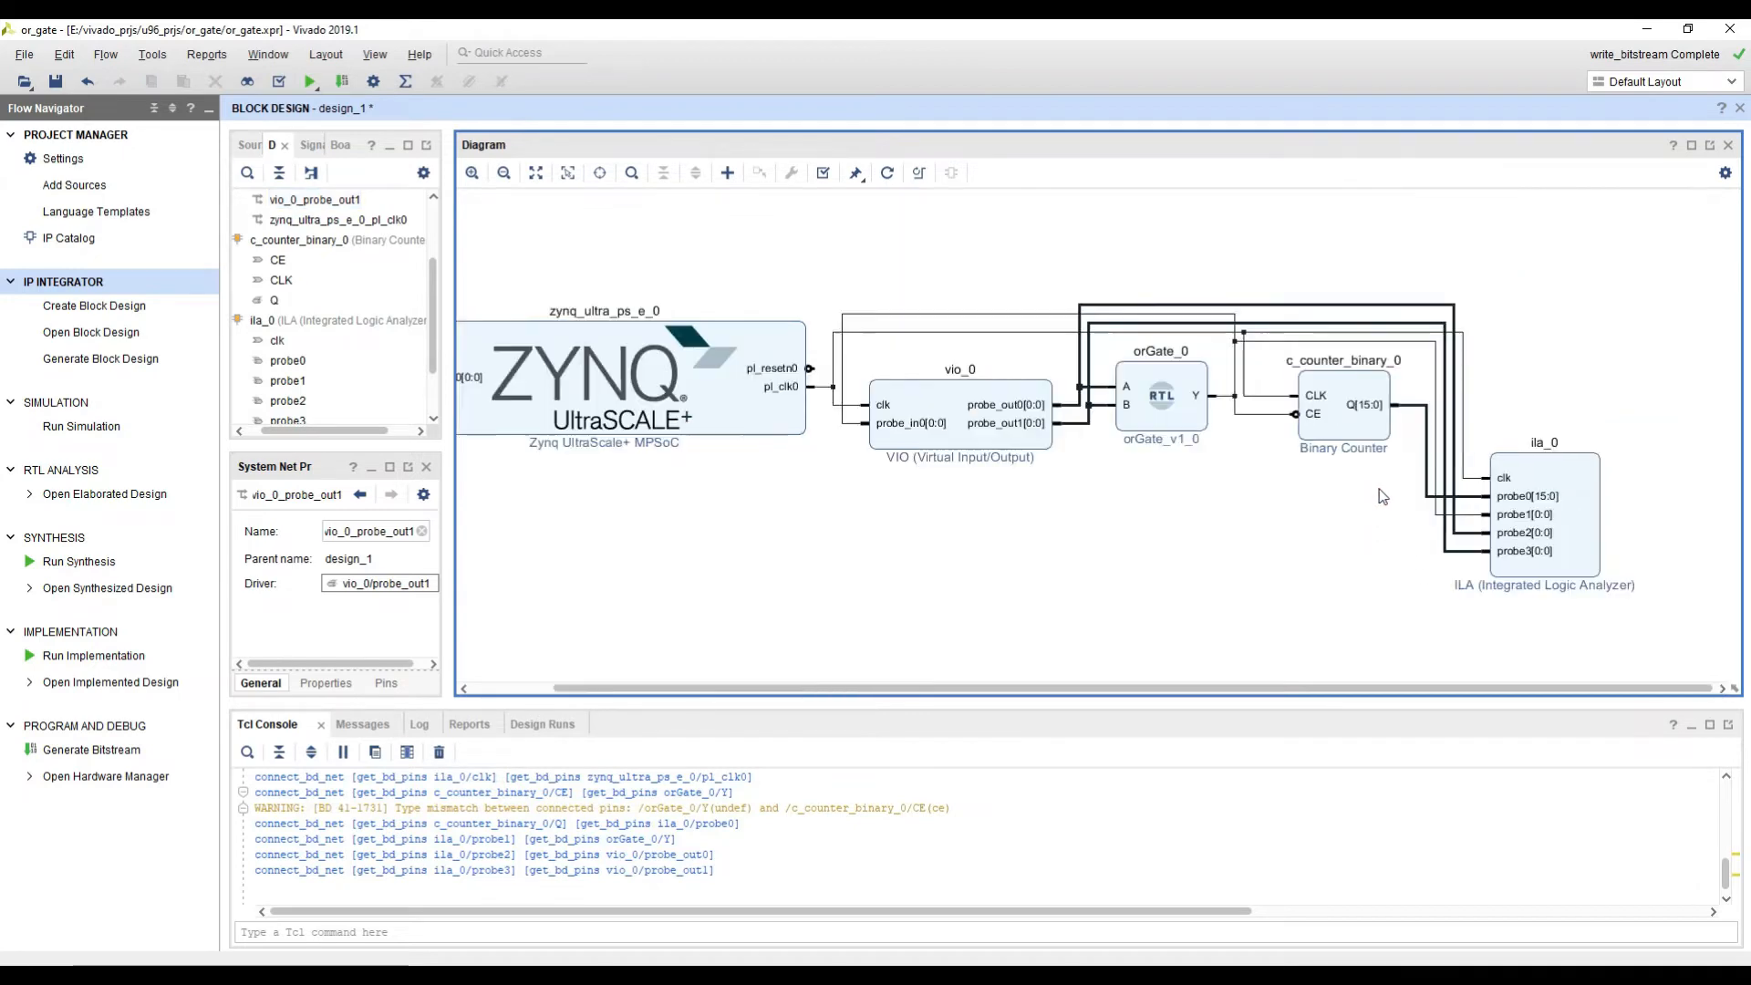
Step: Regenerate the block diagram layout and trace the clock, OR-gate output, VIO output and counter output nets to the ILA
scroll(1281, 536, up, 1)
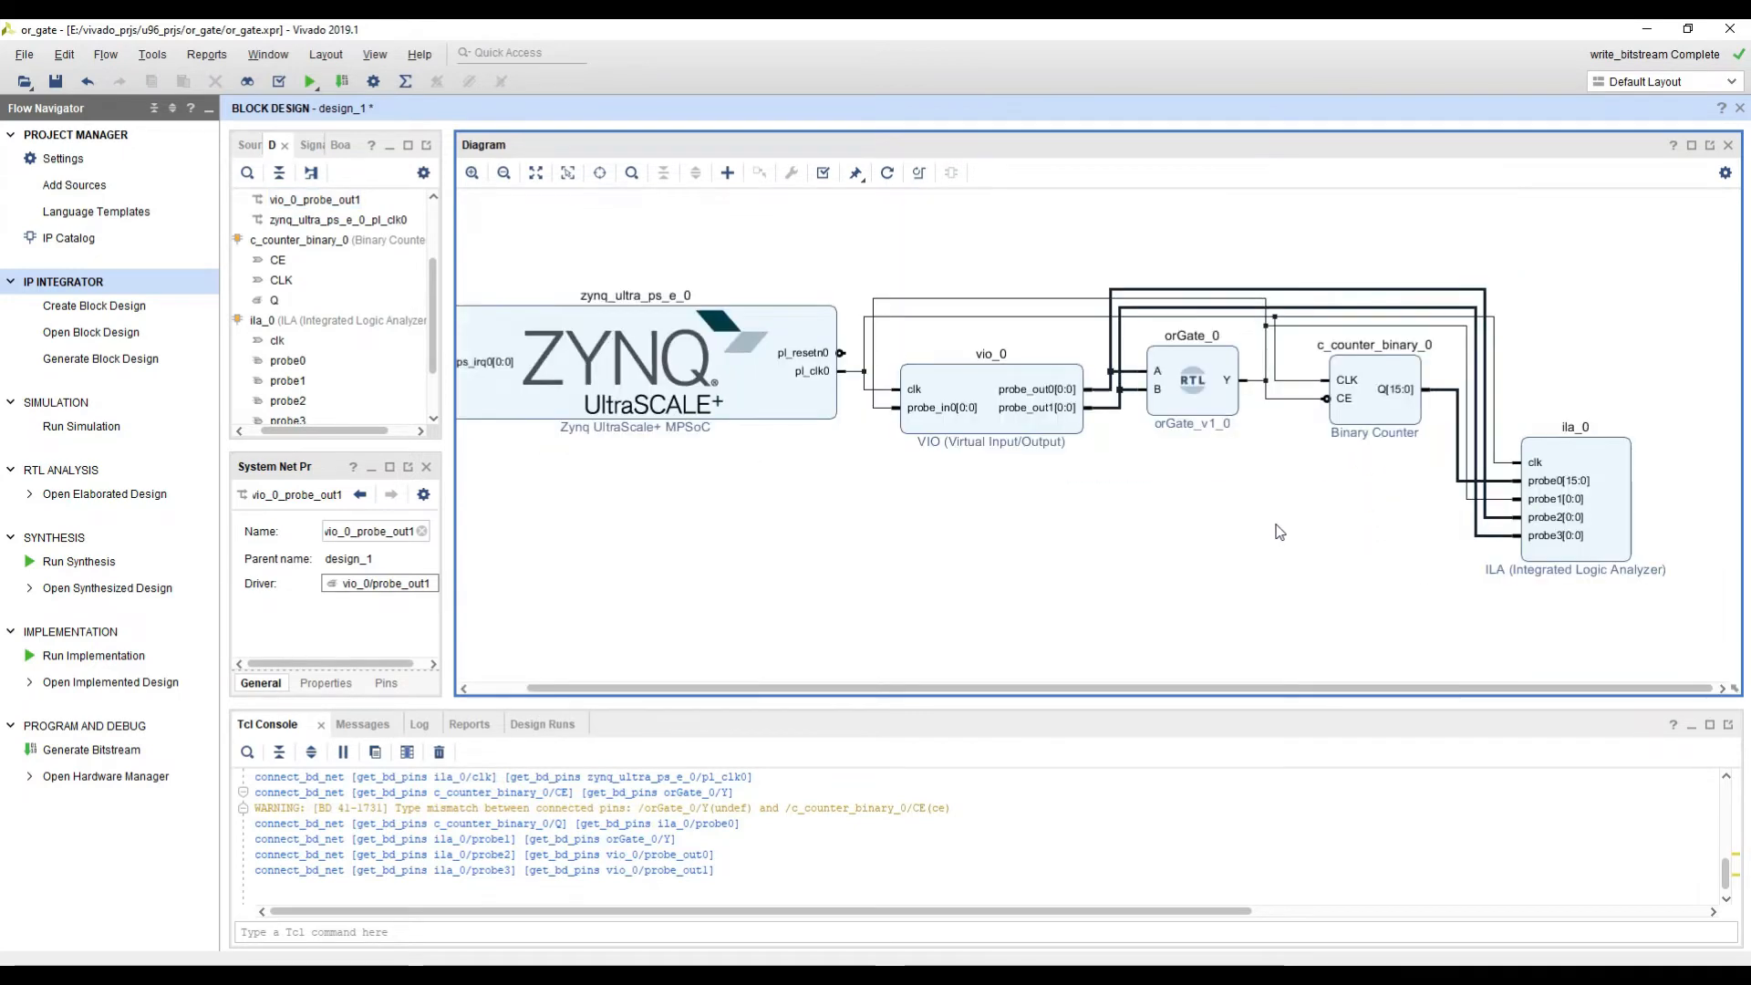
click(886, 172)
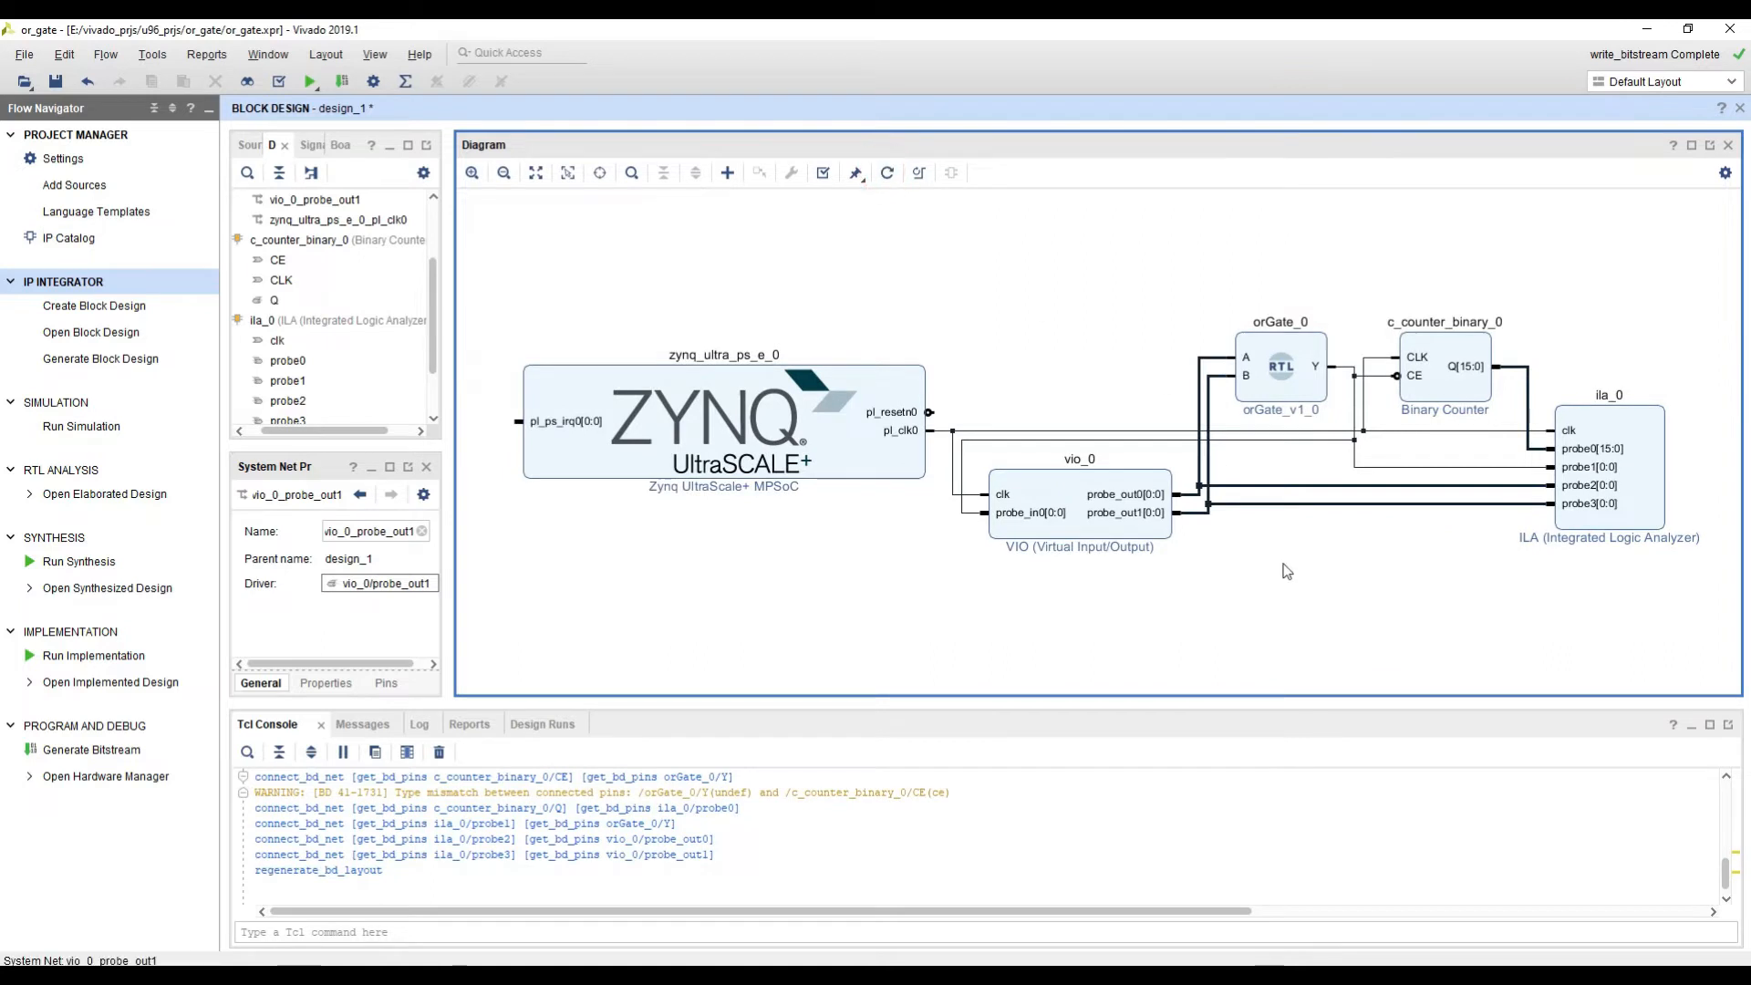
click(1478, 433)
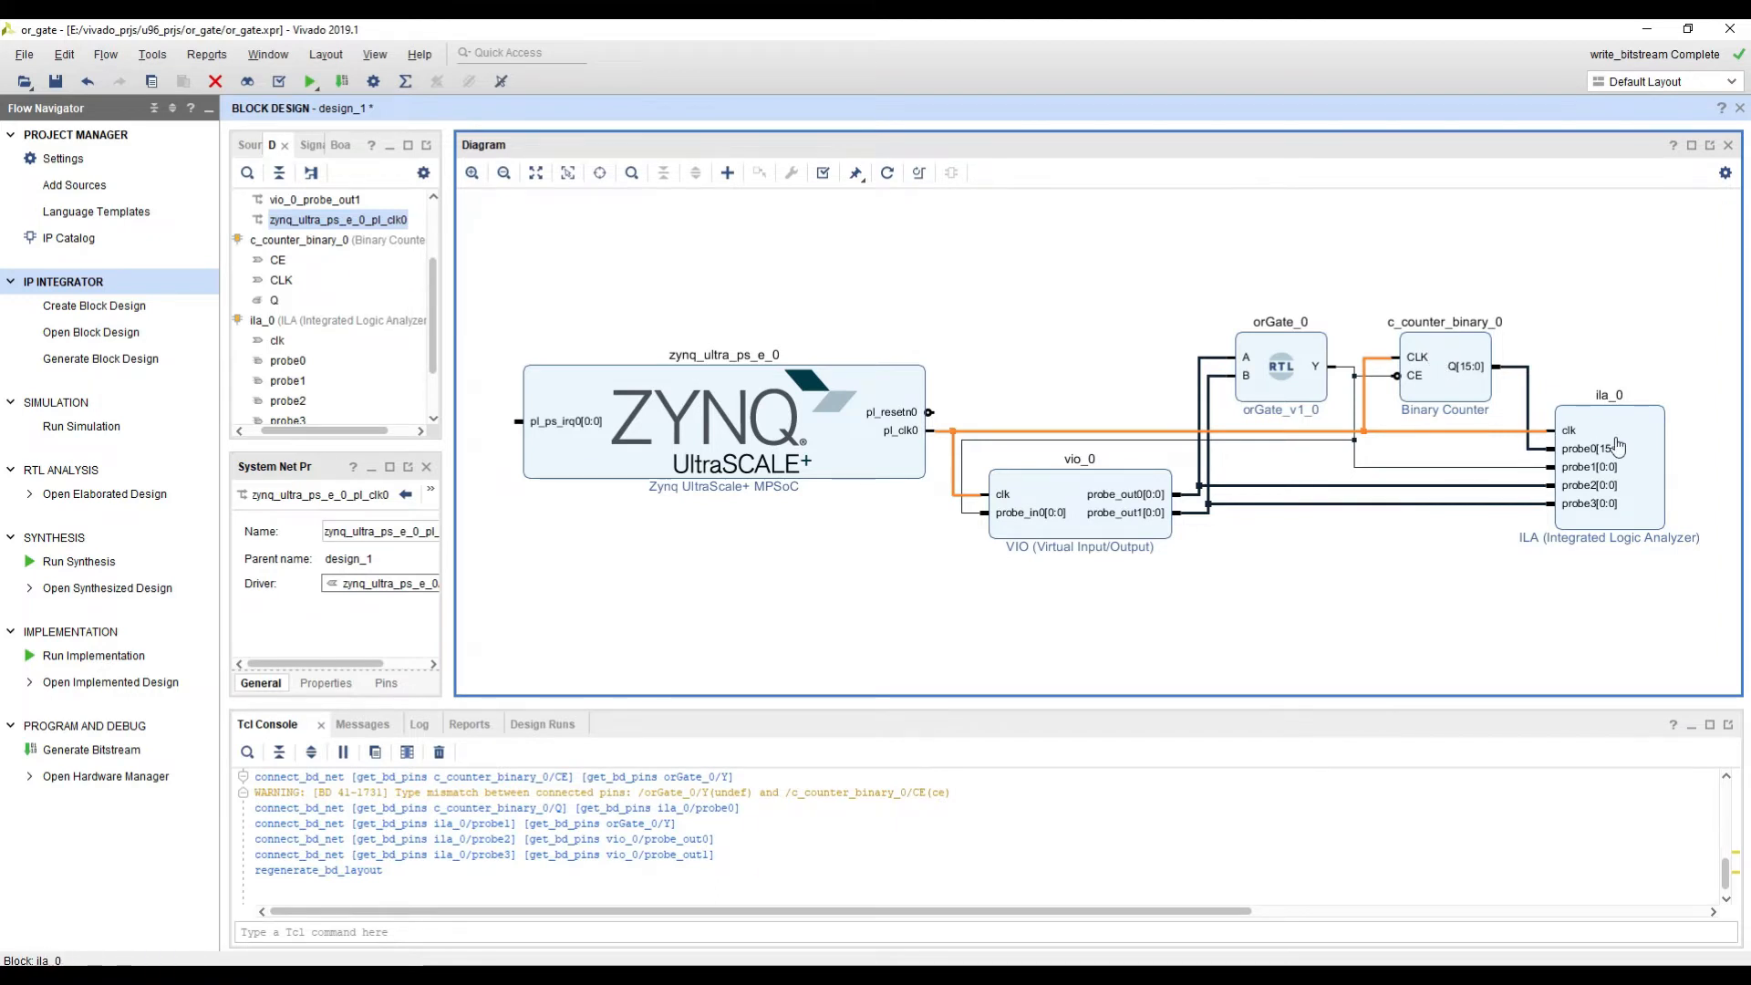
click(964, 514)
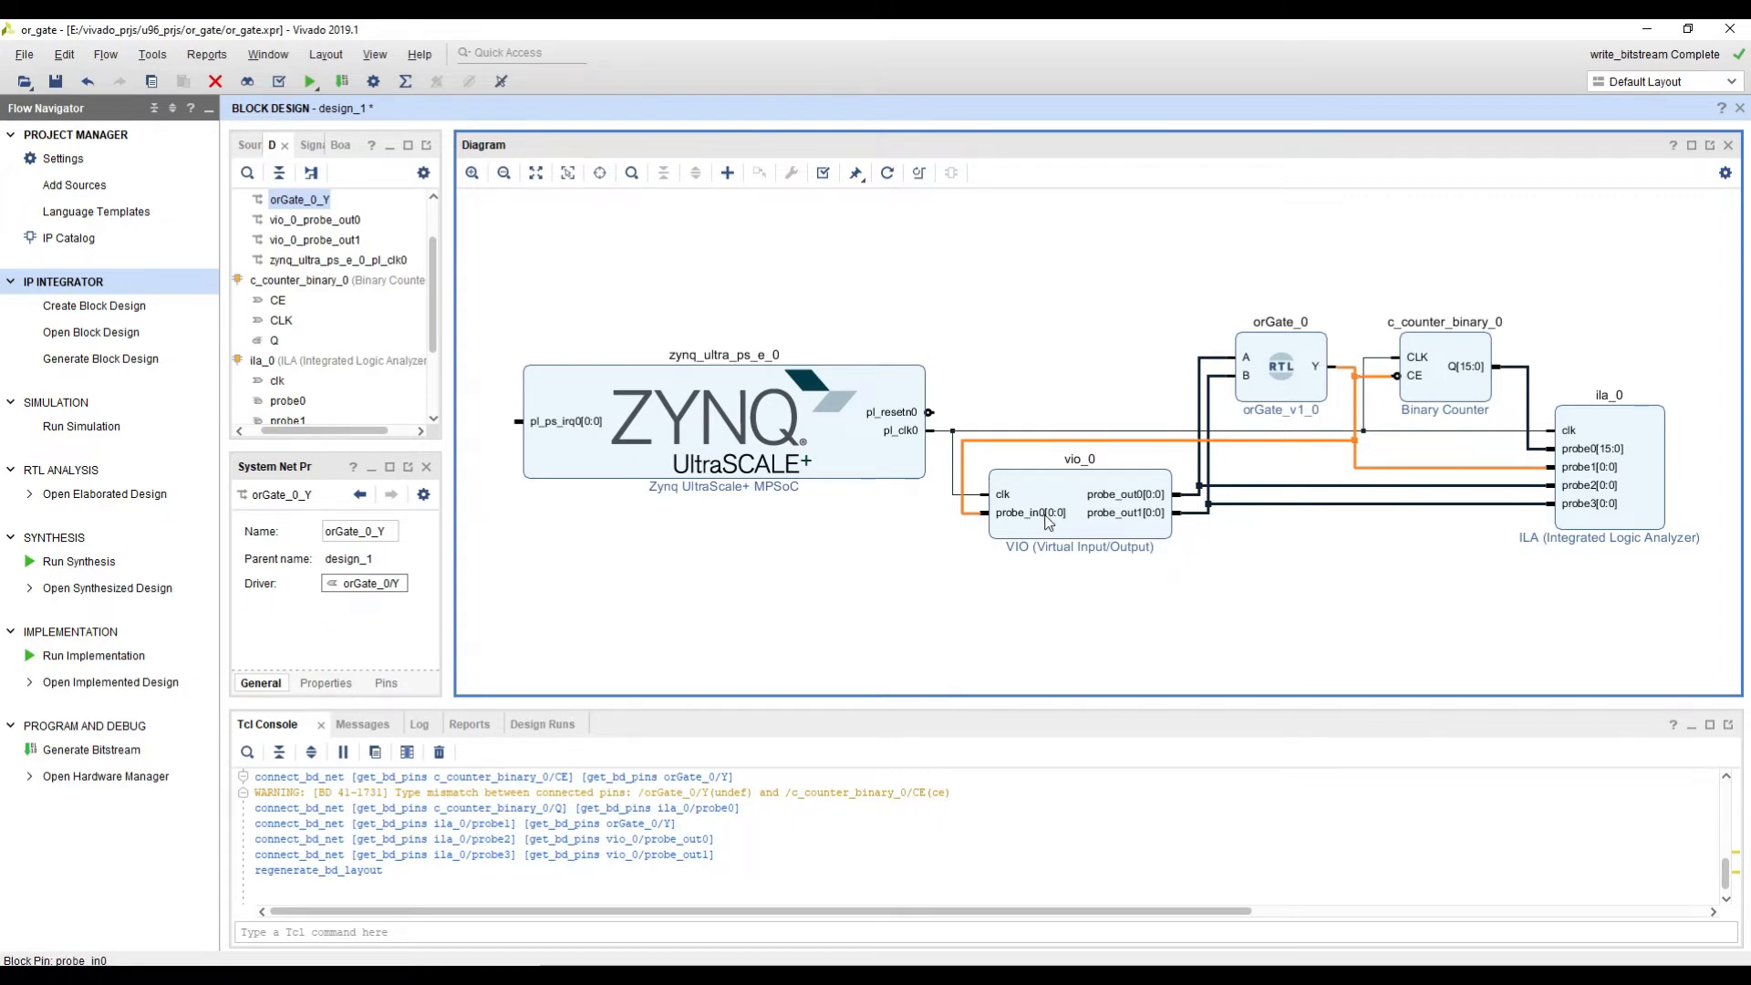
click(1198, 491)
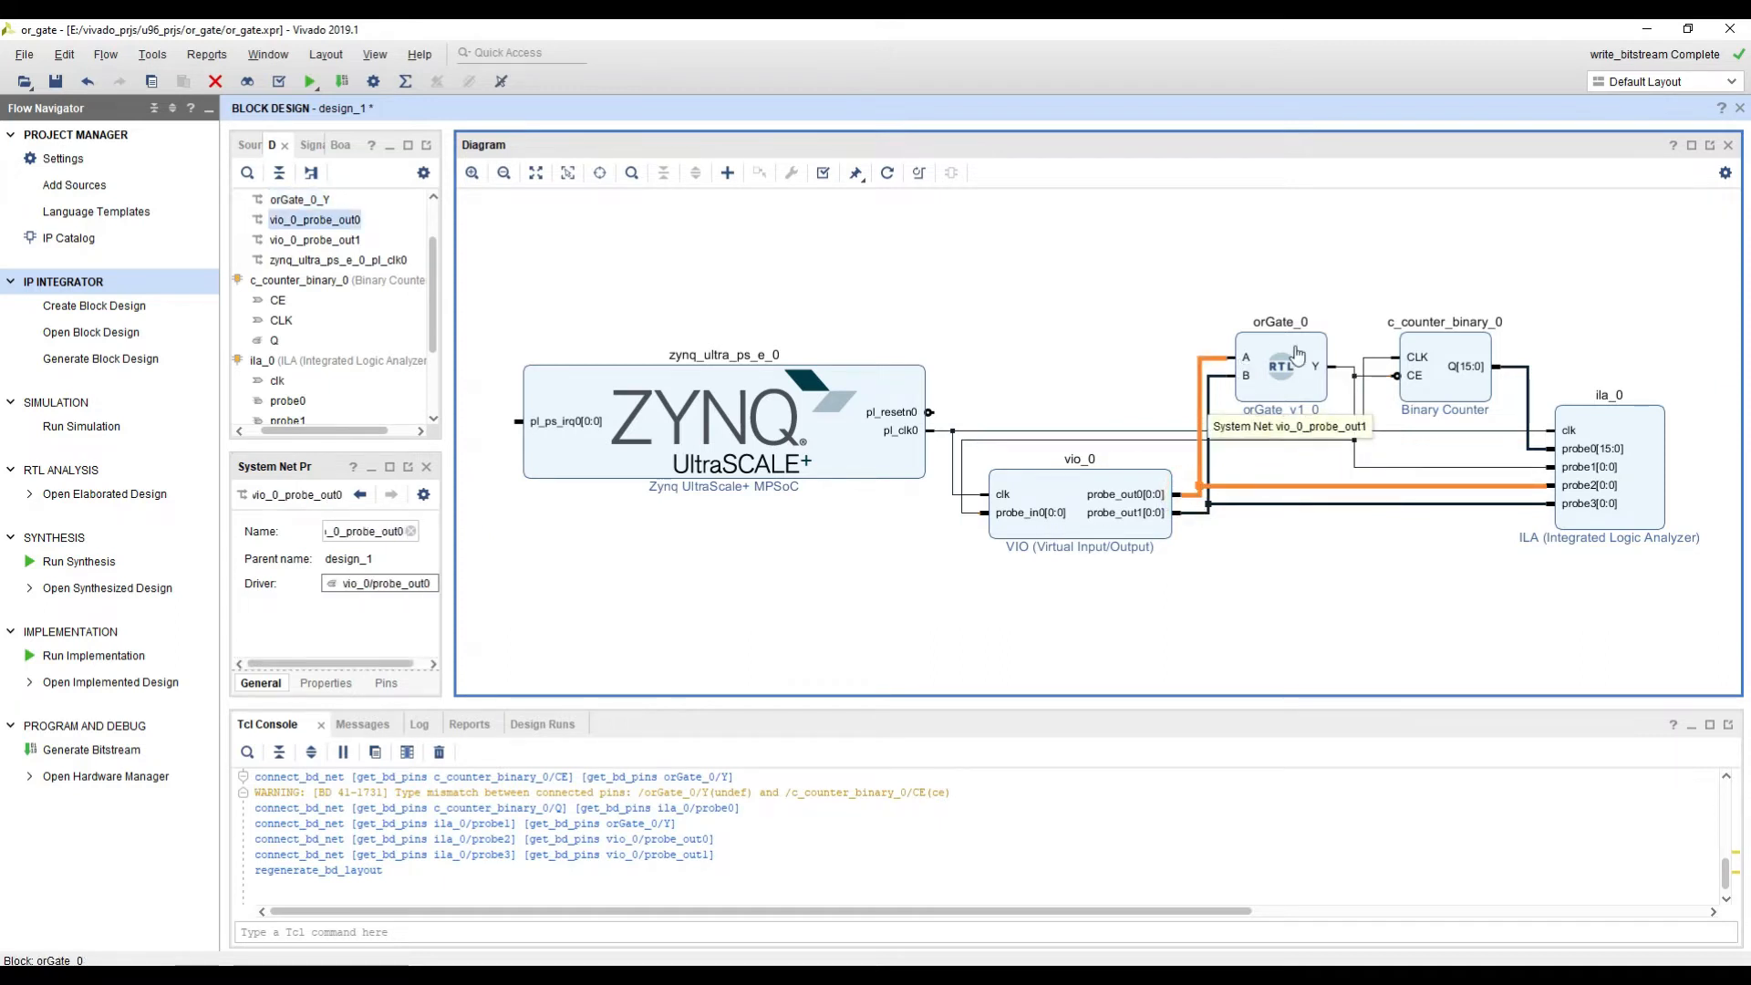
click(1208, 506)
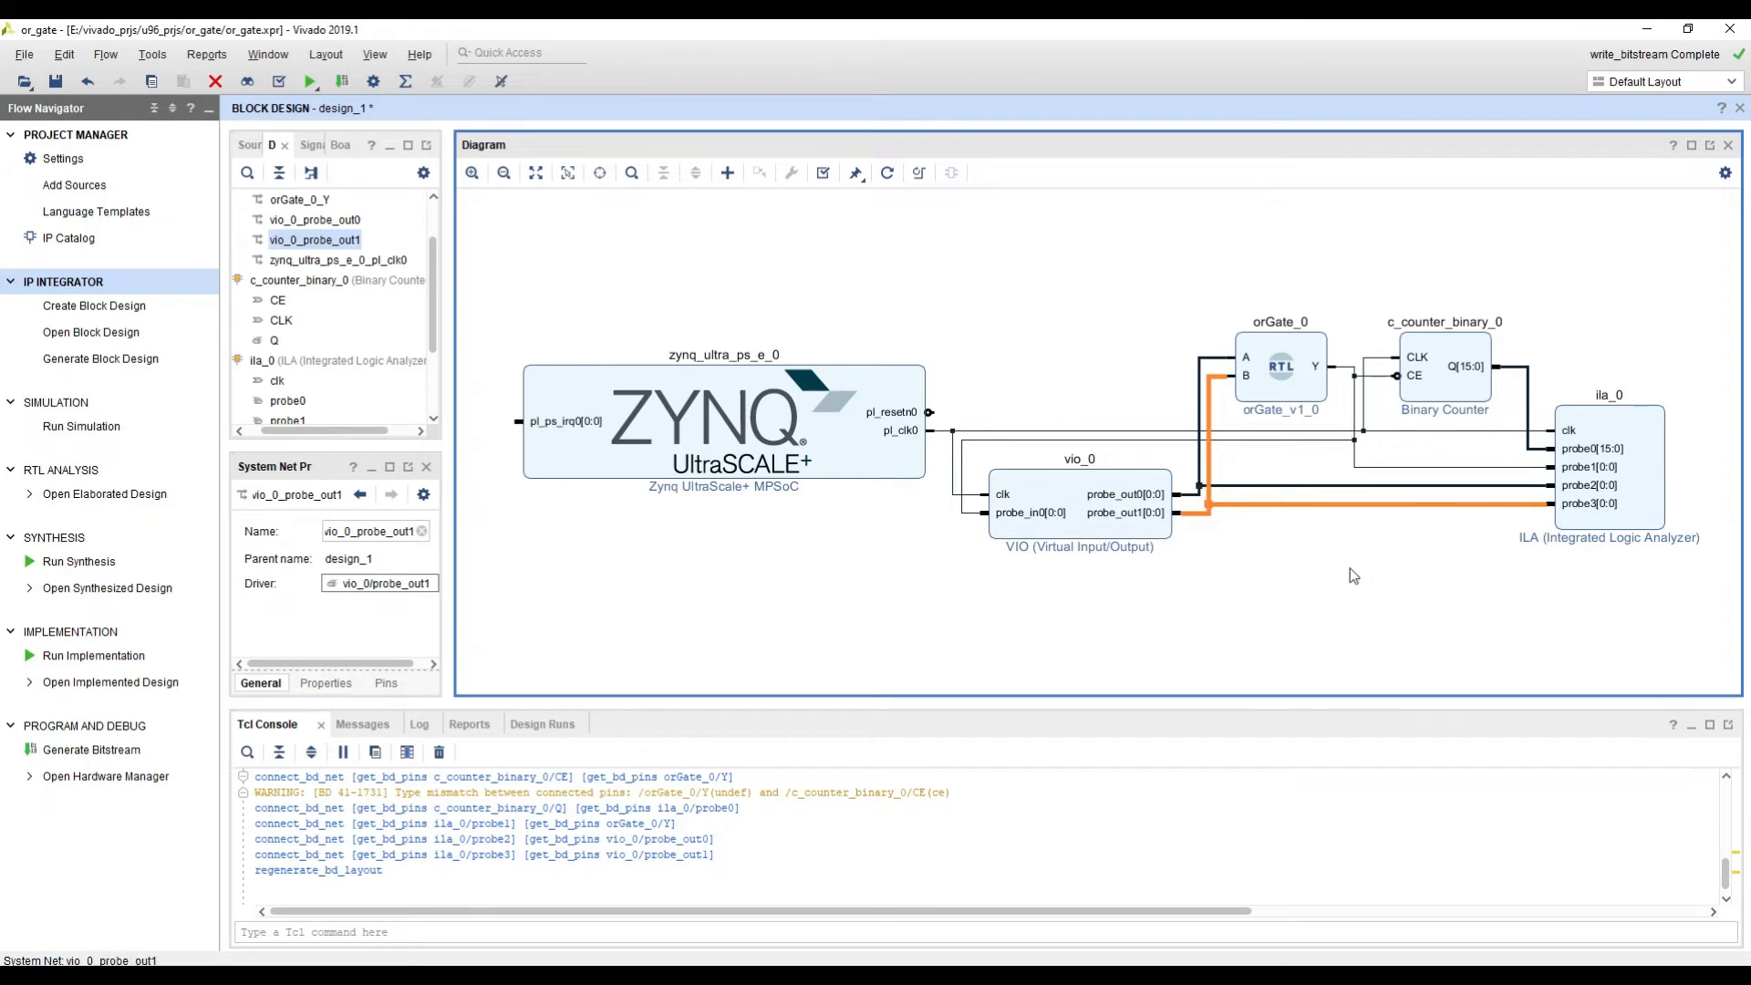
click(1529, 389)
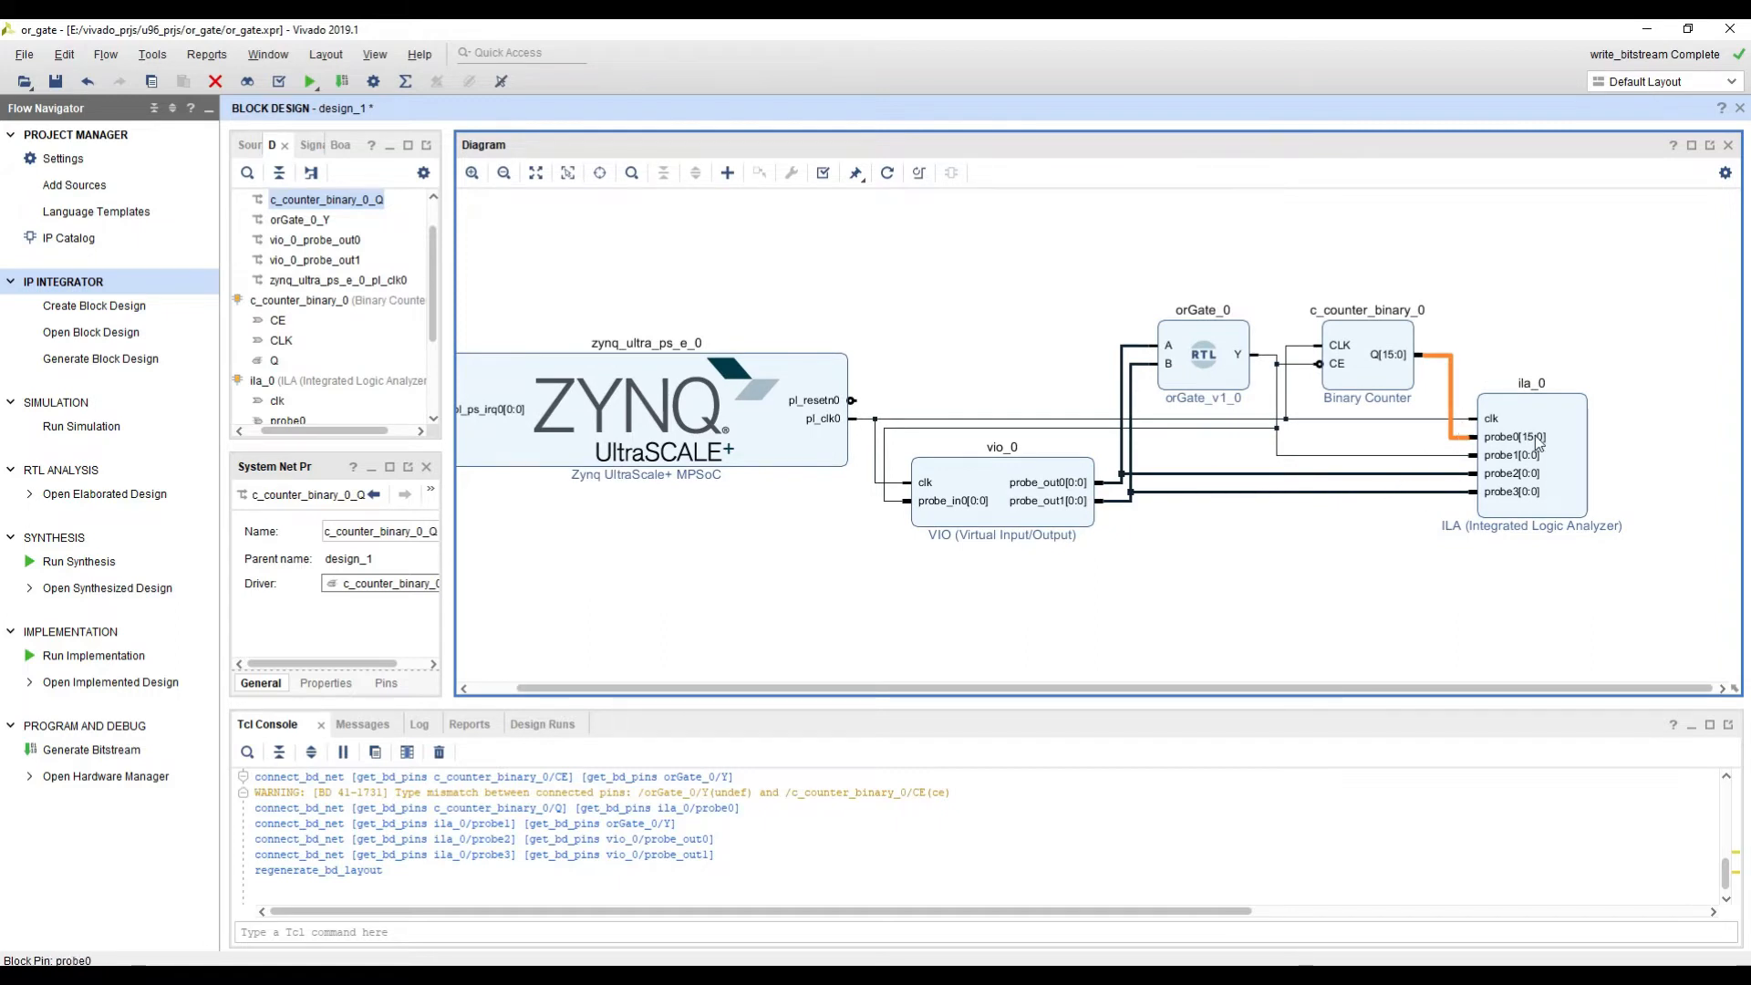
Step: Save the block design, validate it, and save it again
scroll(1176, 520, down, 2)
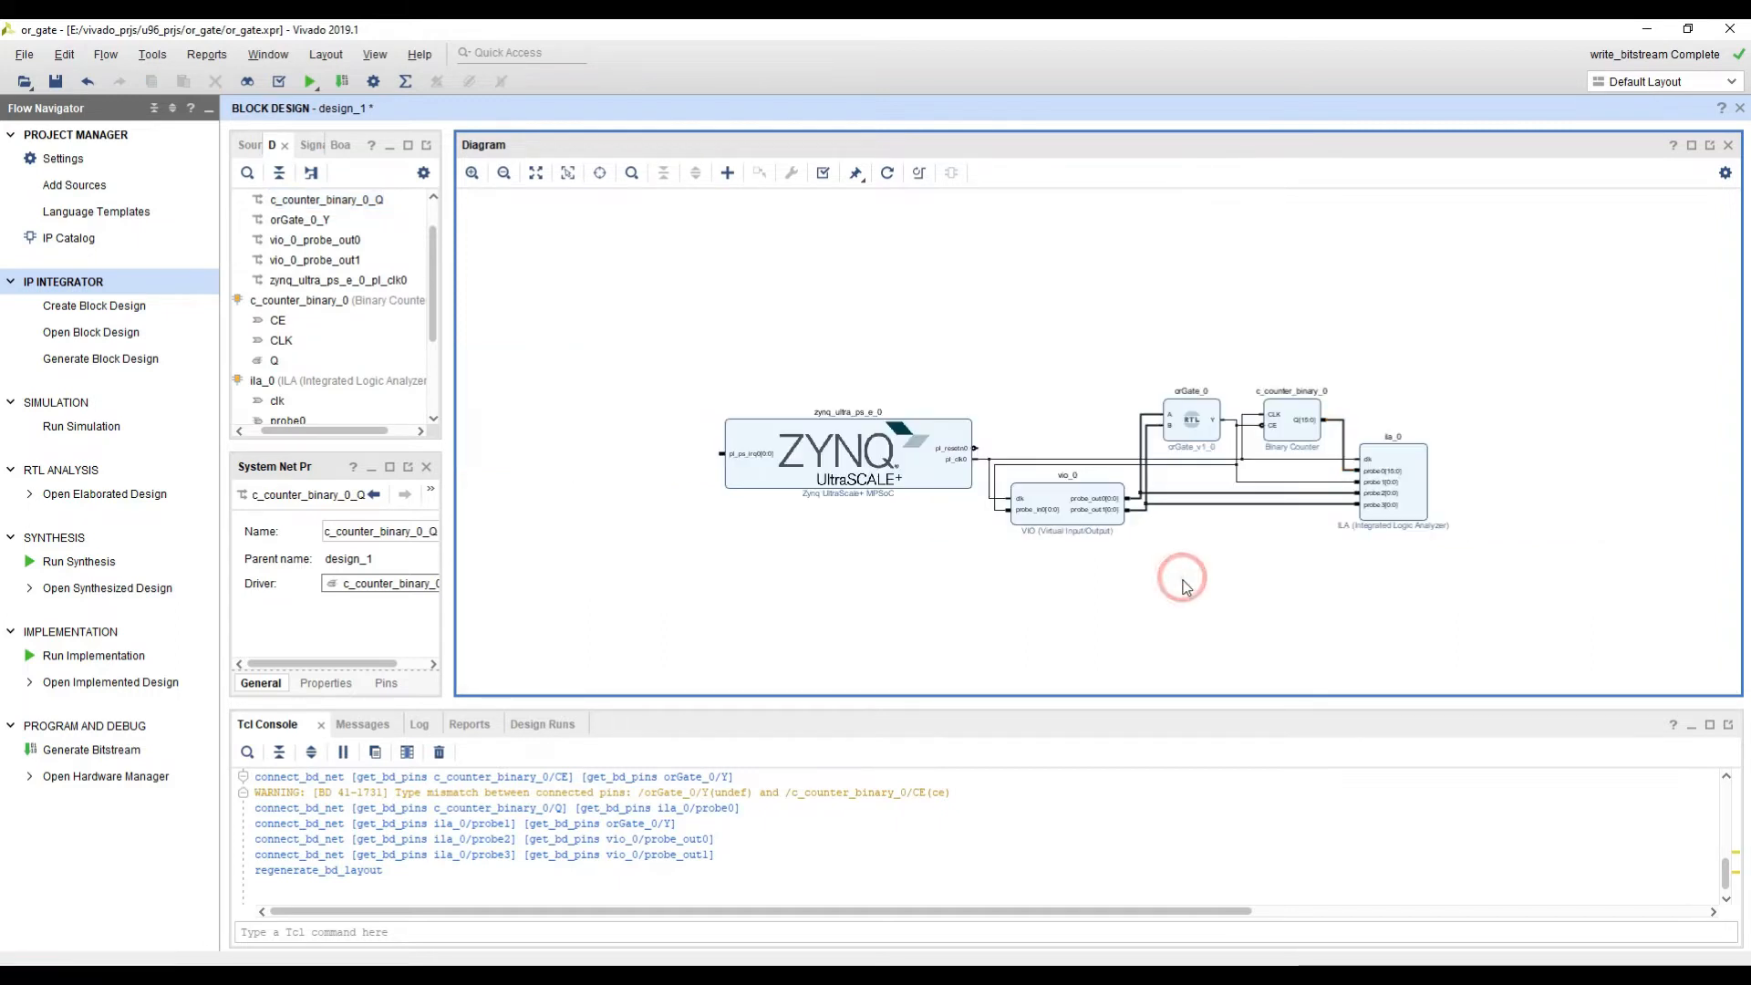
key(ctrl+s)
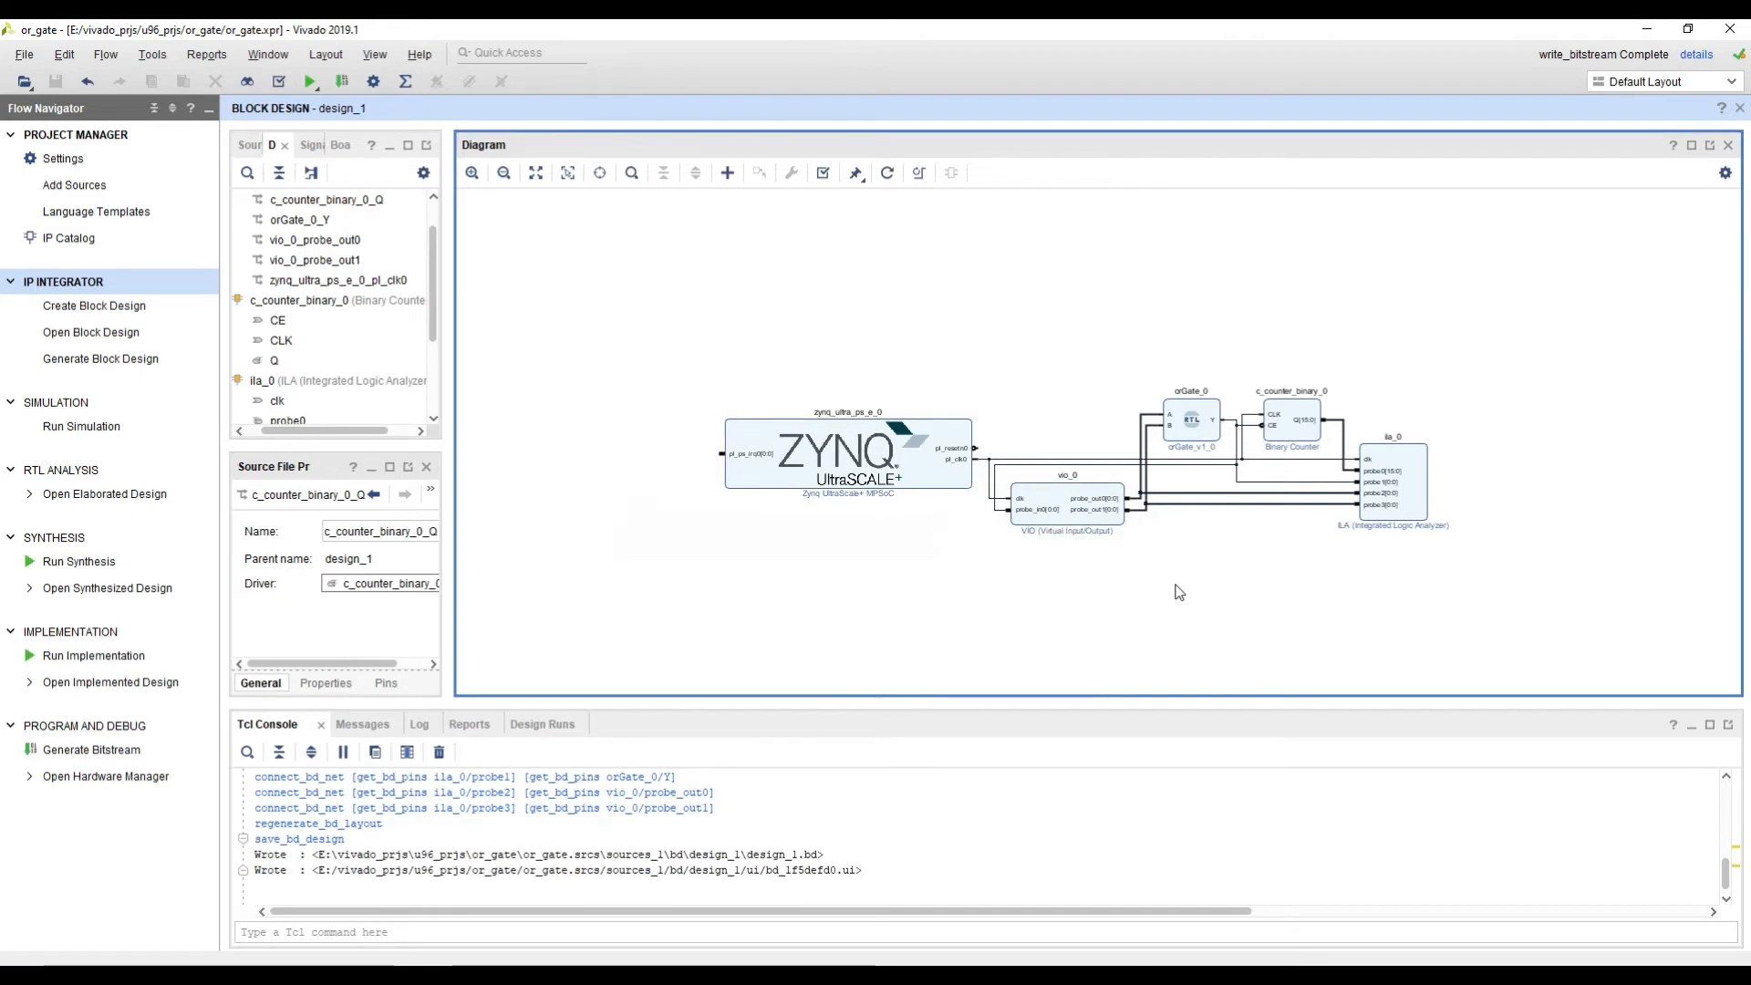
click(823, 174)
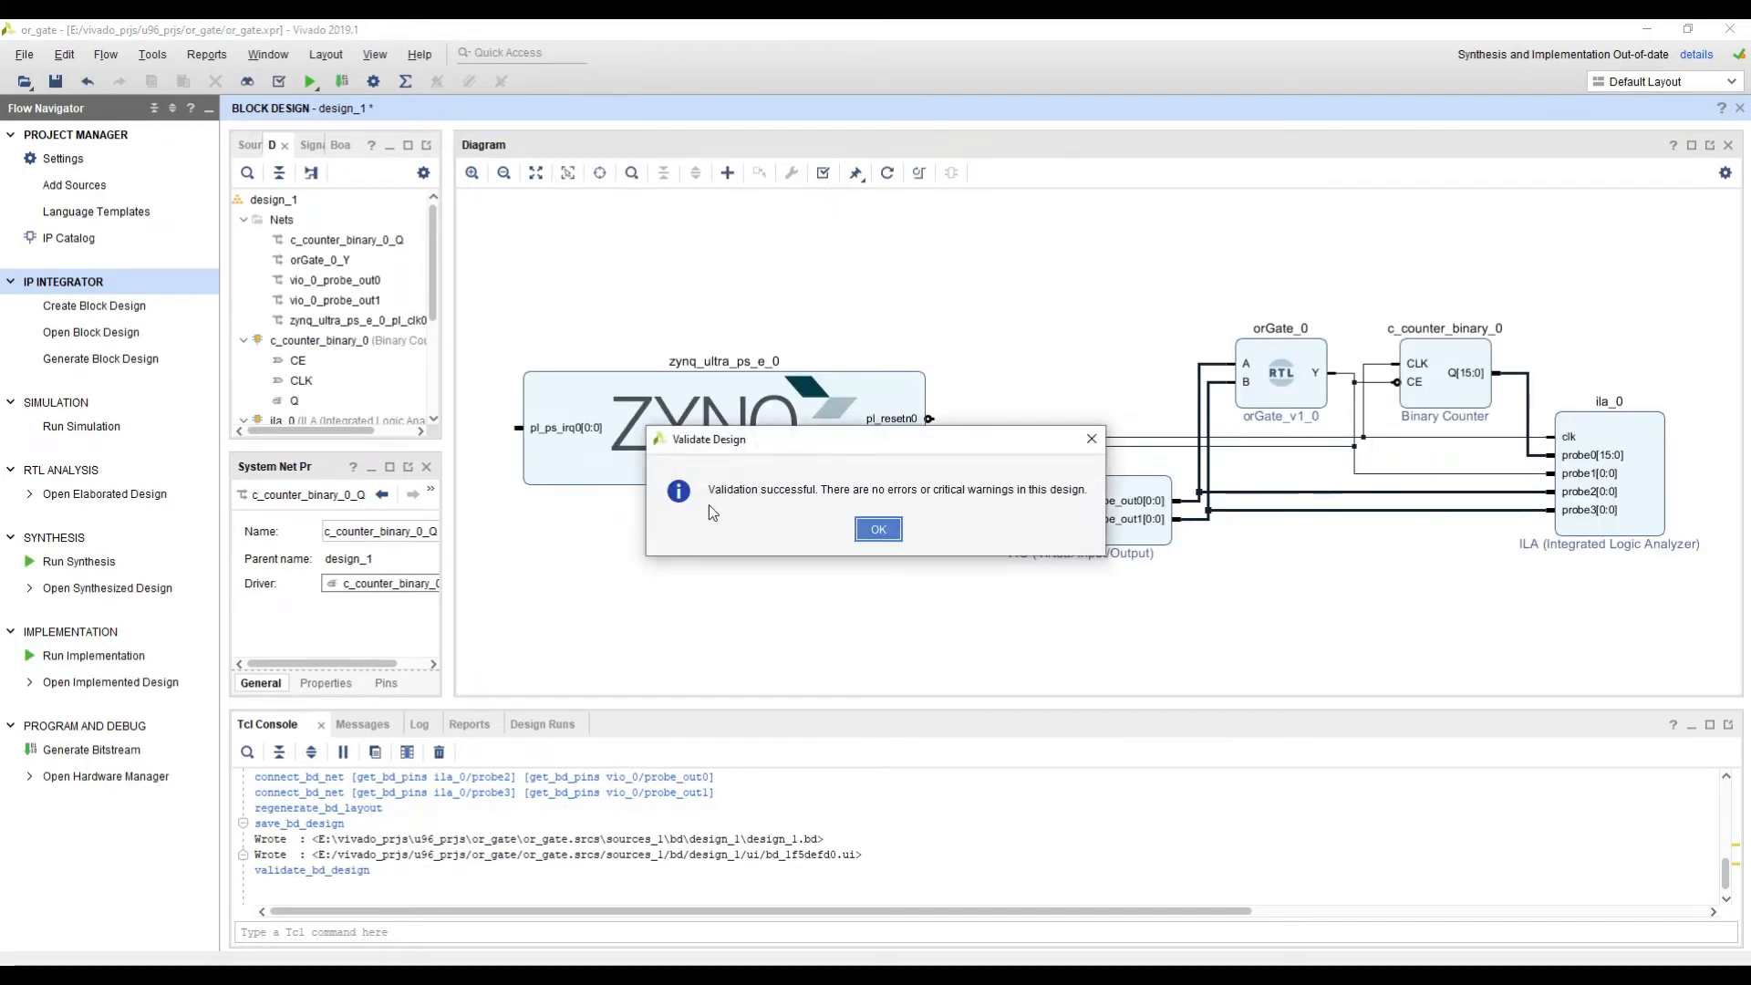
click(871, 530)
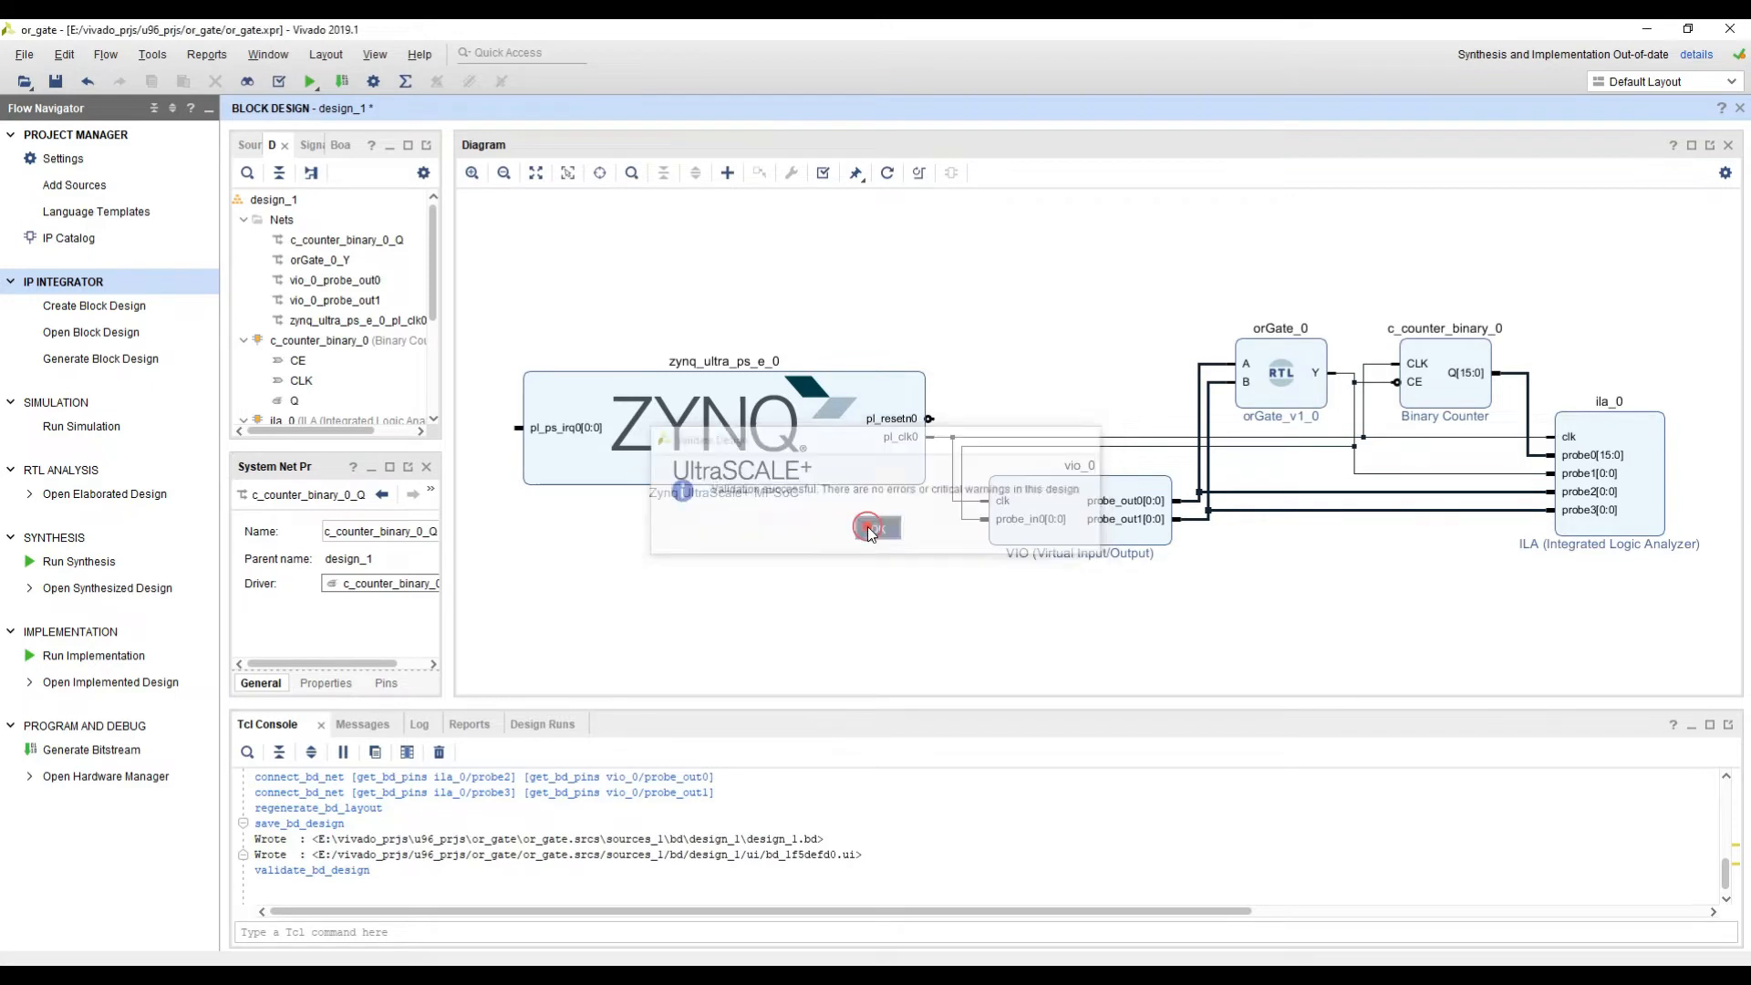
key(ctrl+s)
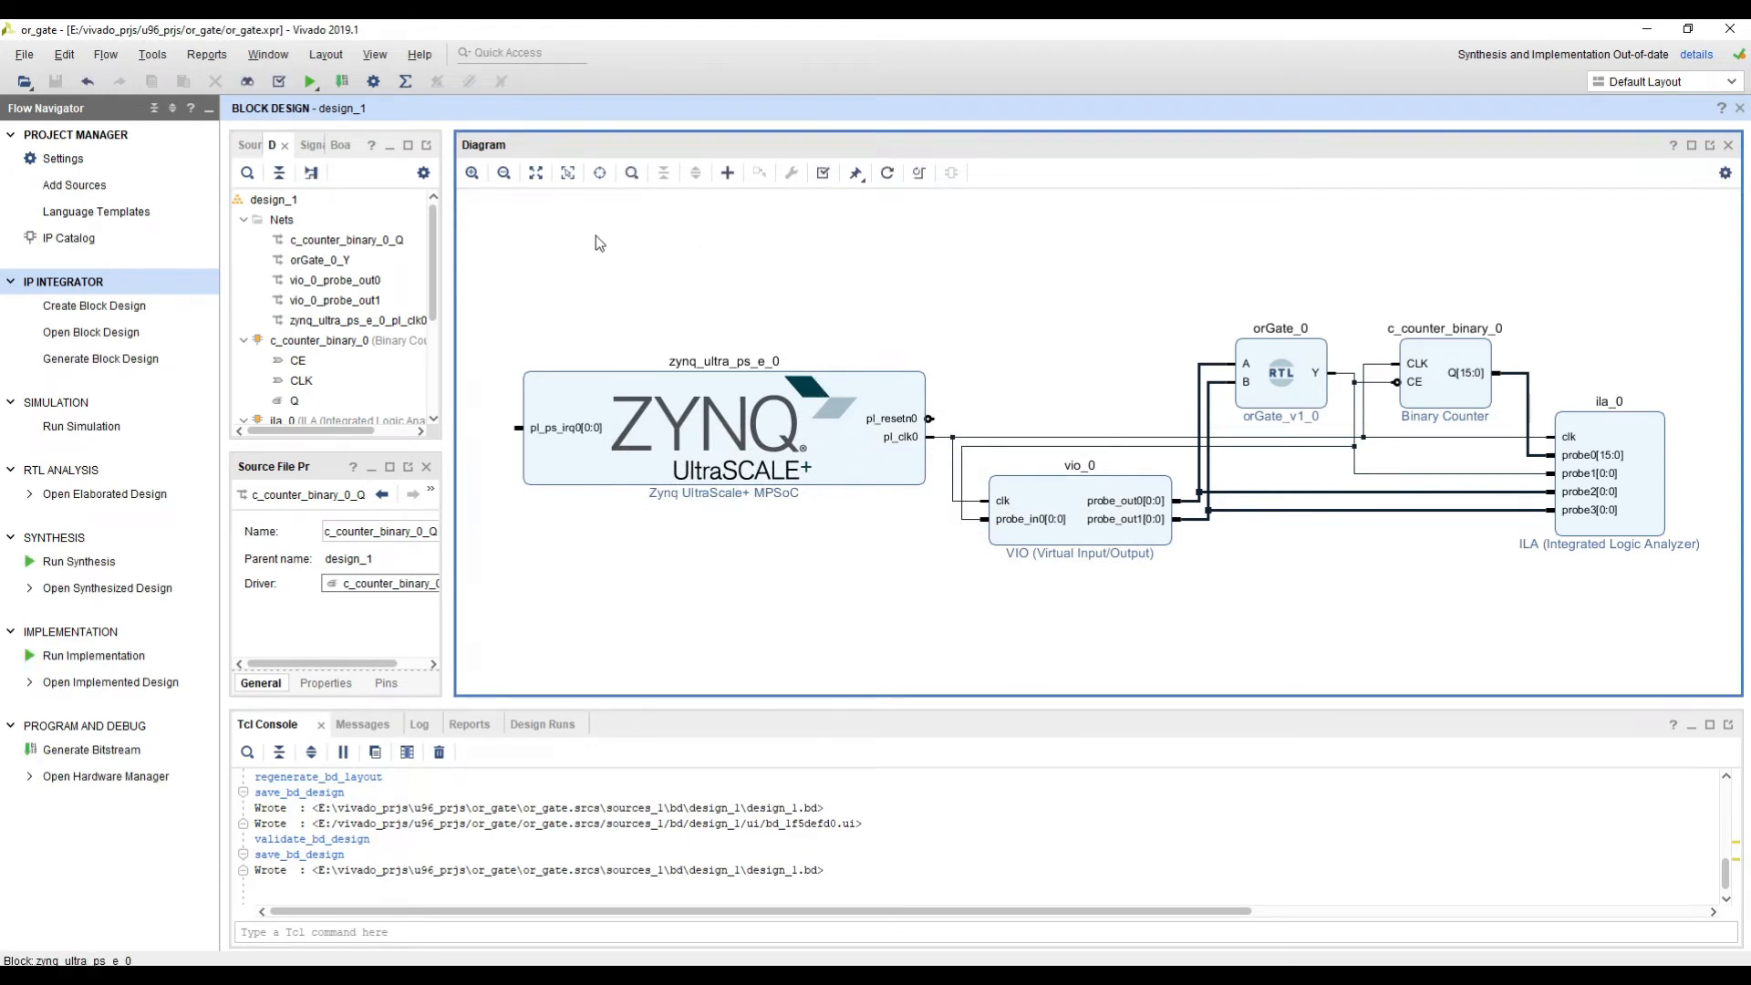
Step: Open the design_1_wrapper Verilog file from the design sources, widening the sources area to show the full names
drag(448, 228, 495, 228)
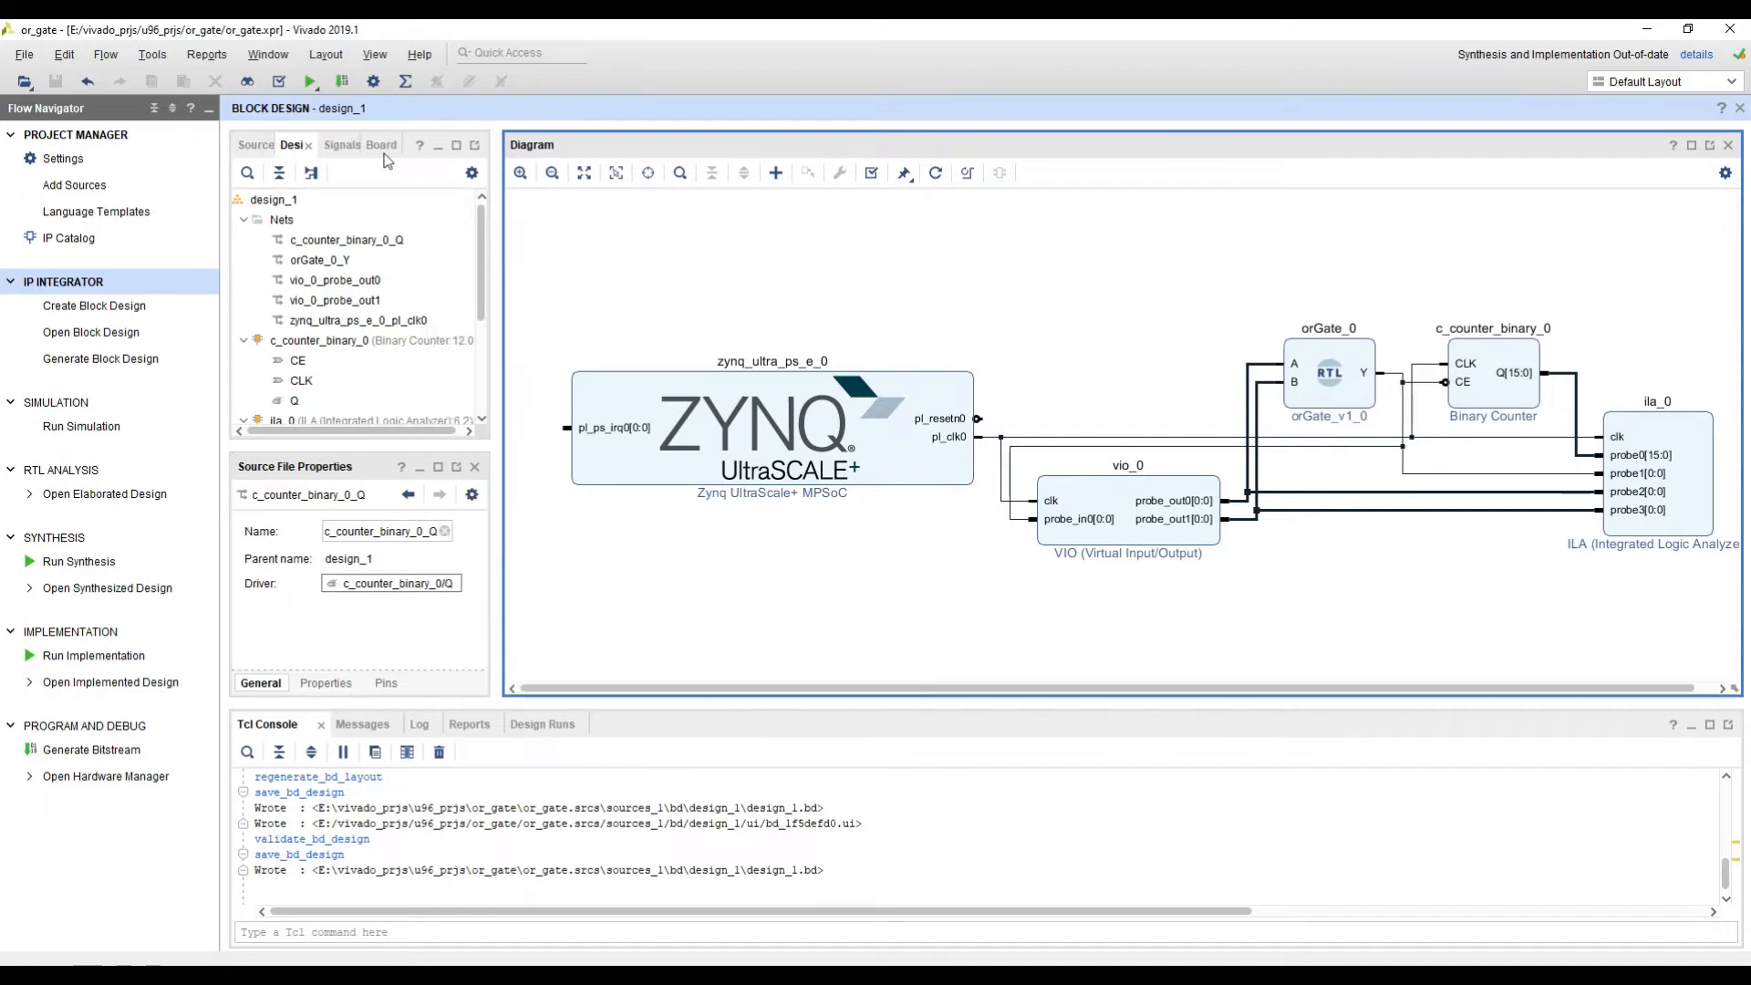
click(251, 145)
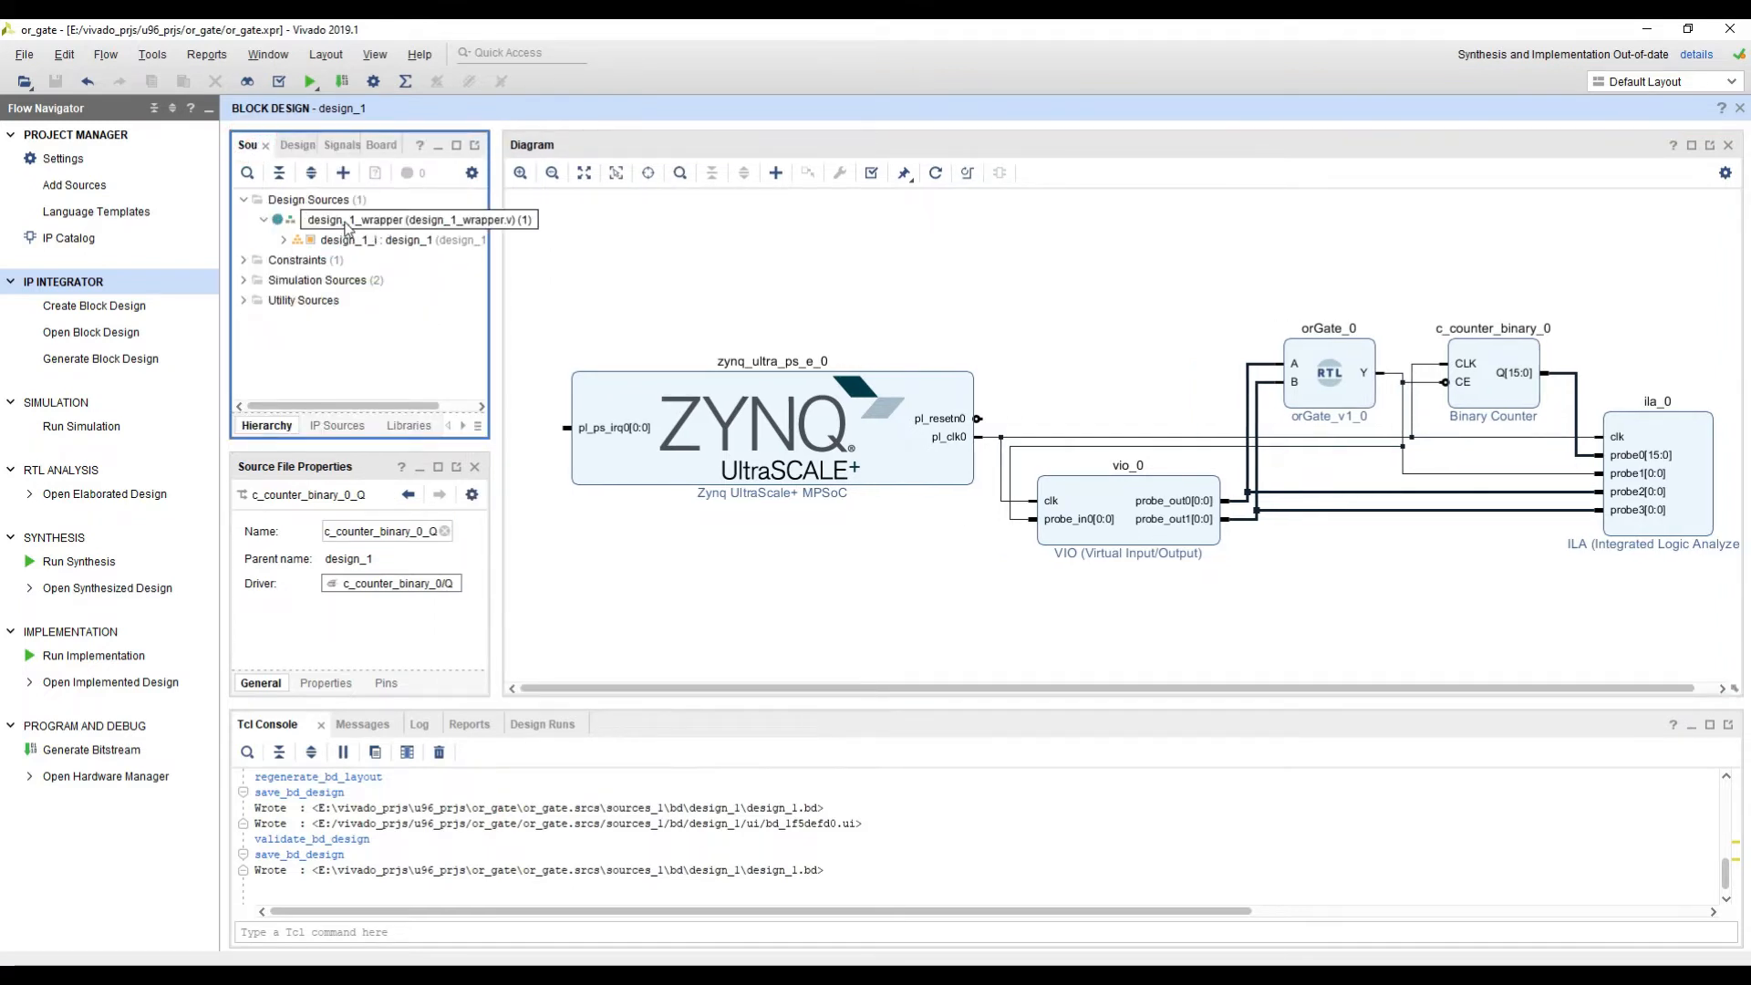
double_click(354, 226)
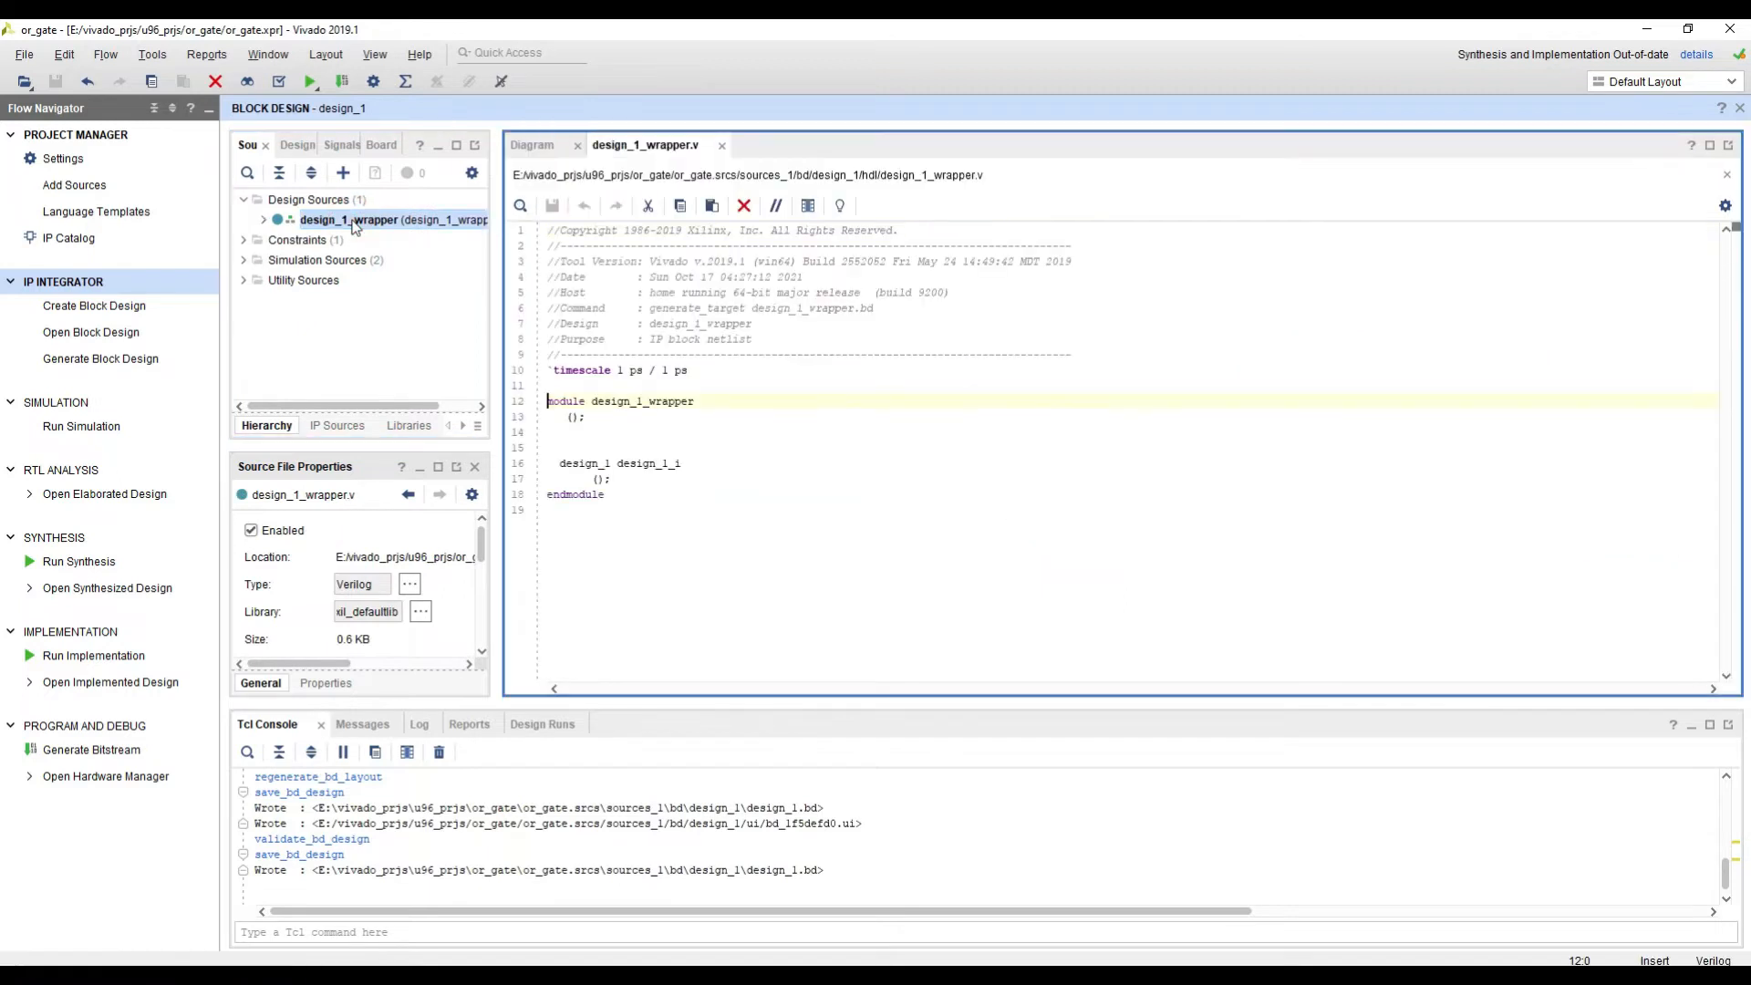
drag(492, 202, 533, 206)
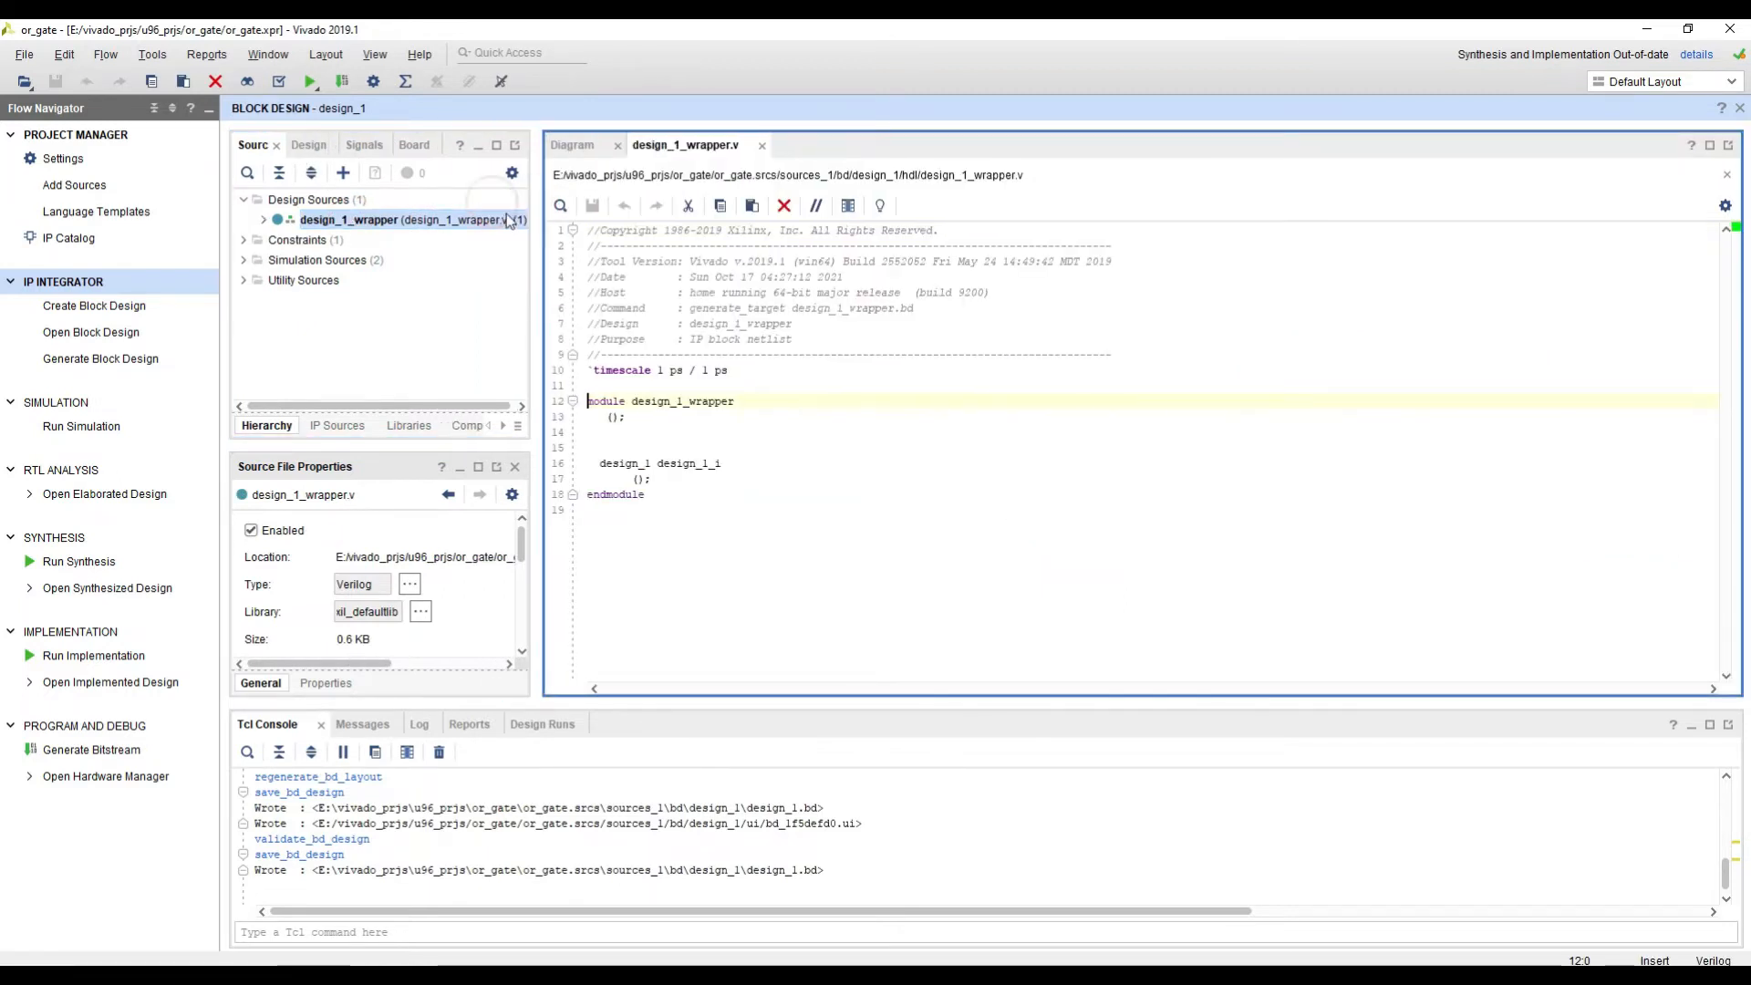
Step: Create the HDL wrapper for design_1 with Vivado managing and auto-updating it, and reload the changed design_1_wrapper.v
click(264, 222)
right_click(347, 238)
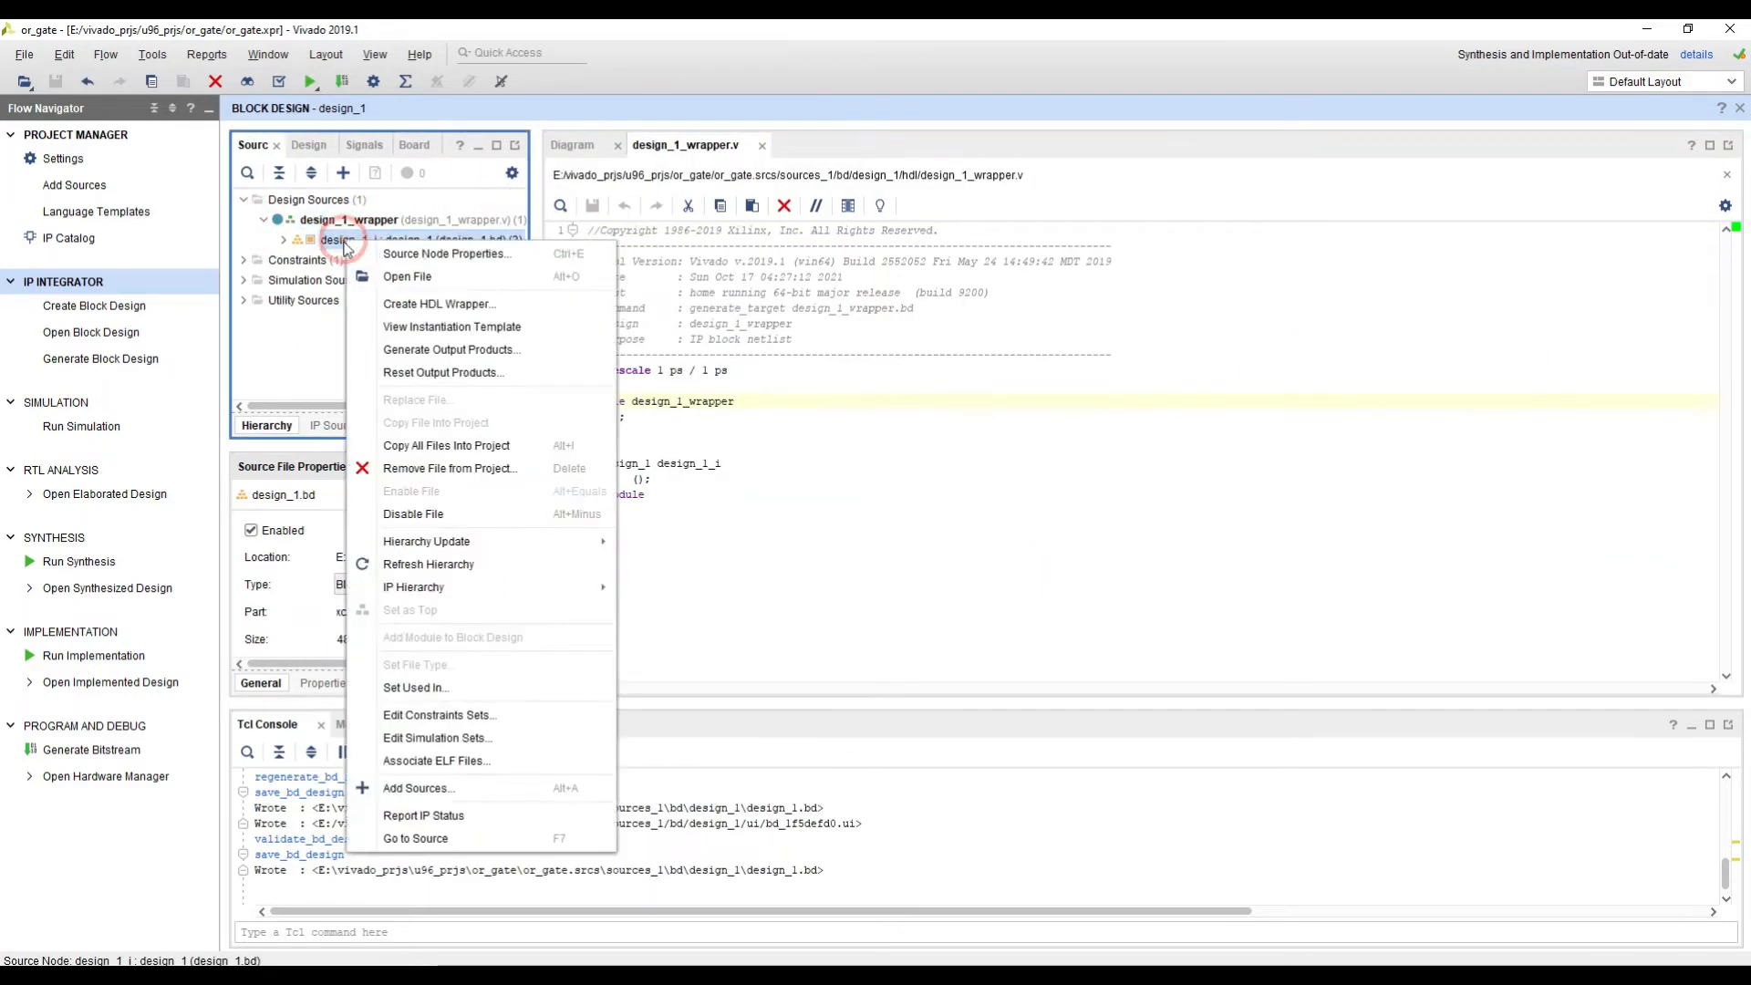
click(404, 301)
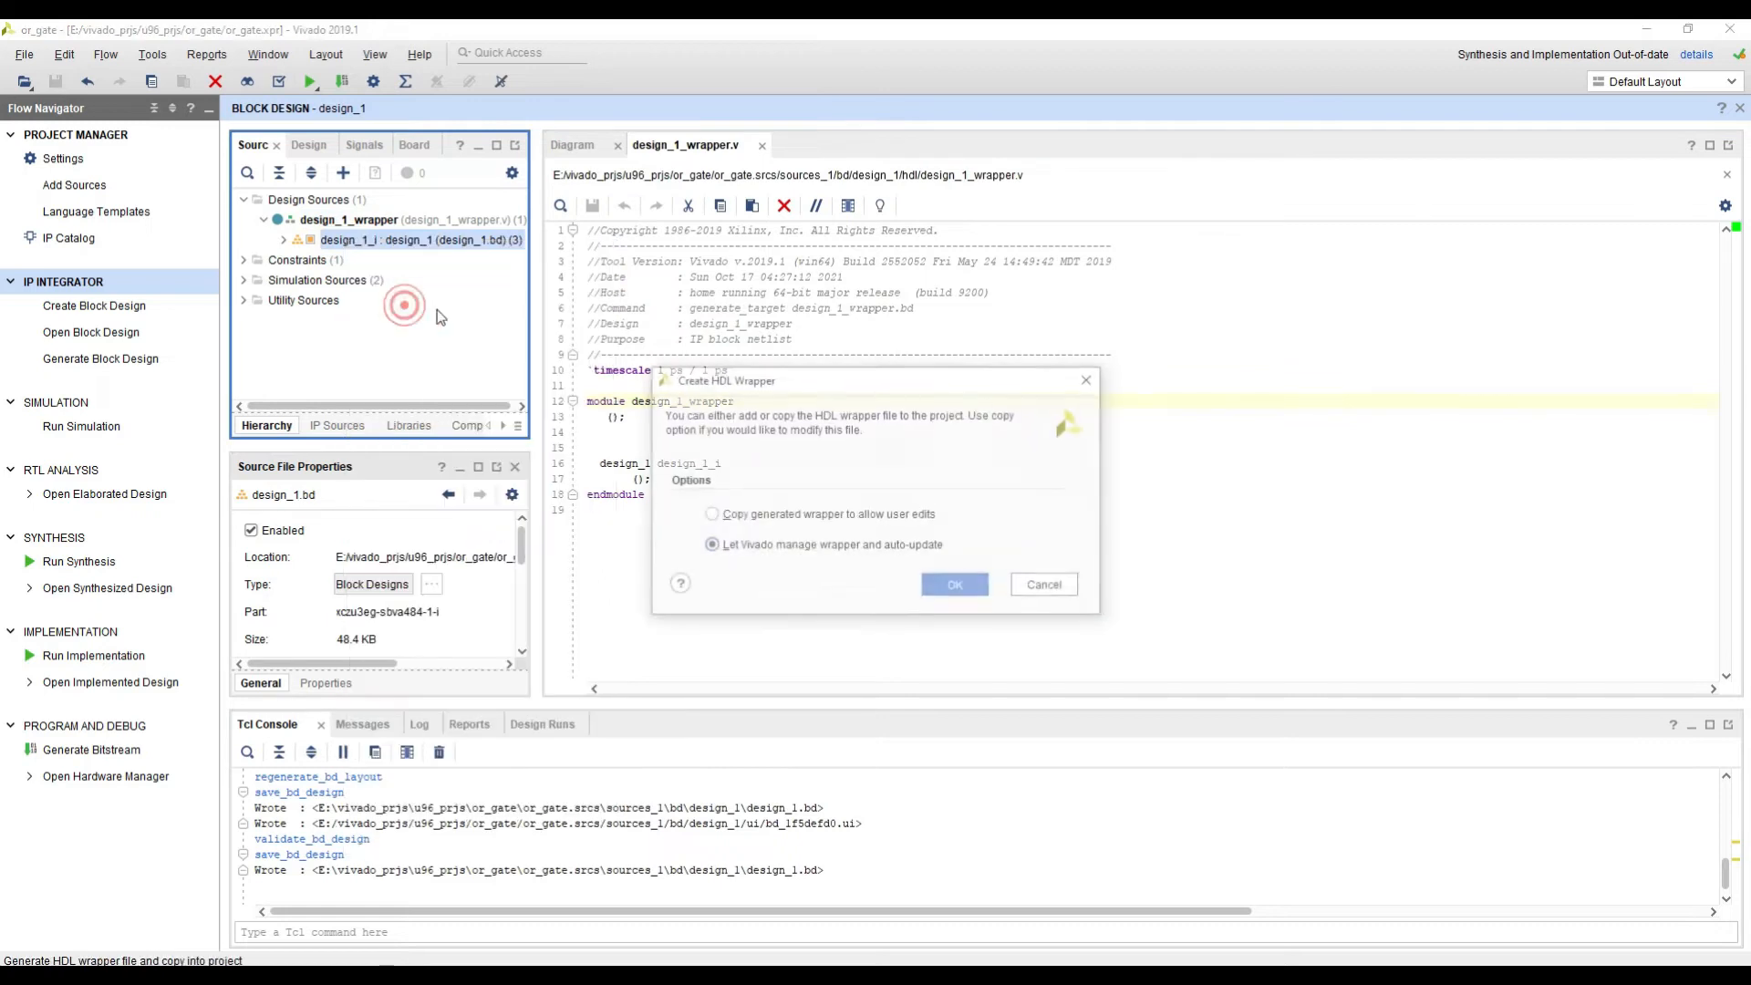
click(944, 582)
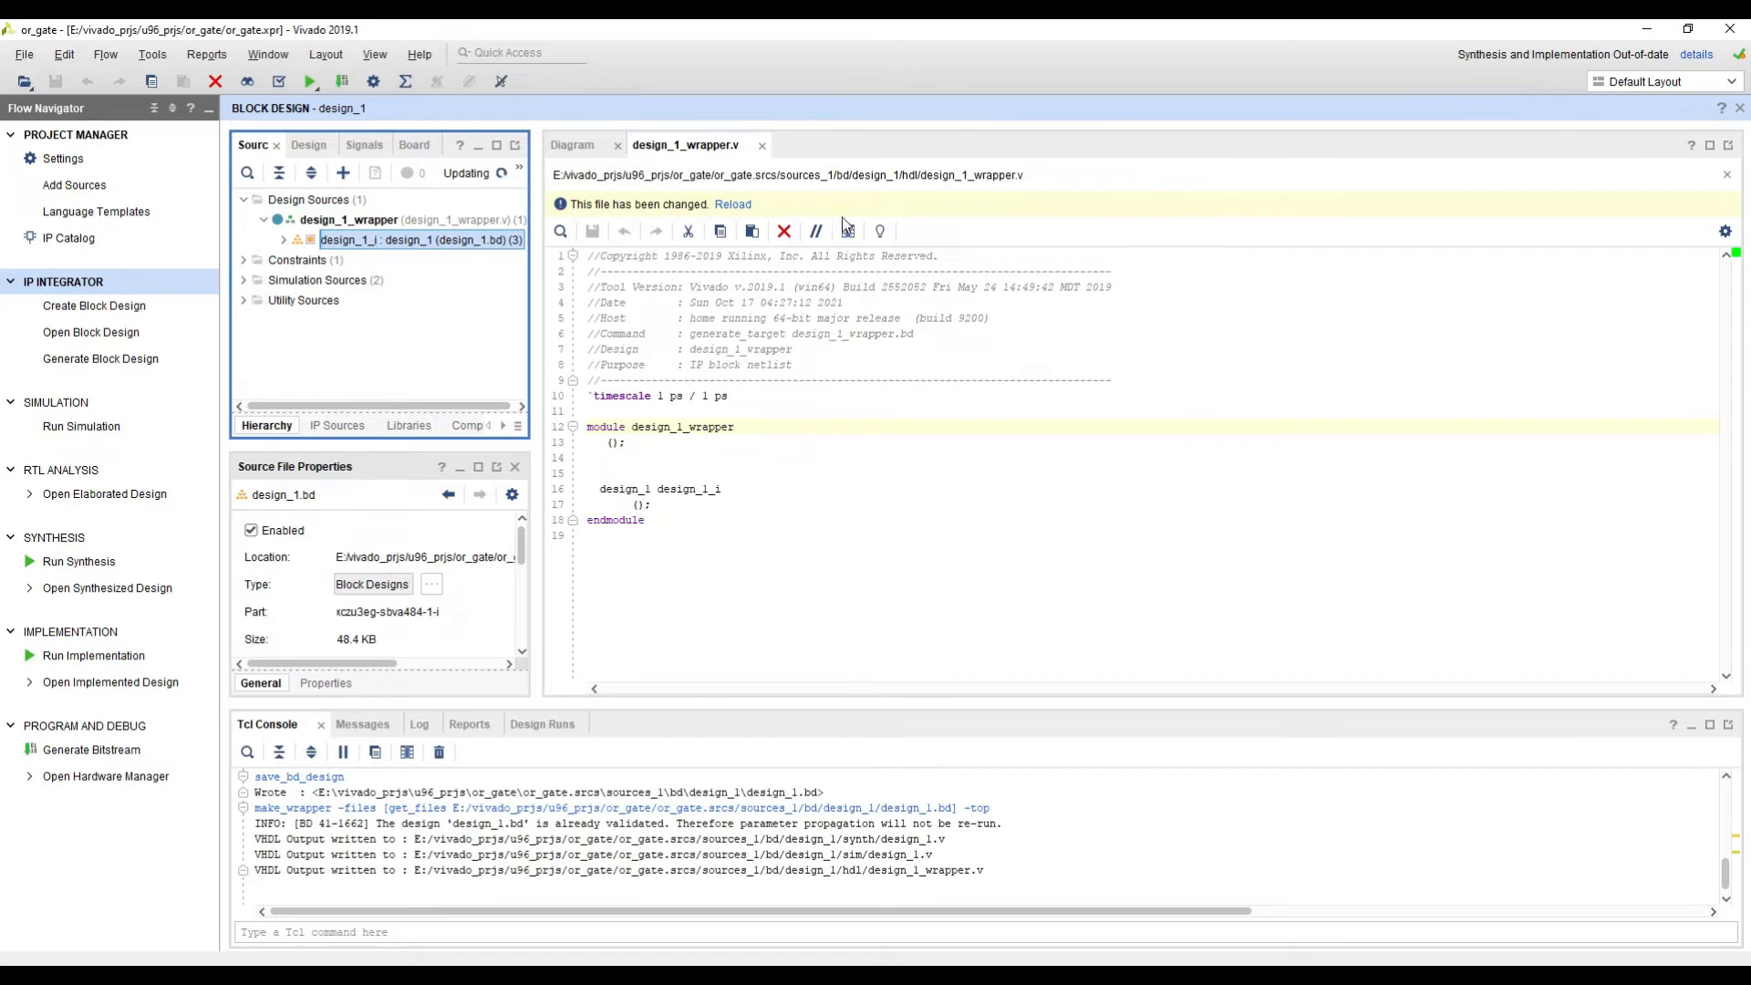
click(732, 204)
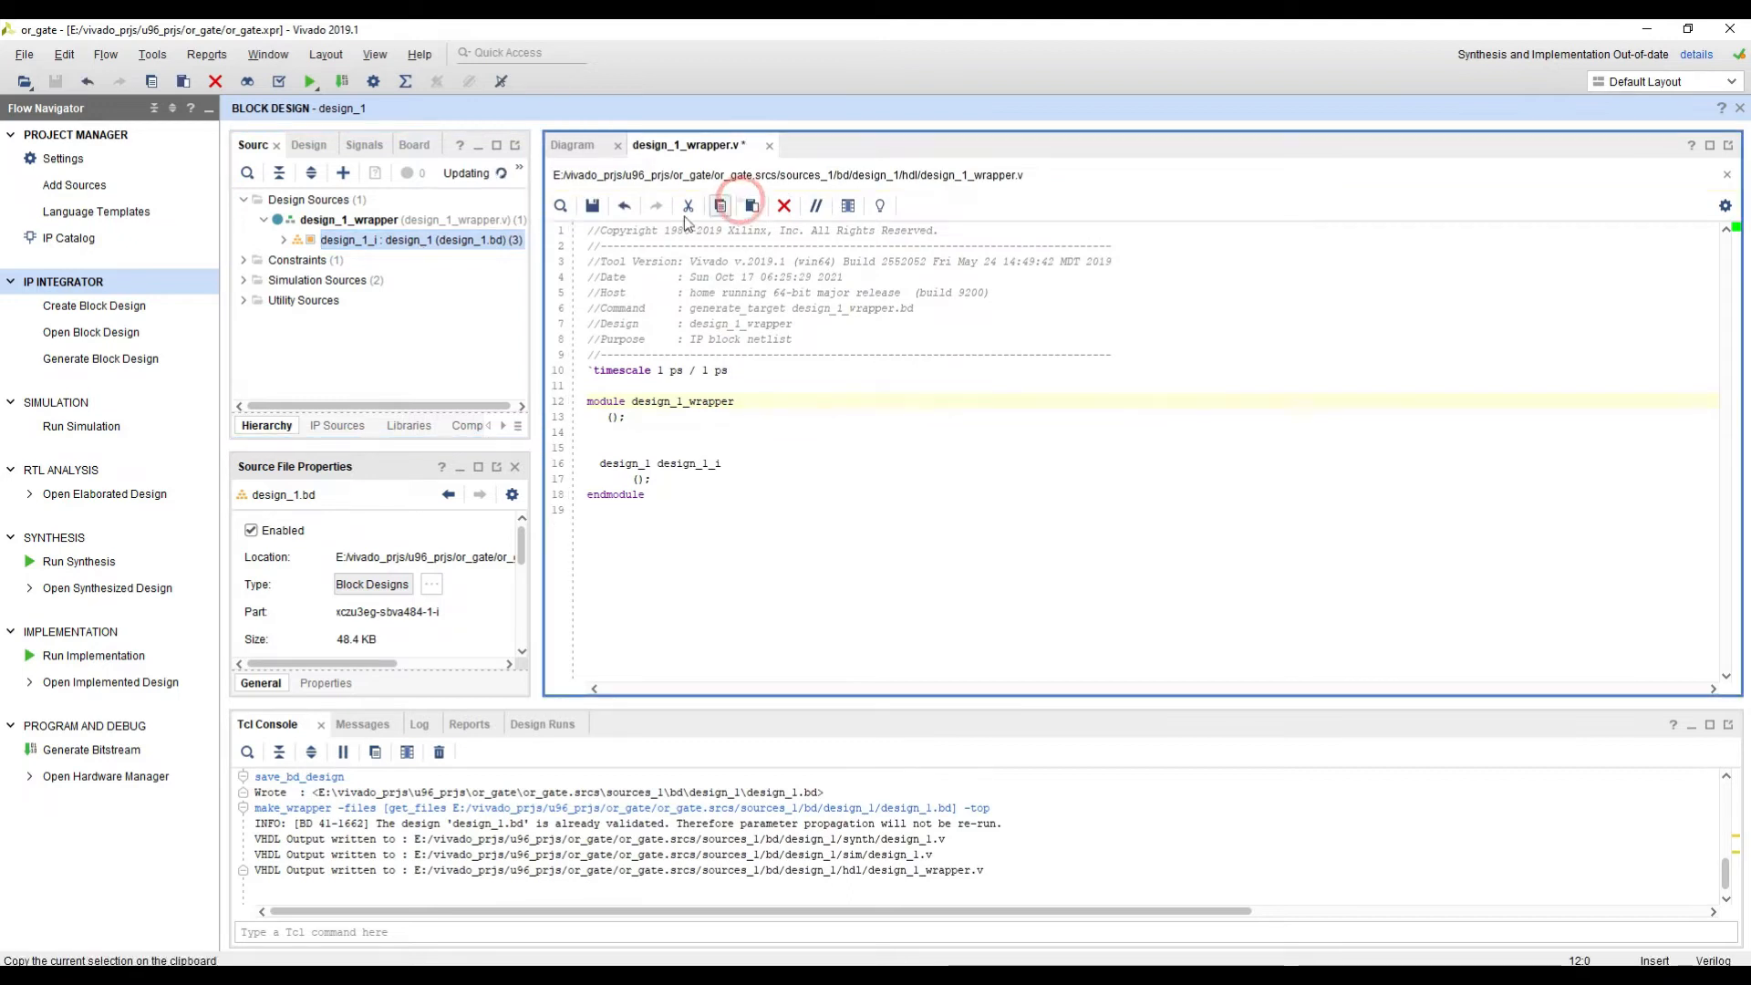
Step: Open the design_1 block diagram from its entry under the wrapper in the design sources
double_click(446, 240)
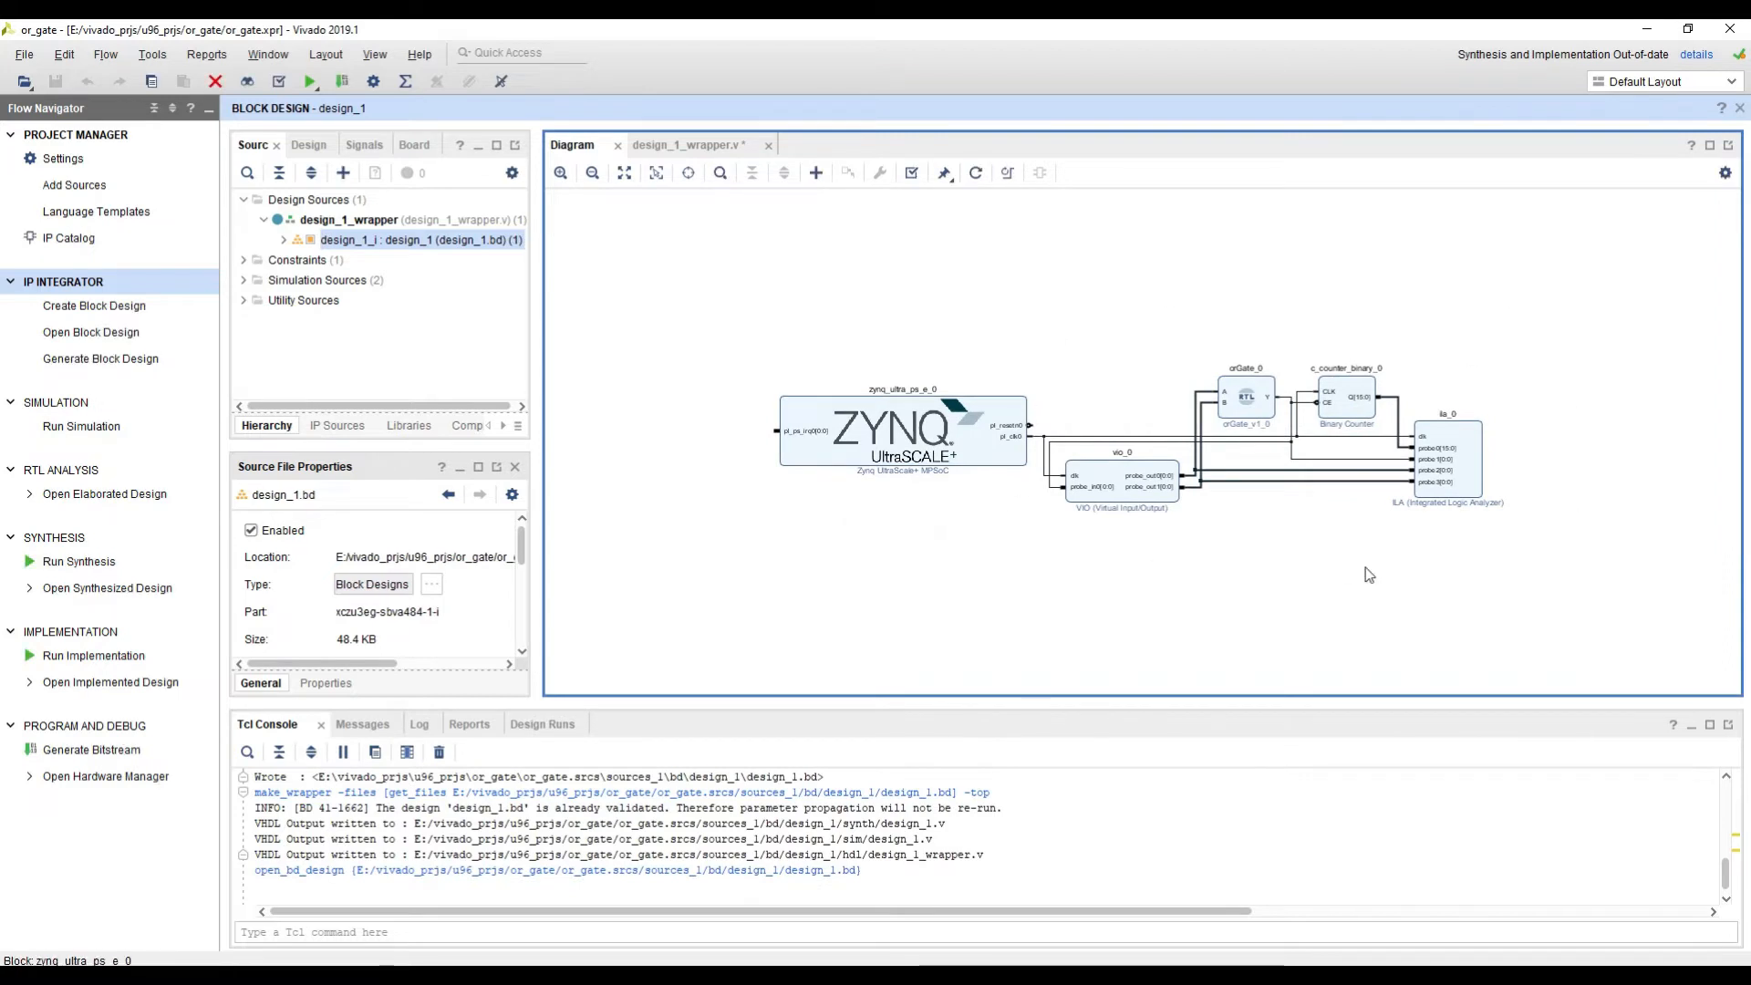
click(850, 325)
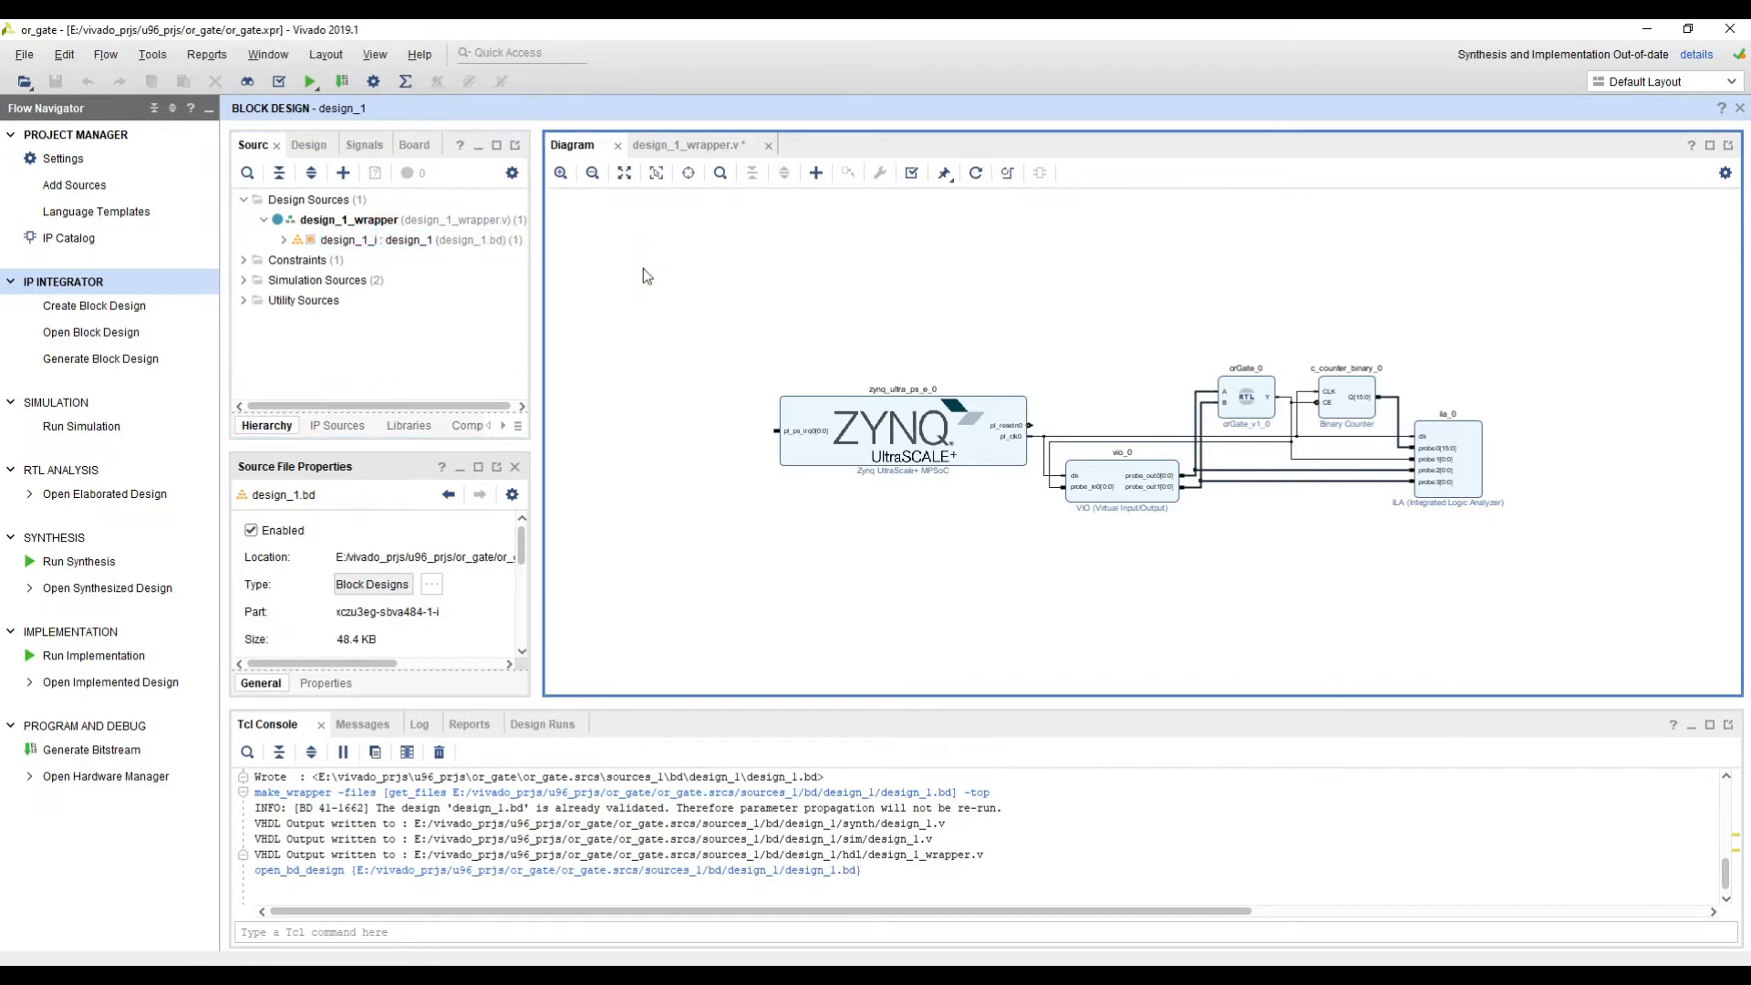
click(353, 243)
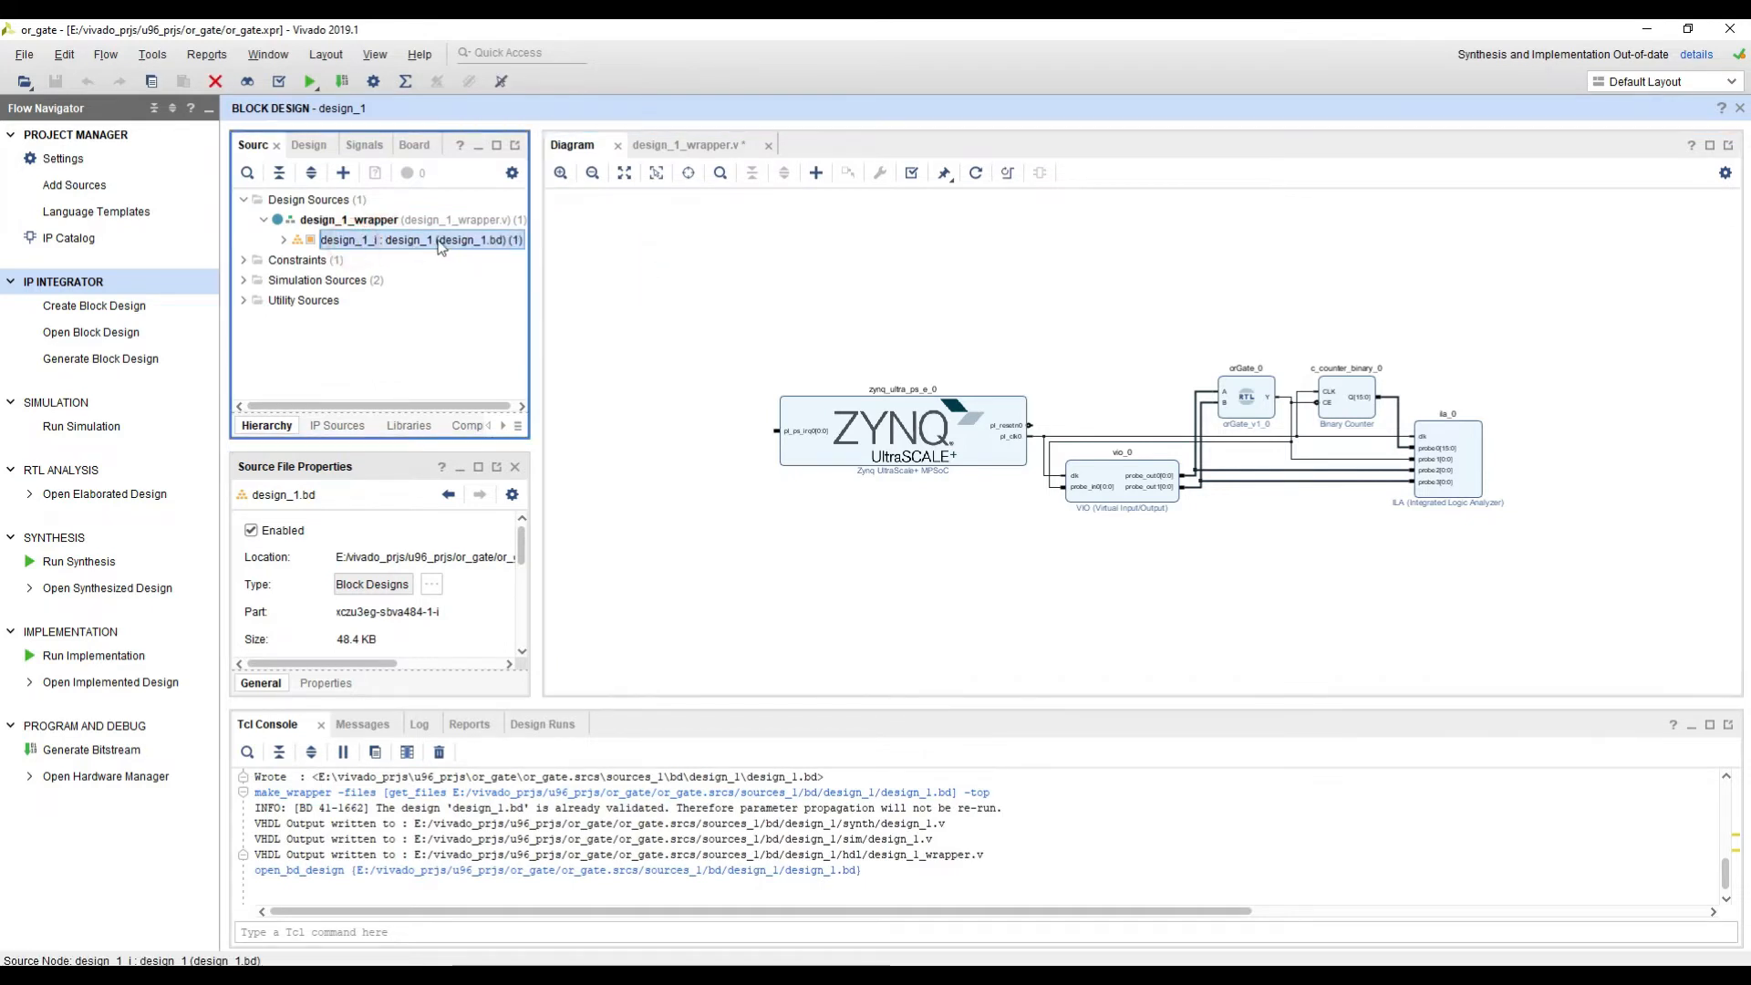
Step: Reset the synth_1 synthesis run together with its implementation run, saving the text editor changes
right_click(75, 537)
click(152, 592)
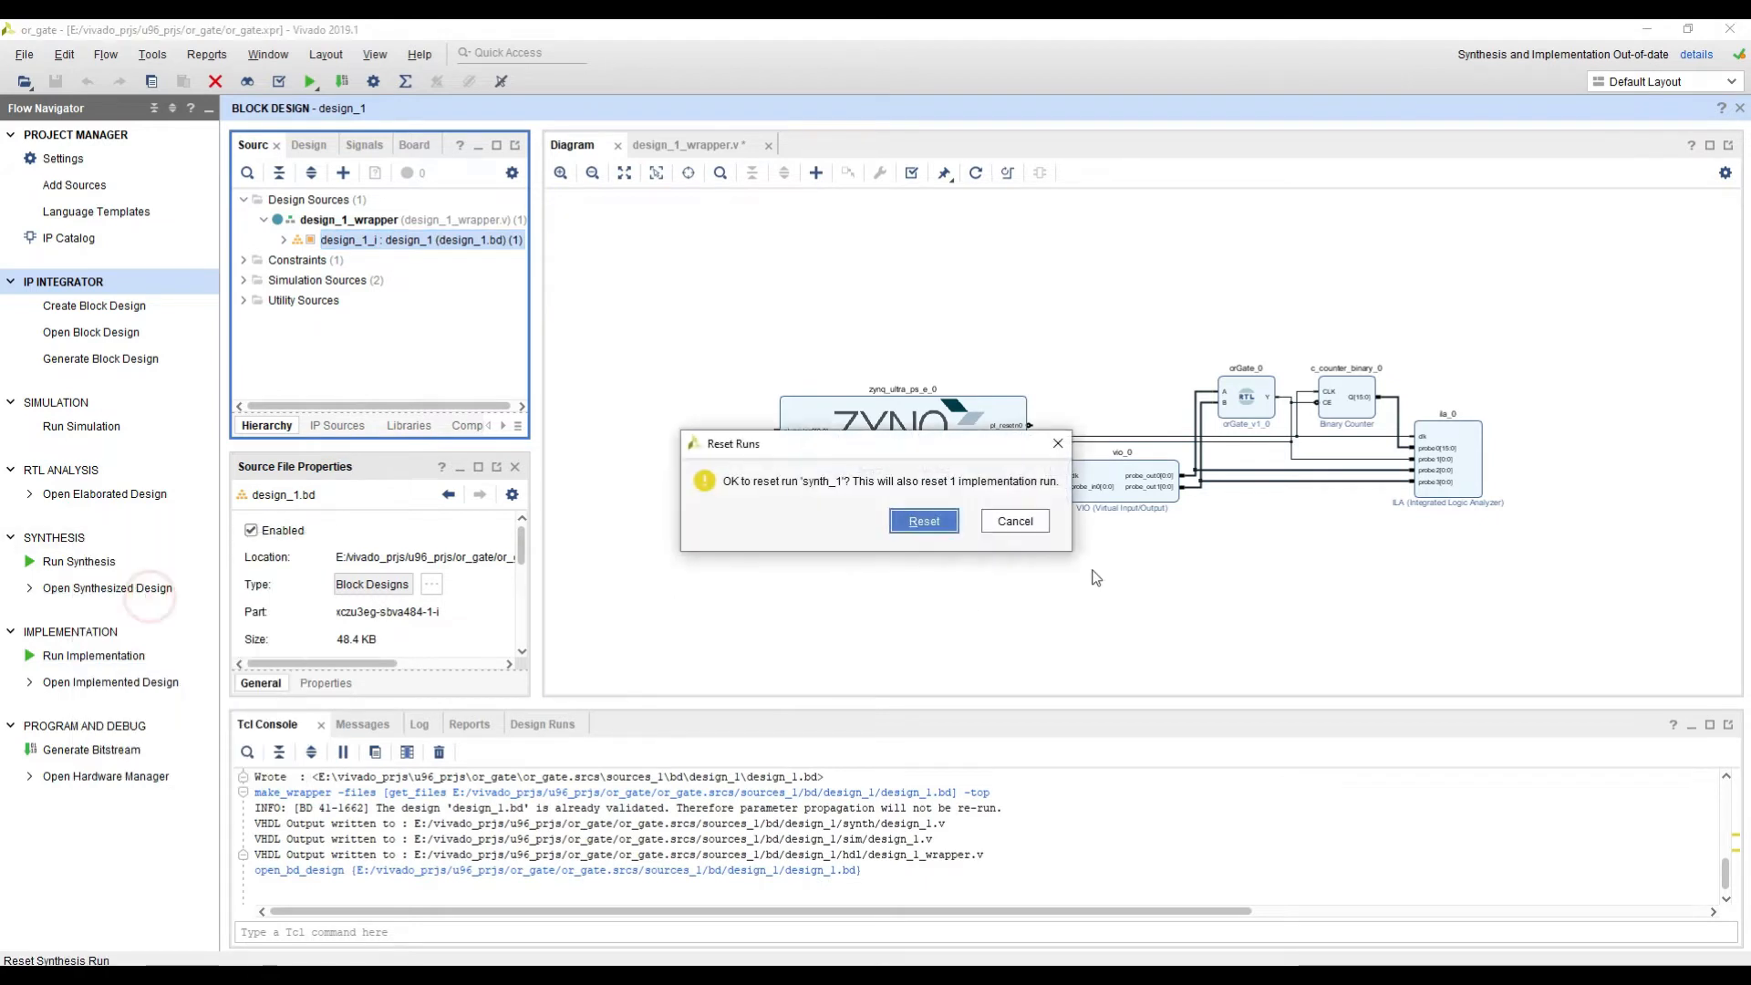
click(918, 539)
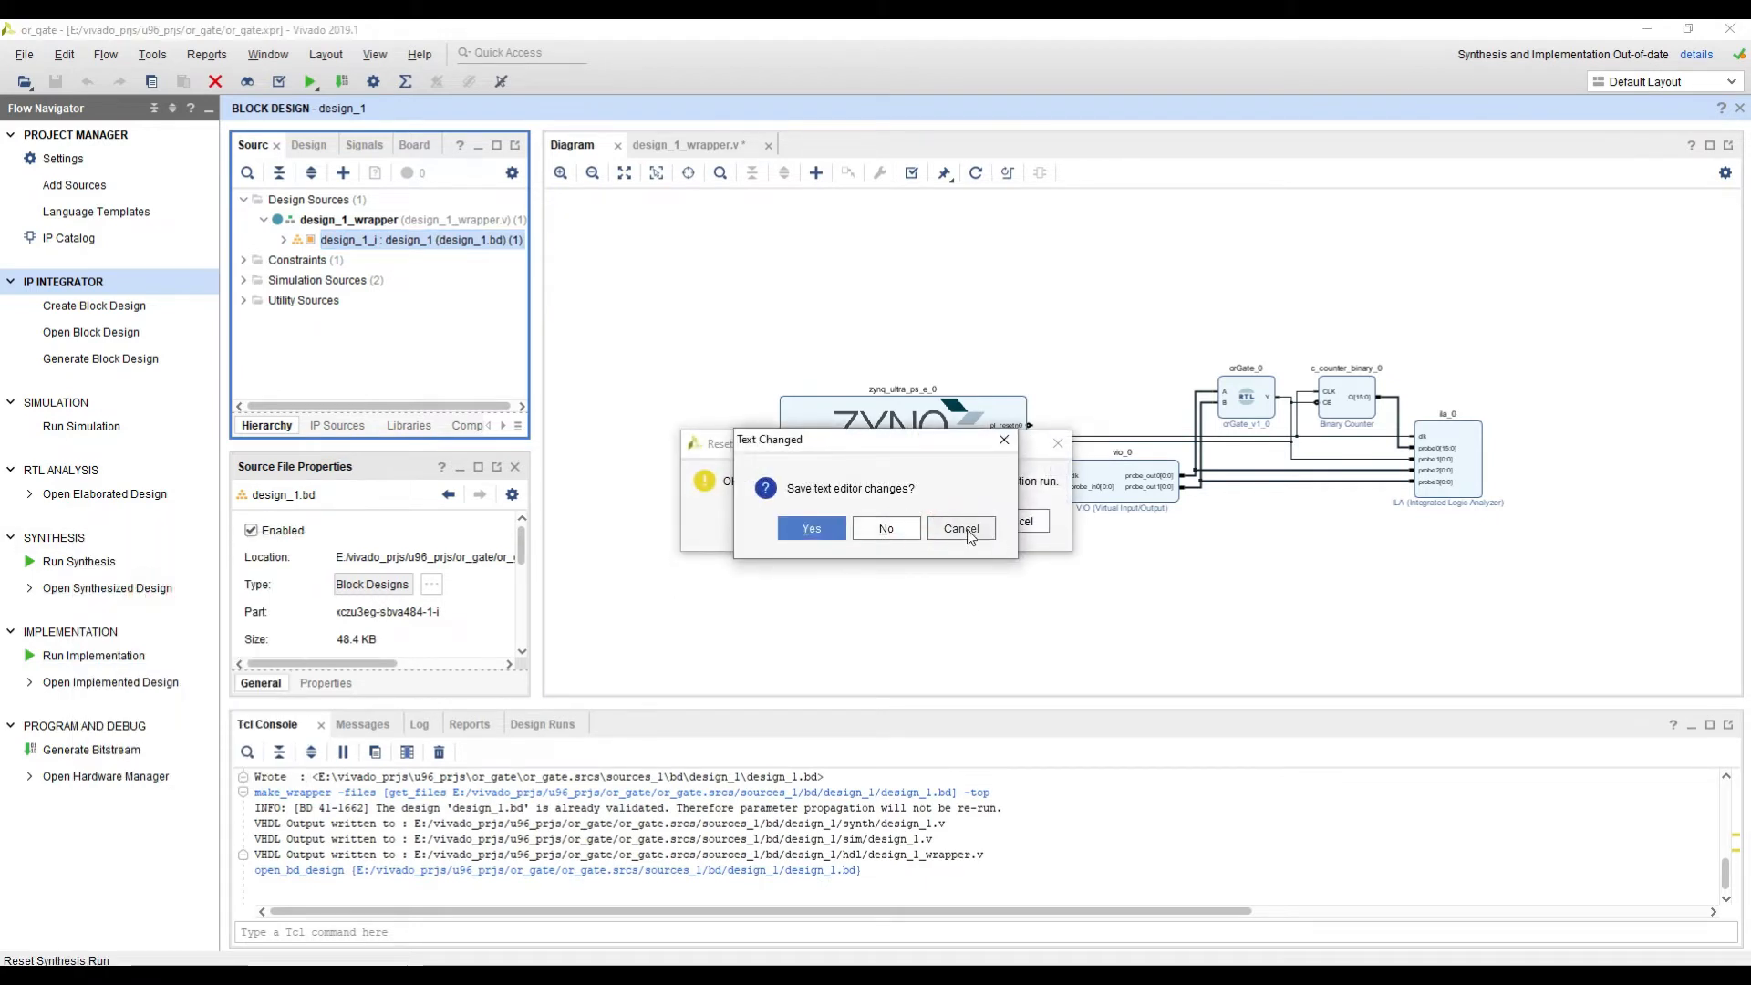
click(811, 529)
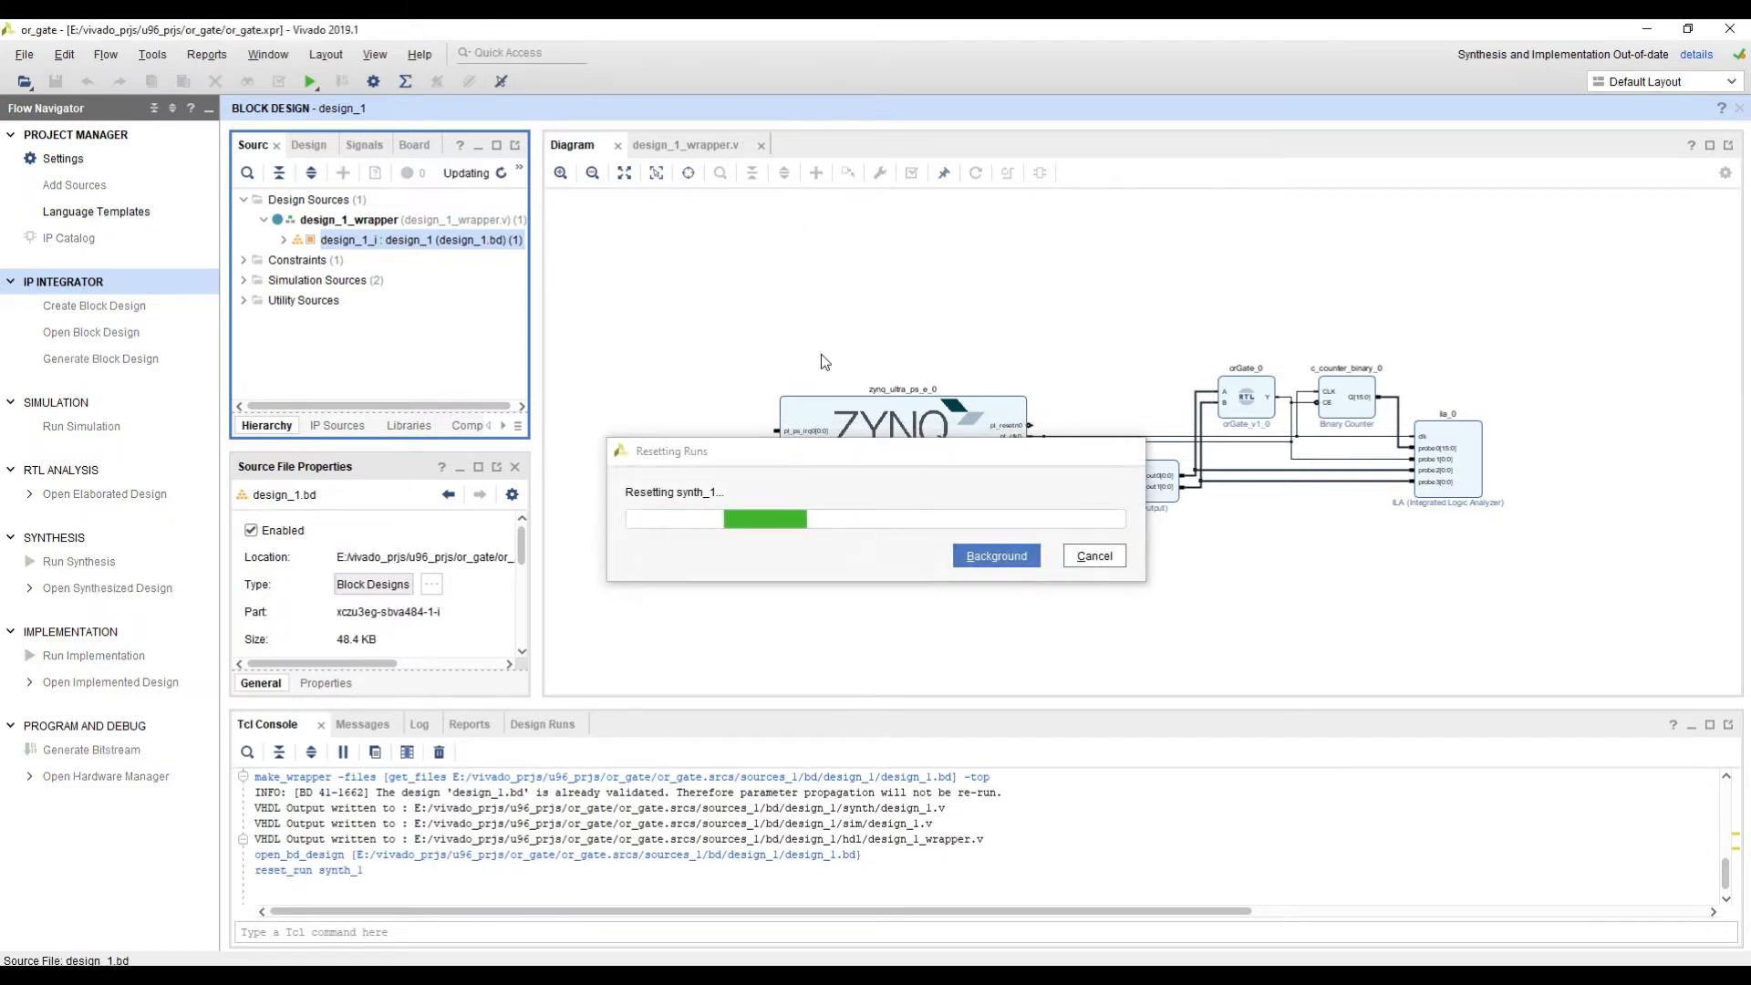
Step: Check the gpios.xdc file in the constrs_1 constraint set and close it
click(244, 261)
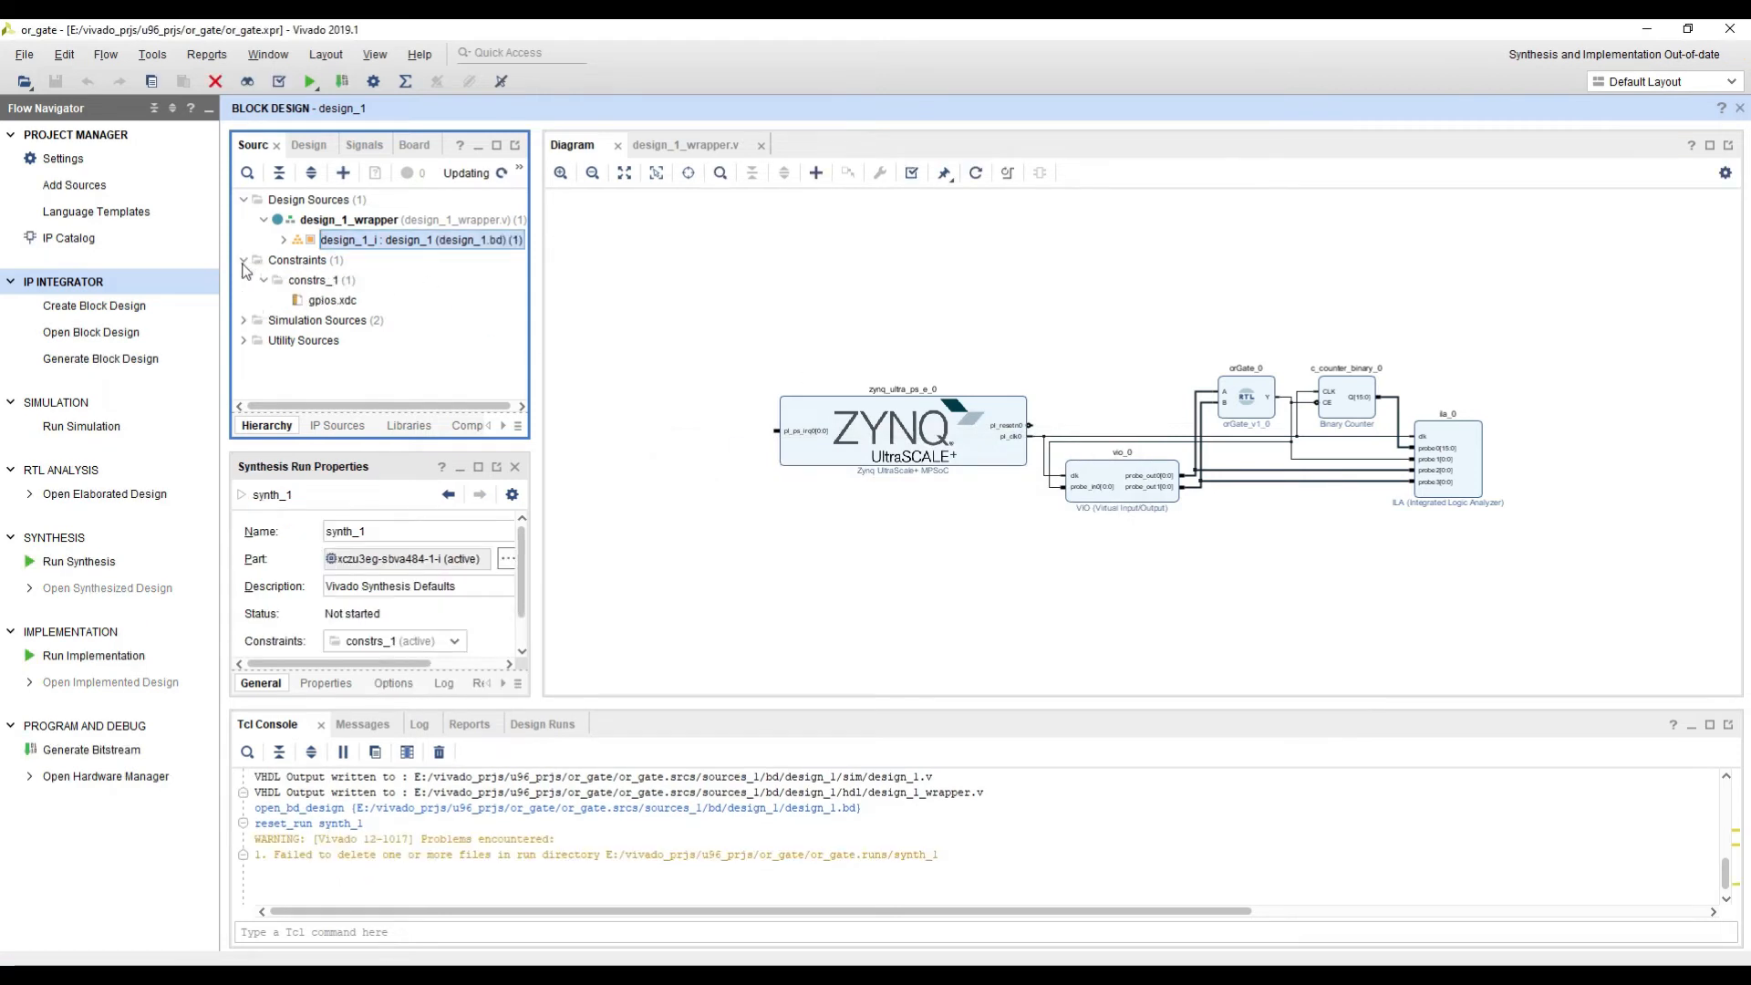
click(315, 300)
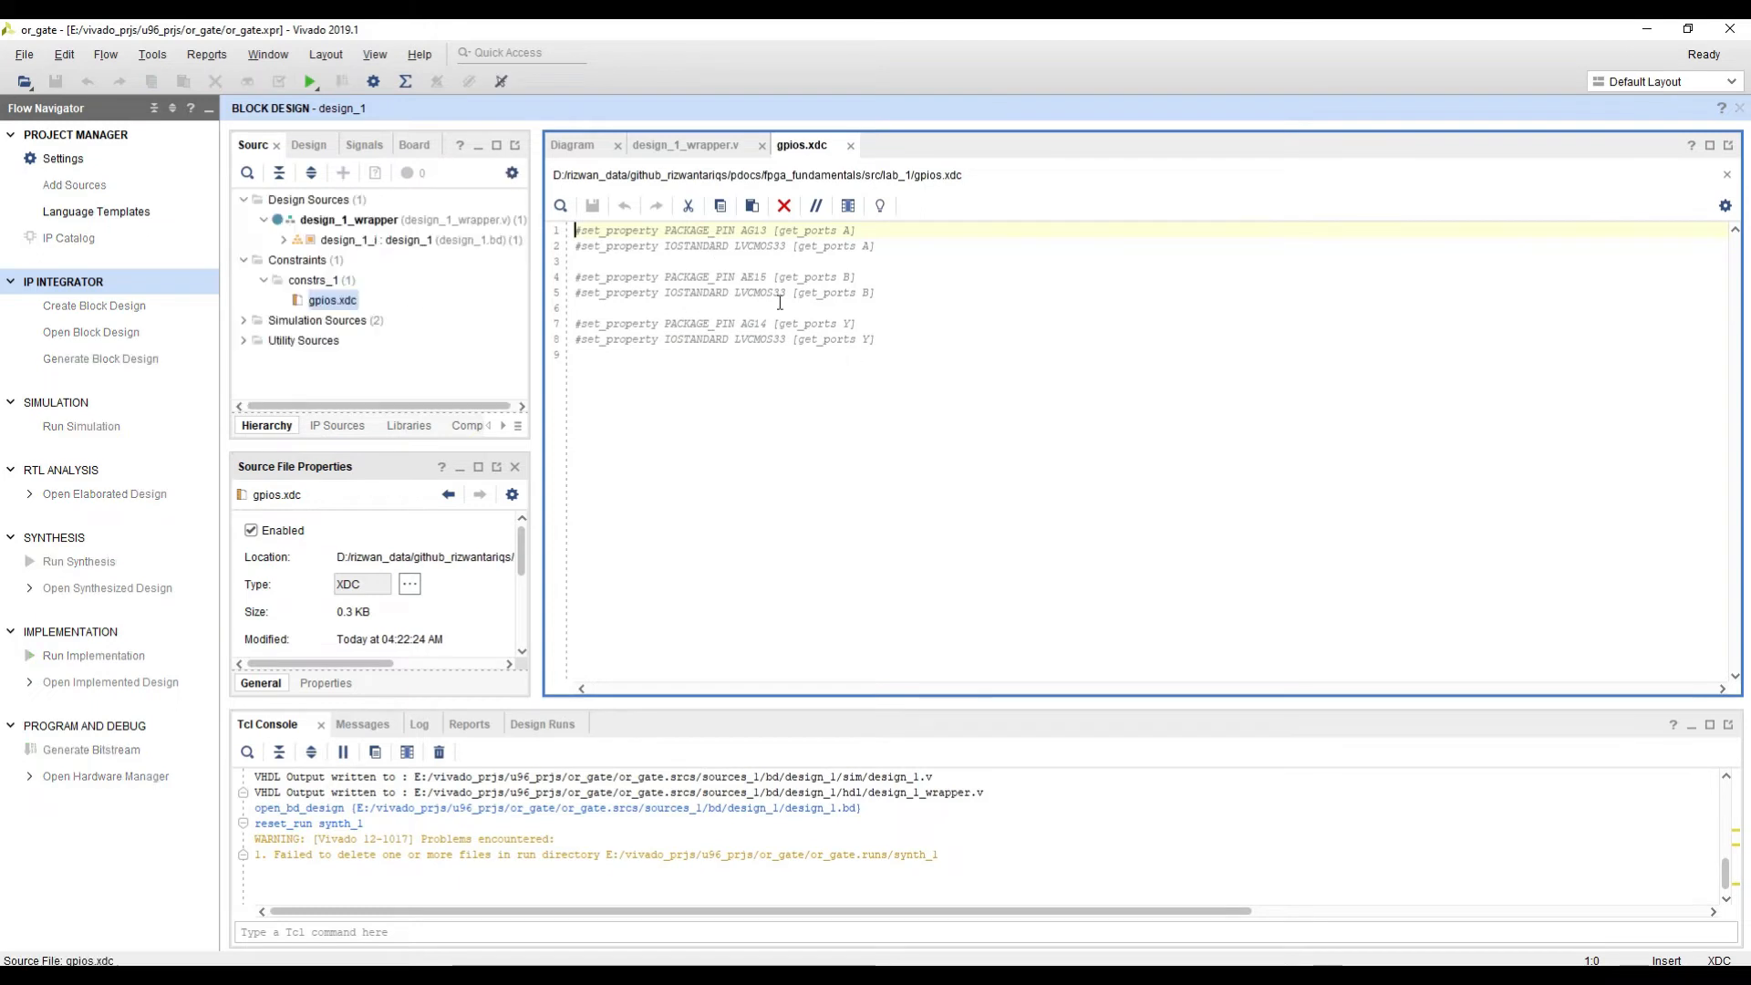
middle_click(790, 148)
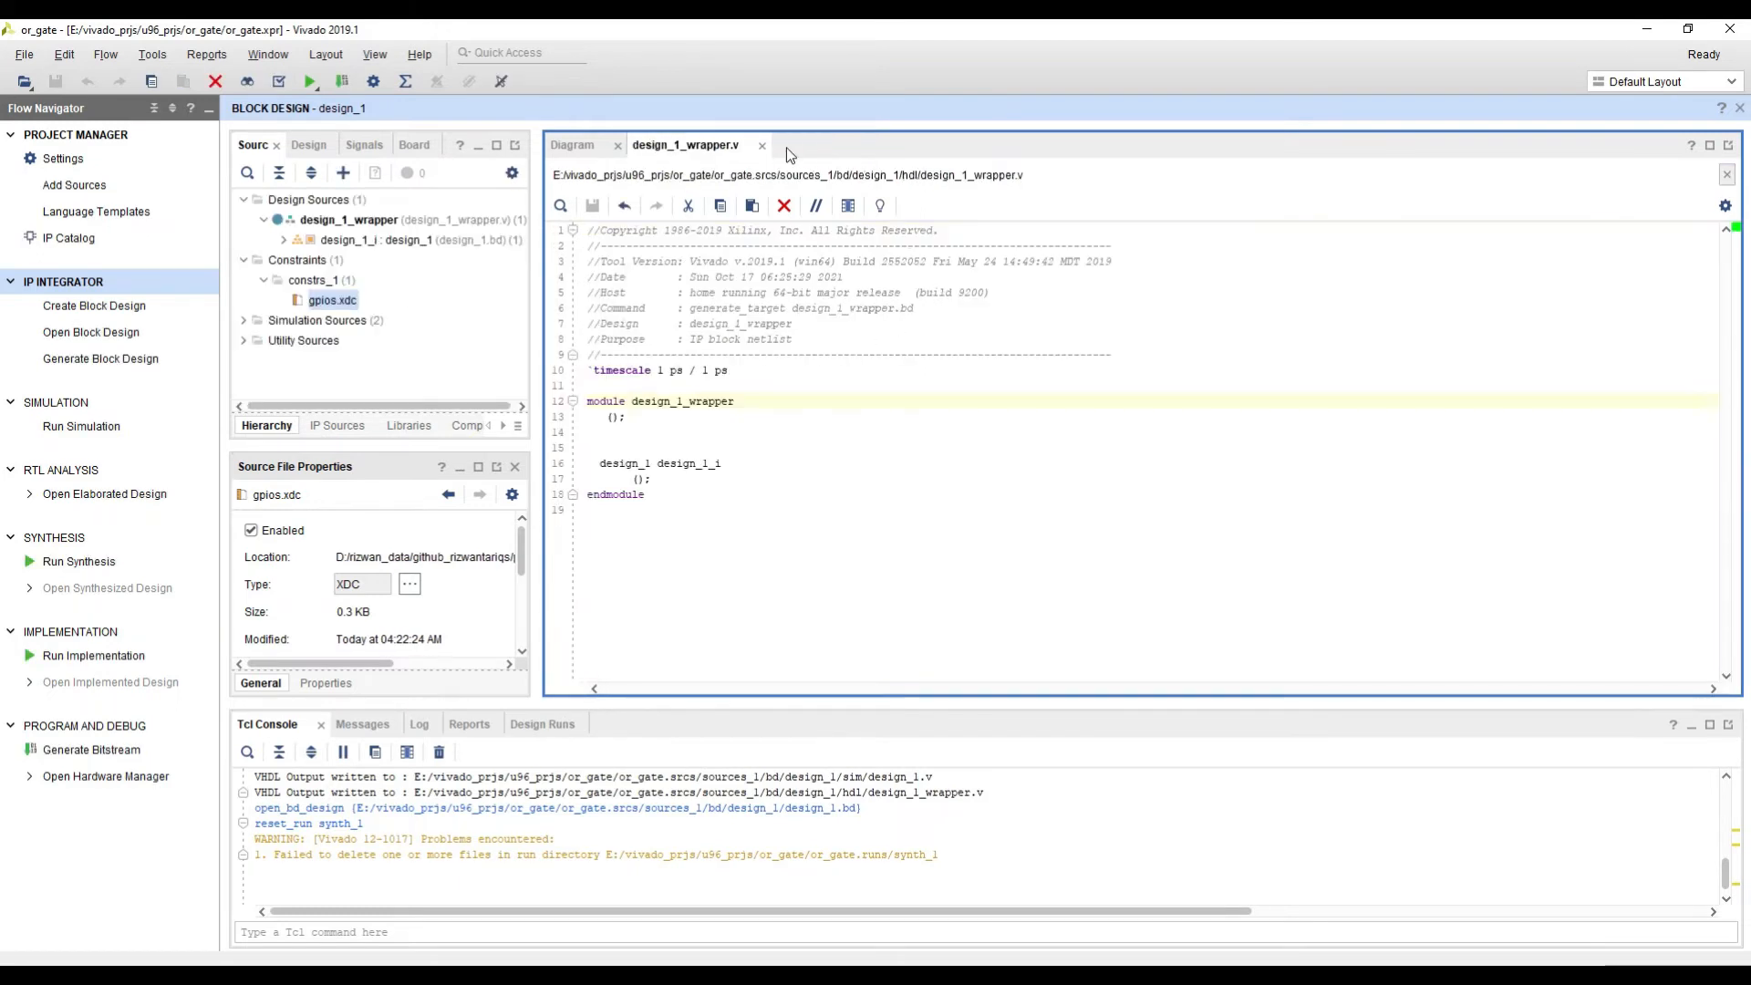
Step: Launch synthesis on the local host with 6 jobs, using the default launch directory
click(80, 562)
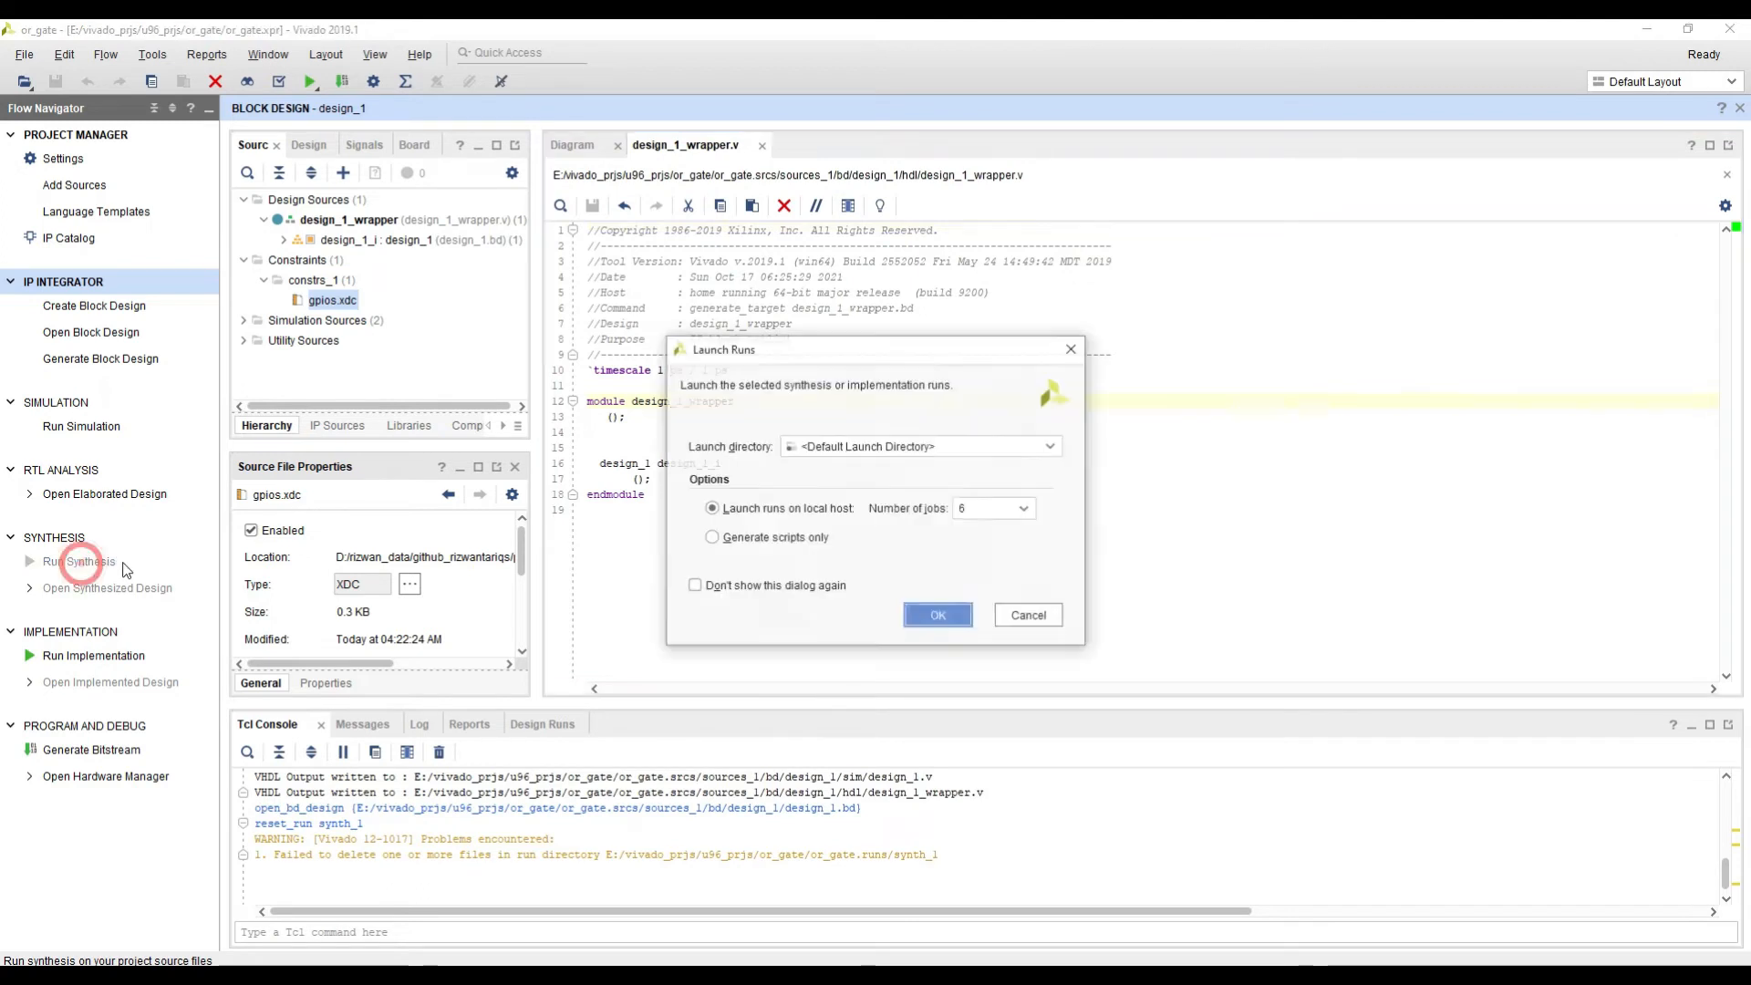
click(937, 615)
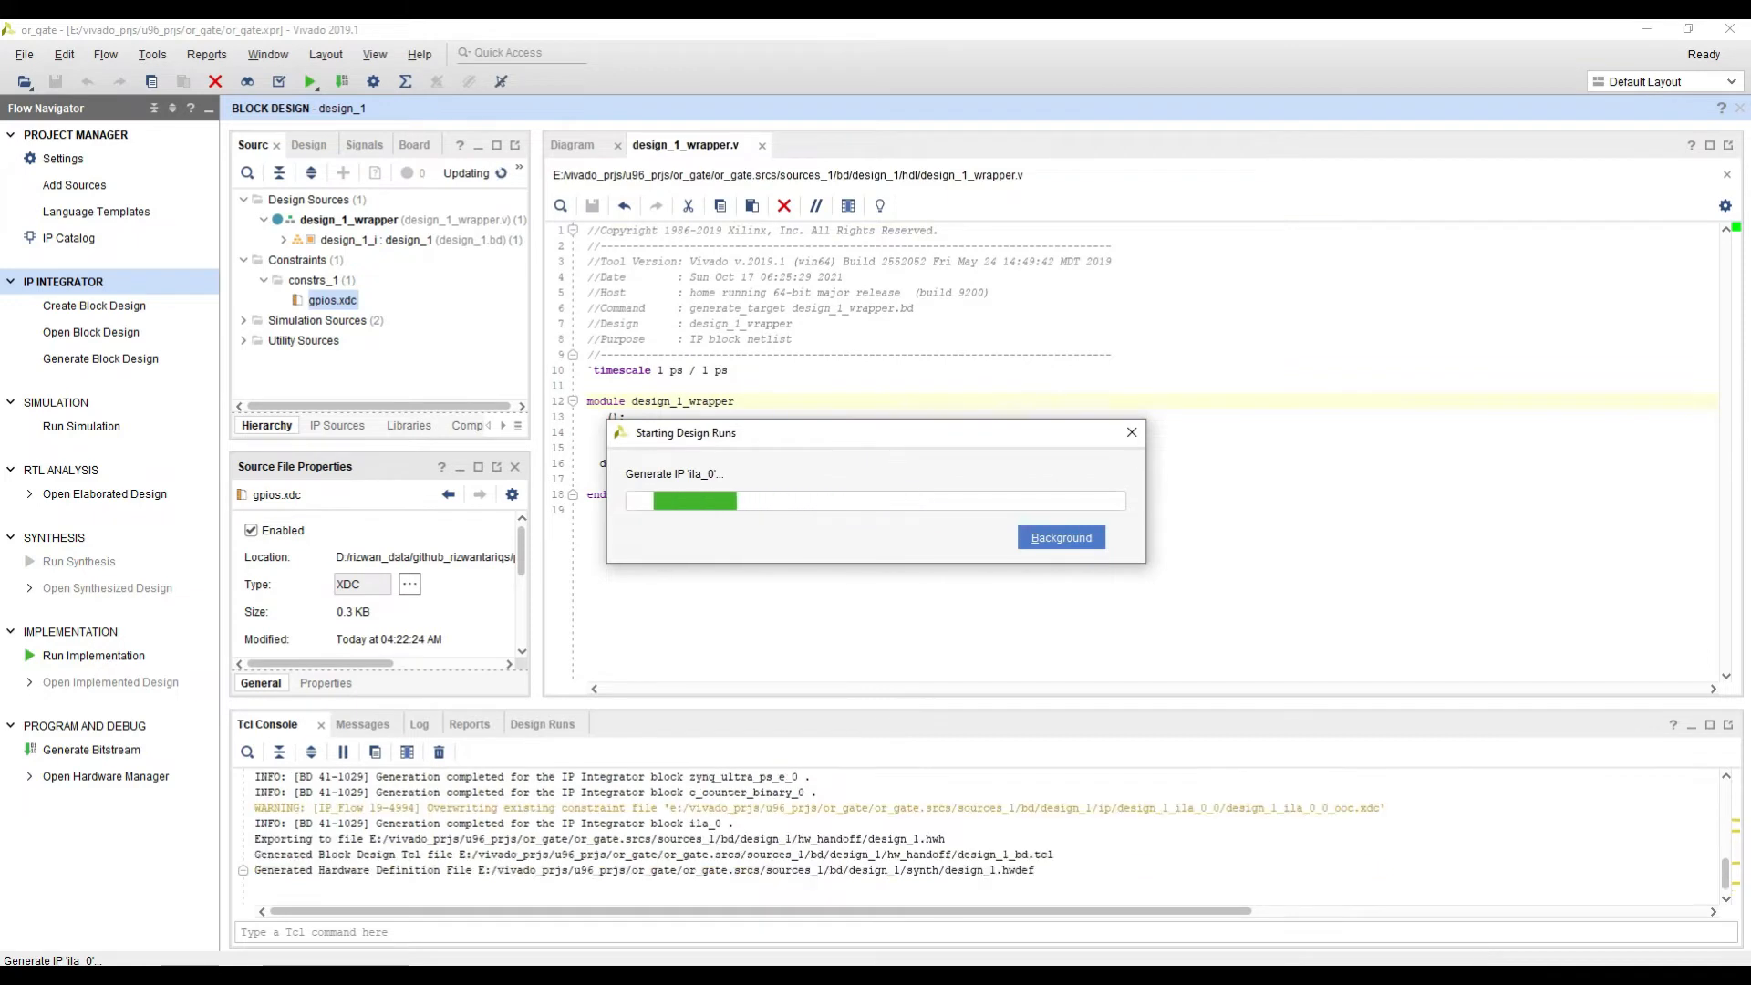
click(1503, 977)
click(1448, 915)
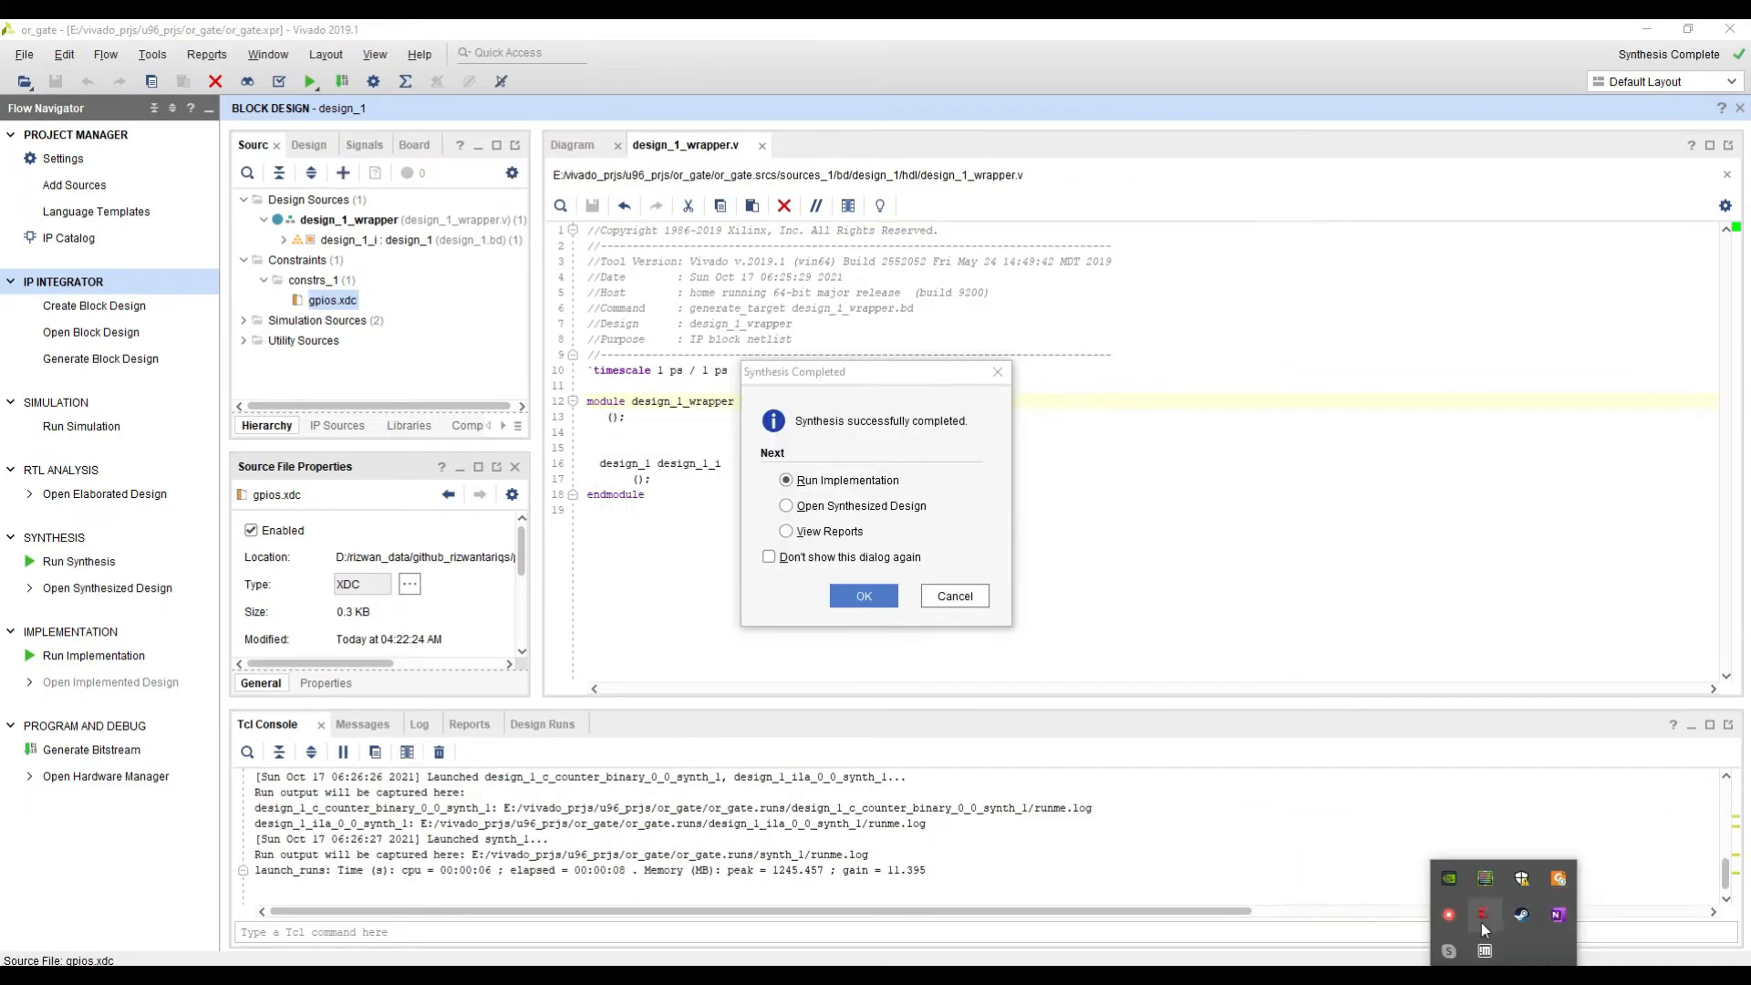
click(1413, 740)
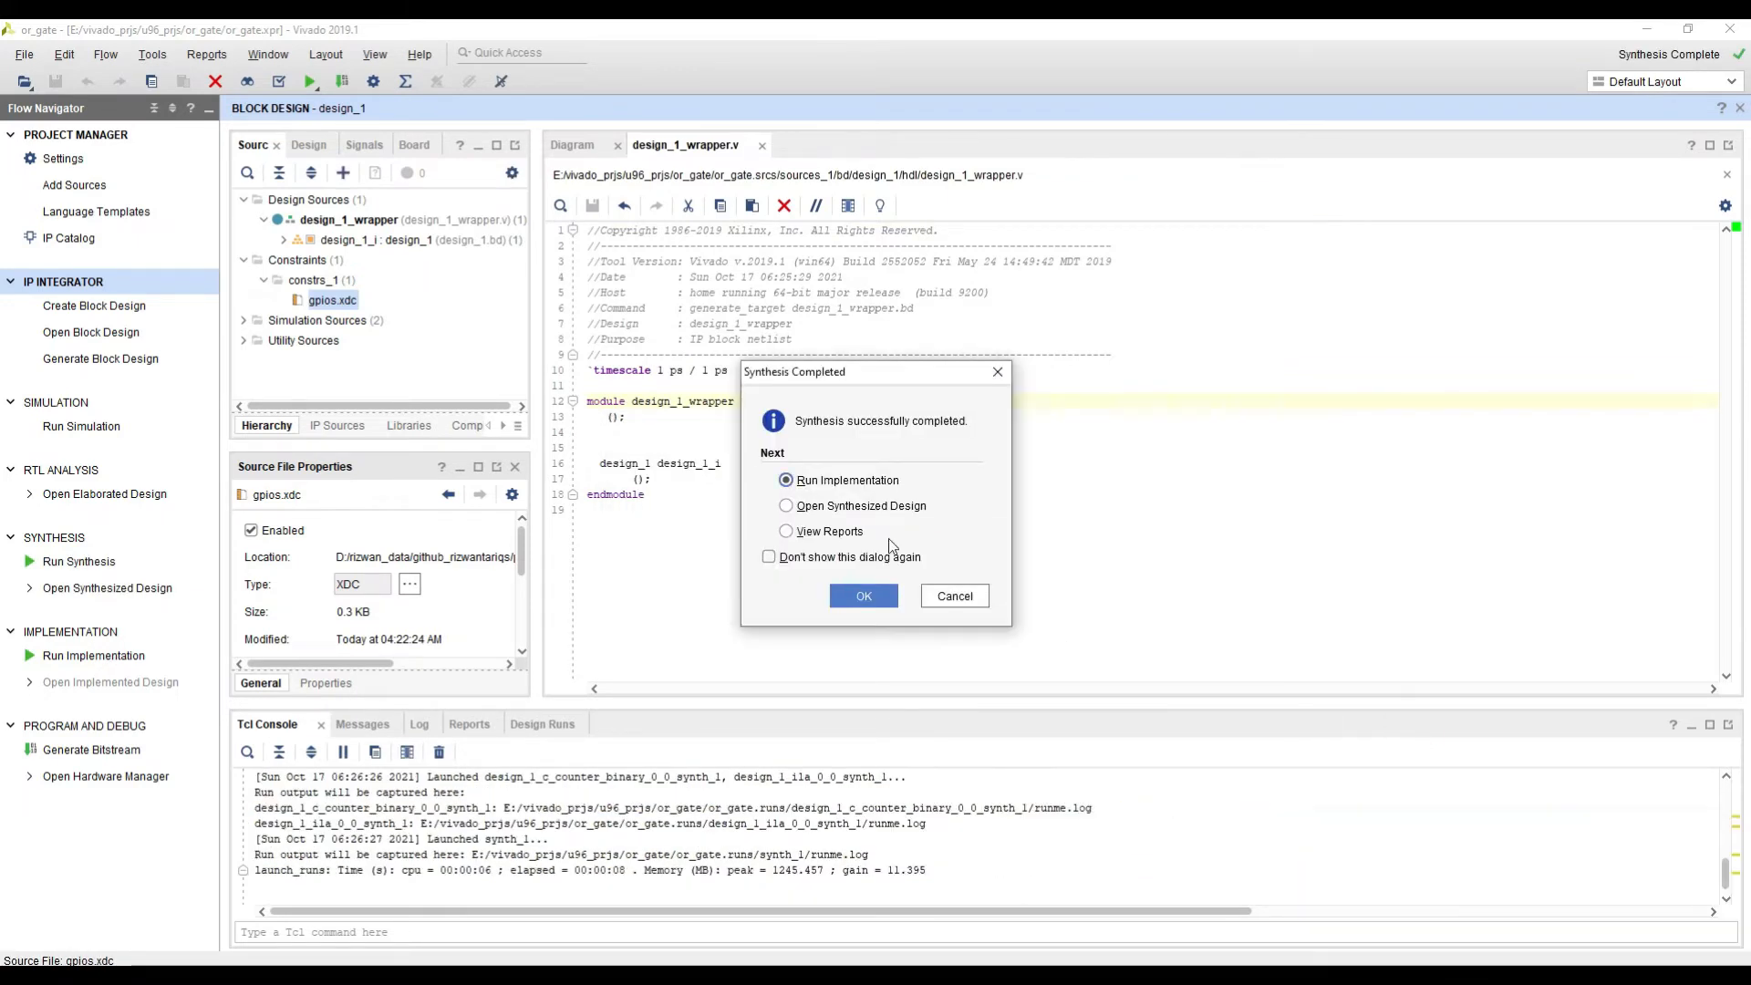
Step: Open the synthesized design from the synthesis completion options
click(871, 507)
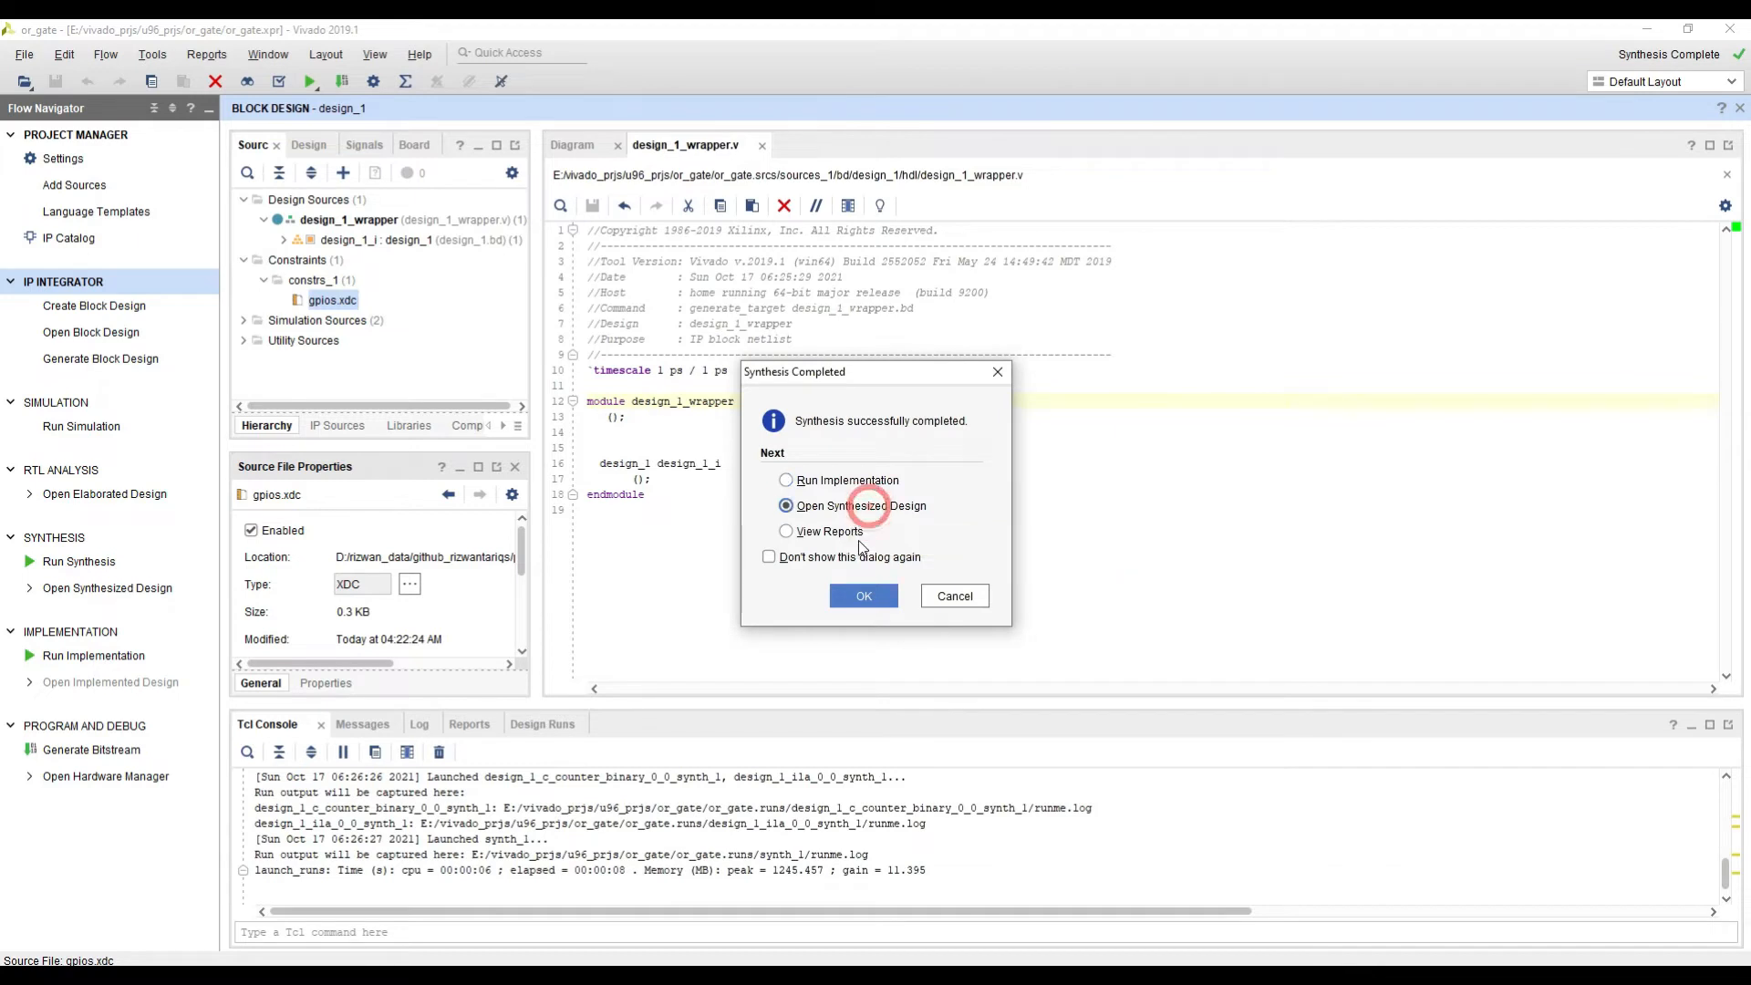
click(863, 596)
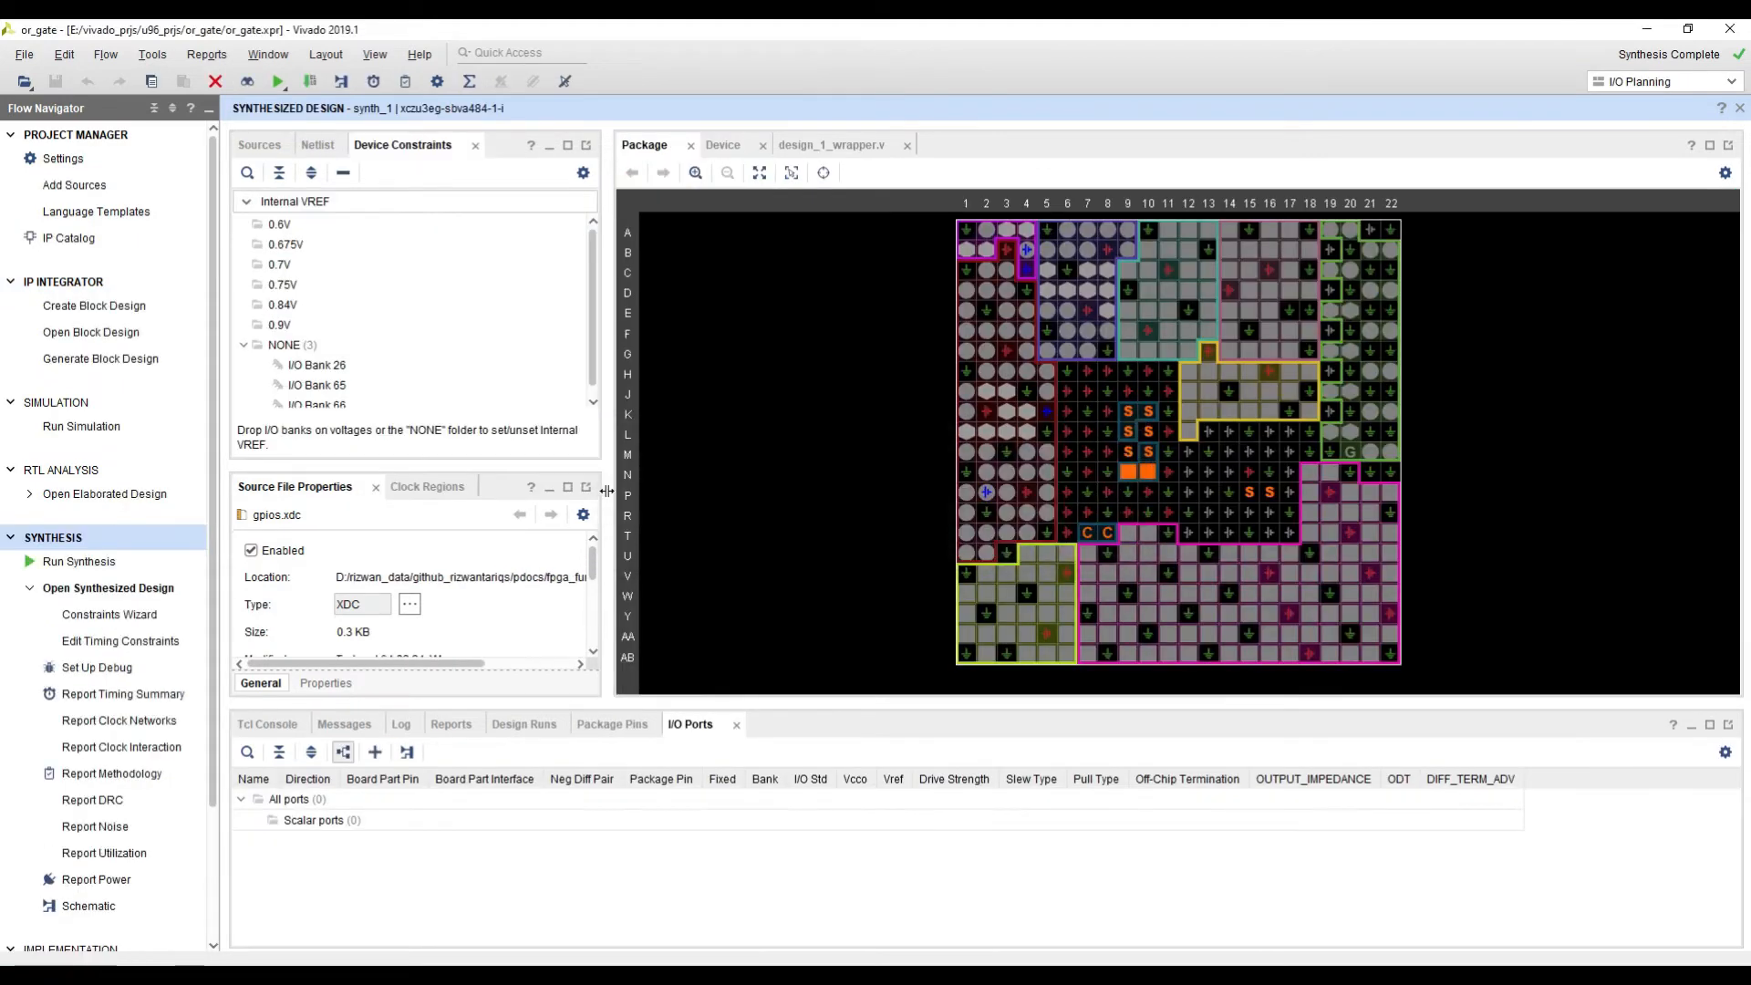
Step: Open the schematic of the synthesized design and expand the design_1_i block to show its internal cells
drag(607, 491, 478, 536)
scroll(108, 878, down, 3)
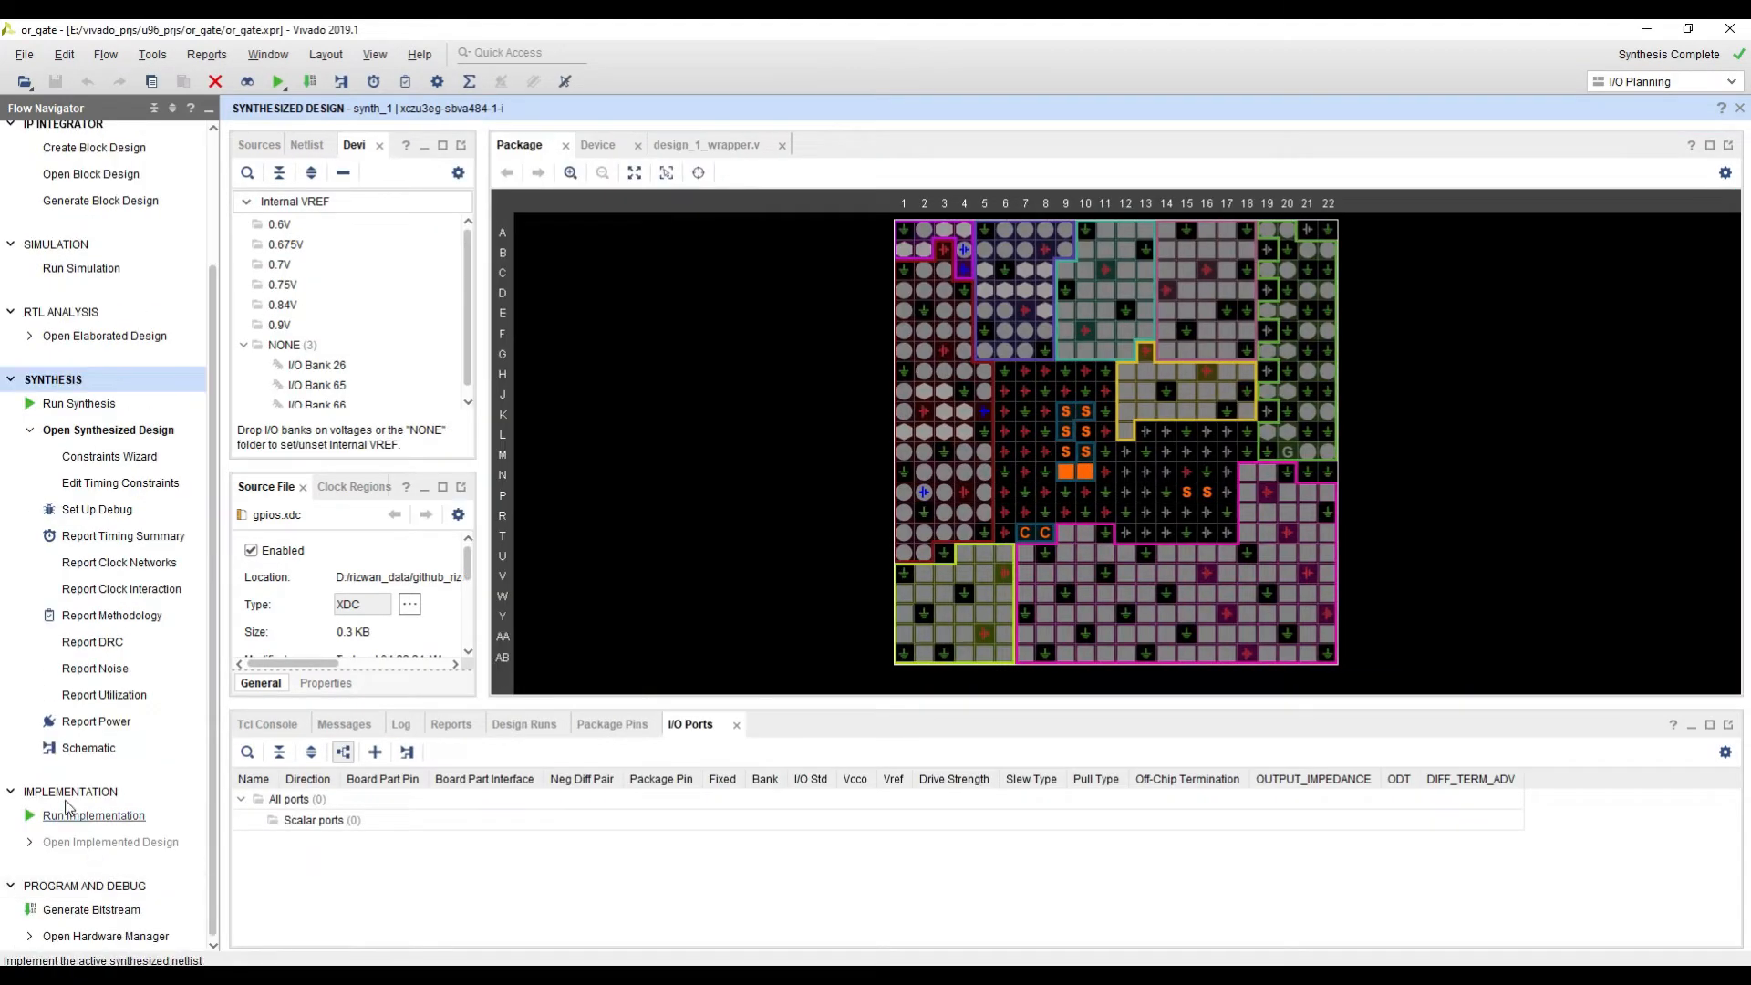
click(89, 748)
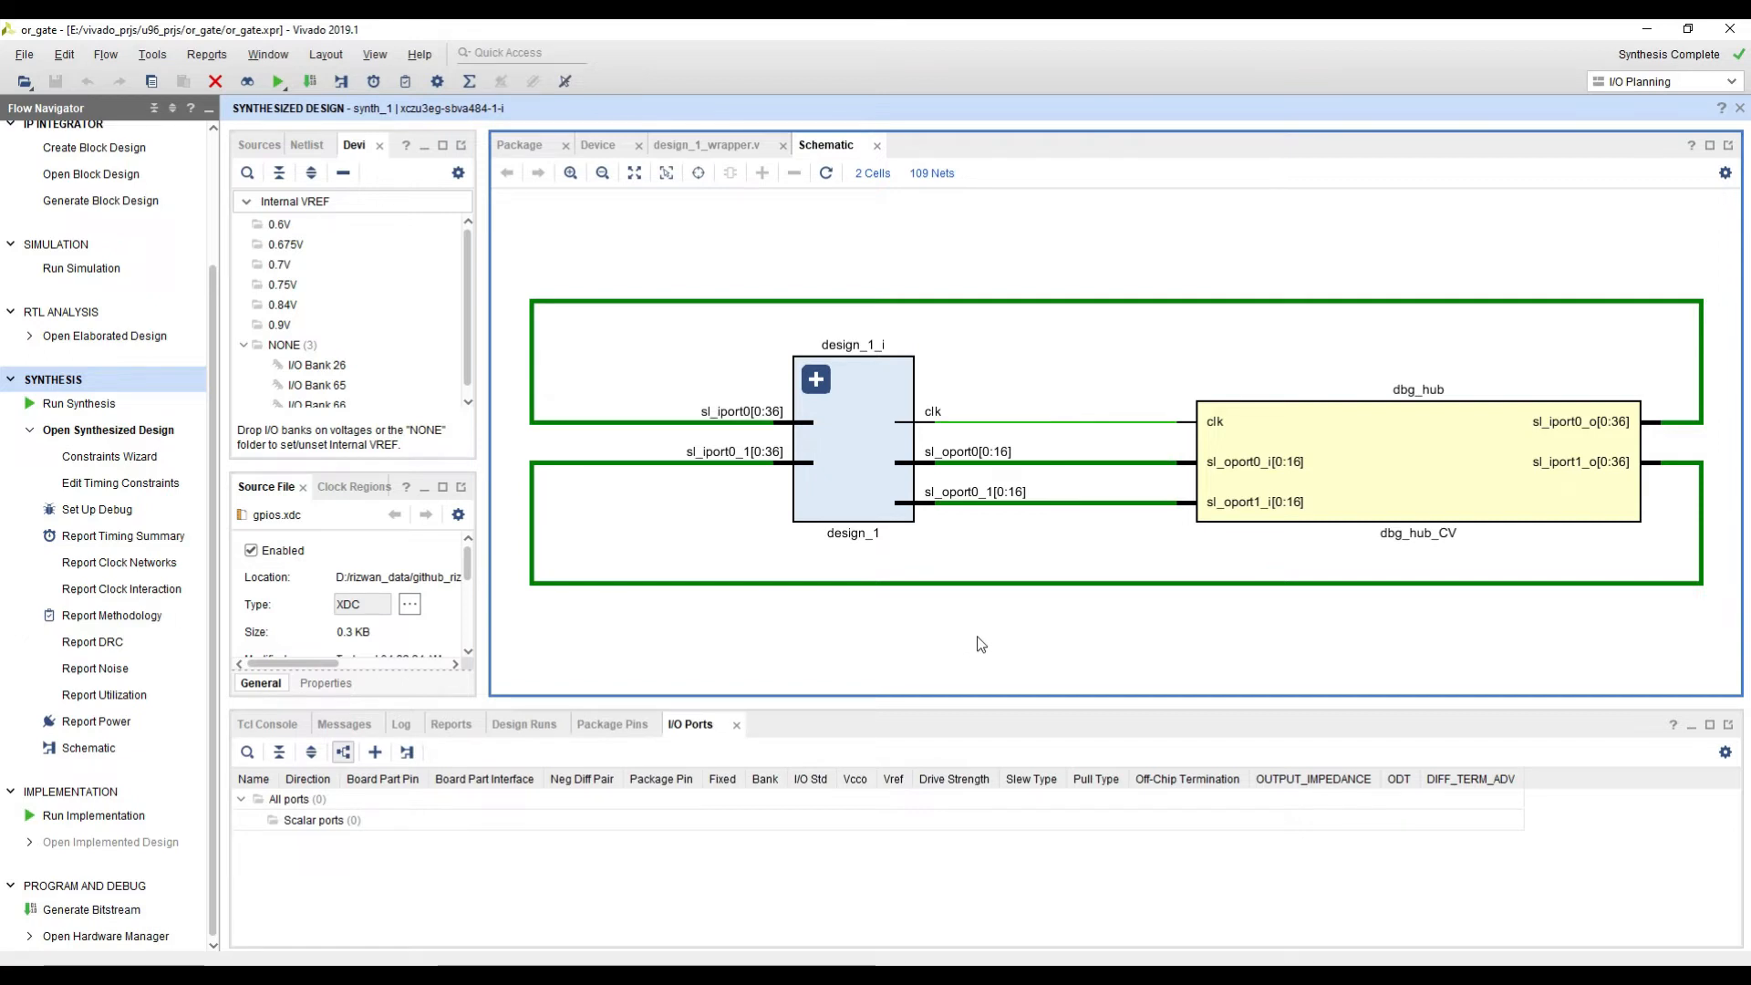
scroll(980, 644, down, 1)
middle_drag(1035, 657, 969, 559)
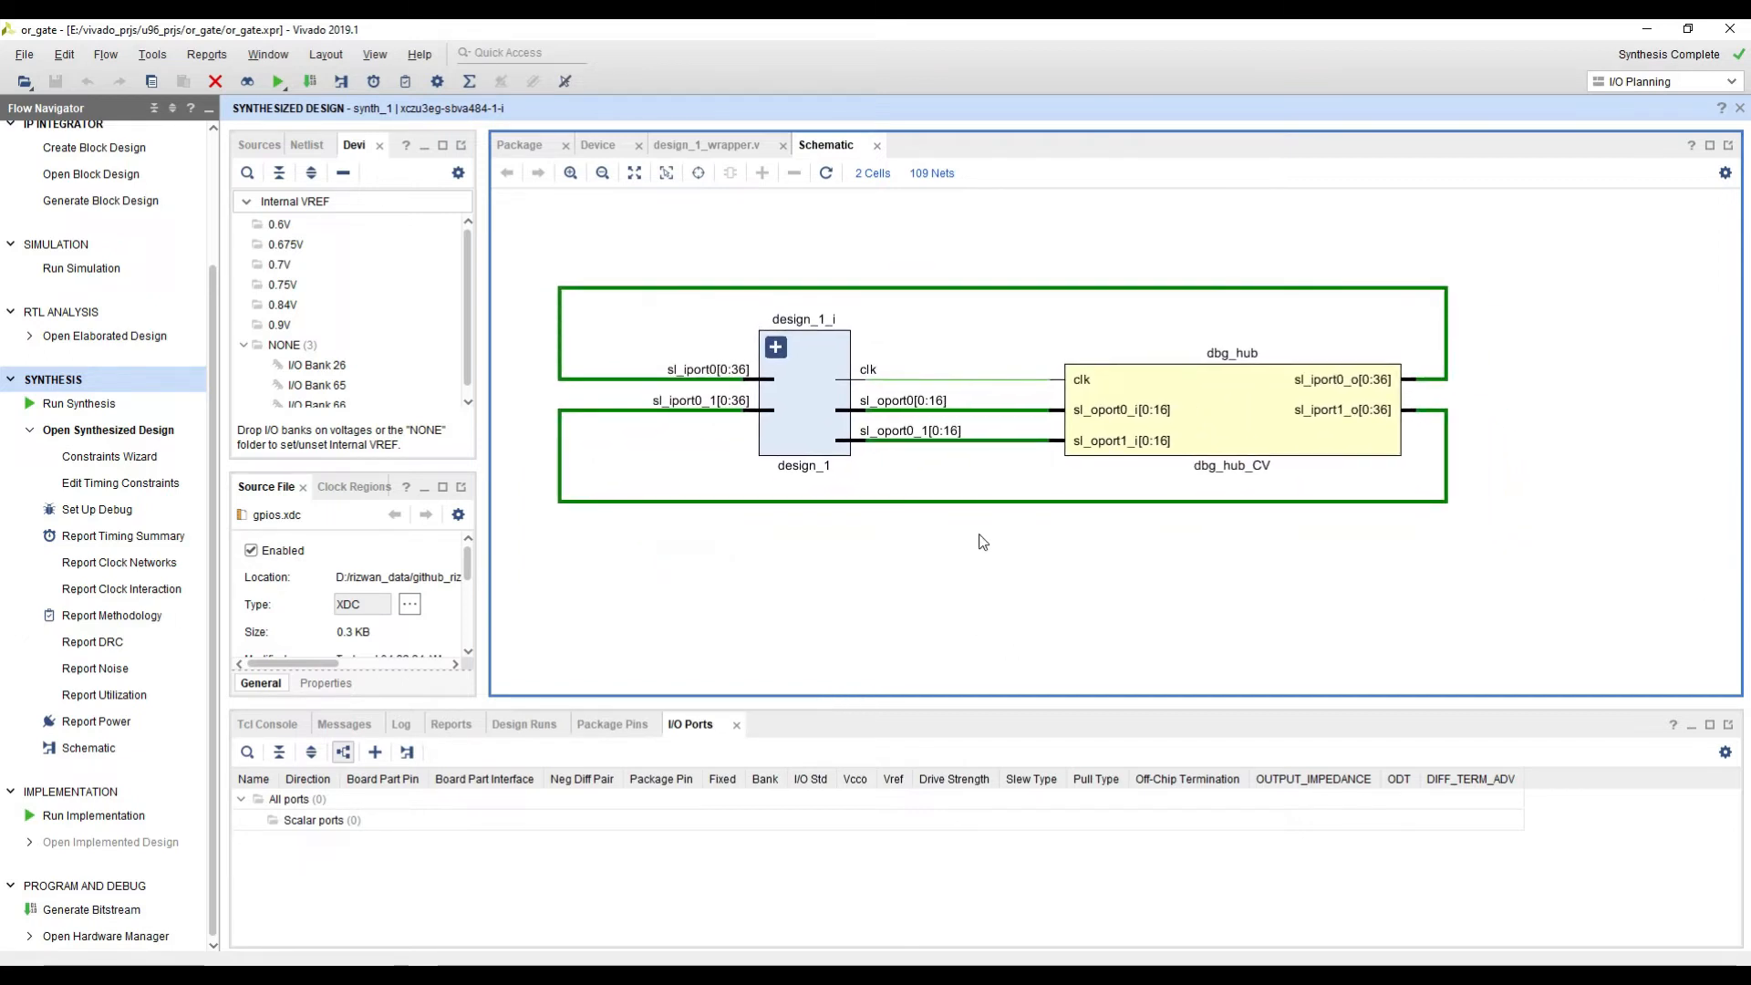
click(776, 348)
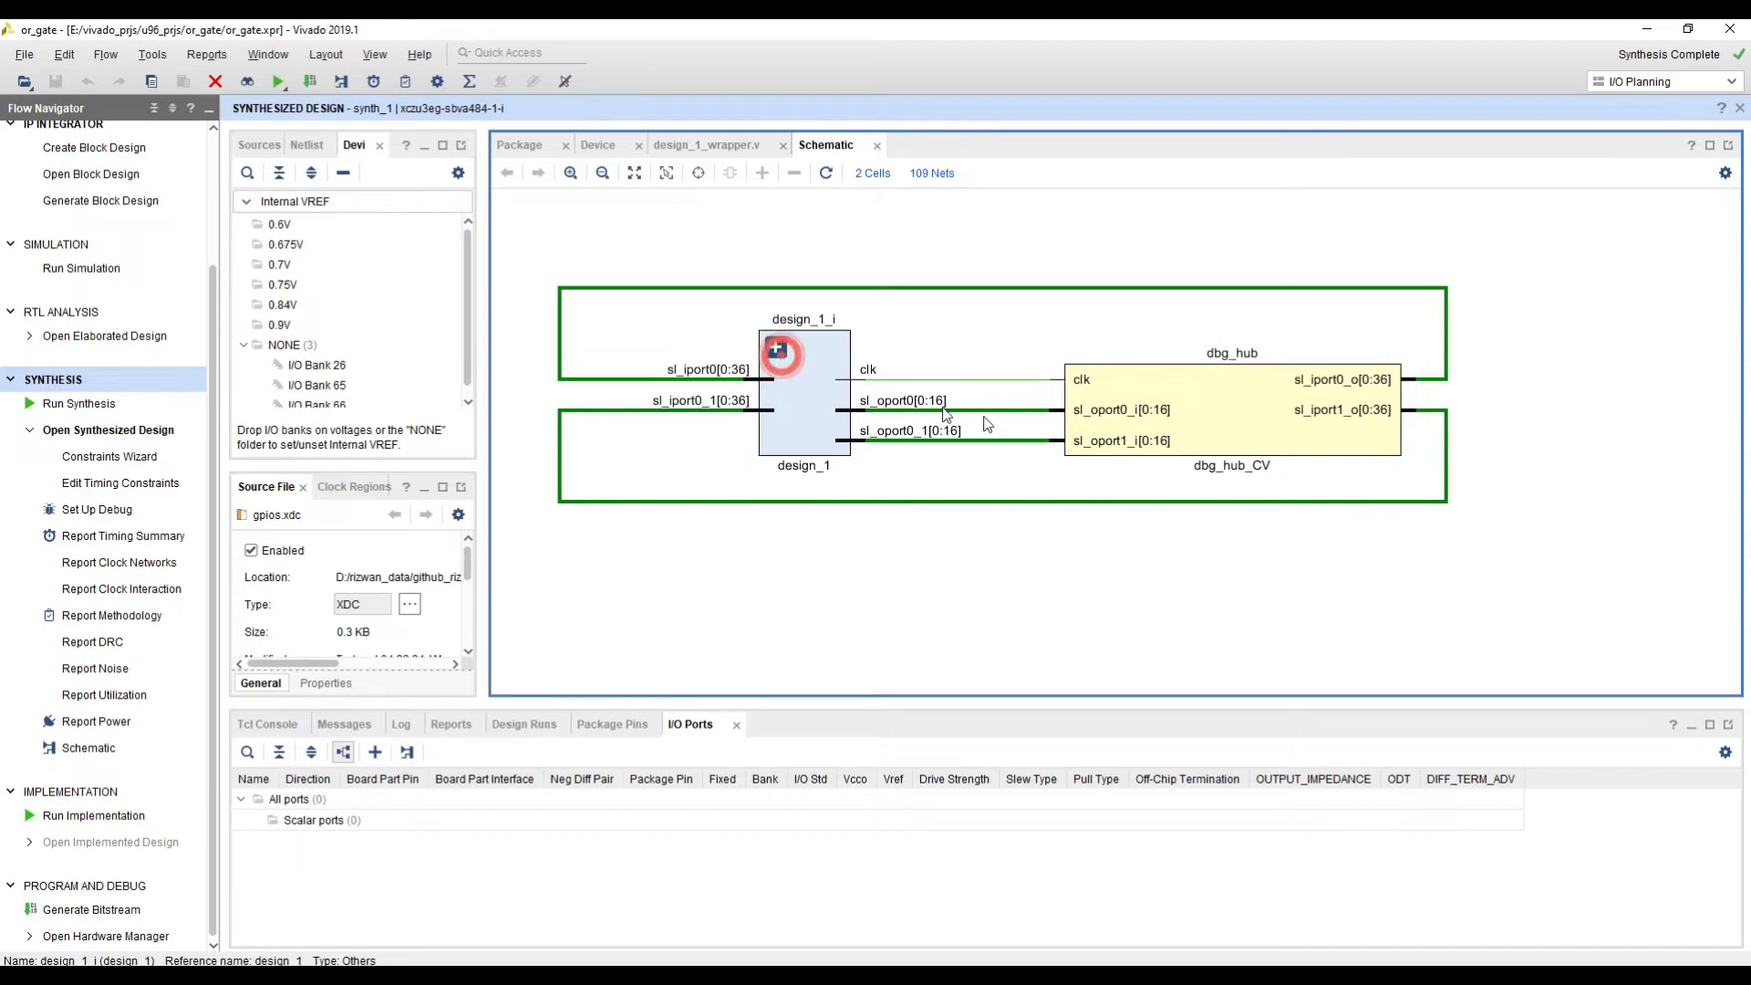
scroll(875, 351, down, 1)
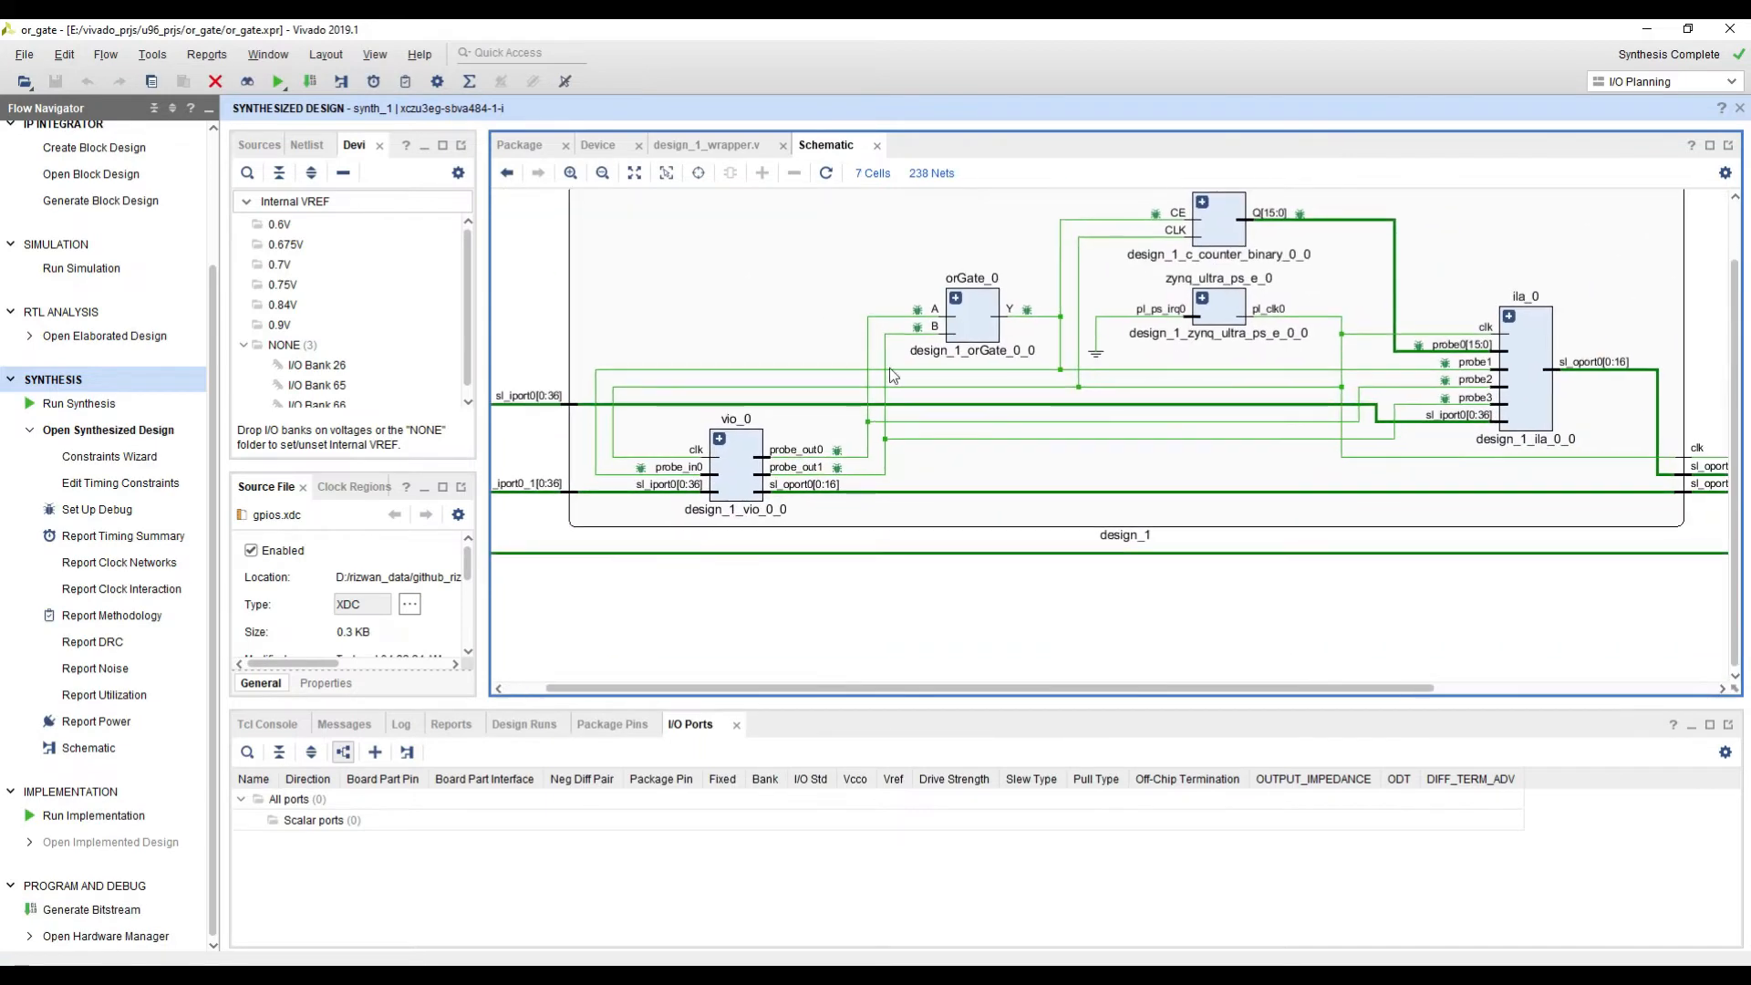
scroll(889, 369, down, 1)
scroll(1206, 401, down, 1)
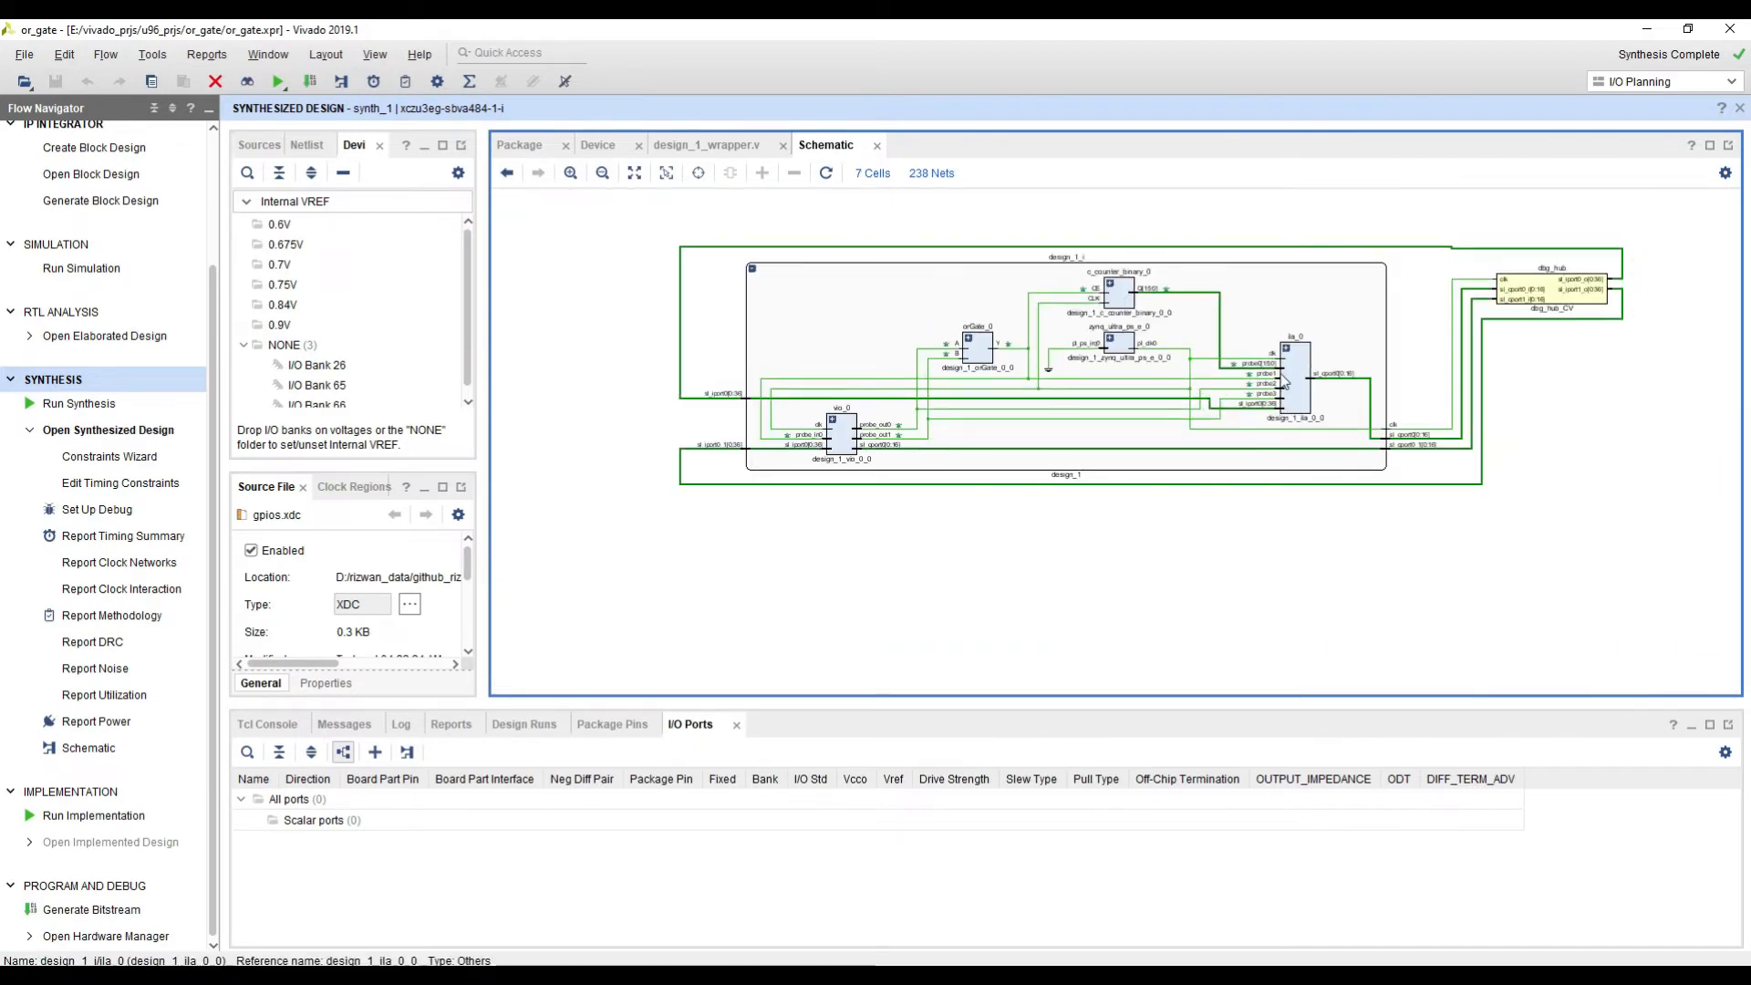
Step: Inspect the nets feeding probe0 through probe3 of the ila_0 cell in the schematic
scroll(1206, 401, up, 3)
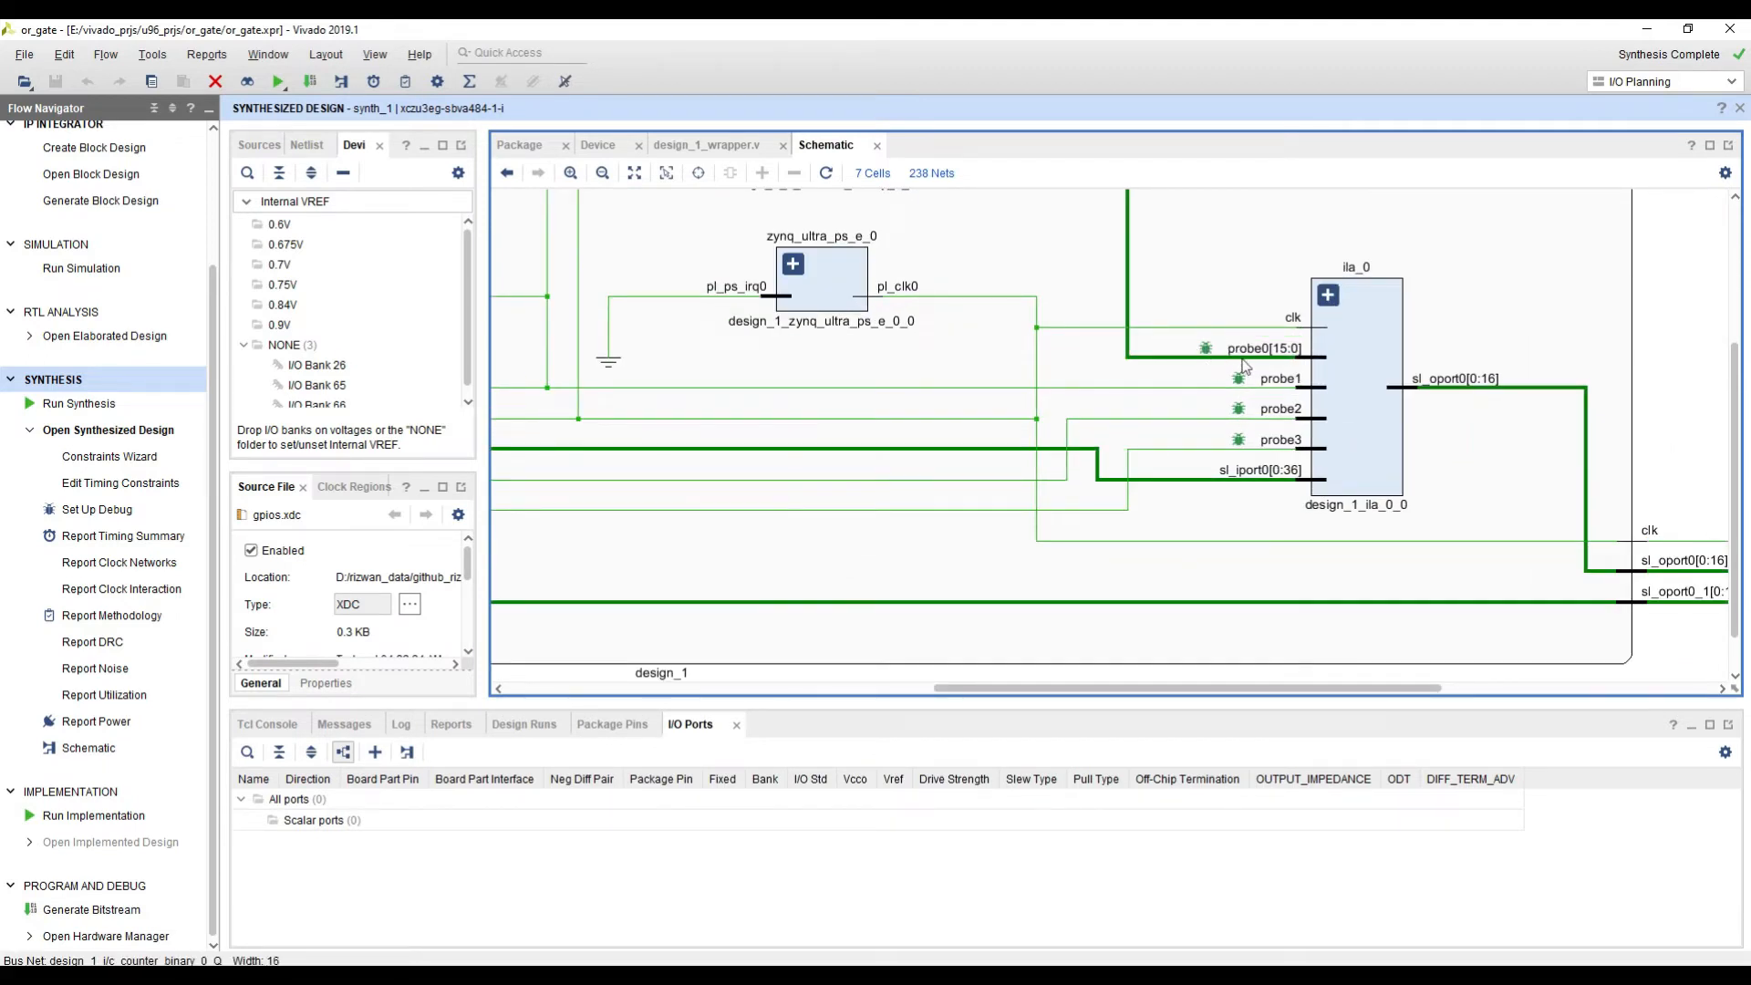
click(1199, 352)
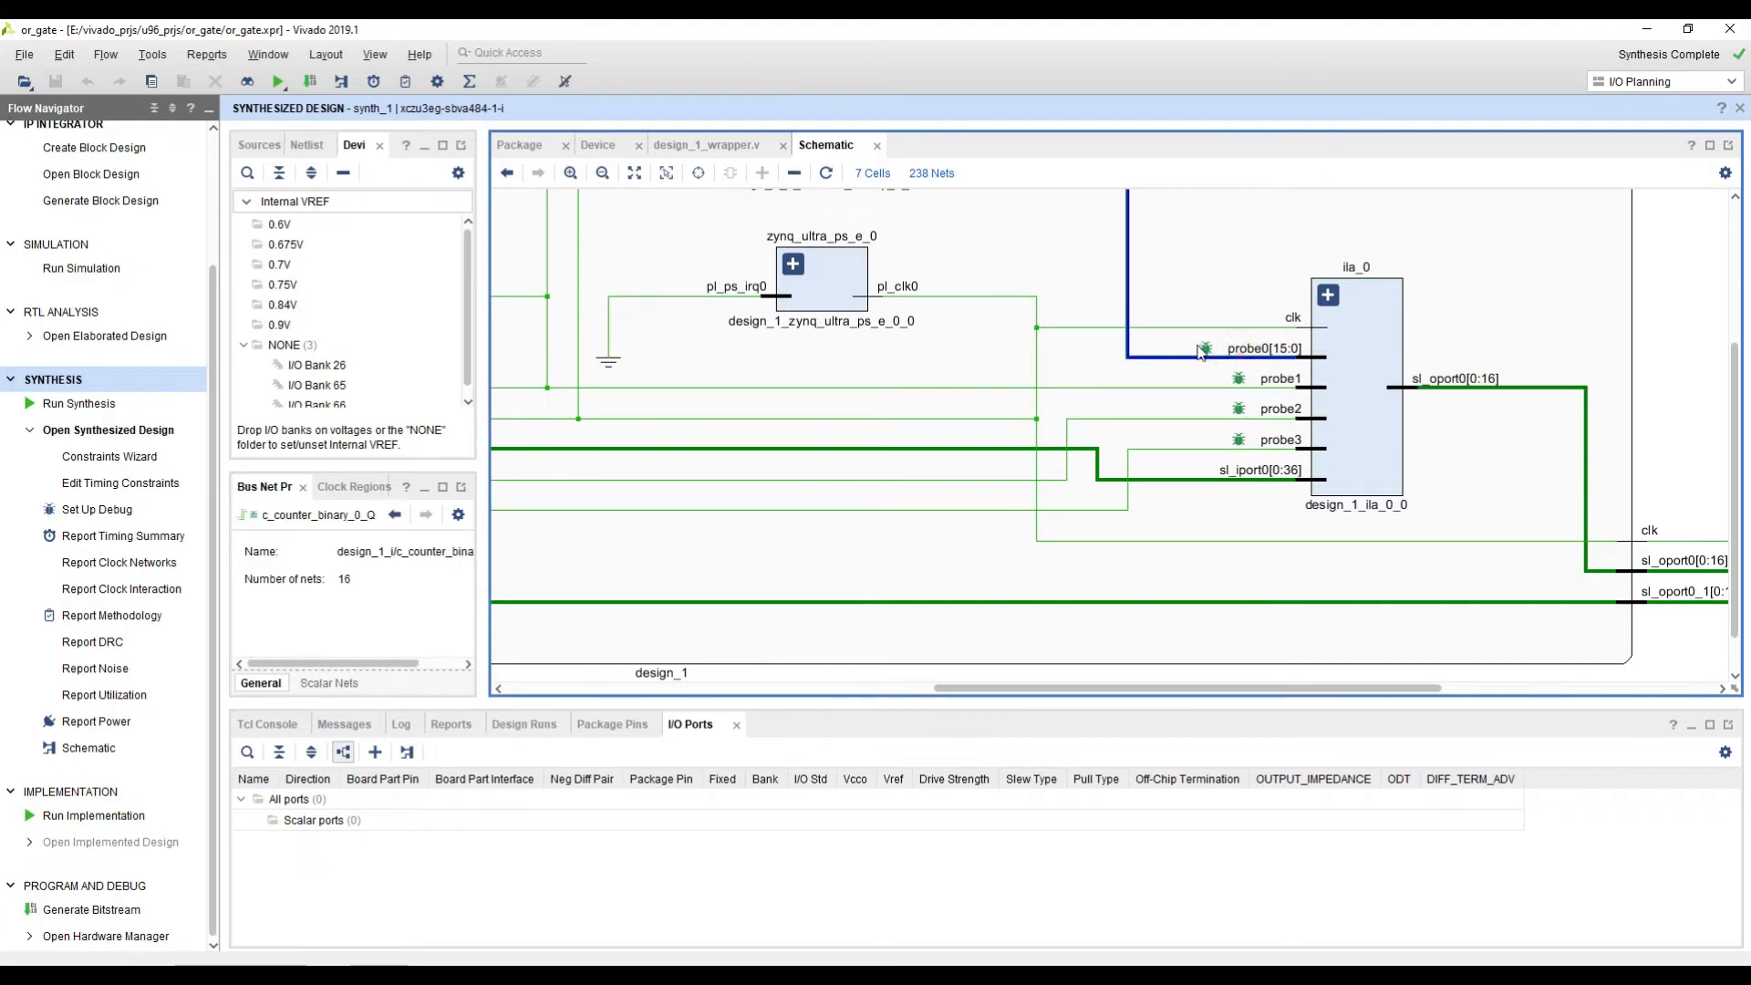
click(1233, 388)
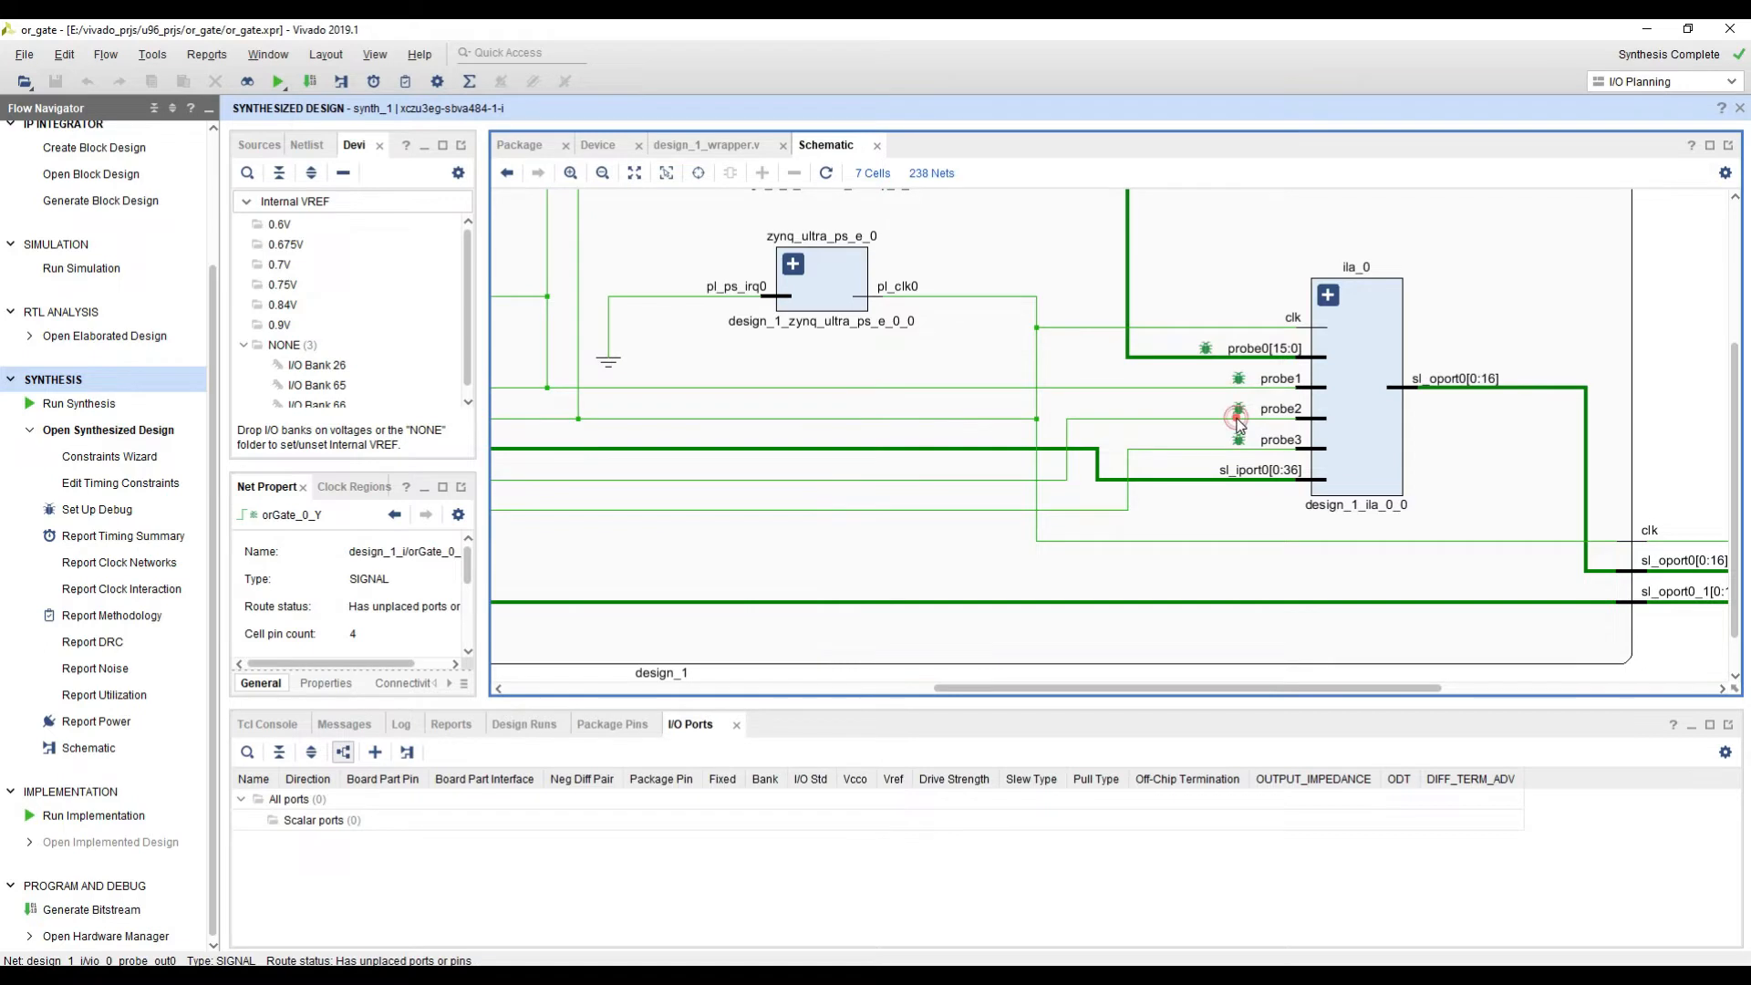
click(1236, 419)
click(1234, 447)
scroll(1233, 449, down, 1)
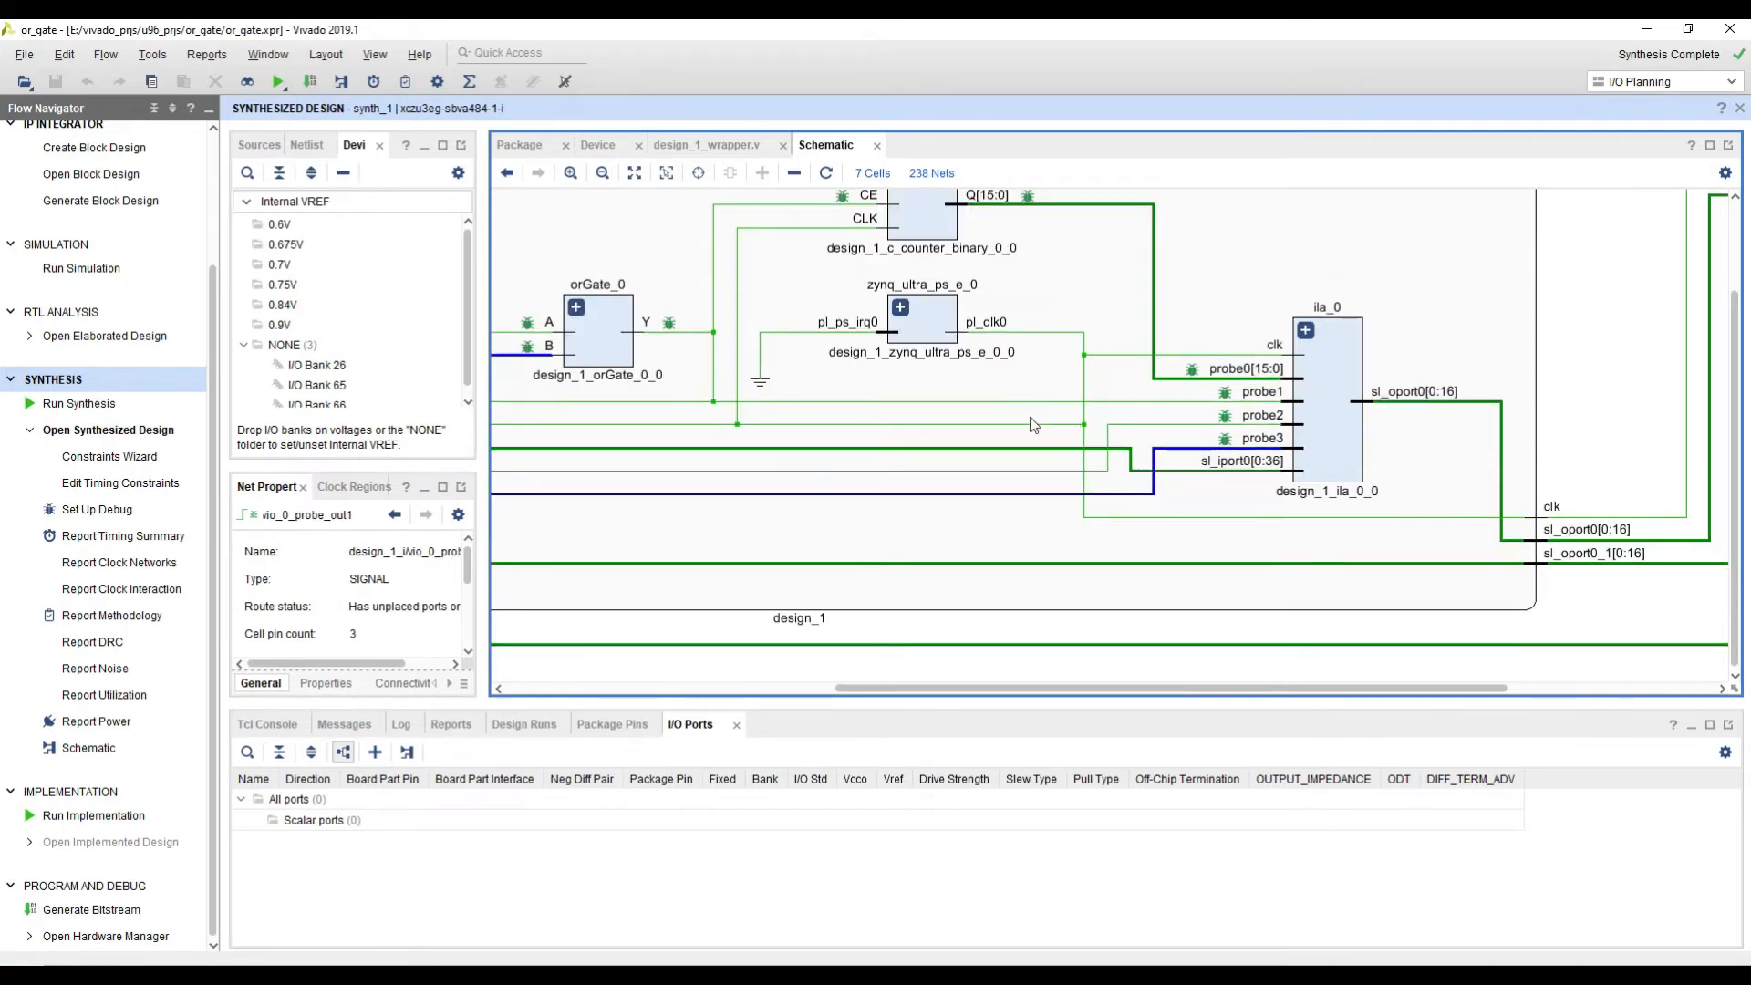
middle_drag(1032, 420, 1158, 439)
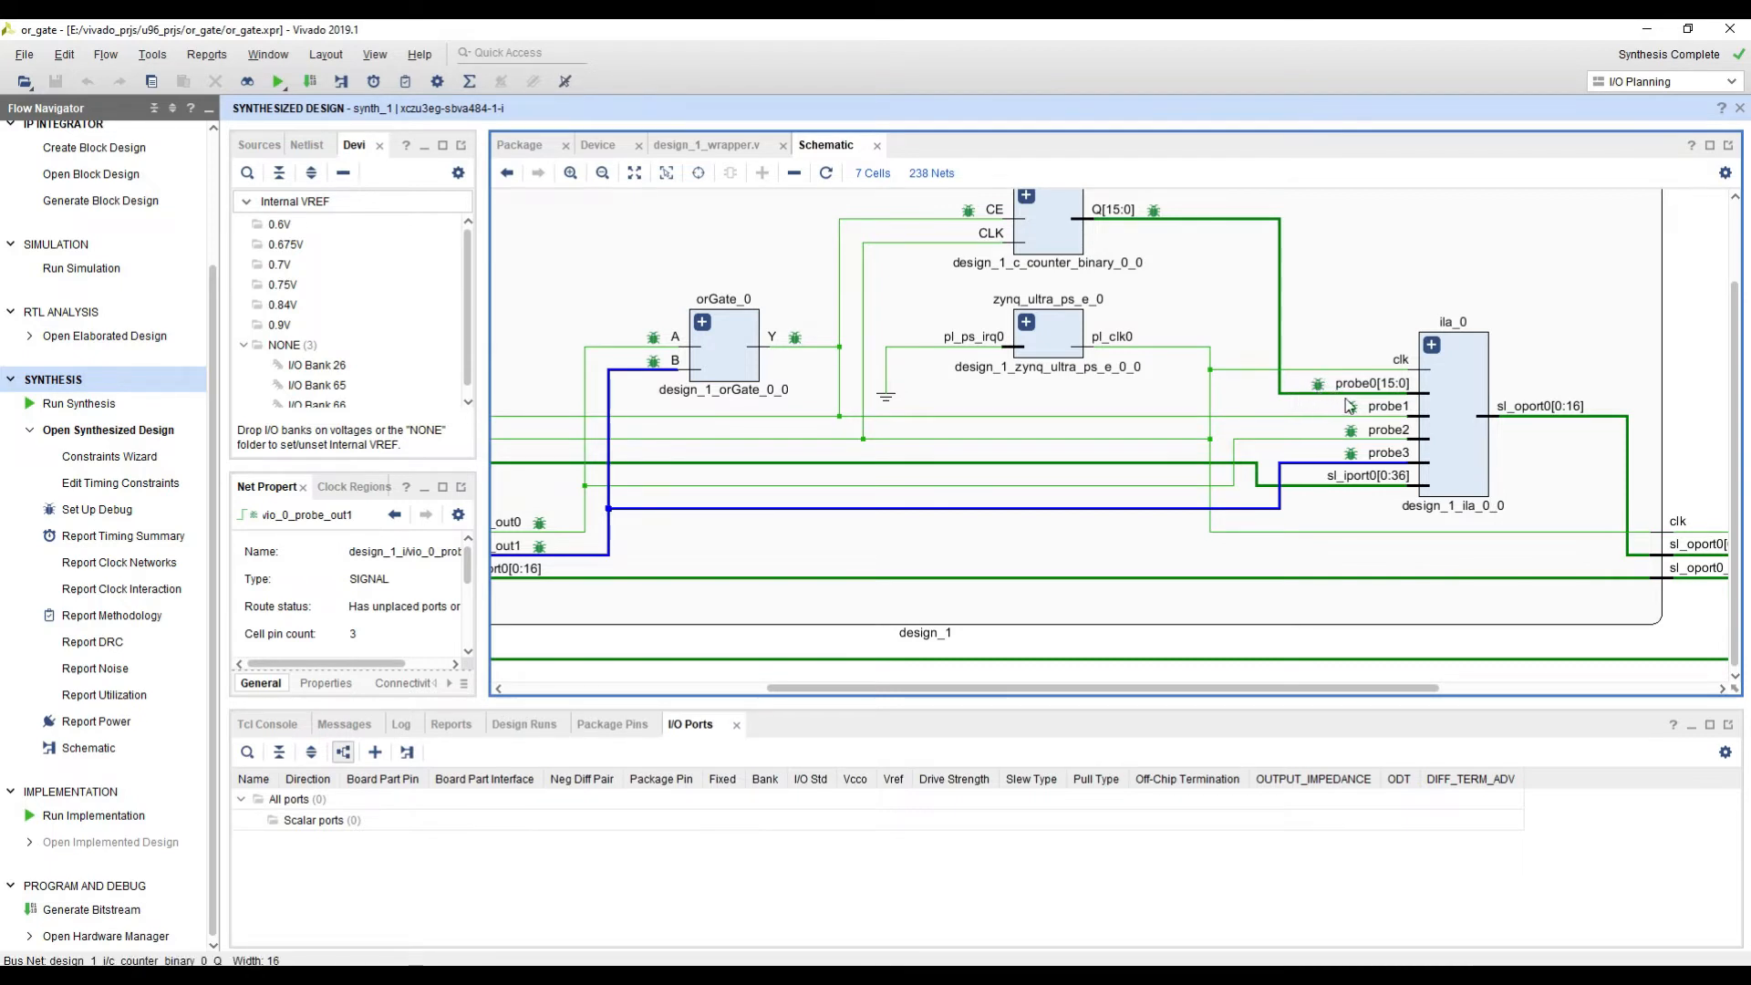
Step: Trace the clk net from design_1_i to the debug hub, then inspect the dbg_hub and ila_0 cells
scroll(1352, 461, down, 1)
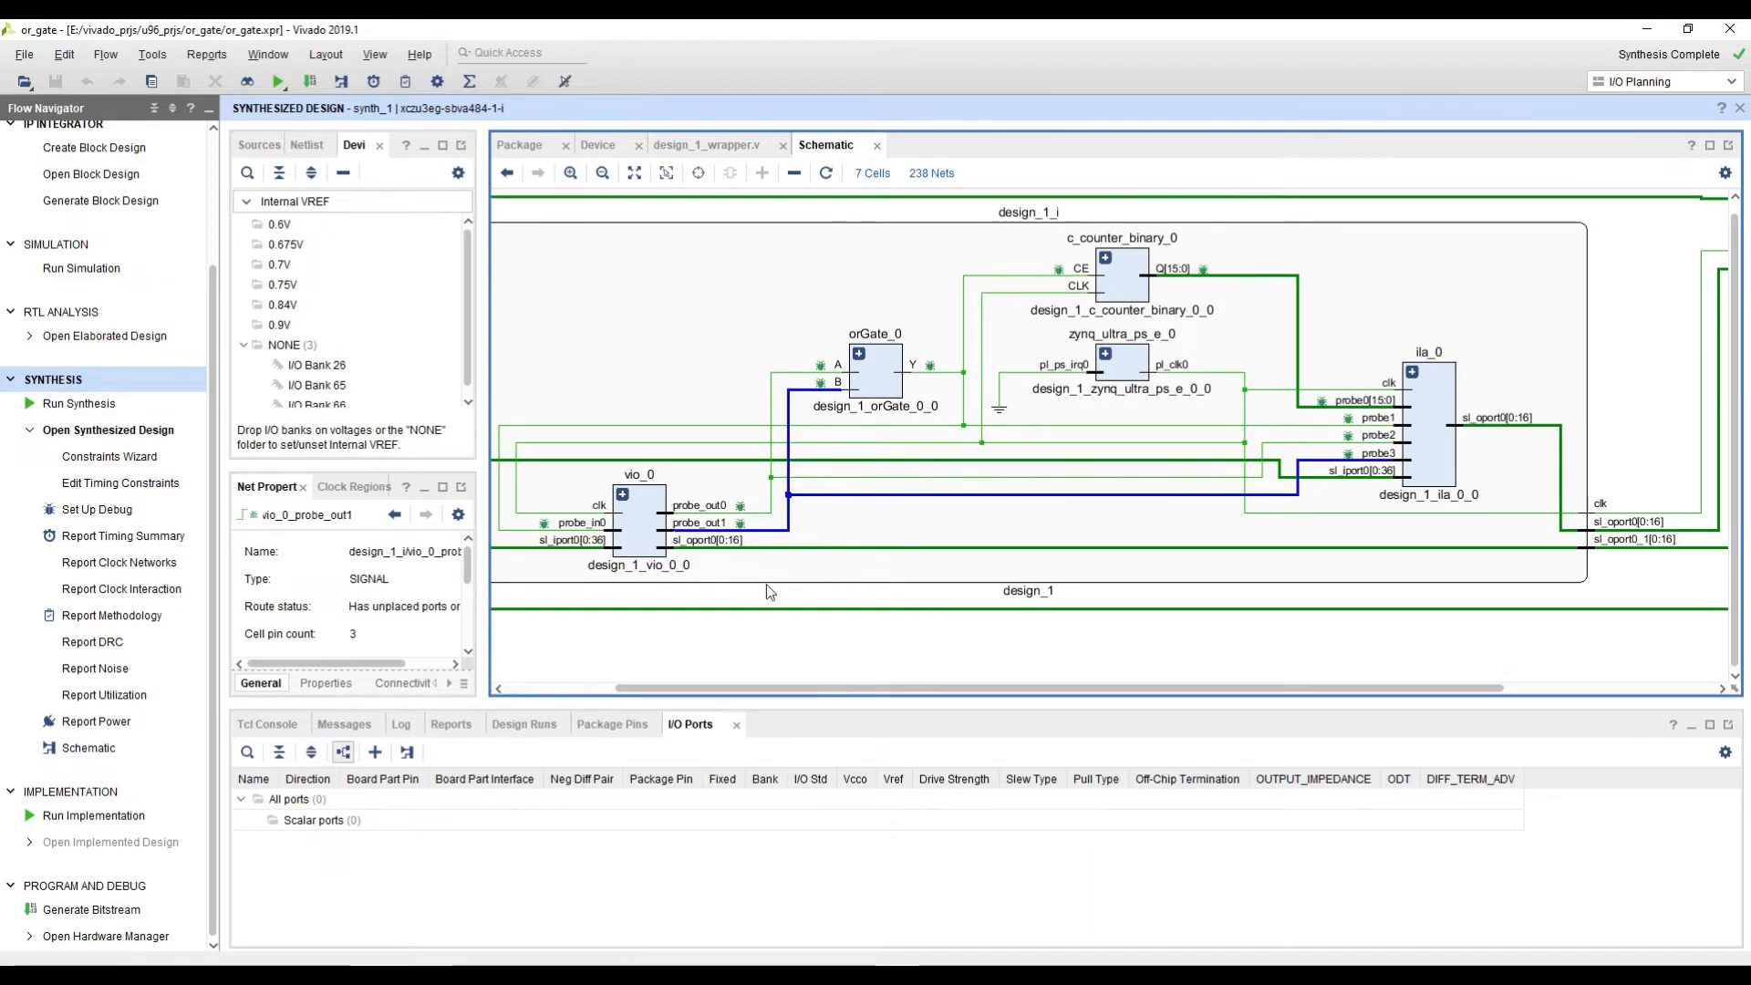
scroll(1071, 565, down, 1)
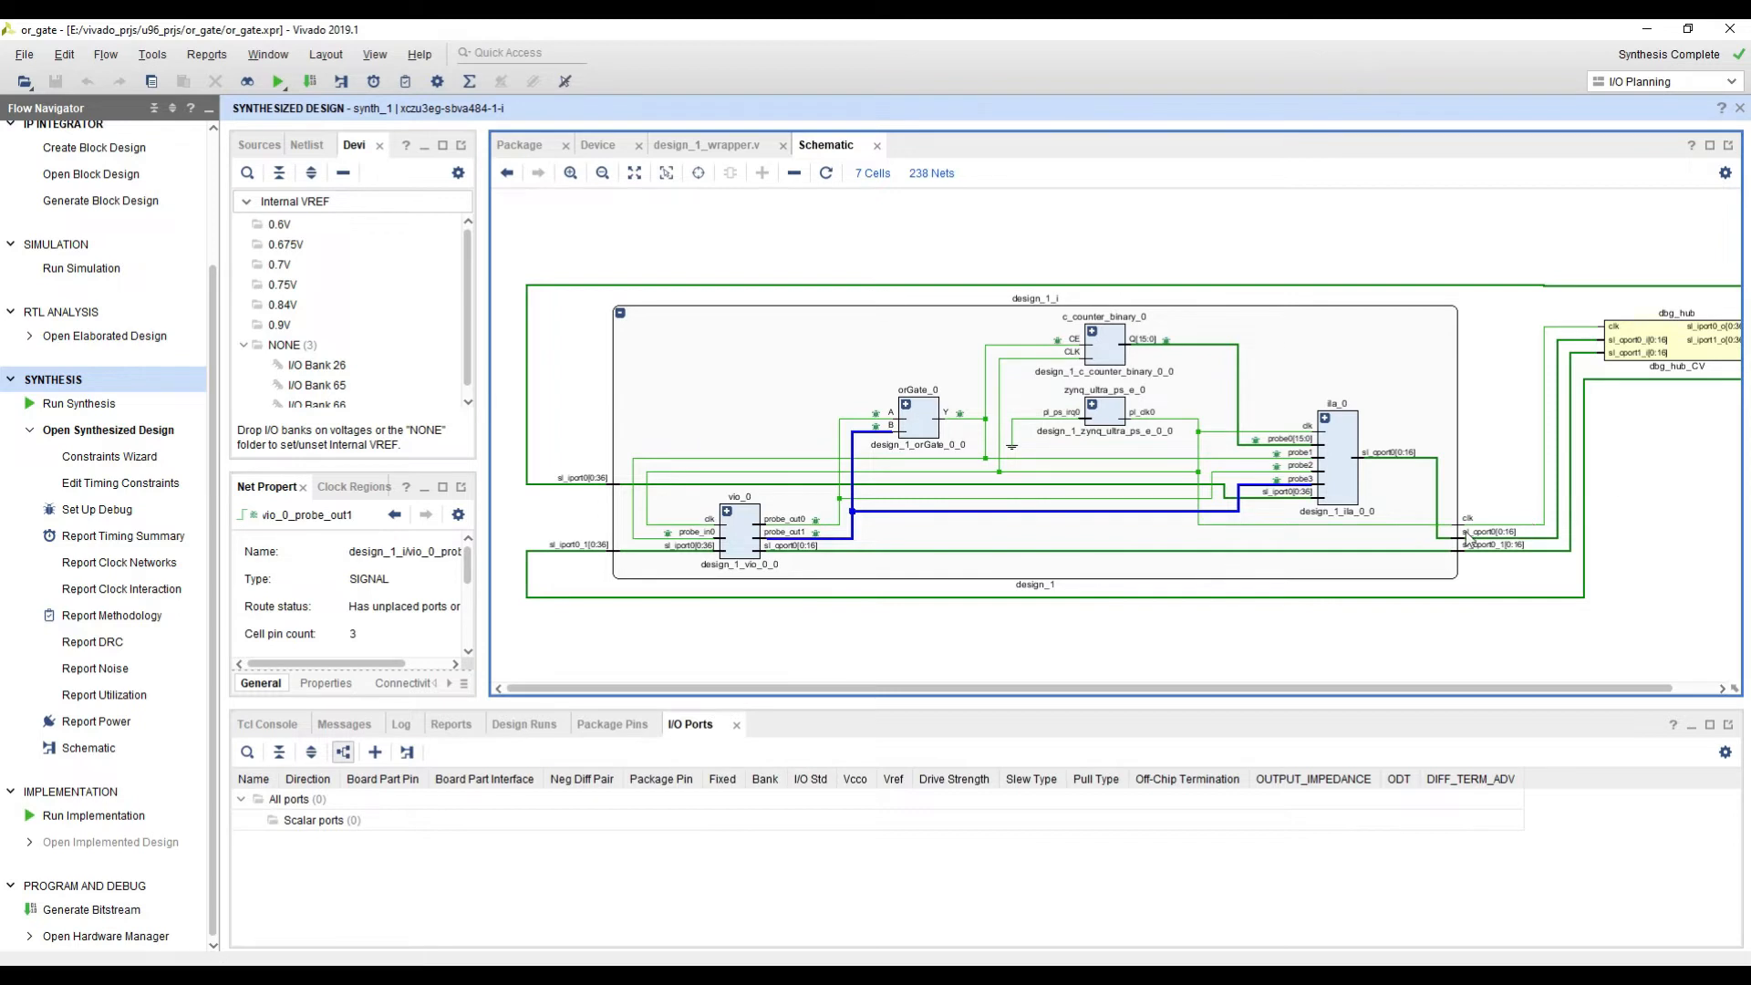
scroll(1495, 526, up, 1)
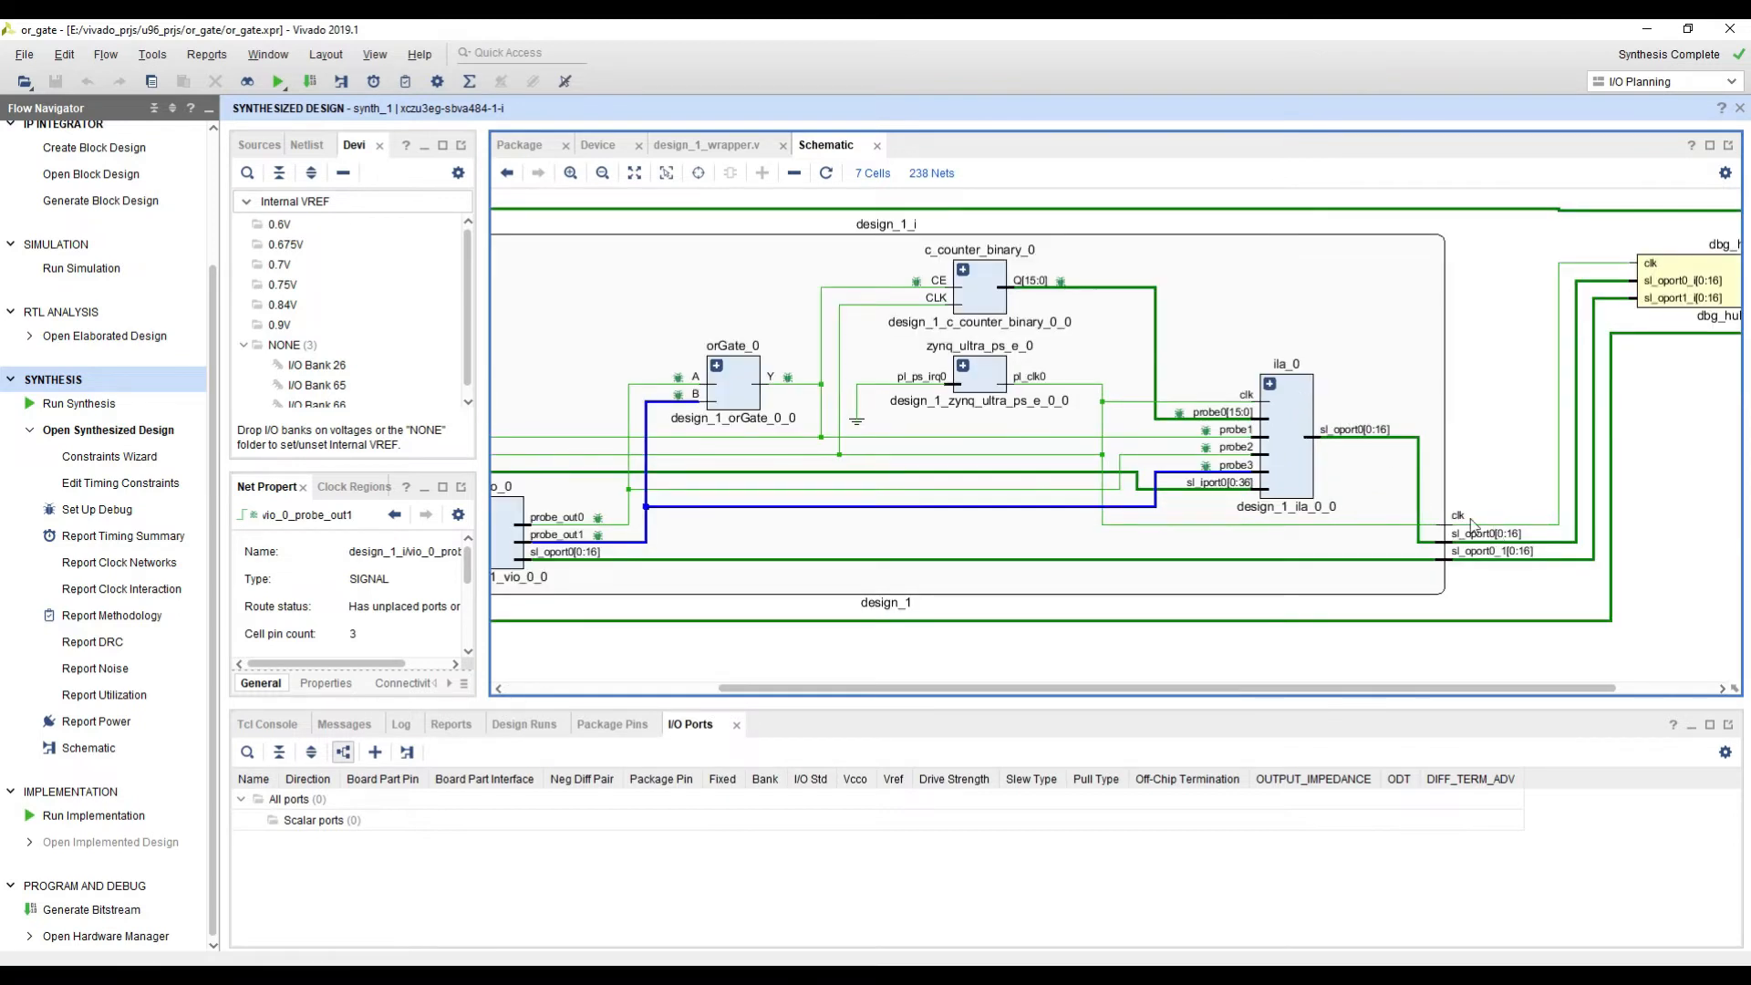
click(1523, 524)
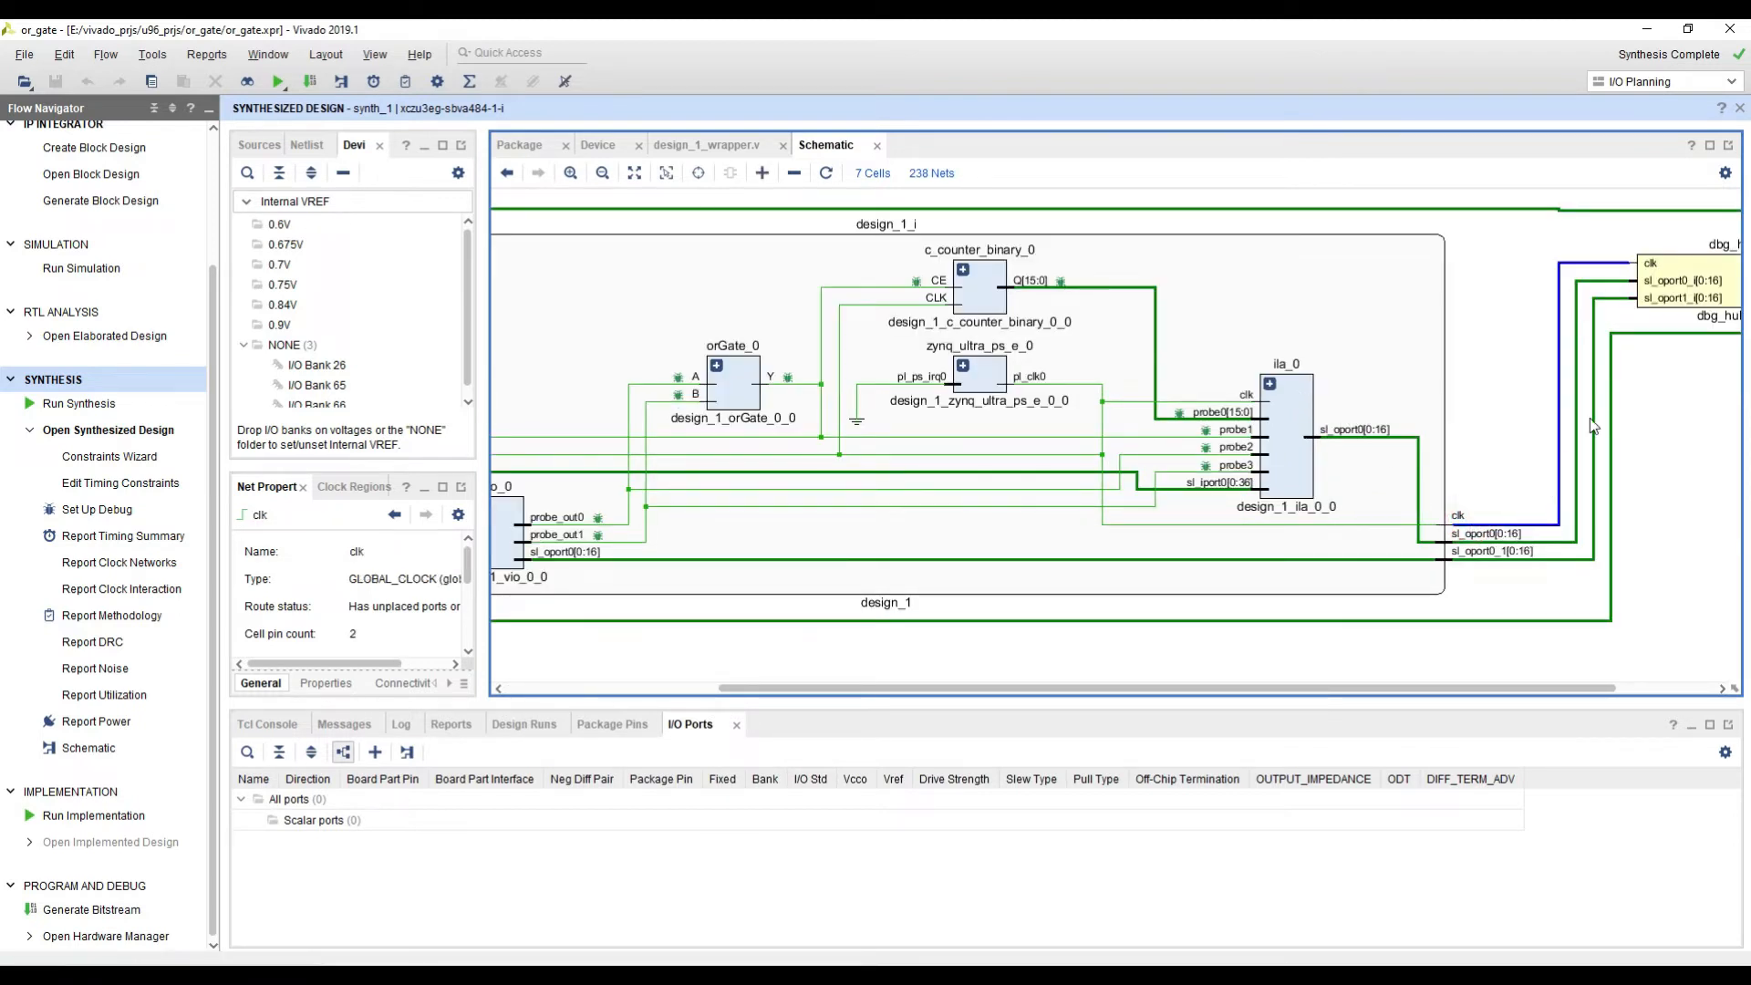
scroll(1585, 406, down, 2)
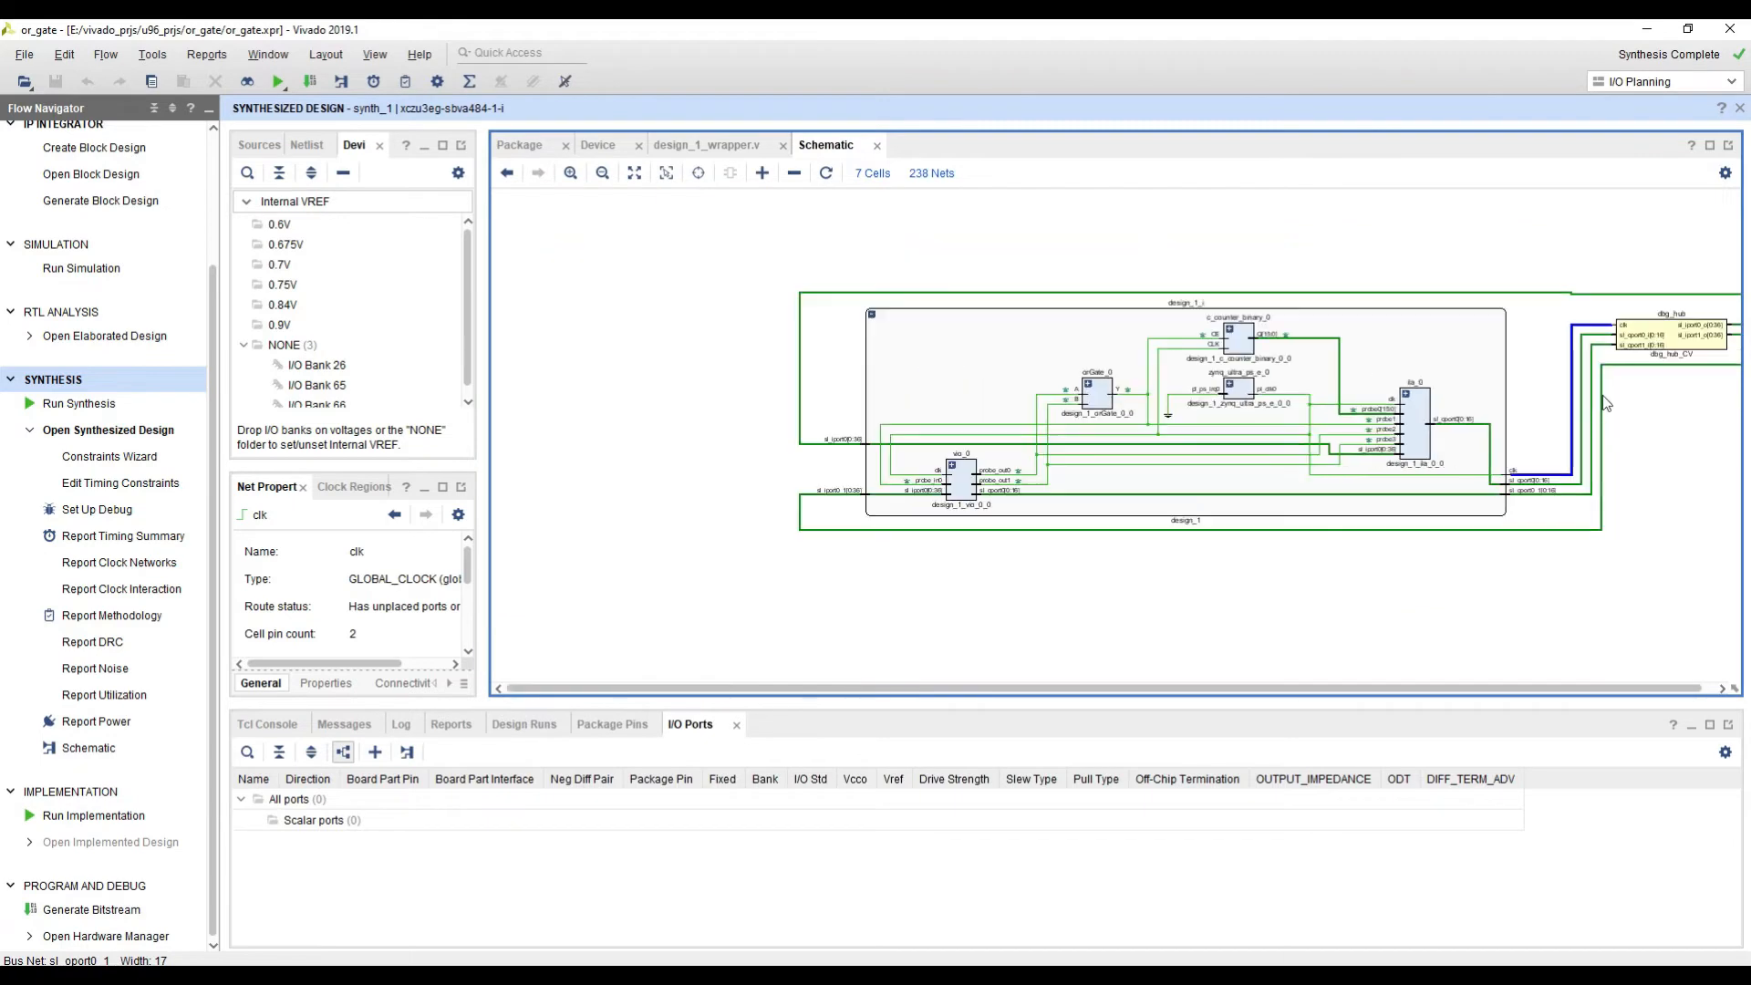
click(1677, 326)
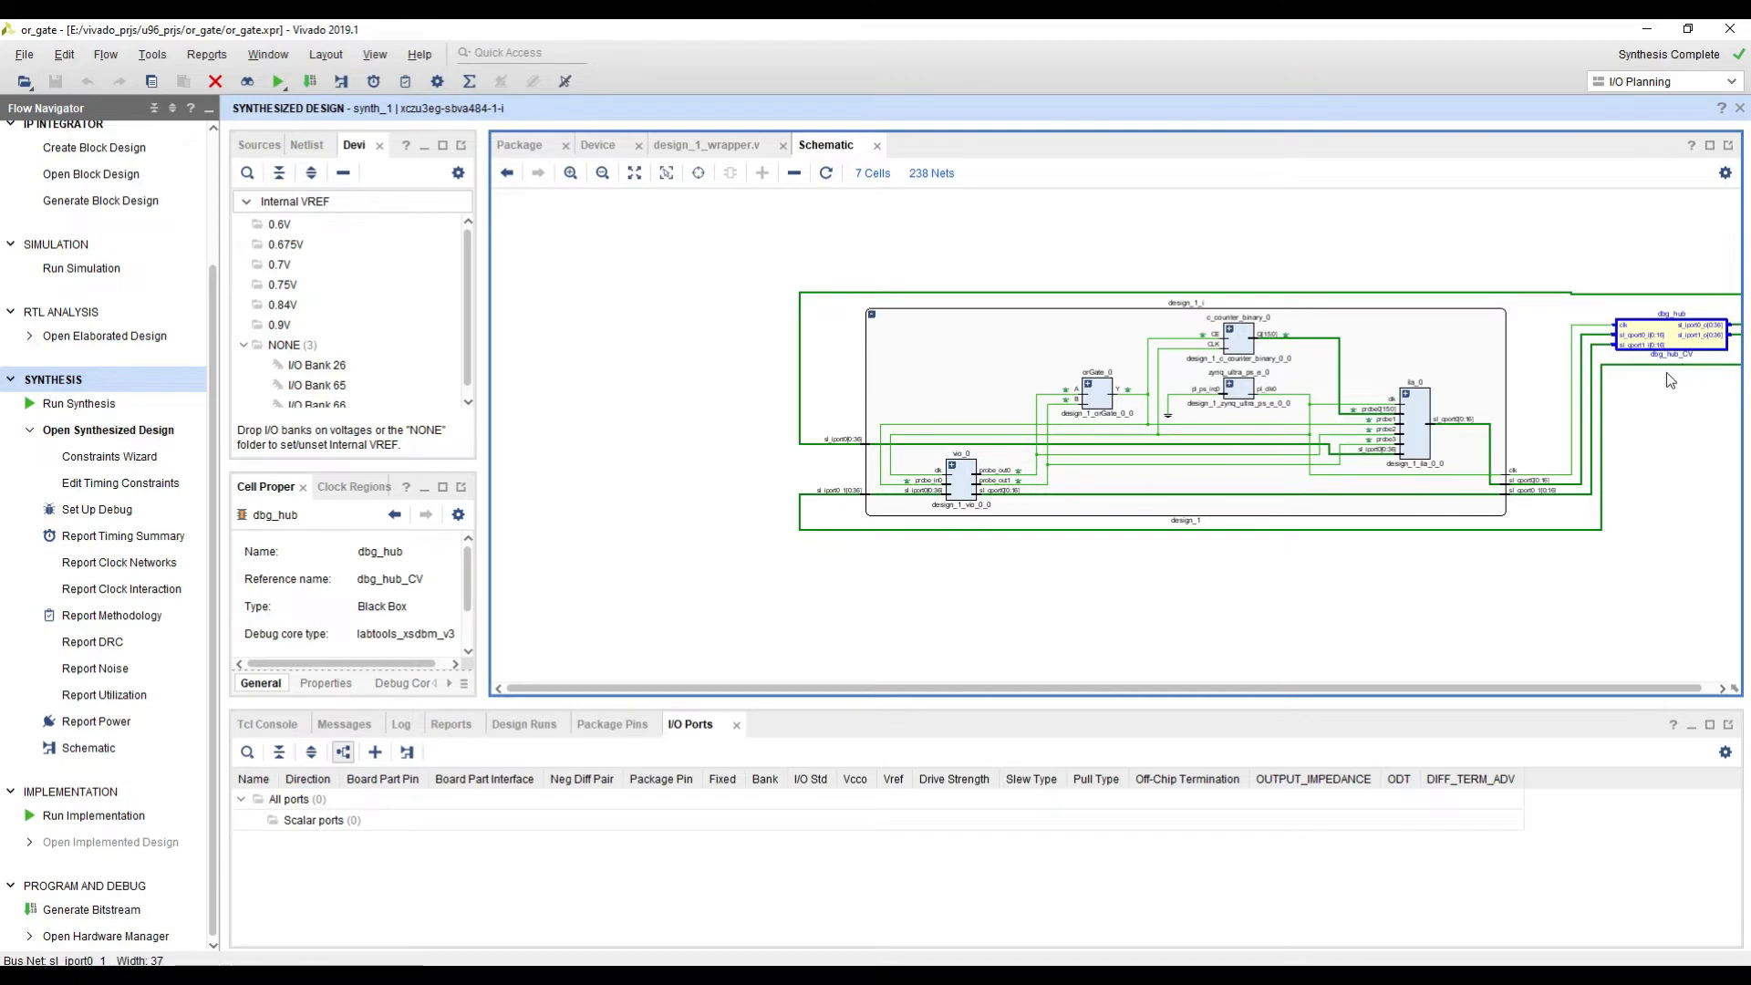
click(1416, 432)
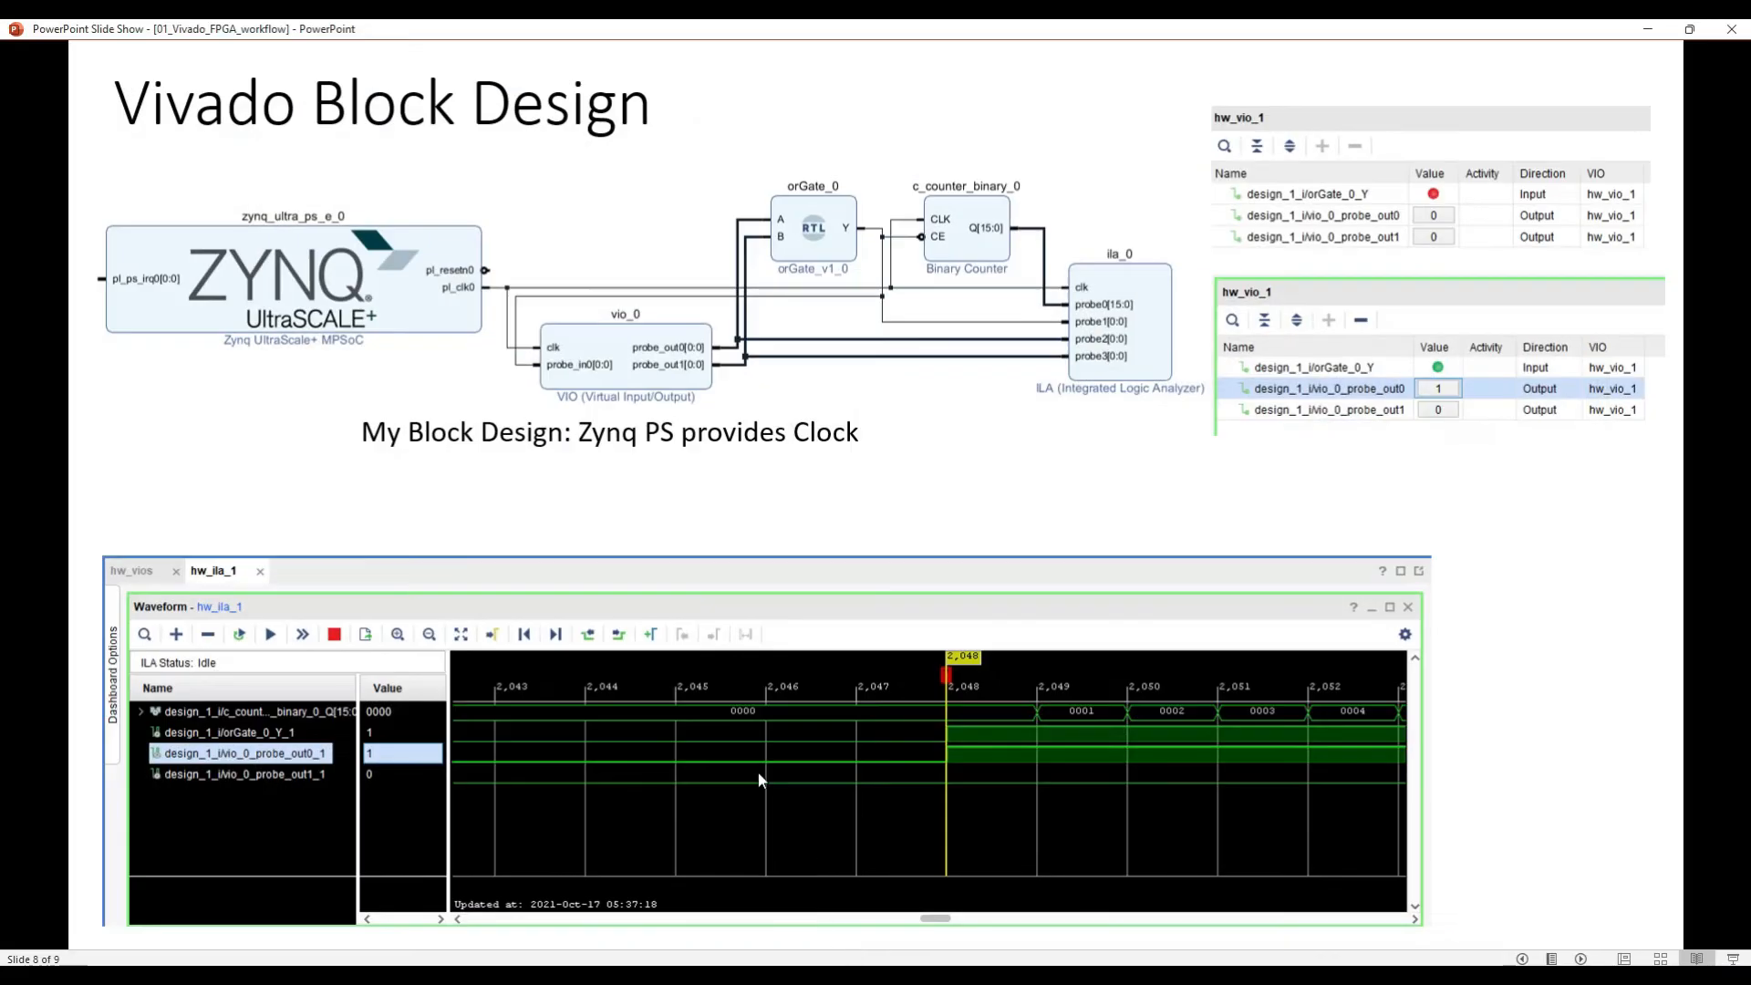
Step: Switch from the PowerPoint slide show back to Vivado and check the status of the design runs
click(1649, 28)
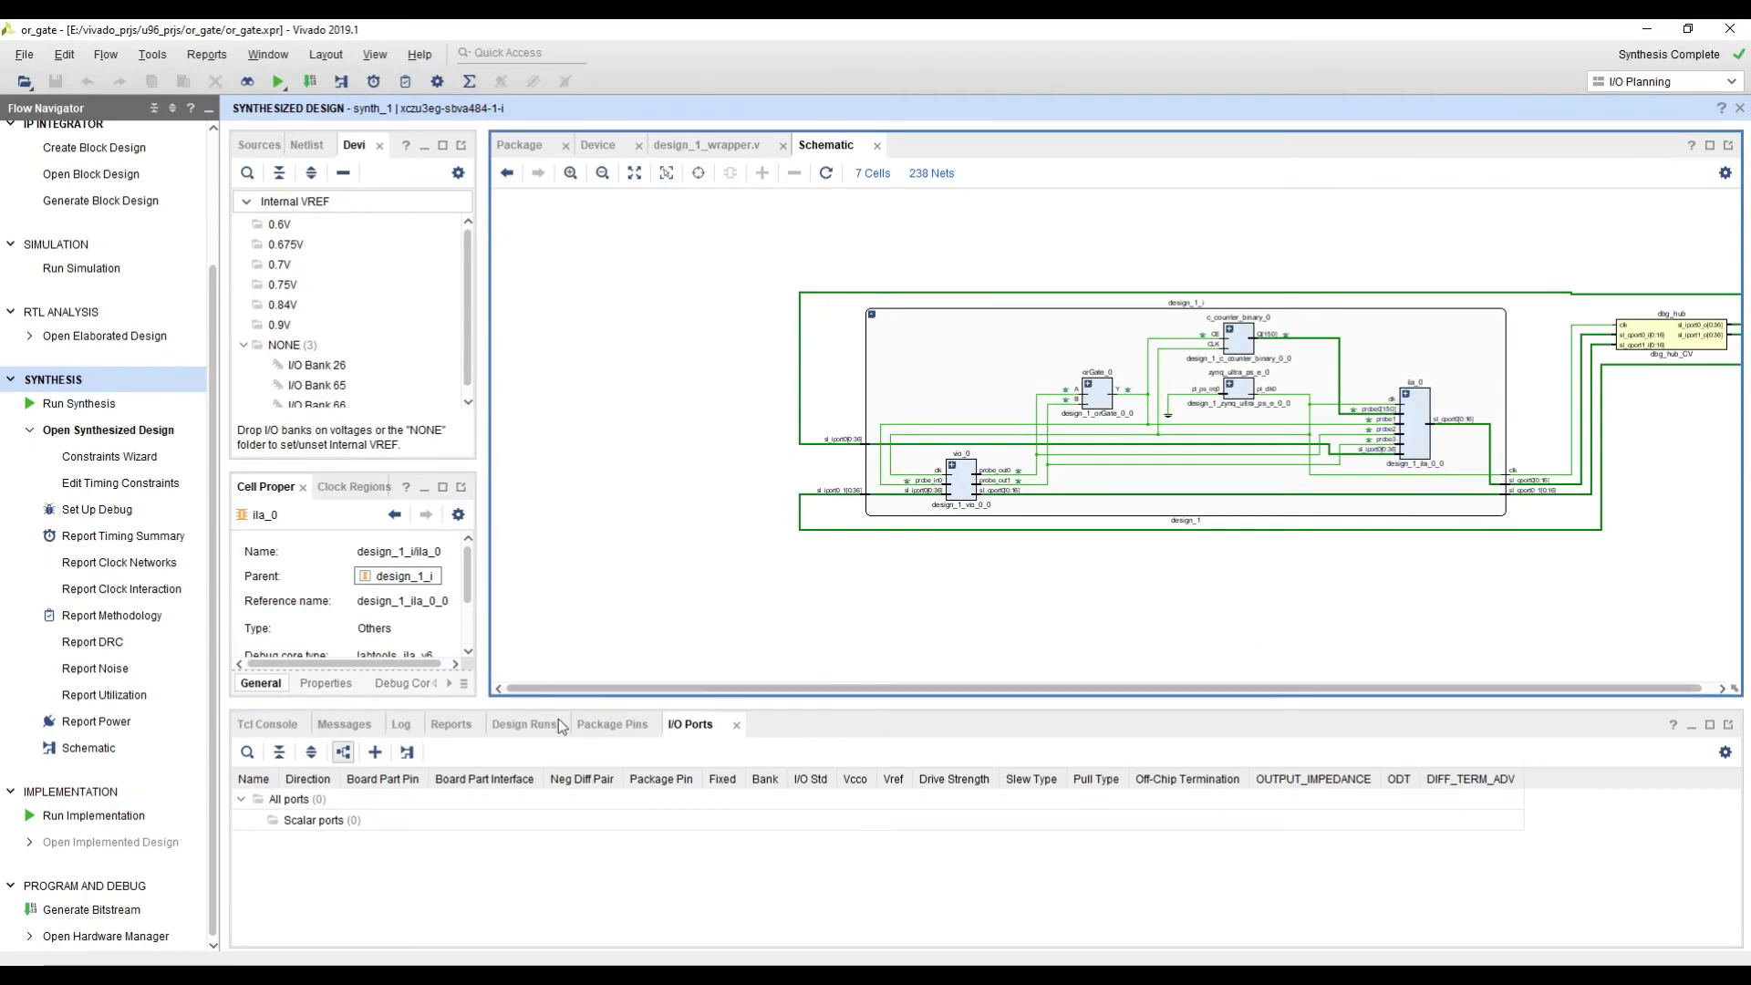
click(621, 731)
click(512, 727)
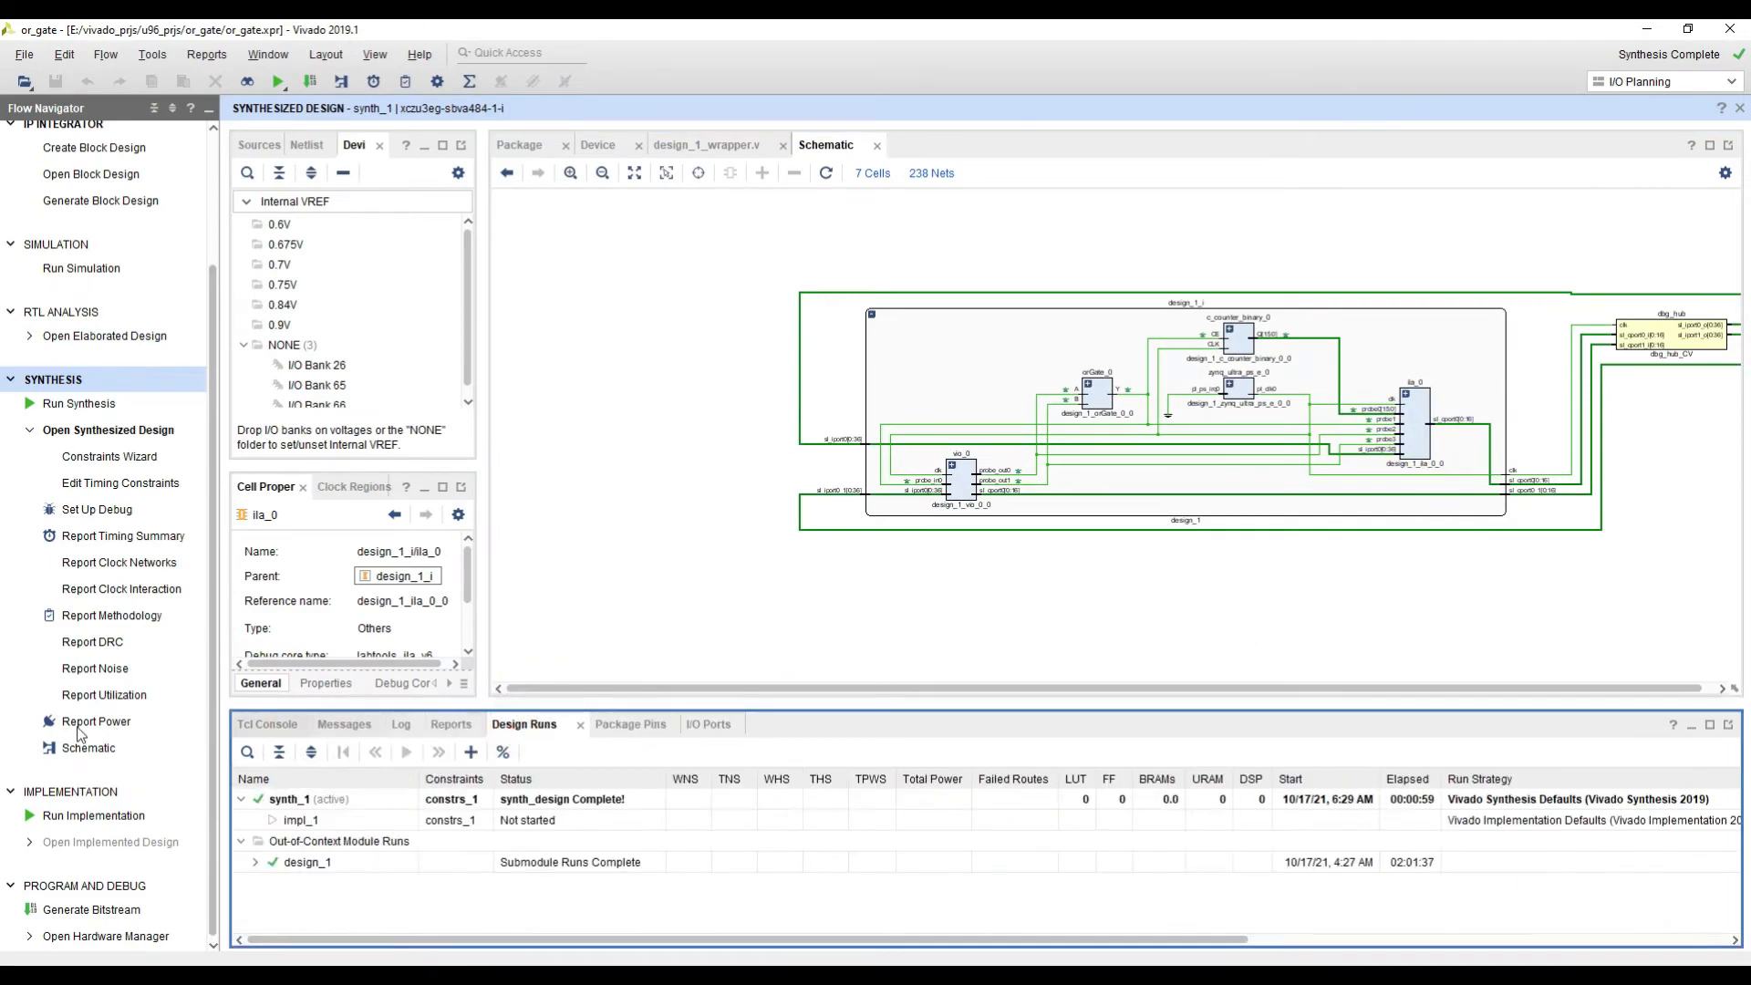
Step: Generate the bitstream, launching the required runs on the local host with 6 jobs and the default launch directory
click(92, 910)
click(988, 546)
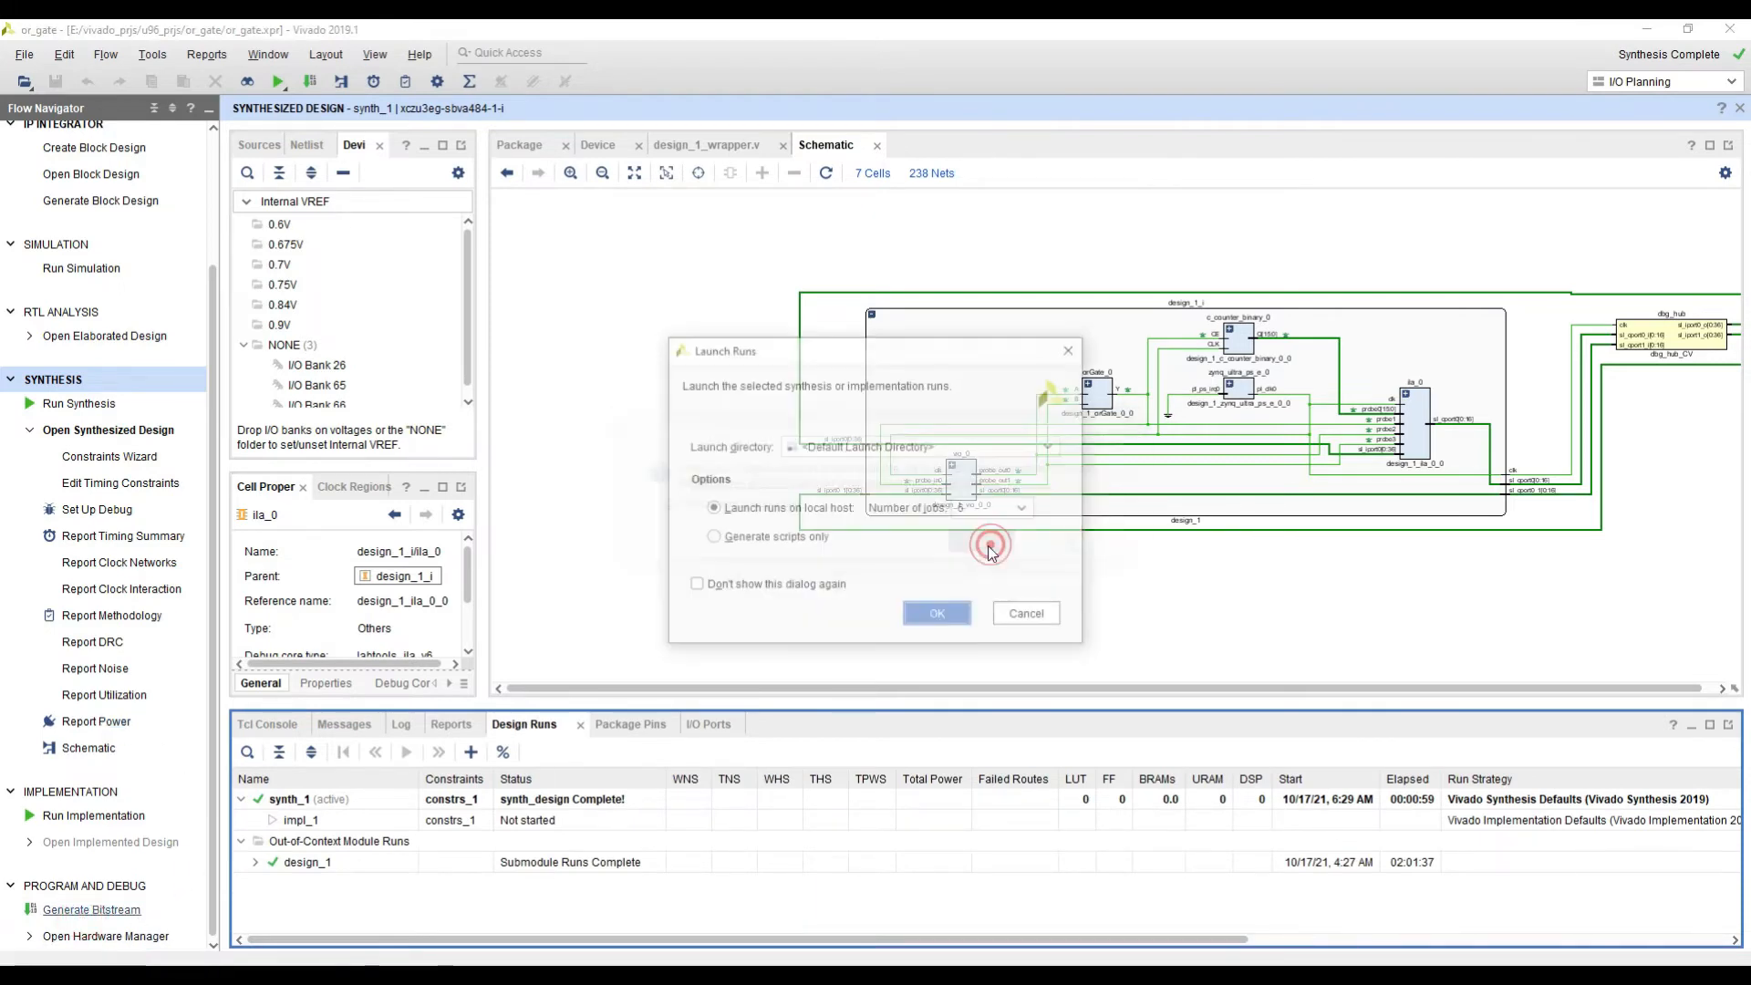
click(938, 614)
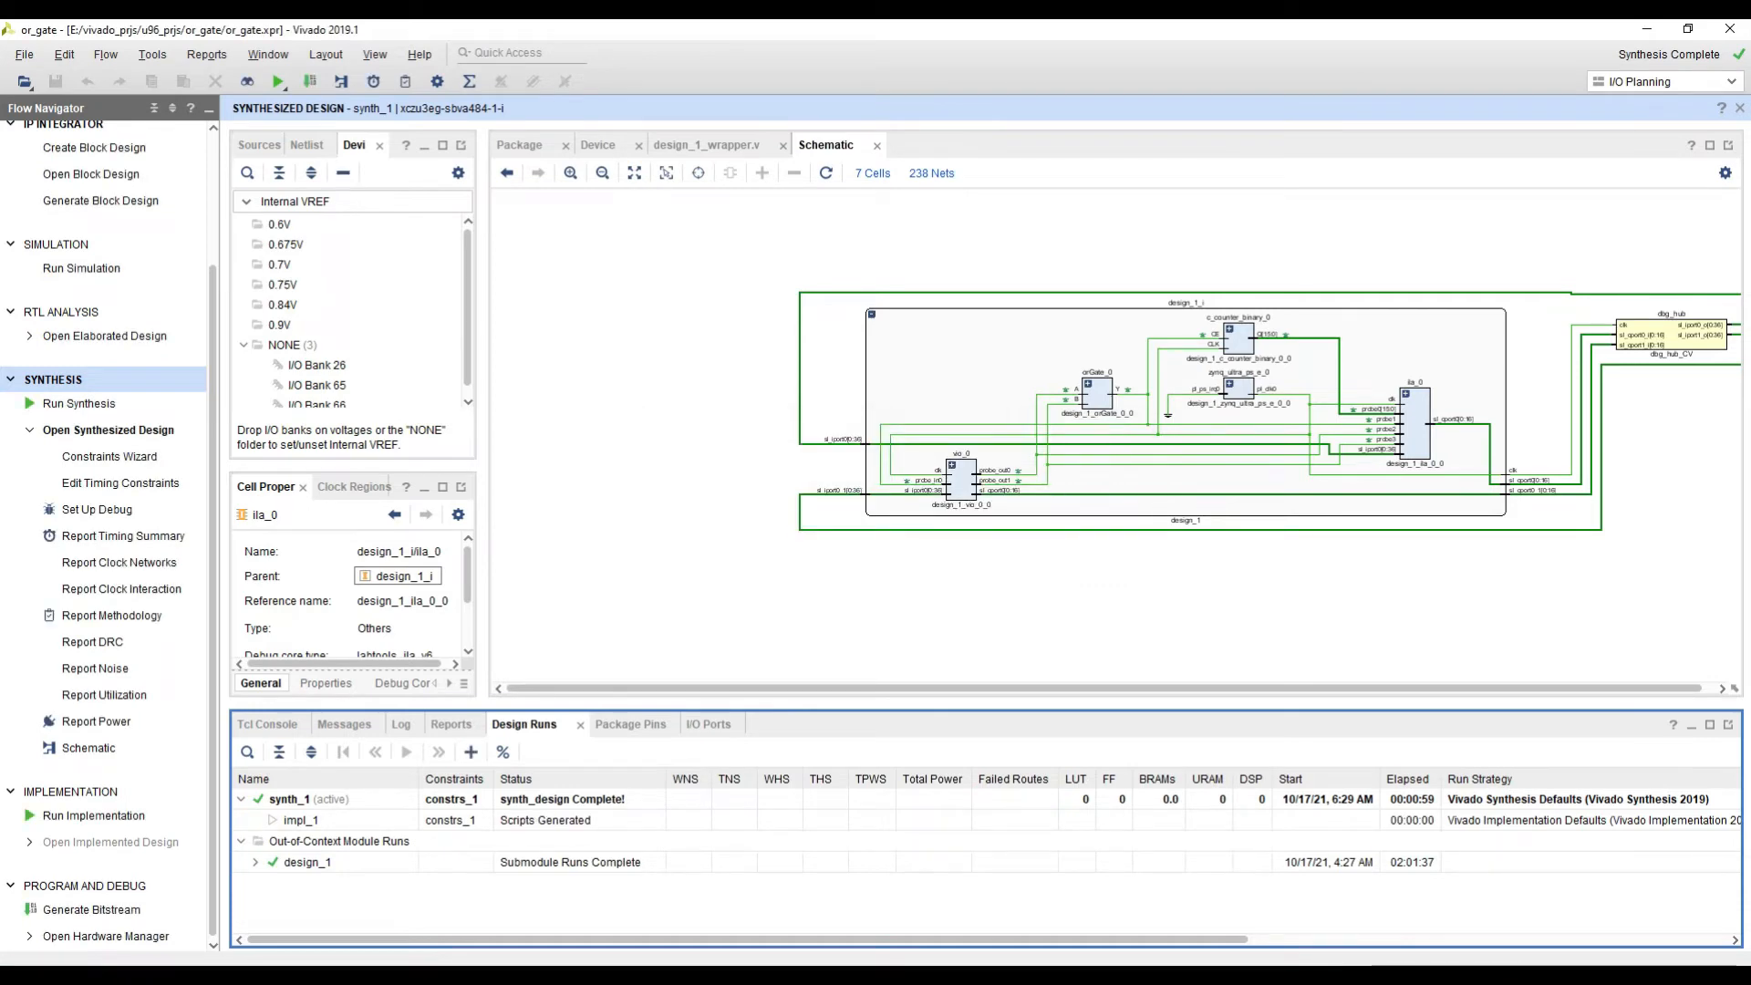
click(1449, 914)
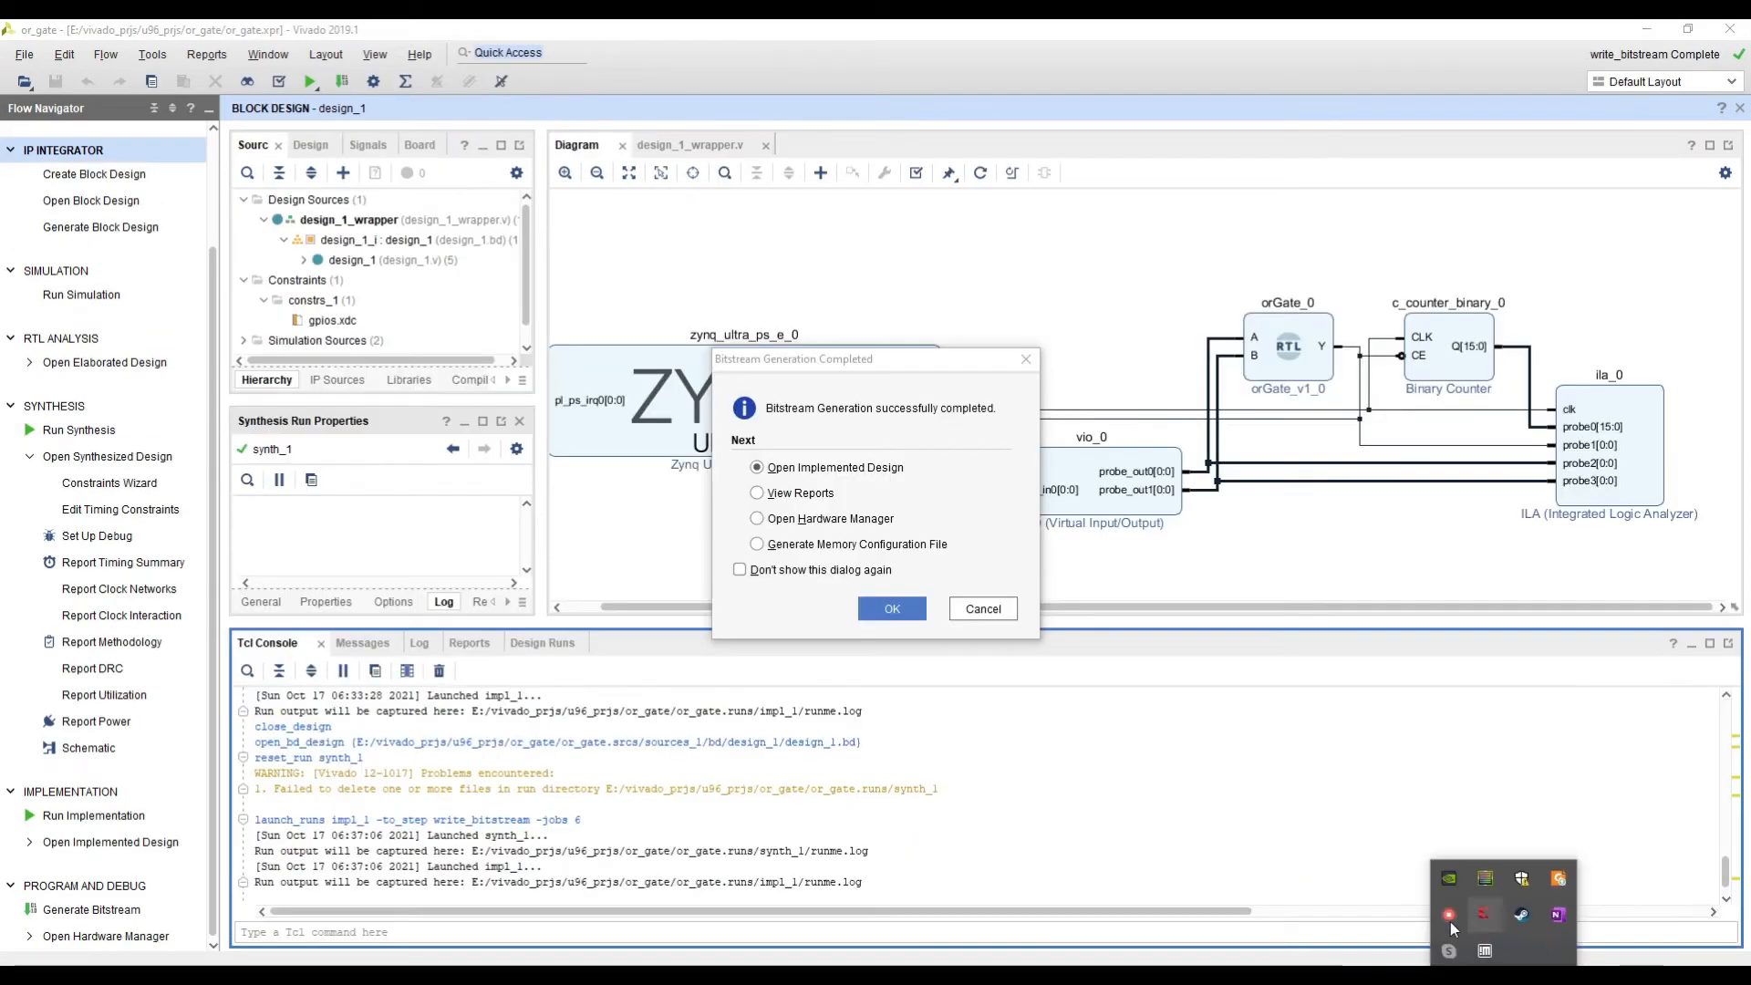
click(1450, 921)
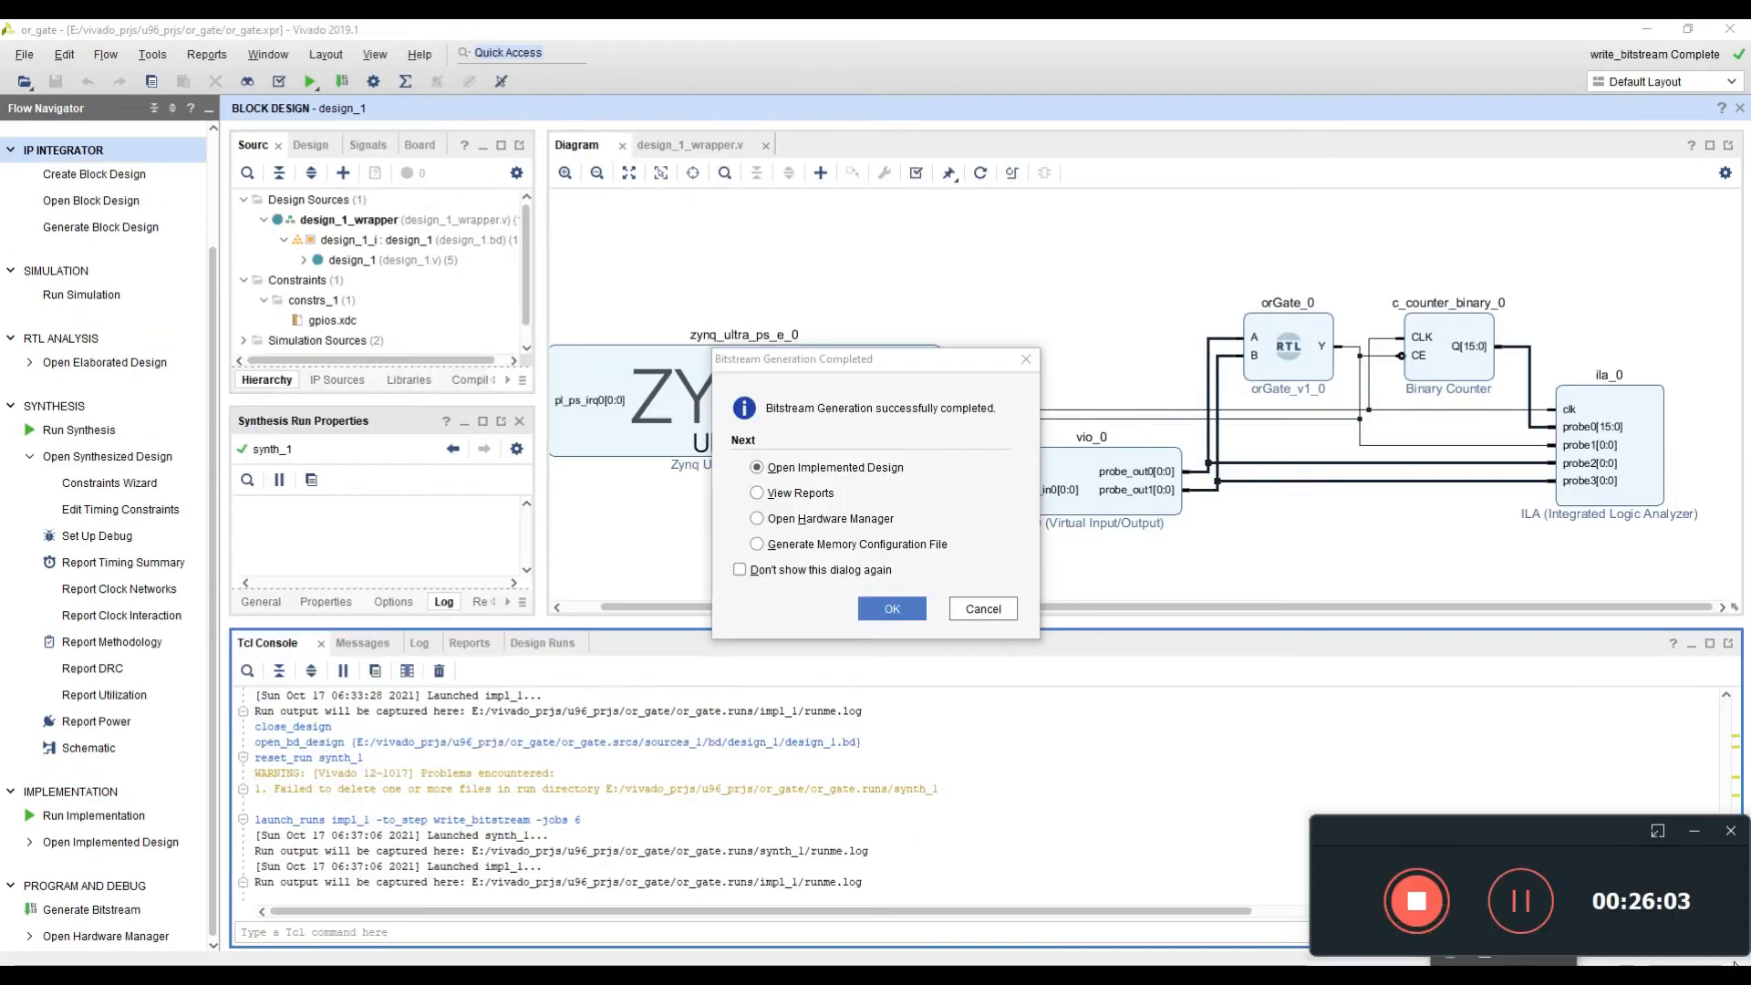
Step: Open the Hardware Manager from the bitstream completion options
click(1381, 644)
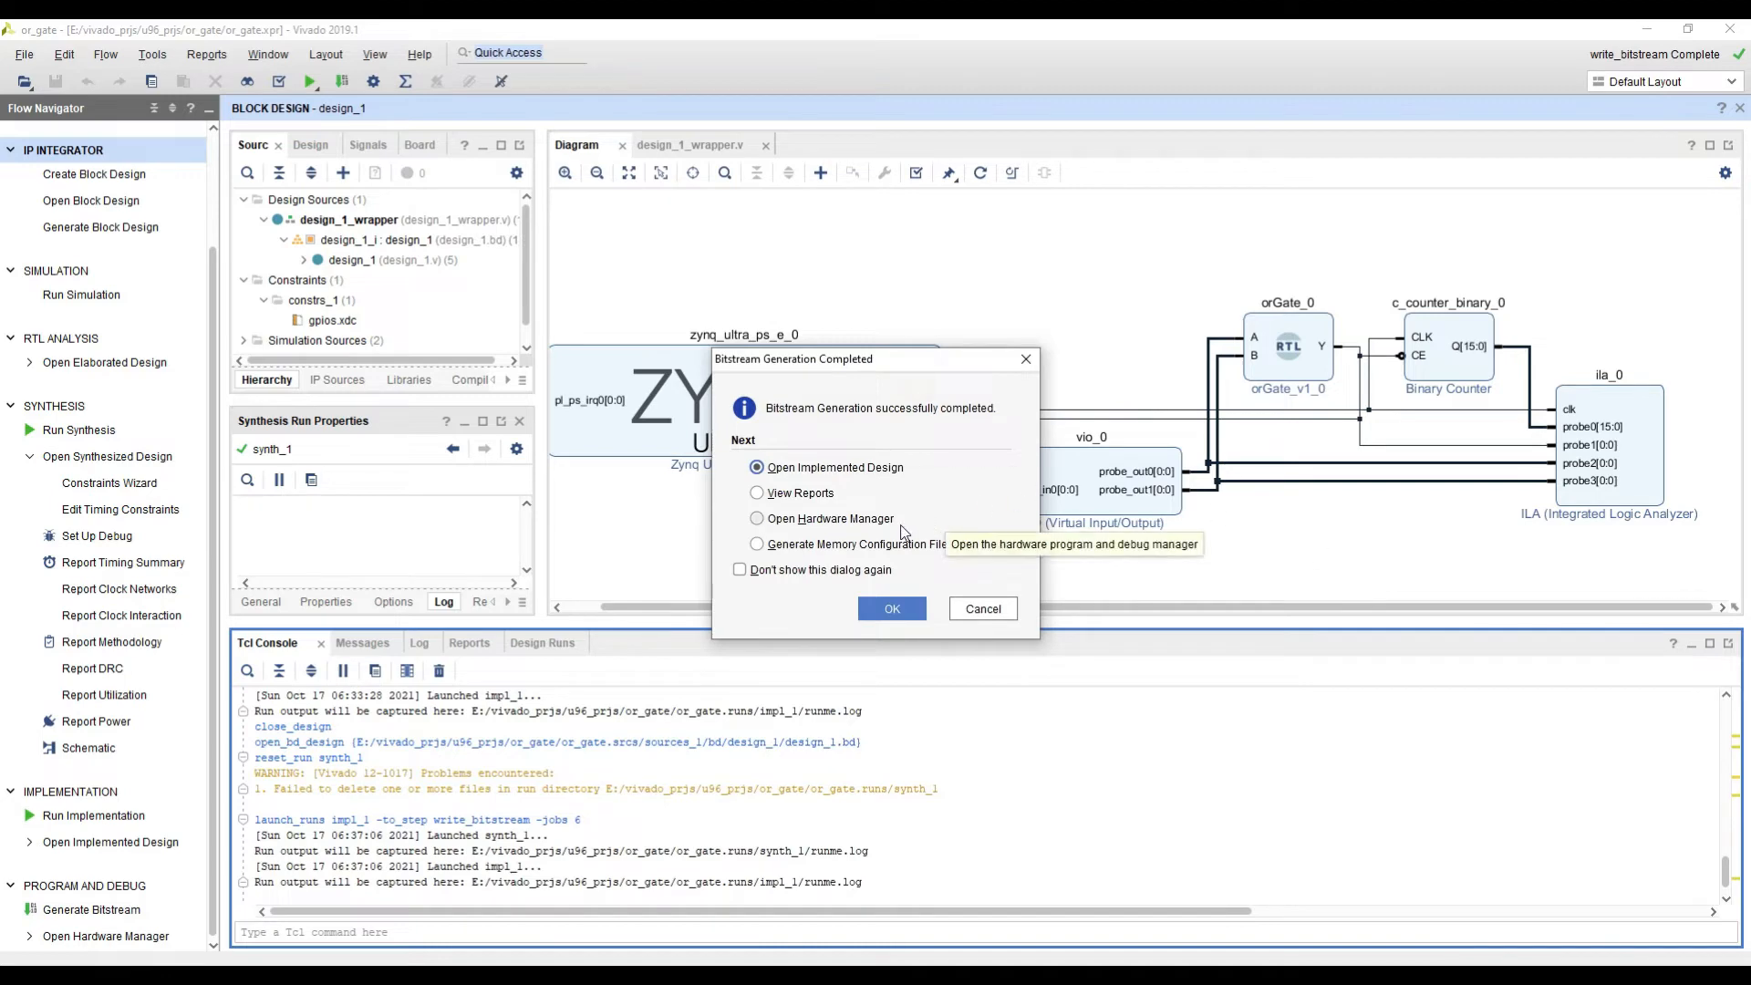
click(814, 519)
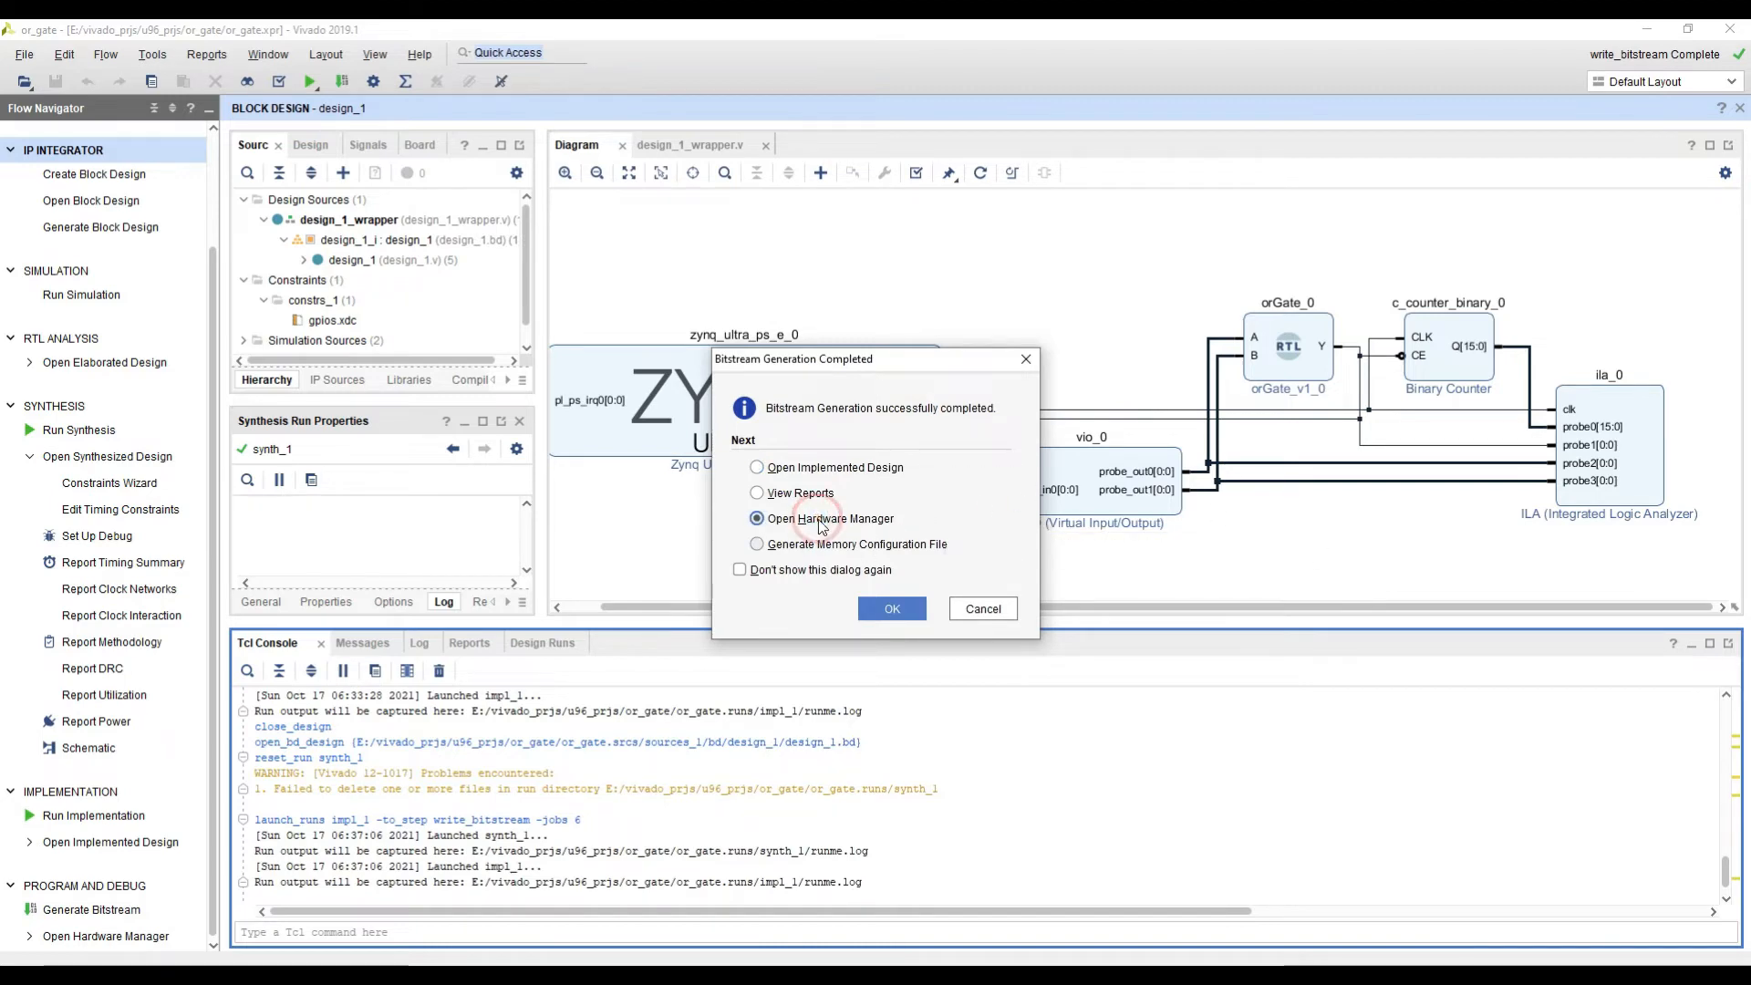
click(894, 608)
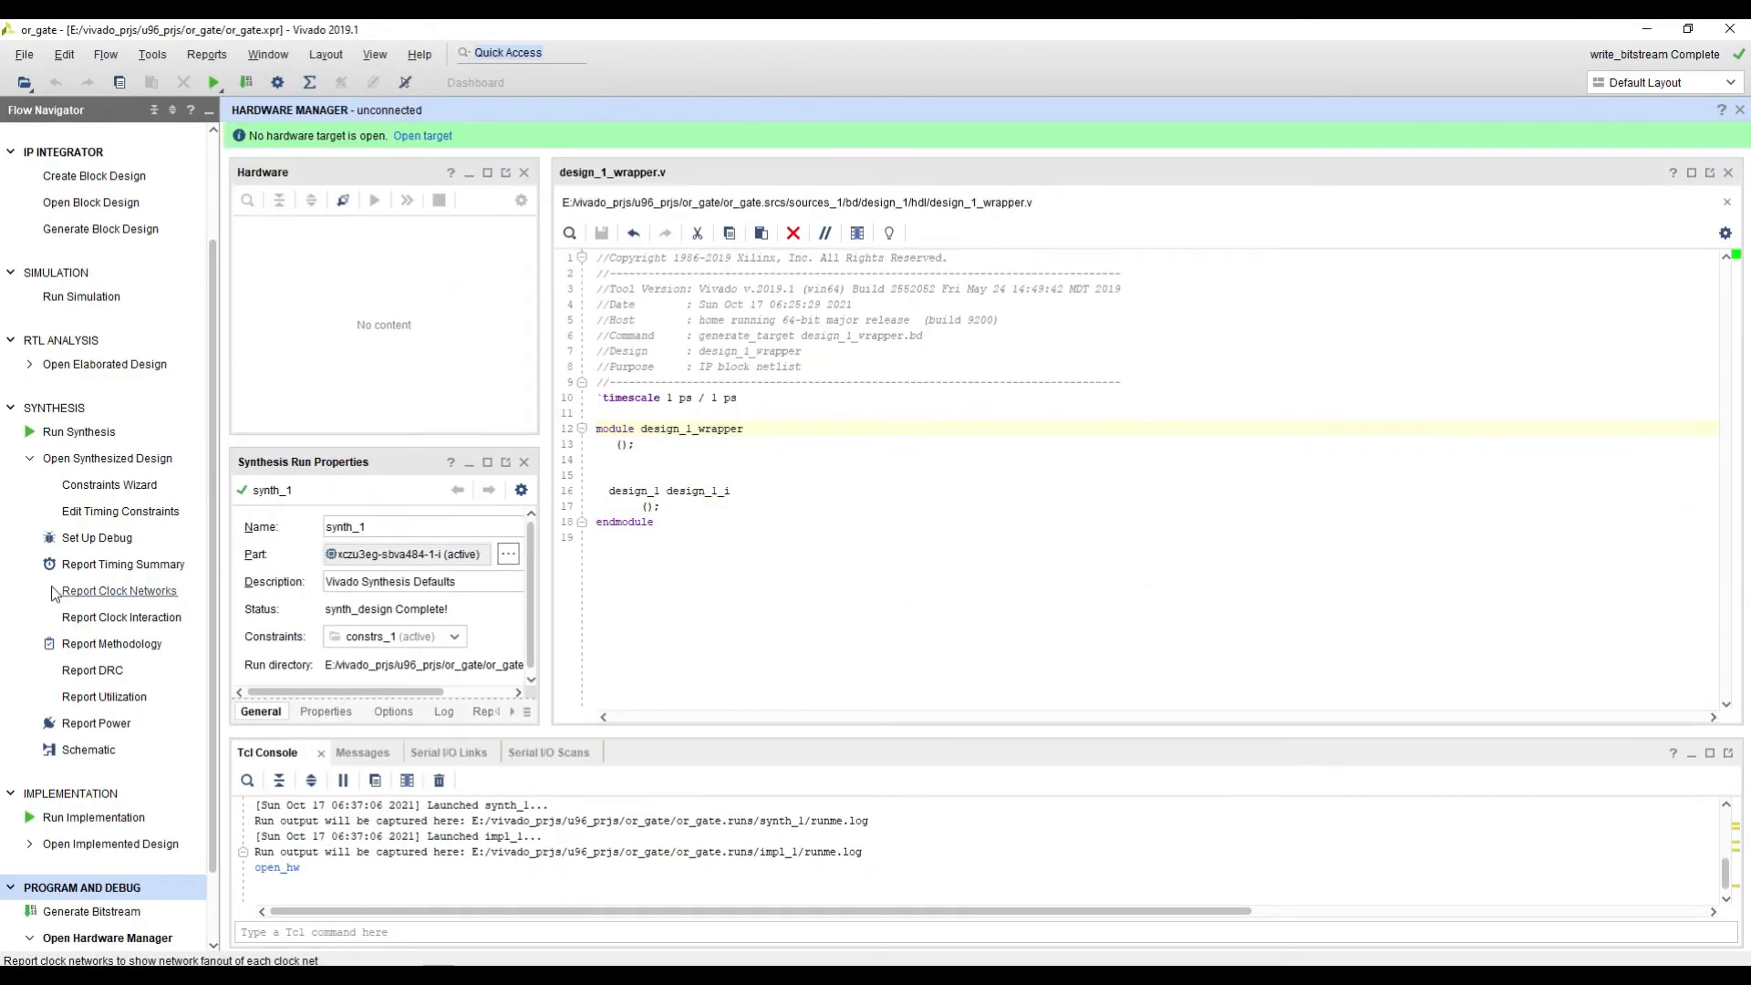
scroll(50, 609, down, 1)
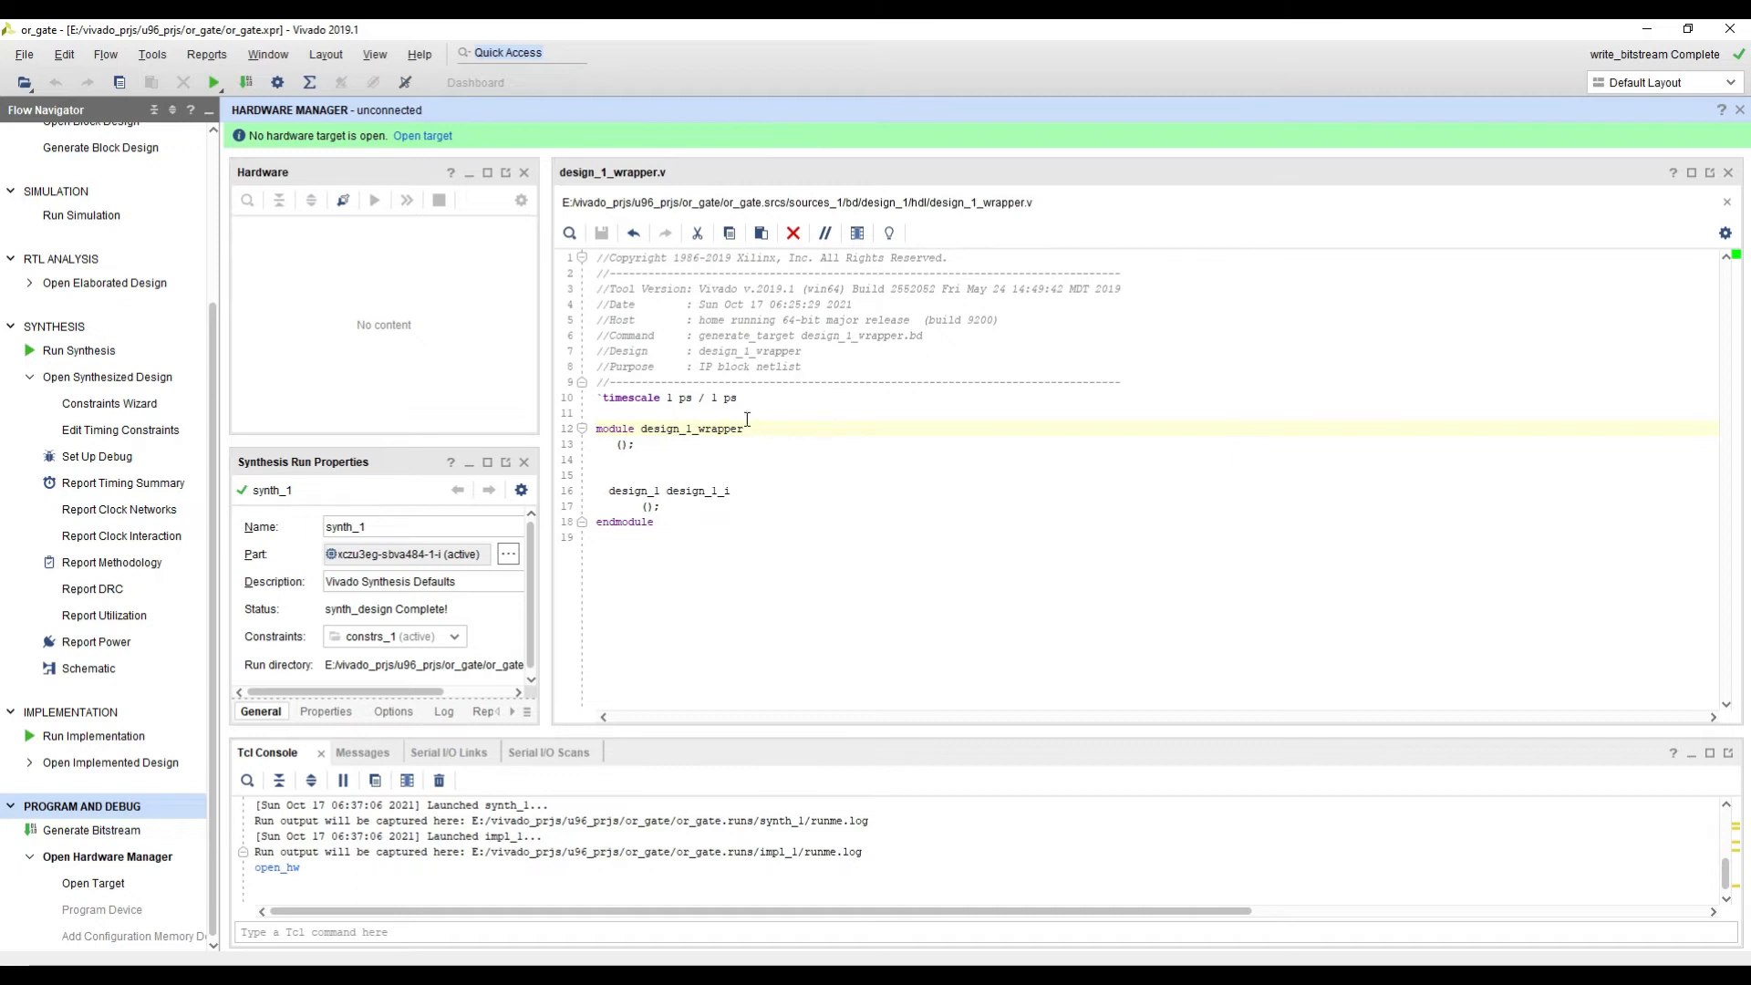
click(738, 448)
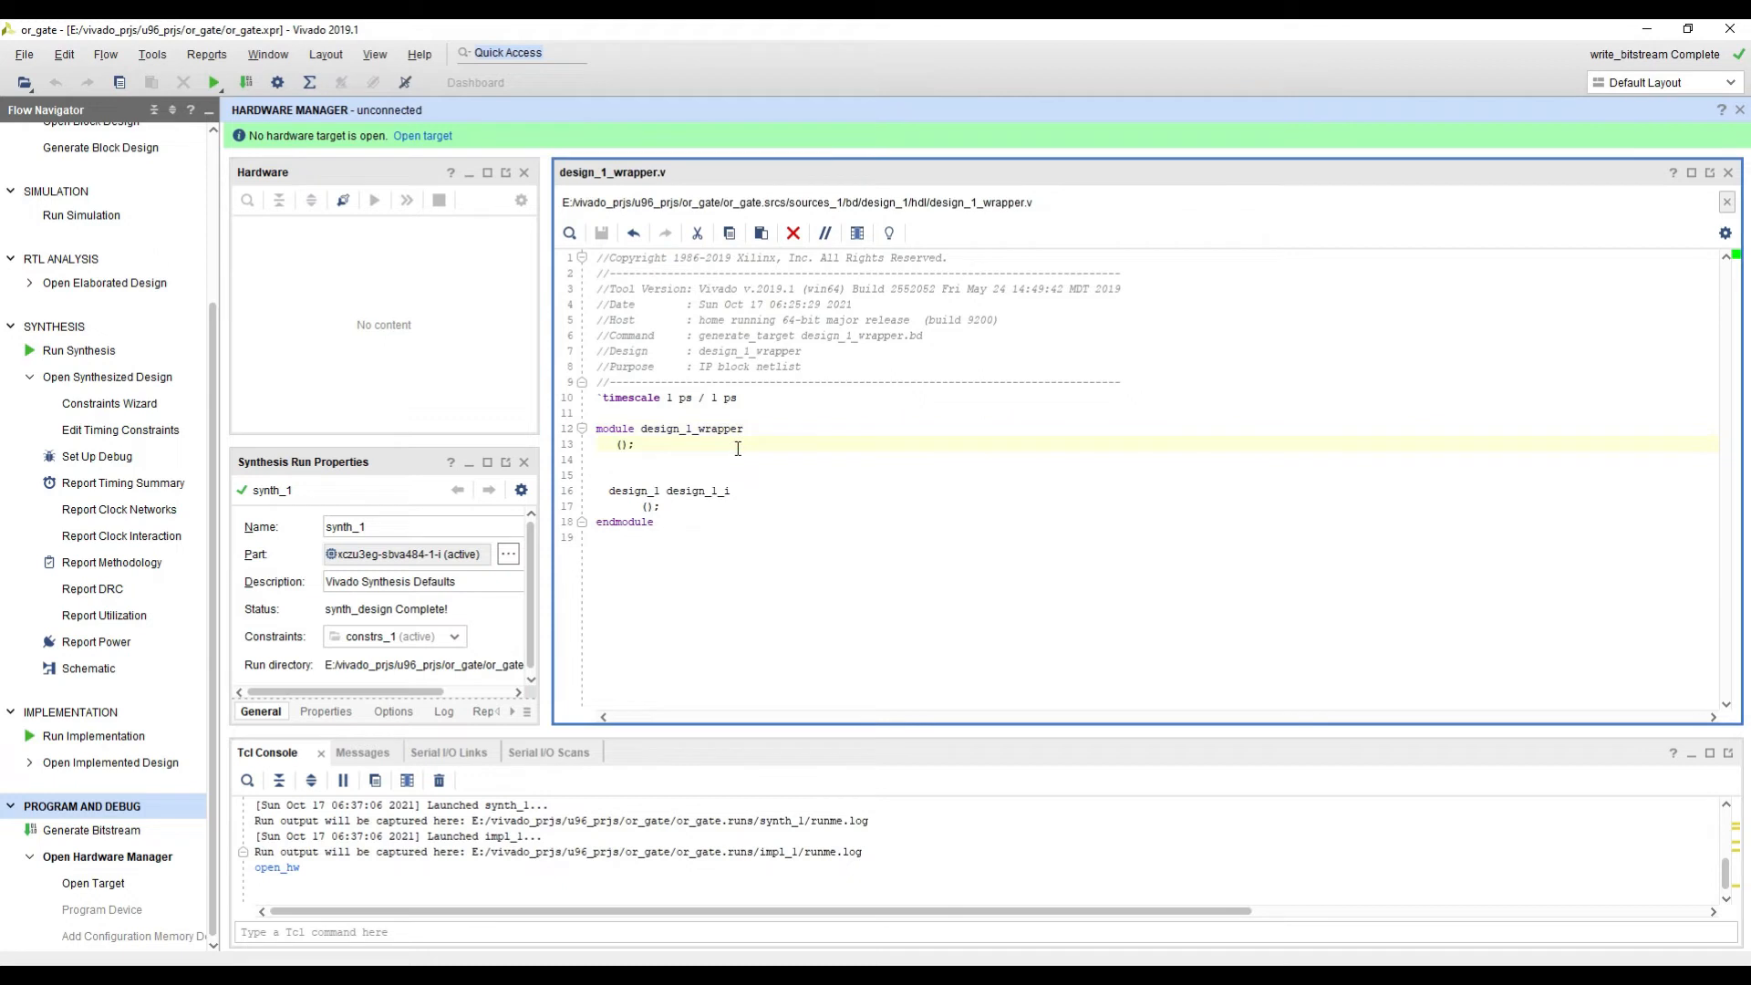
click(722, 460)
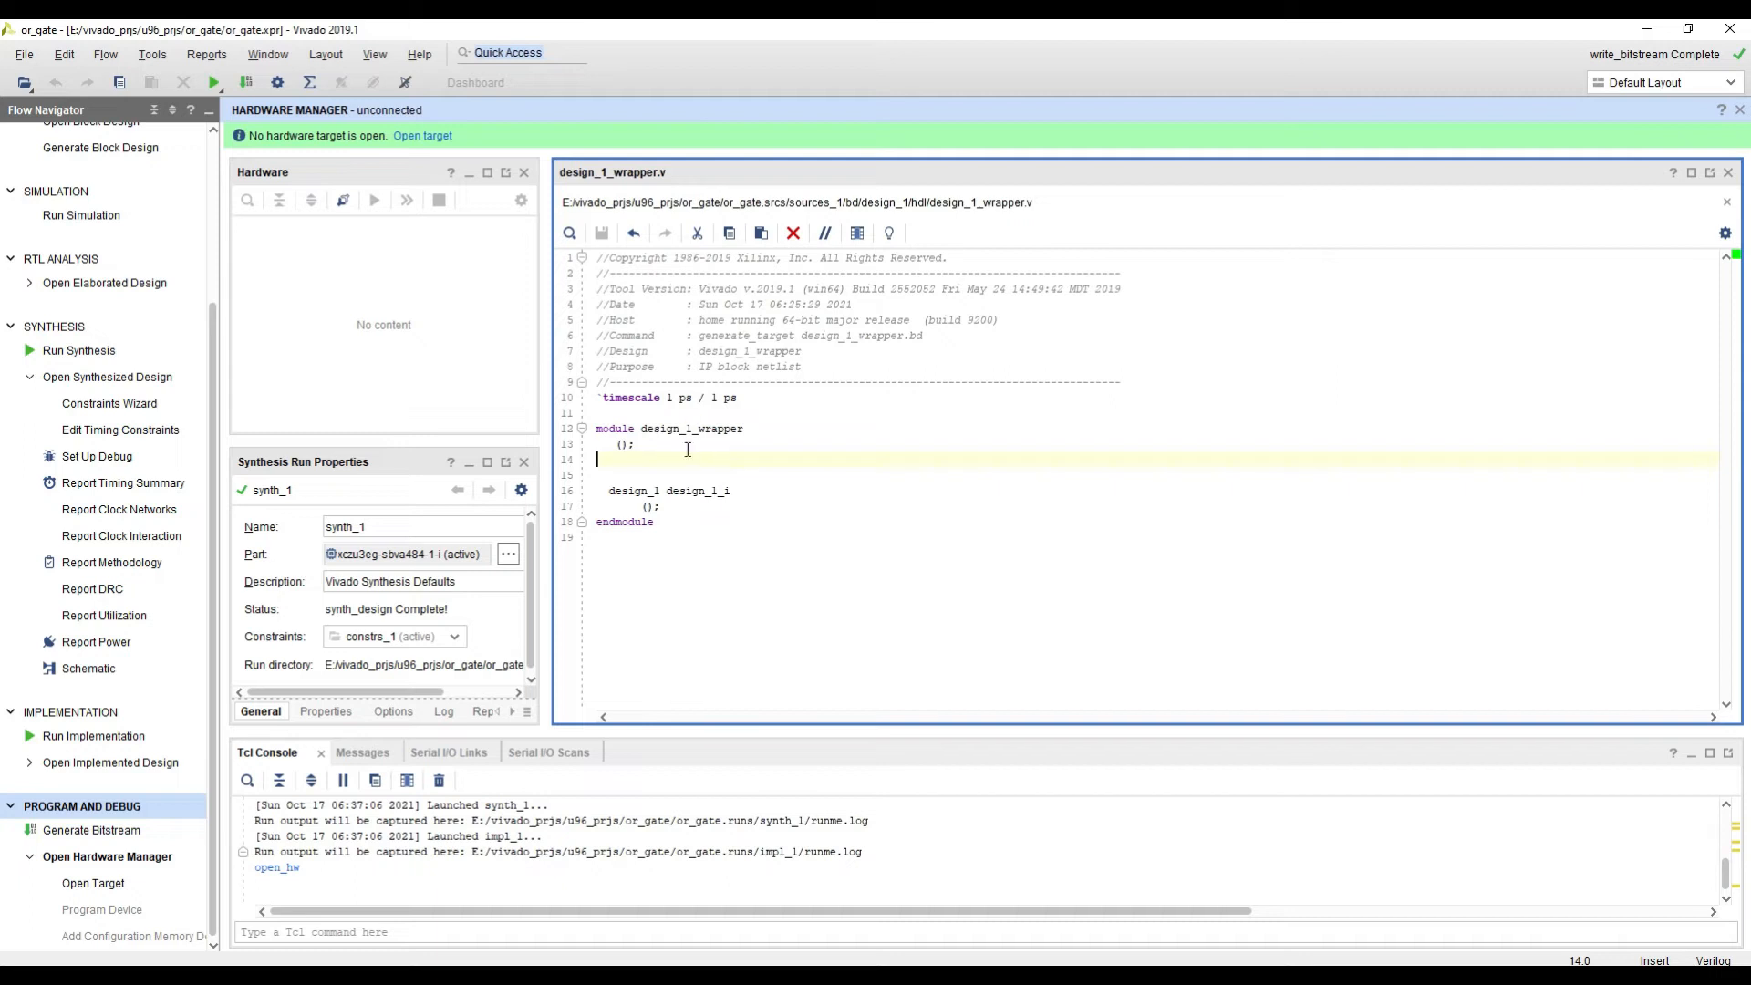
click(676, 507)
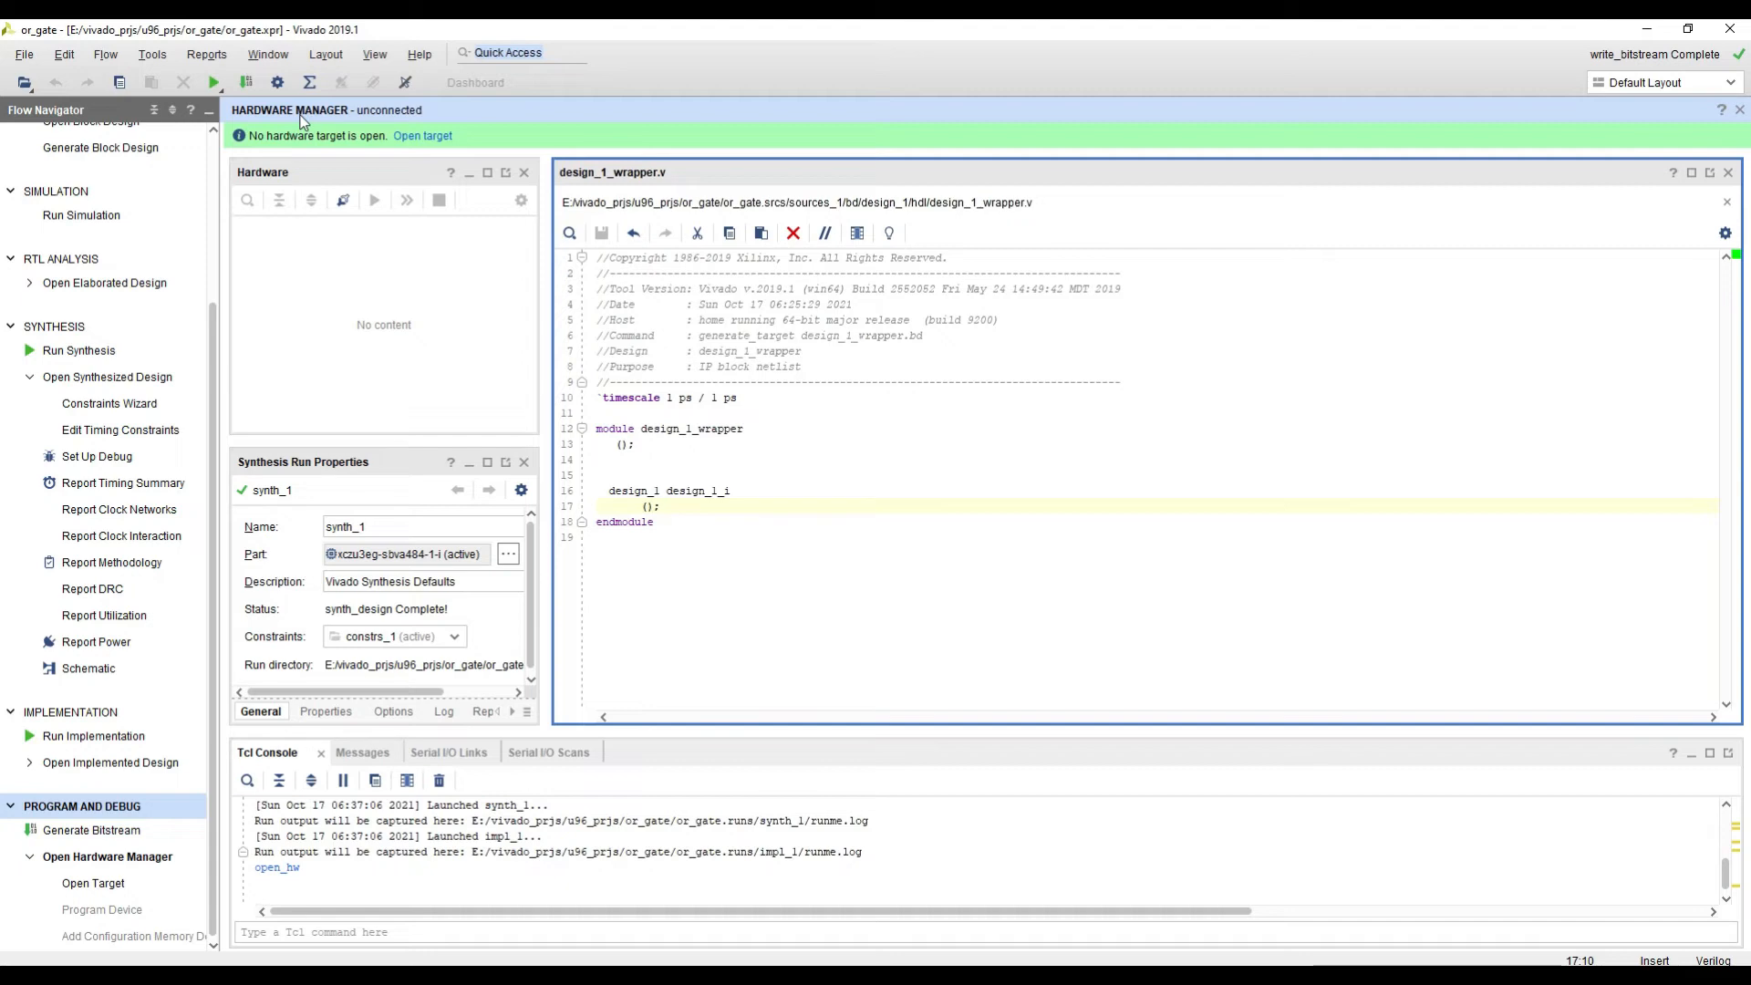
Step: Launch the Xilinx SDK with both the exported location and the workspace set to Local to Project
scroll(192, 239, up, 3)
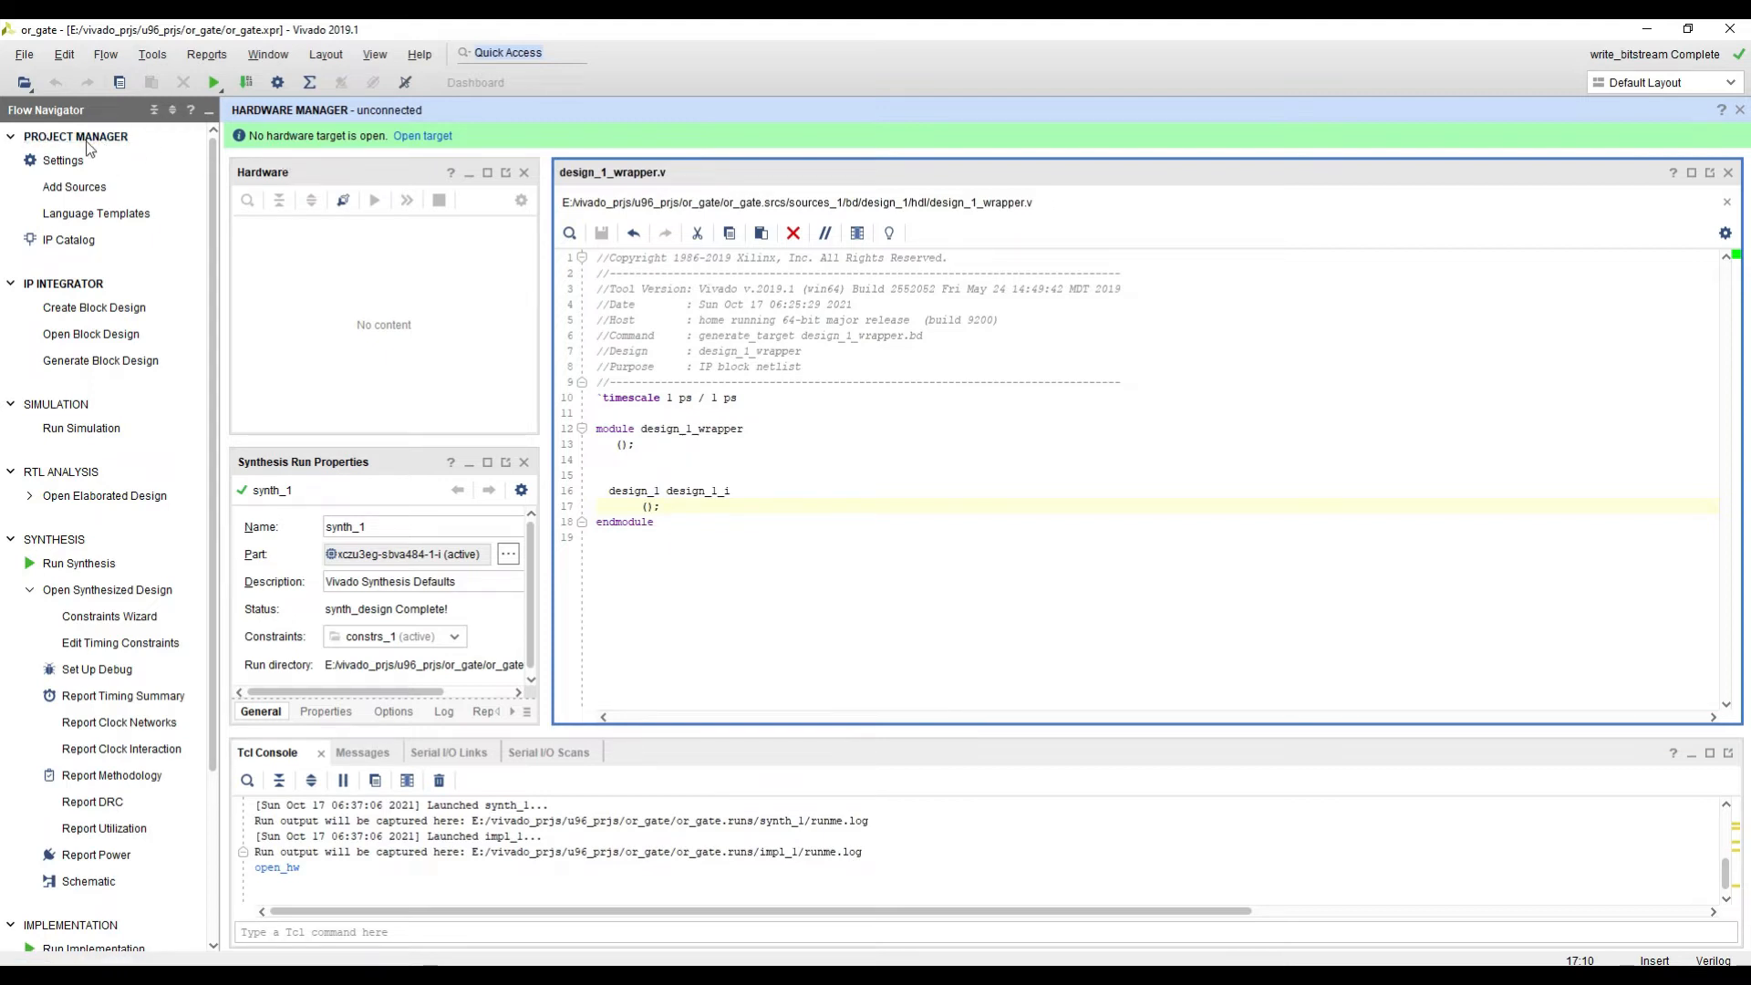
click(25, 55)
click(79, 372)
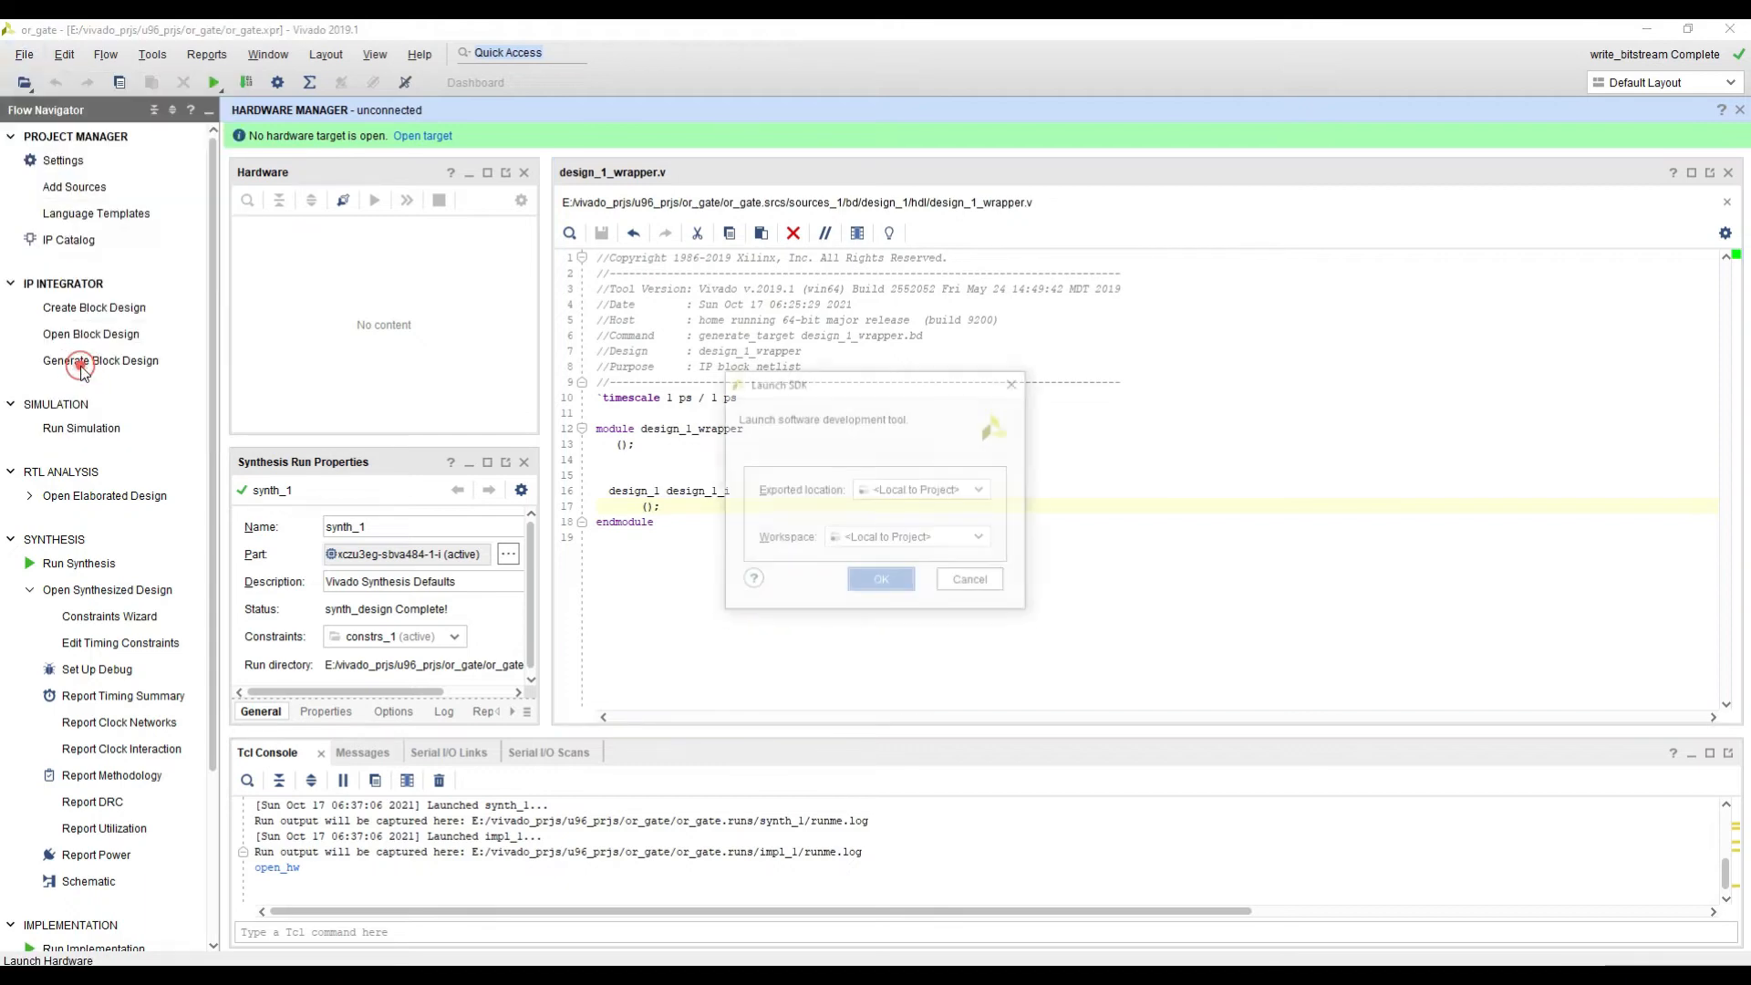
click(879, 582)
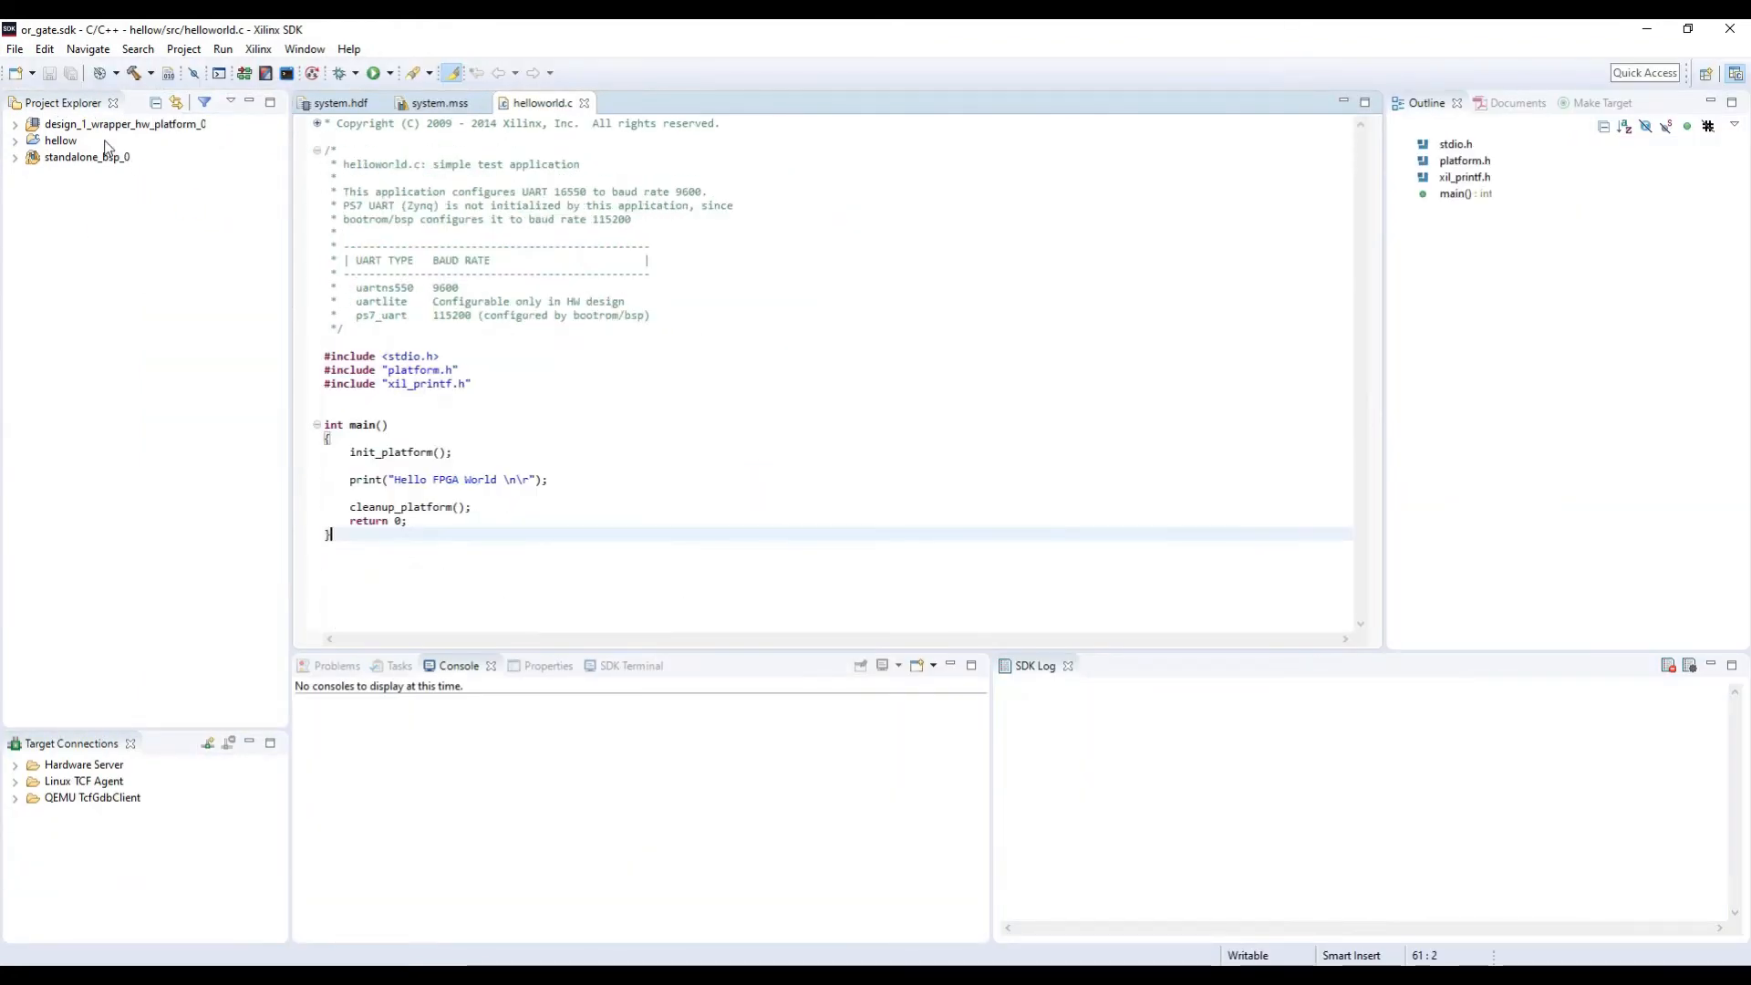
Step: Delete the hardware platform, hellow and standalone_bsp_0 projects from the SDK workspace, including their contents on disk
click(103, 128)
shift+click(86, 156)
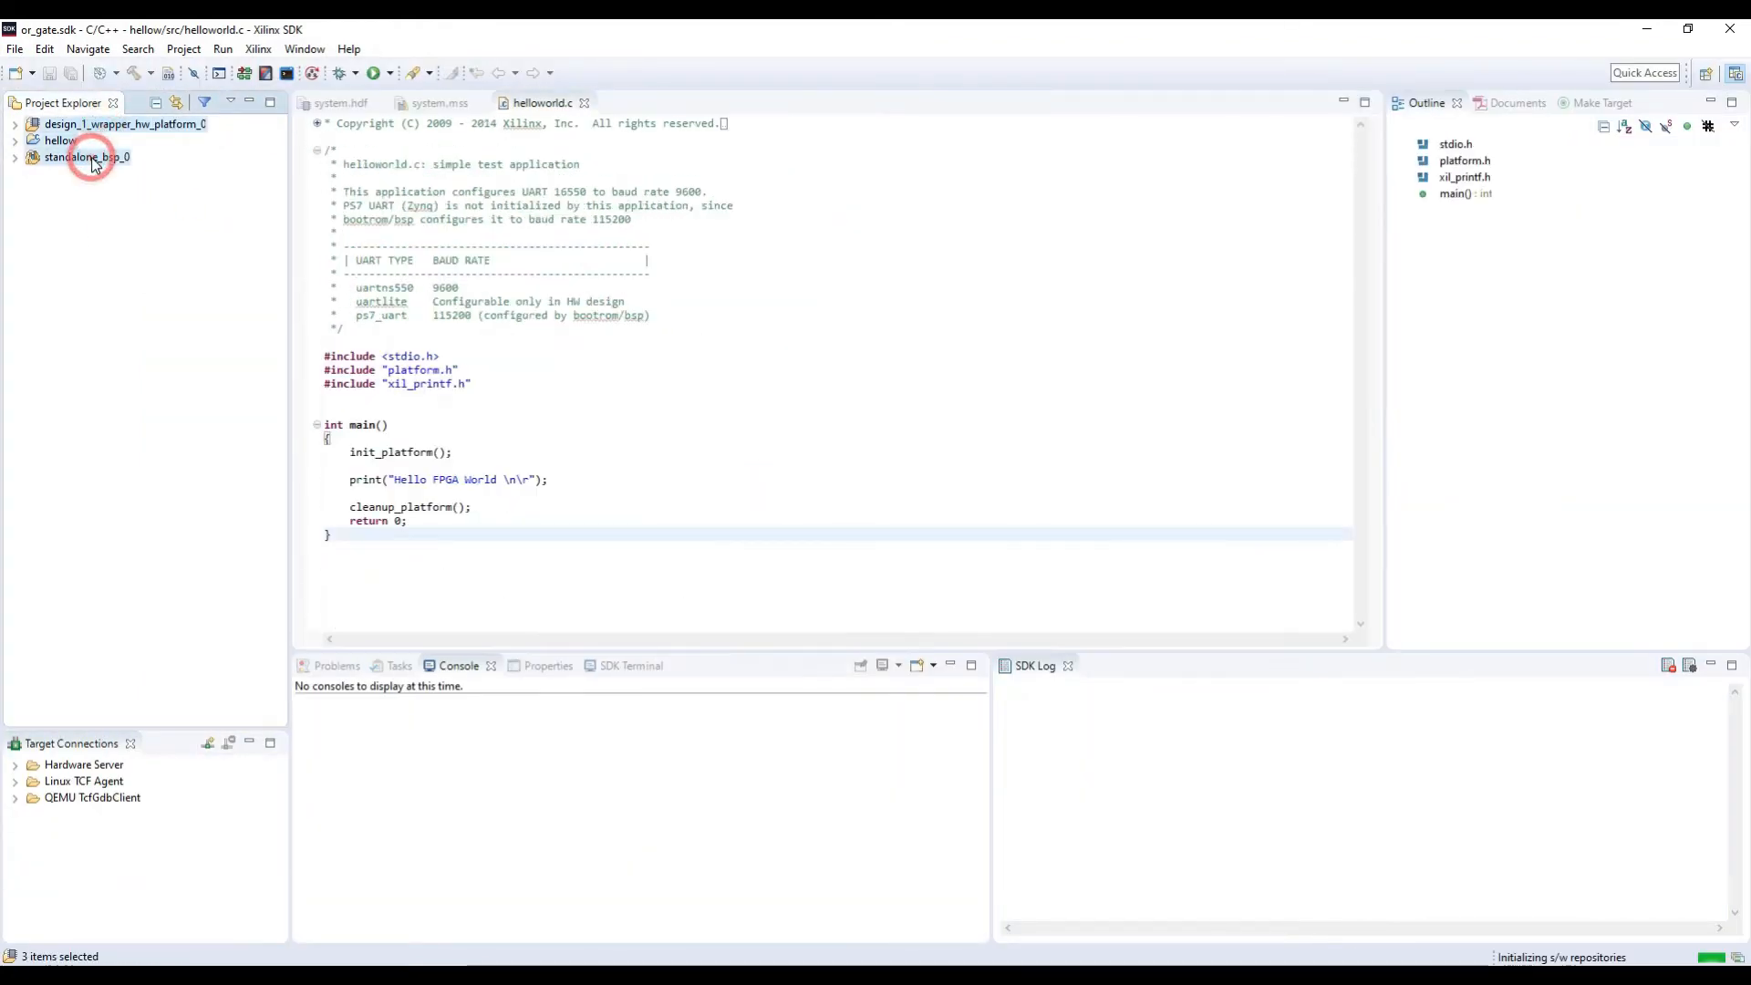
right_click(92, 158)
click(146, 255)
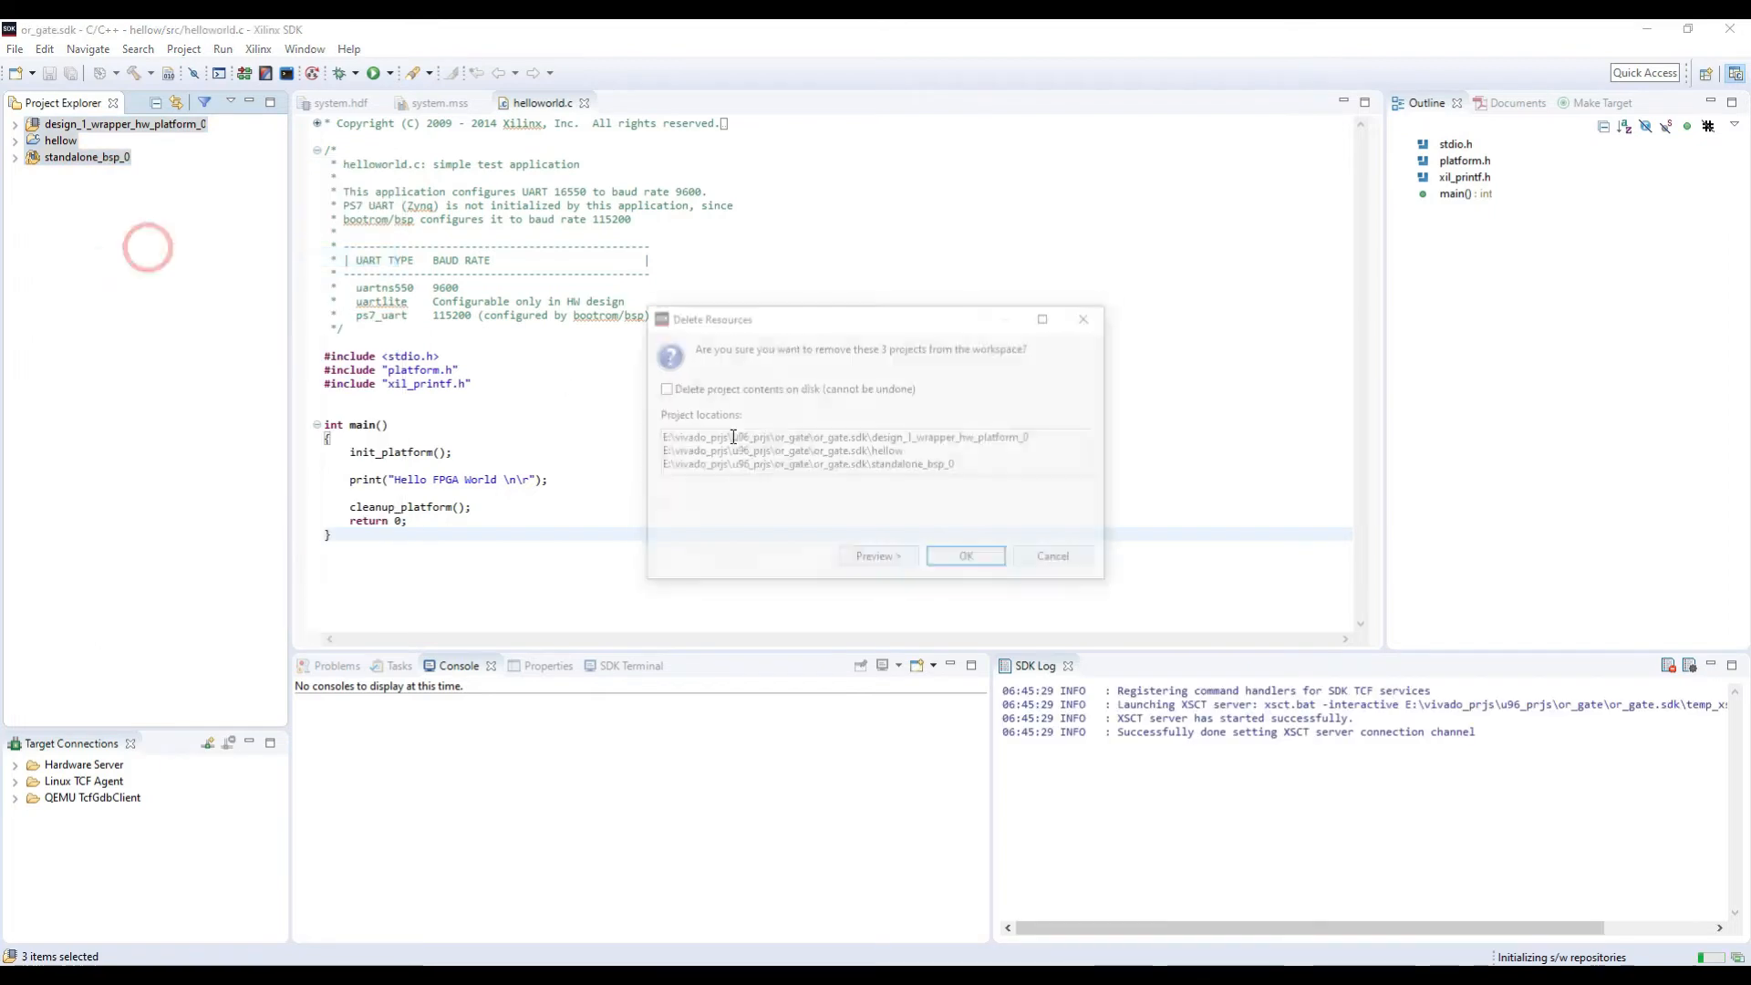
click(716, 388)
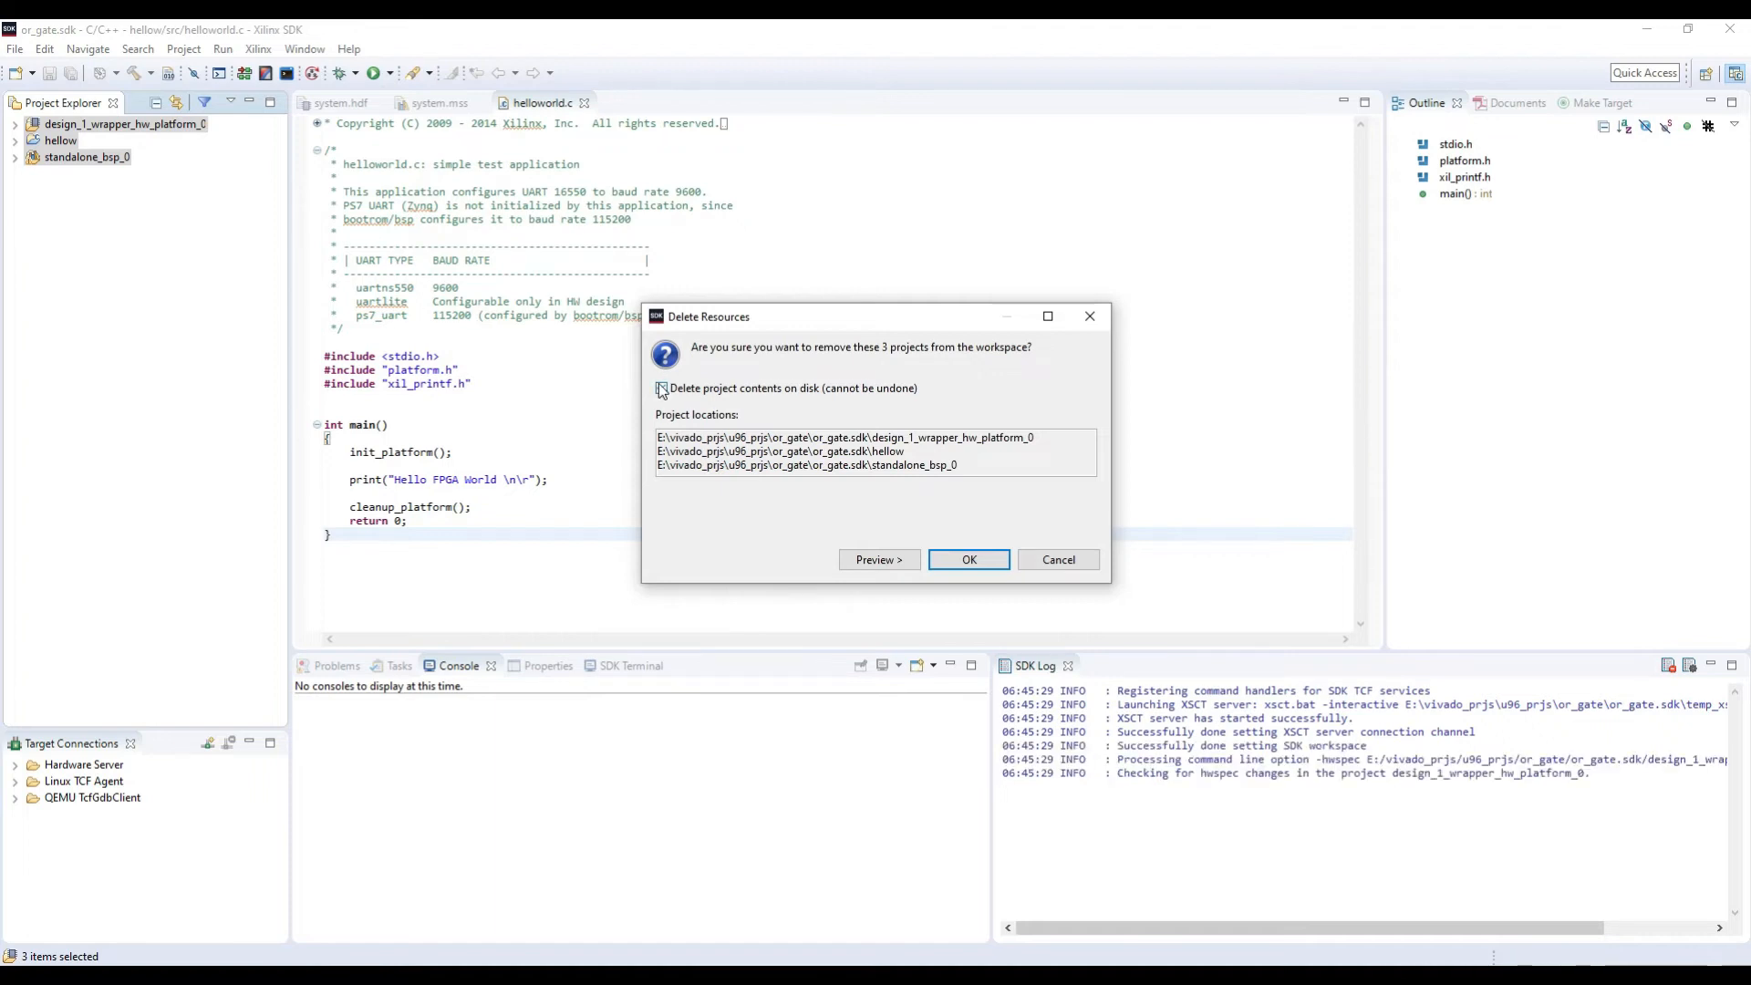
click(662, 390)
click(969, 560)
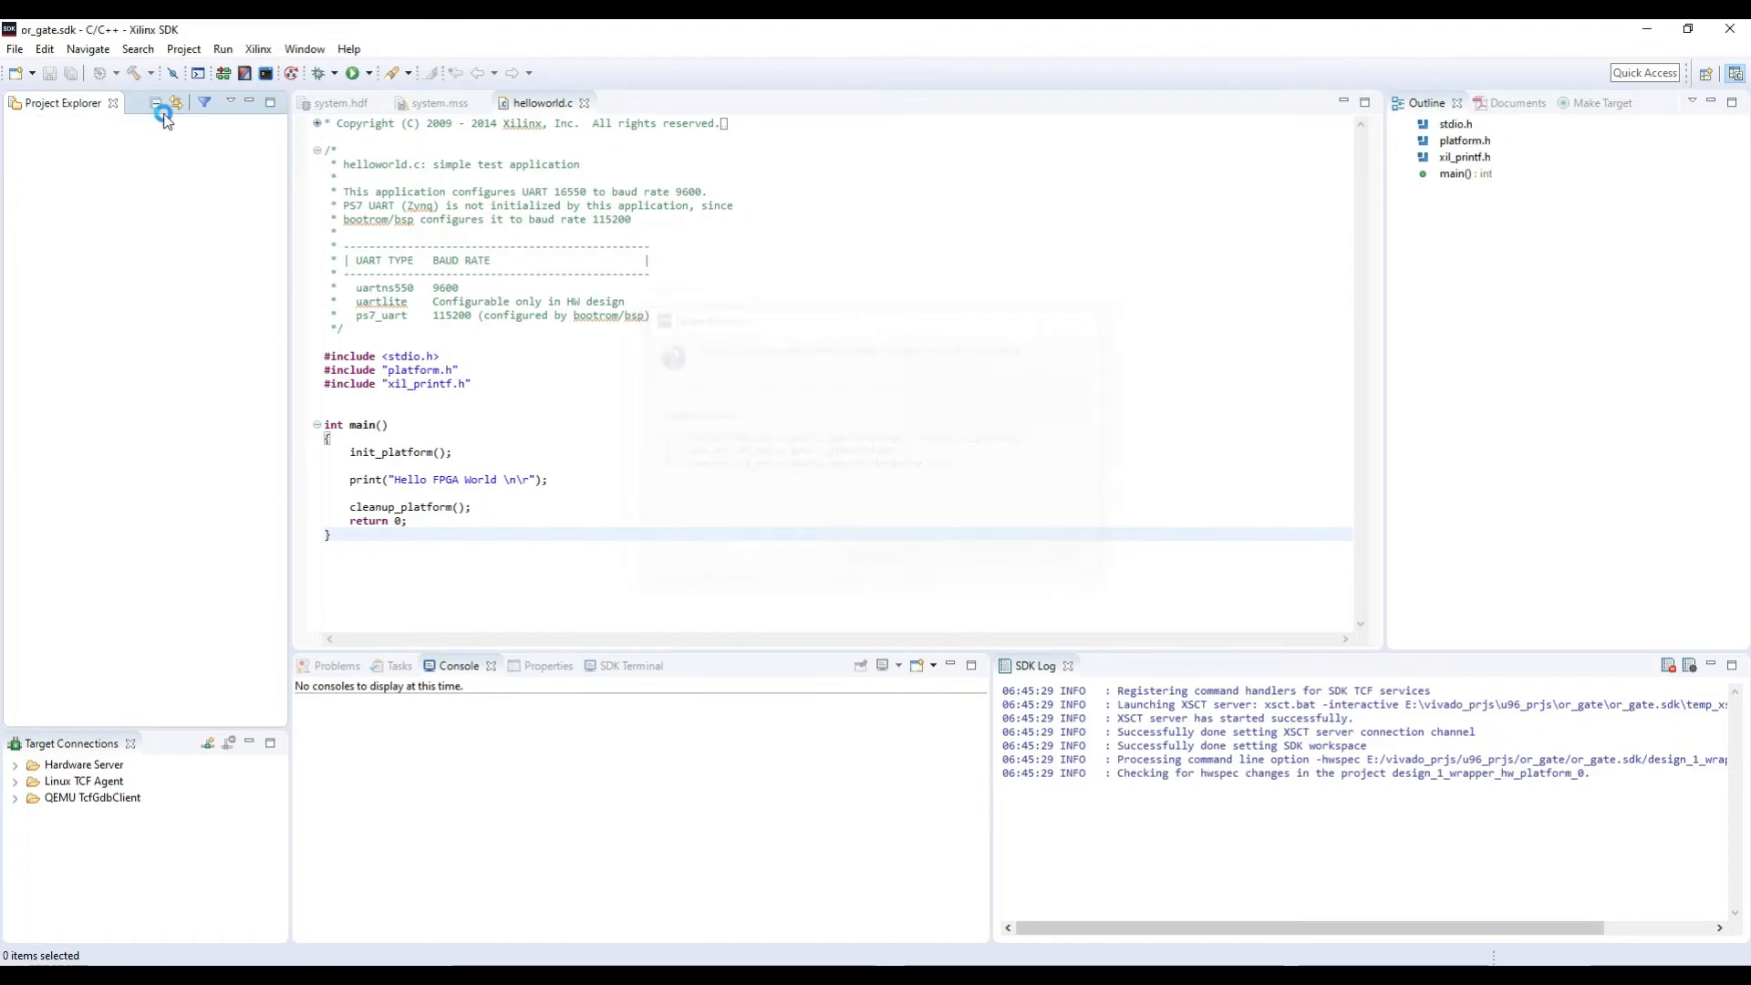
Step: Restore the SDK window to a smaller size, widen the Project Explorer and exit the SDK
click(1696, 33)
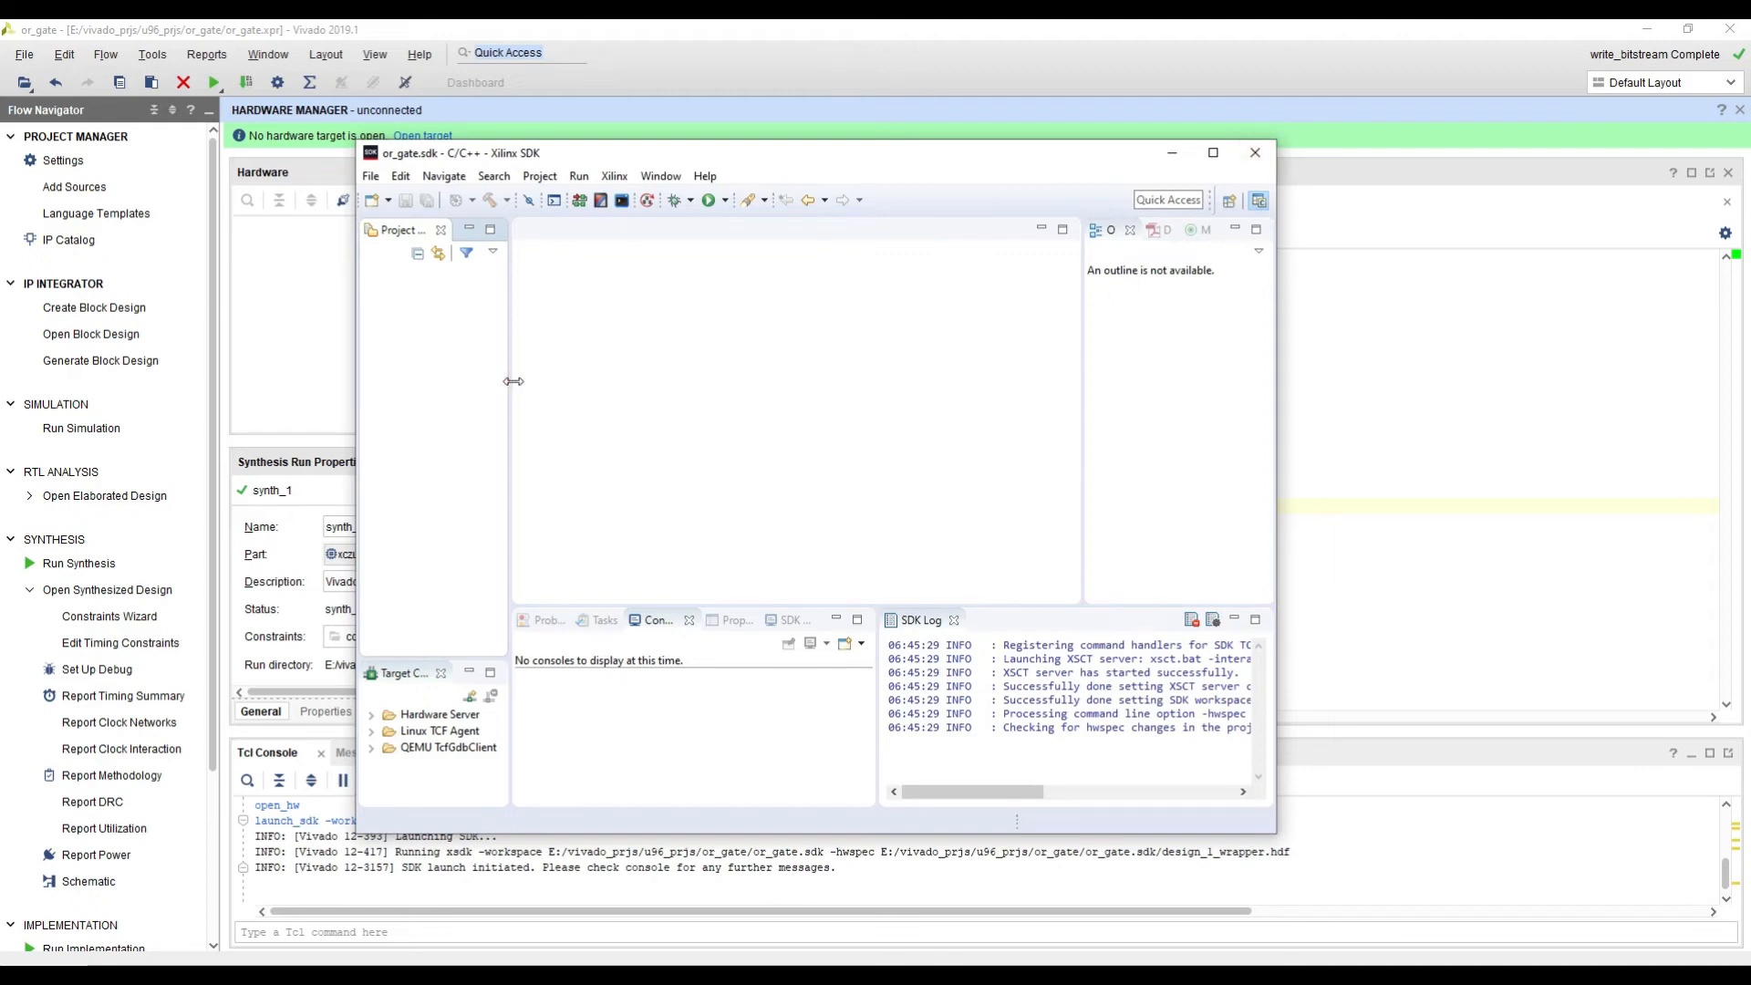
drag(513, 381, 567, 381)
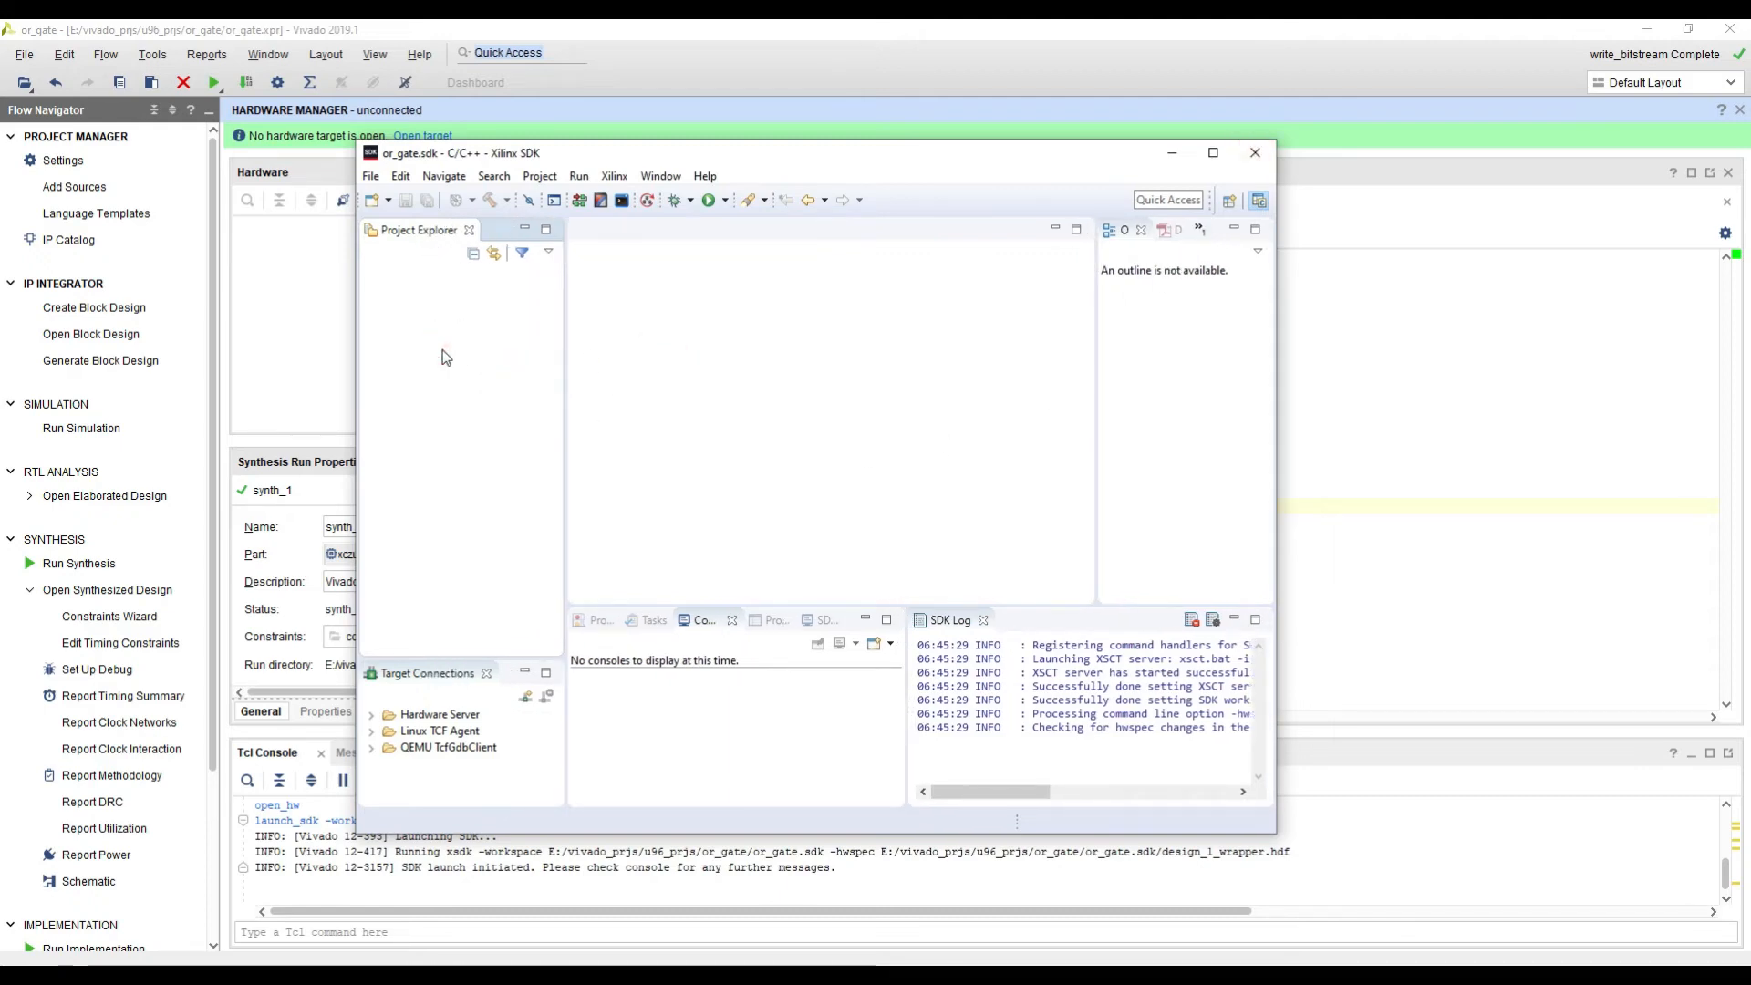
click(801, 313)
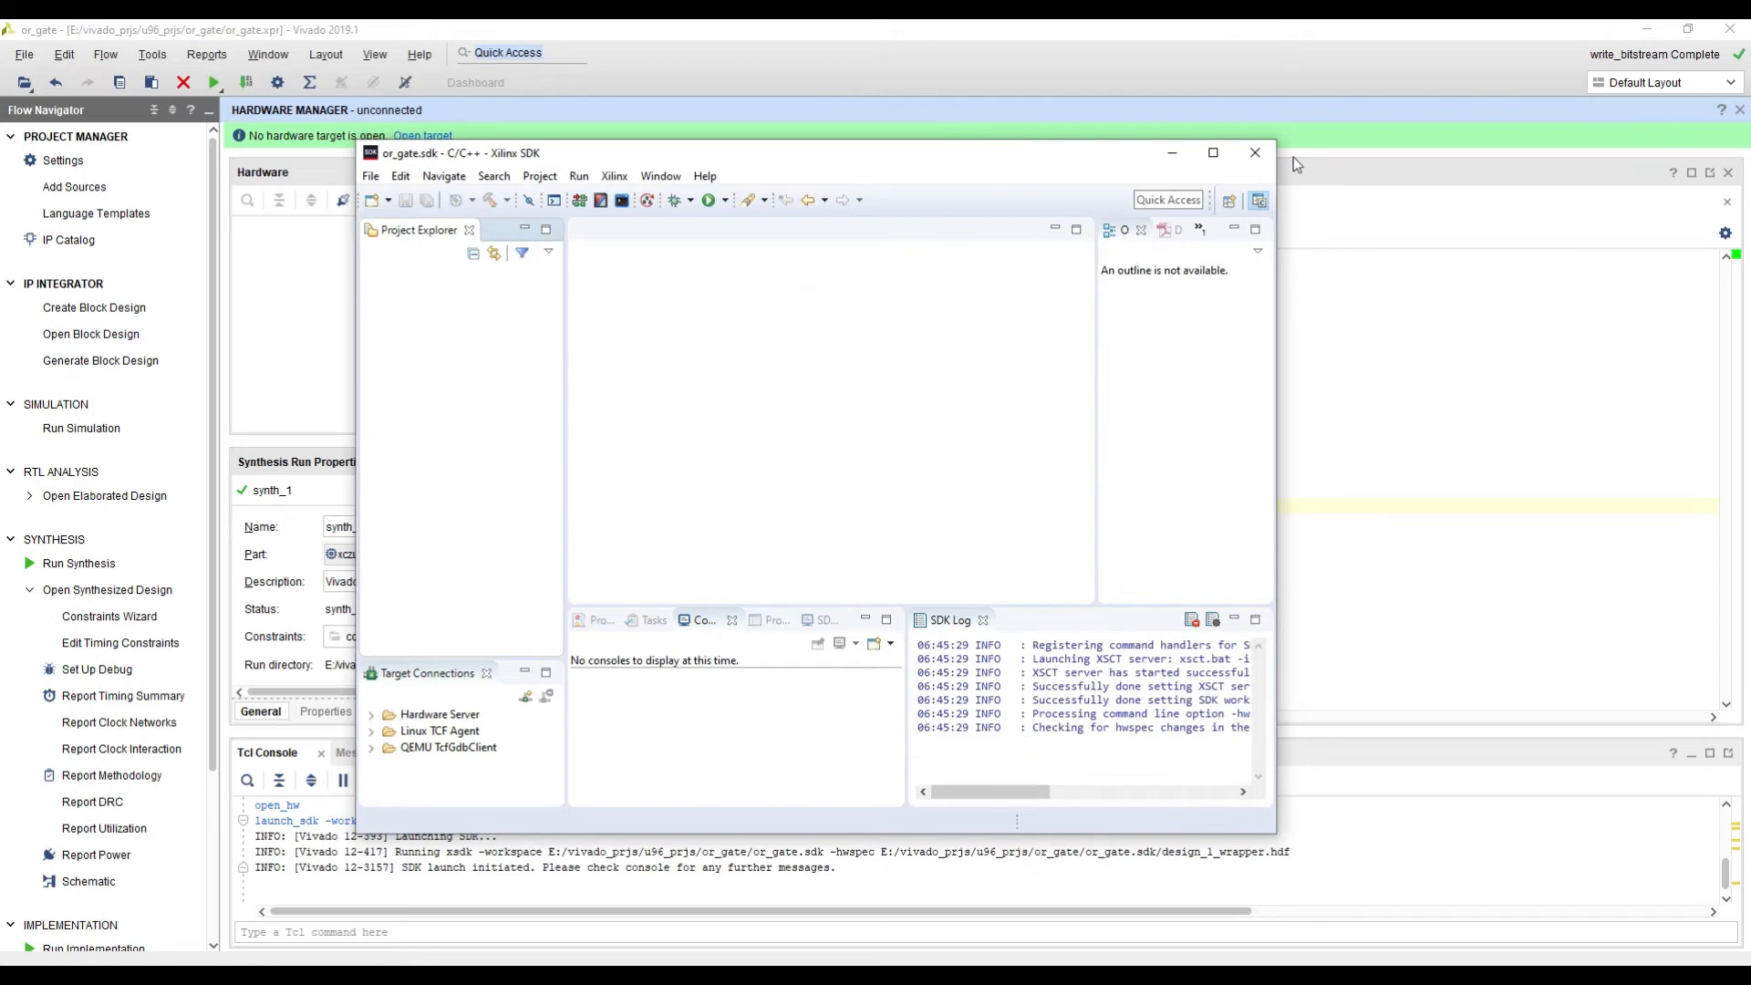
click(1254, 153)
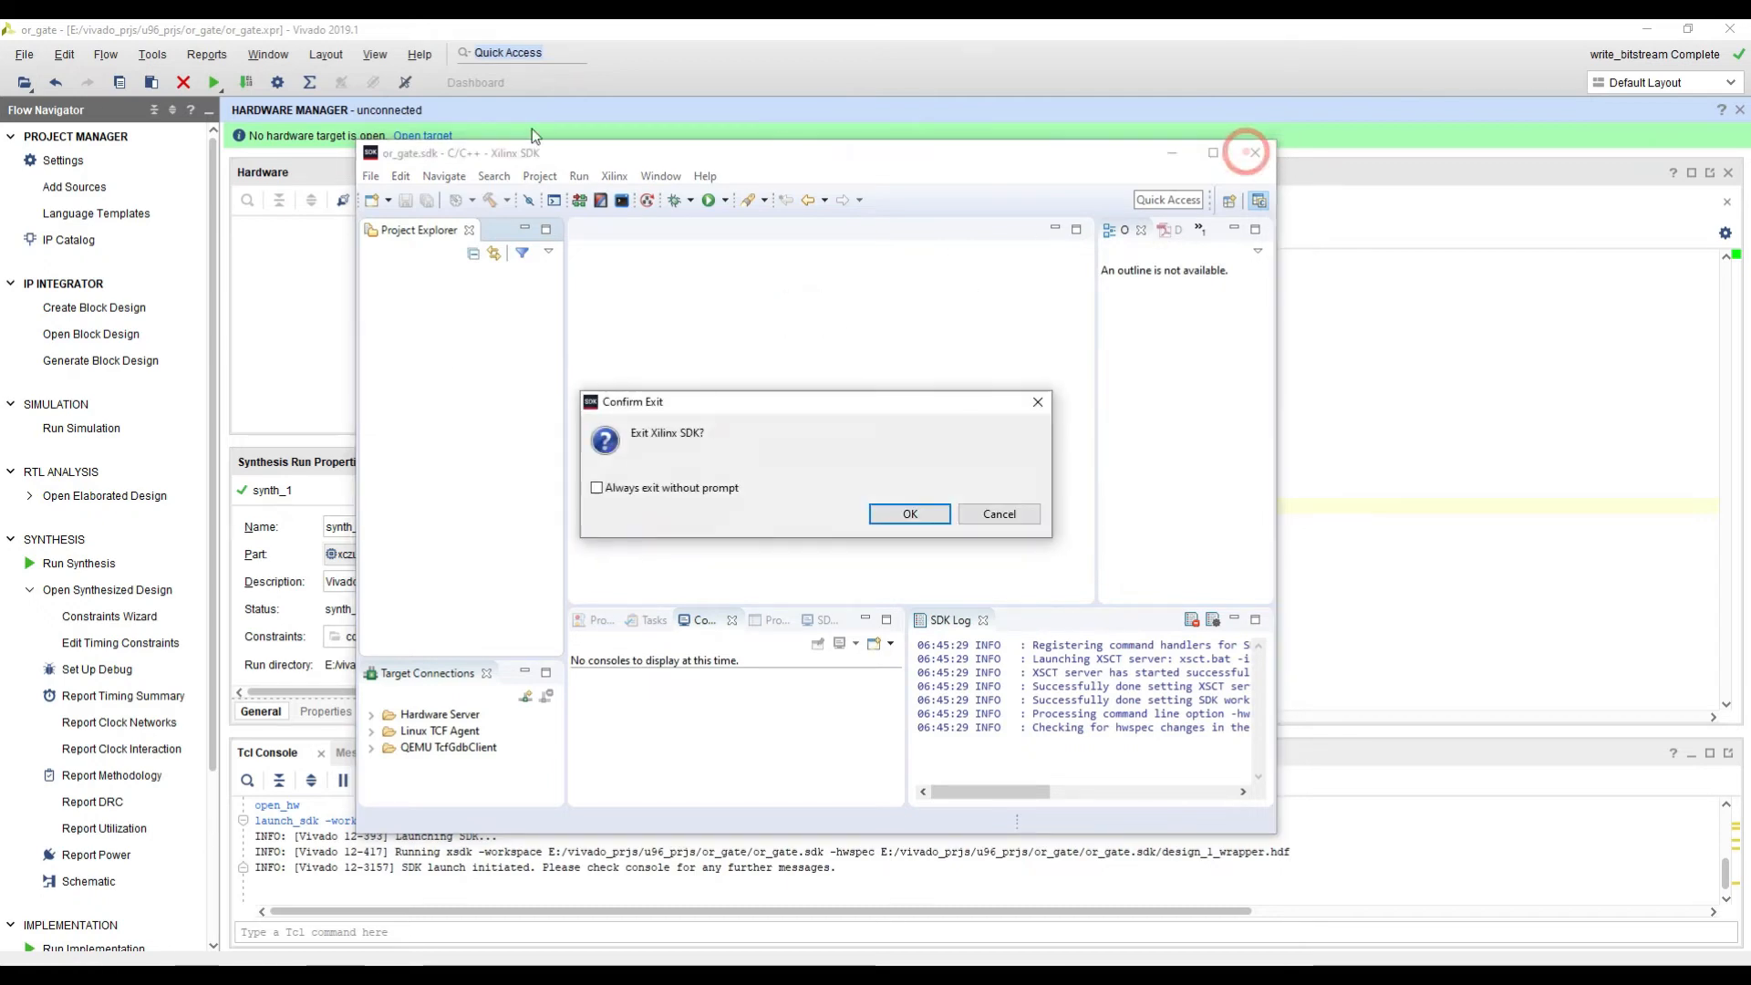
click(901, 516)
Step: Export the hardware from Vivado with the bitstream included, Local to Project, overwriting the previously exported file
click(24, 55)
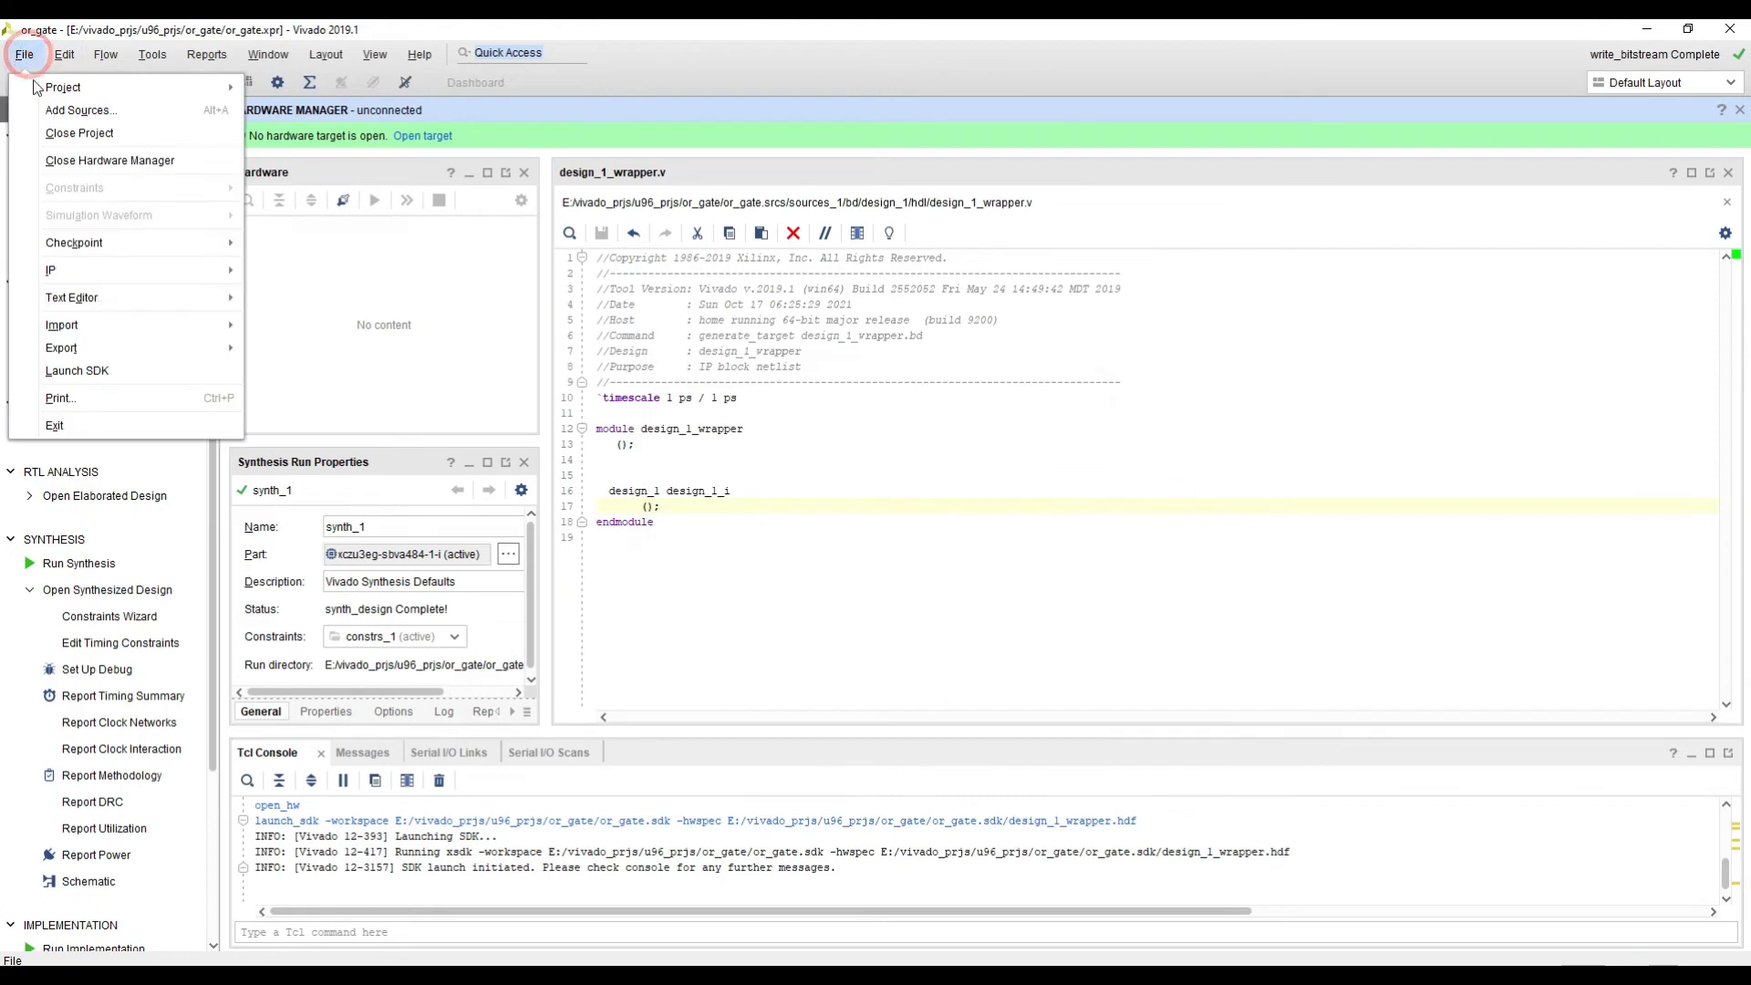
mouse_move(56, 344)
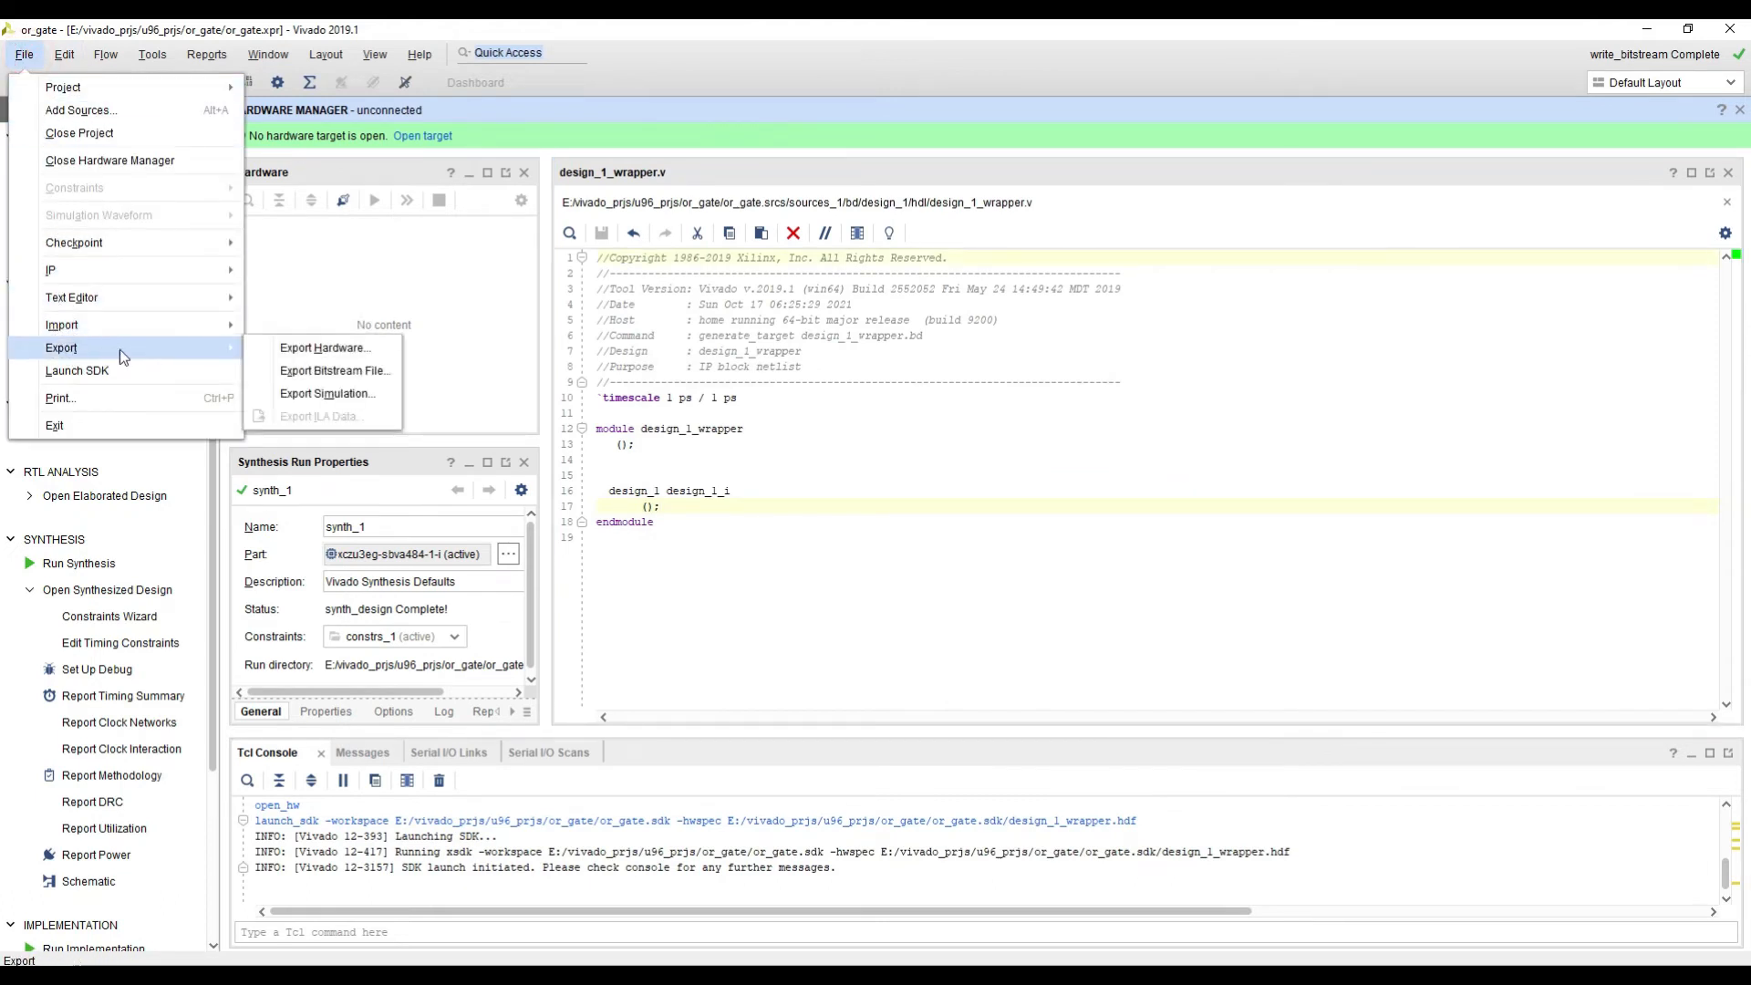
click(324, 349)
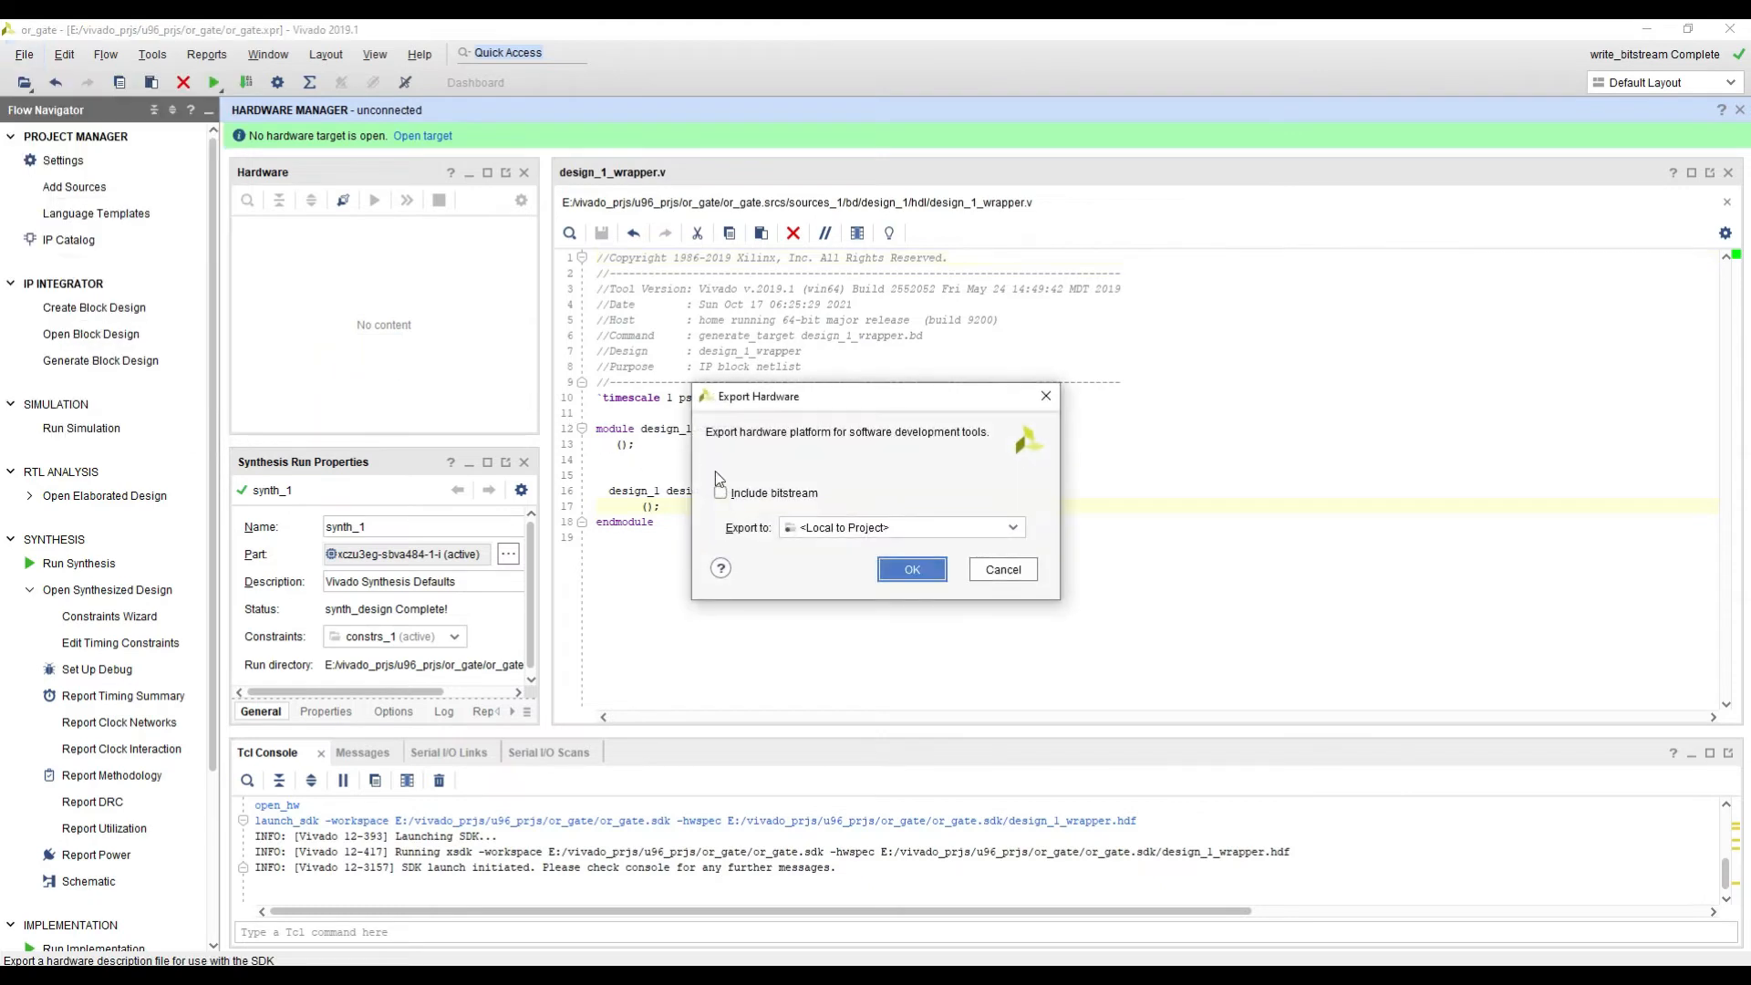
click(737, 495)
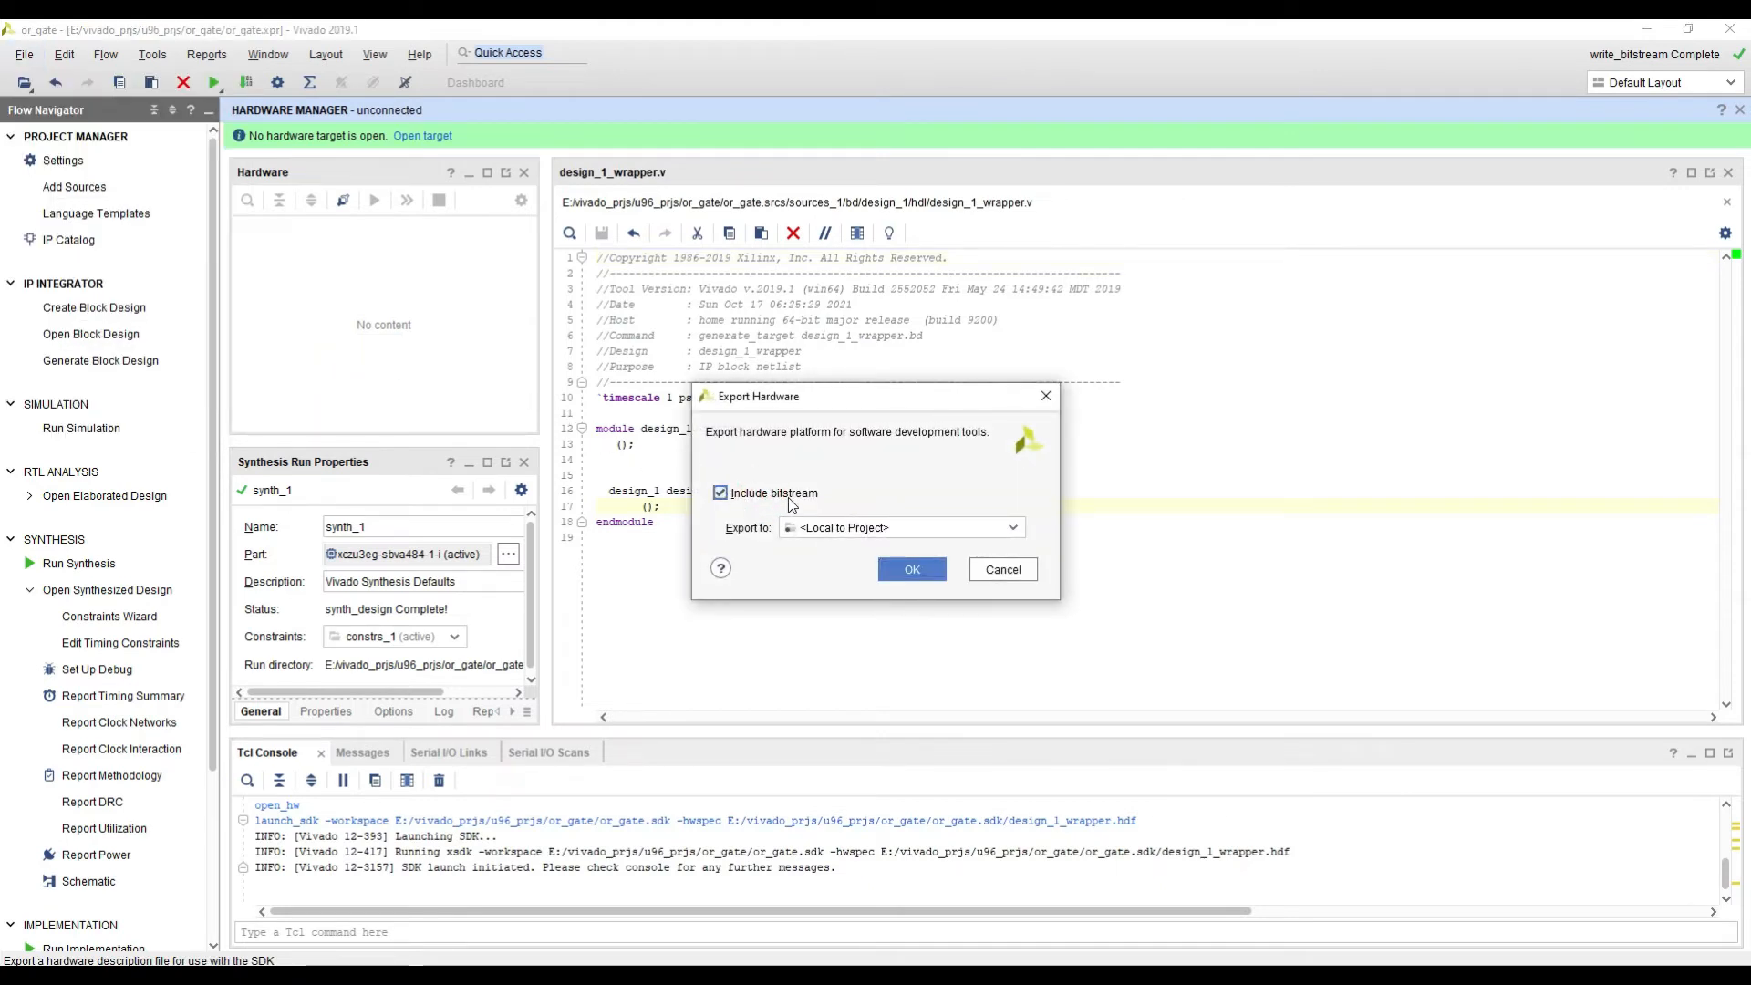
click(912, 571)
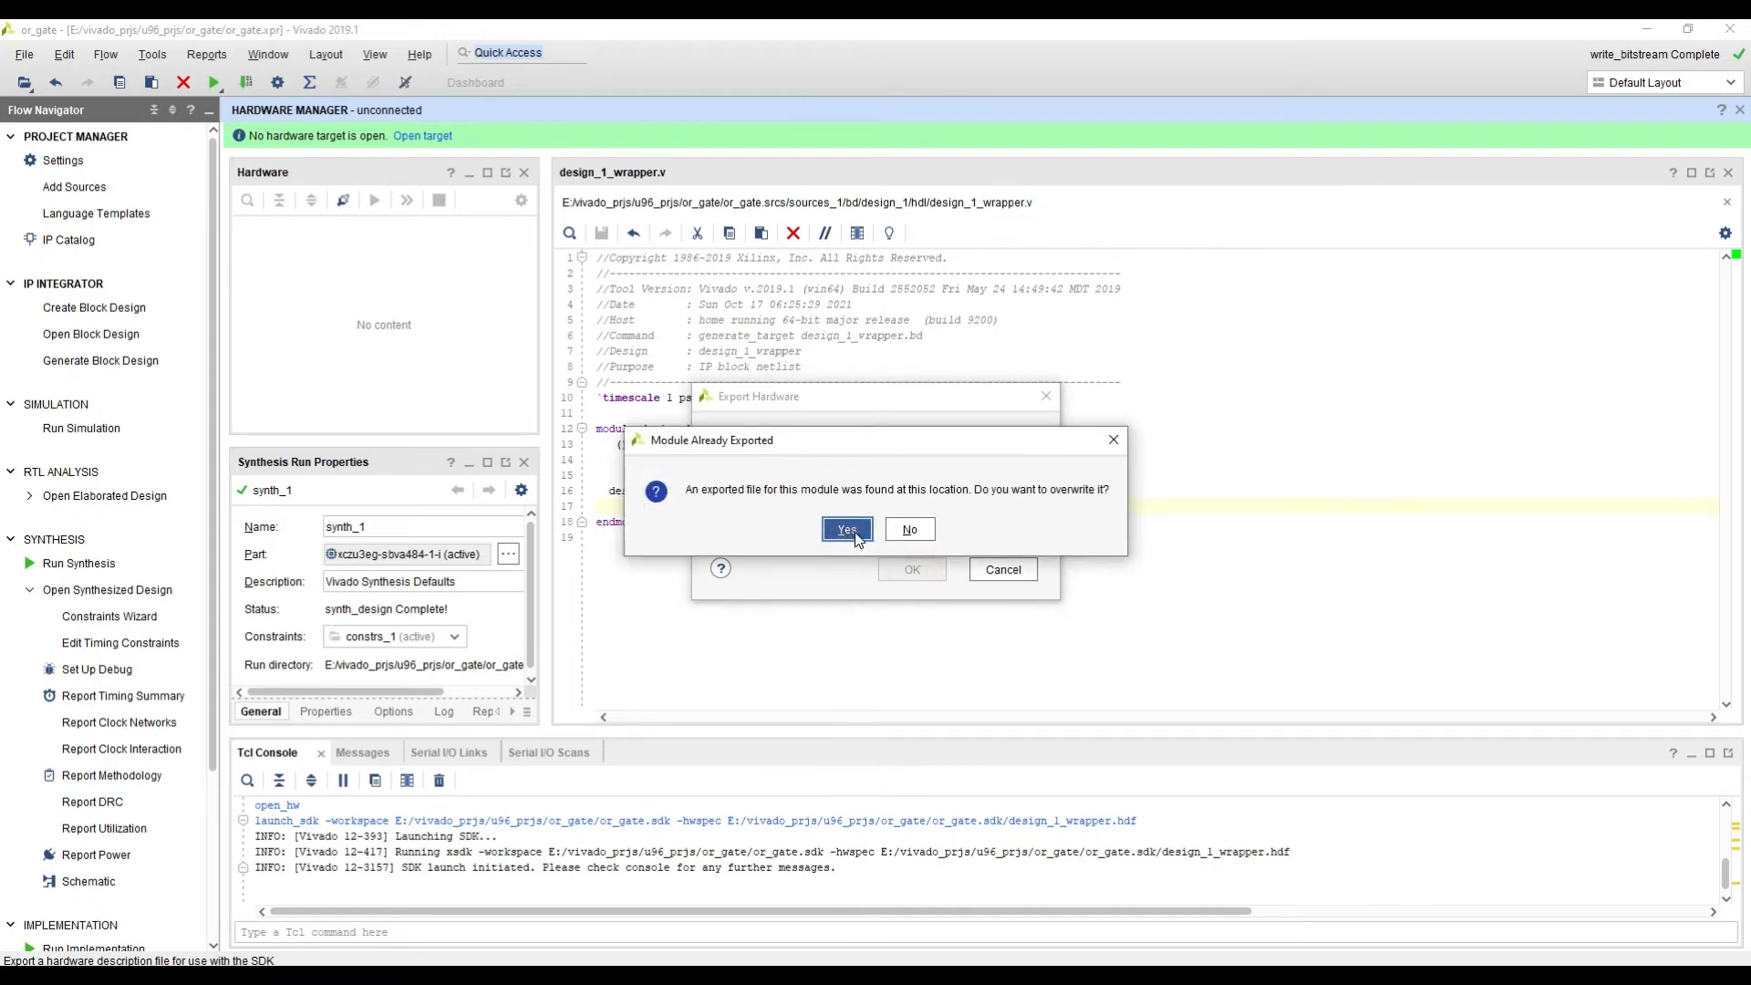
click(858, 538)
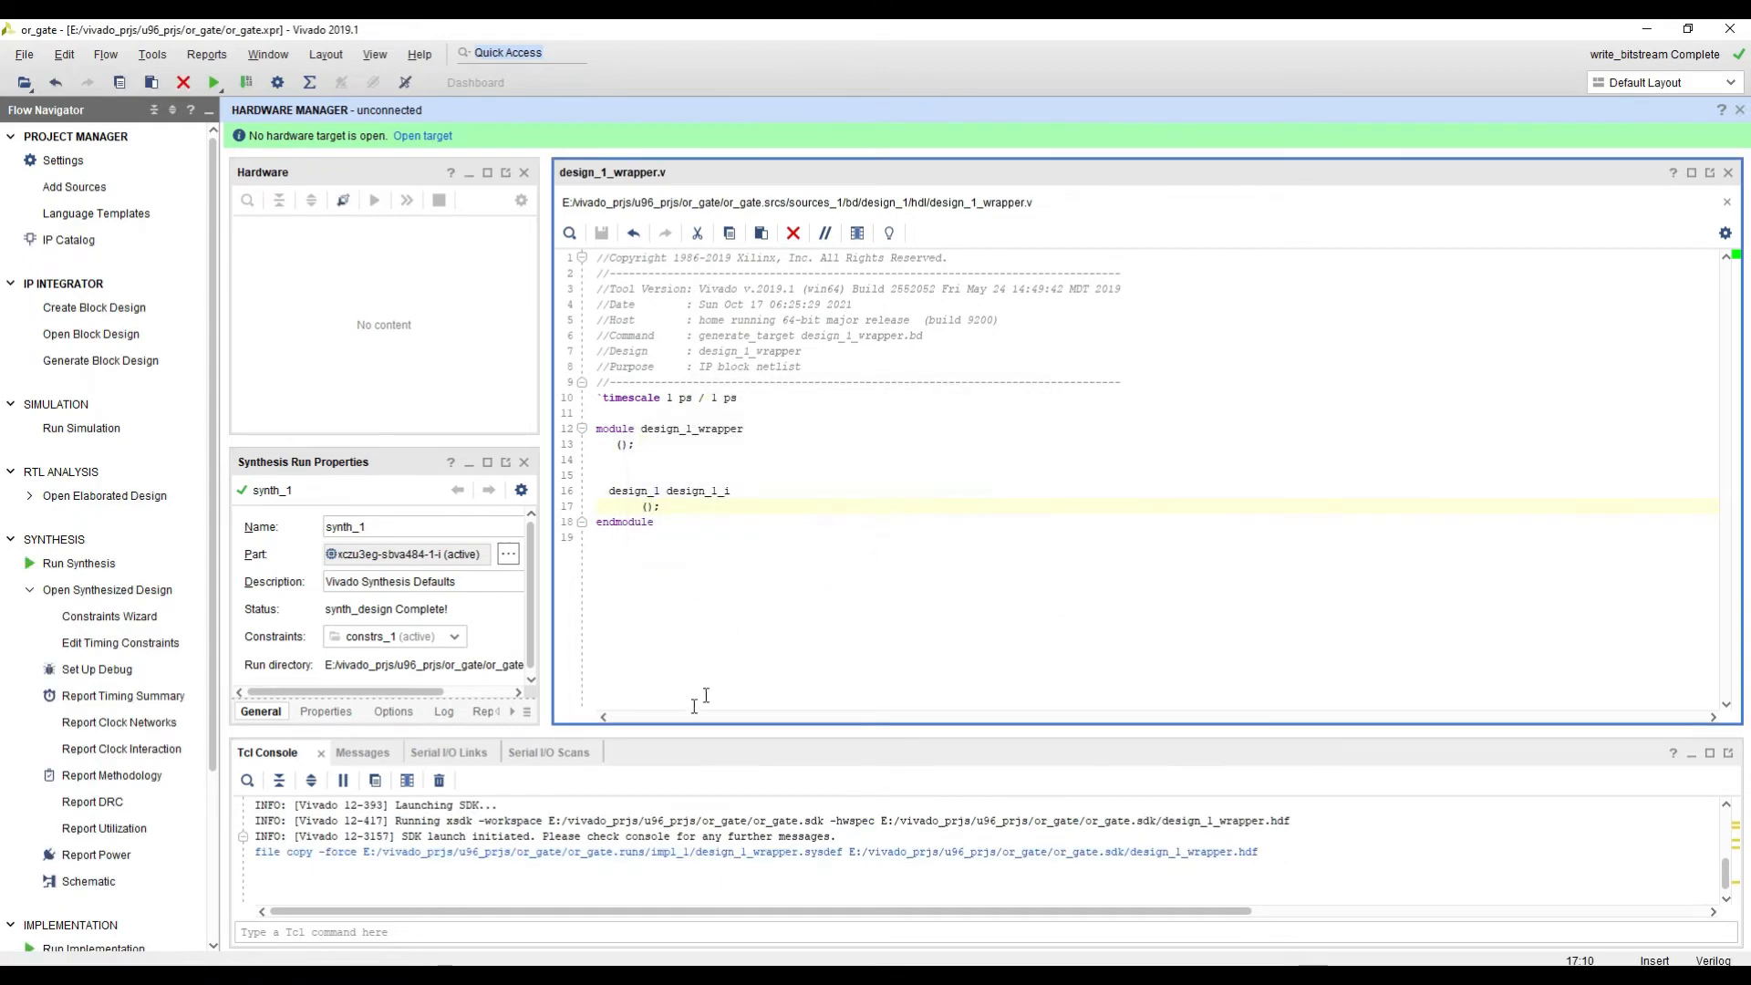
drag(659, 732, 656, 691)
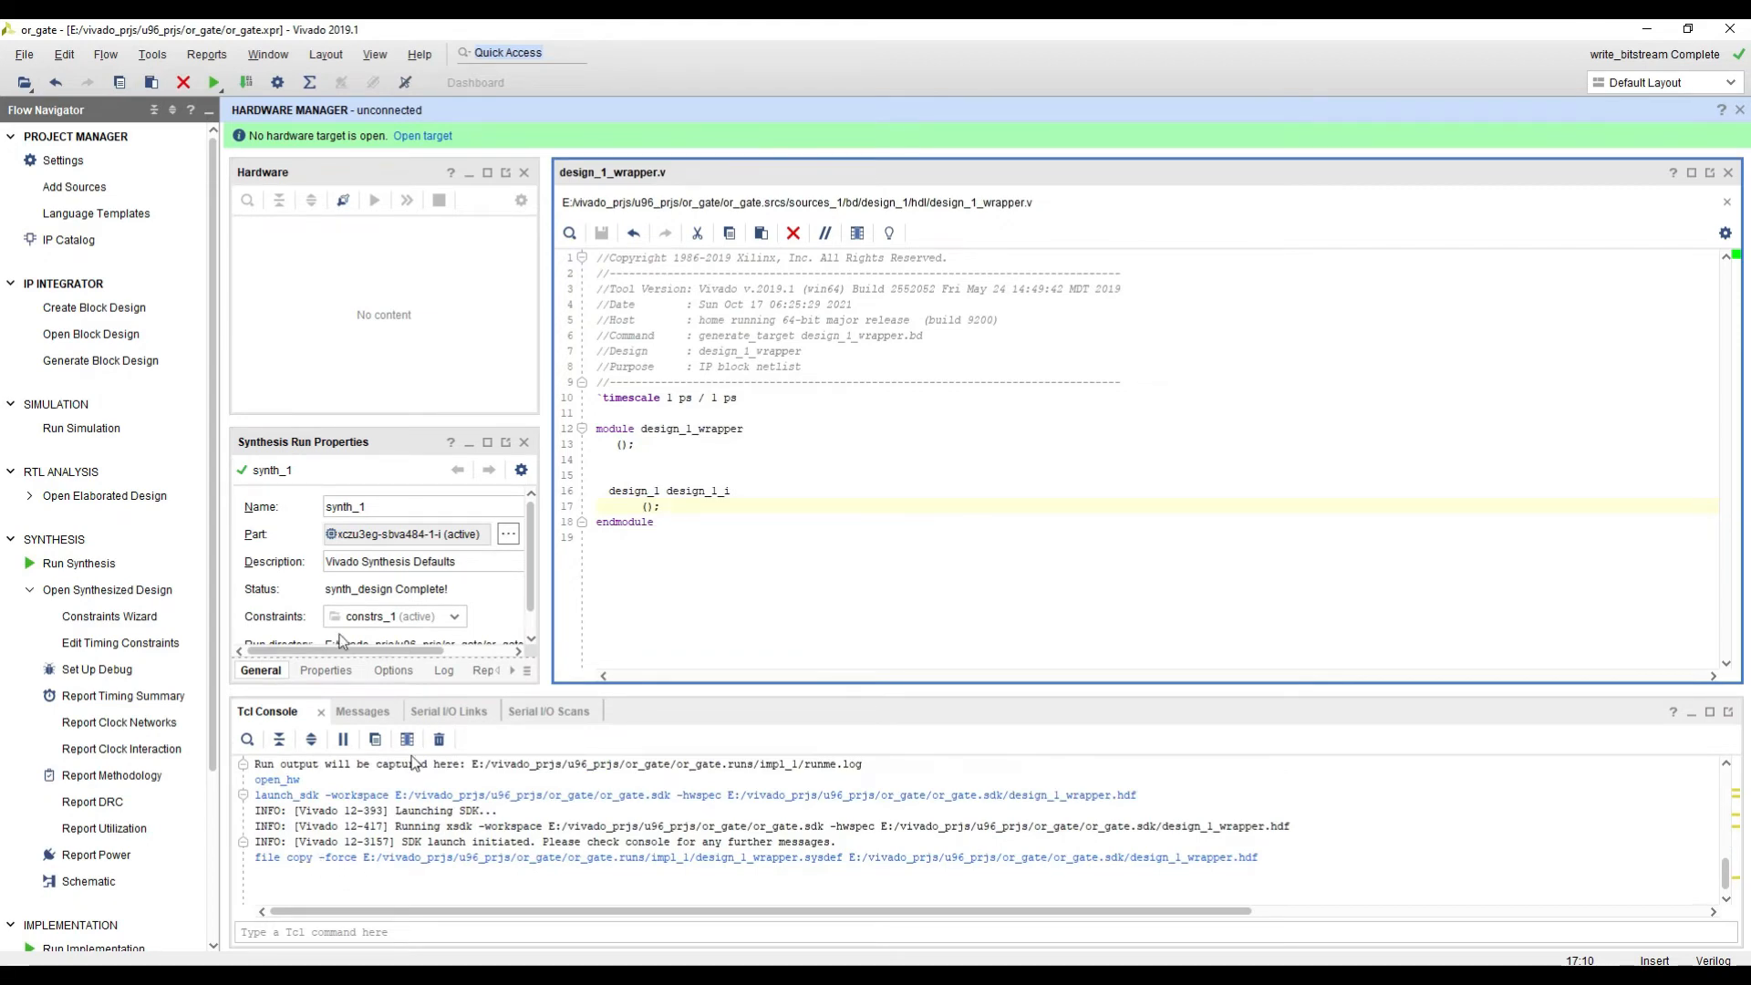
Step: Launch the Xilinx SDK again in a maximized window, running the hardware specification import in the background
click(23, 54)
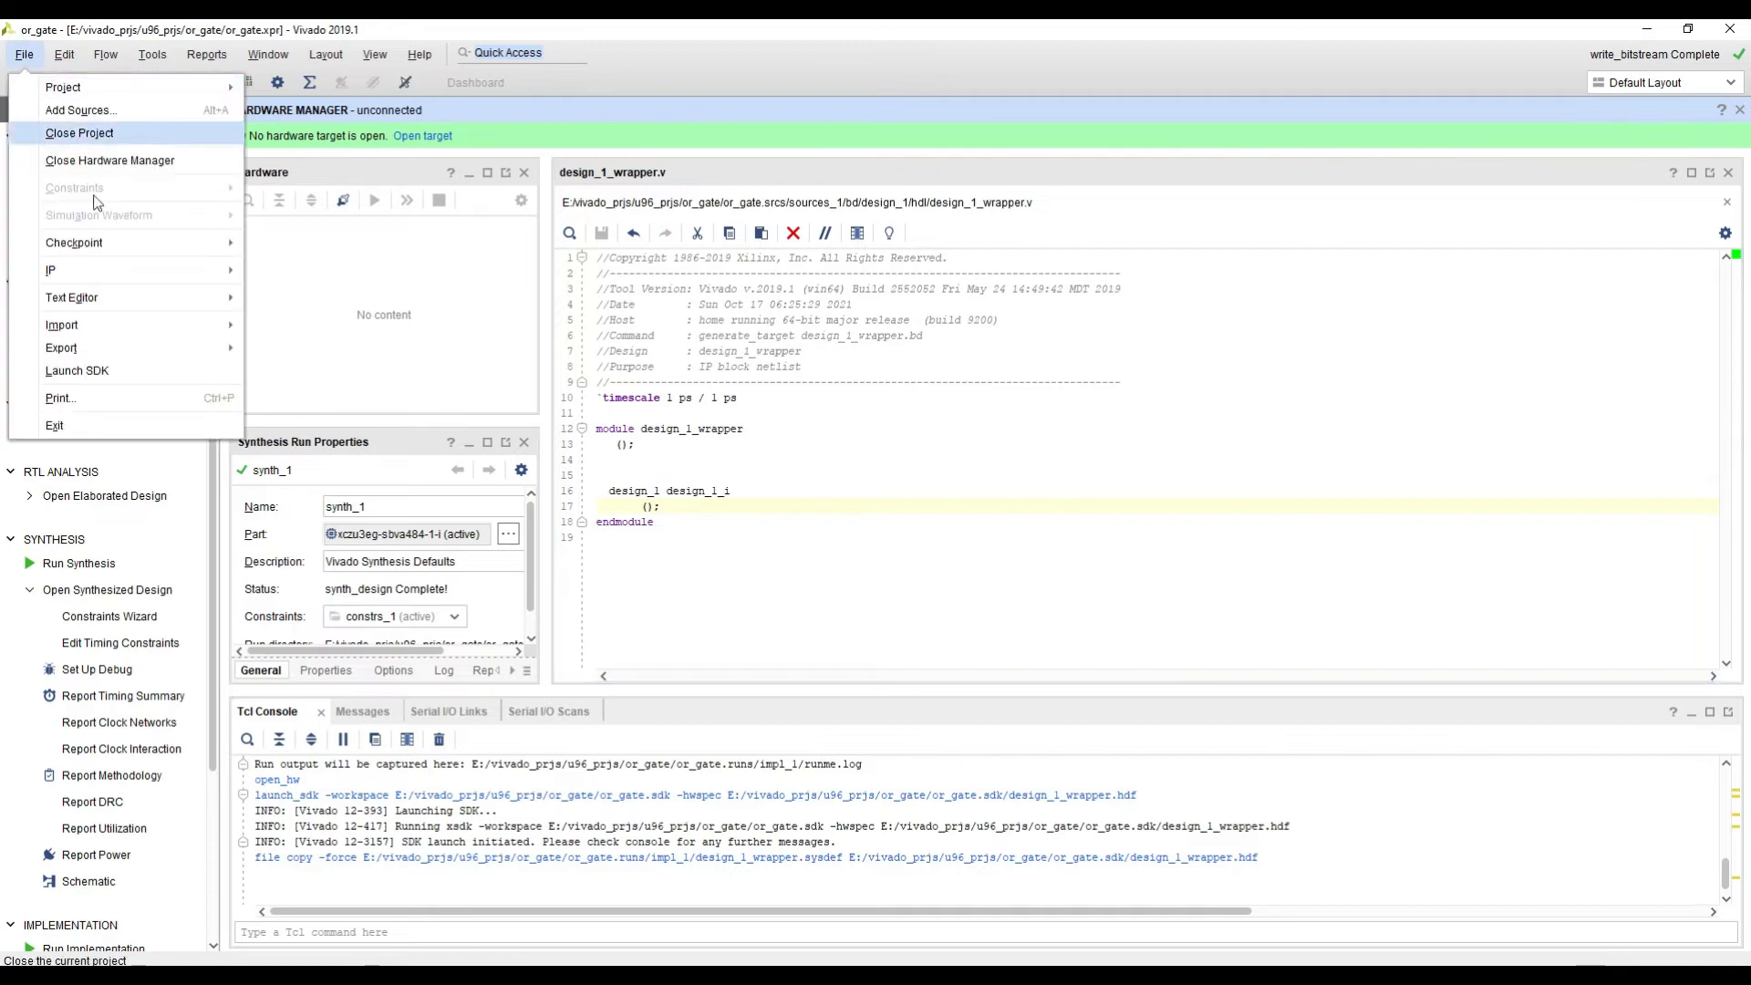
click(91, 370)
click(885, 580)
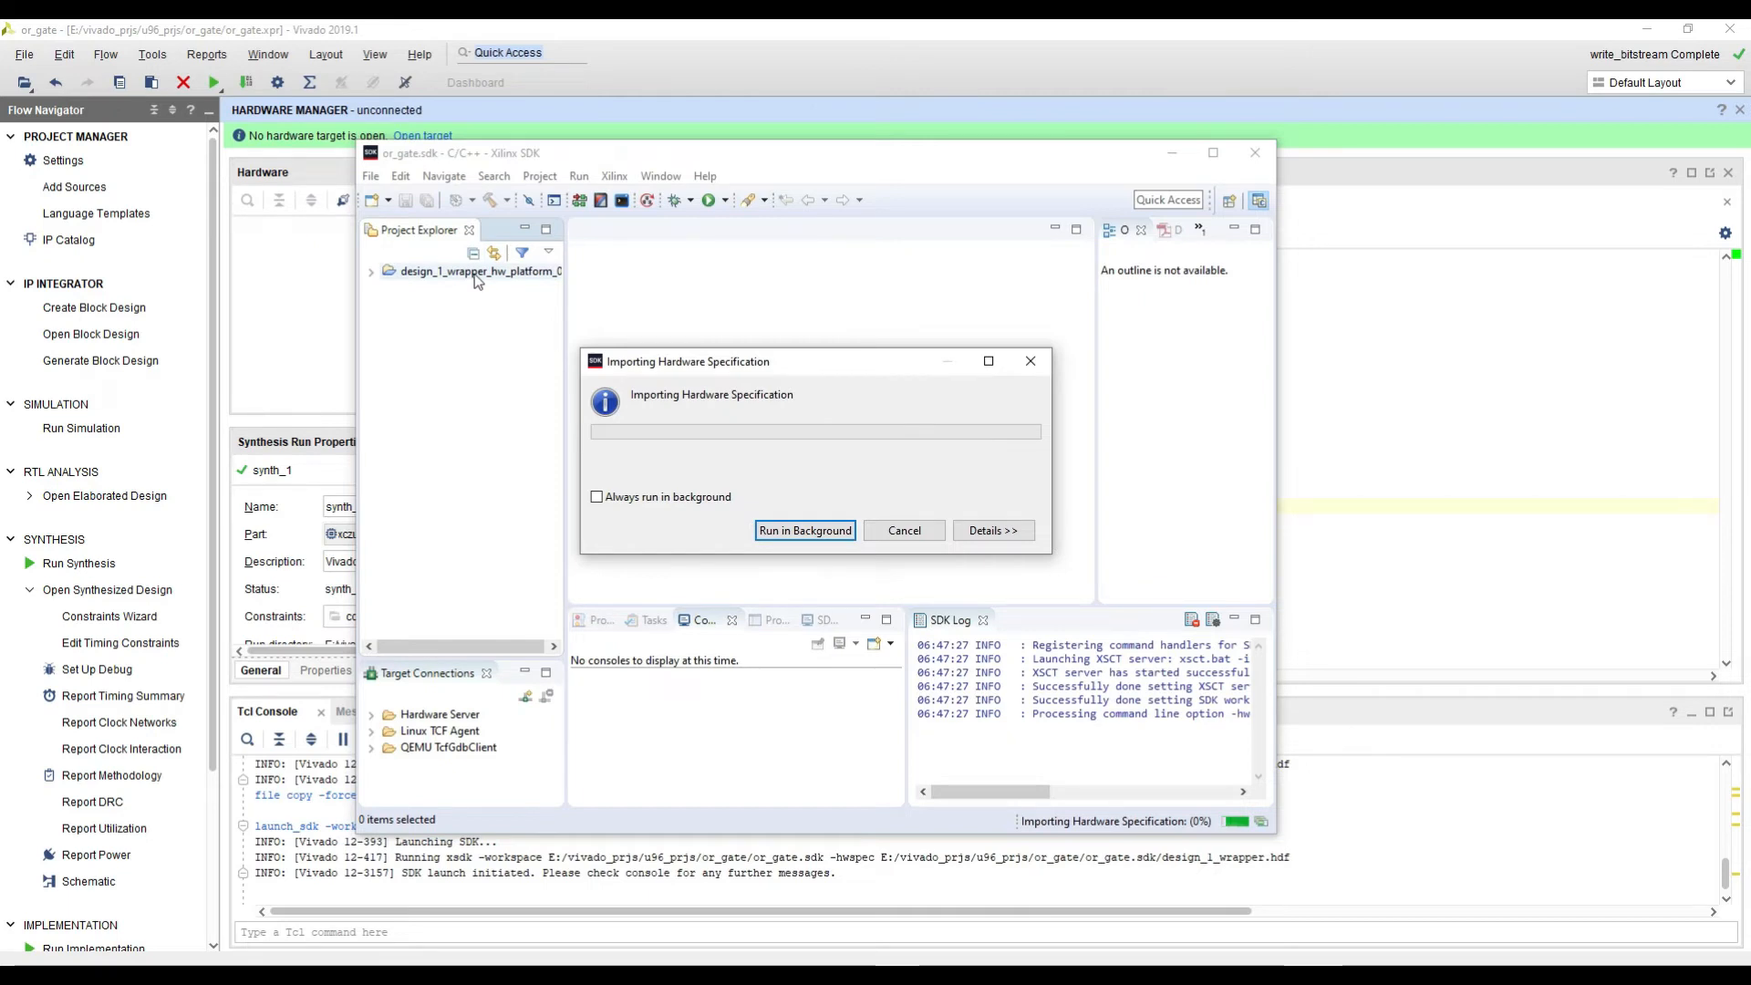
click(800, 534)
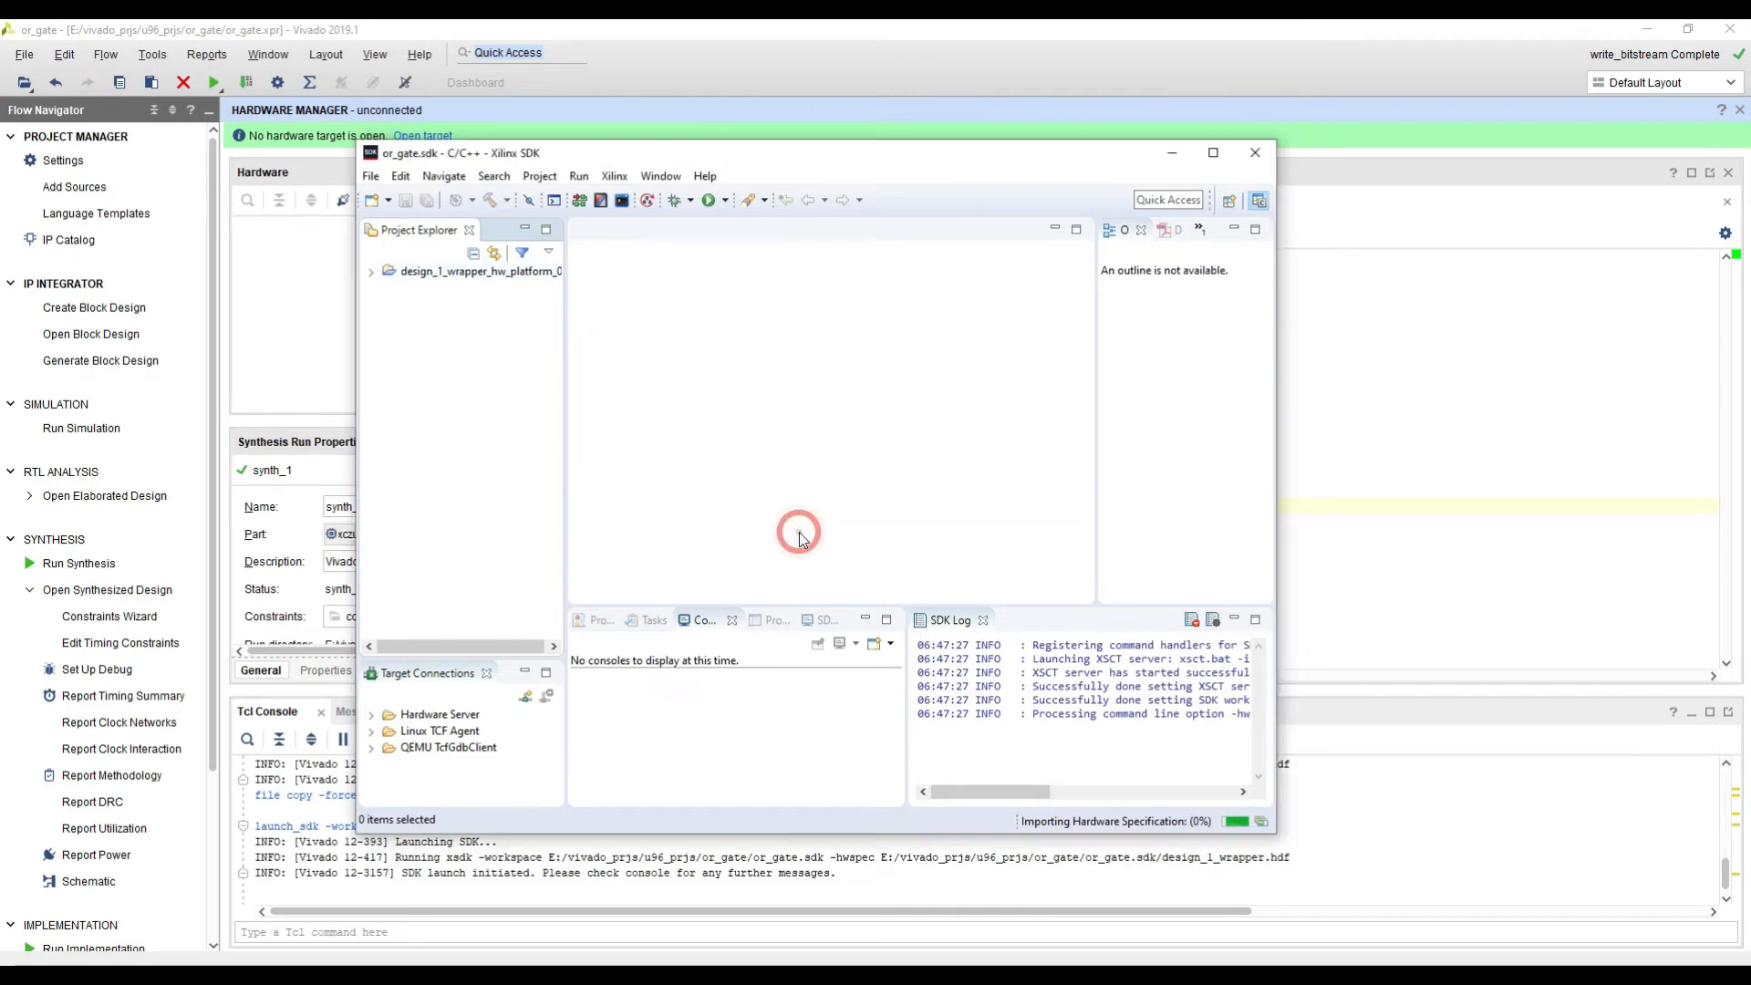
double_click(917, 154)
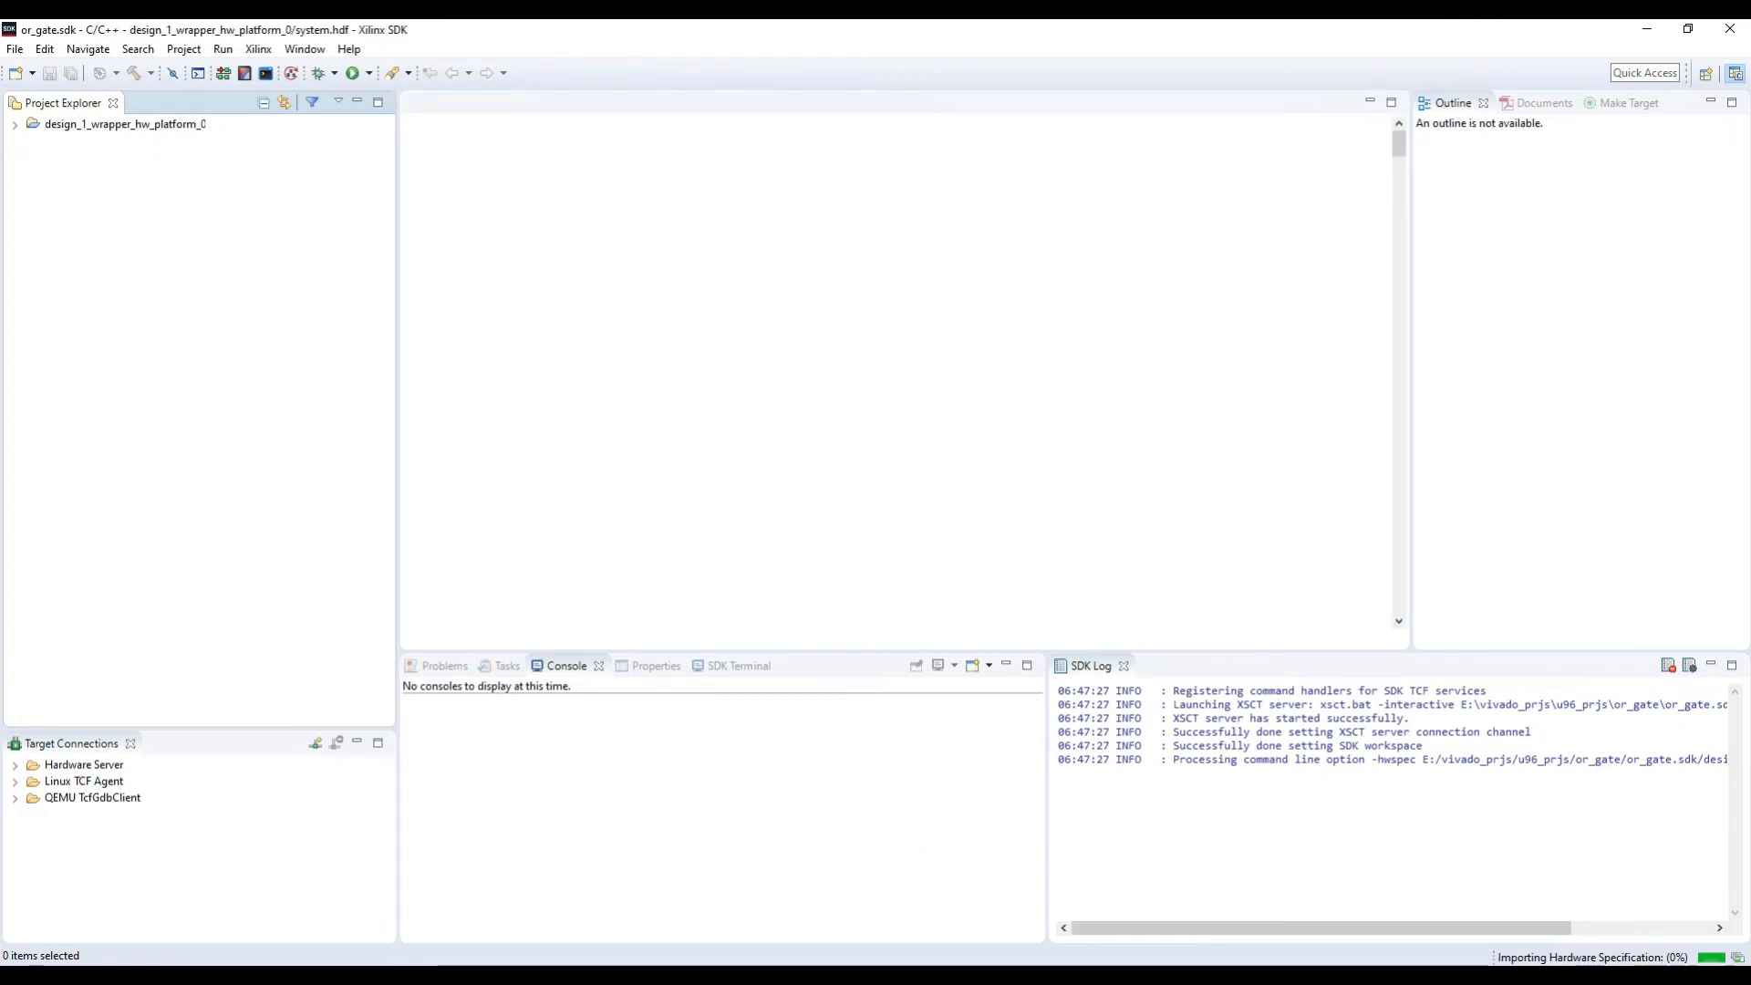
Step: Switch to the PuTTY session on COM4 and reset its terminal
click(914, 976)
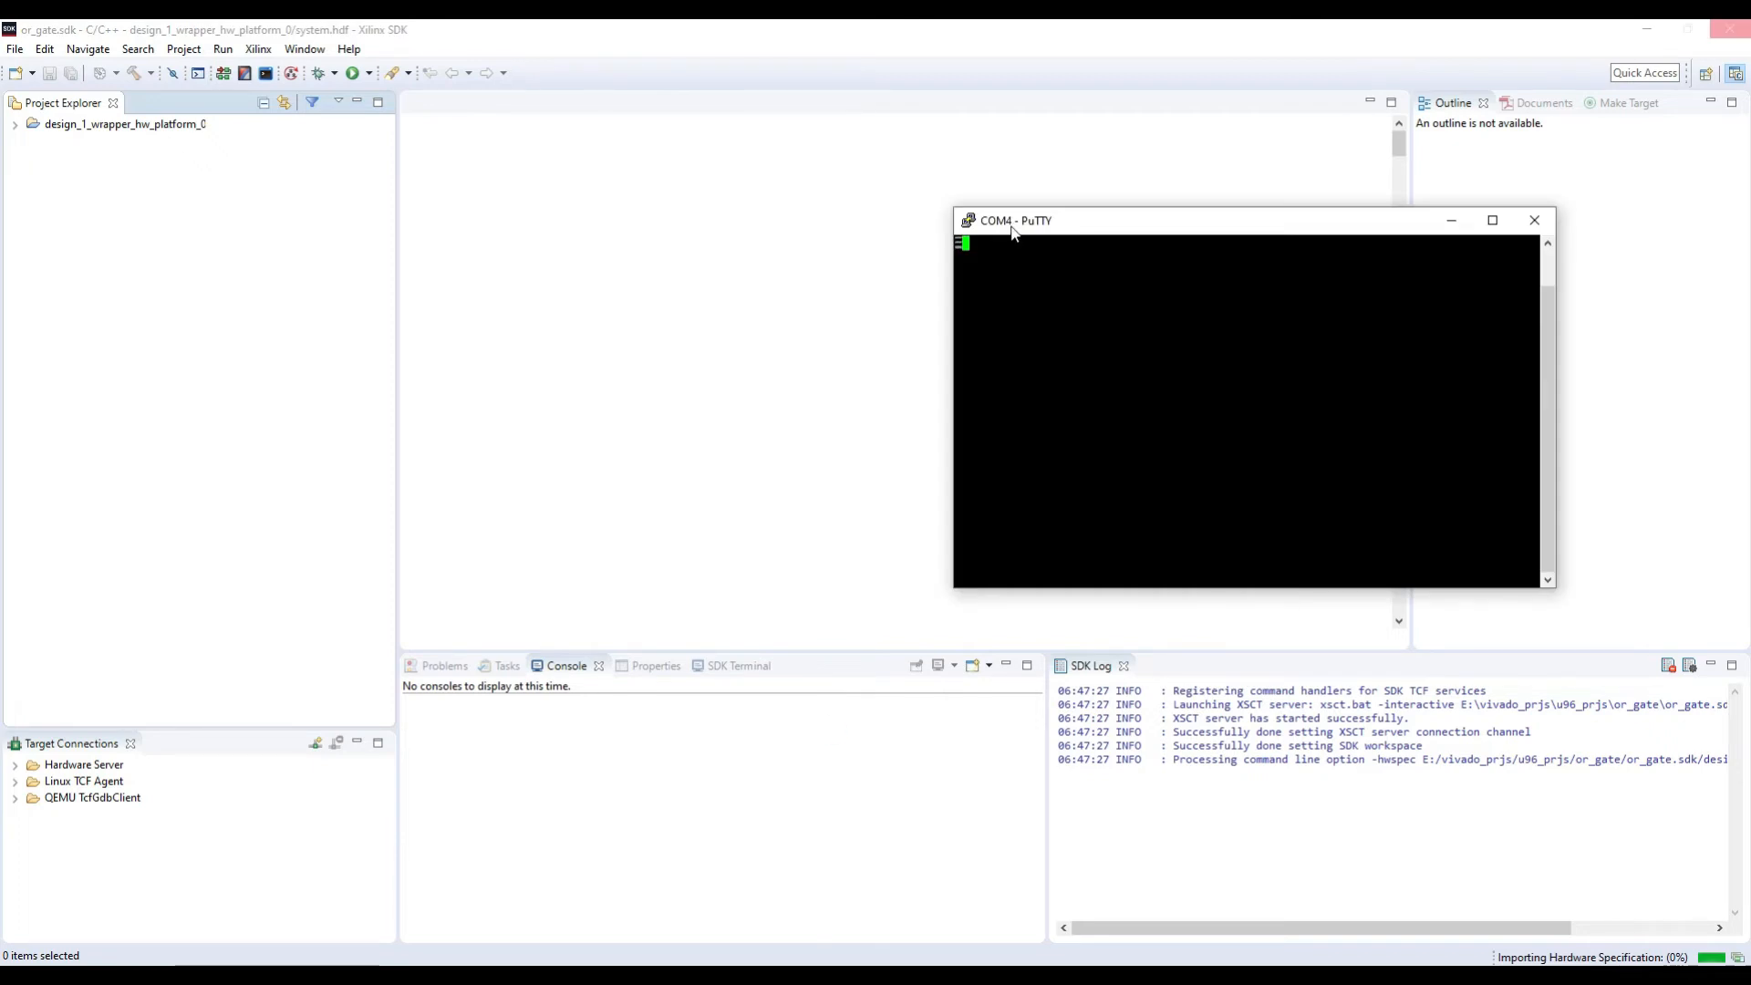
drag(1012, 232, 1067, 296)
click(1022, 284)
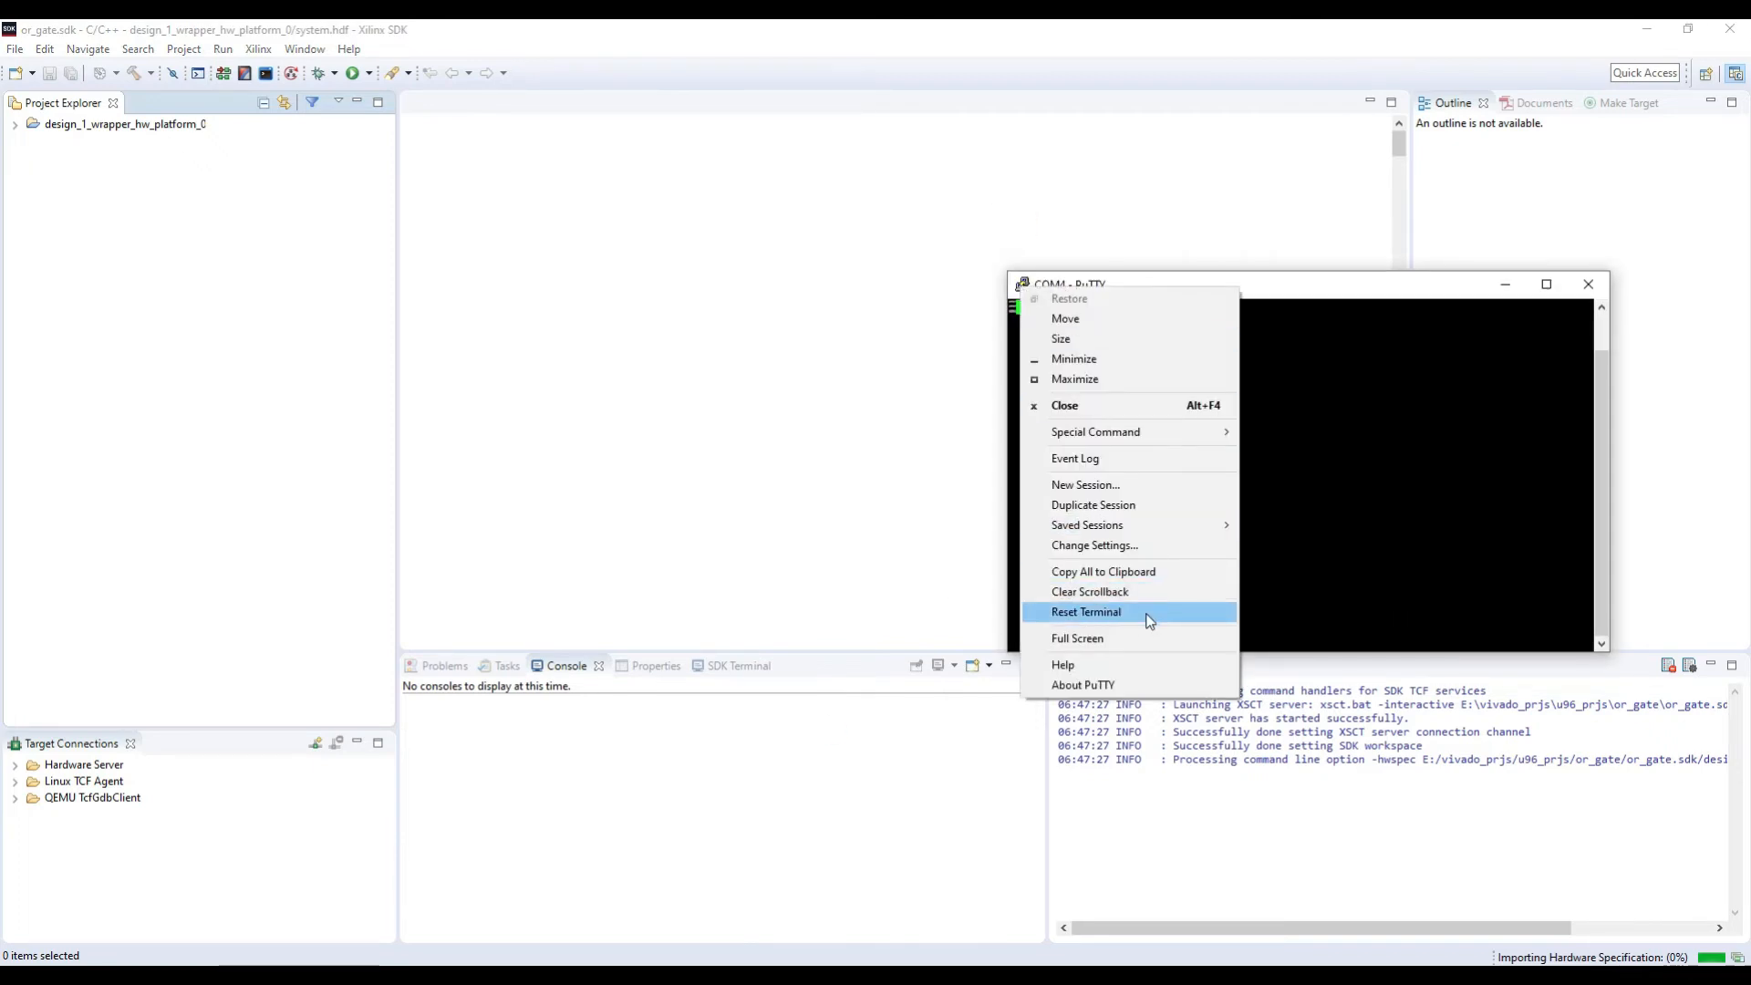
click(1148, 613)
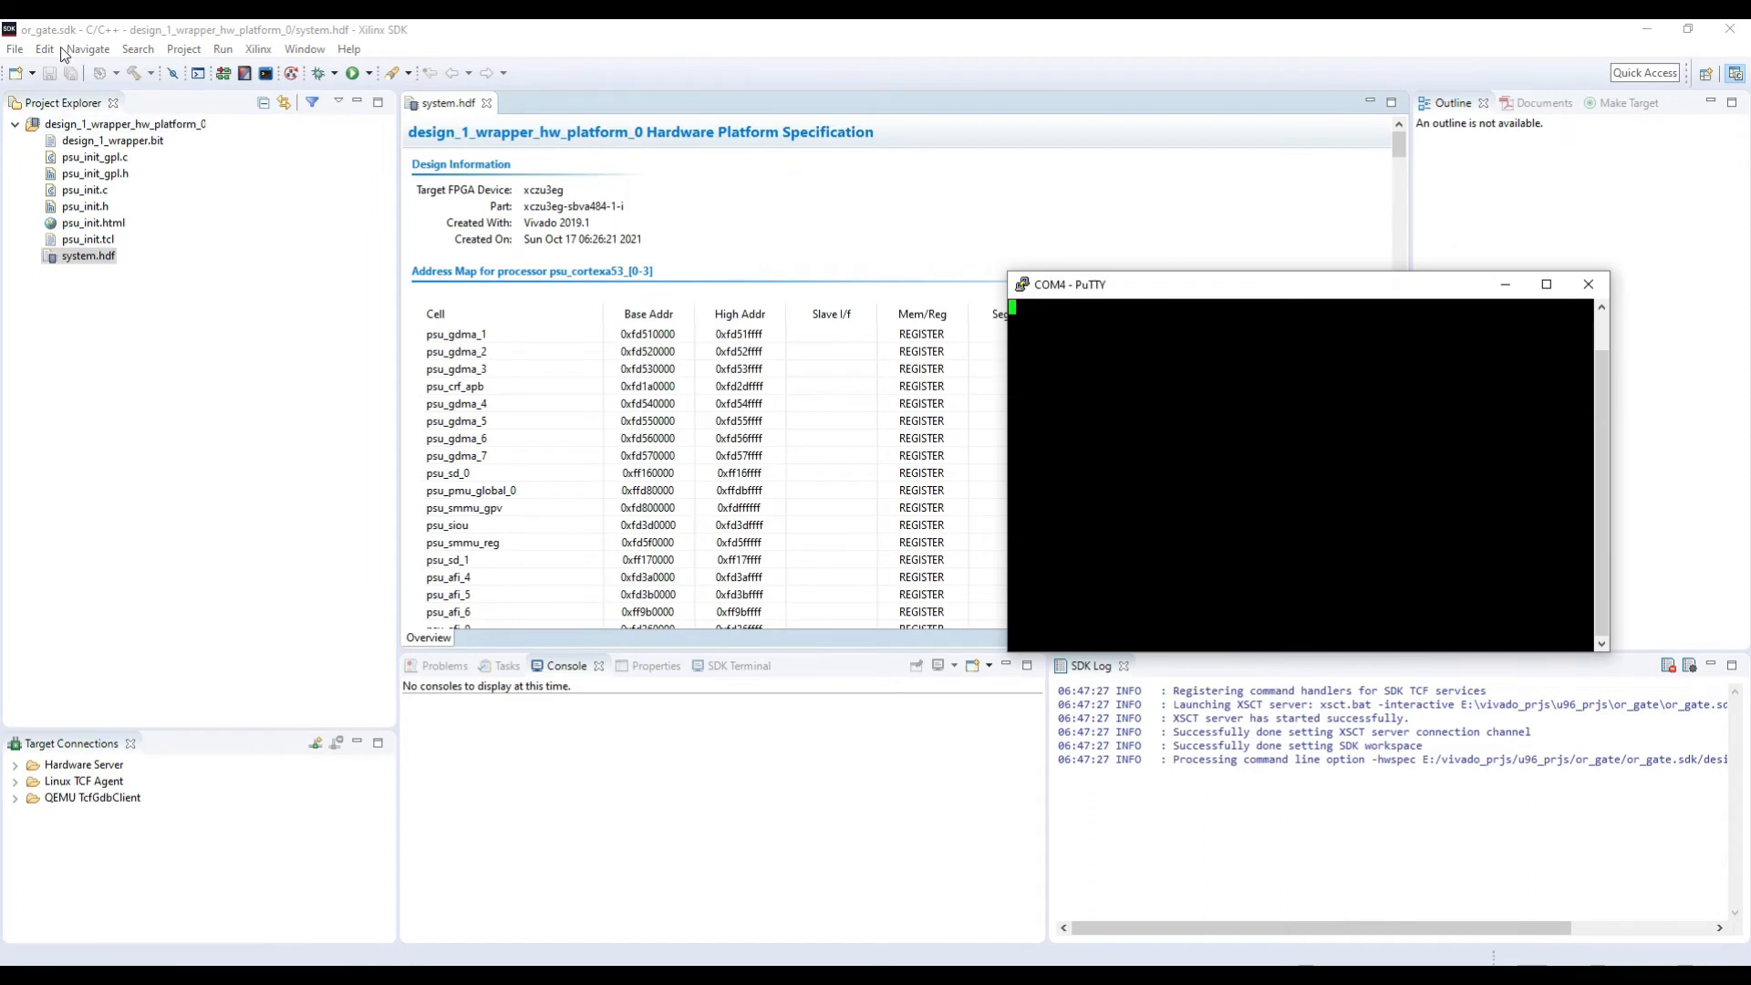
Step: Return to the SDK and create the standalone board support package standalone_bsp_0 for psu_cortexa53_0 with the 64-bit compiler
click(10, 50)
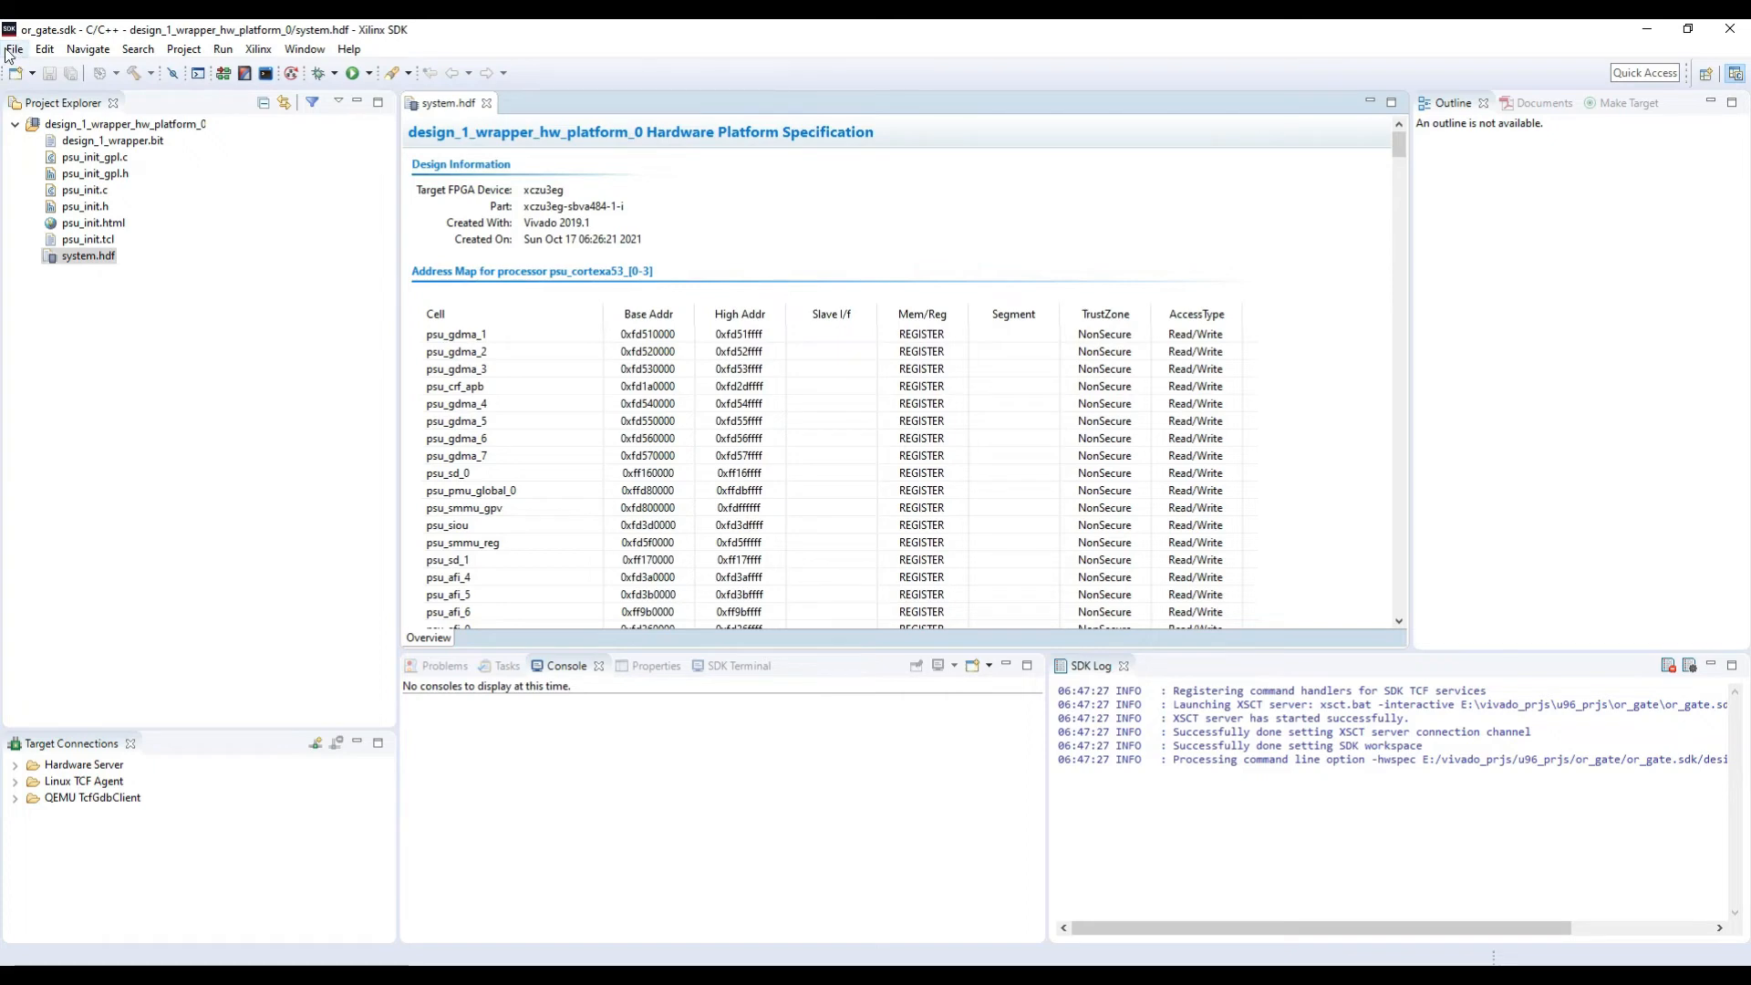
click(11, 51)
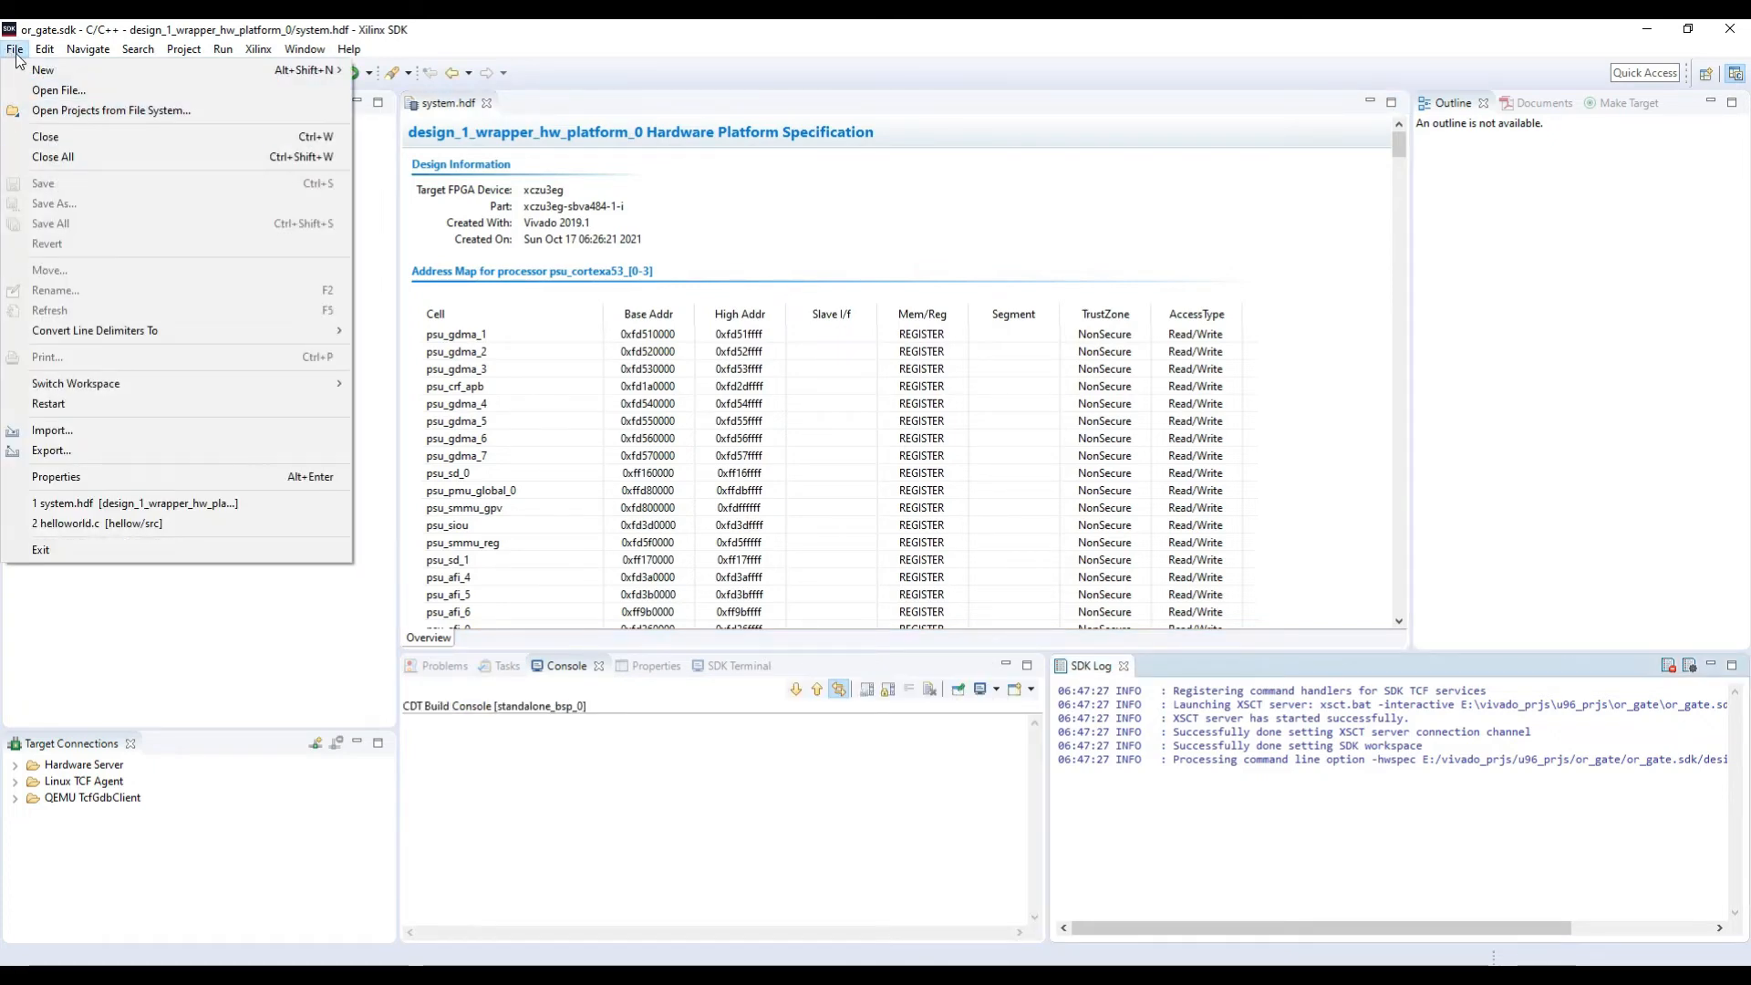
mouse_move(40, 69)
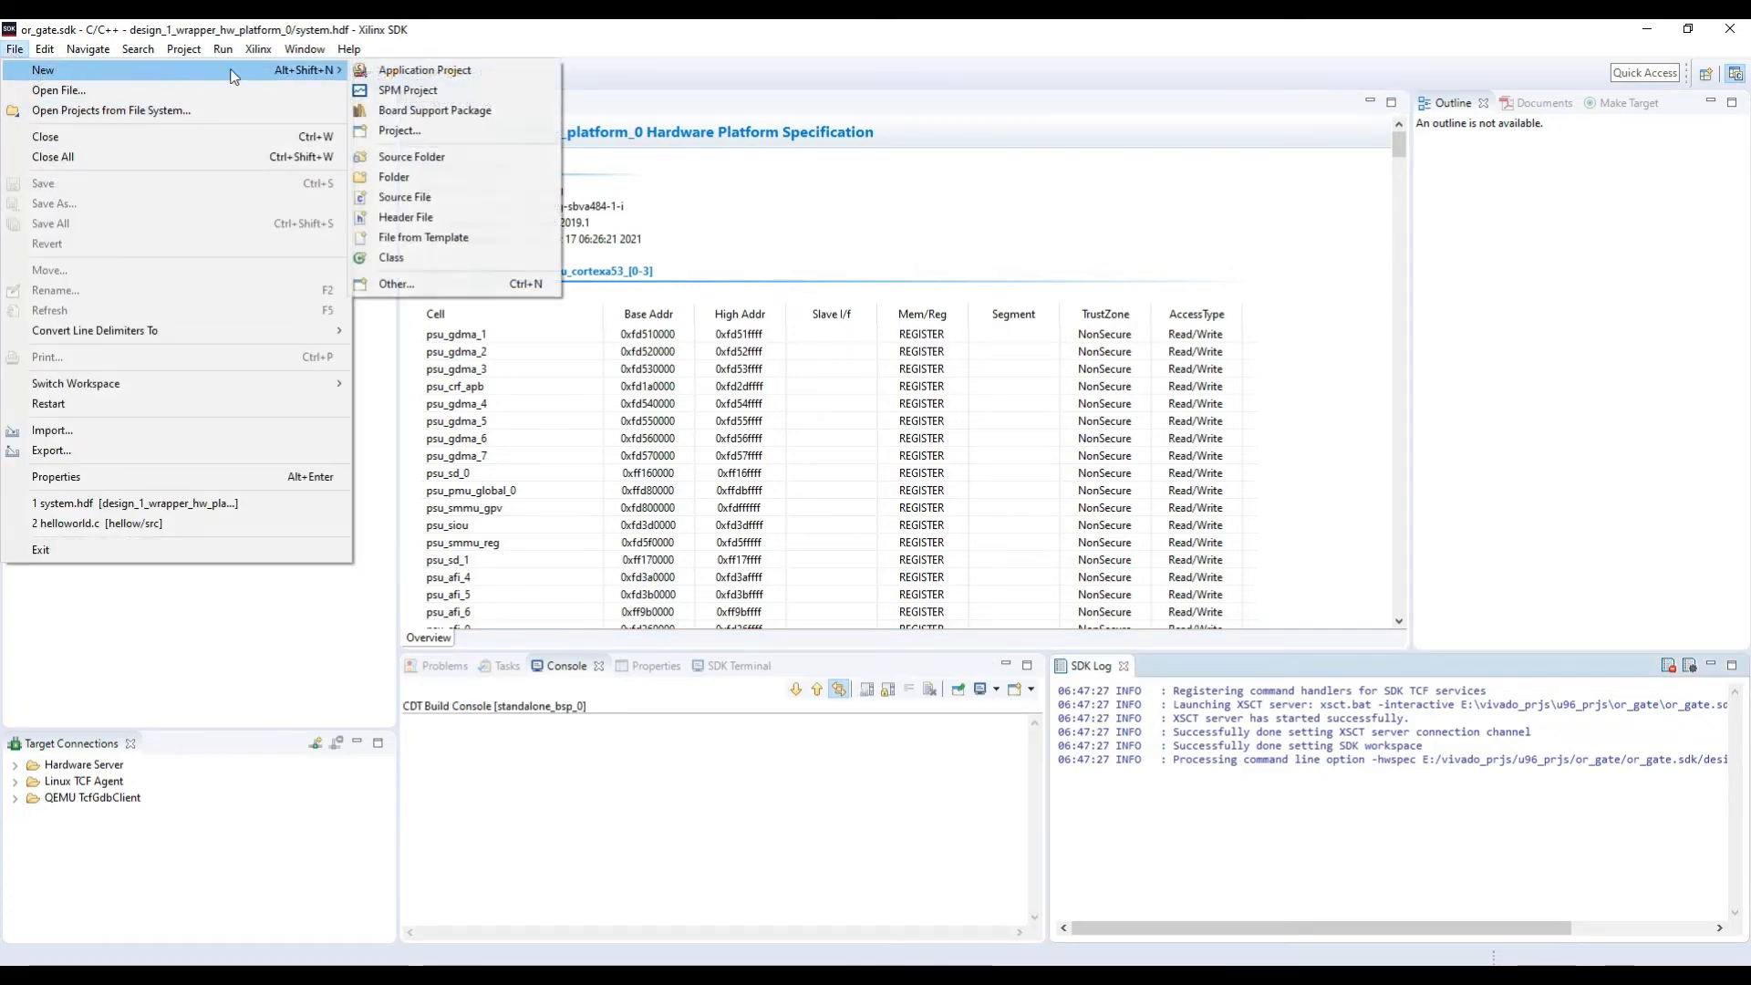
click(453, 110)
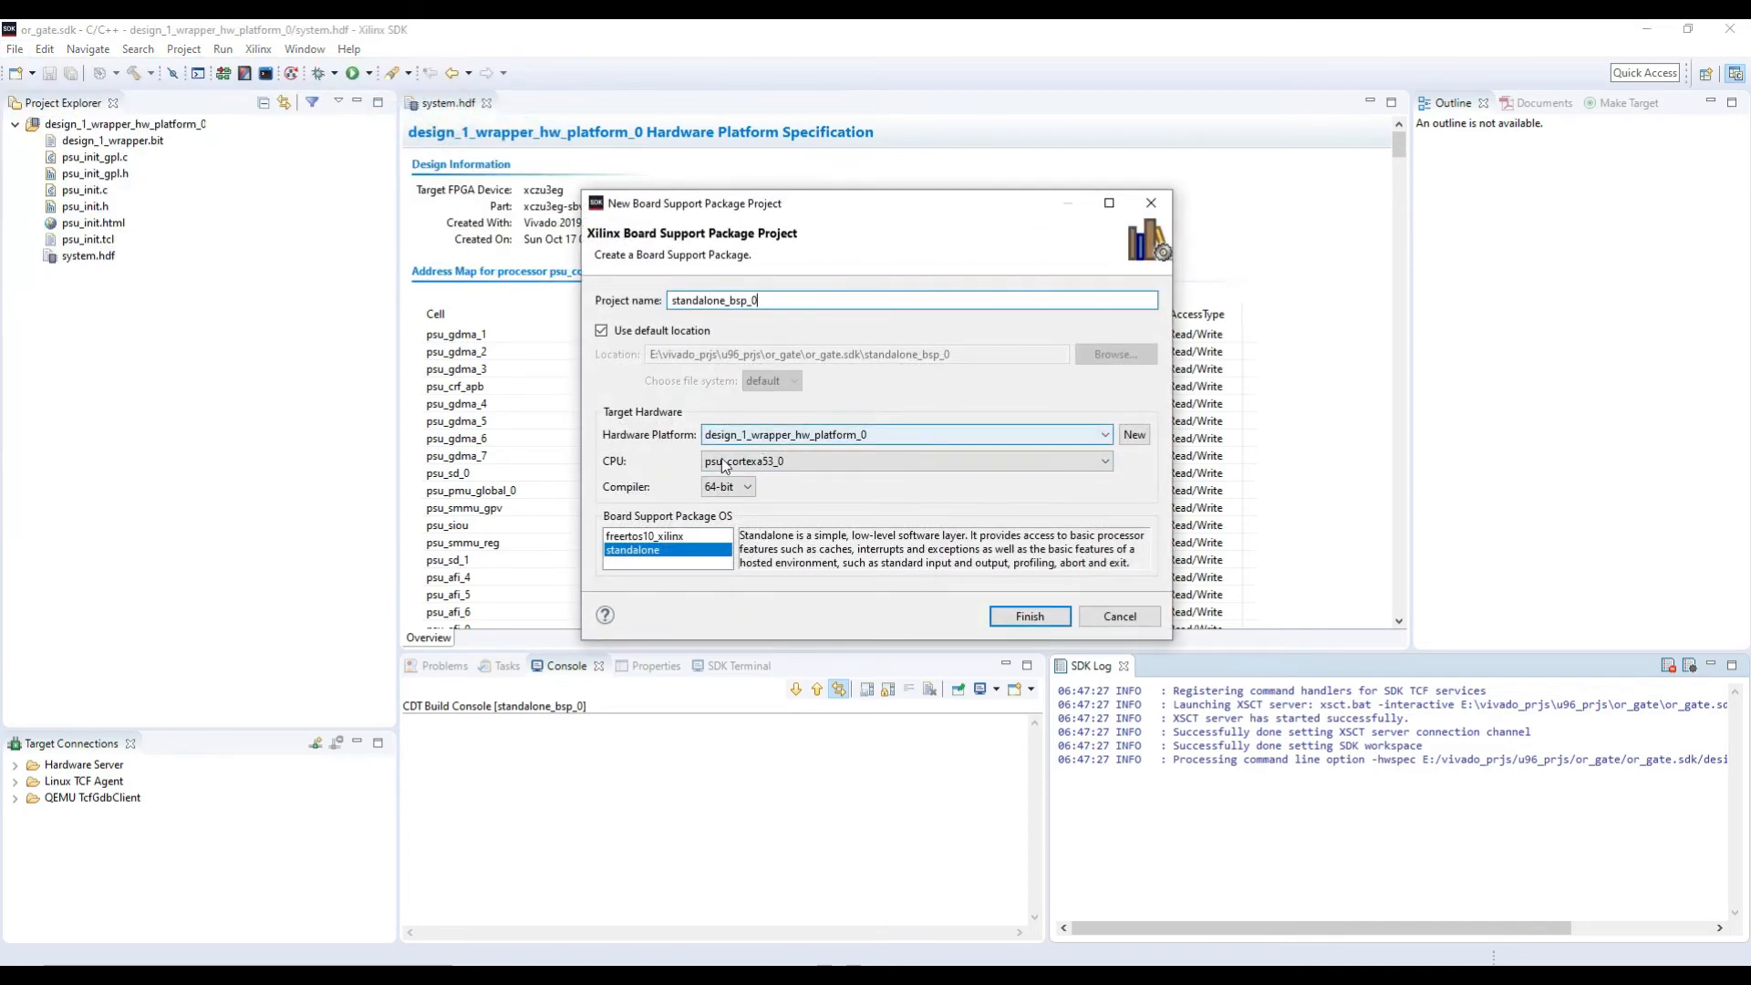
click(1009, 623)
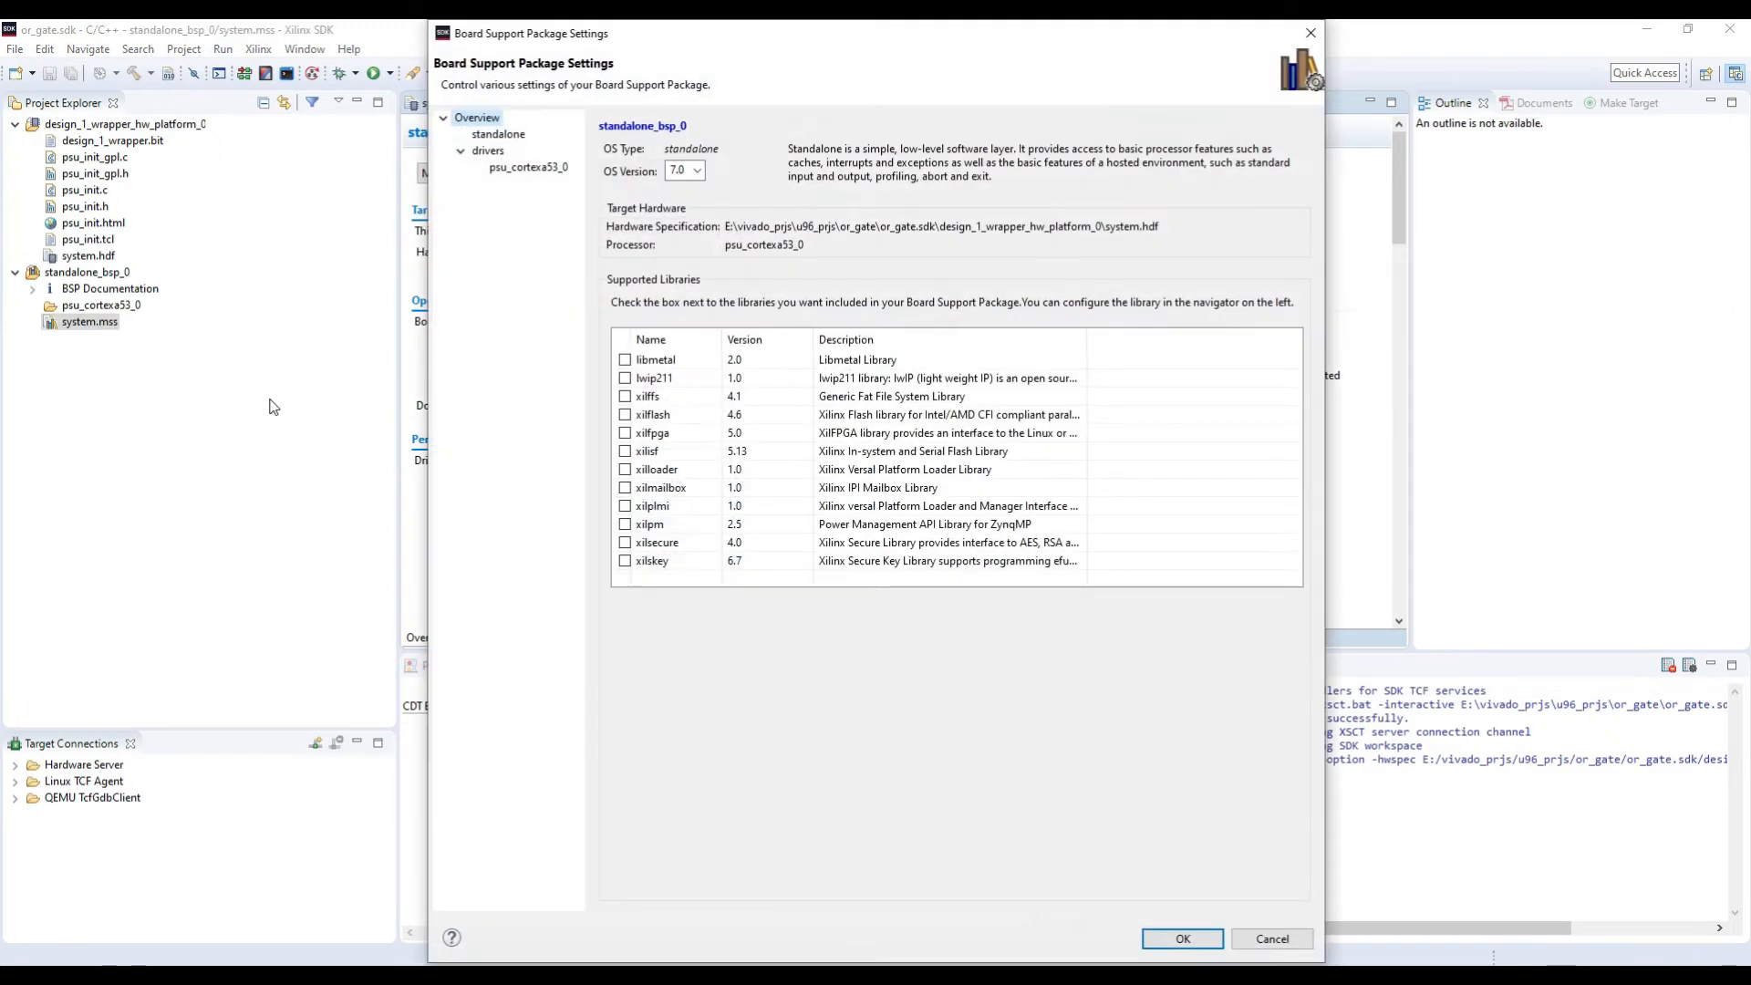
Step: Set both stdin and stdout to psu_uart_1 in the board support package's standalone settings and apply them
click(498, 134)
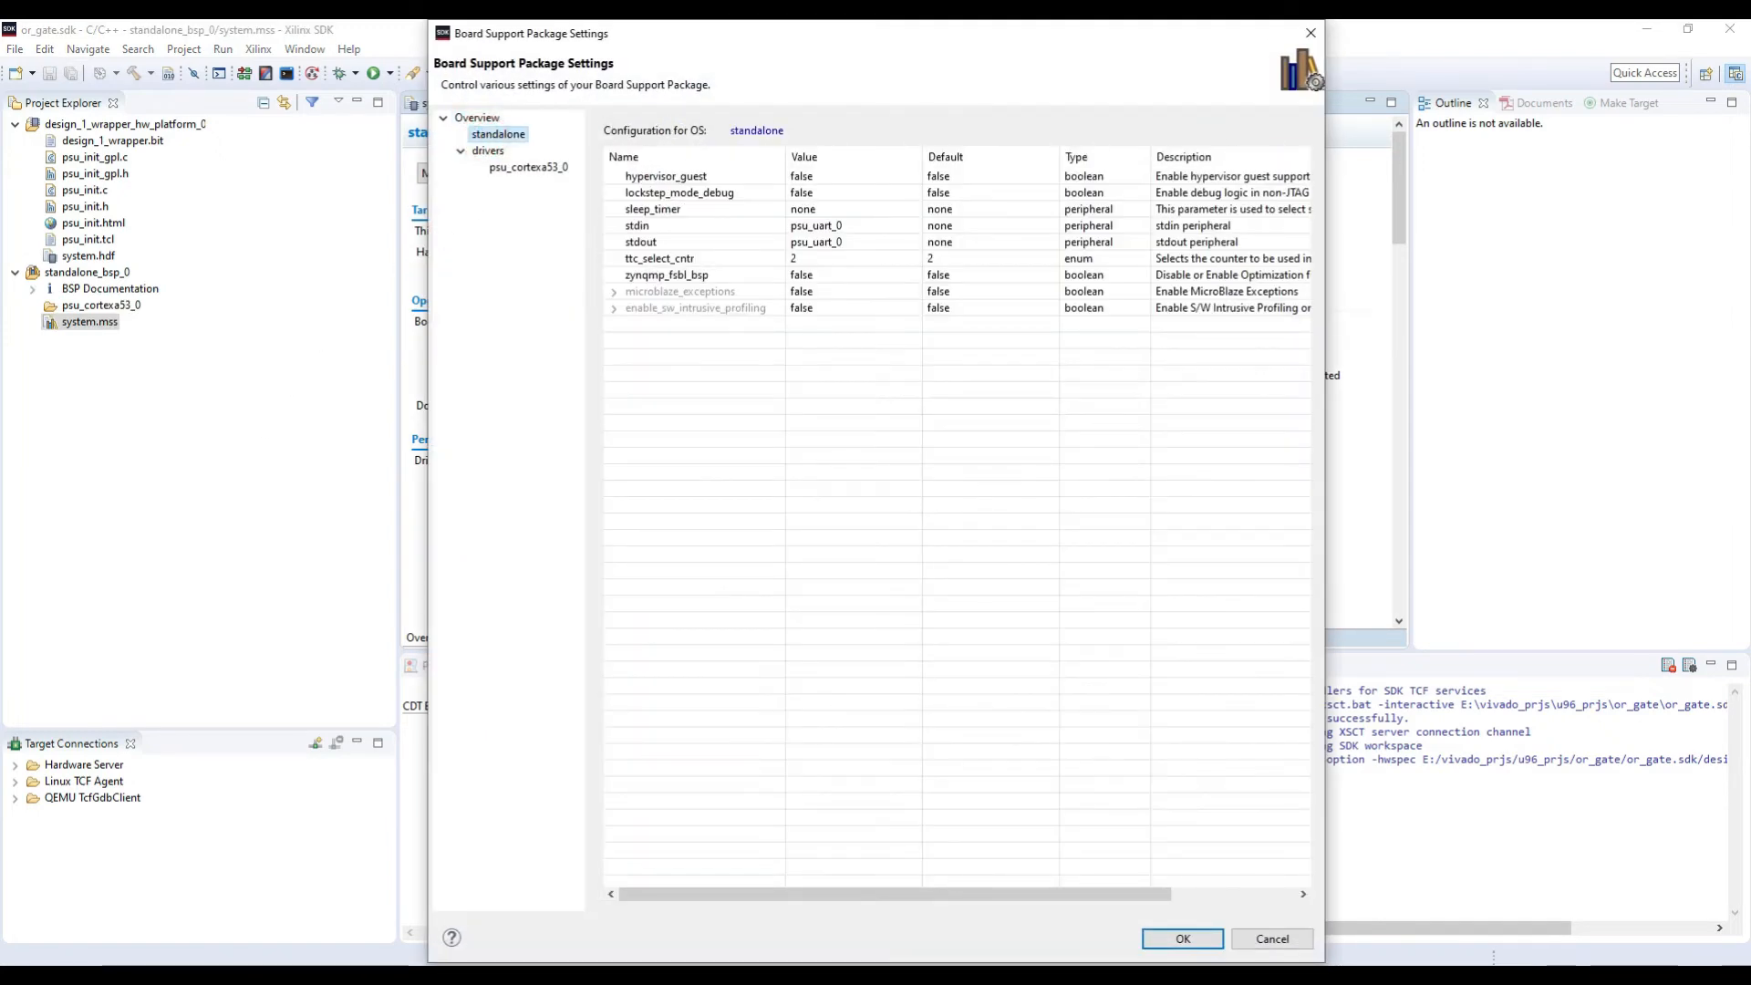
drag(516, 22, 456, 94)
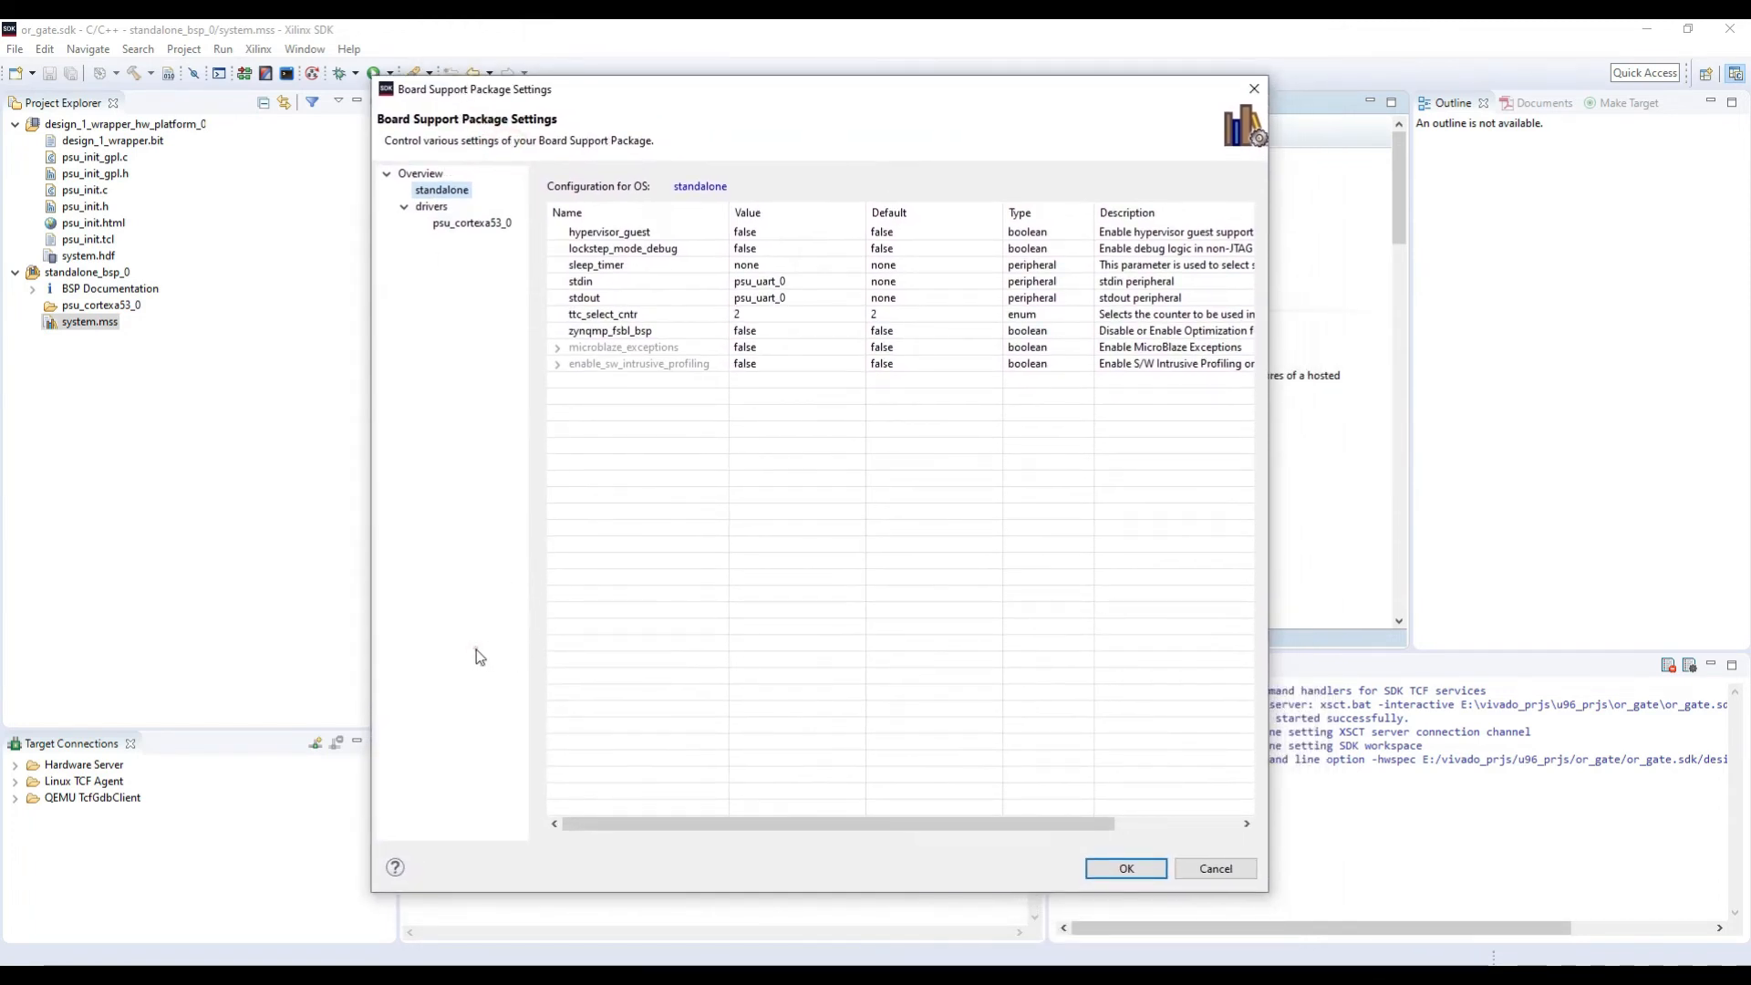
click(806, 282)
click(856, 281)
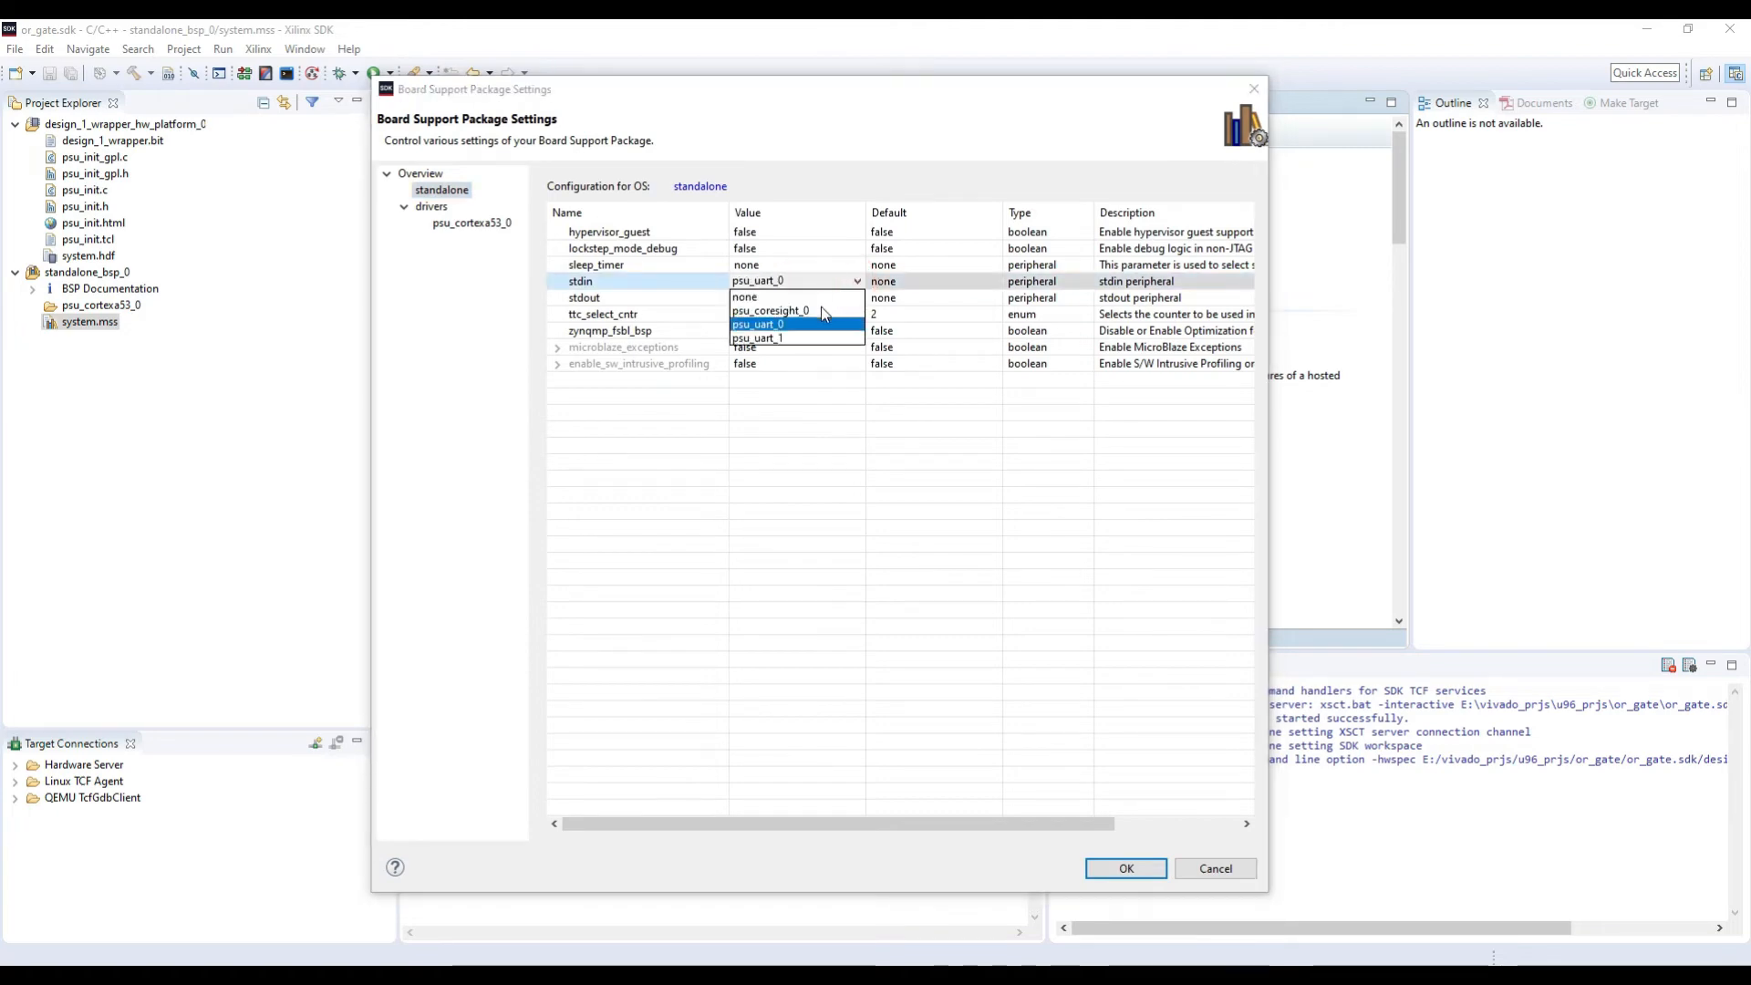
click(780, 338)
click(798, 297)
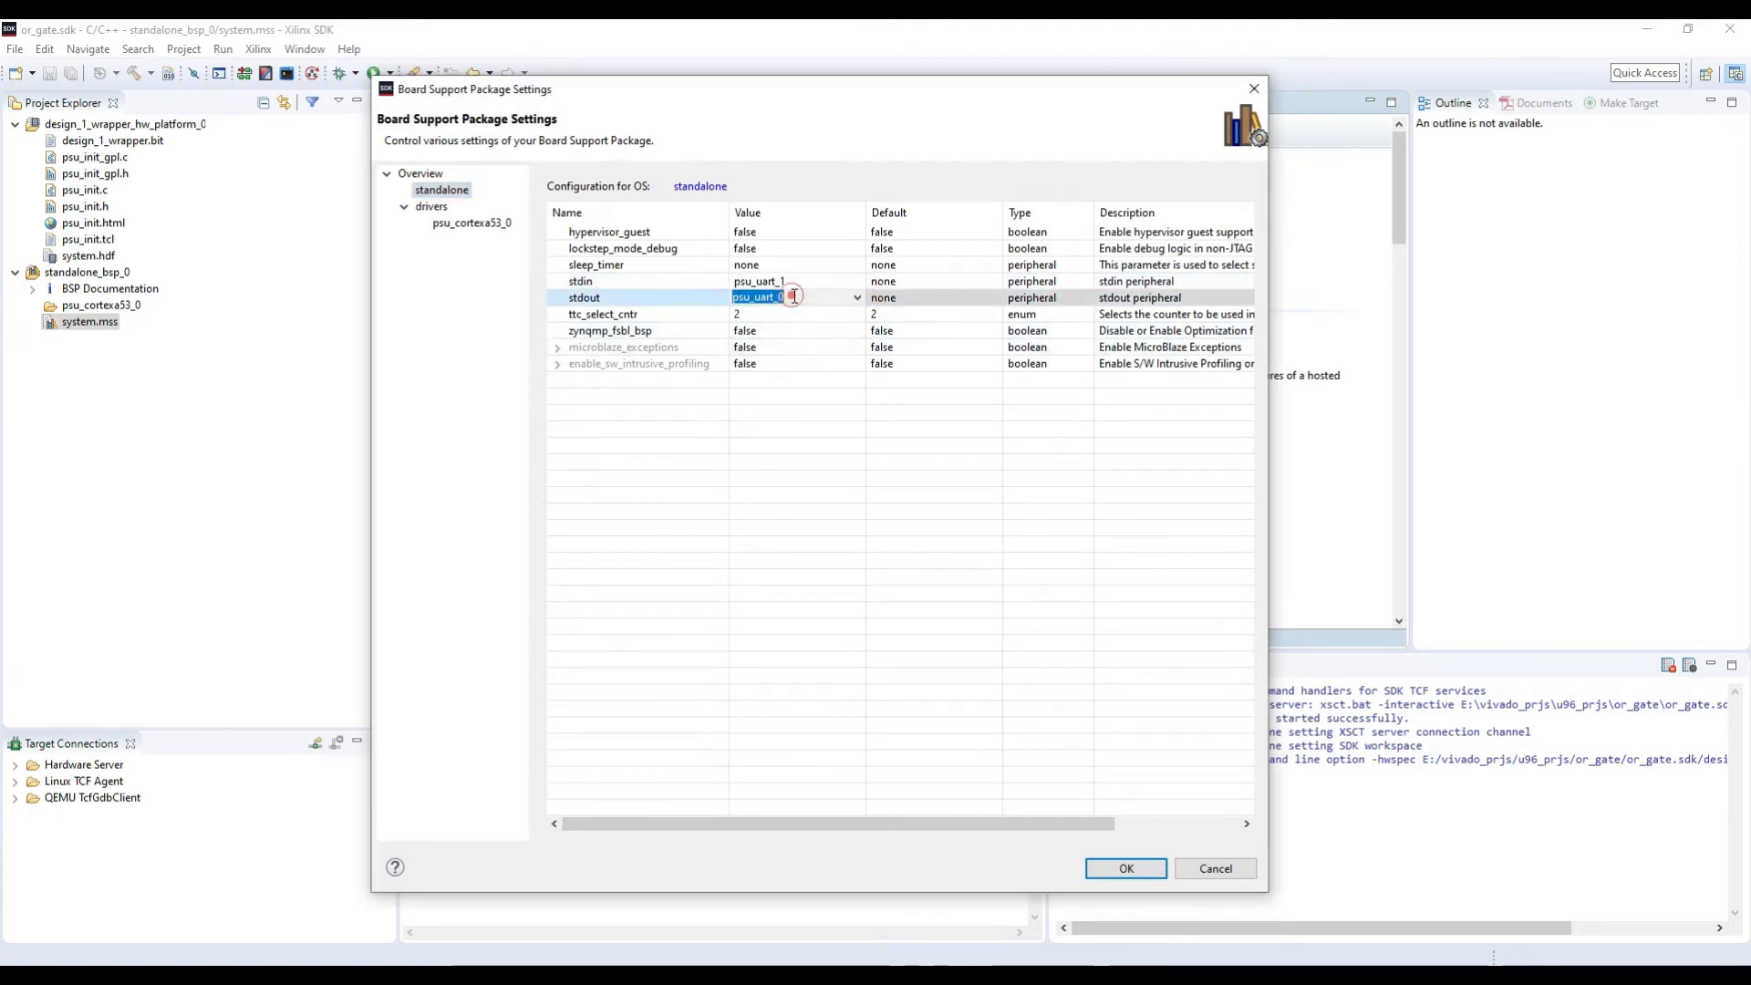
click(857, 297)
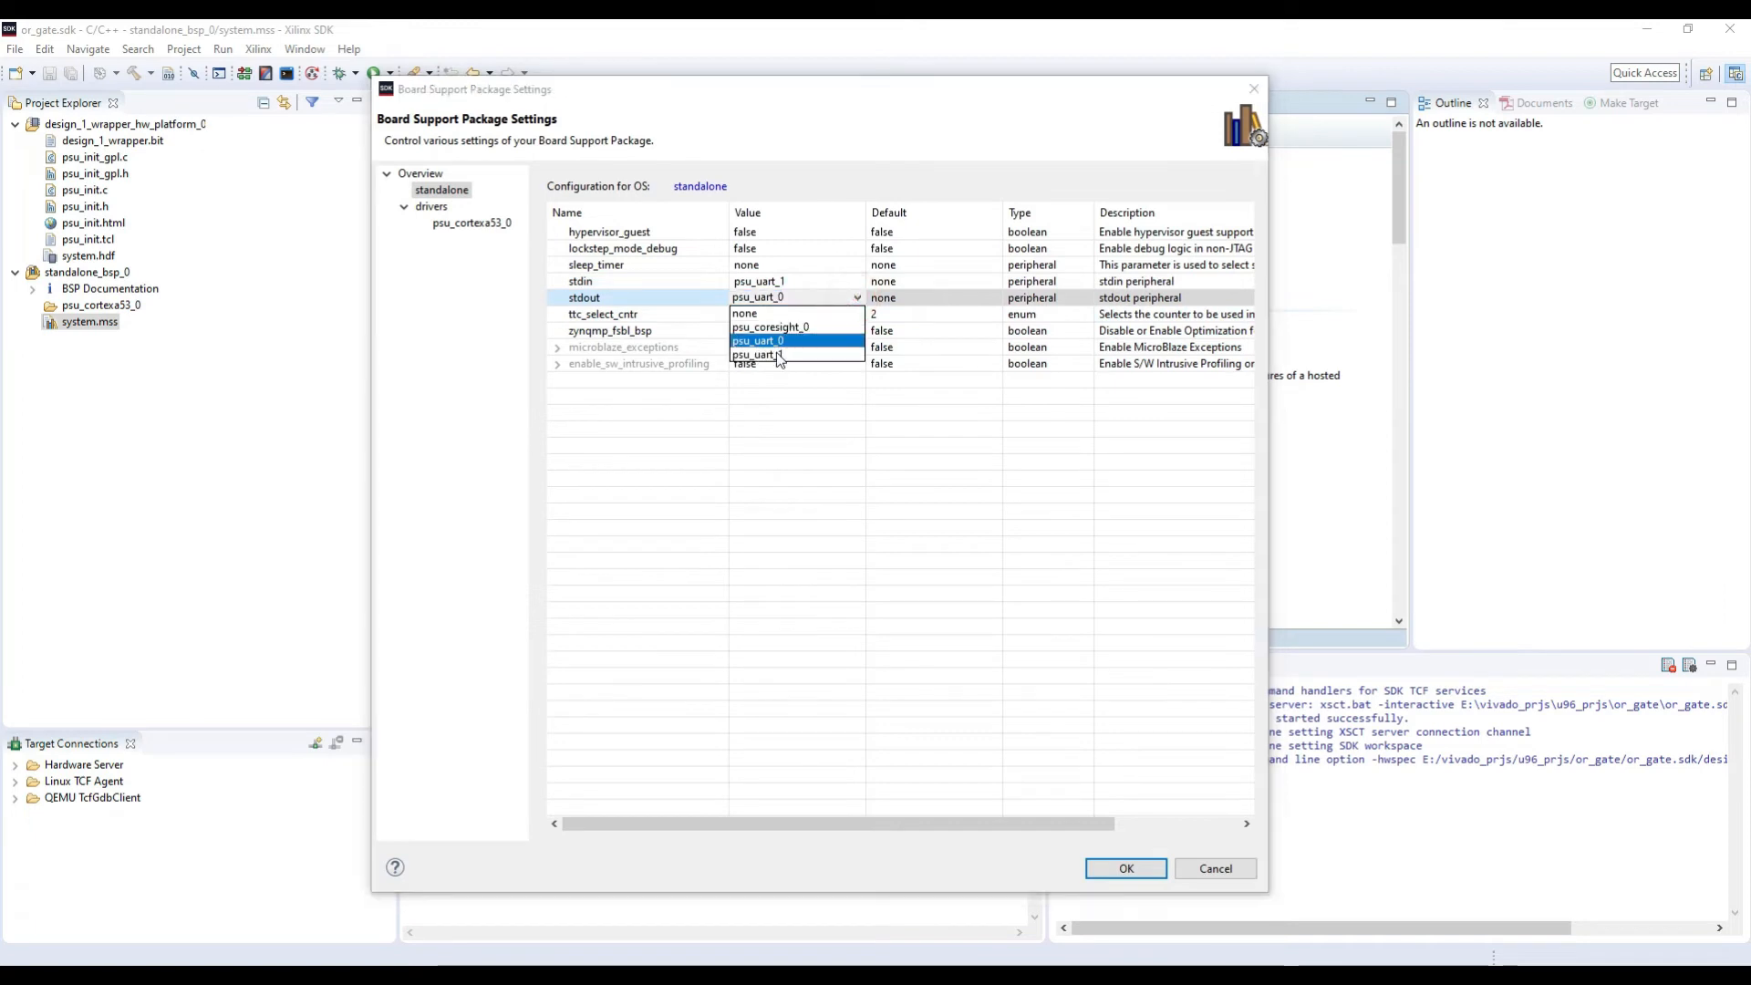
click(778, 355)
click(453, 557)
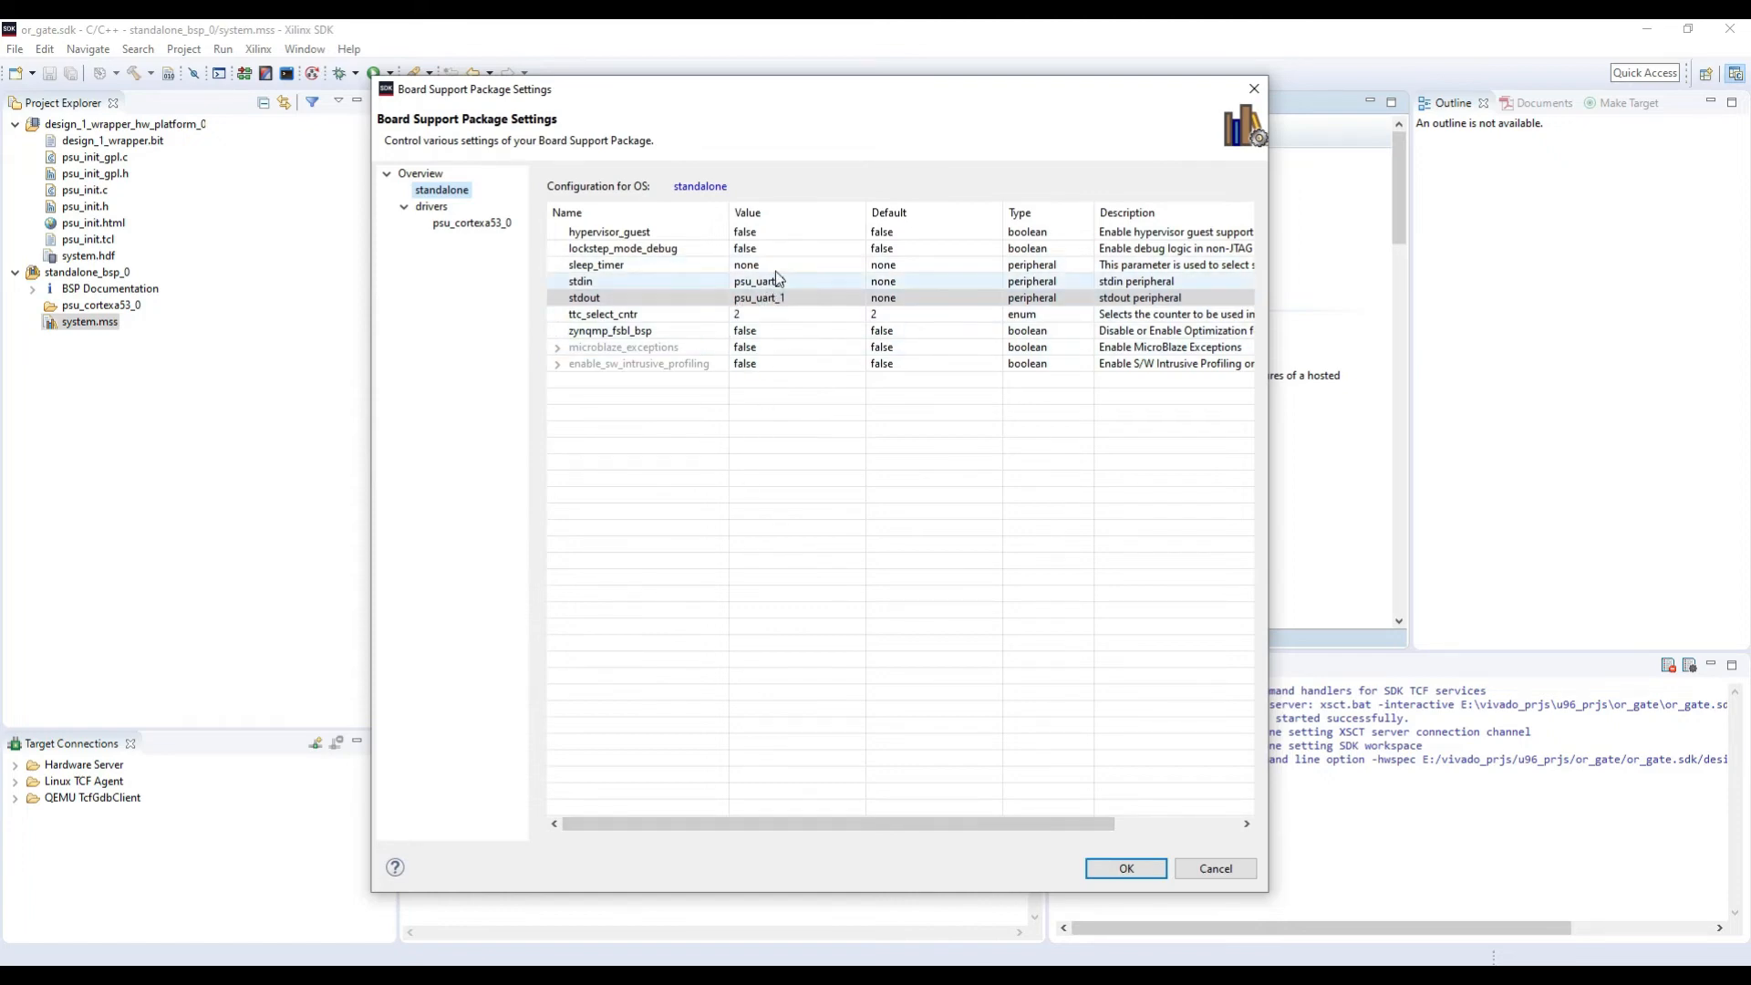
click(1105, 866)
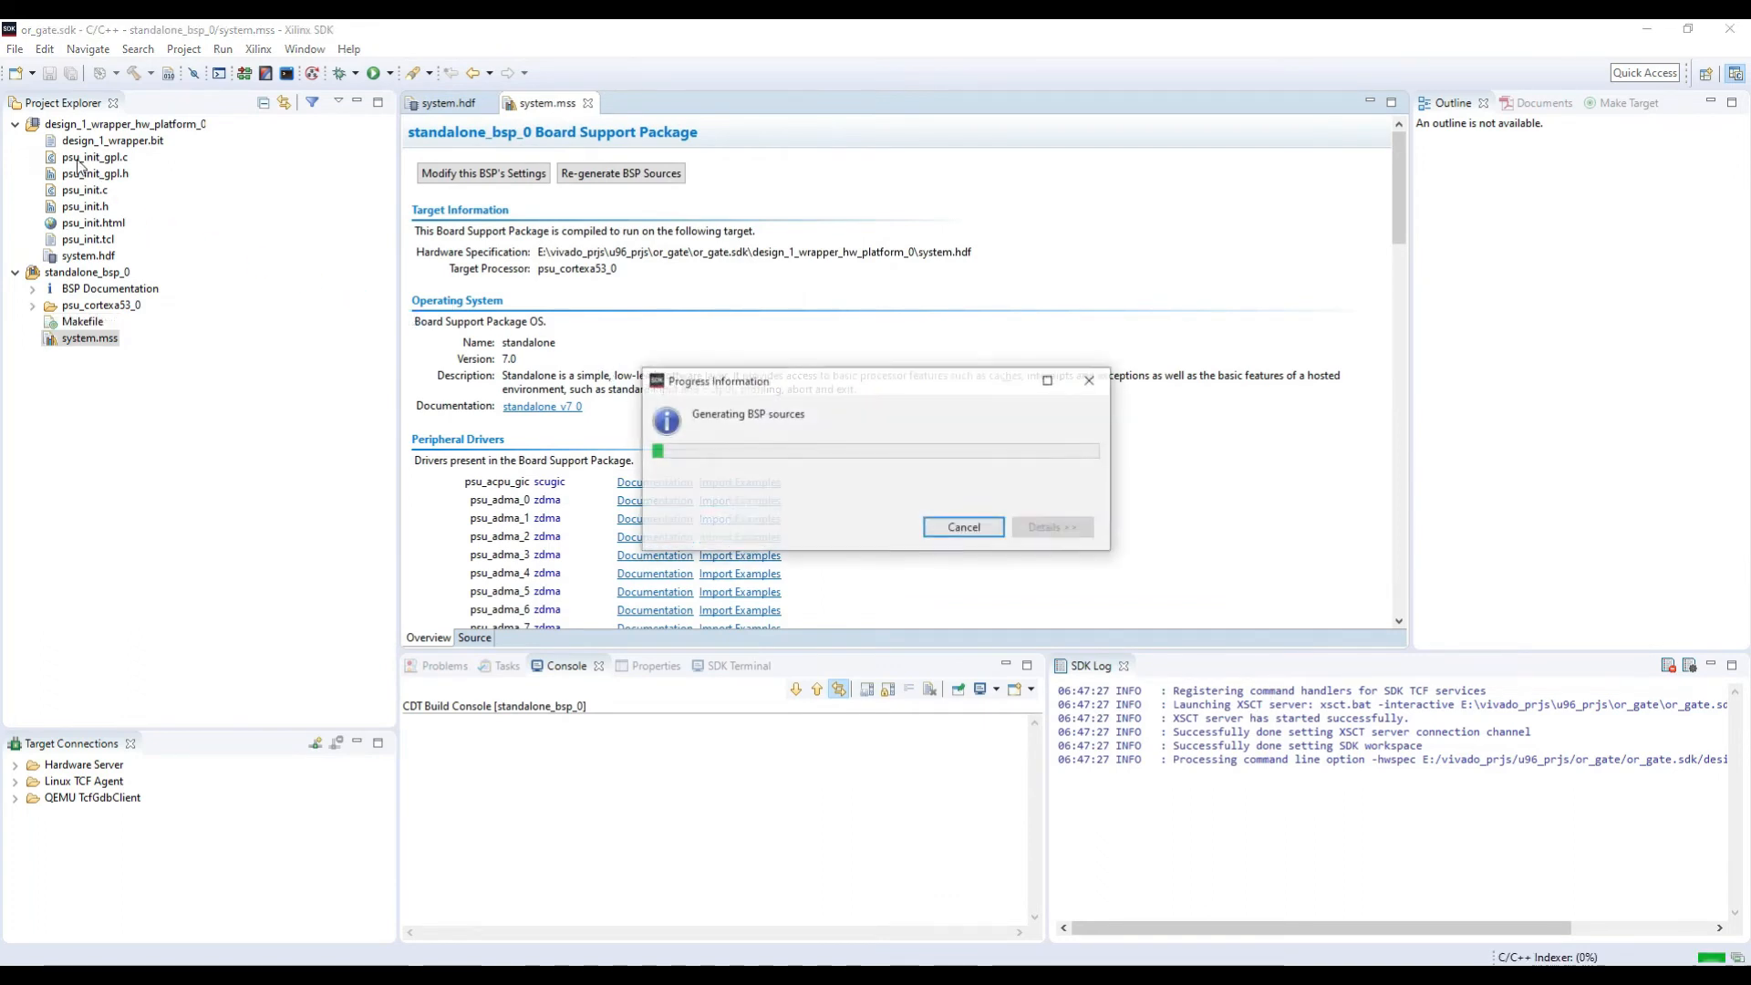
Step: Create the application project hellow from the Hello World template in C, using the existing board support package standalone_bsp_0
click(14, 48)
mouse_move(35, 75)
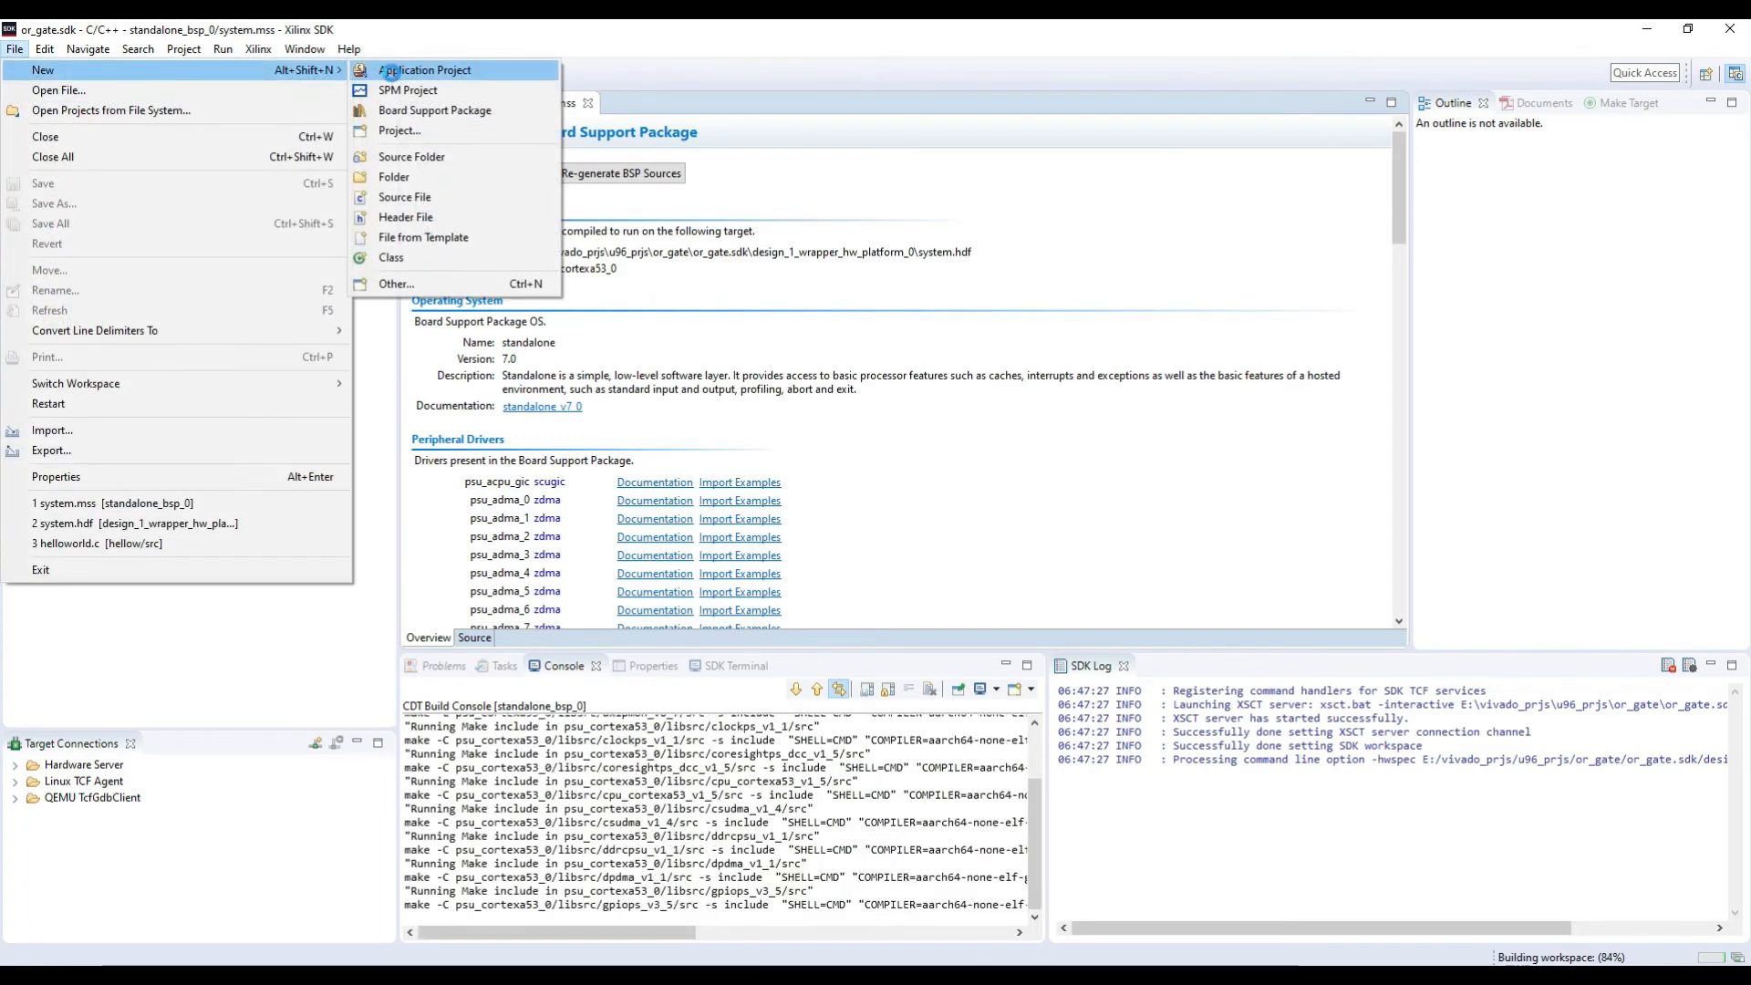
click(389, 70)
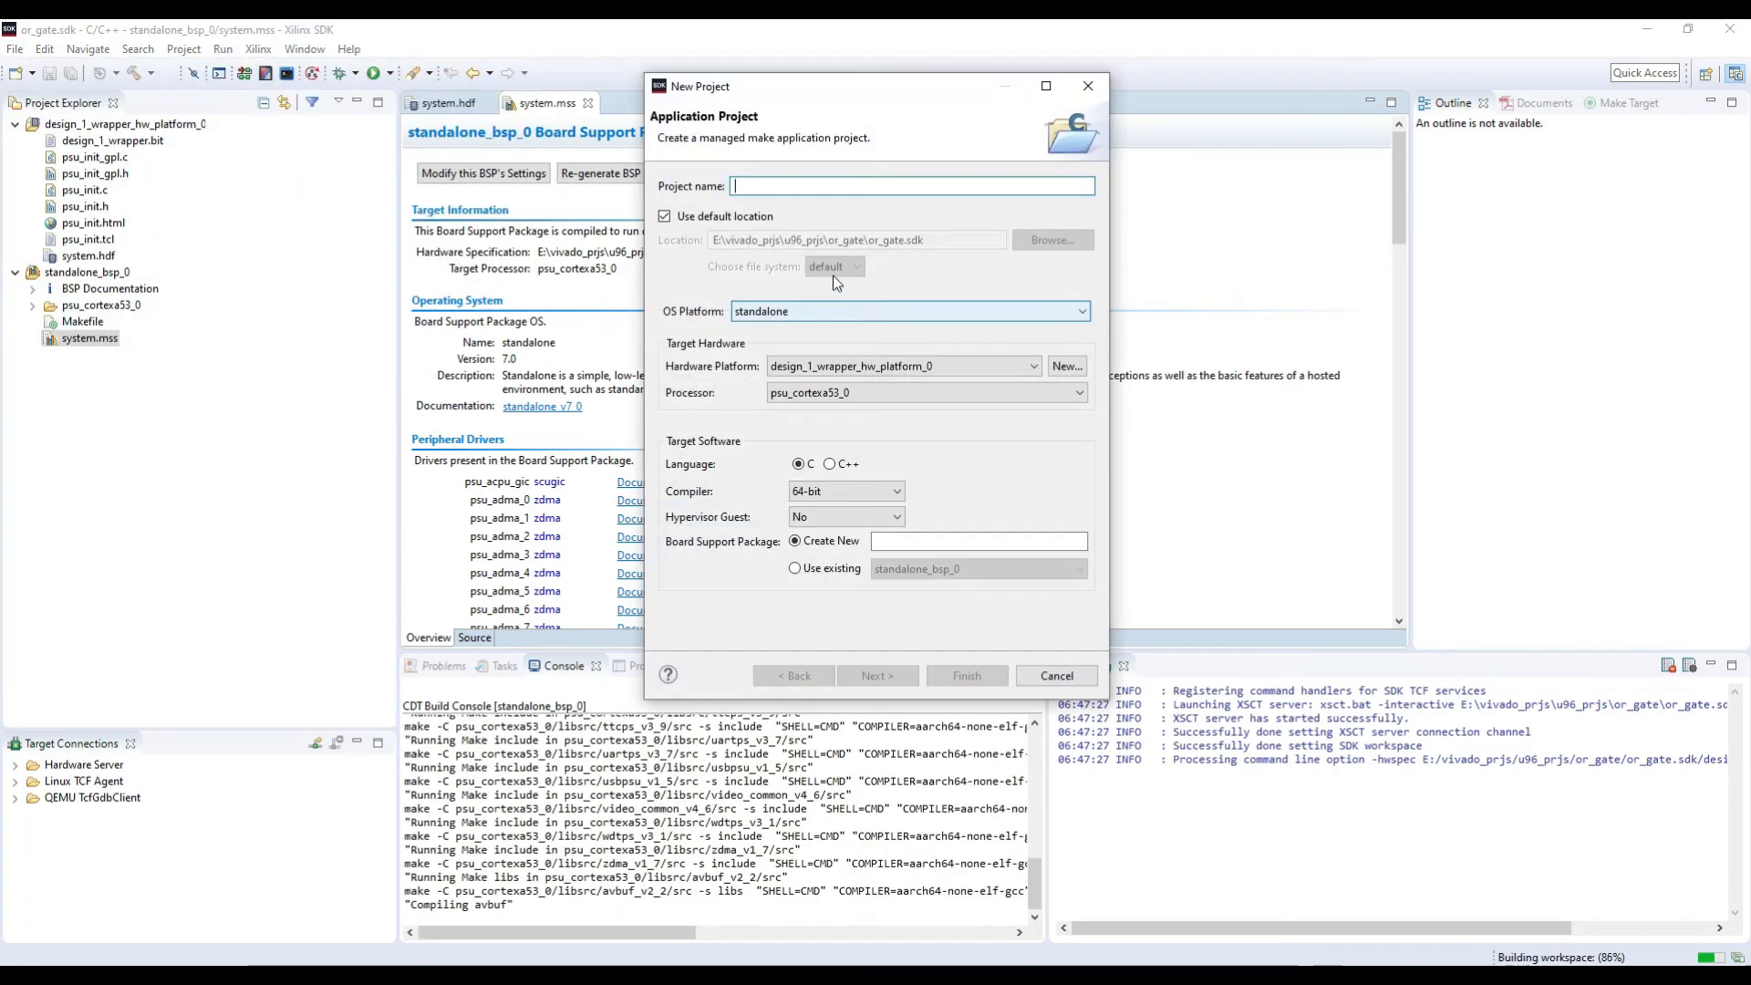
text(hellow)
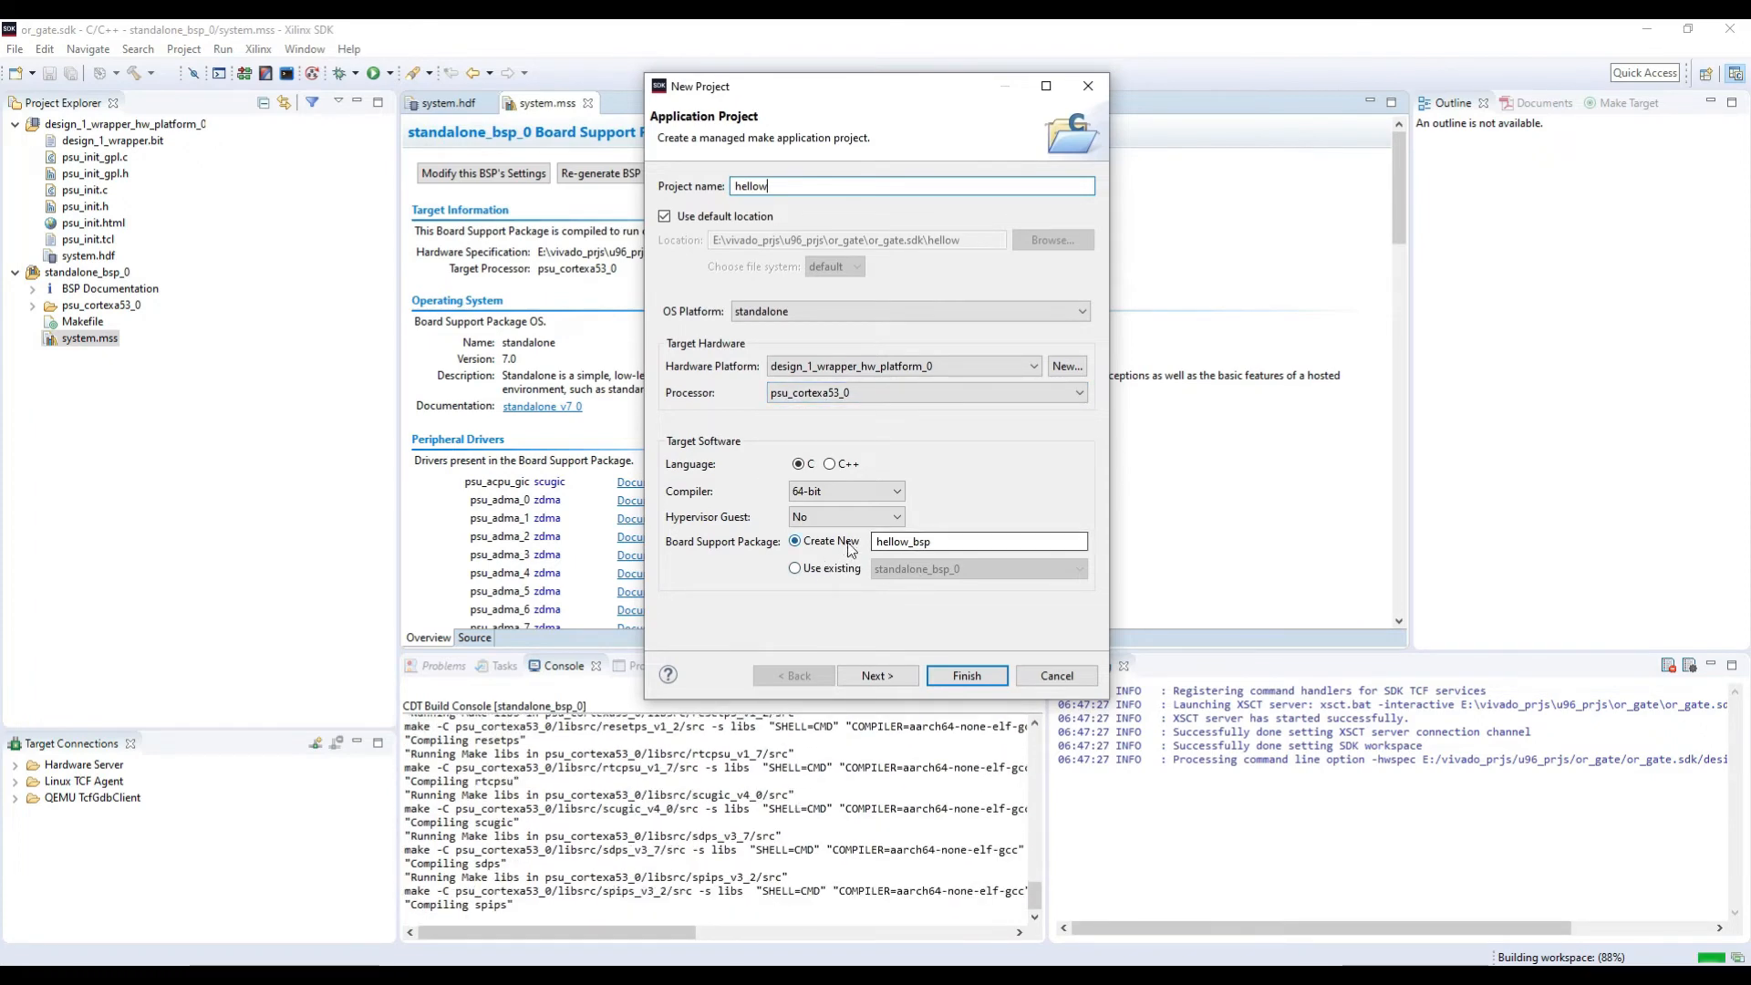
click(828, 569)
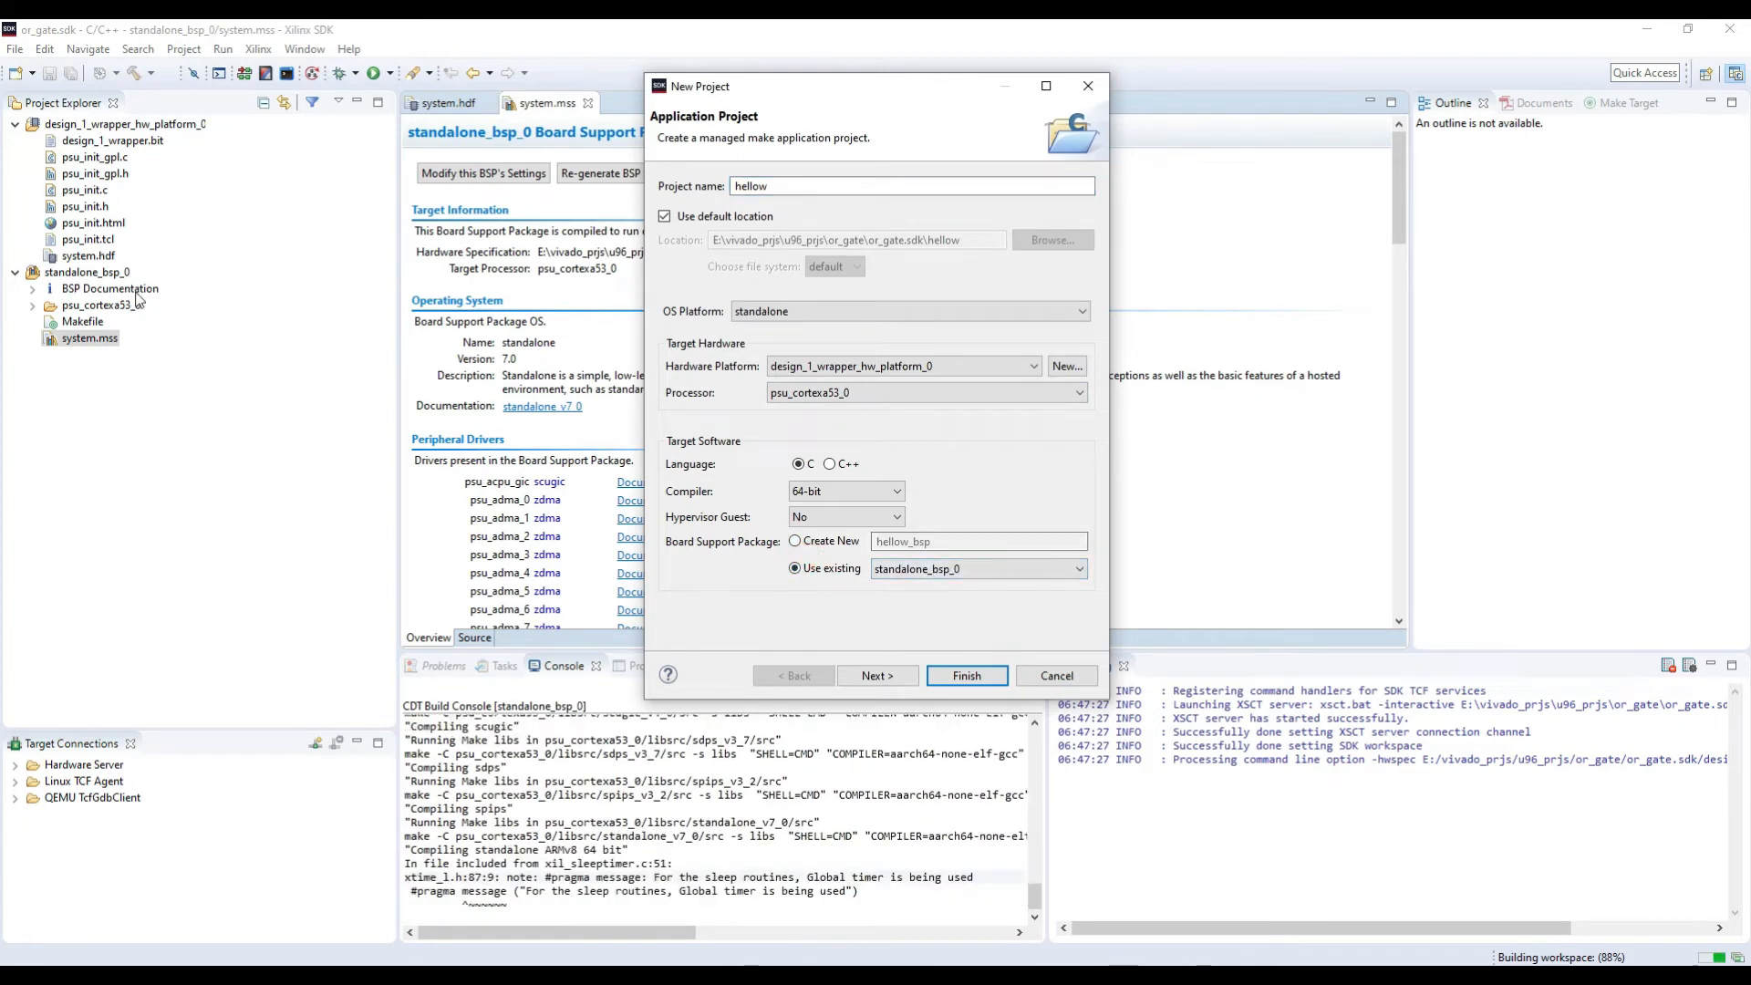
click(878, 676)
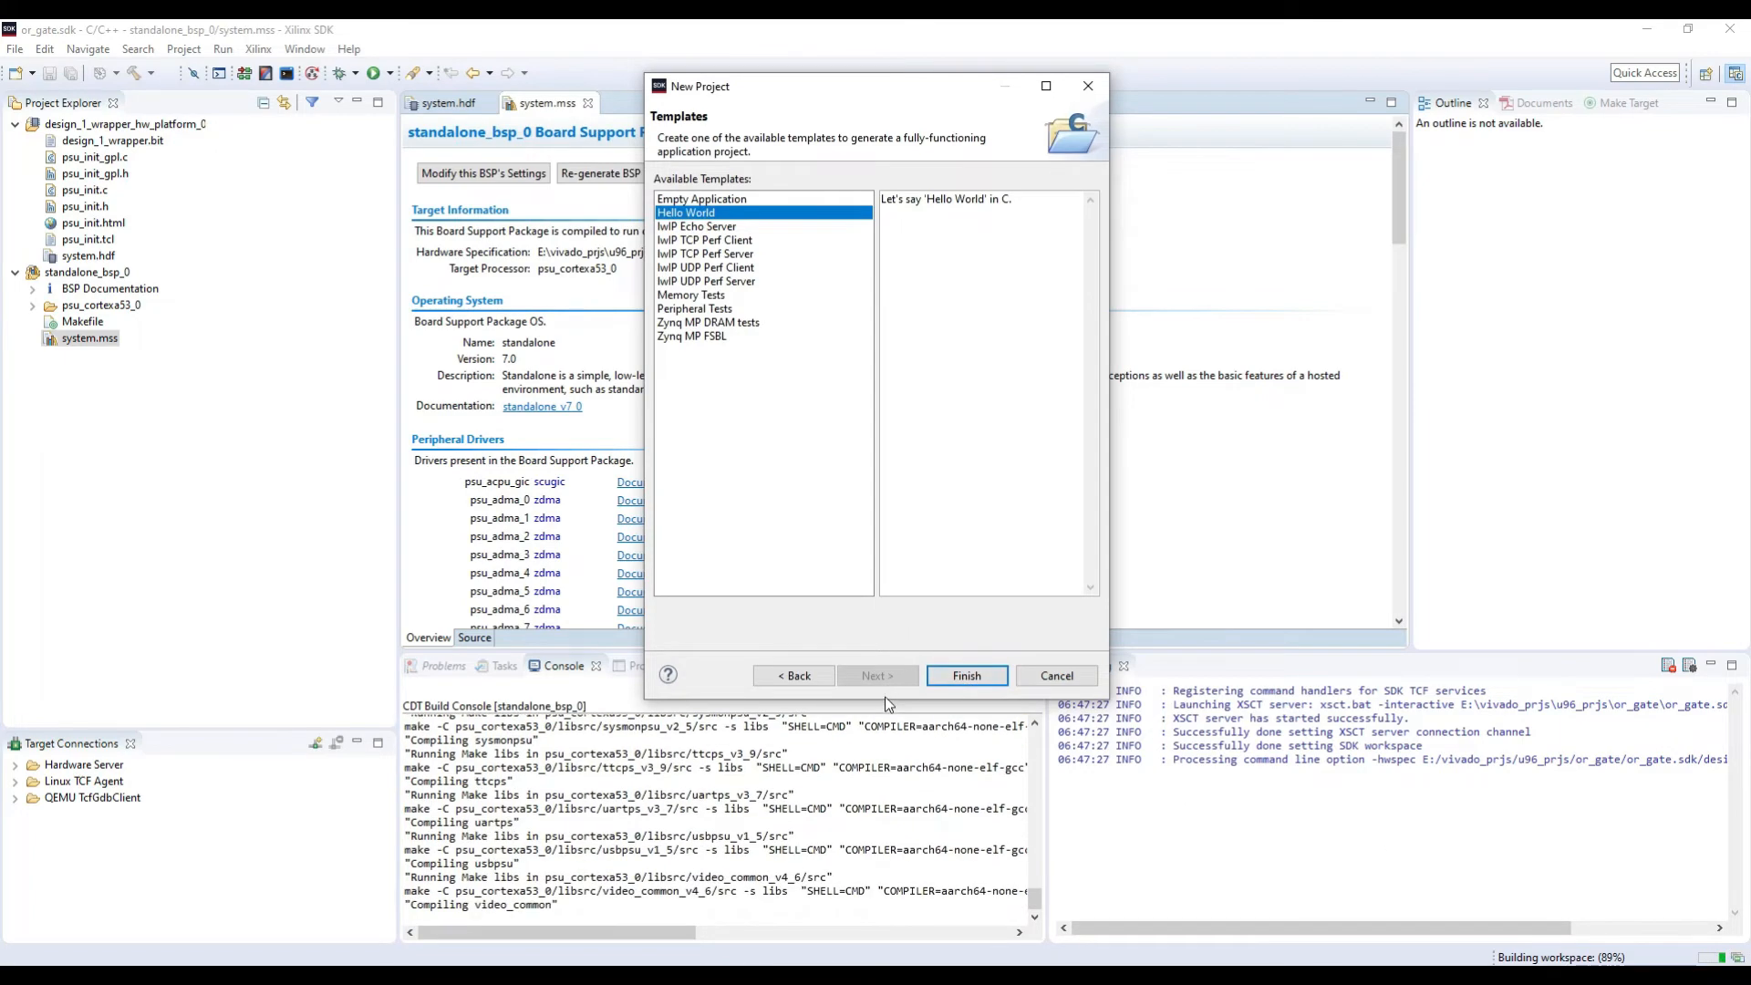
drag(885, 702, 889, 506)
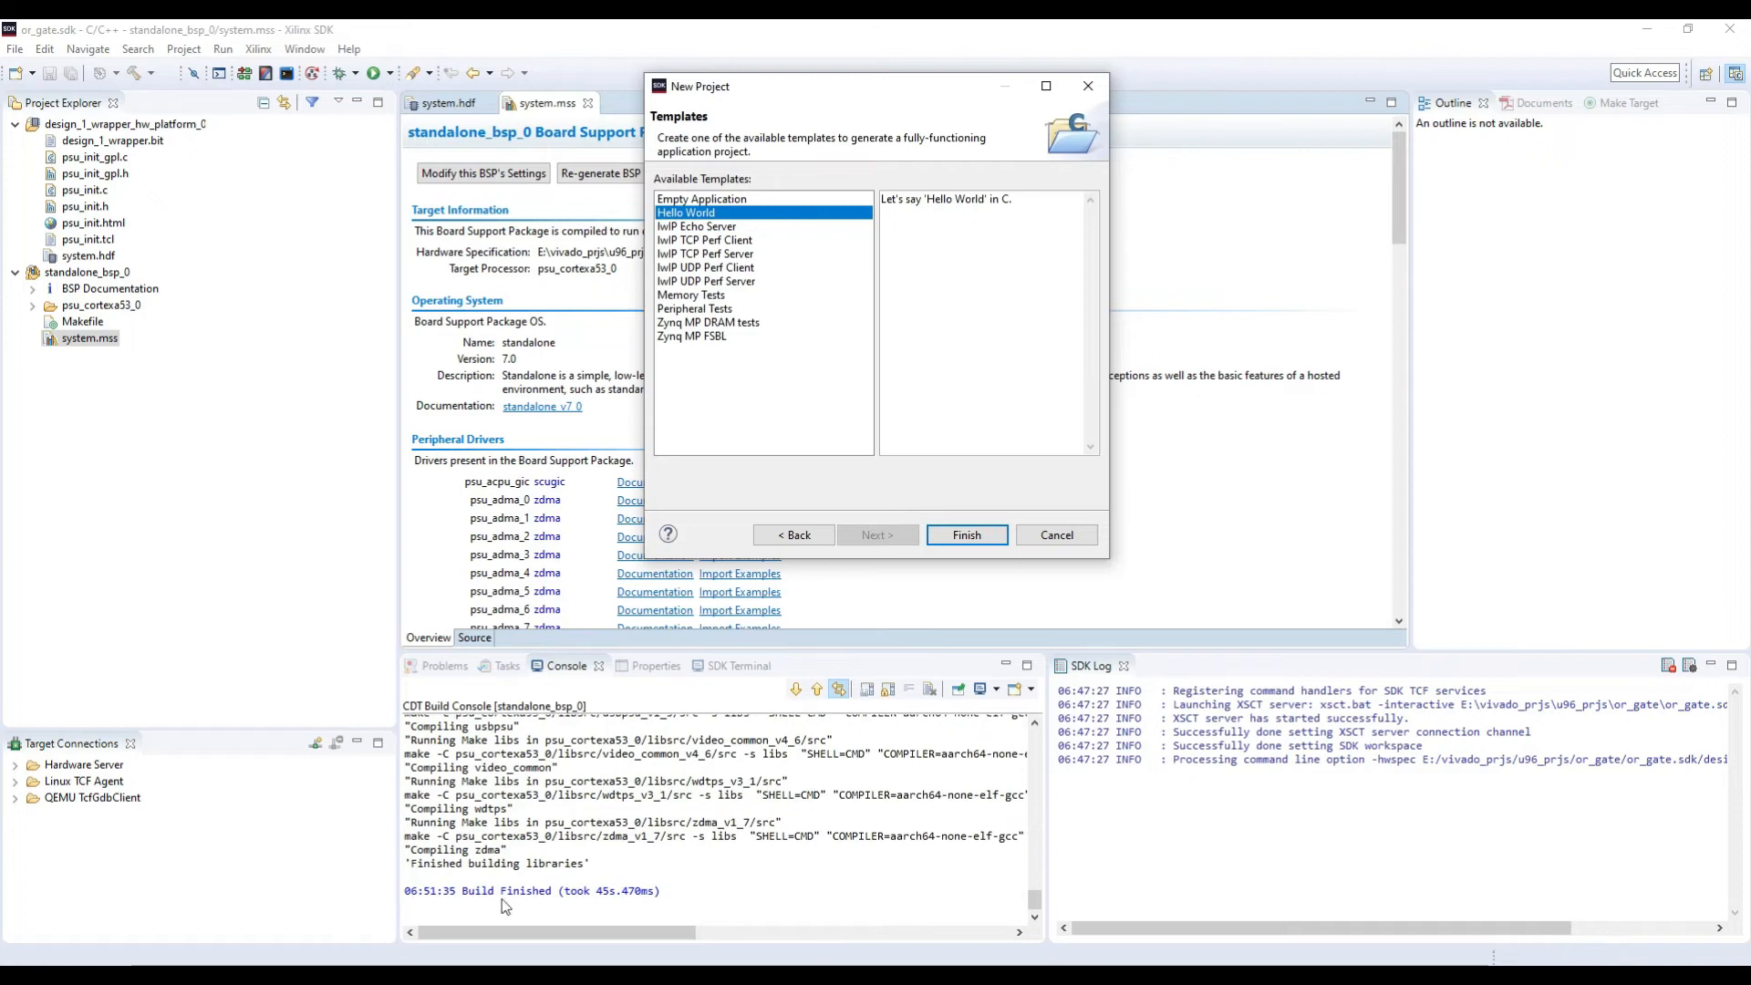
click(958, 536)
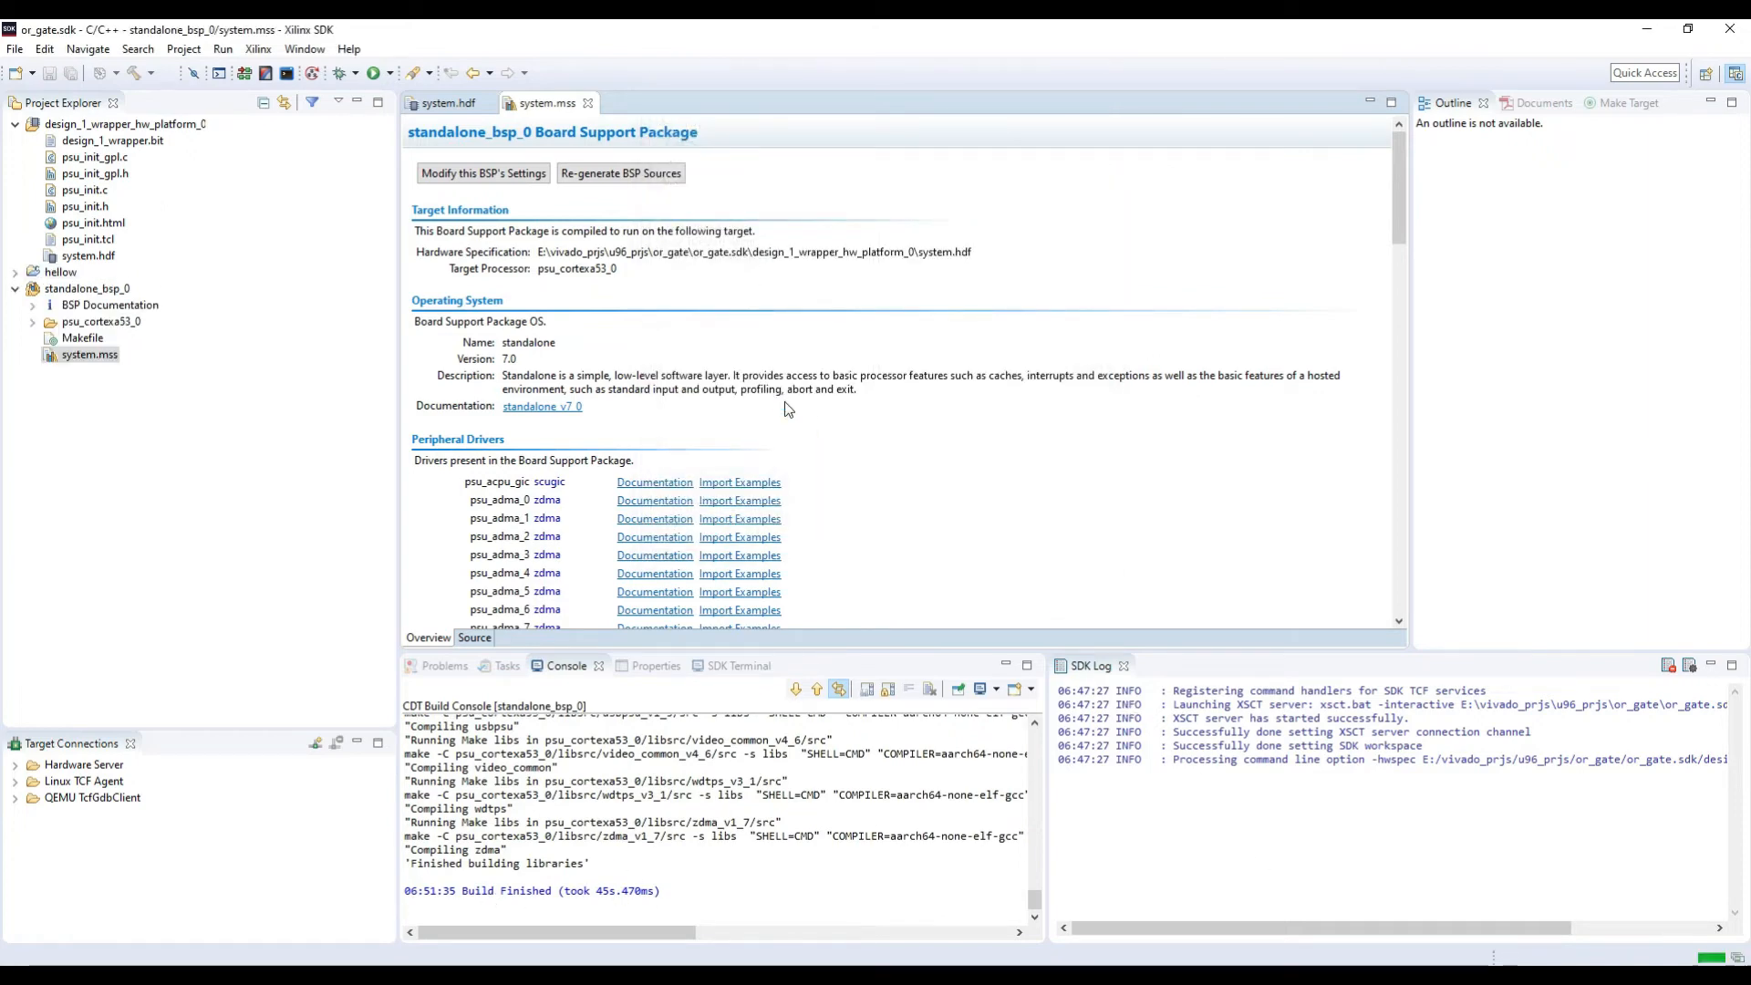
Step: Open helloworld.c from the hellow project's sources, change the printed text to "Hello ILA World" and save the file
click(15, 272)
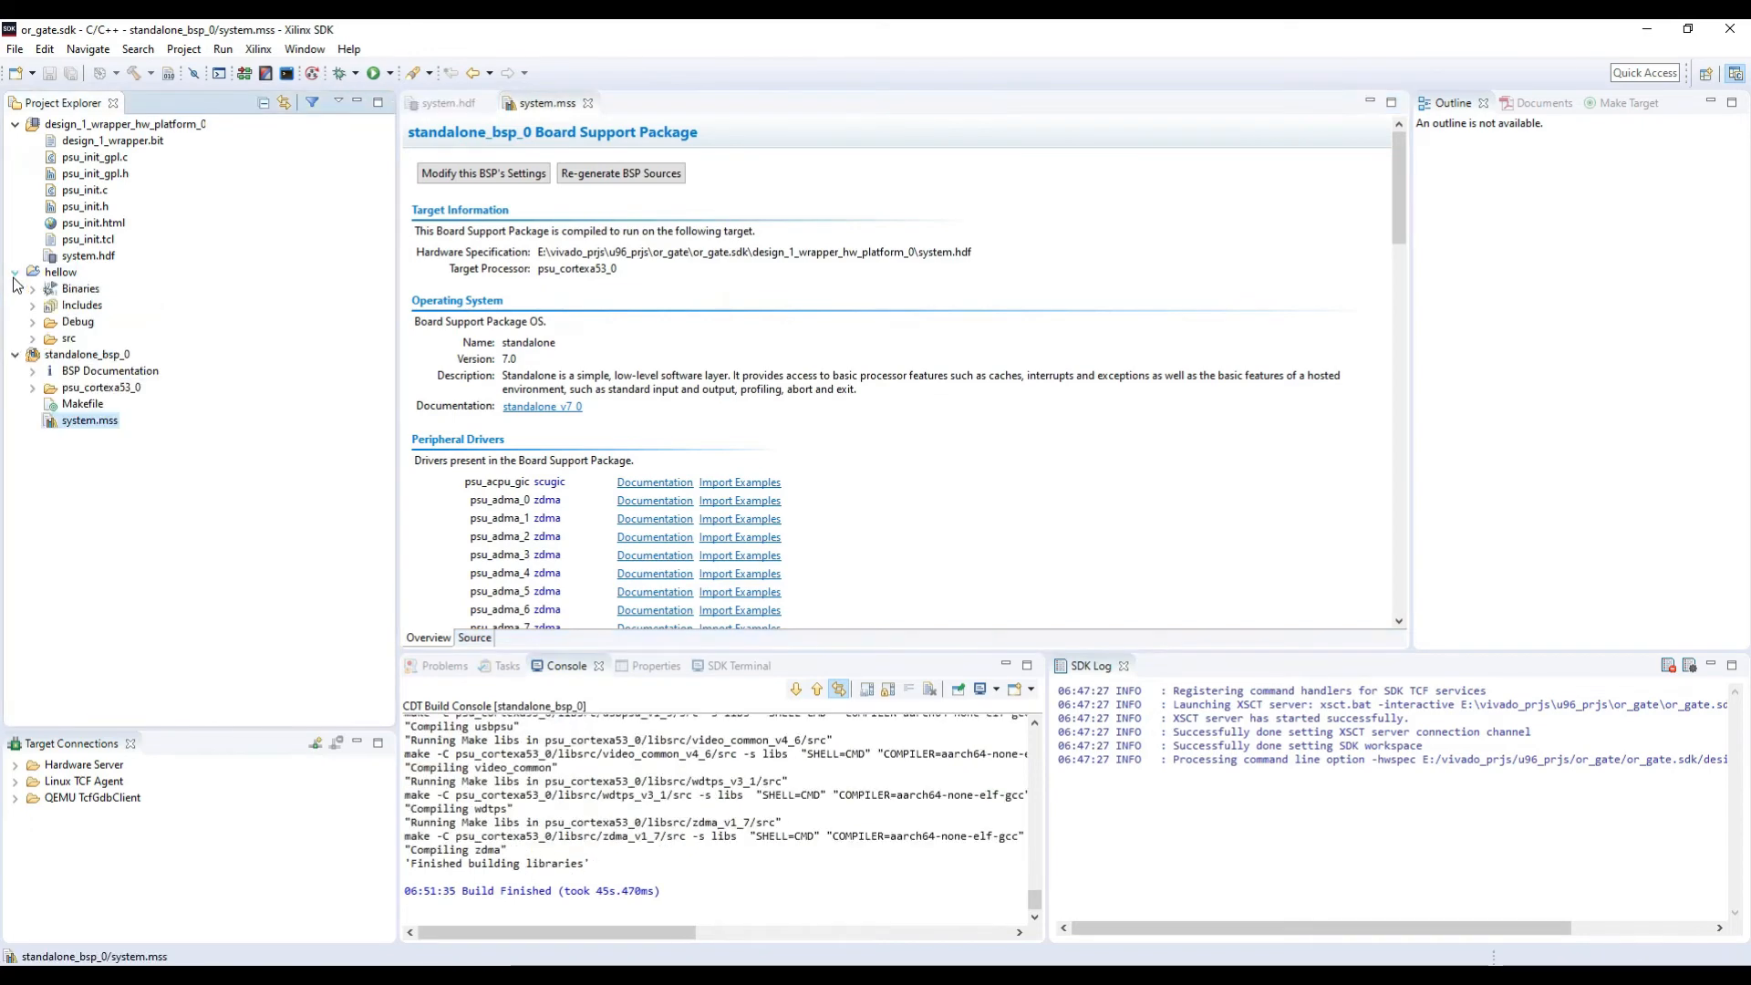
click(32, 338)
double_click(102, 355)
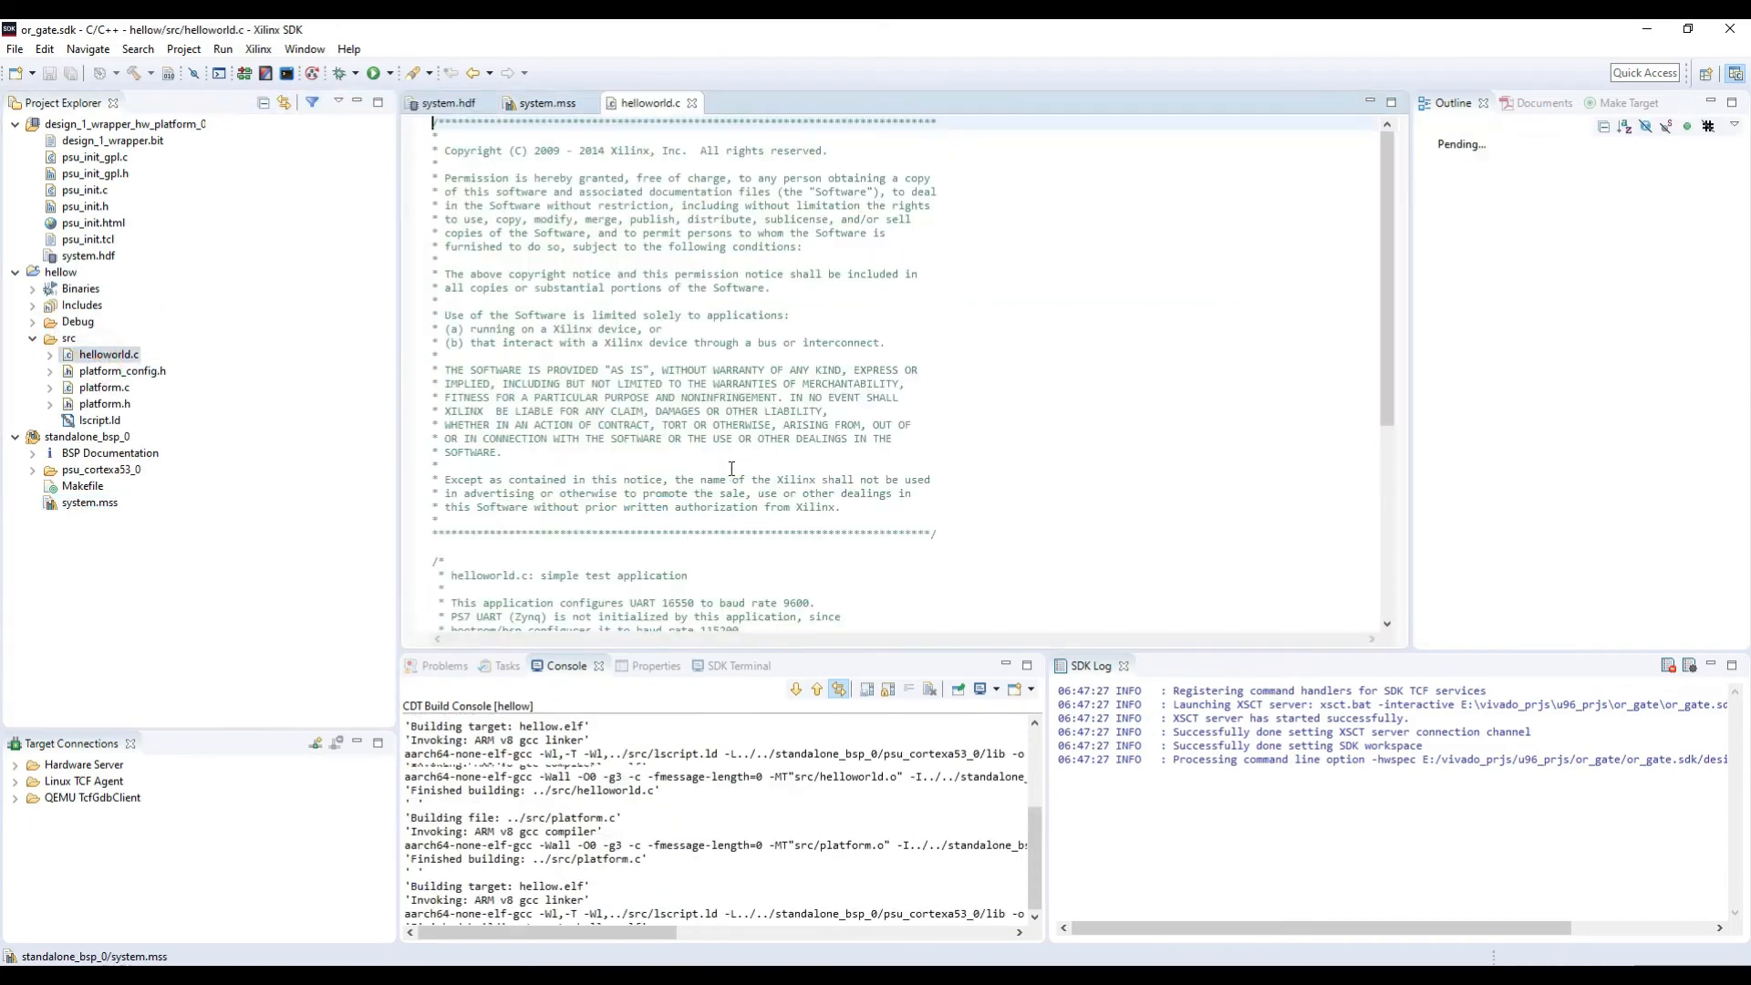
click(539, 479)
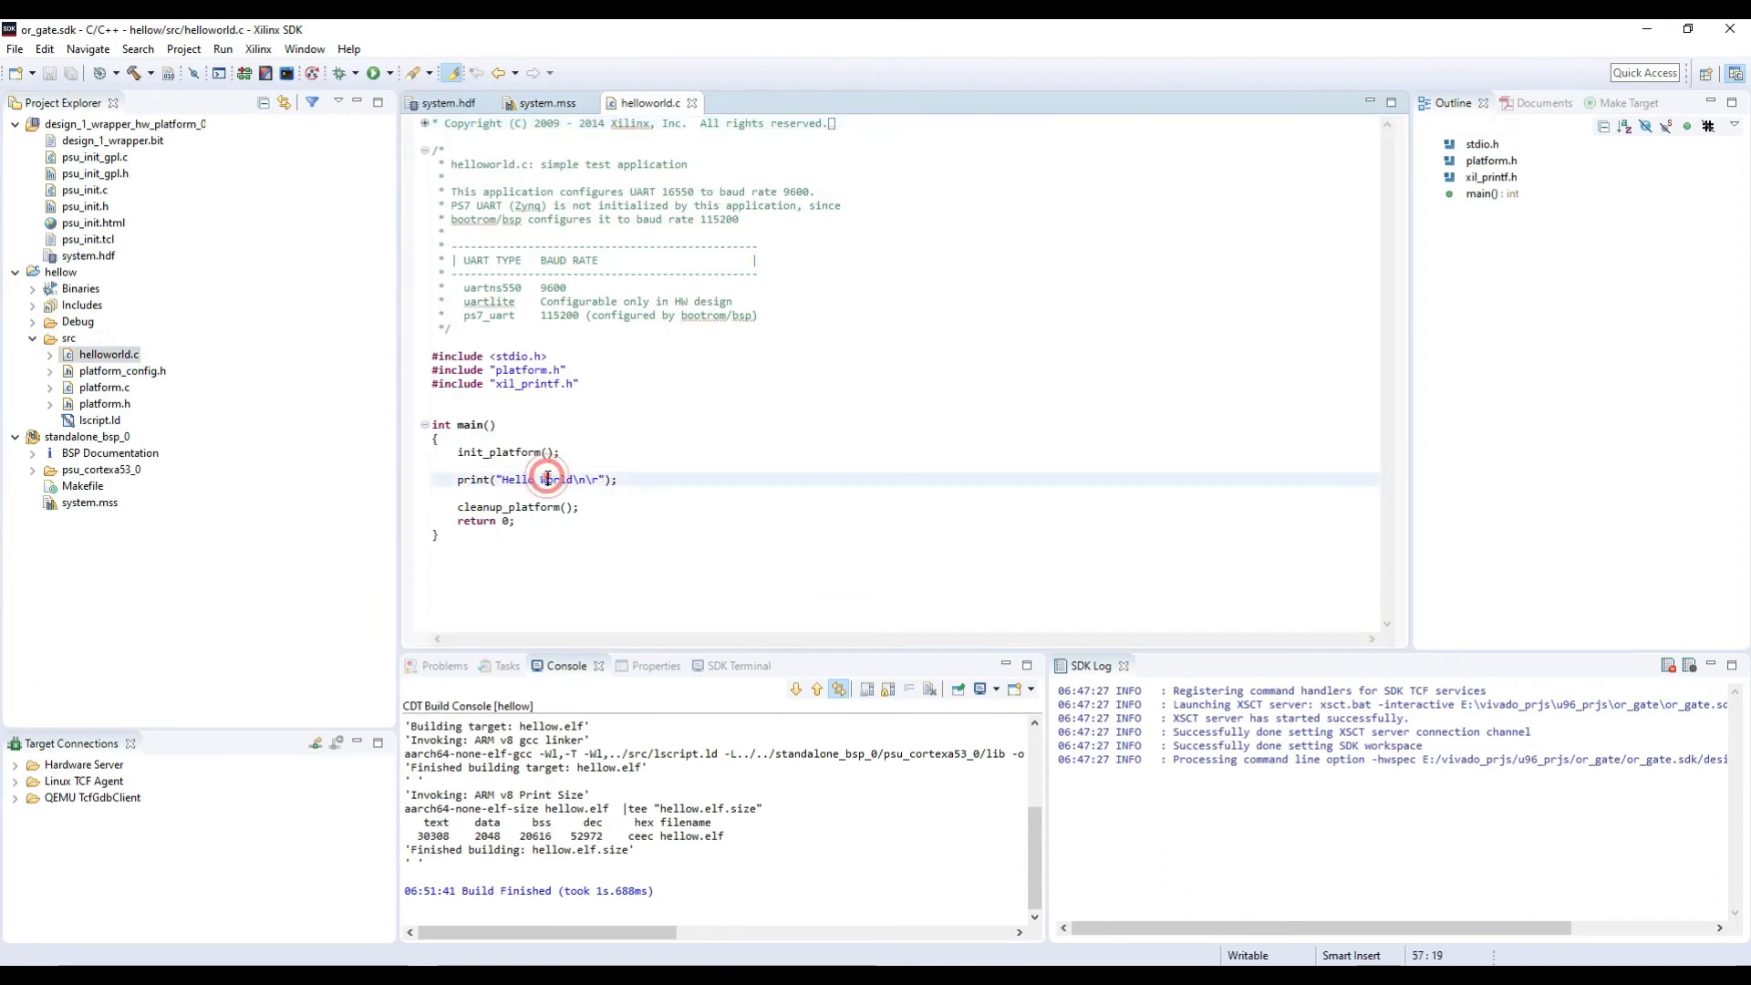
text(ILA)
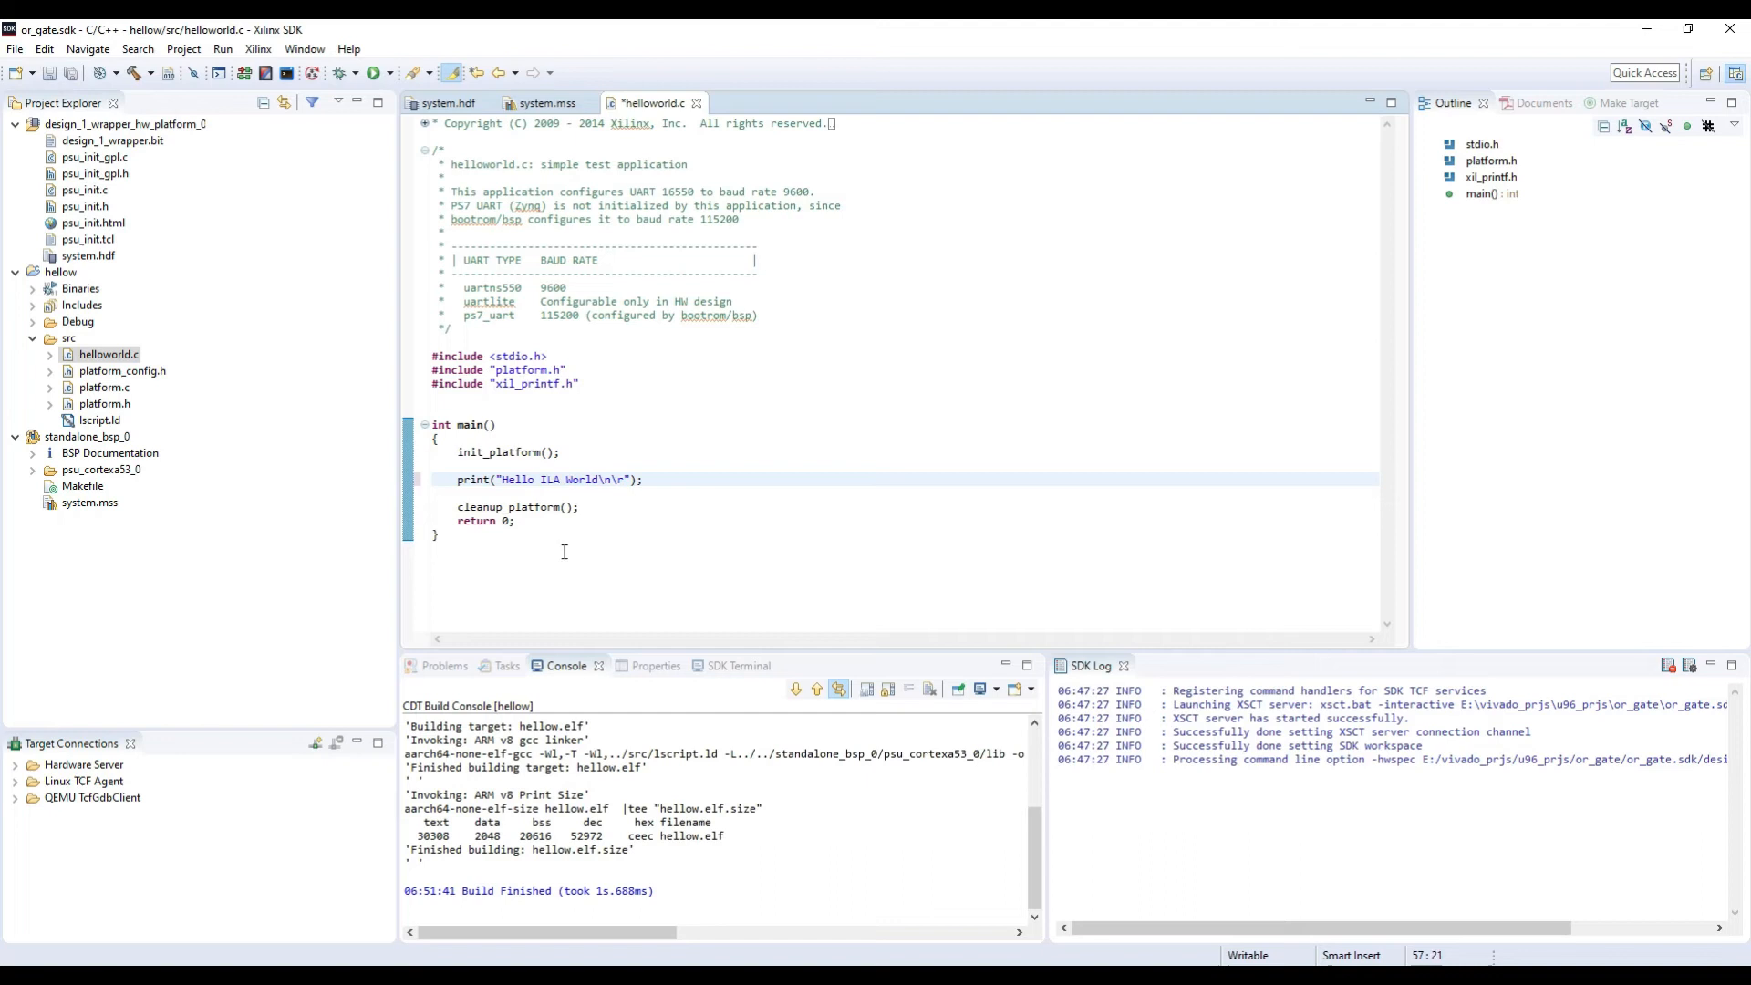
key(ctrl+s)
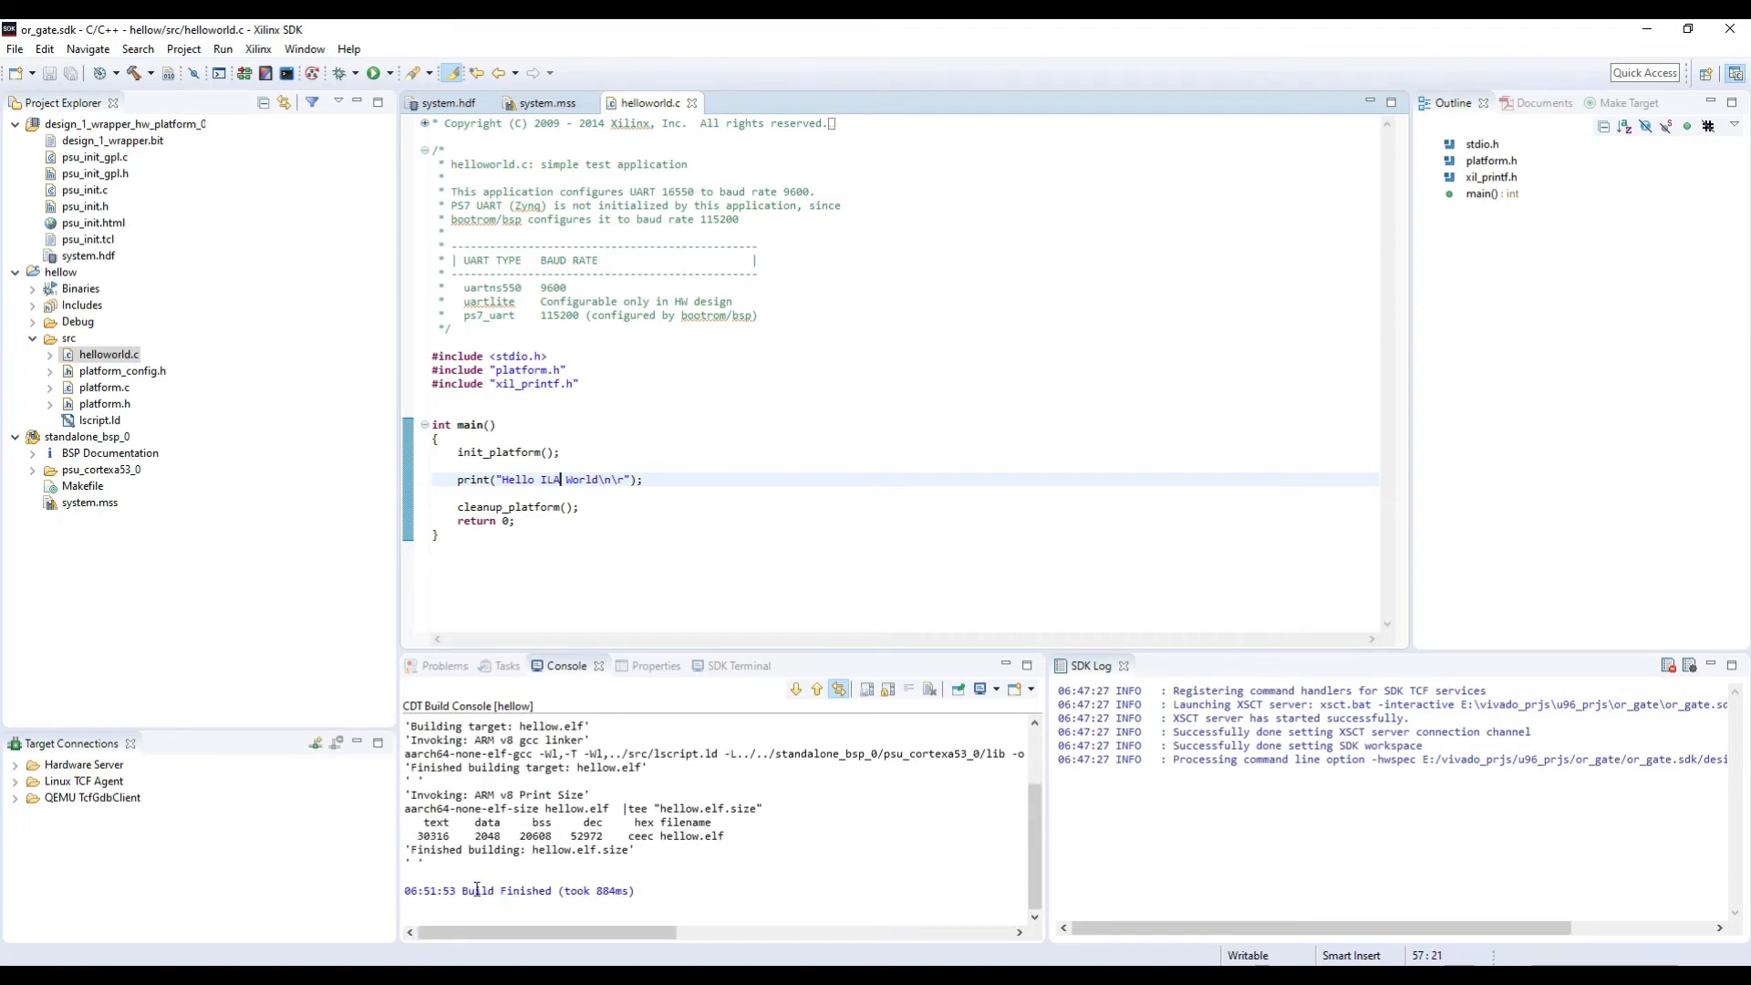
click(520, 497)
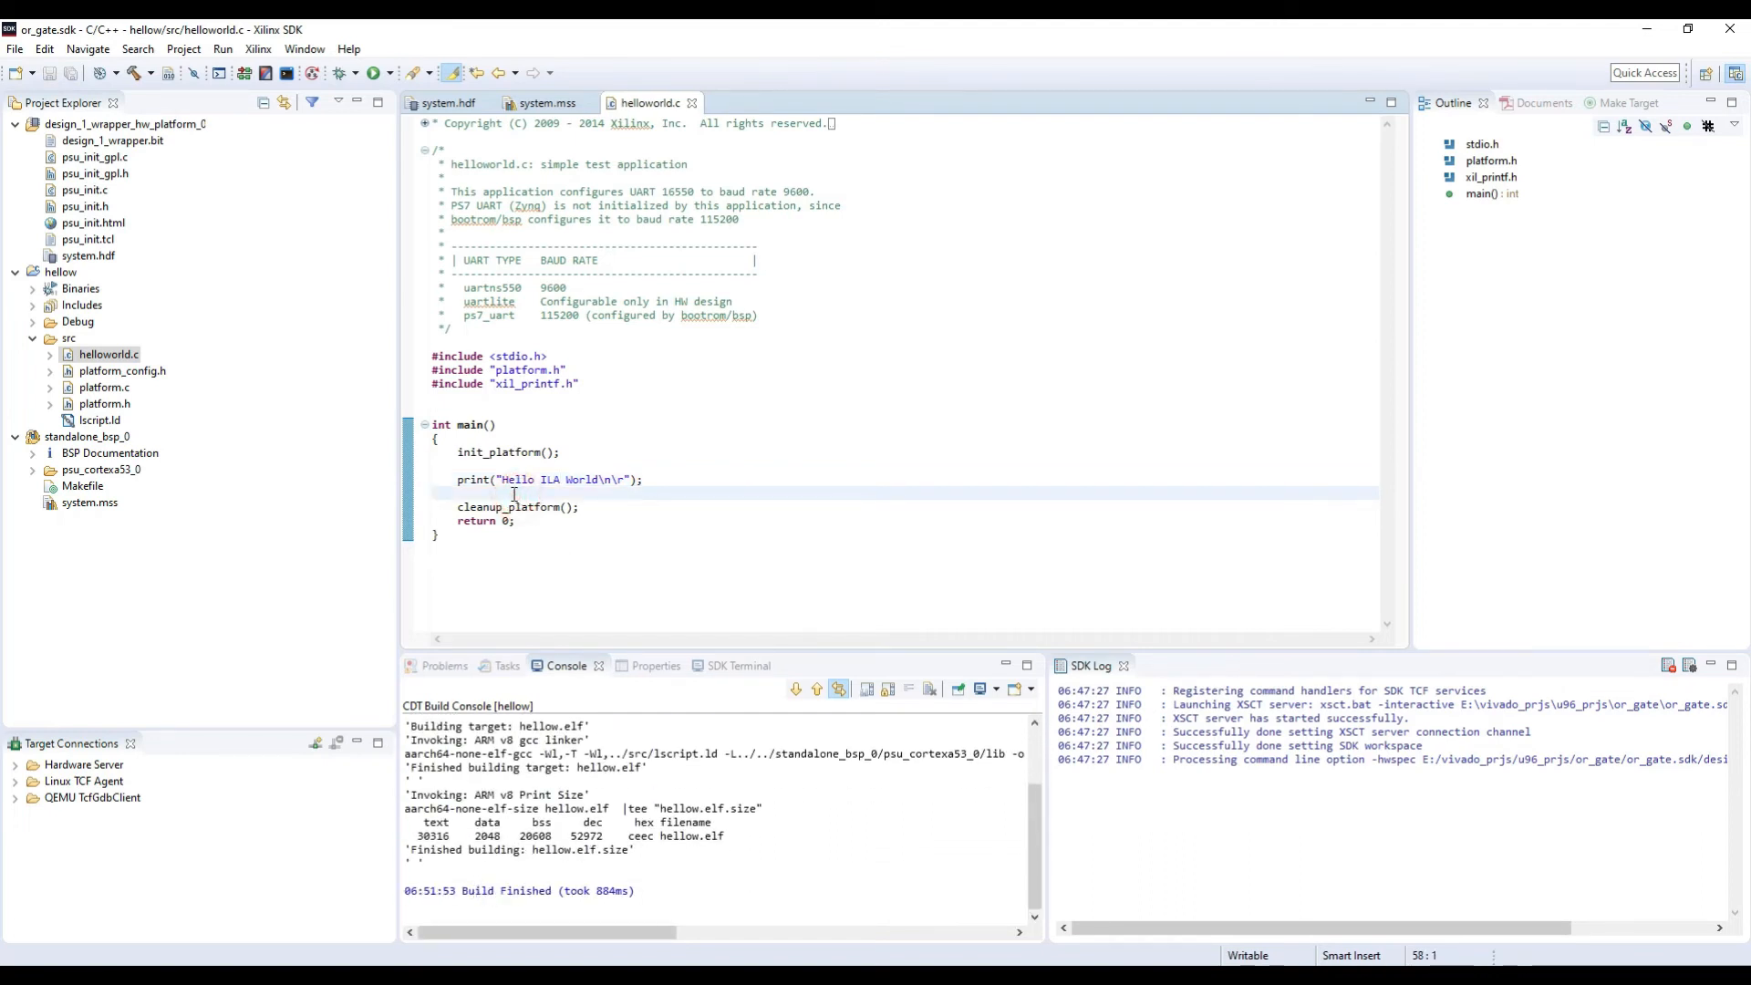
Step: Create a System Debugger run configuration for the hellow project with Reset entire system, Reset APU and Reset RPU enabled
right_click(56, 274)
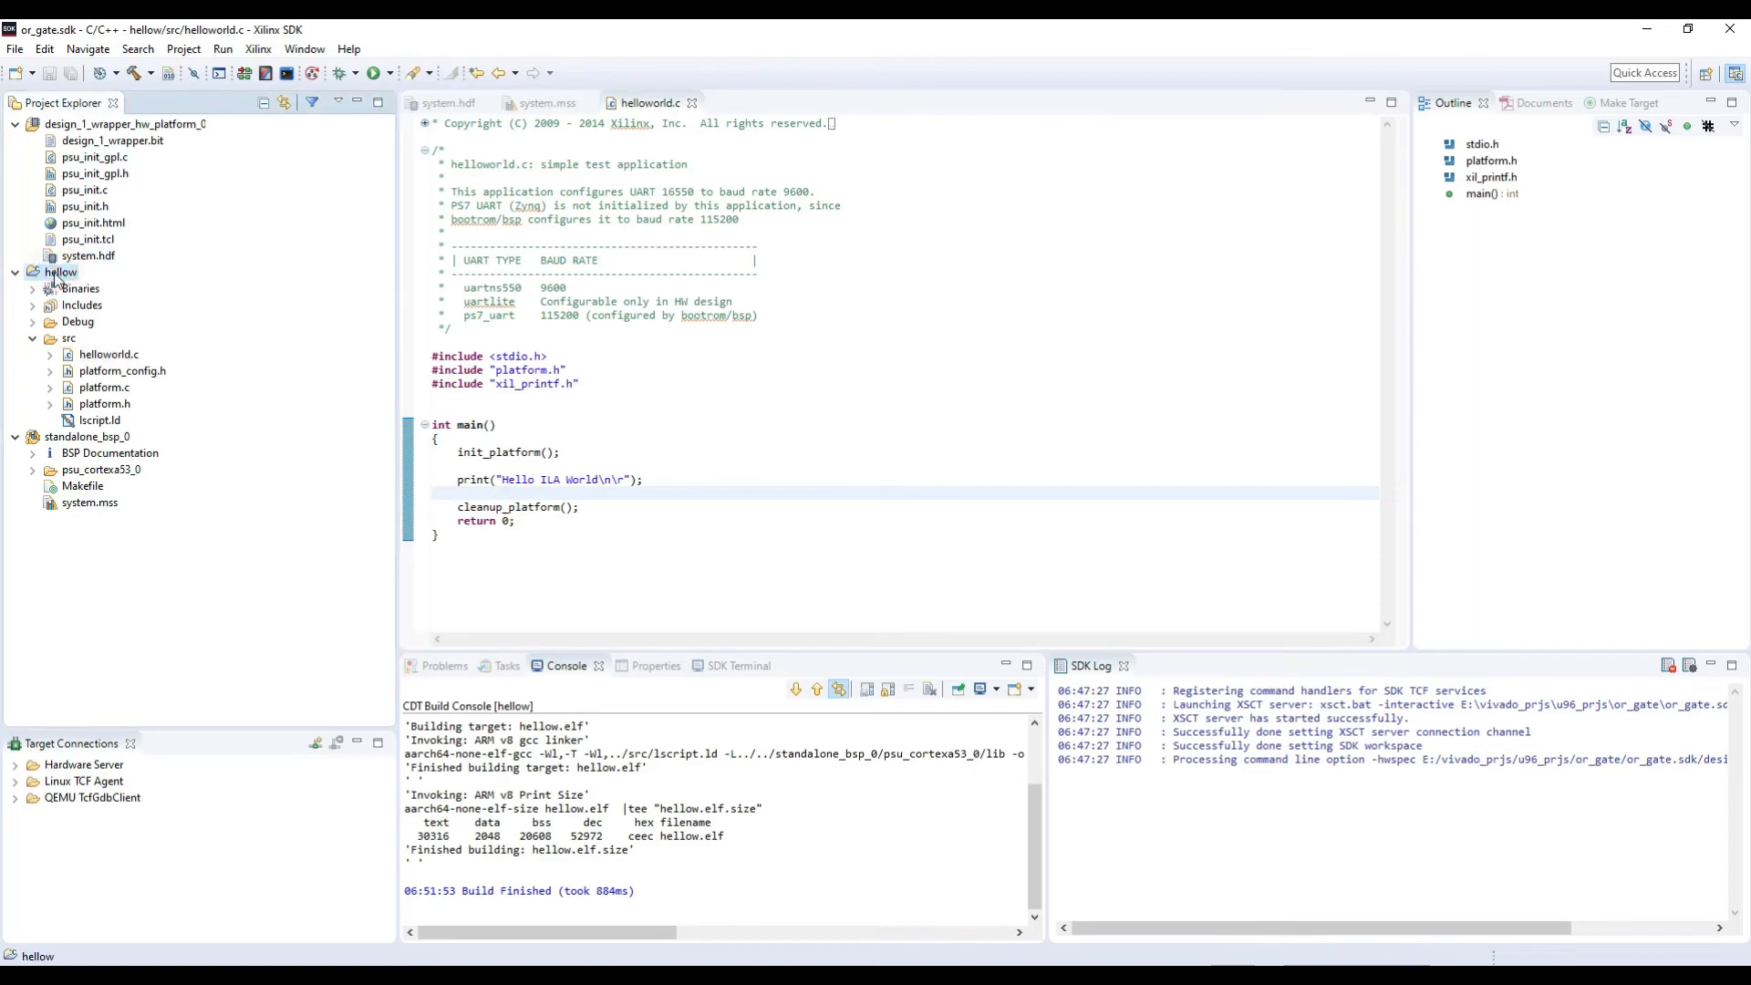
mouse_move(191, 672)
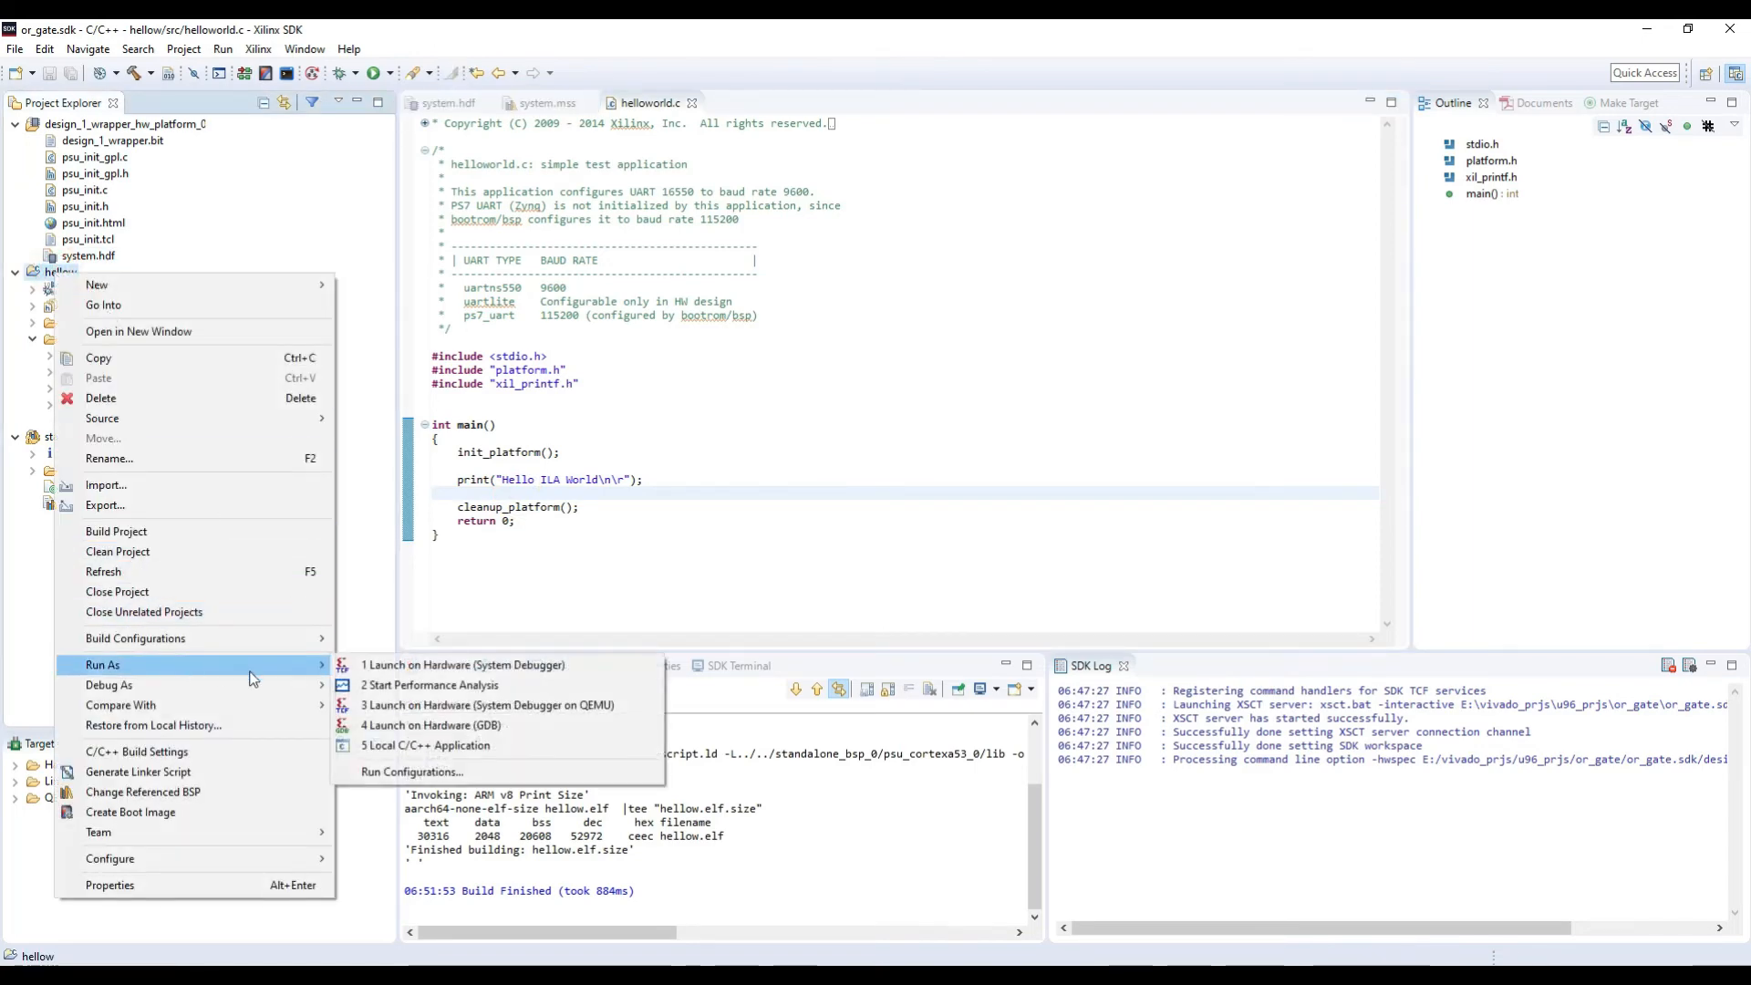
click(431, 773)
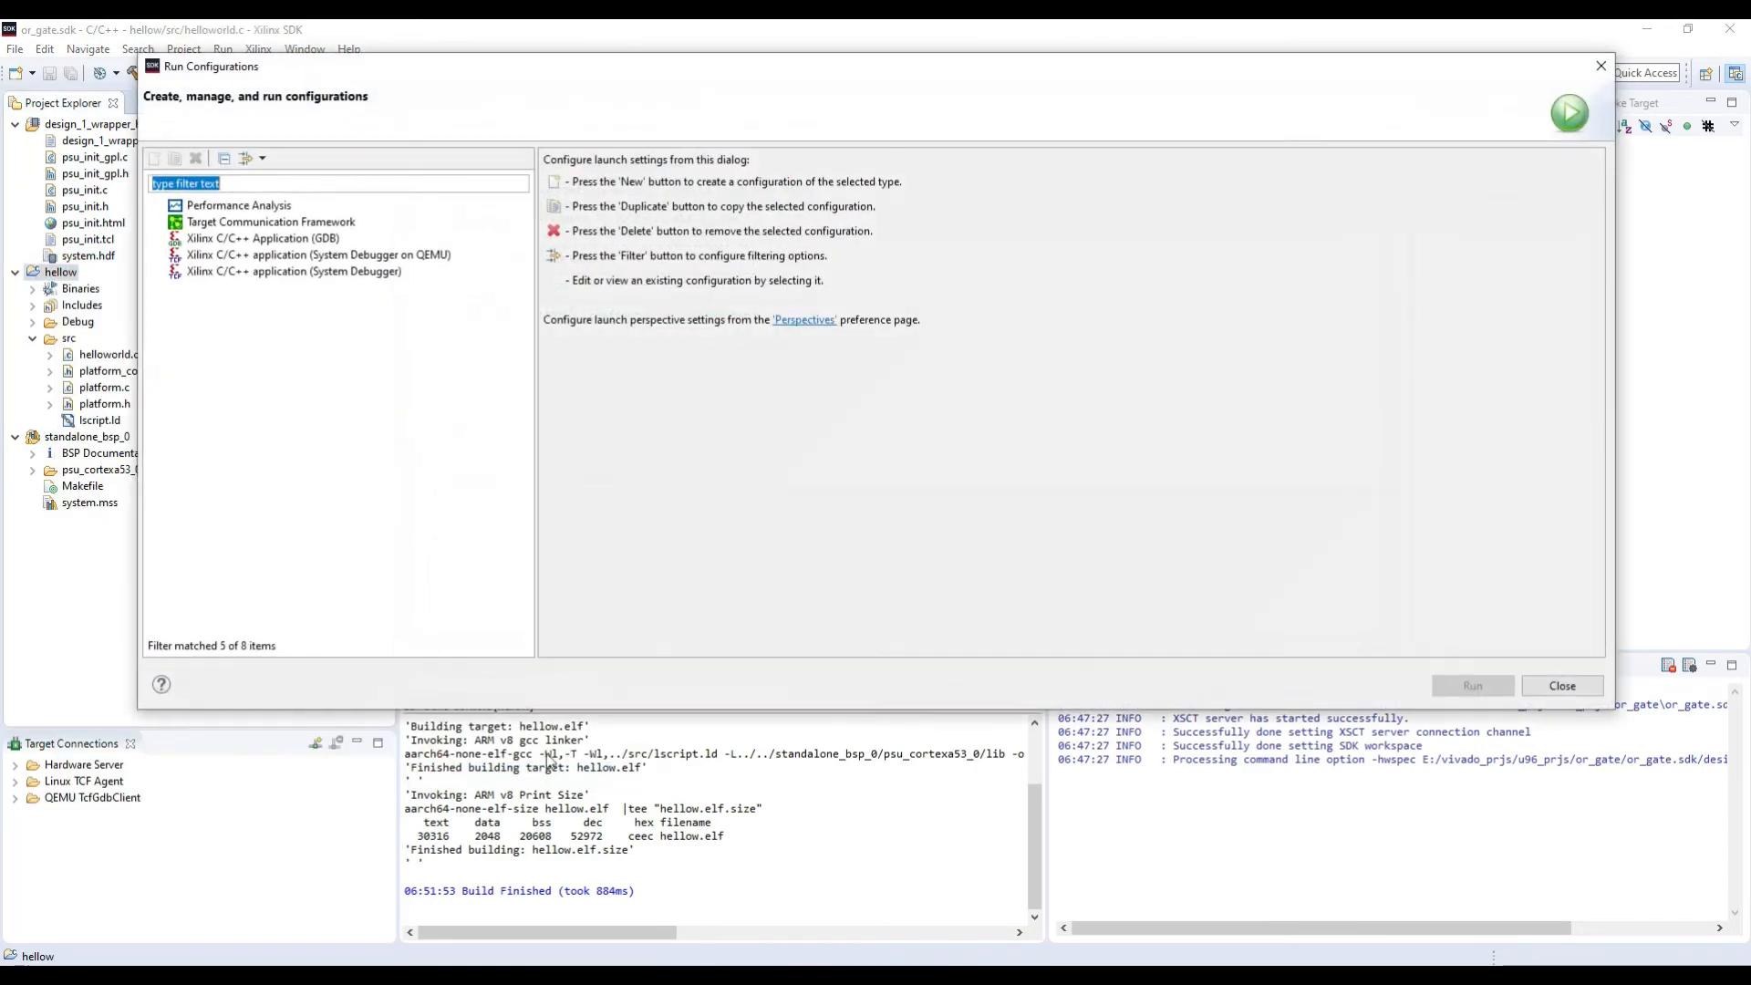
click(252, 272)
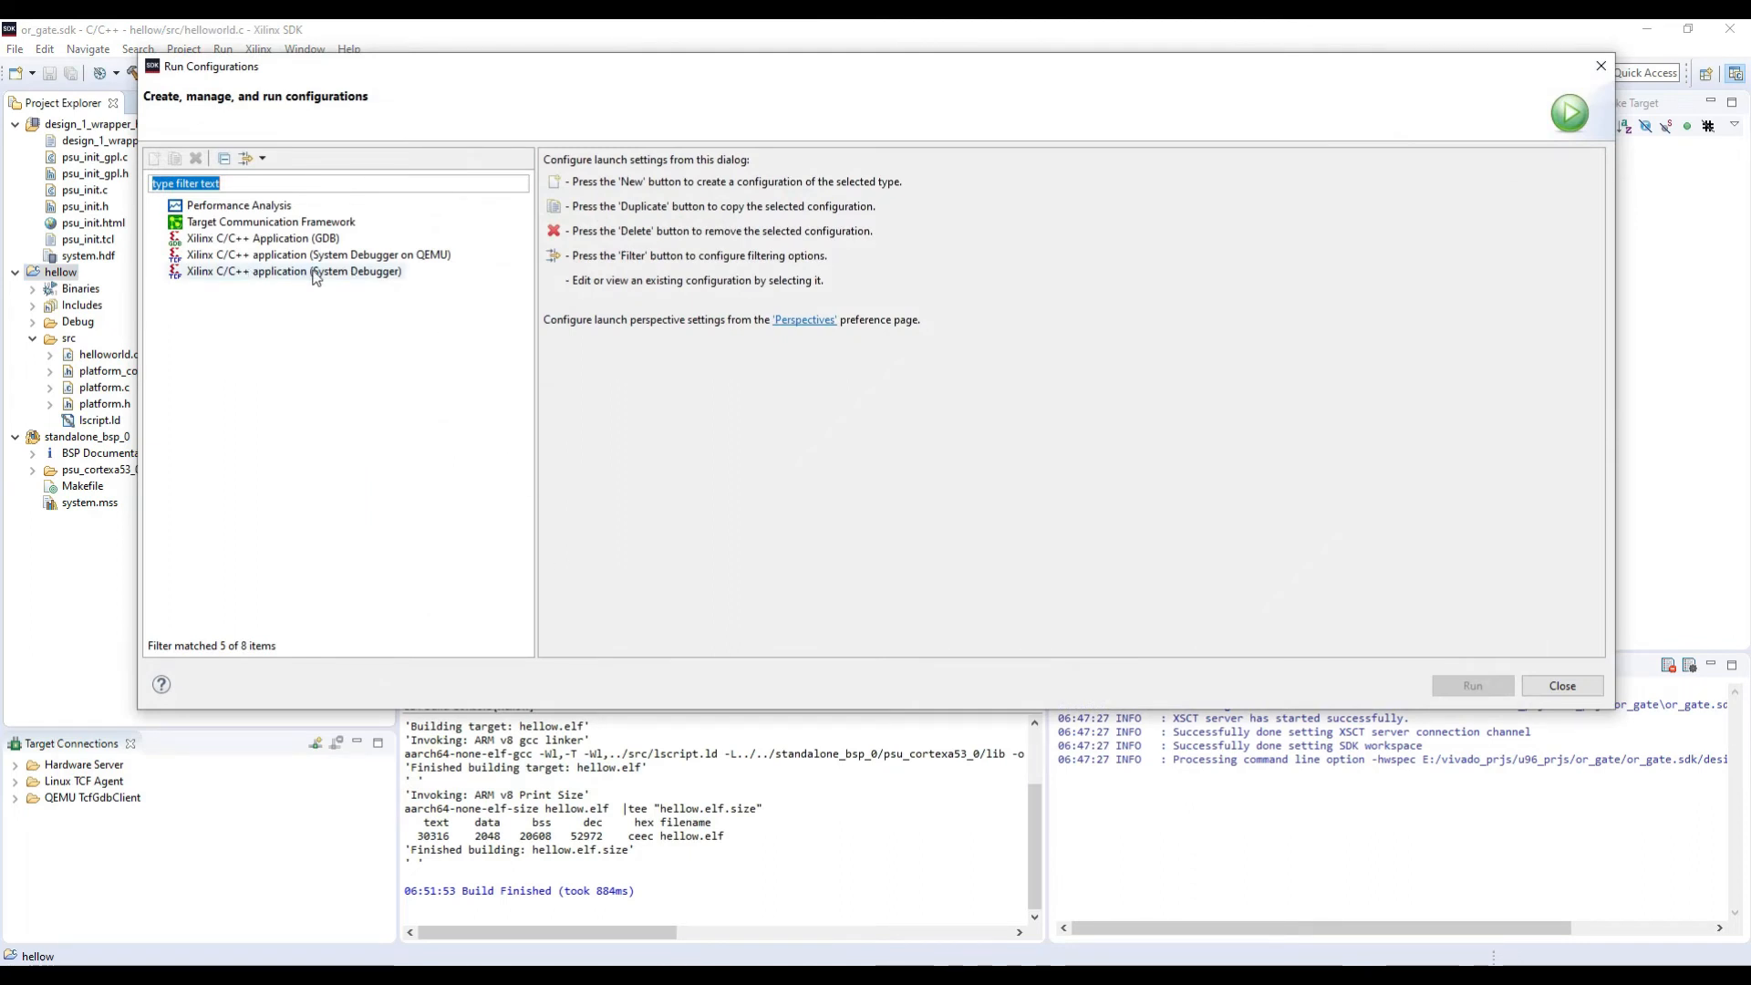
double_click(314, 272)
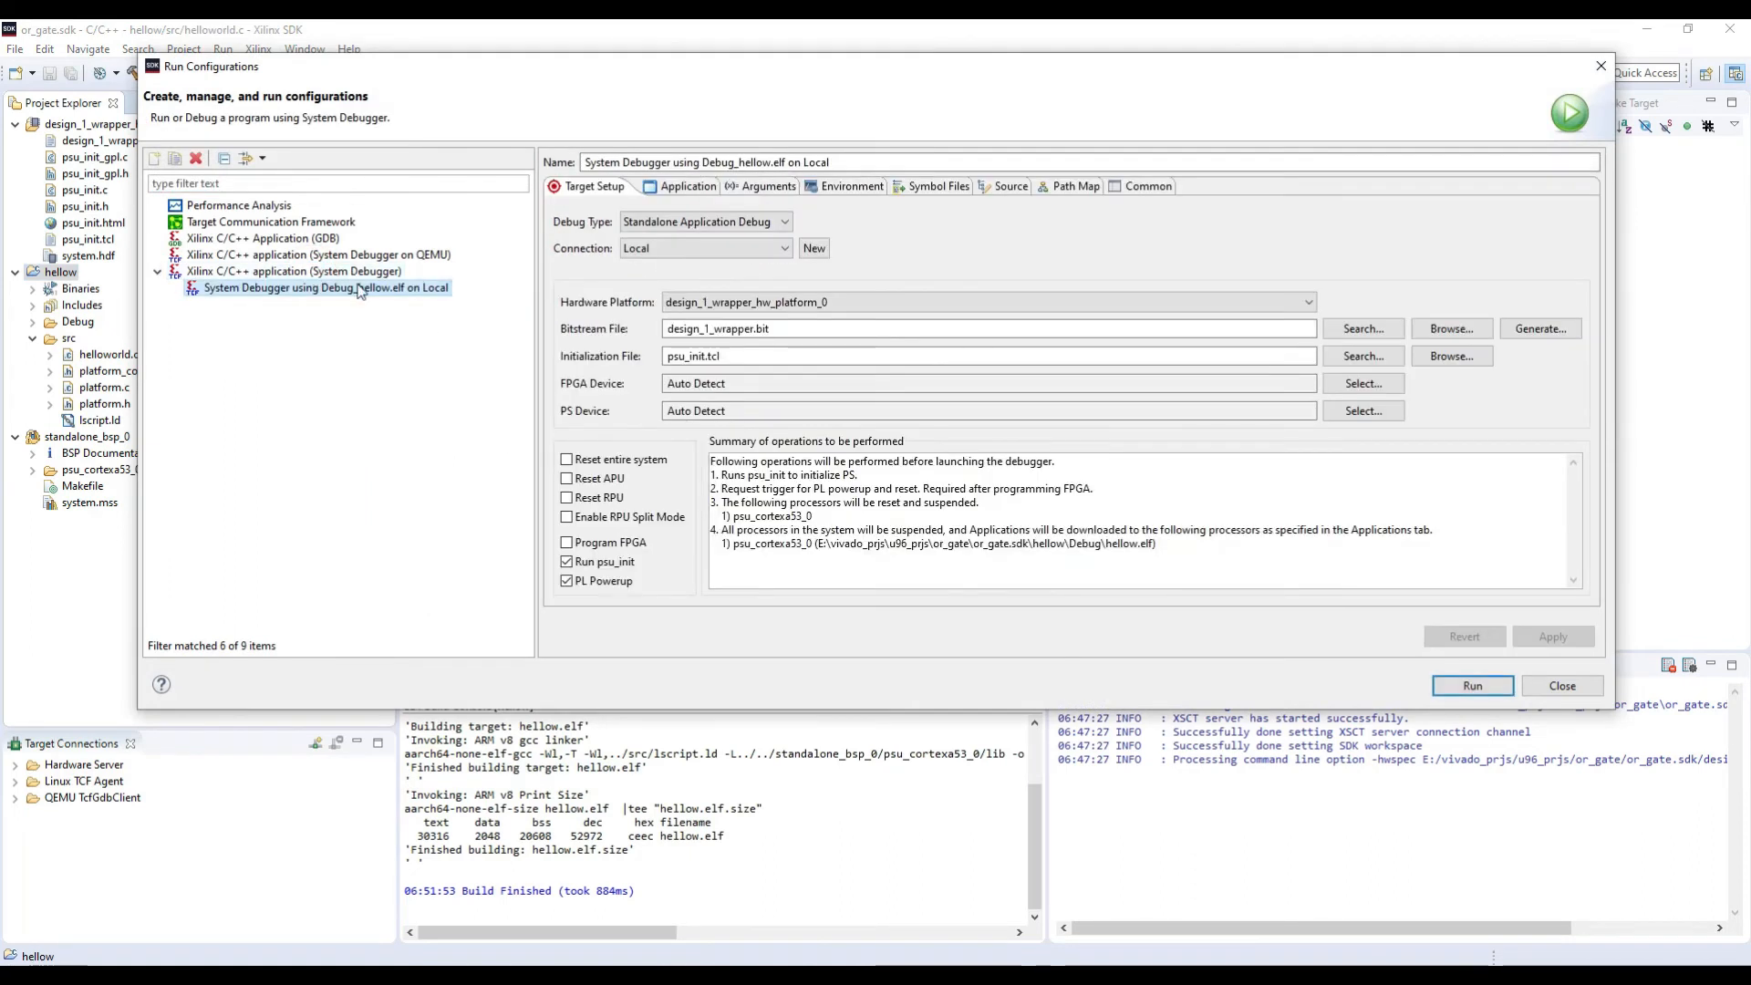
click(612, 462)
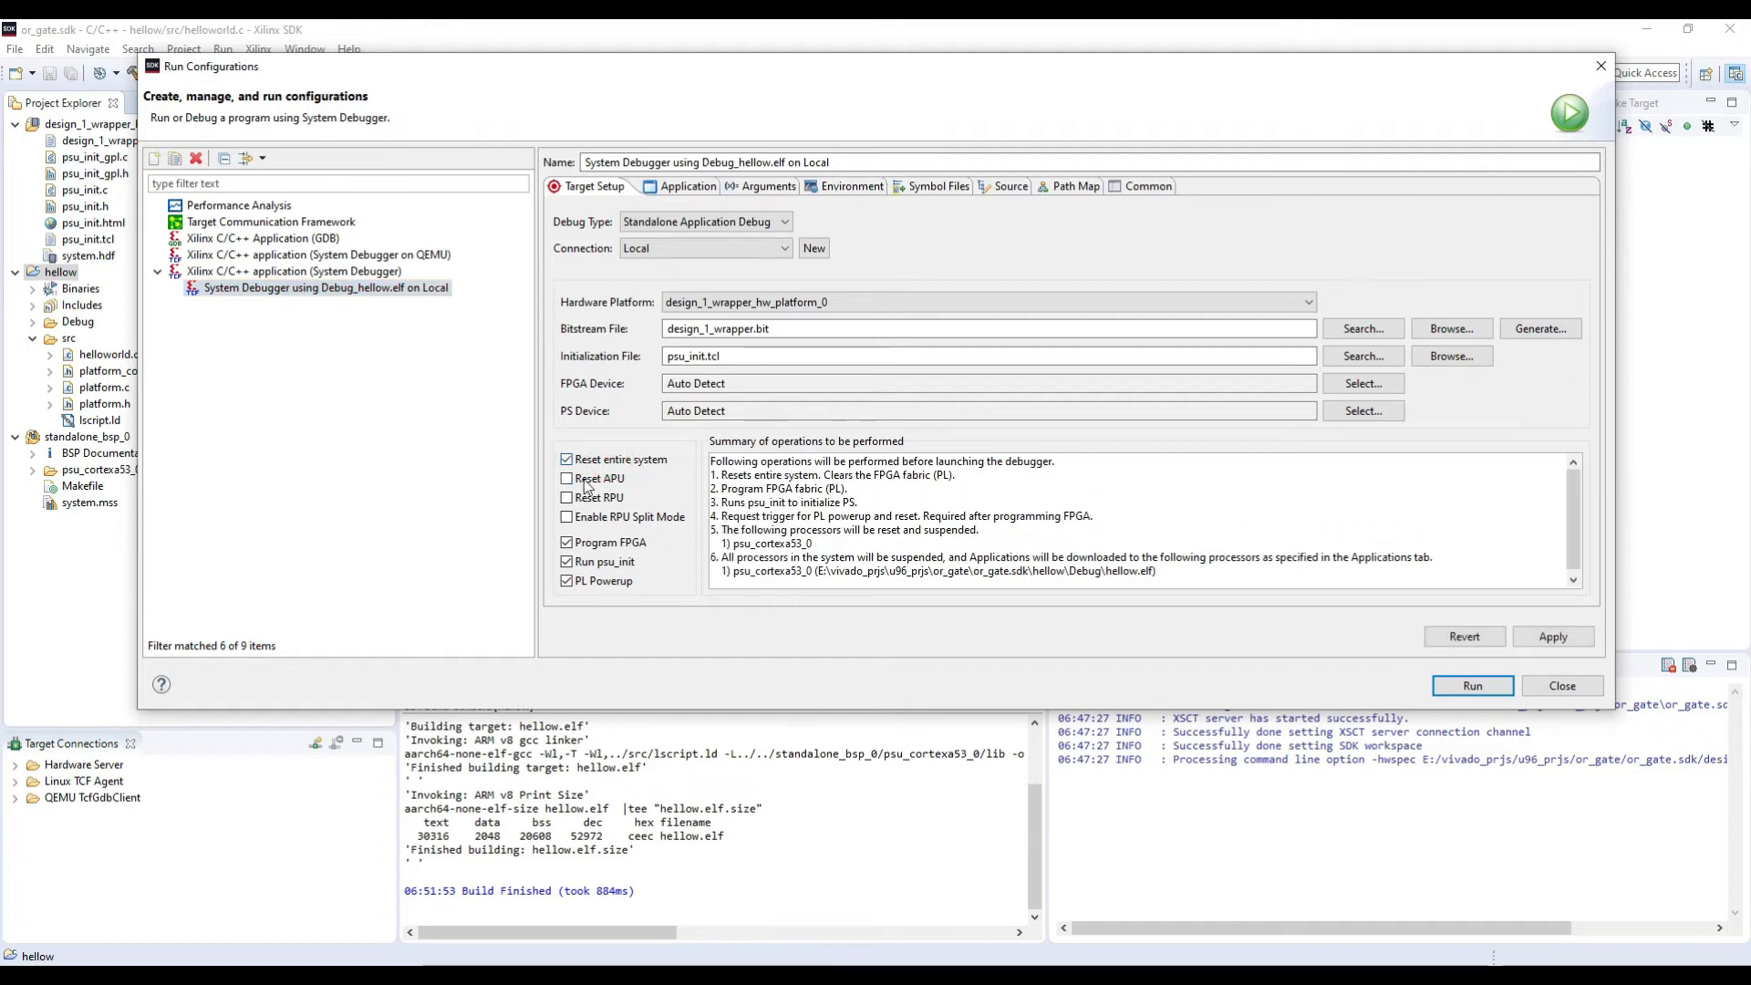
click(597, 482)
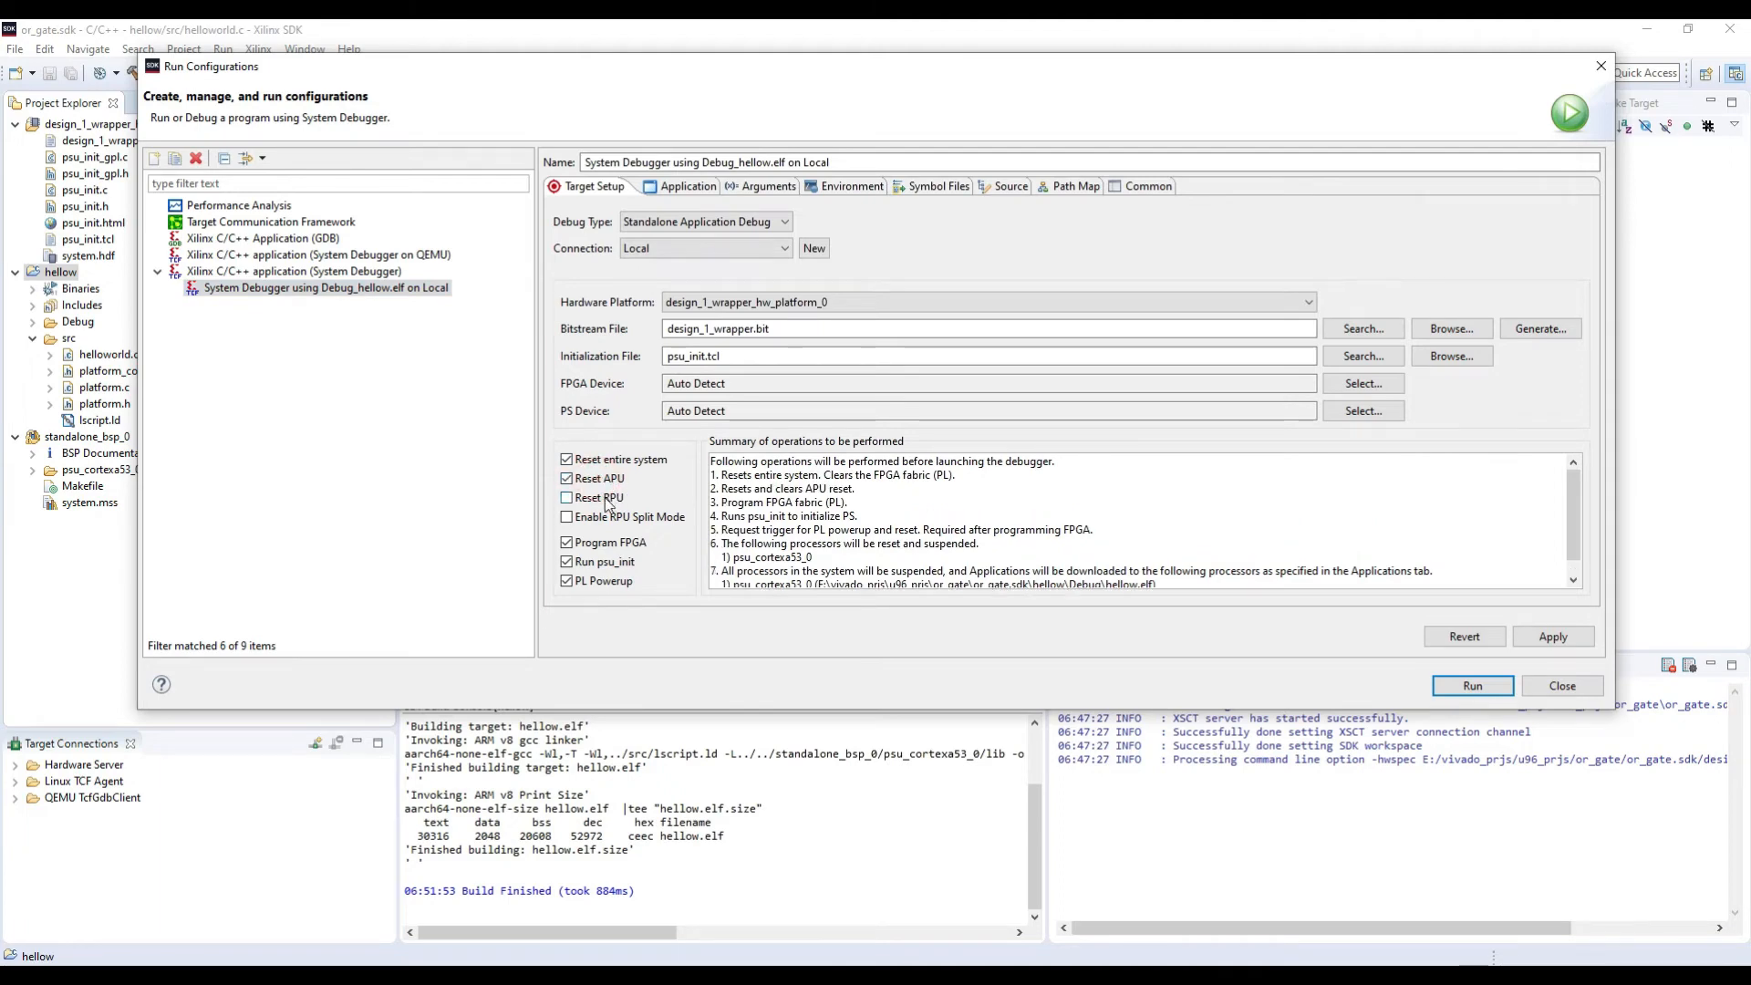
click(607, 499)
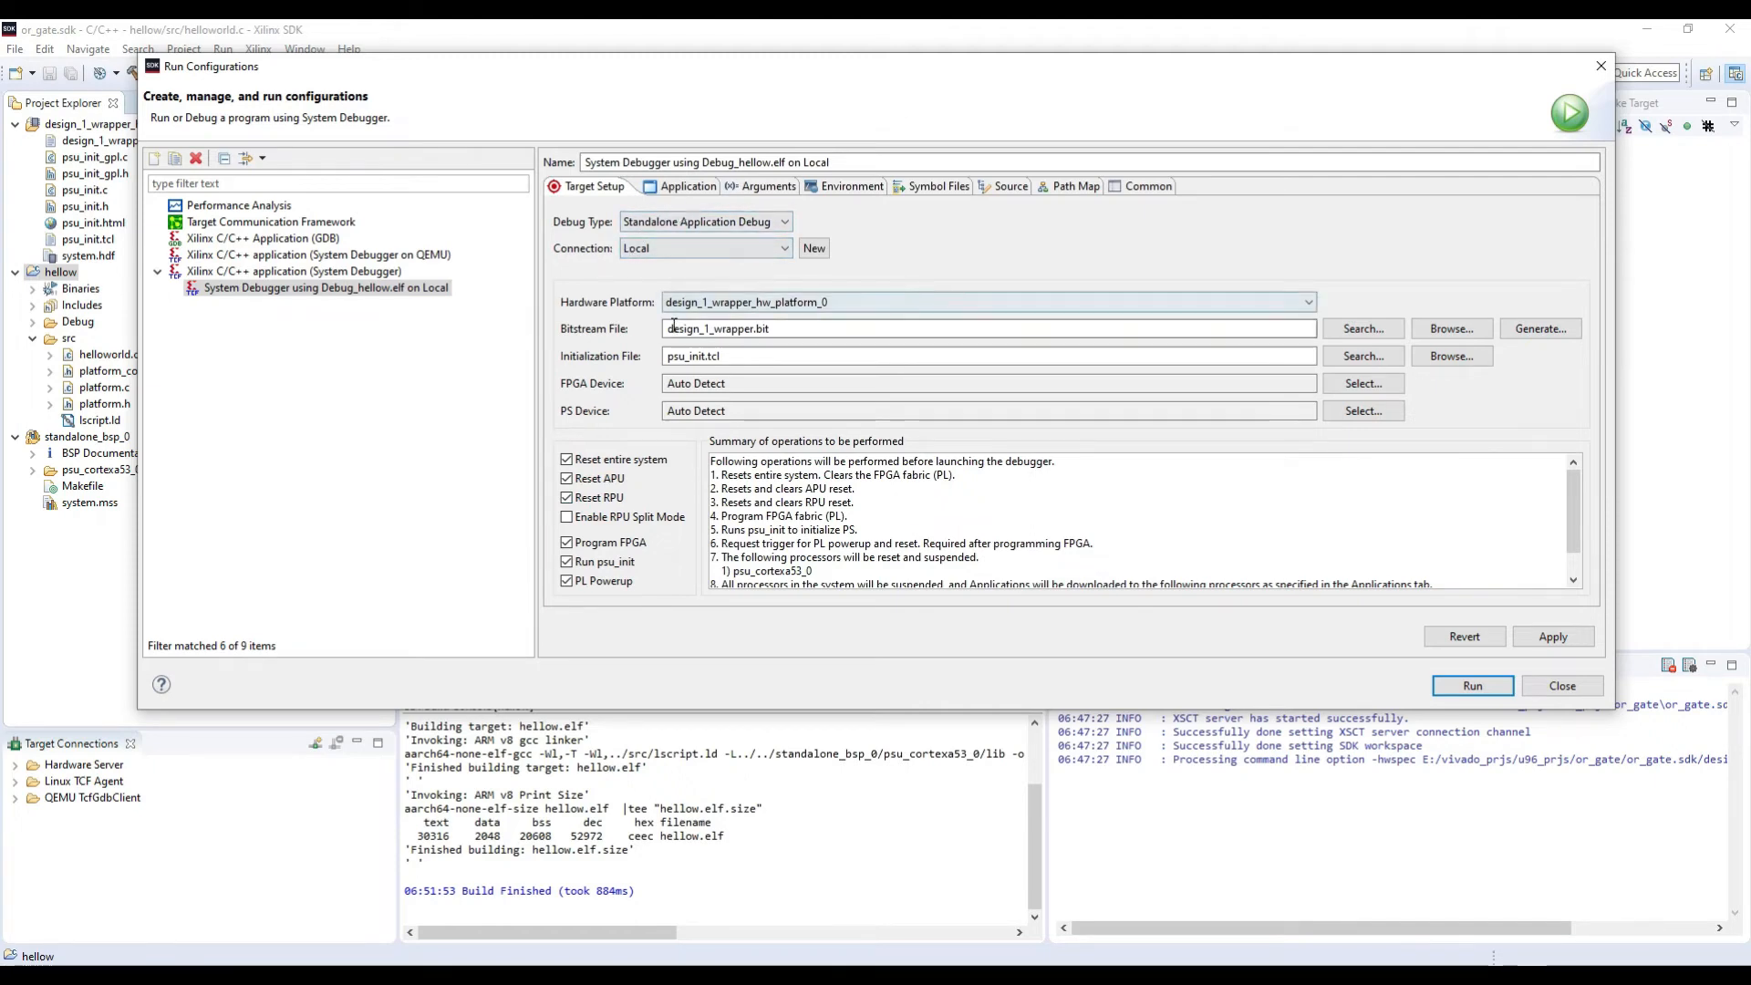
Step: Check the run configuration's bitstream file and the application assigned to psu_cortexa53_0, and apply and run the configuration
drag(665, 328, 776, 328)
click(778, 328)
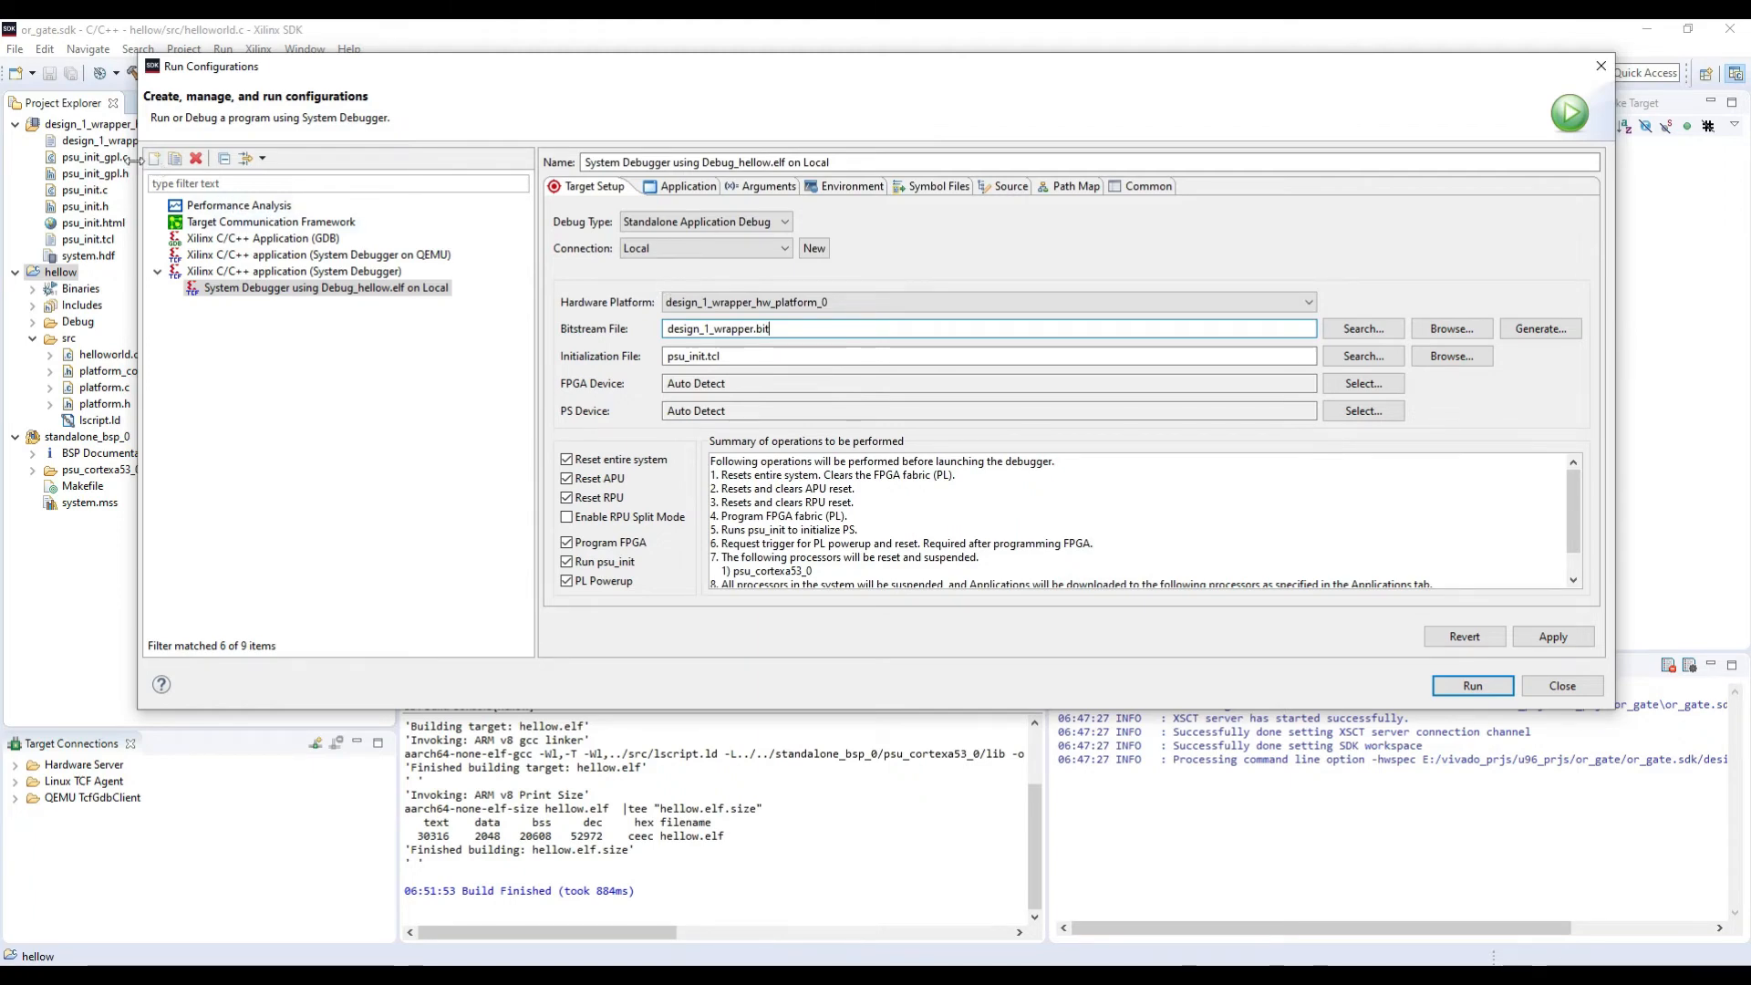
drag(137, 156, 233, 157)
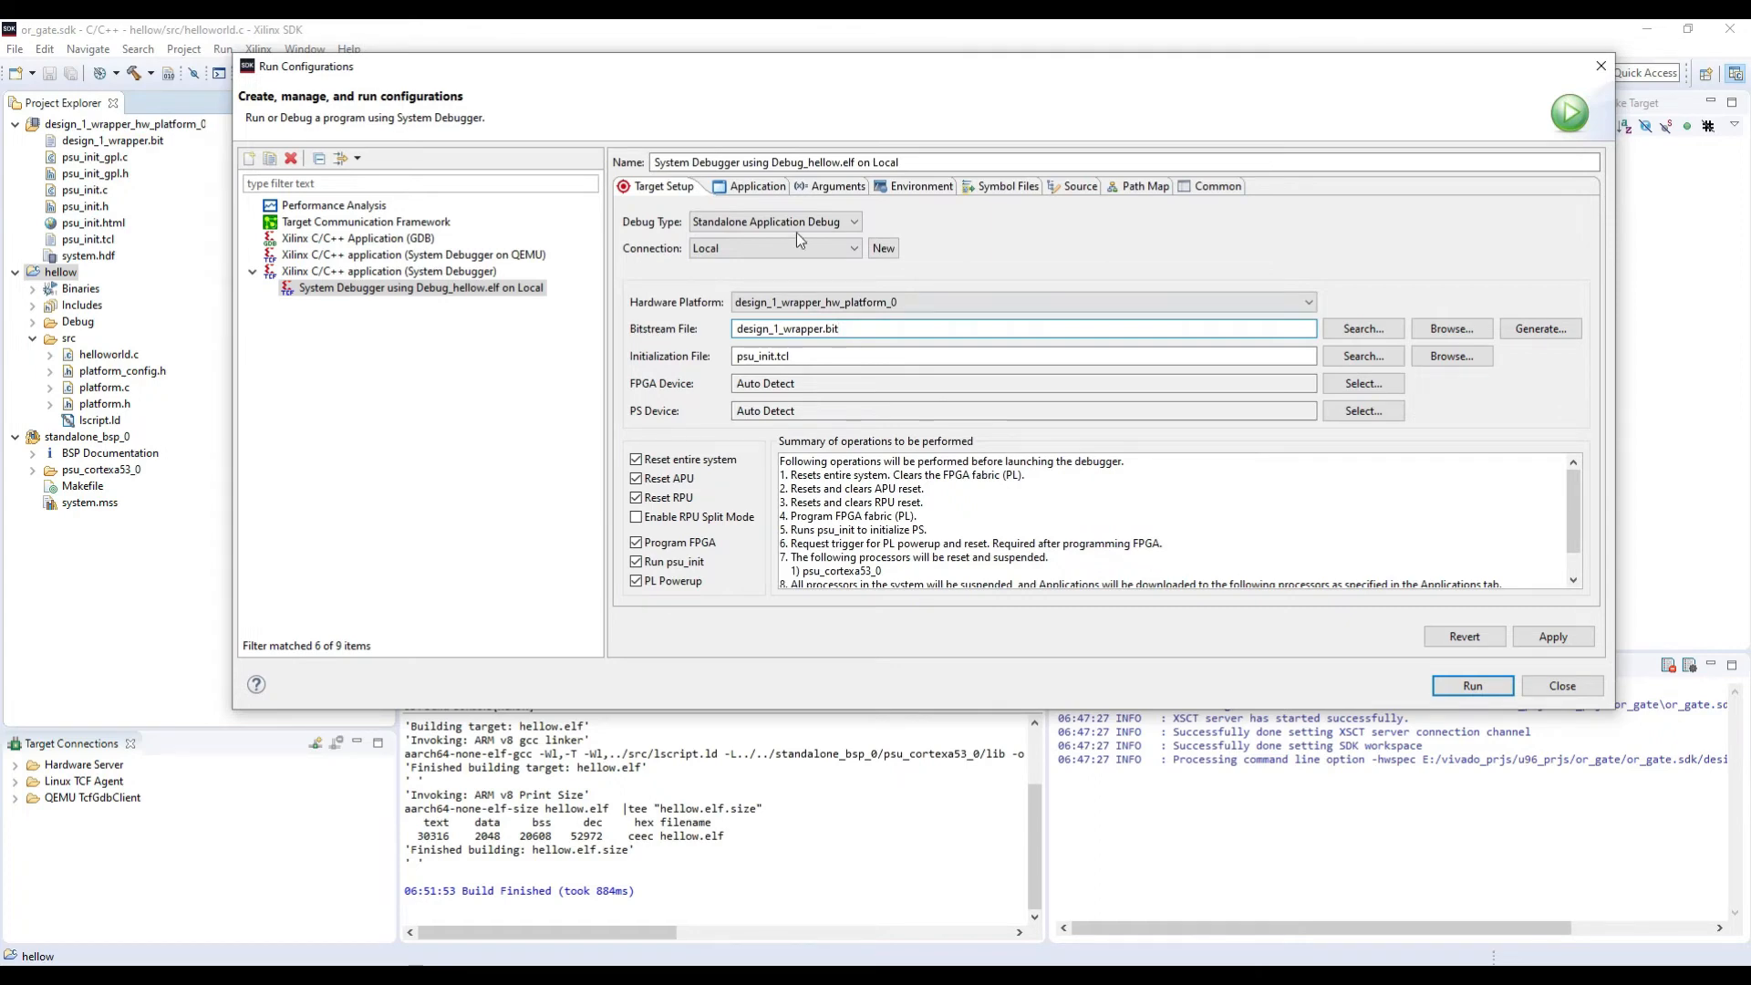
click(748, 187)
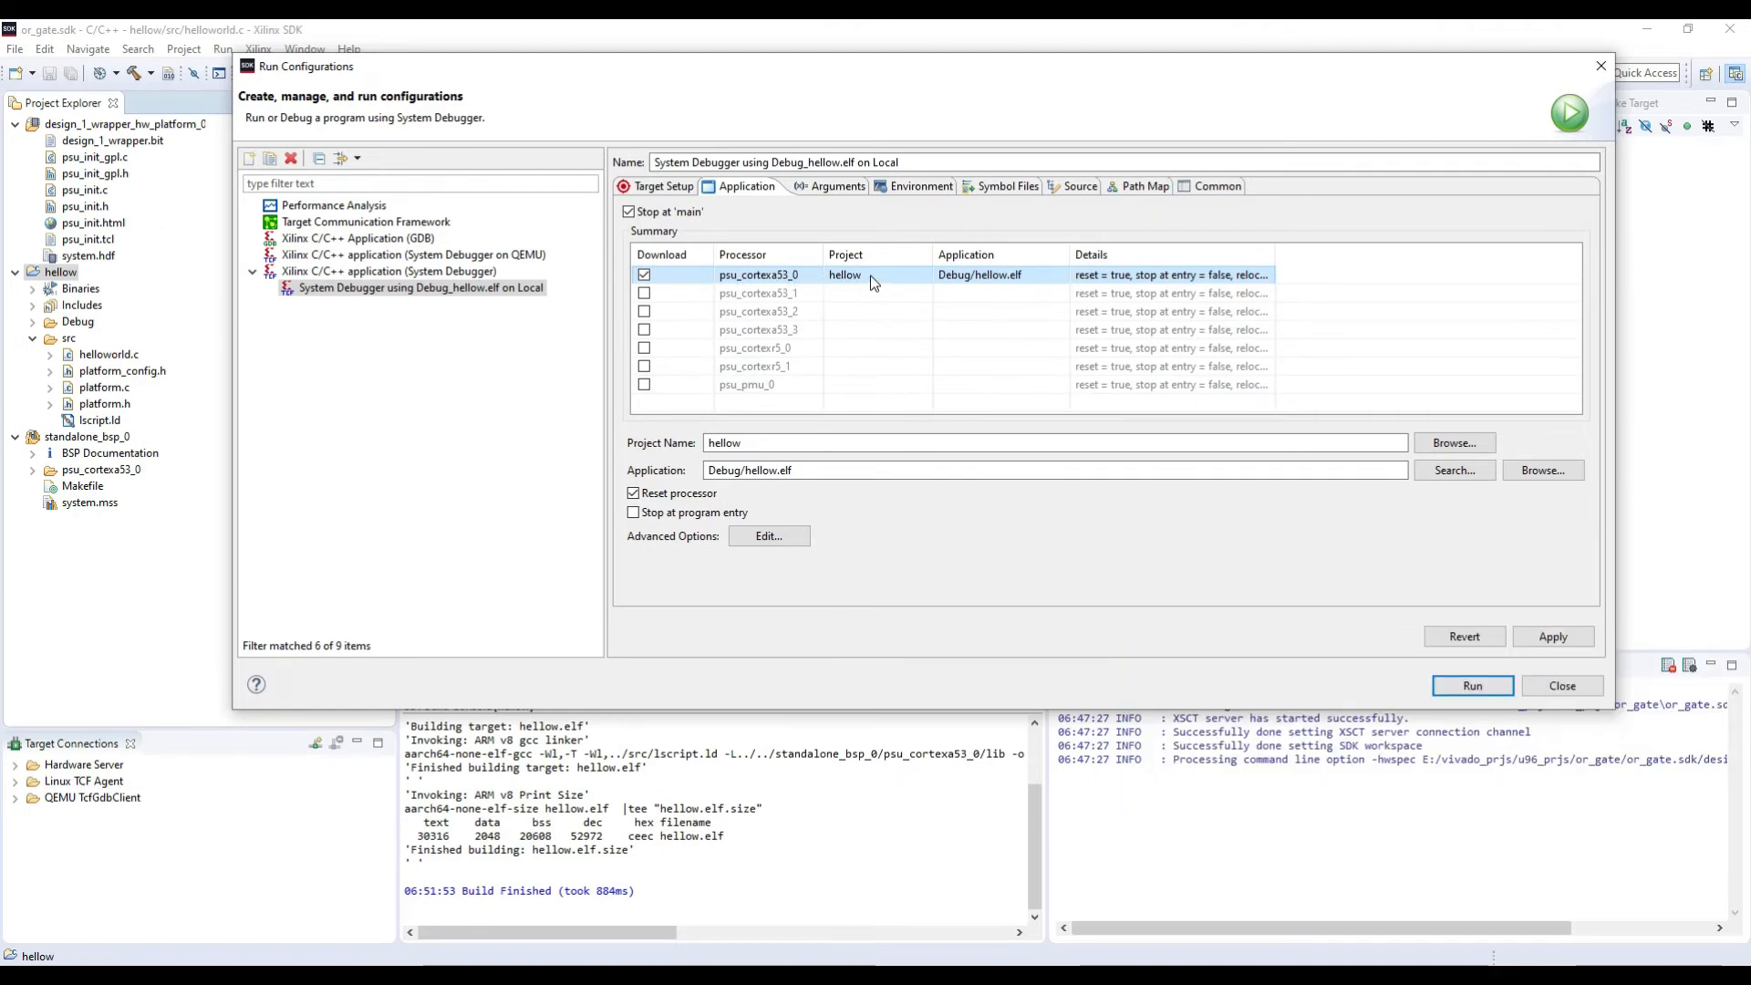
click(649, 190)
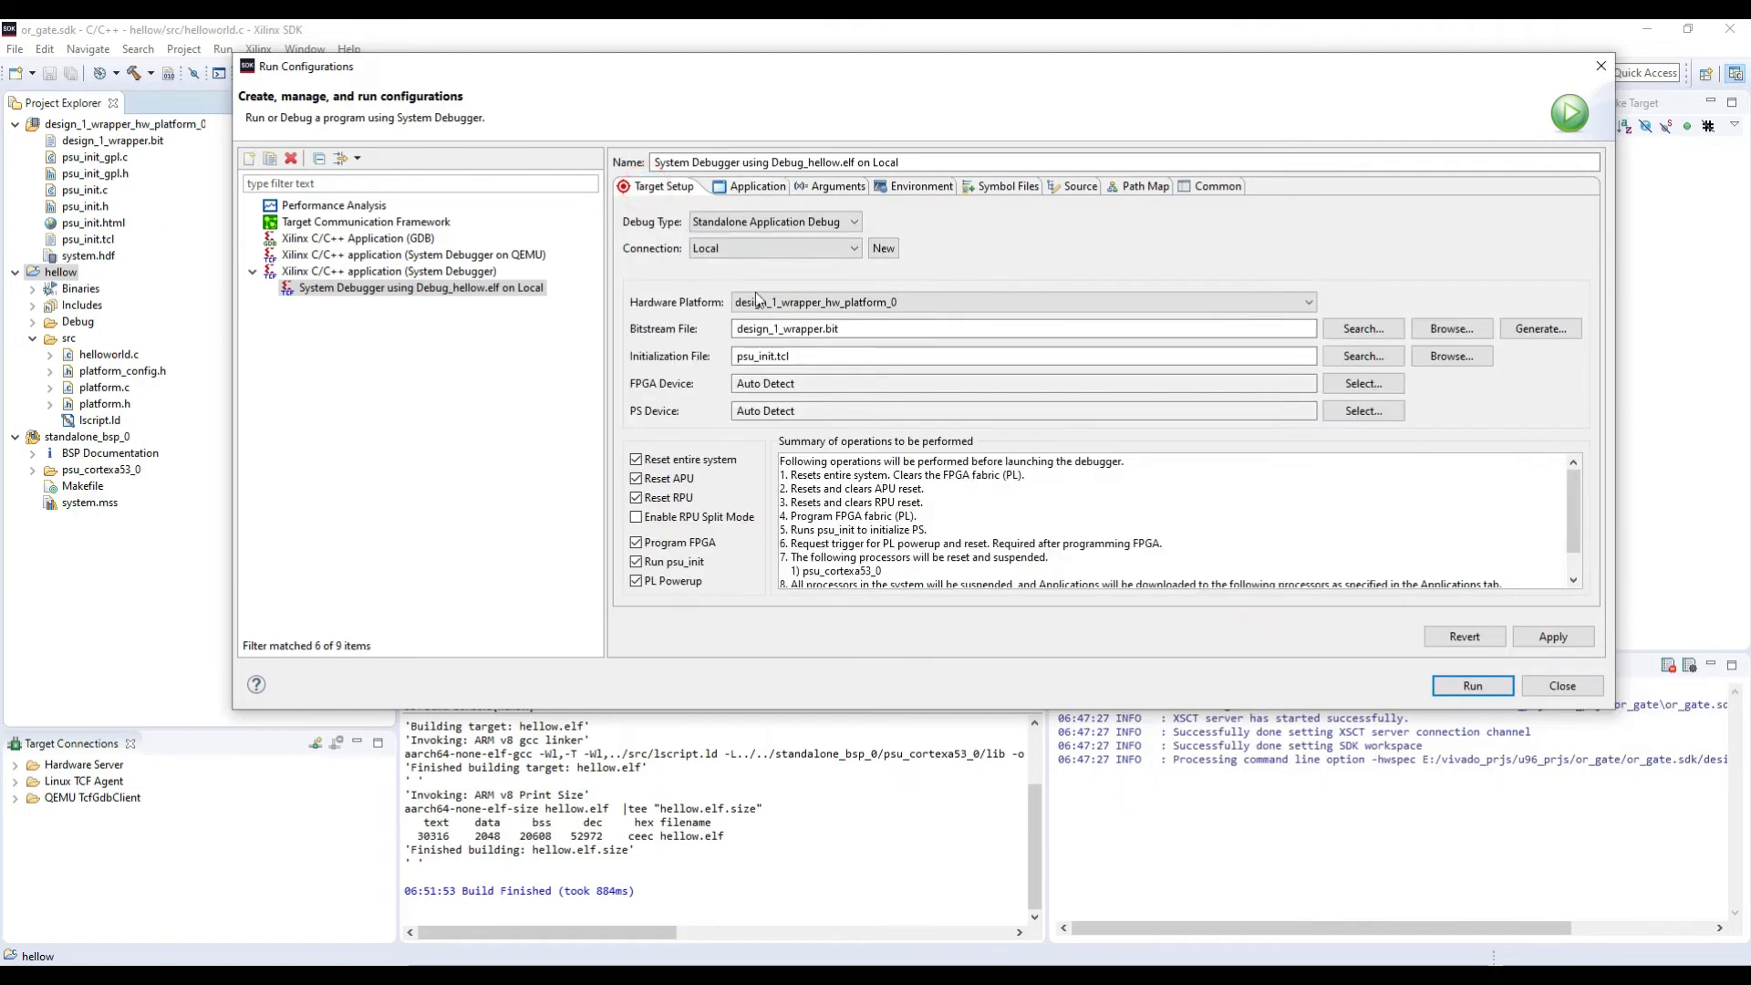
click(1553, 637)
click(1471, 688)
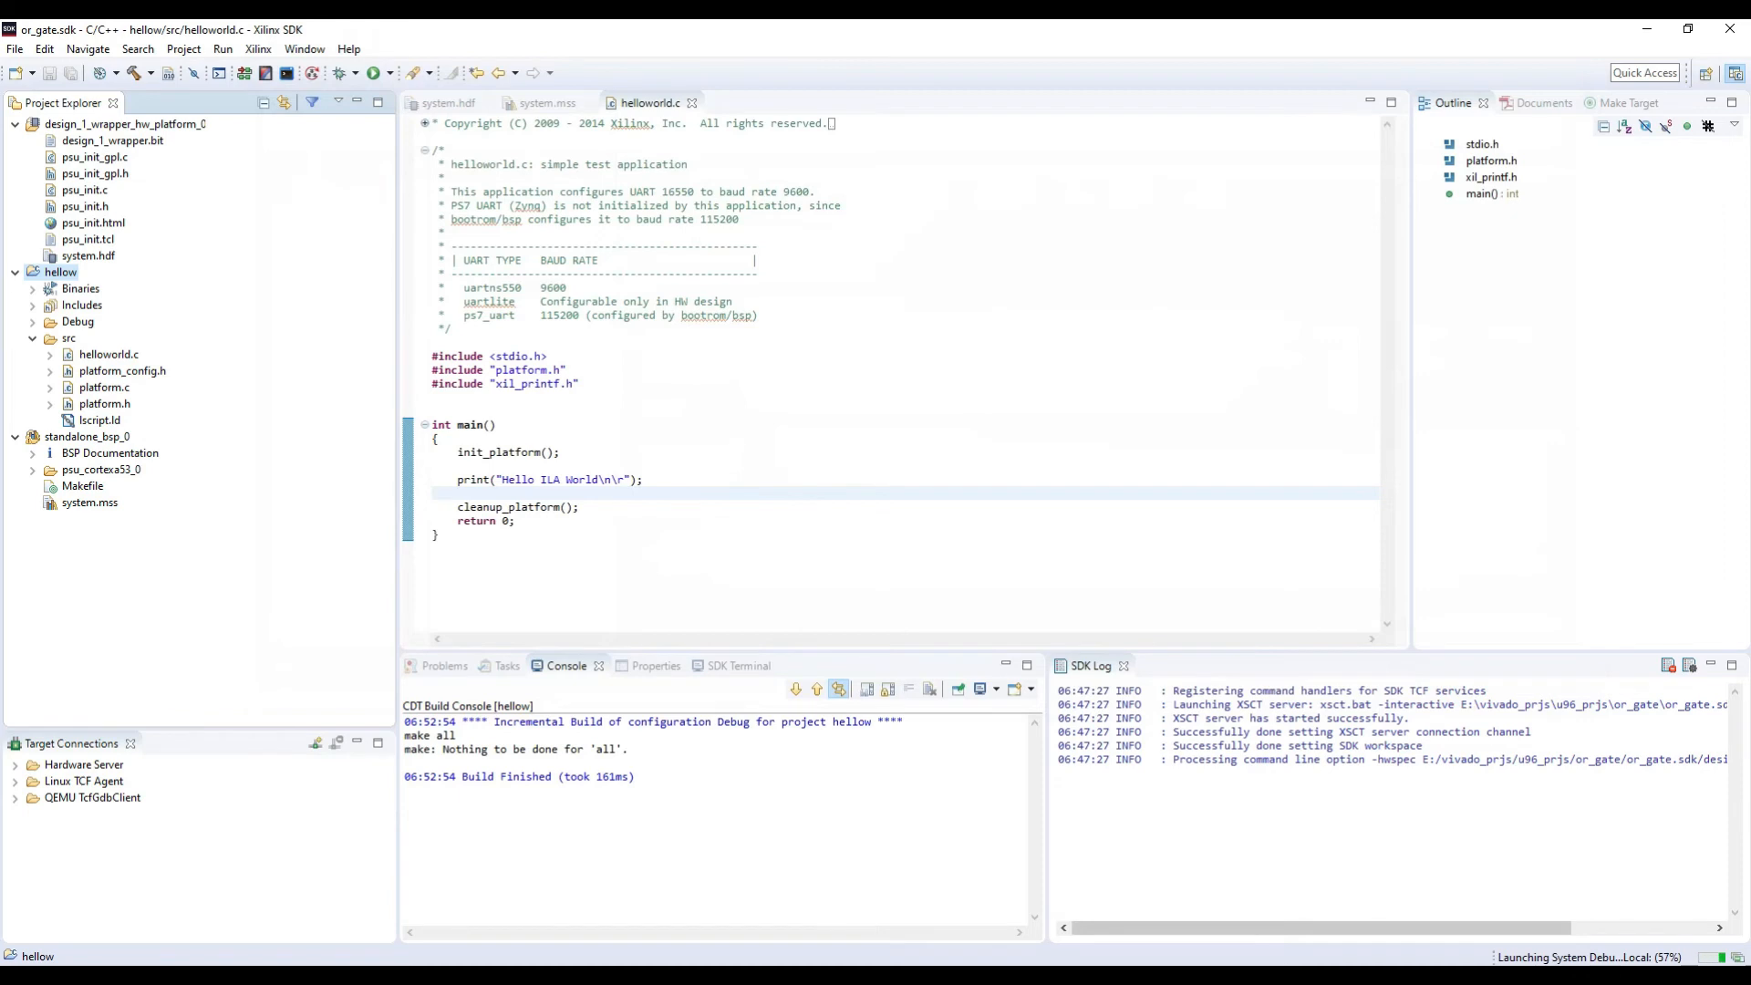
Step: Move the COM4 PuTTY terminal clear of the source code and check the program's serial output
drag(1222, 288, 1379, 201)
drag(1167, 563, 1319, 467)
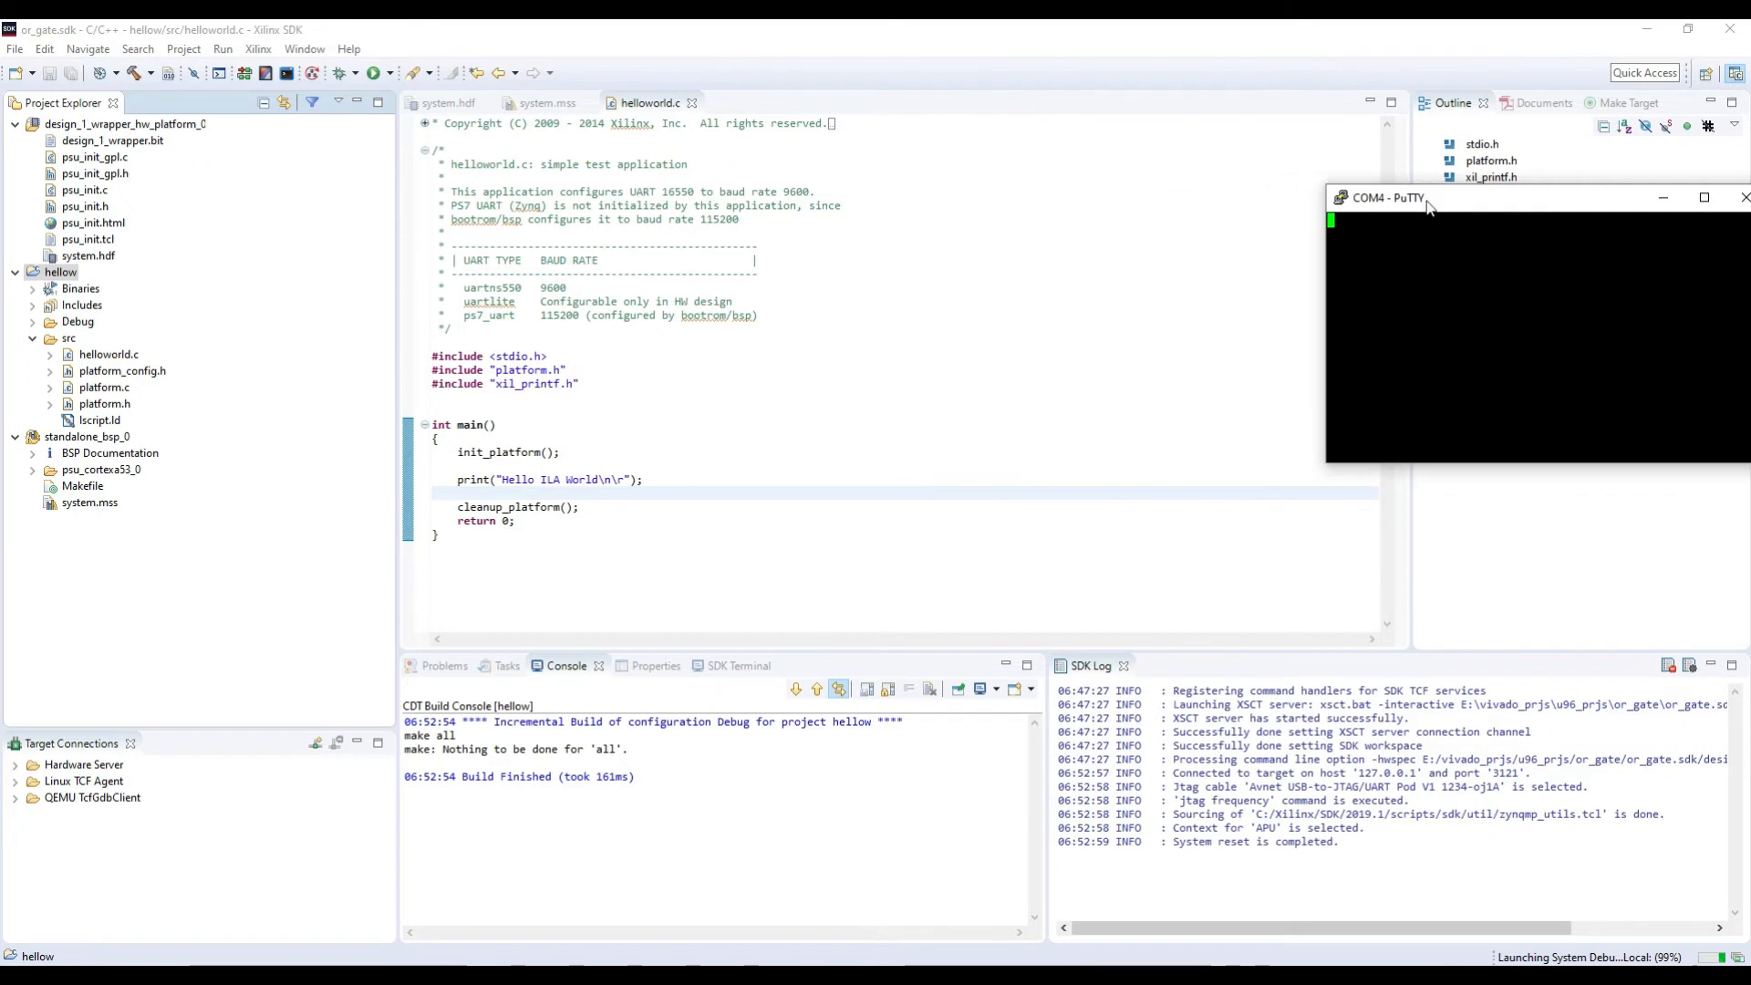
drag(1434, 197, 1404, 196)
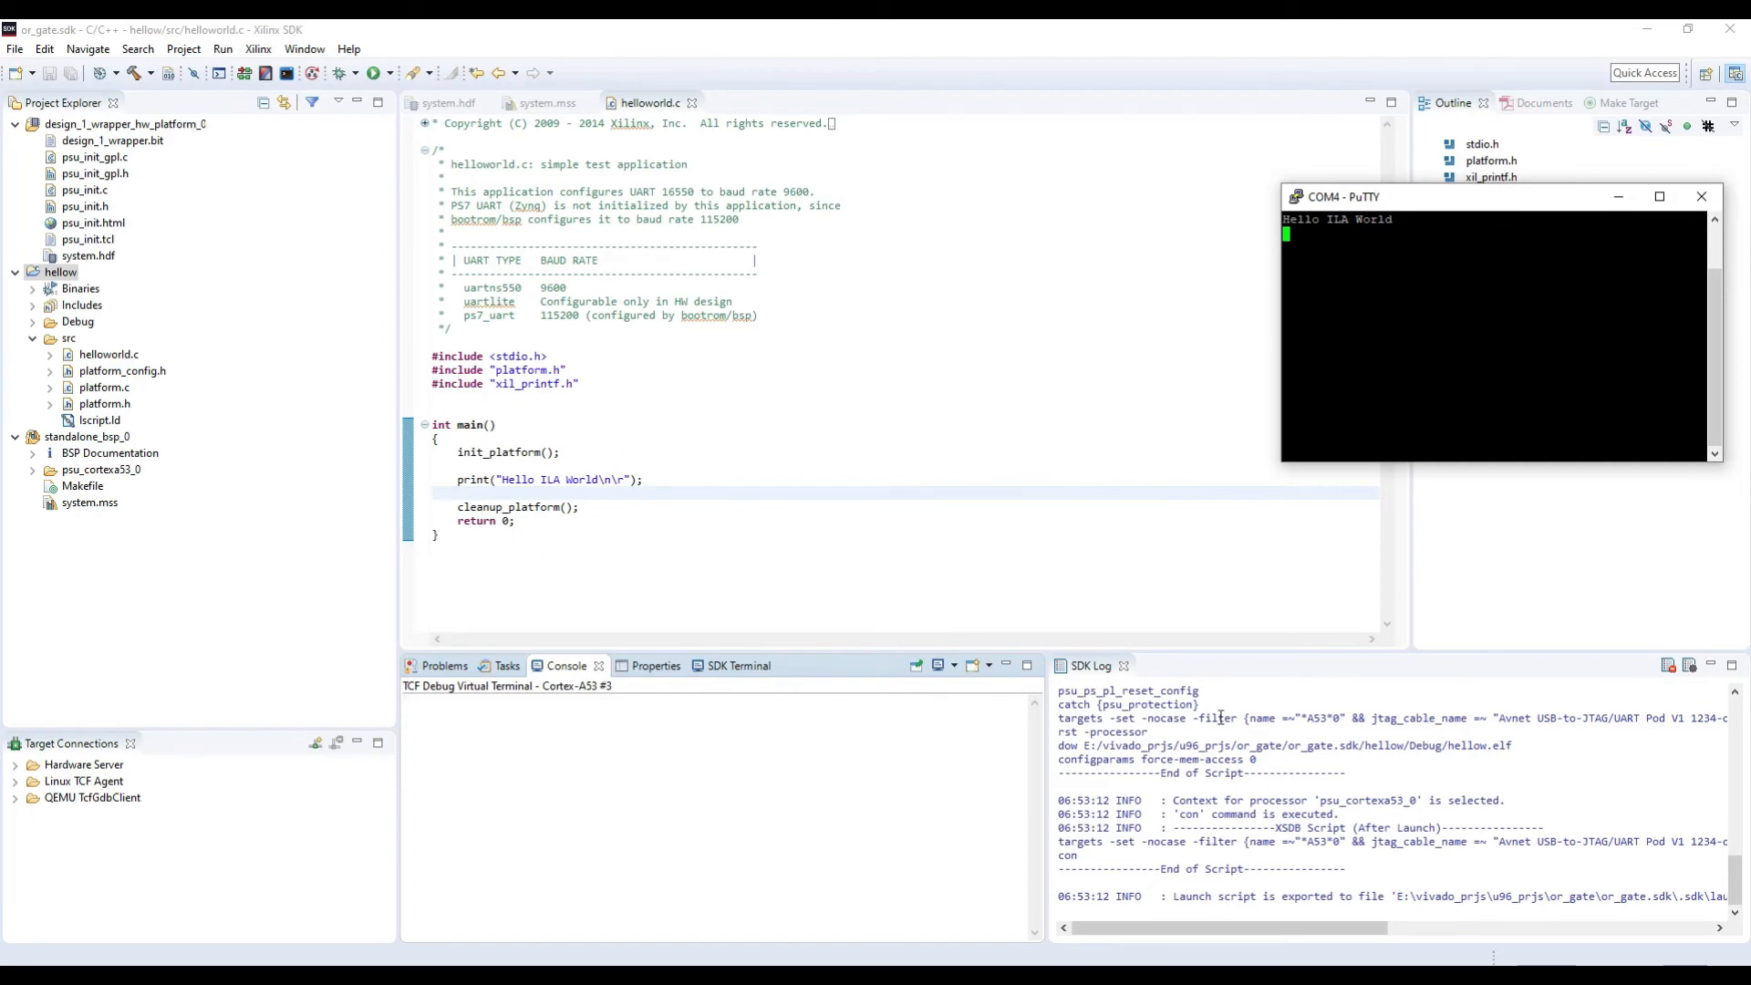
click(1409, 369)
Step: Switch to Vivado, auto-connect the Hardware Manager to the local hardware target, and show the hw_vios dashboard
key(alt+Tab)
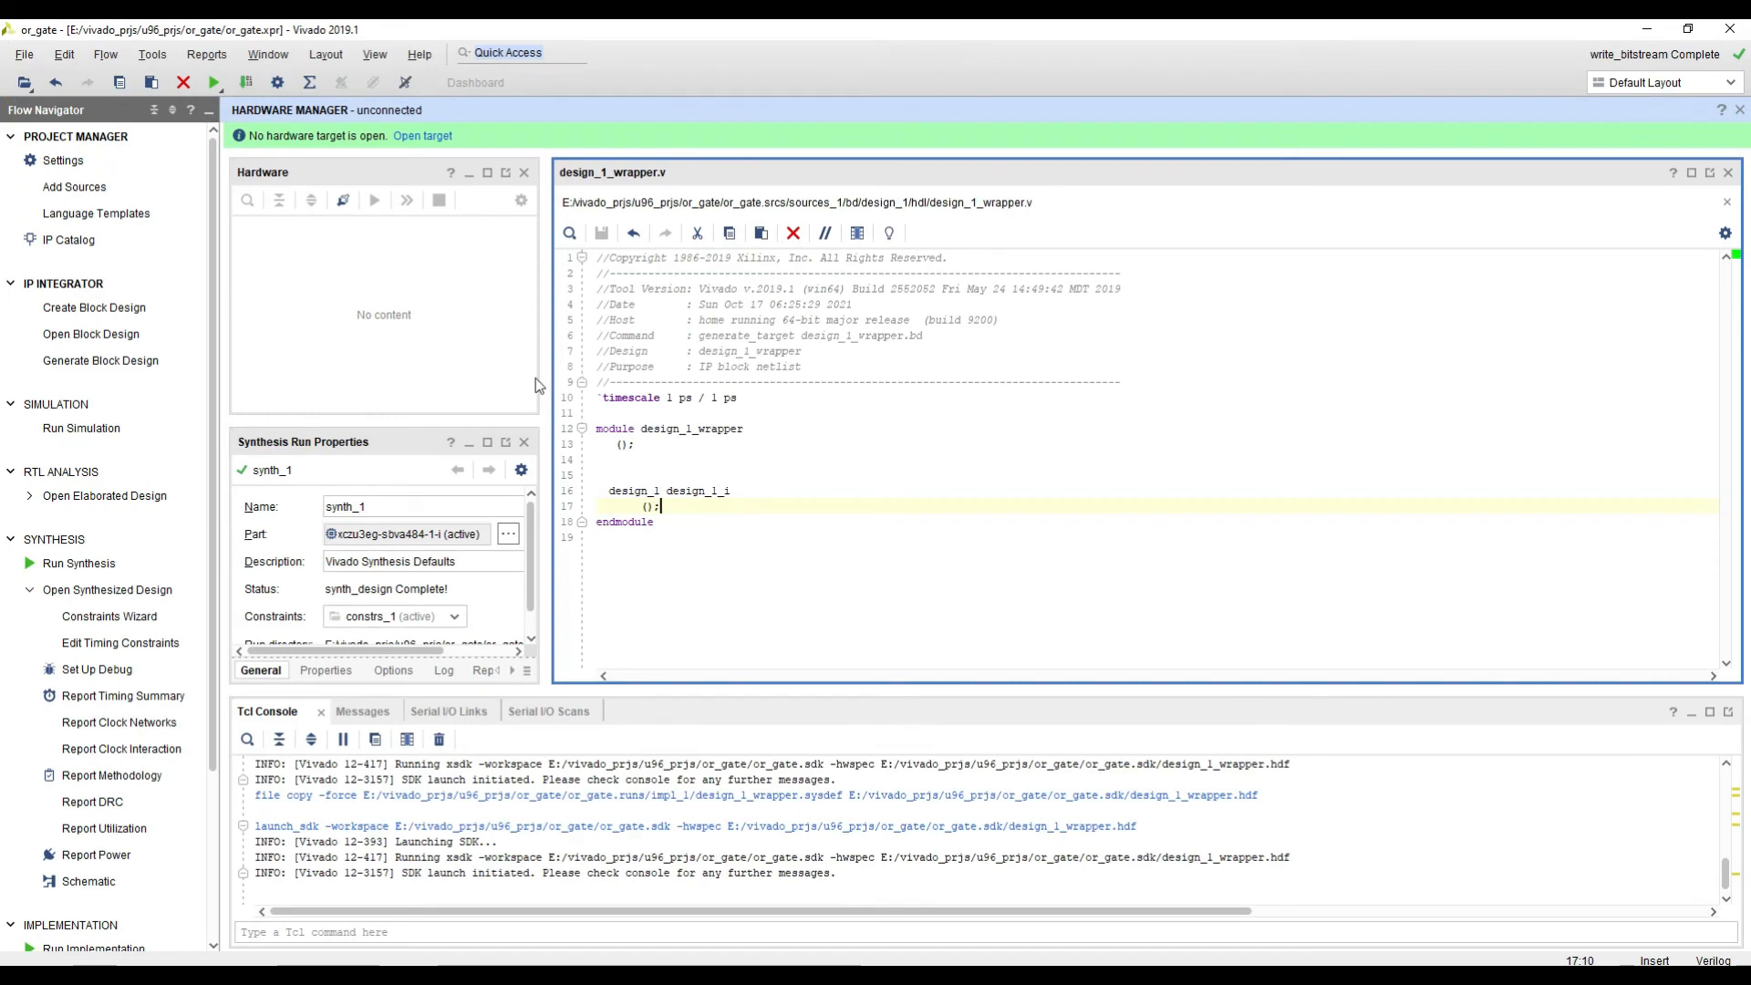
drag(545, 377, 434, 380)
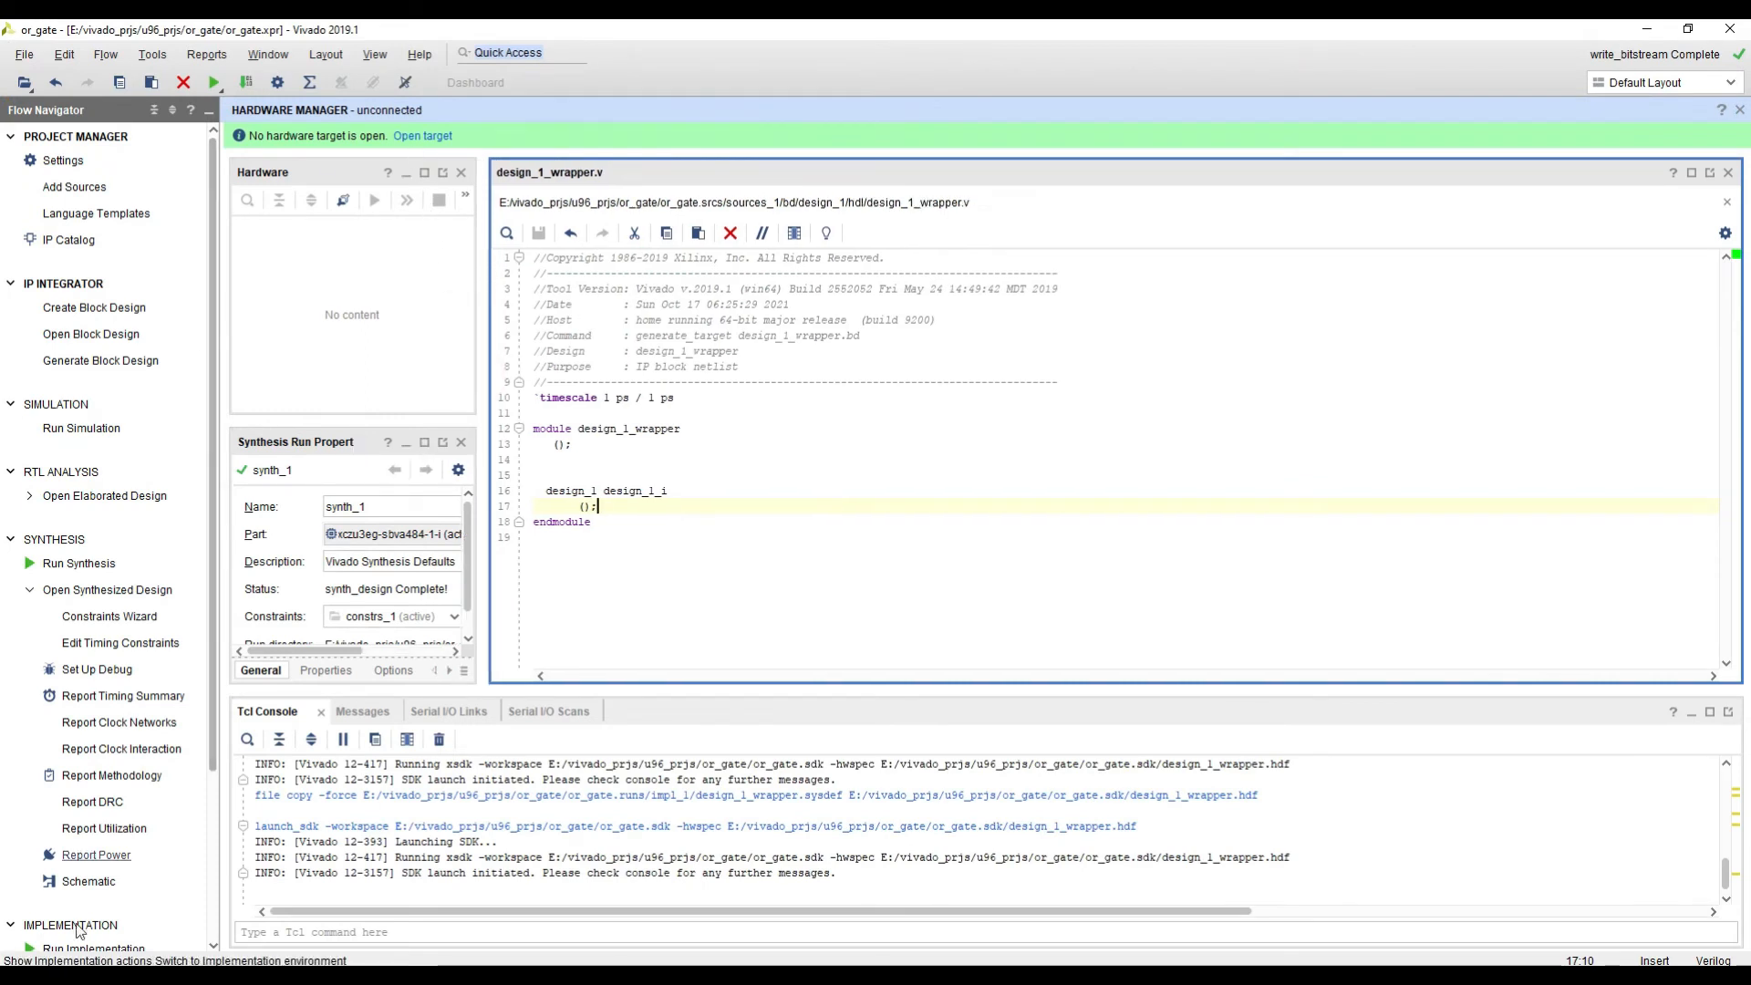
scroll(101, 821, down, 3)
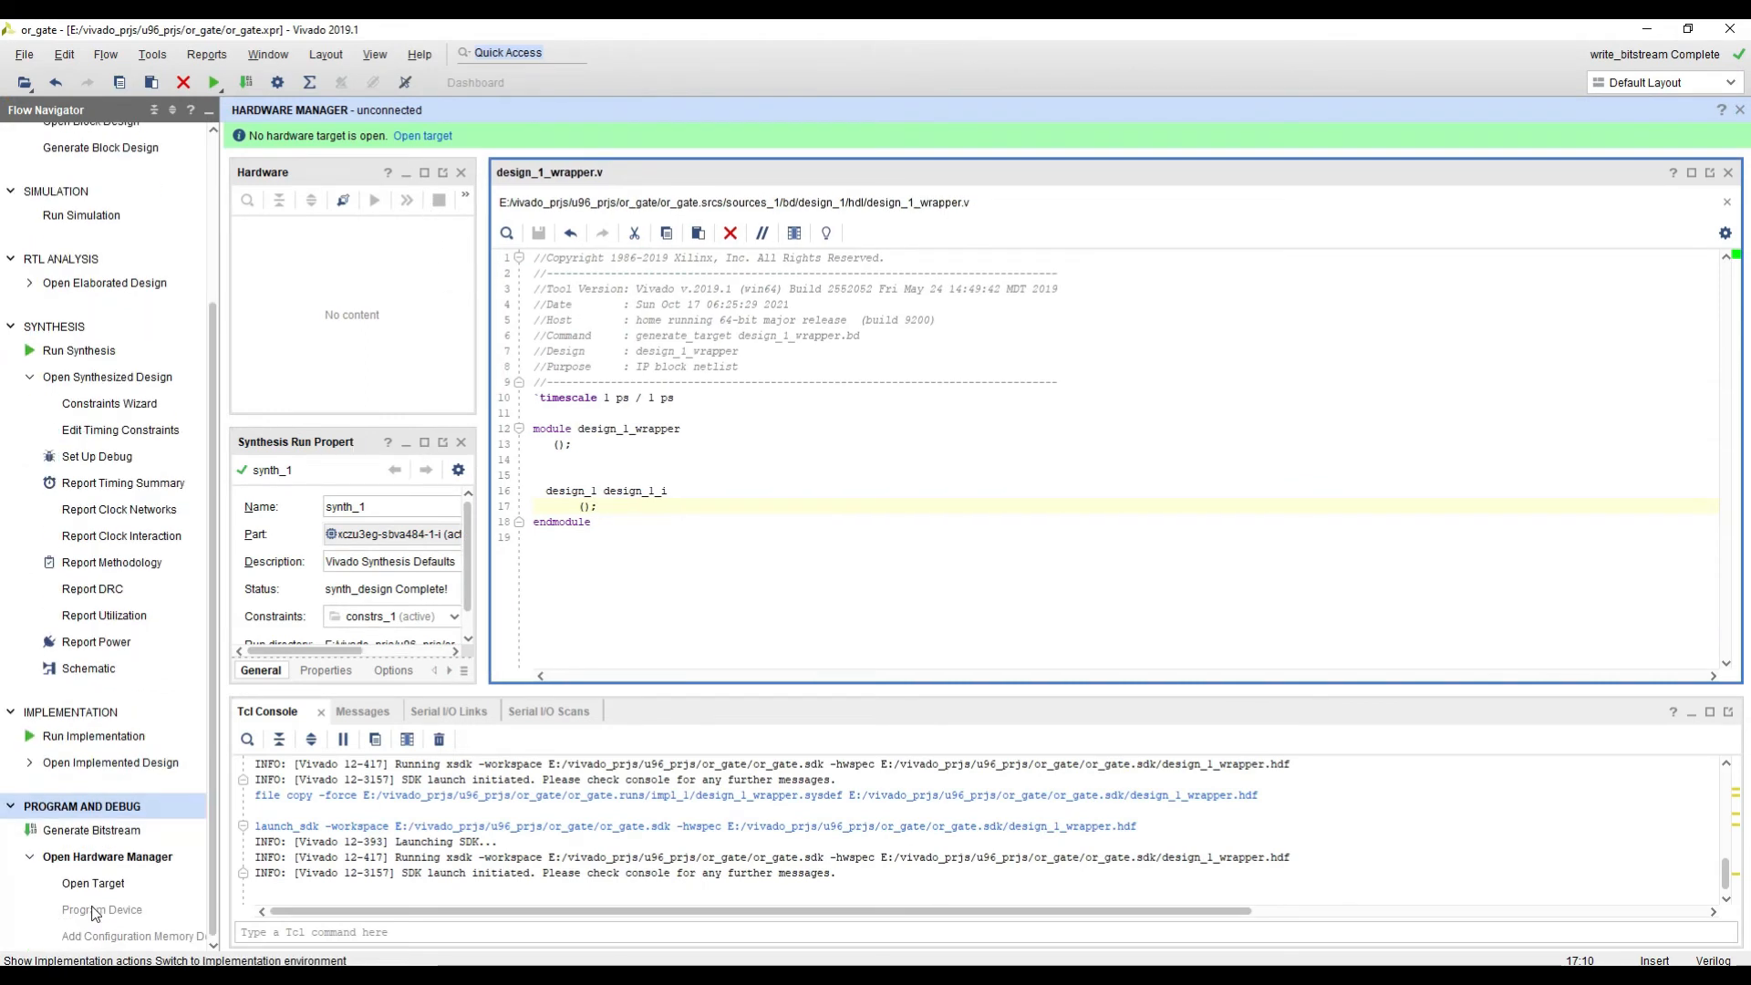
click(120, 860)
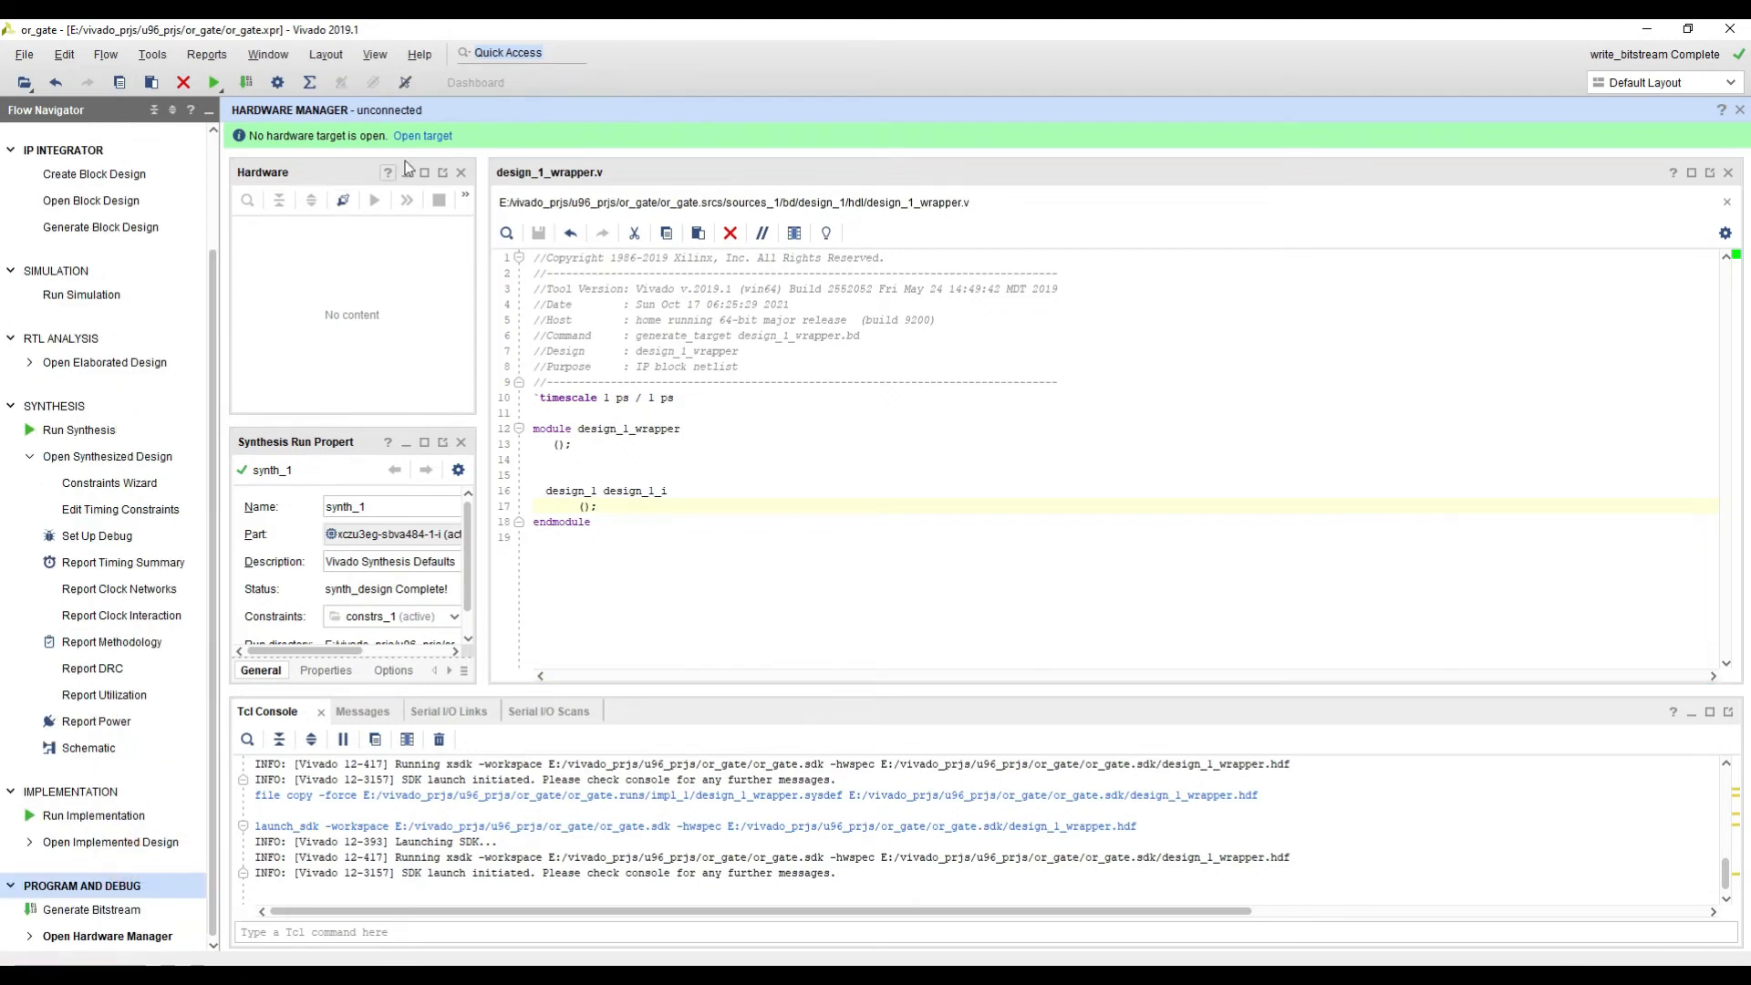
click(434, 137)
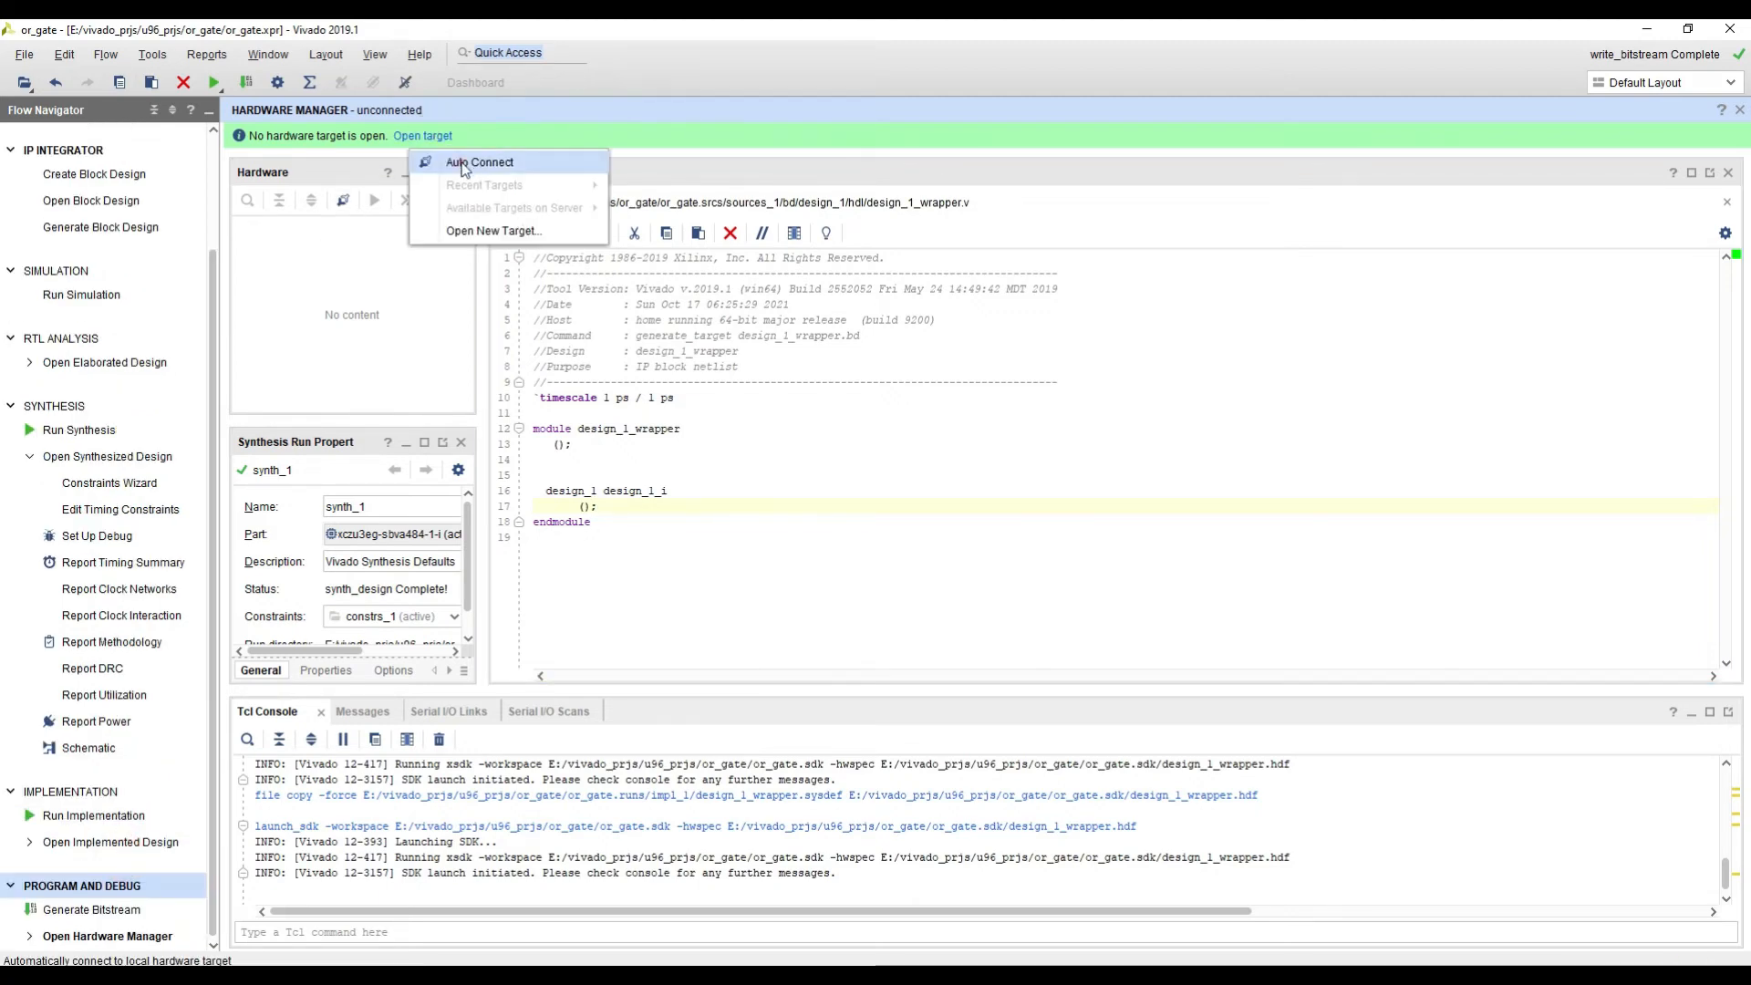
click(467, 164)
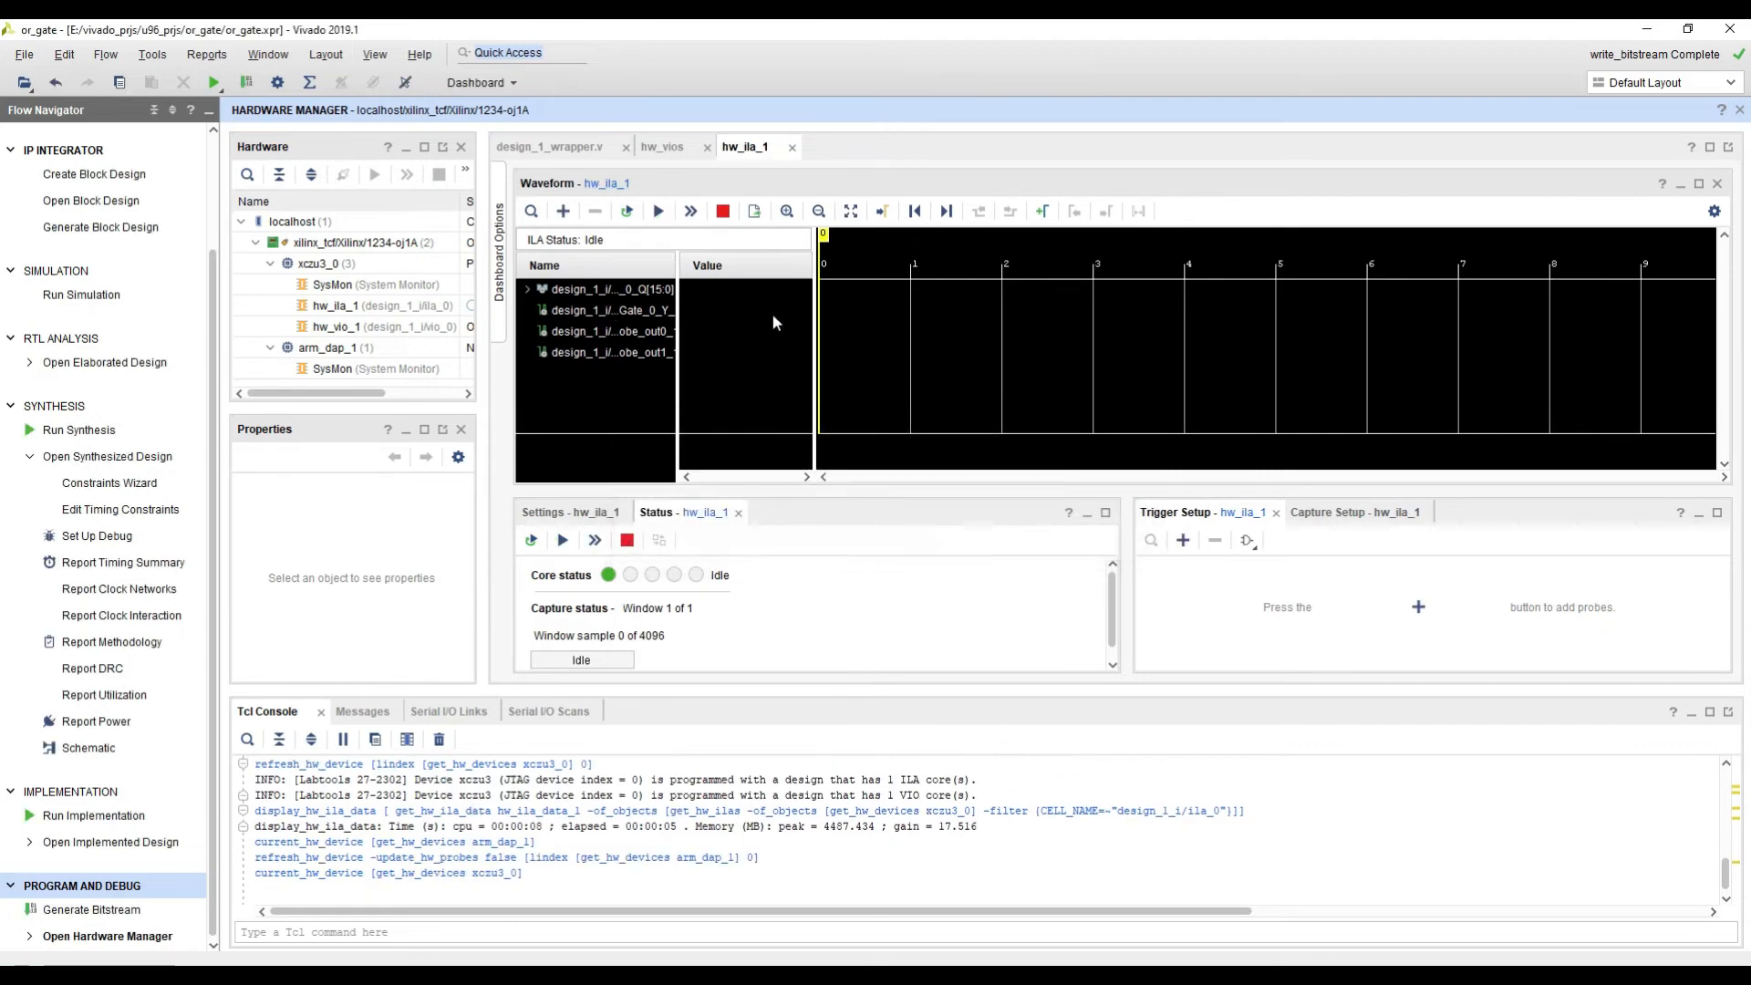
click(662, 146)
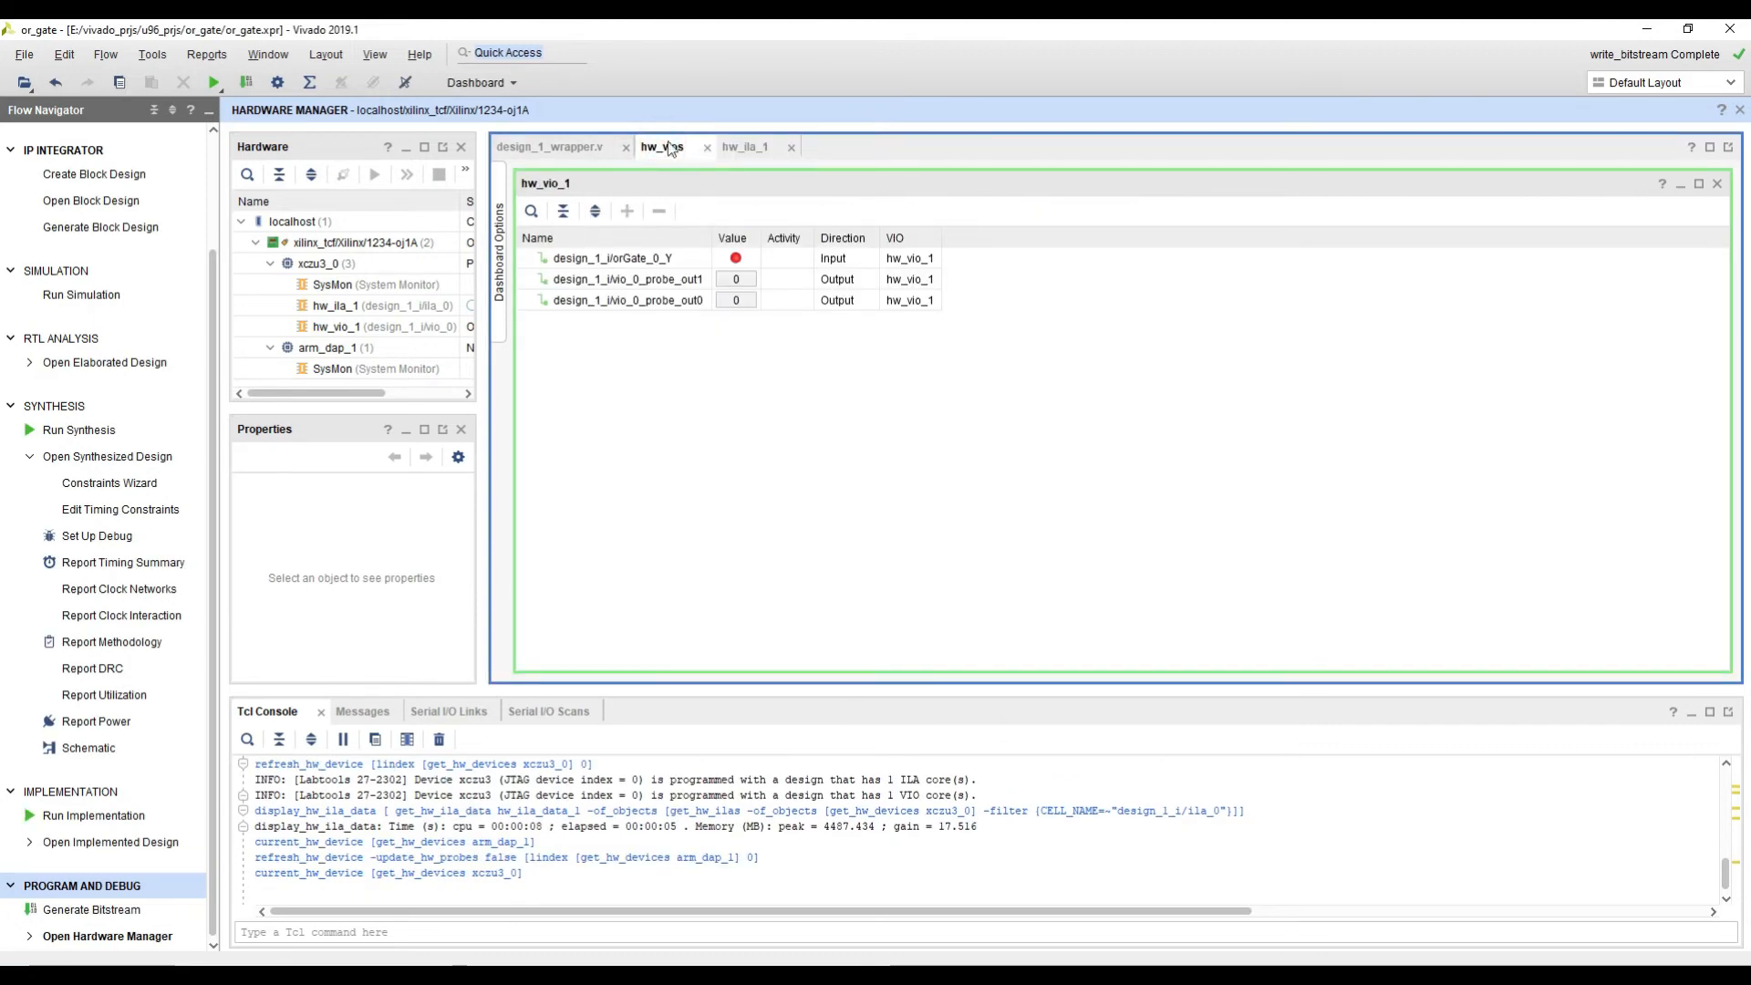
Step: Show the hw_ila_1 dashboard and resize its panes and columns to enlarge the waveform area and fit the full probe names
click(744, 147)
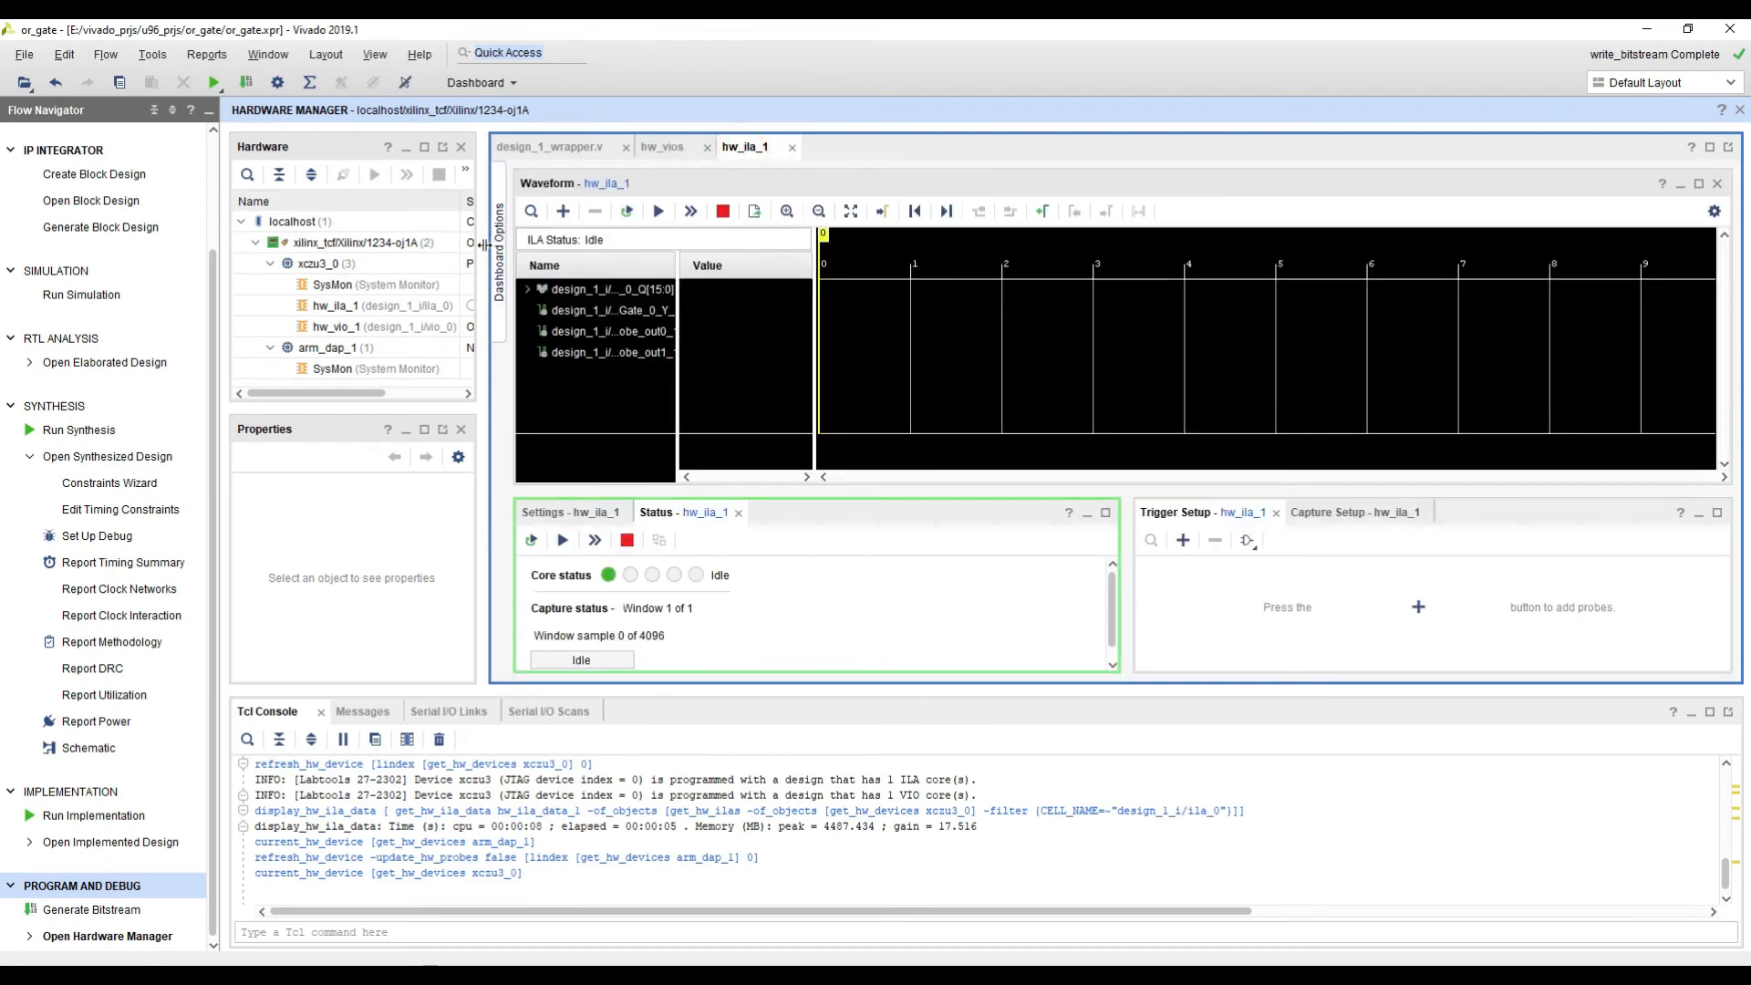
drag(484, 245, 439, 245)
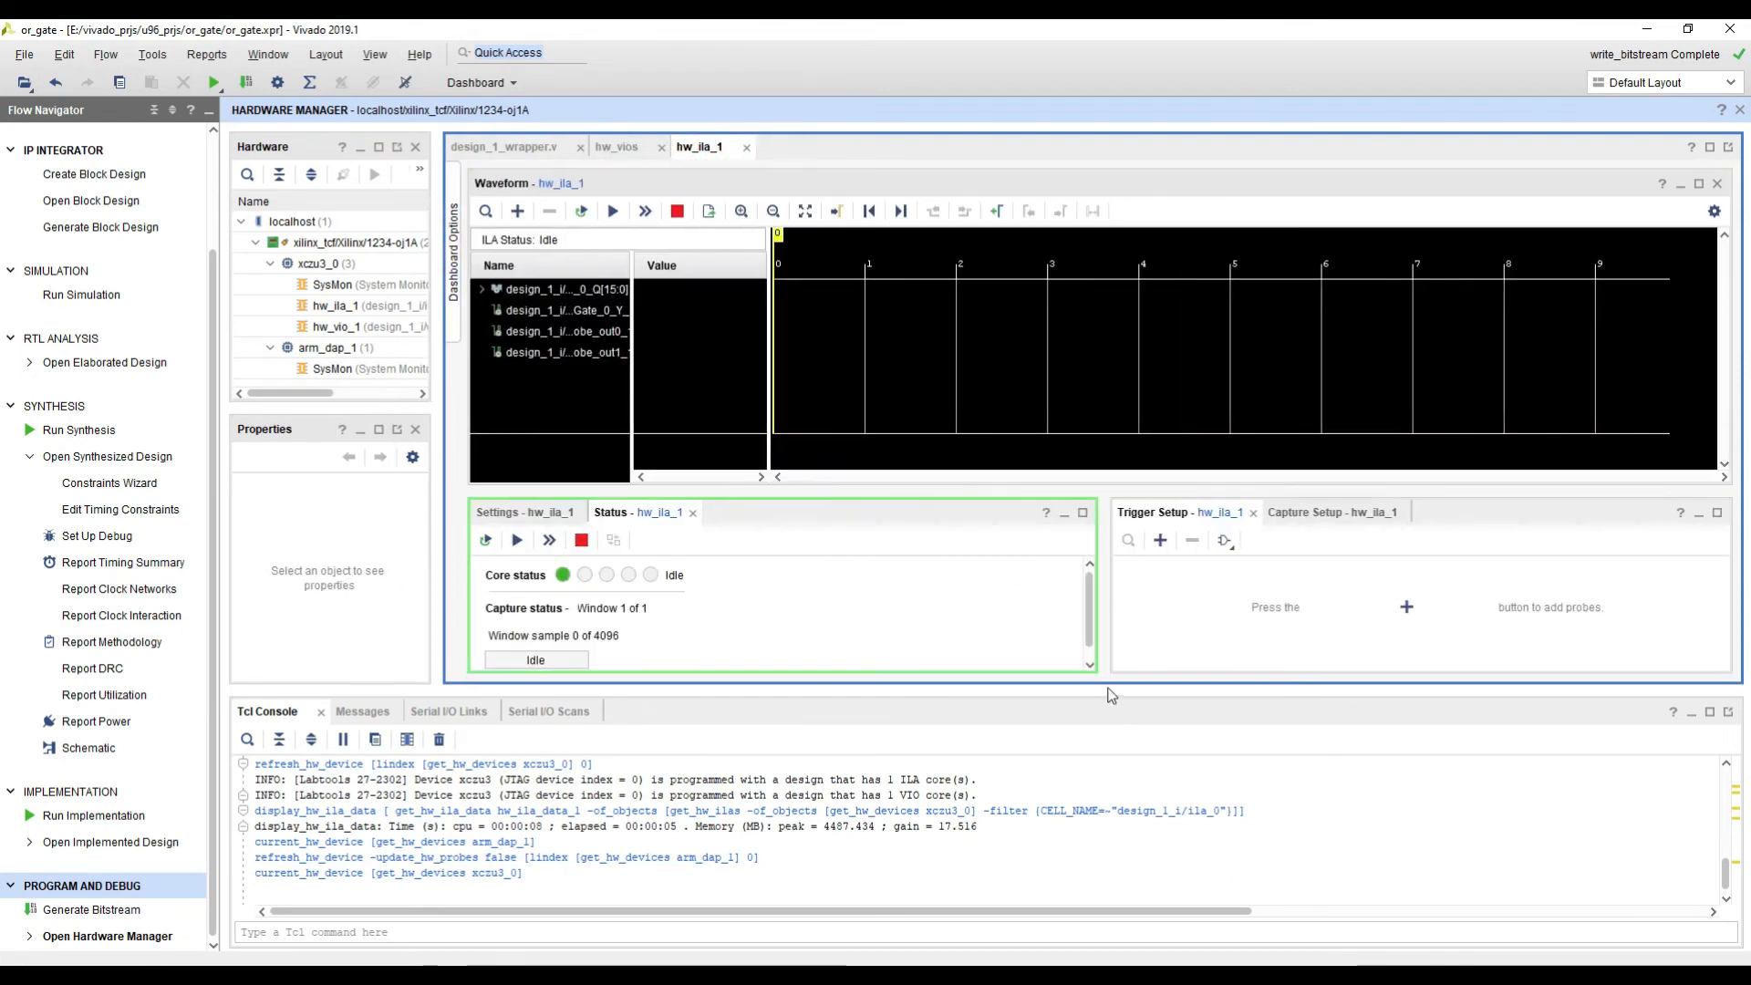
drag(1110, 695, 1108, 763)
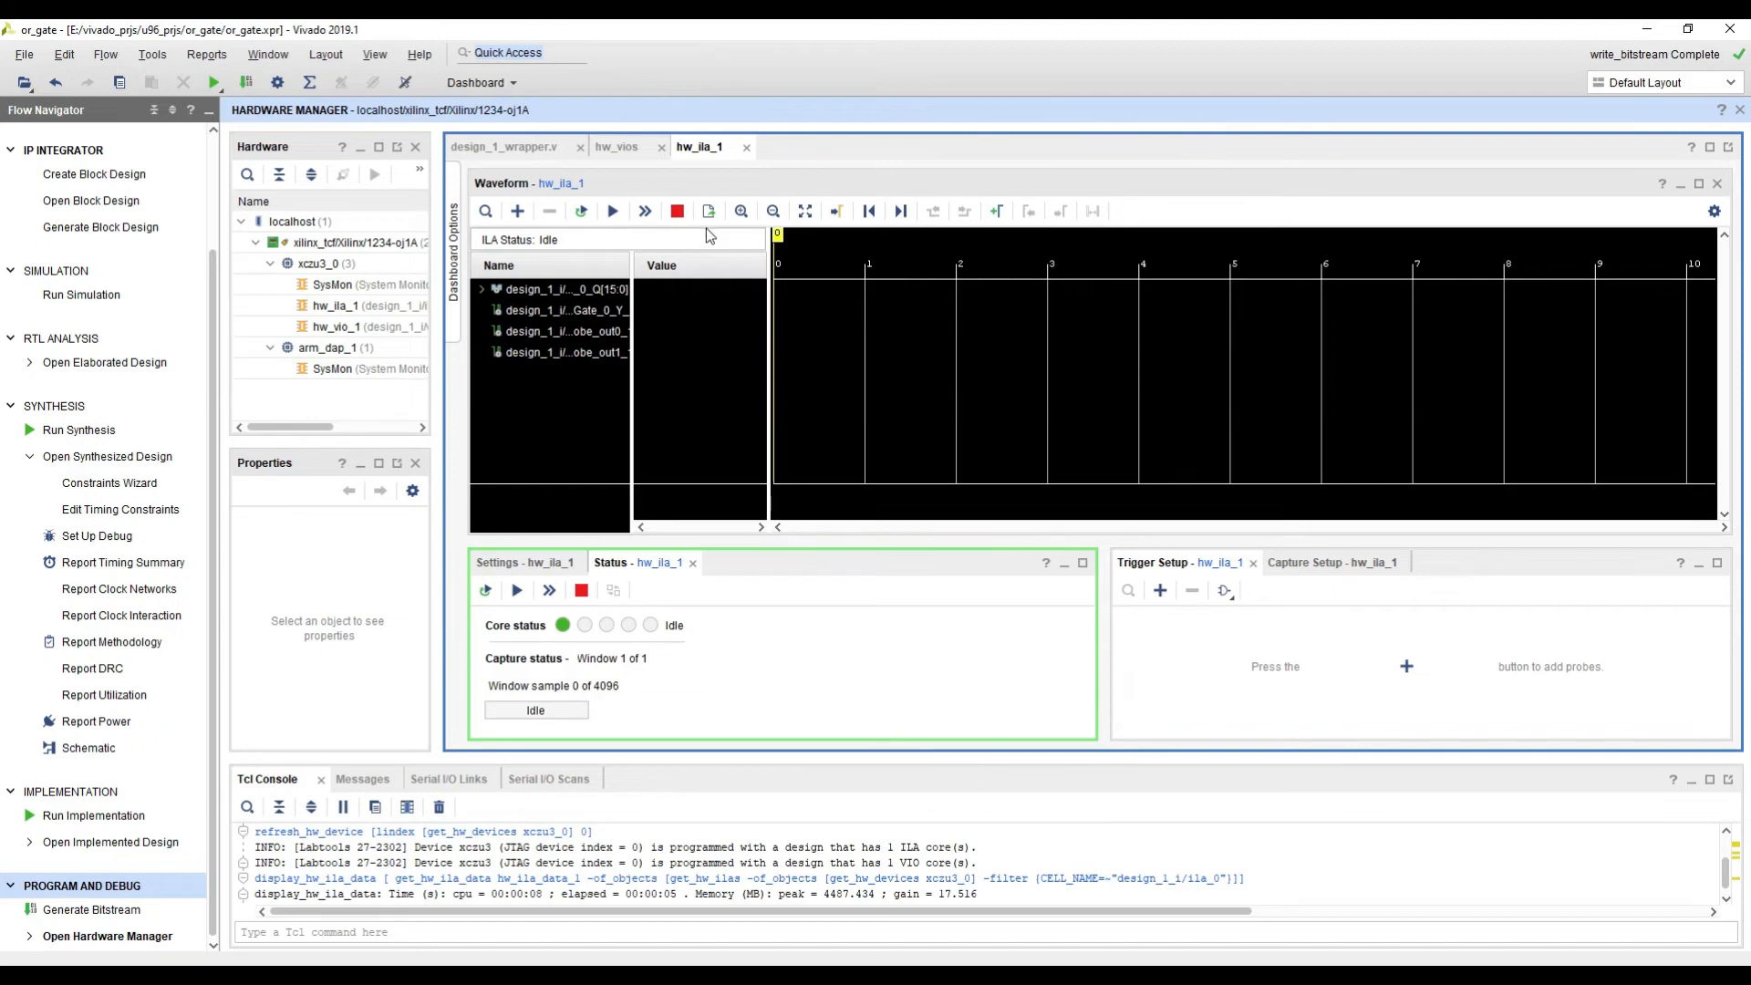
drag(633, 266, 712, 266)
drag(830, 265, 866, 266)
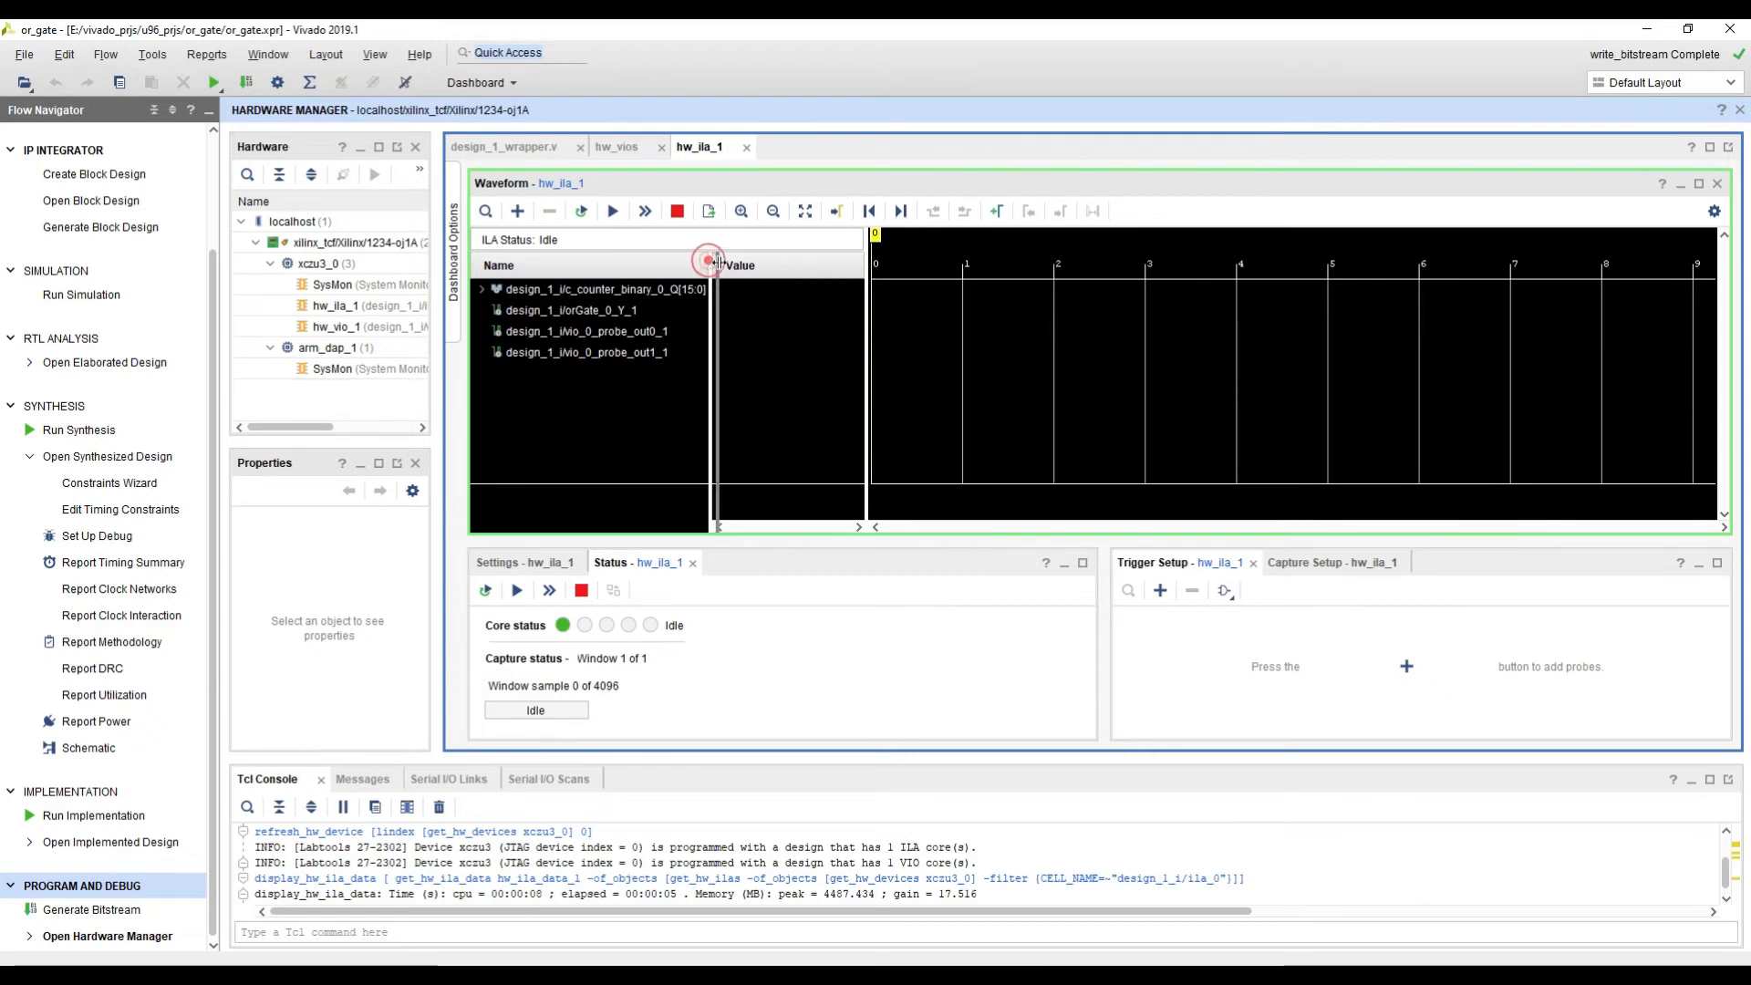
drag(709, 263, 841, 443)
drag(1105, 634, 987, 628)
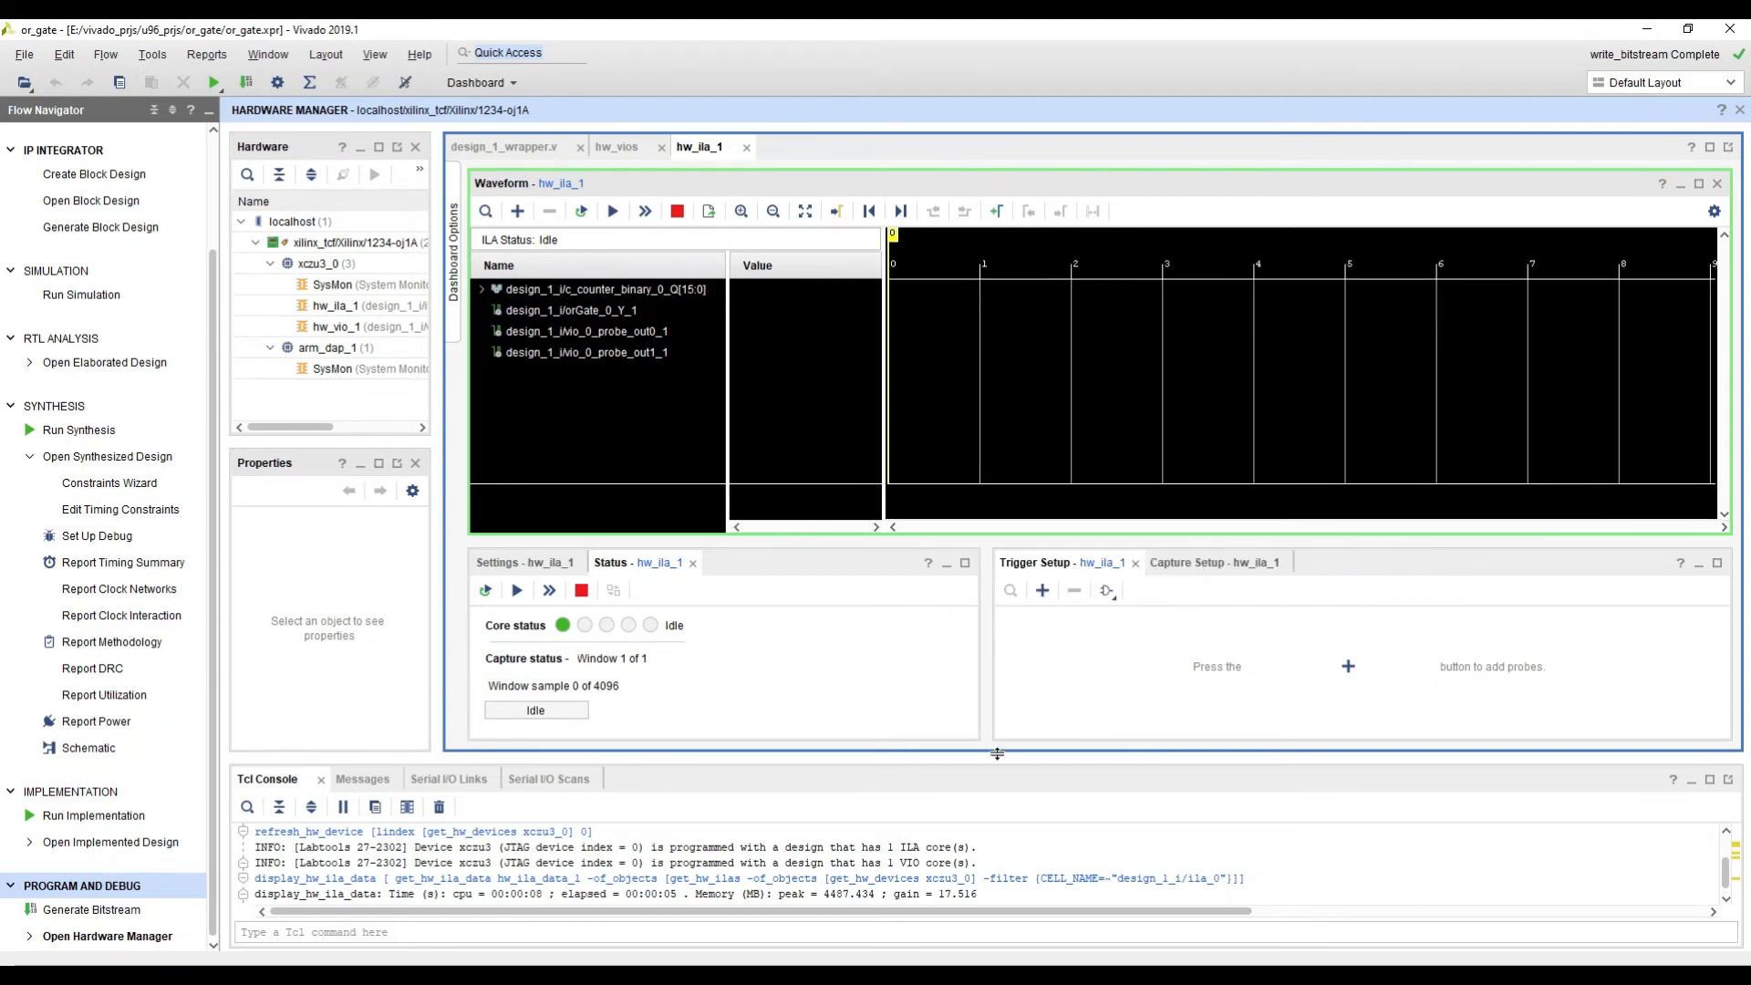
drag(997, 753, 996, 790)
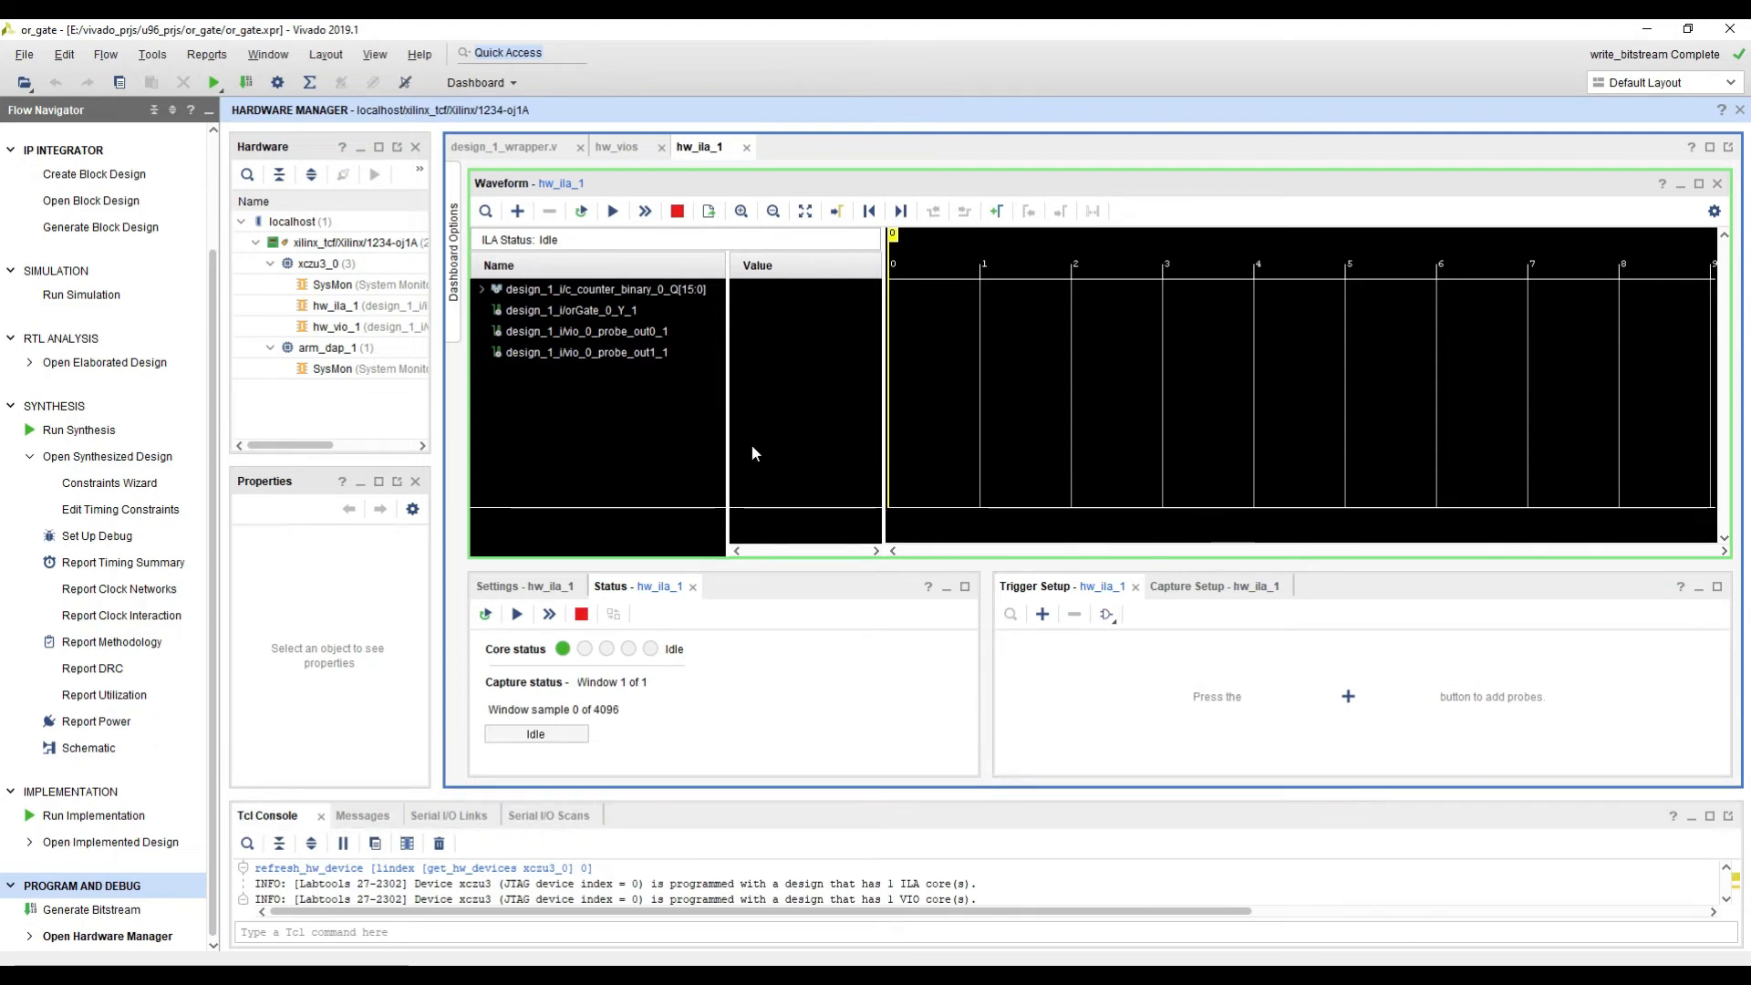
Step: Check the OR-gate and VIO probe values in hw_vios, and return to the hw_ila_1 waveform with a narrower Value column
click(620, 150)
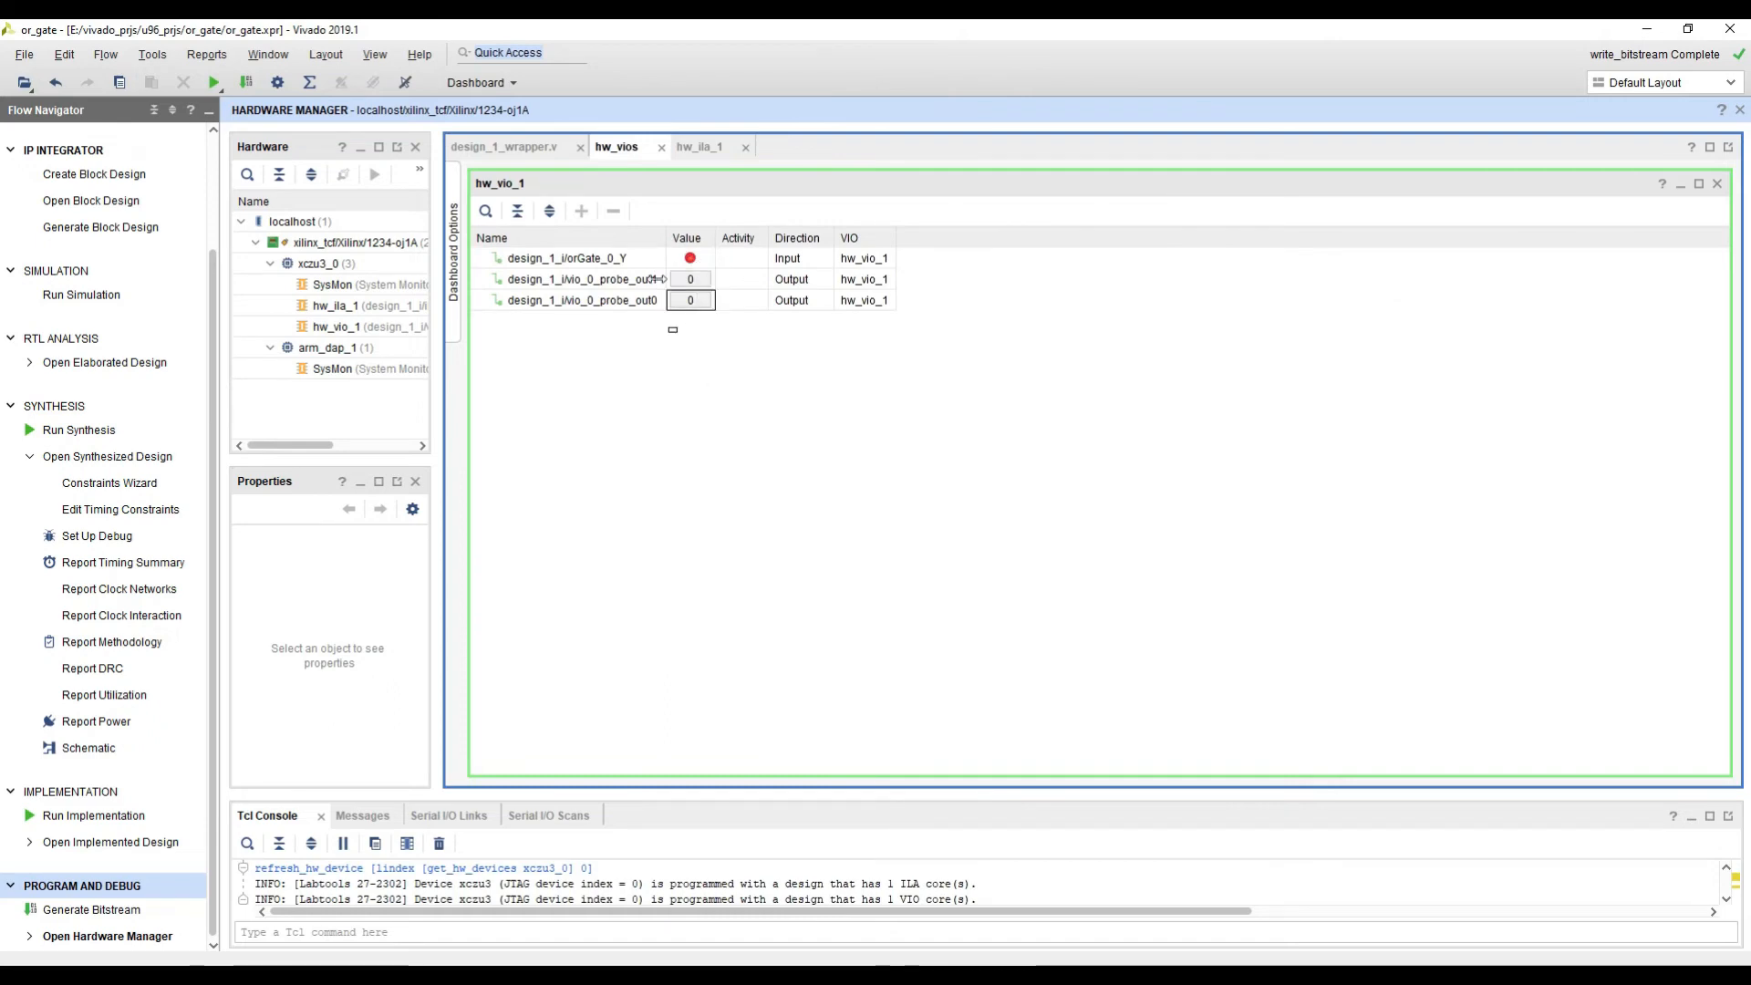
click(702, 148)
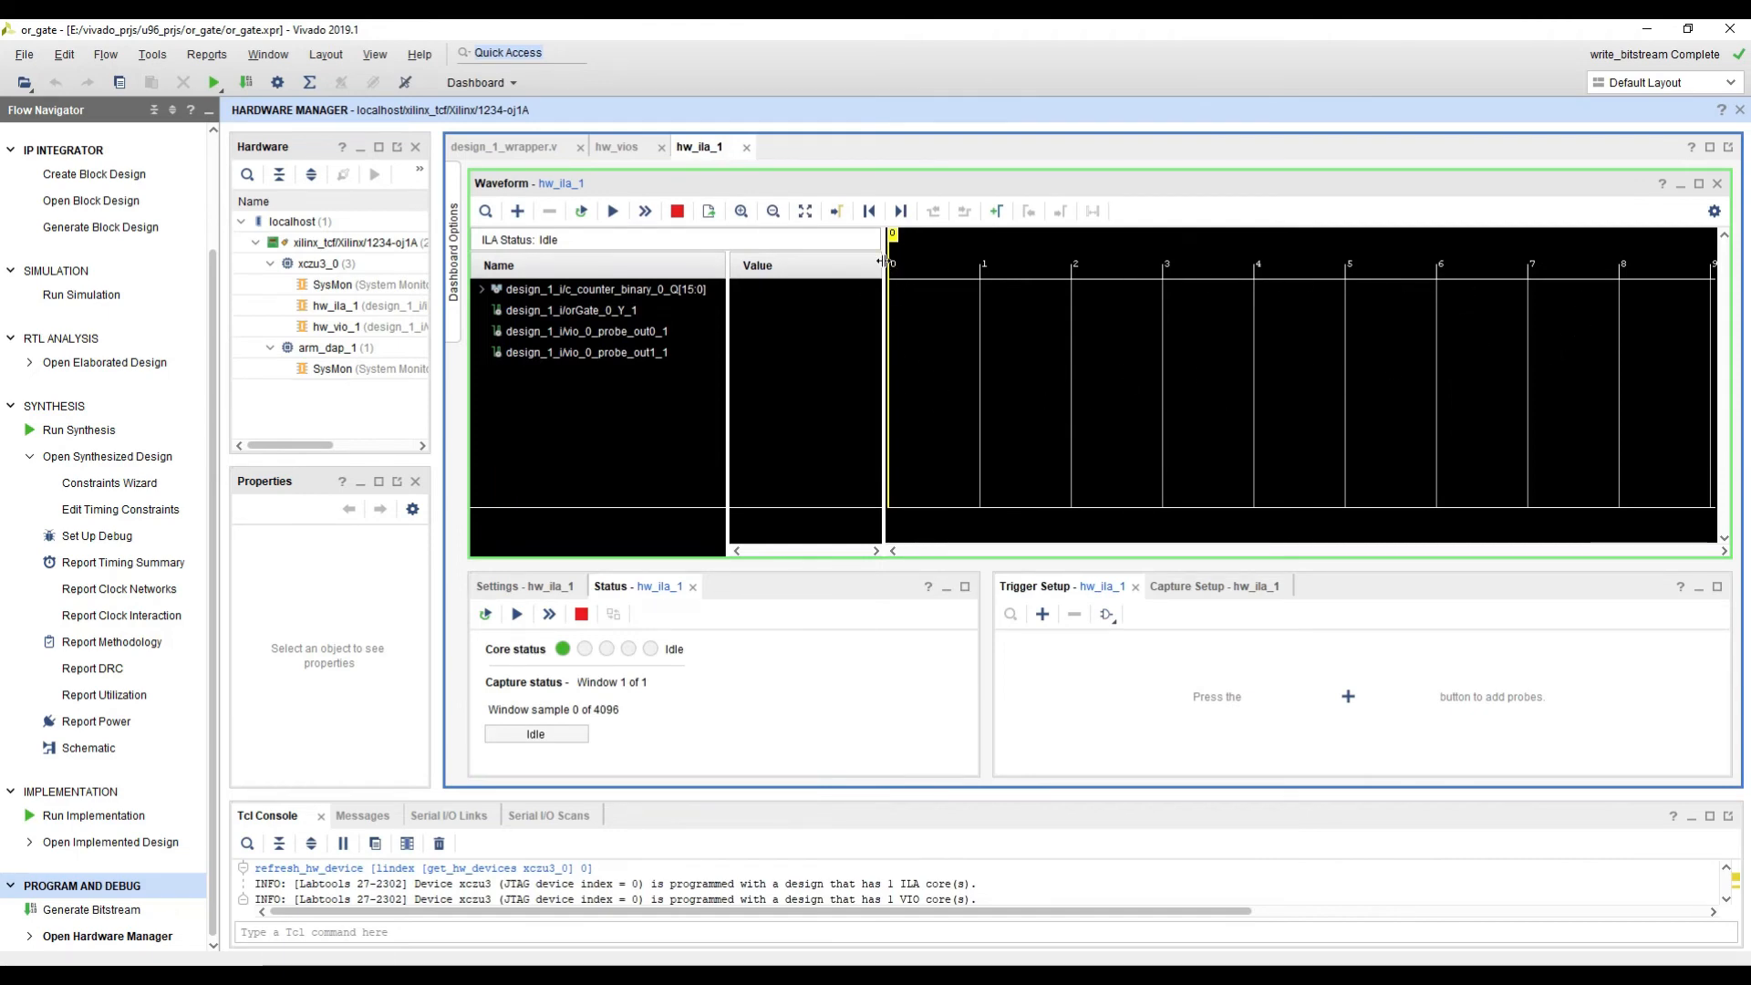
drag(882, 262, 863, 262)
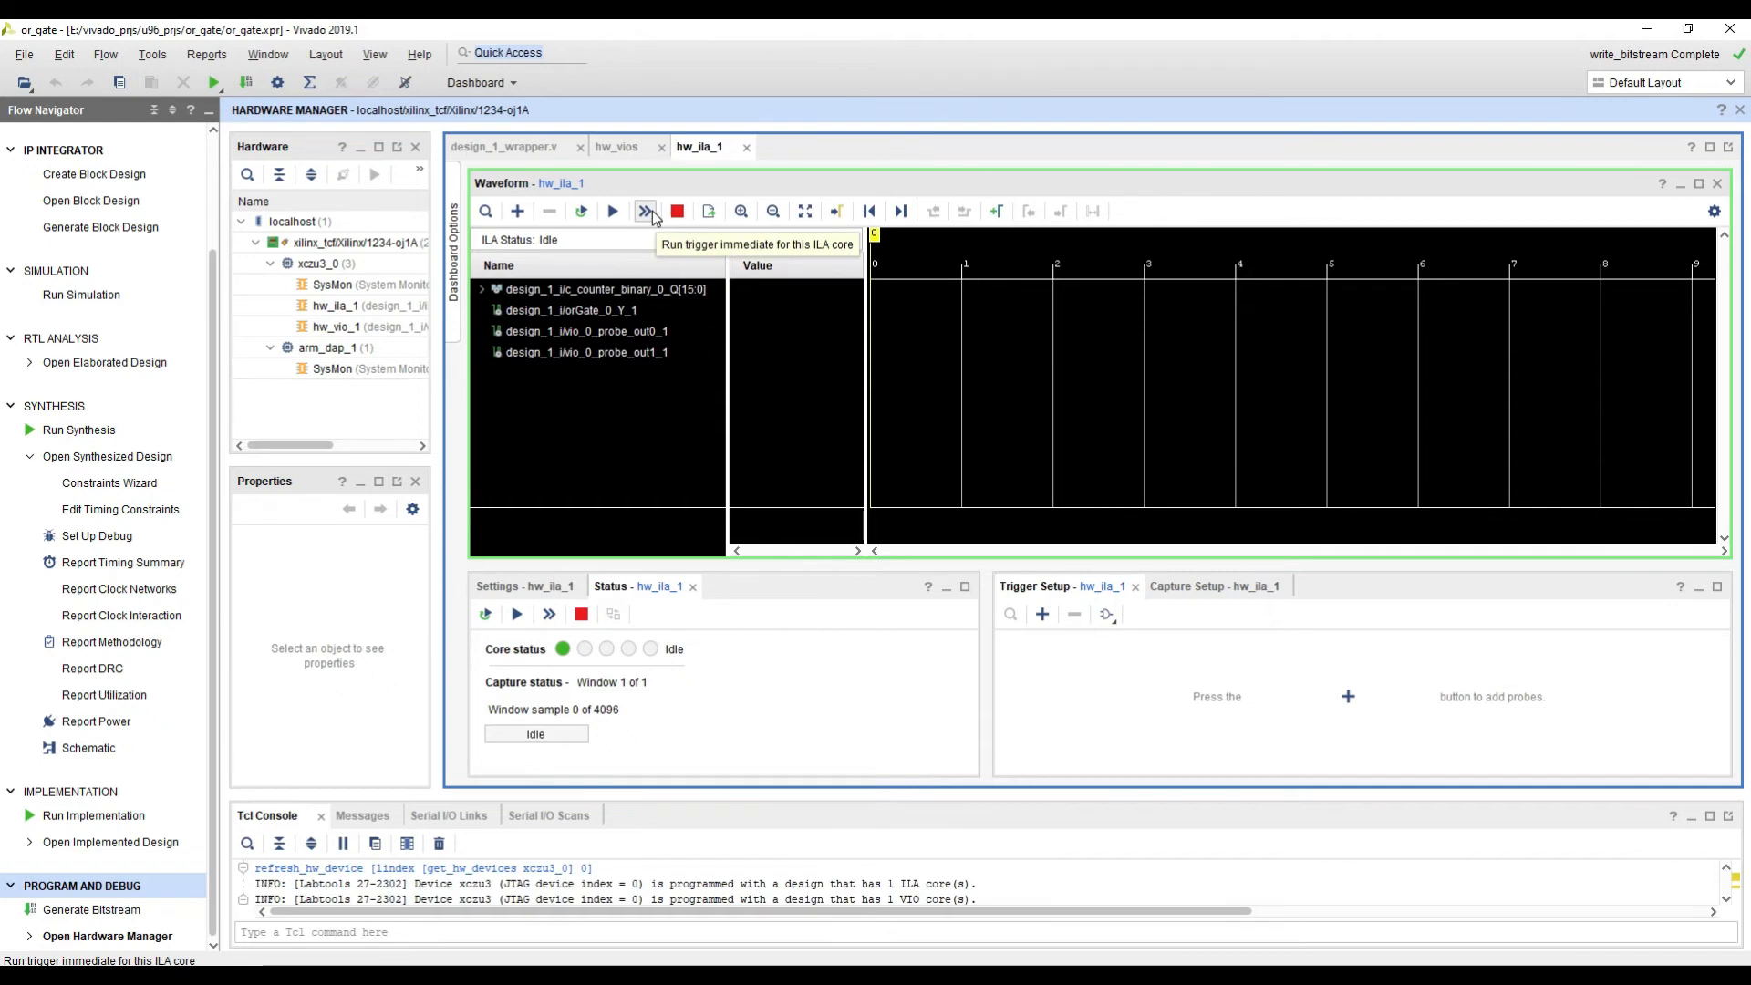
Step: Go through the hw_ila_1 probes, run an immediate trigger for the ILA core, and fit the captured waveform to the view
click(643, 290)
key(Down)
key(Down)
key(Down)
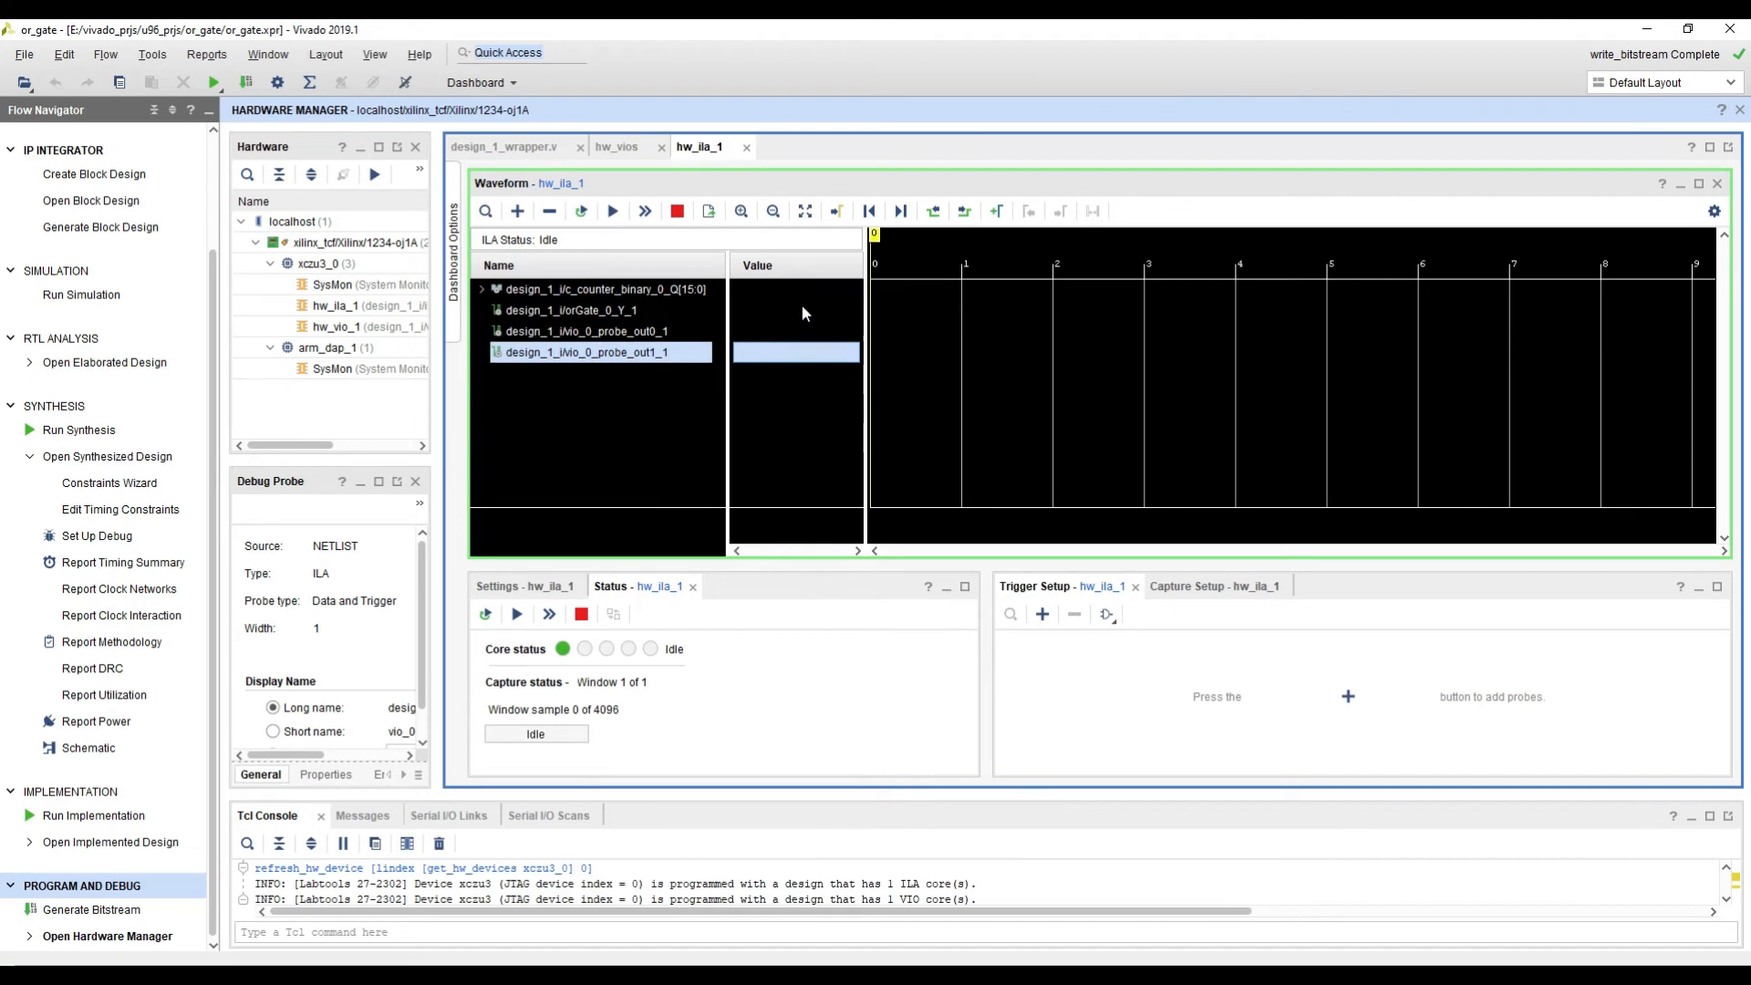
click(646, 213)
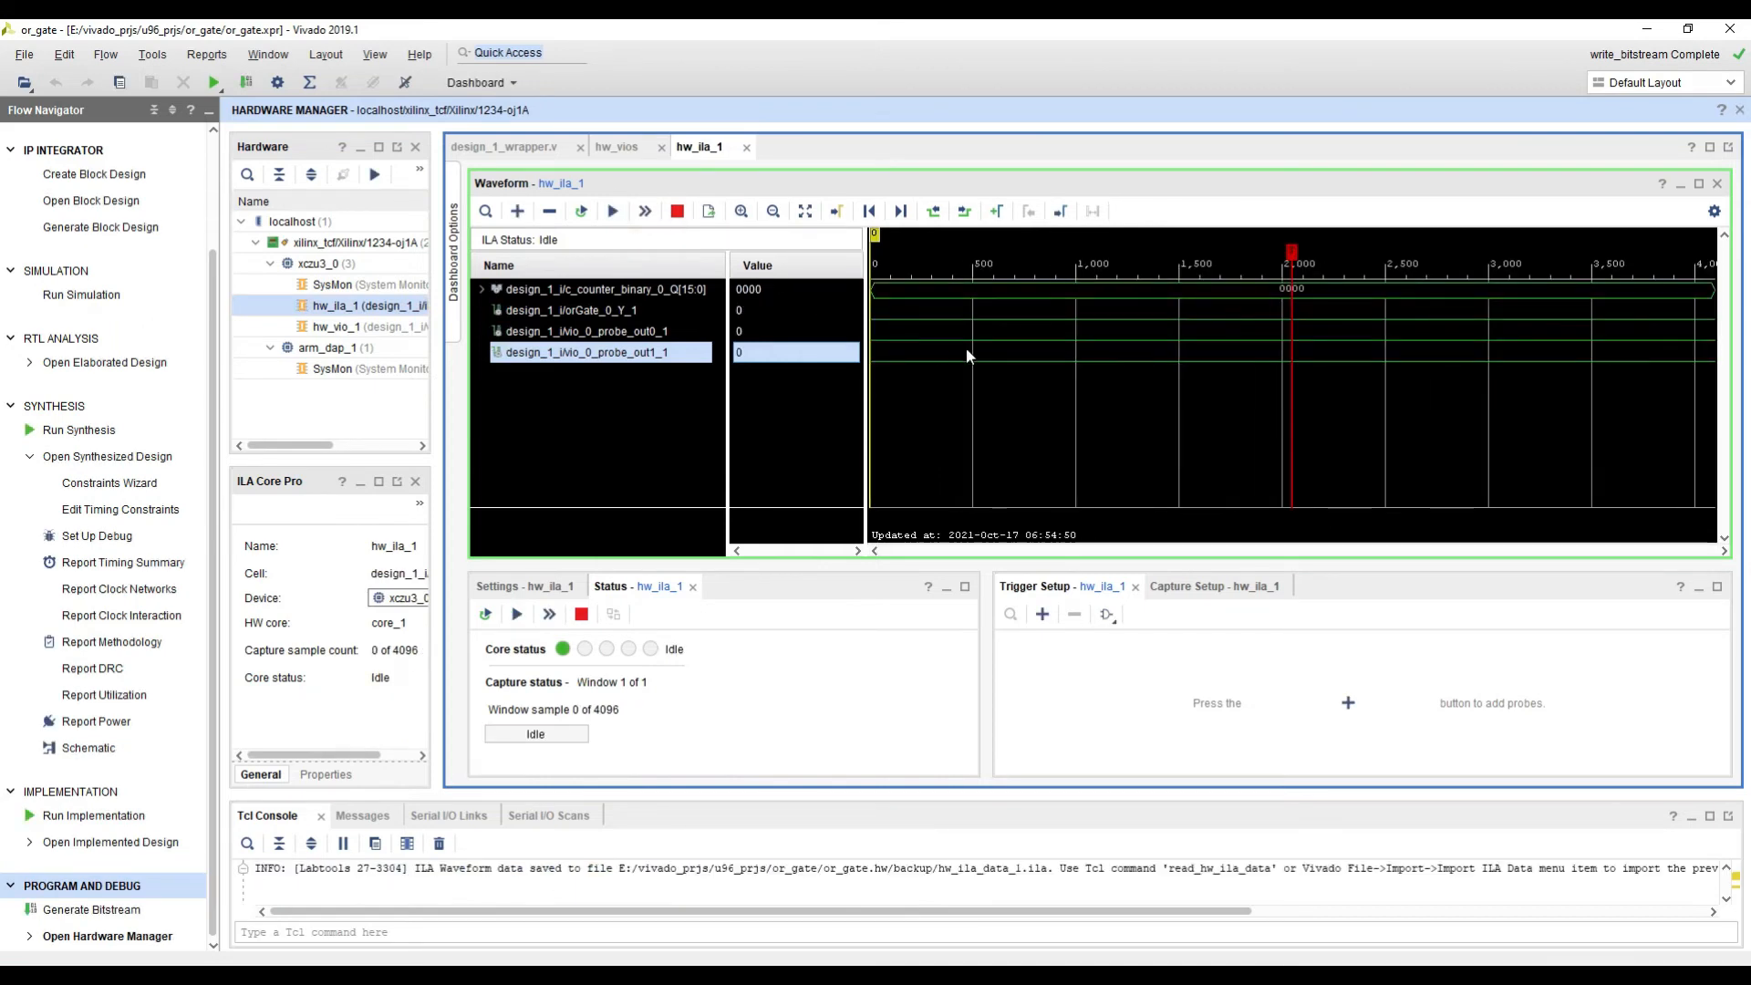
click(805, 210)
Step: Compare the captured counter and VIO probes with the values in hw_vios, and rerun the immediate trigger on hw_ila_1
click(698, 290)
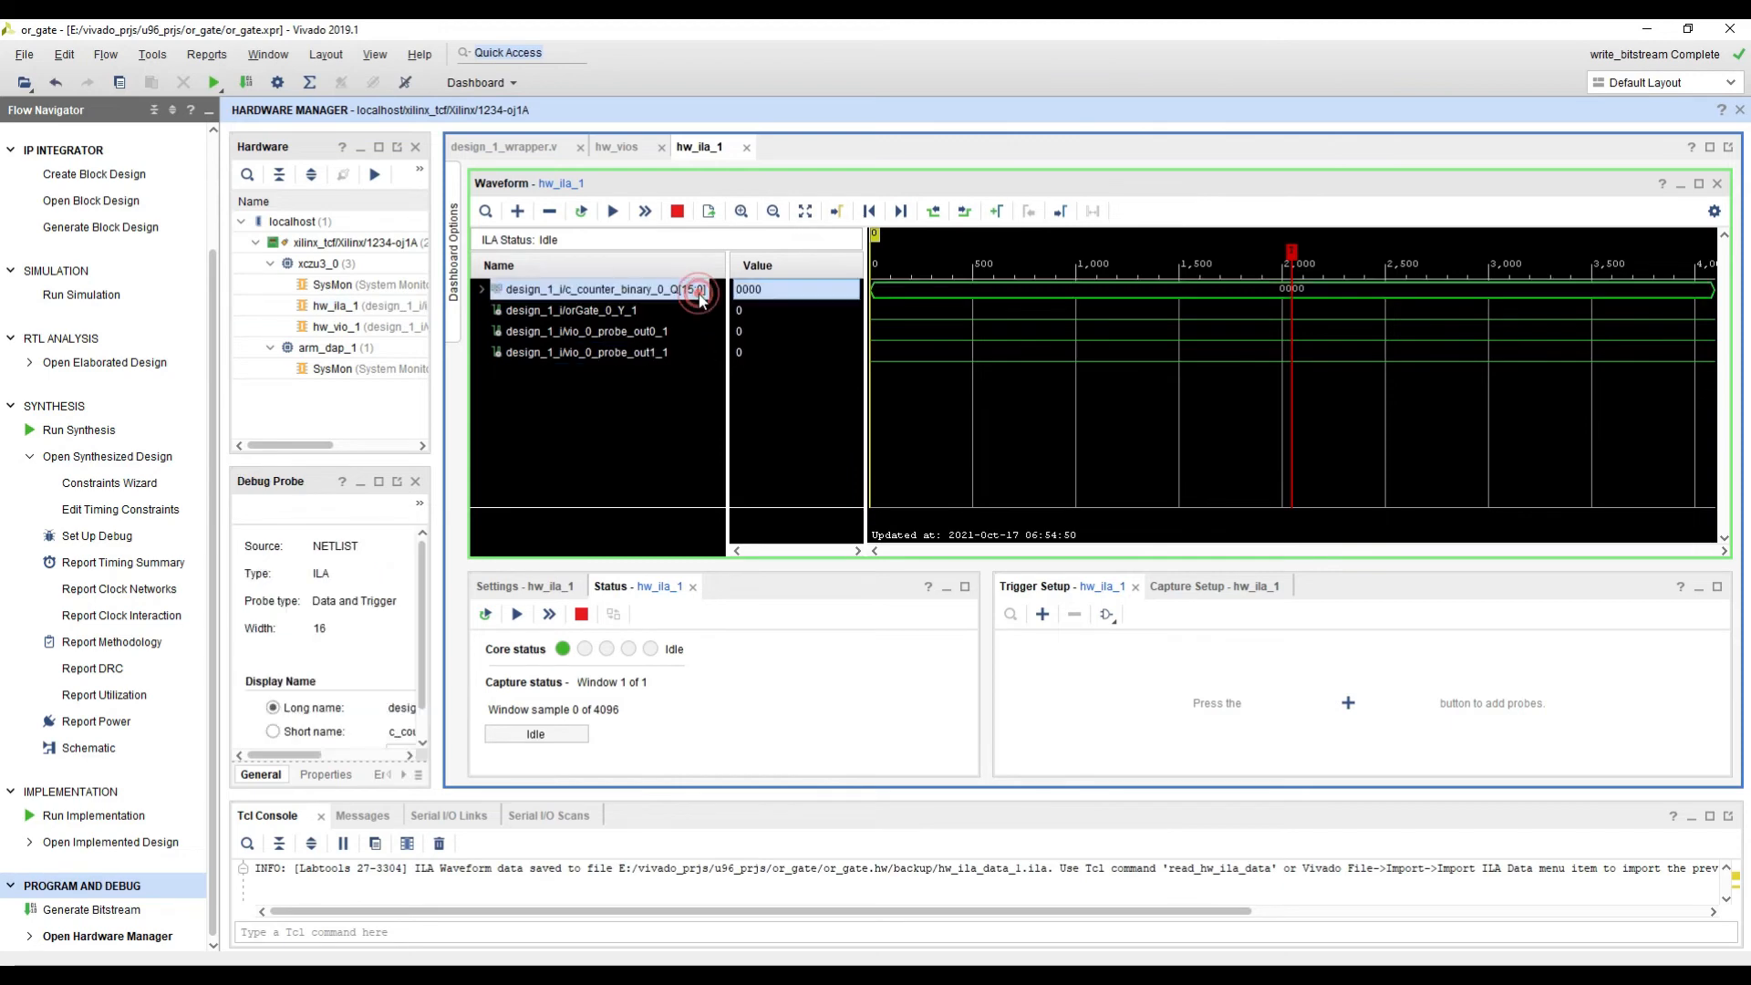
drag(652, 310, 649, 342)
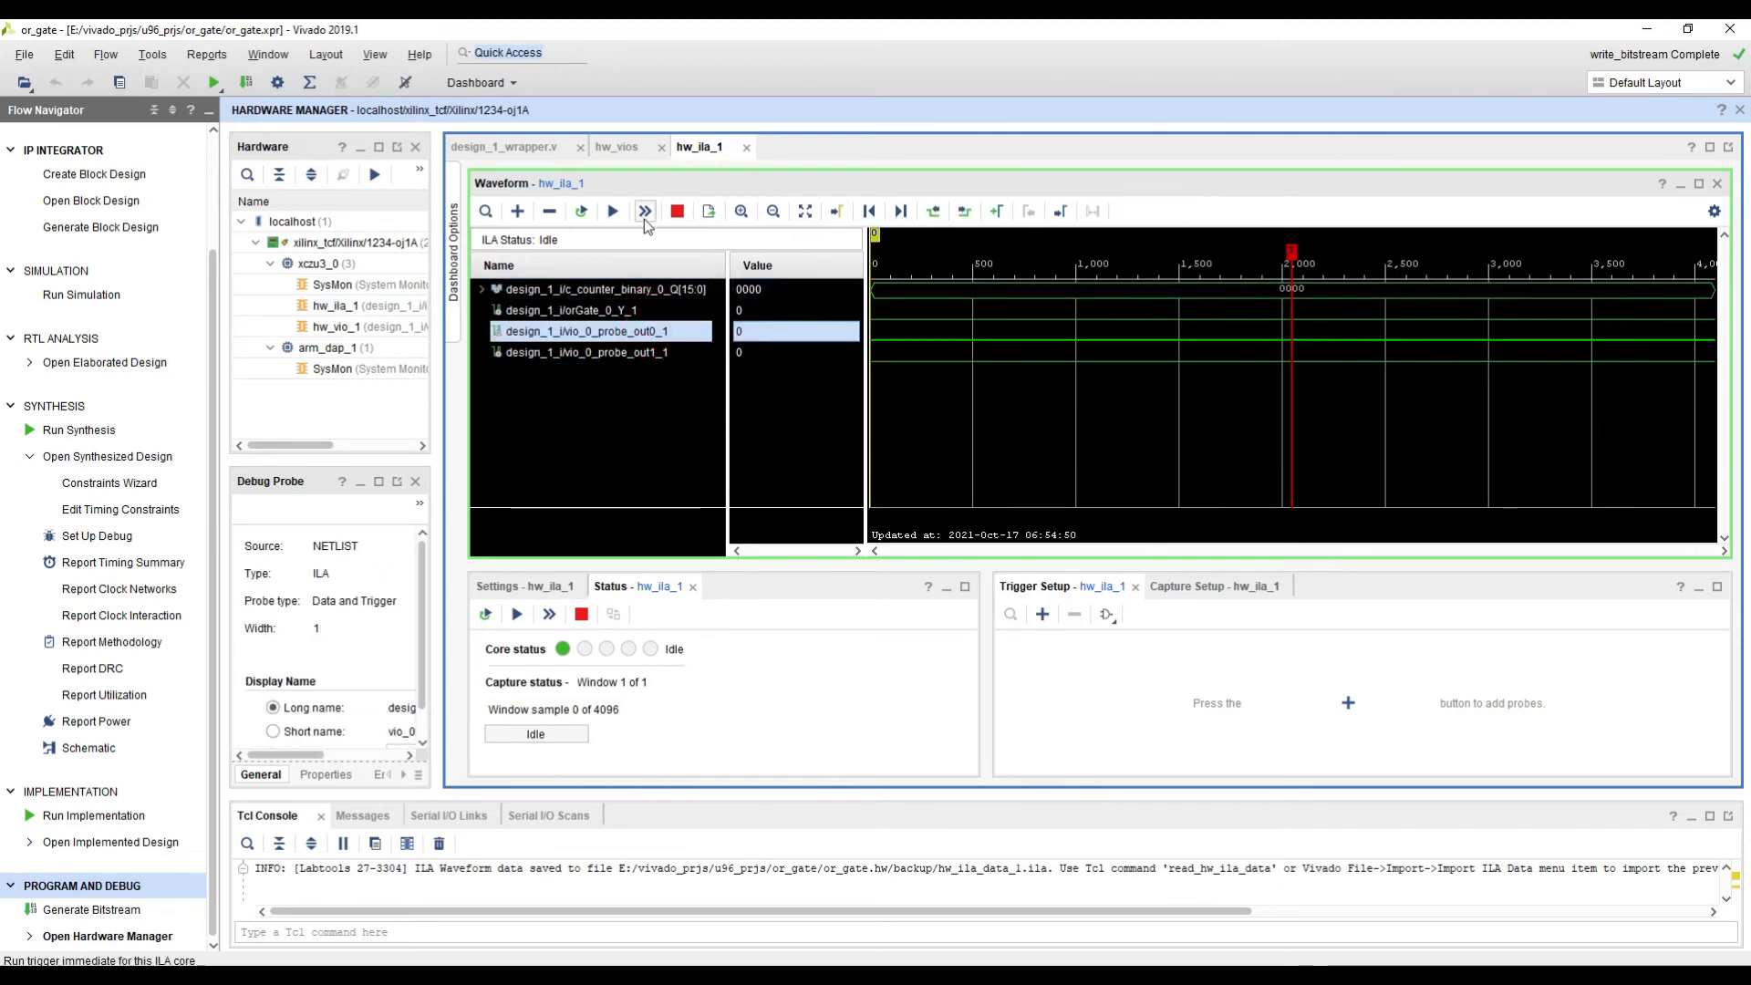
click(620, 146)
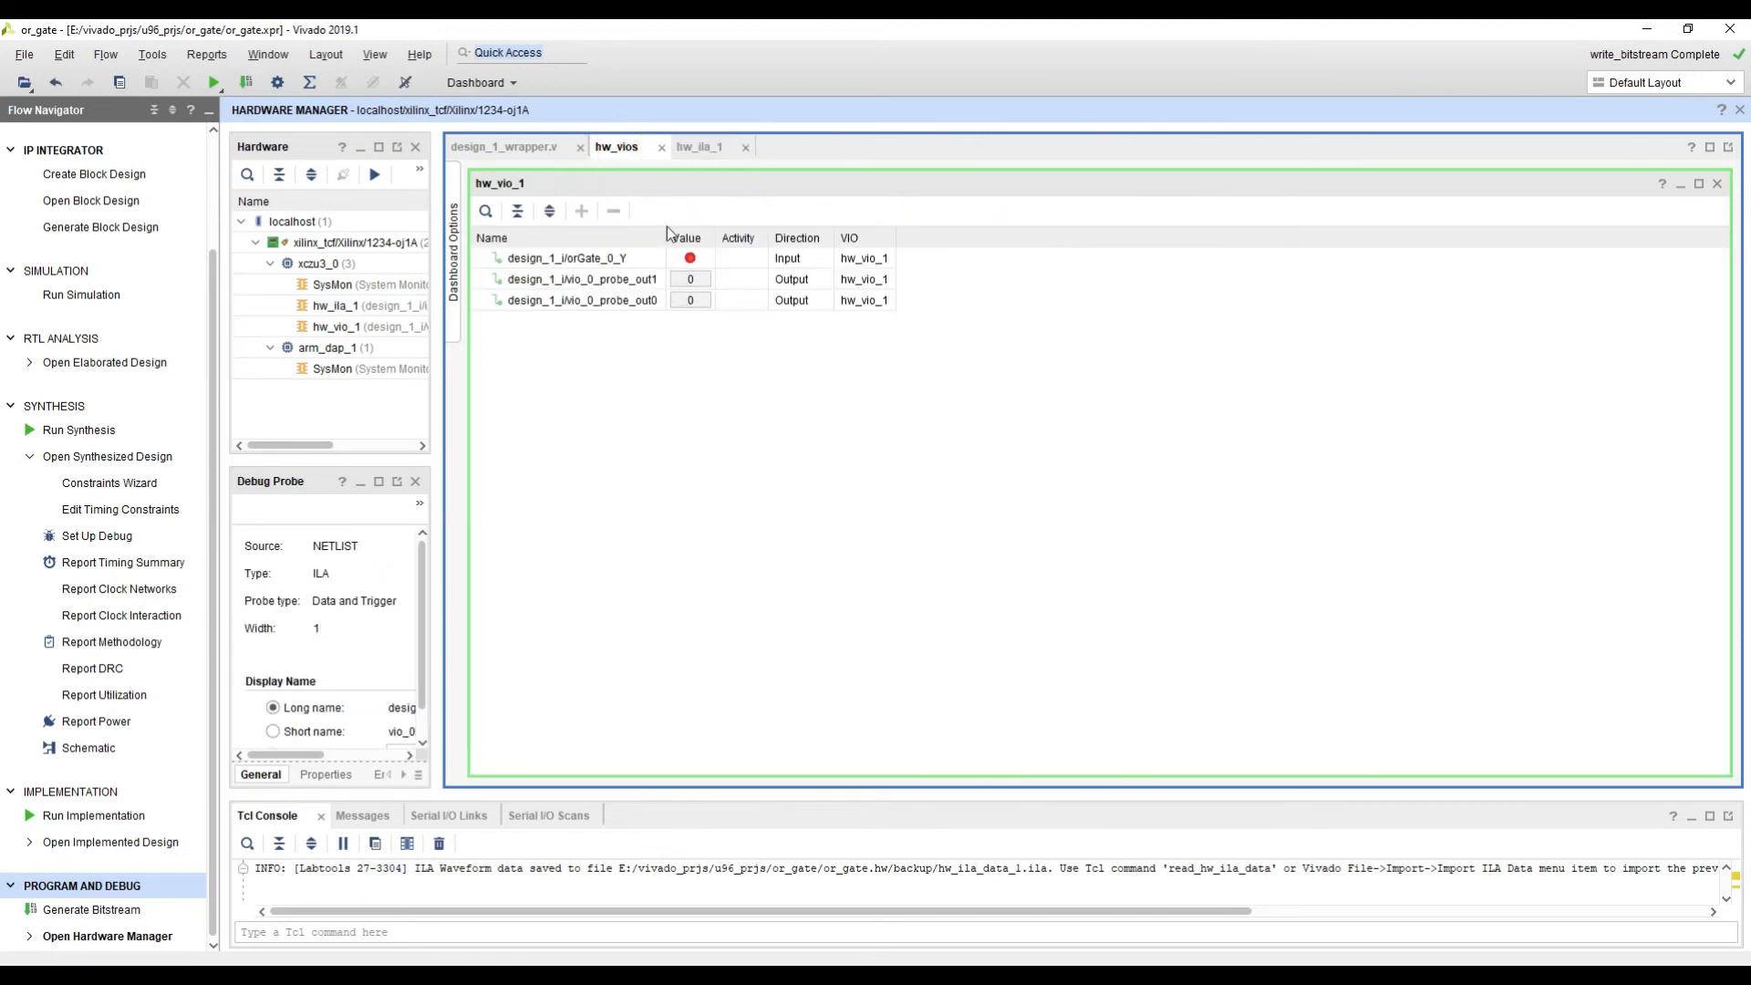
click(700, 149)
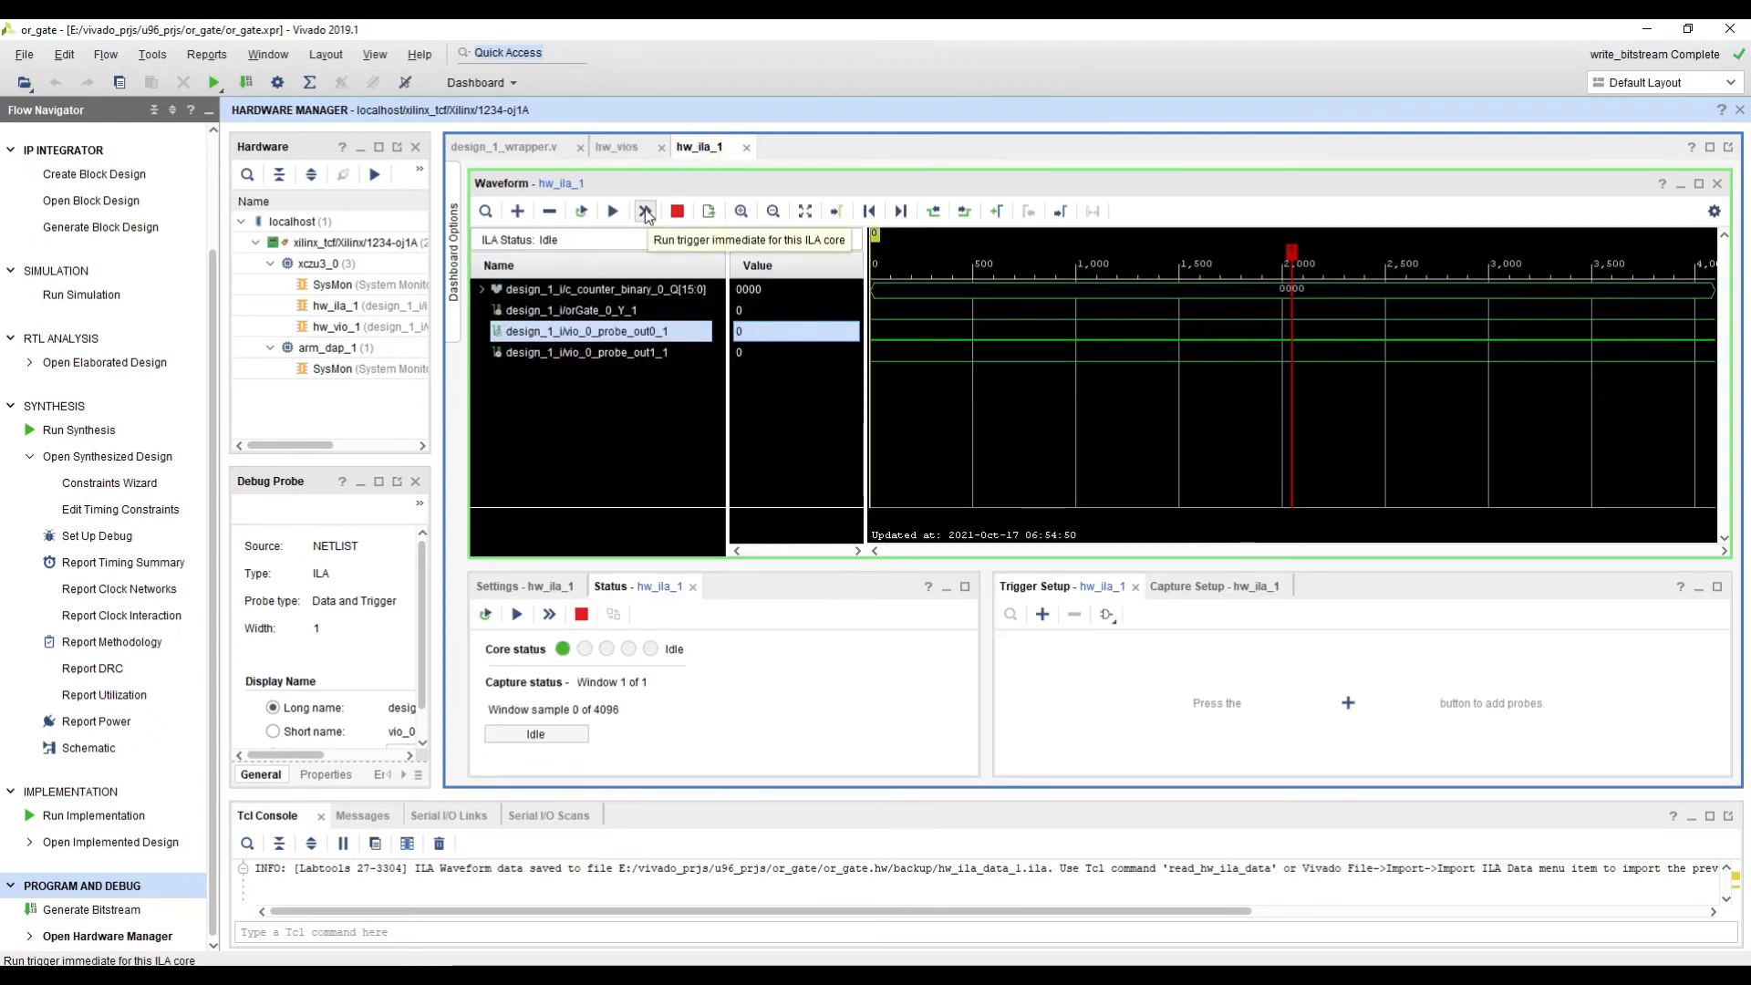
click(645, 213)
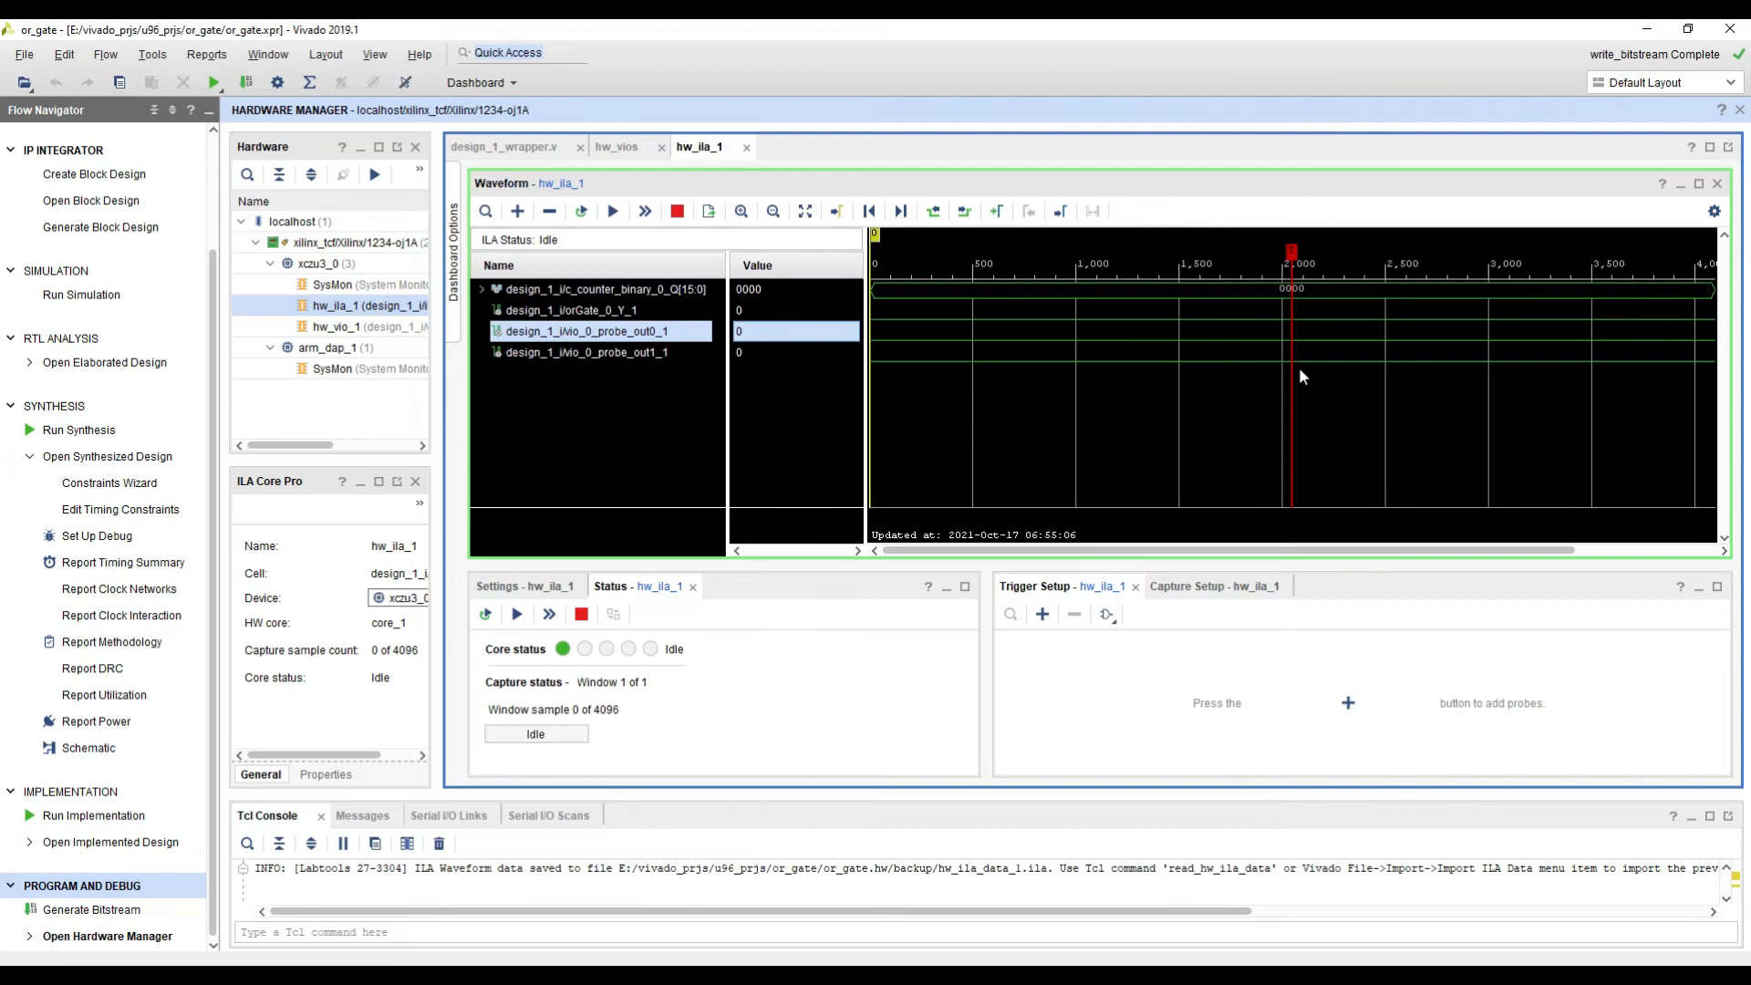
Step: Enlarge the panes below the hw_ila_1 waveform and show the ILA's capture mode settings
drag(666, 566, 666, 524)
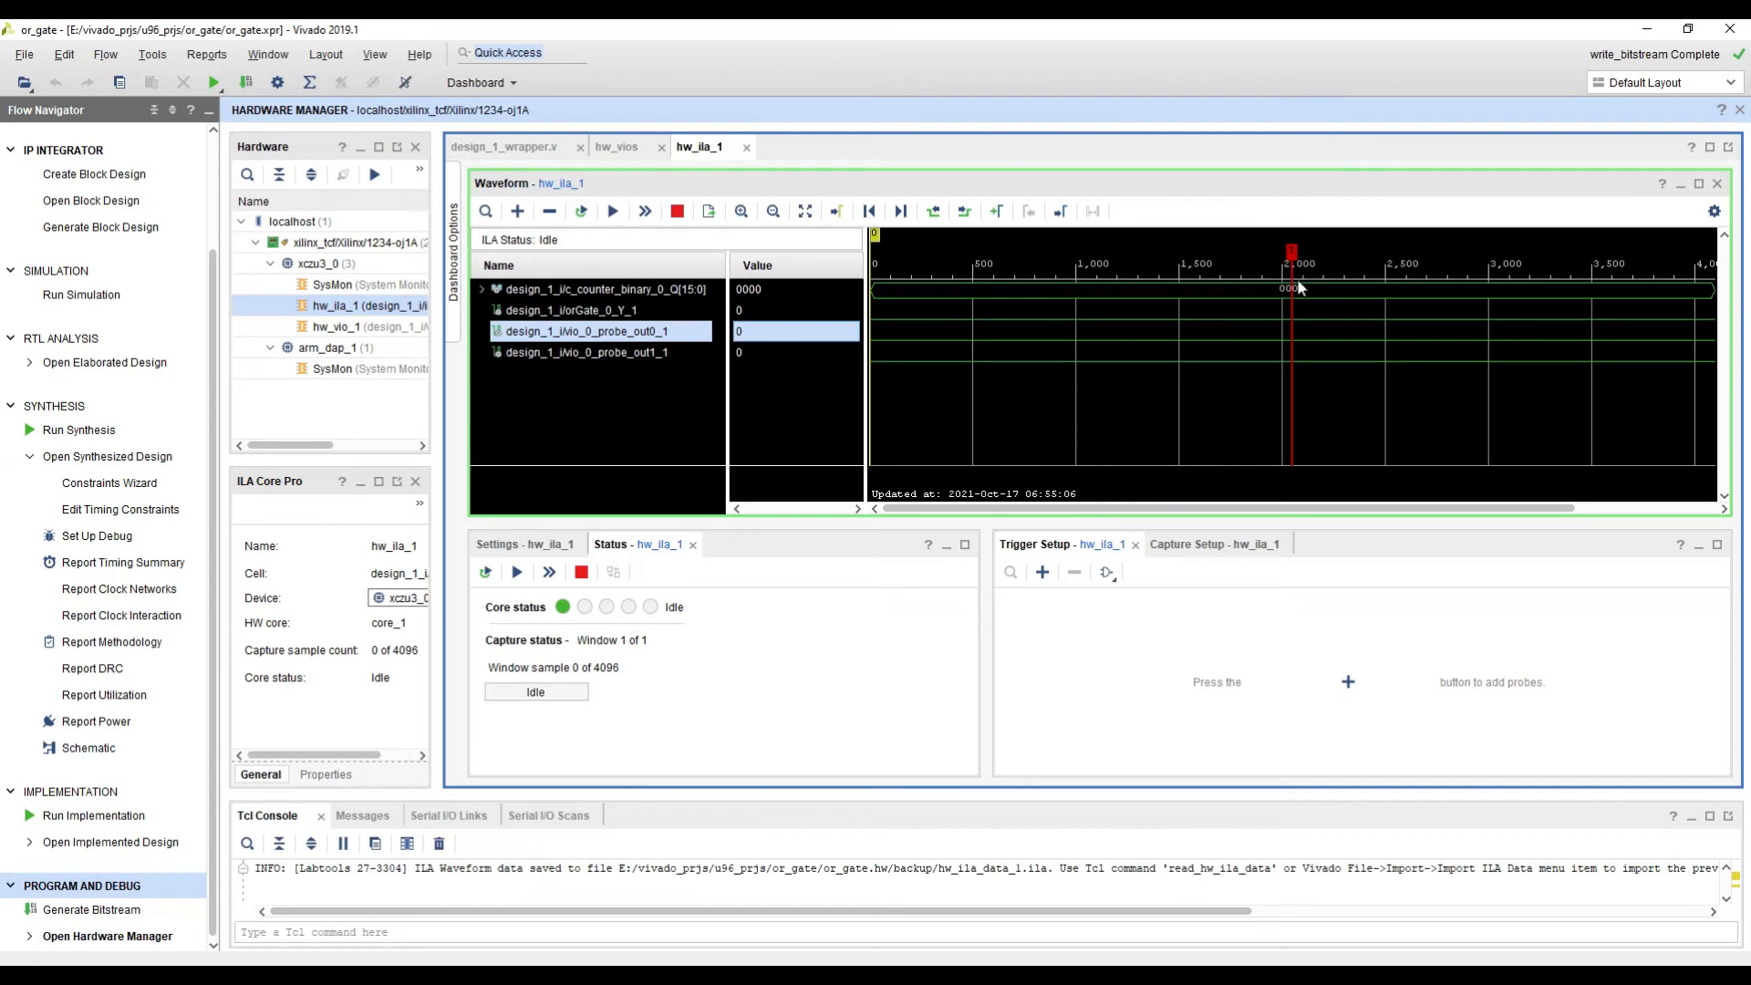
click(525, 544)
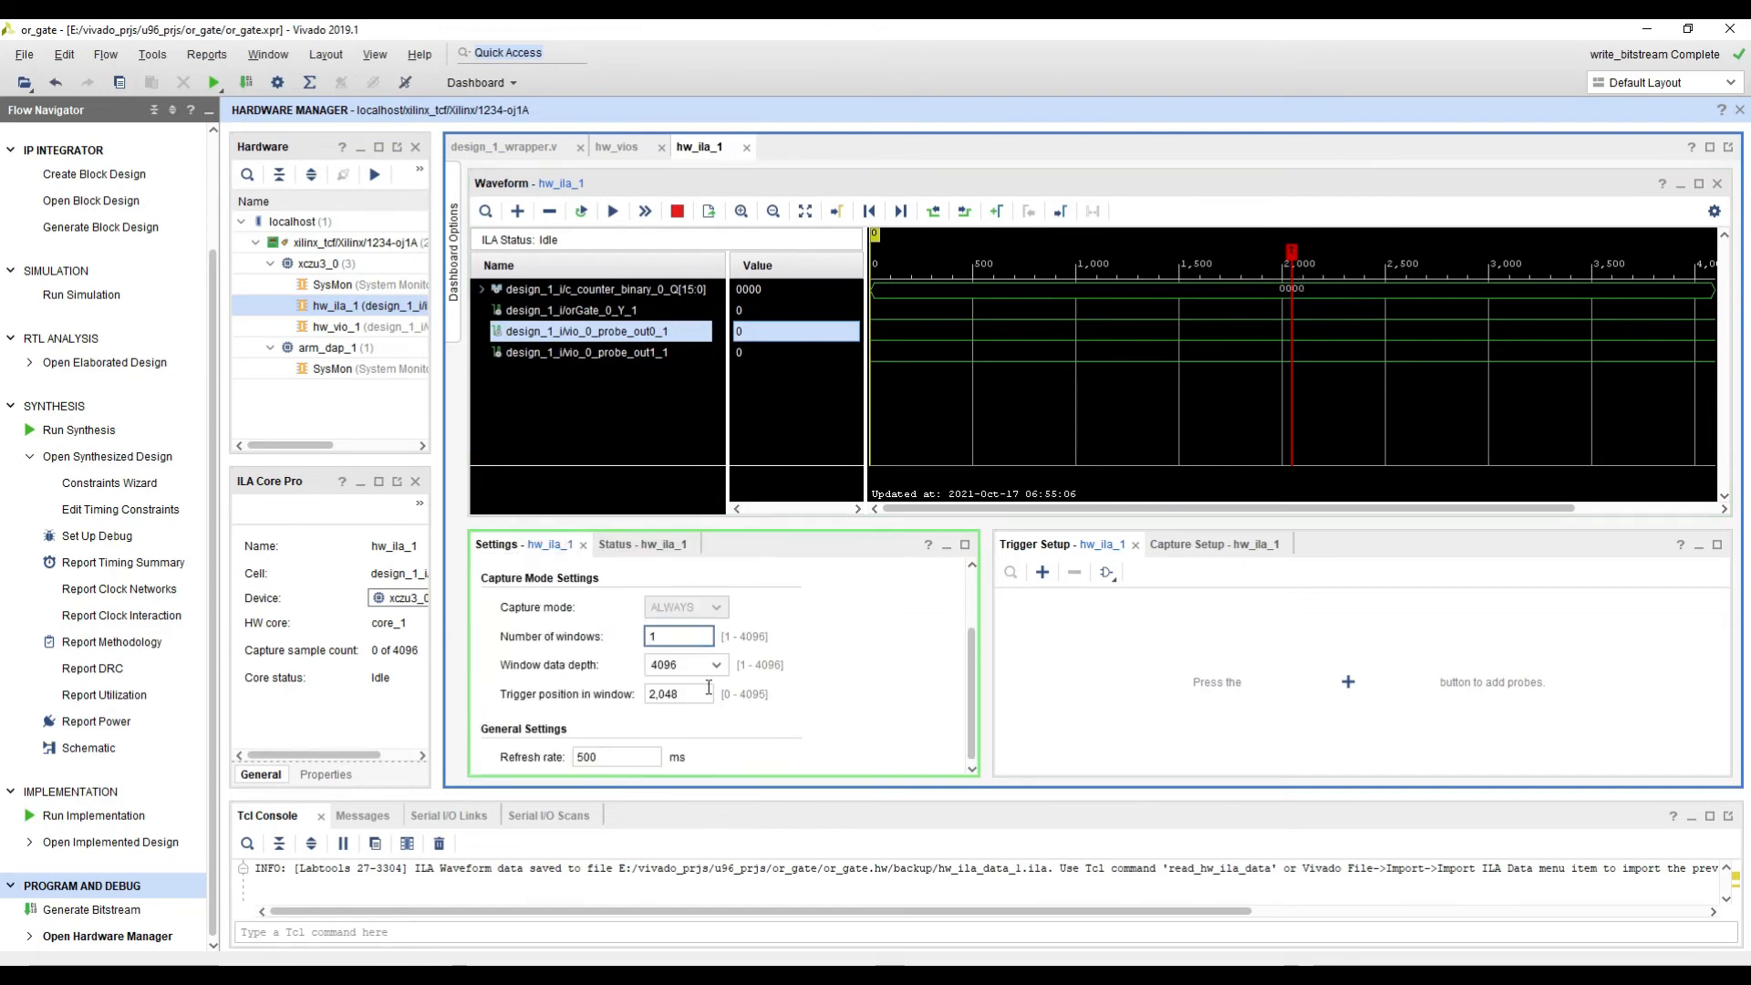
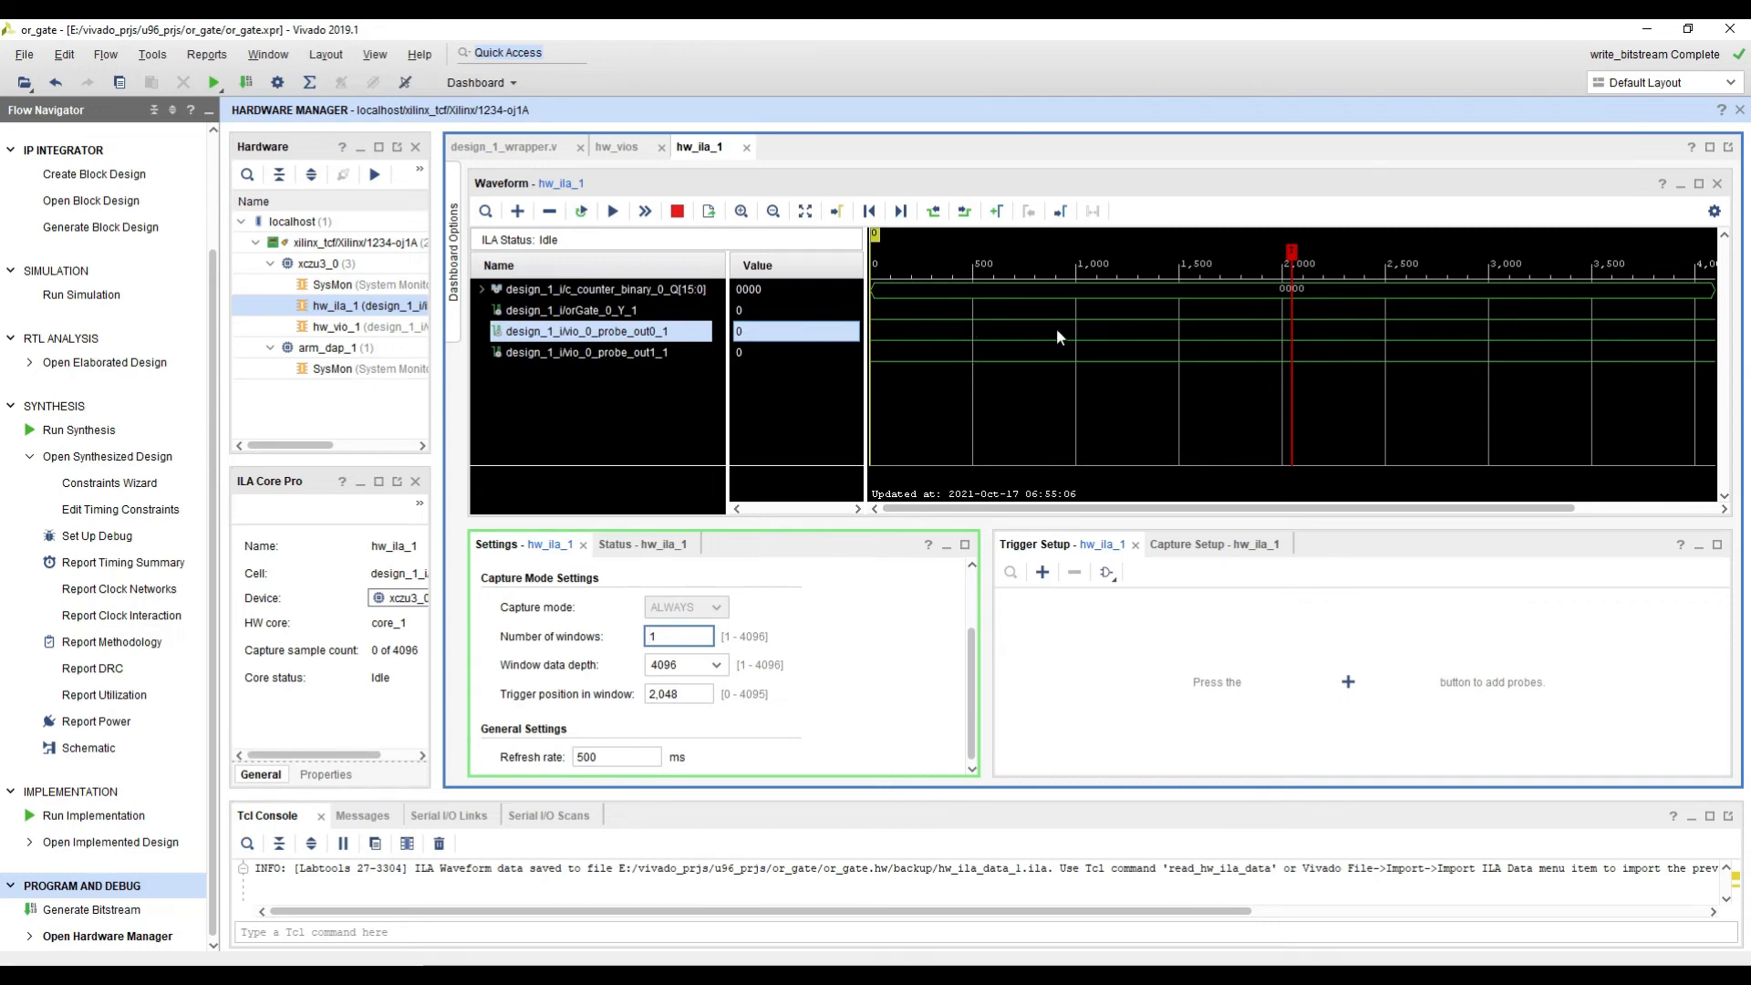
Step: Examine the full sample range of the captured hw_ila_1 waveform and fit it to the view
drag(1401, 507, 1594, 511)
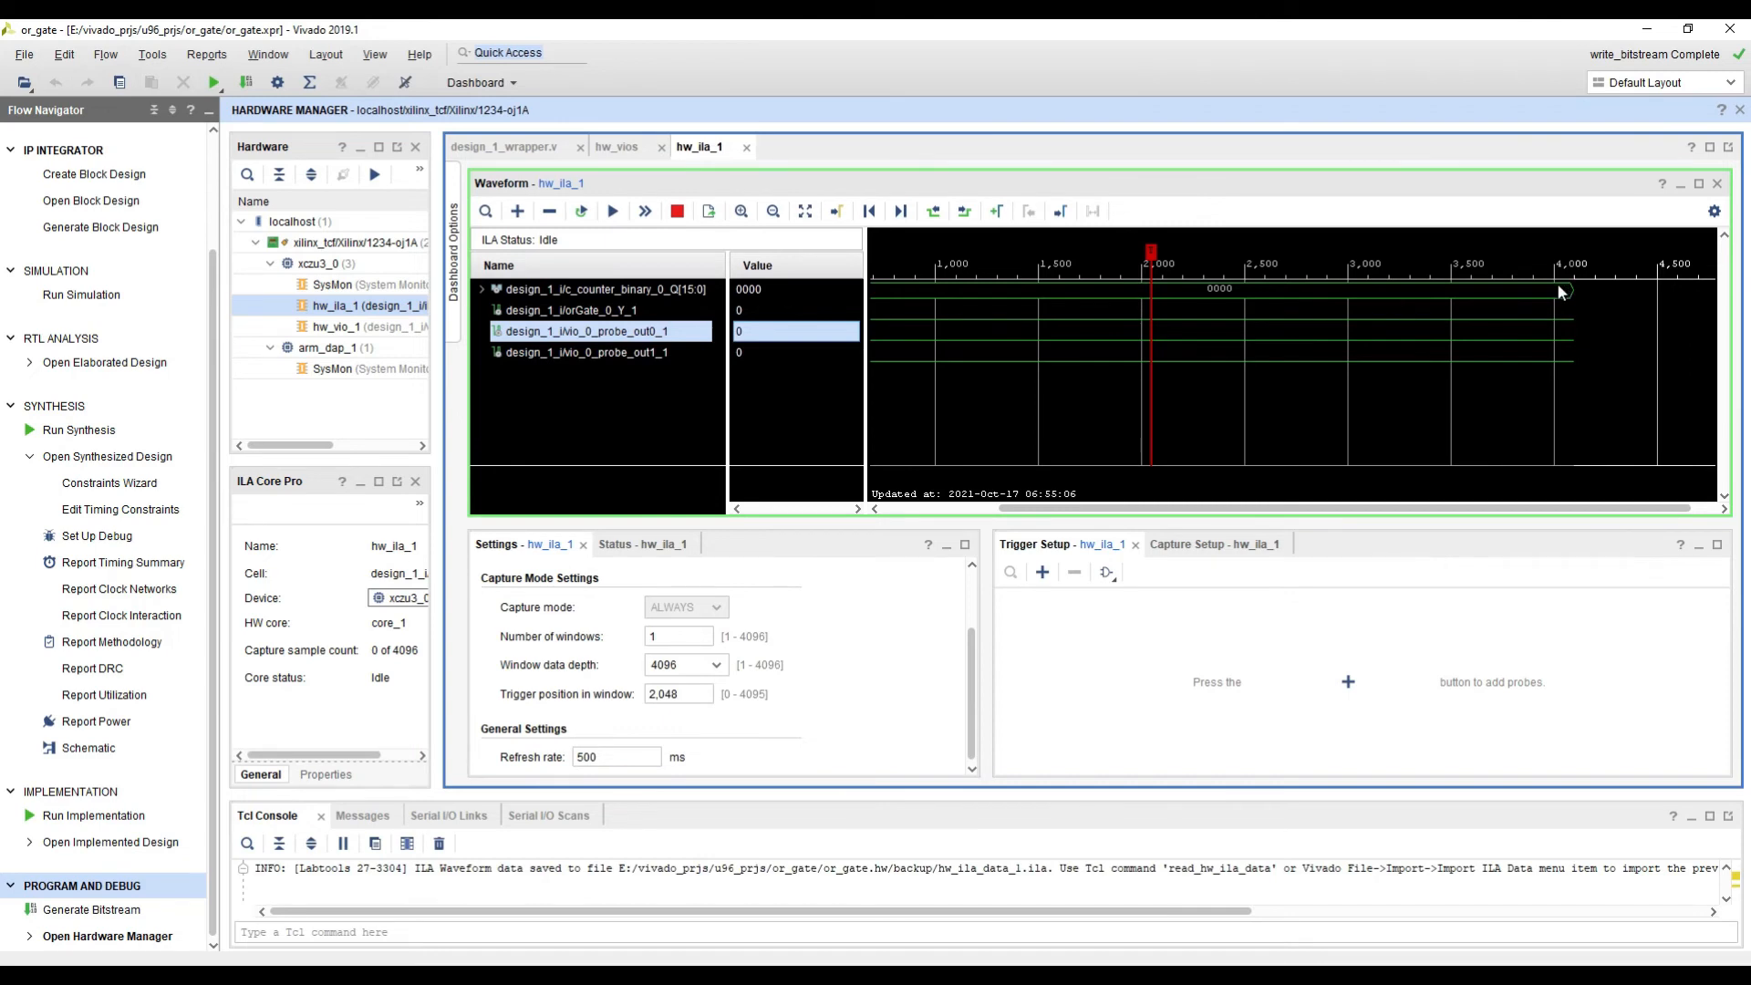
mouse_move(1558, 287)
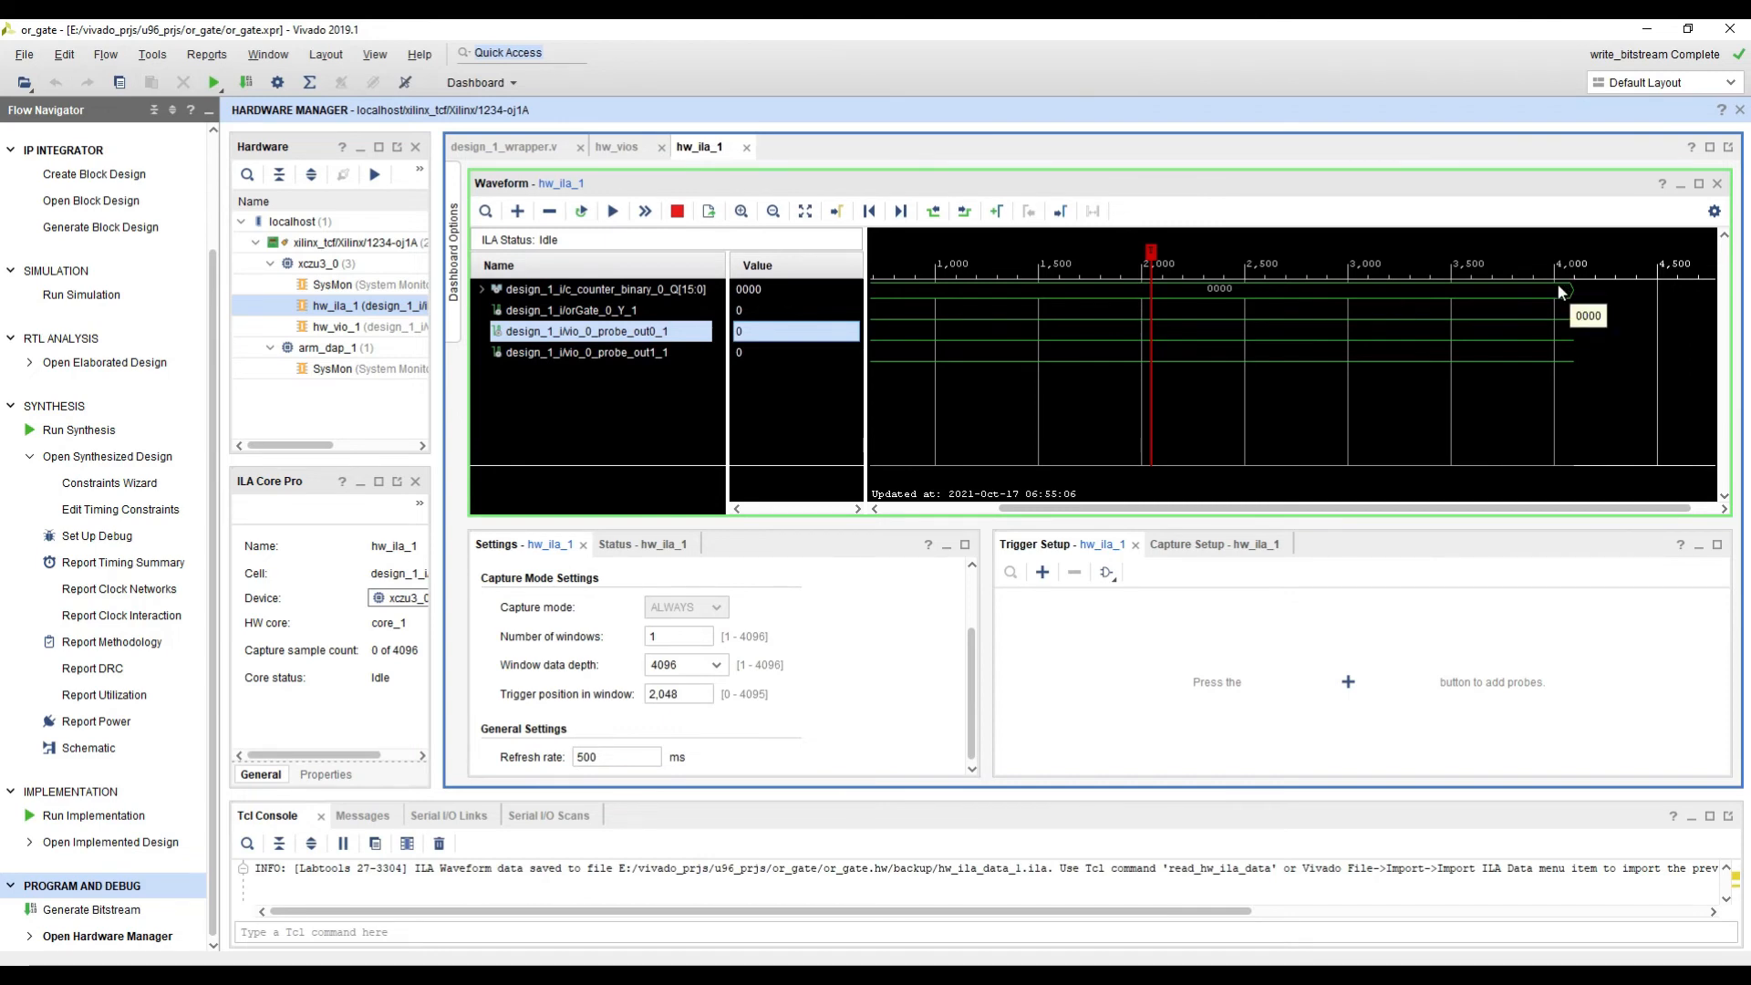
click(805, 210)
ctrl+scroll(1047, 301, down, 2)
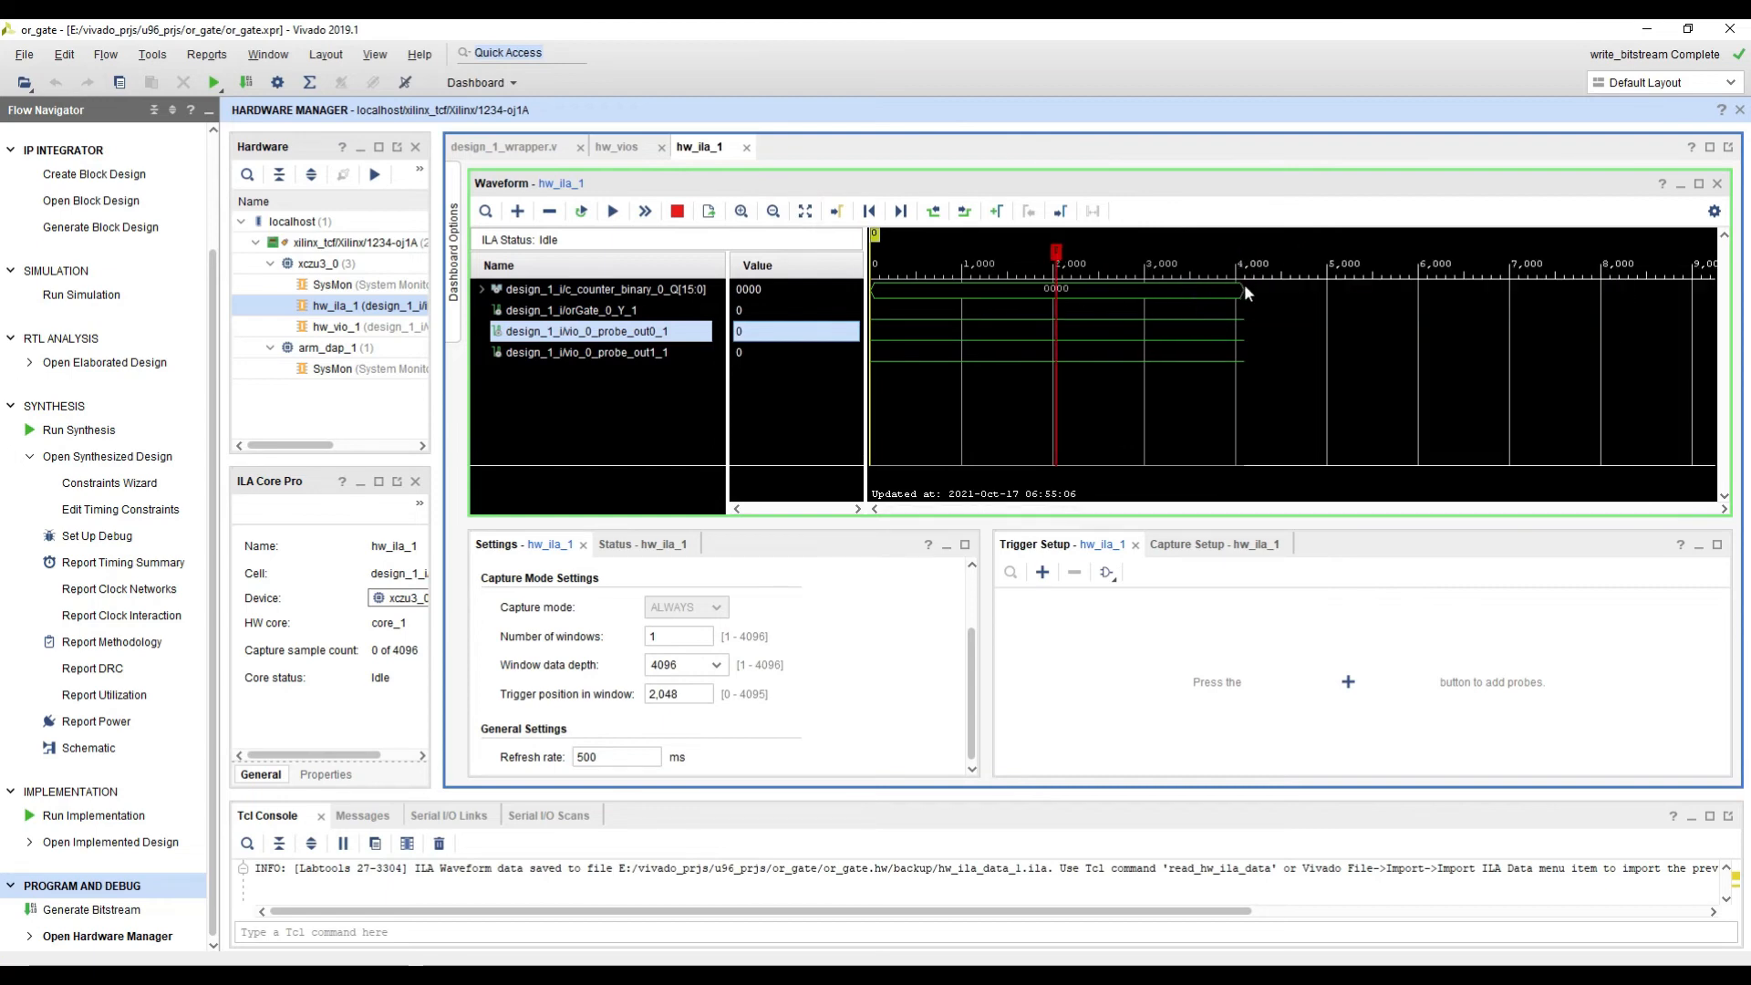
click(805, 210)
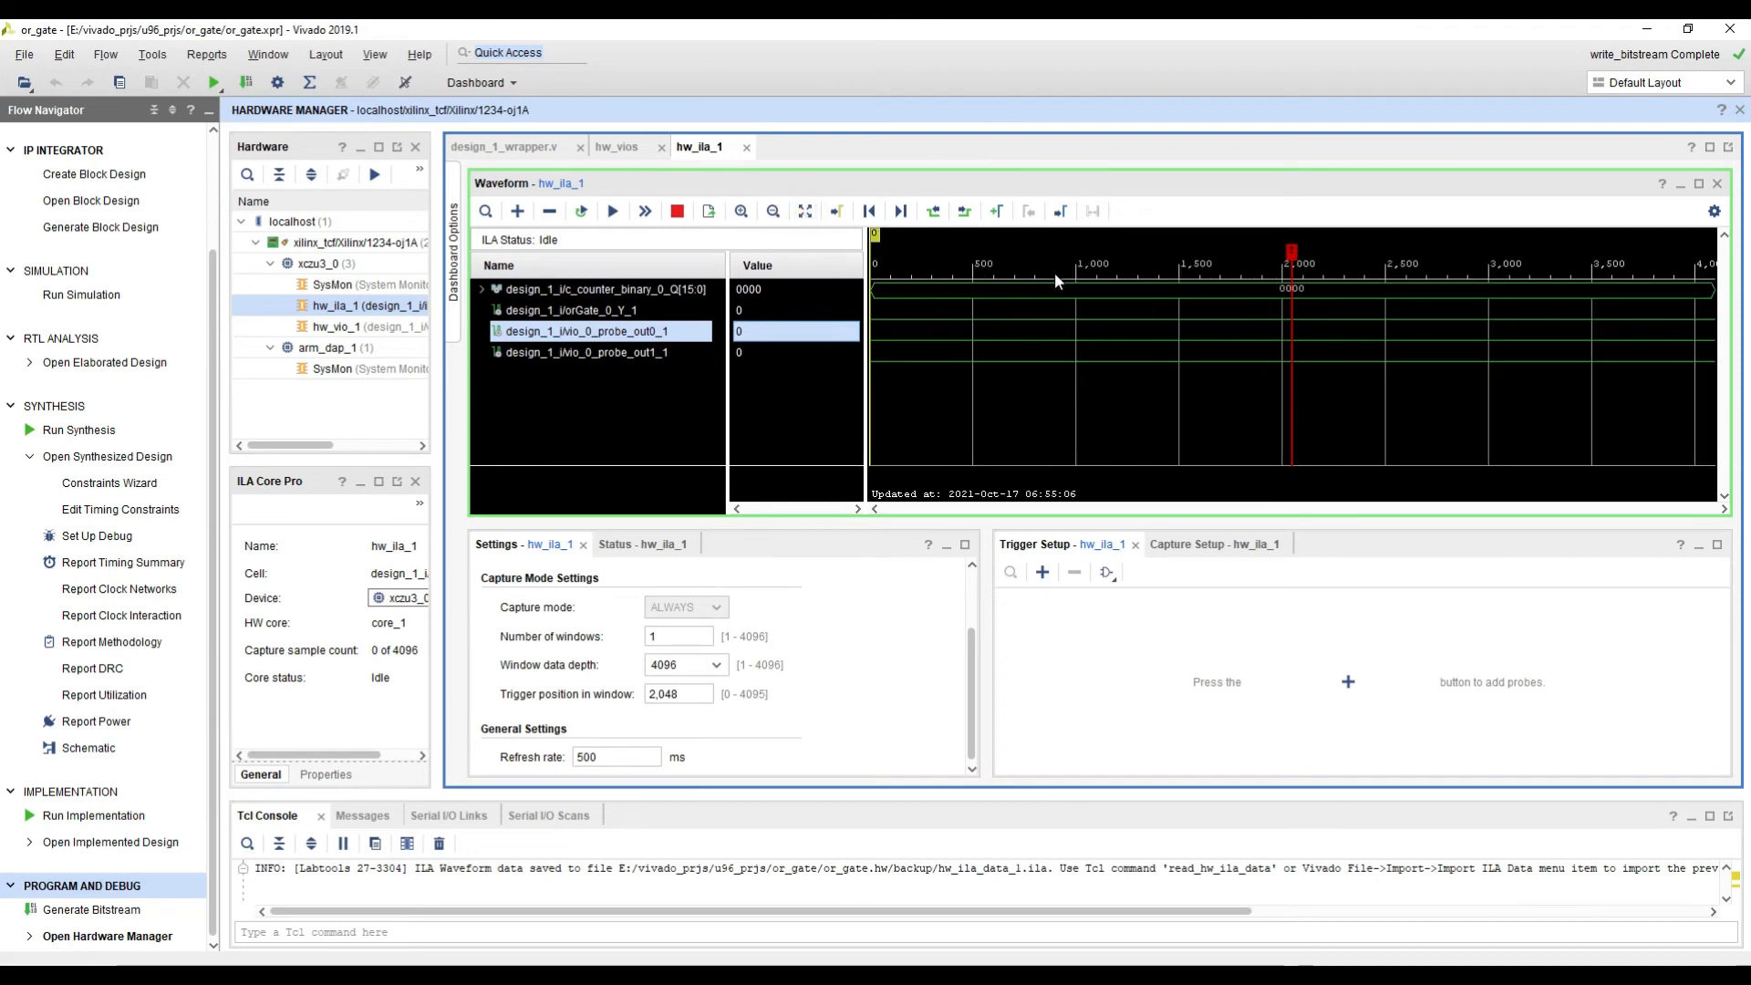
Step: Set the ILA window data depth to 2048, rerun the immediate trigger, and view the captured sample range
click(712, 673)
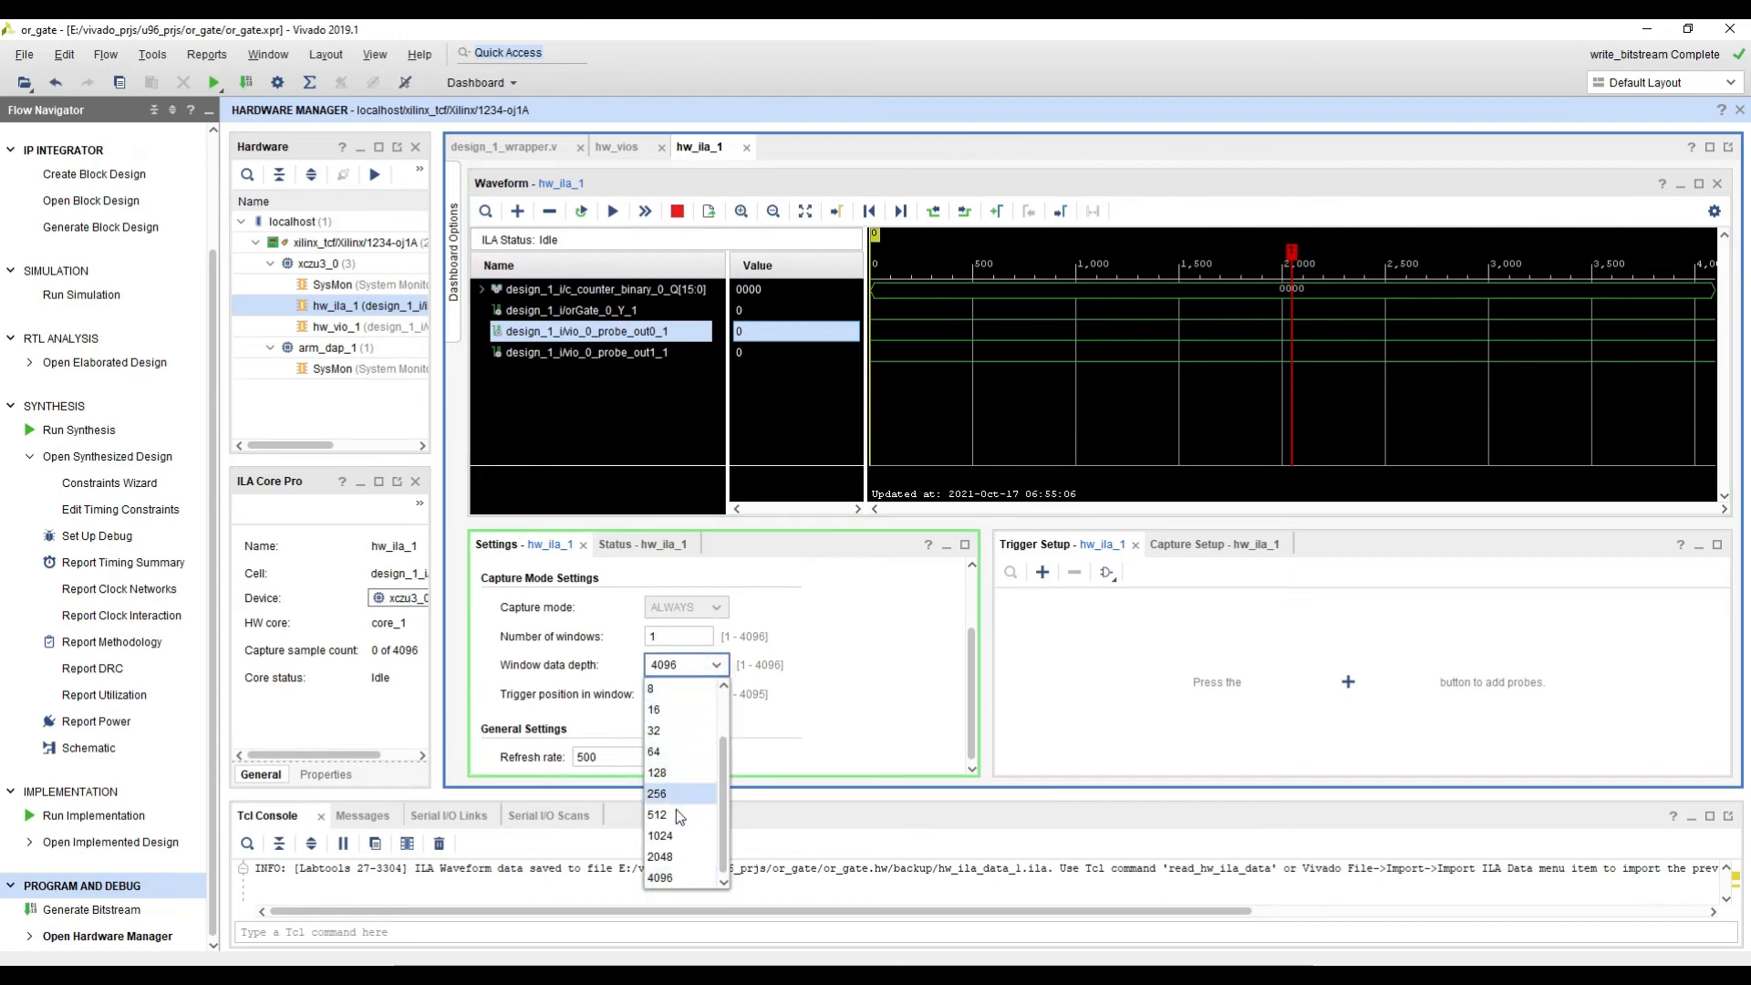
click(670, 856)
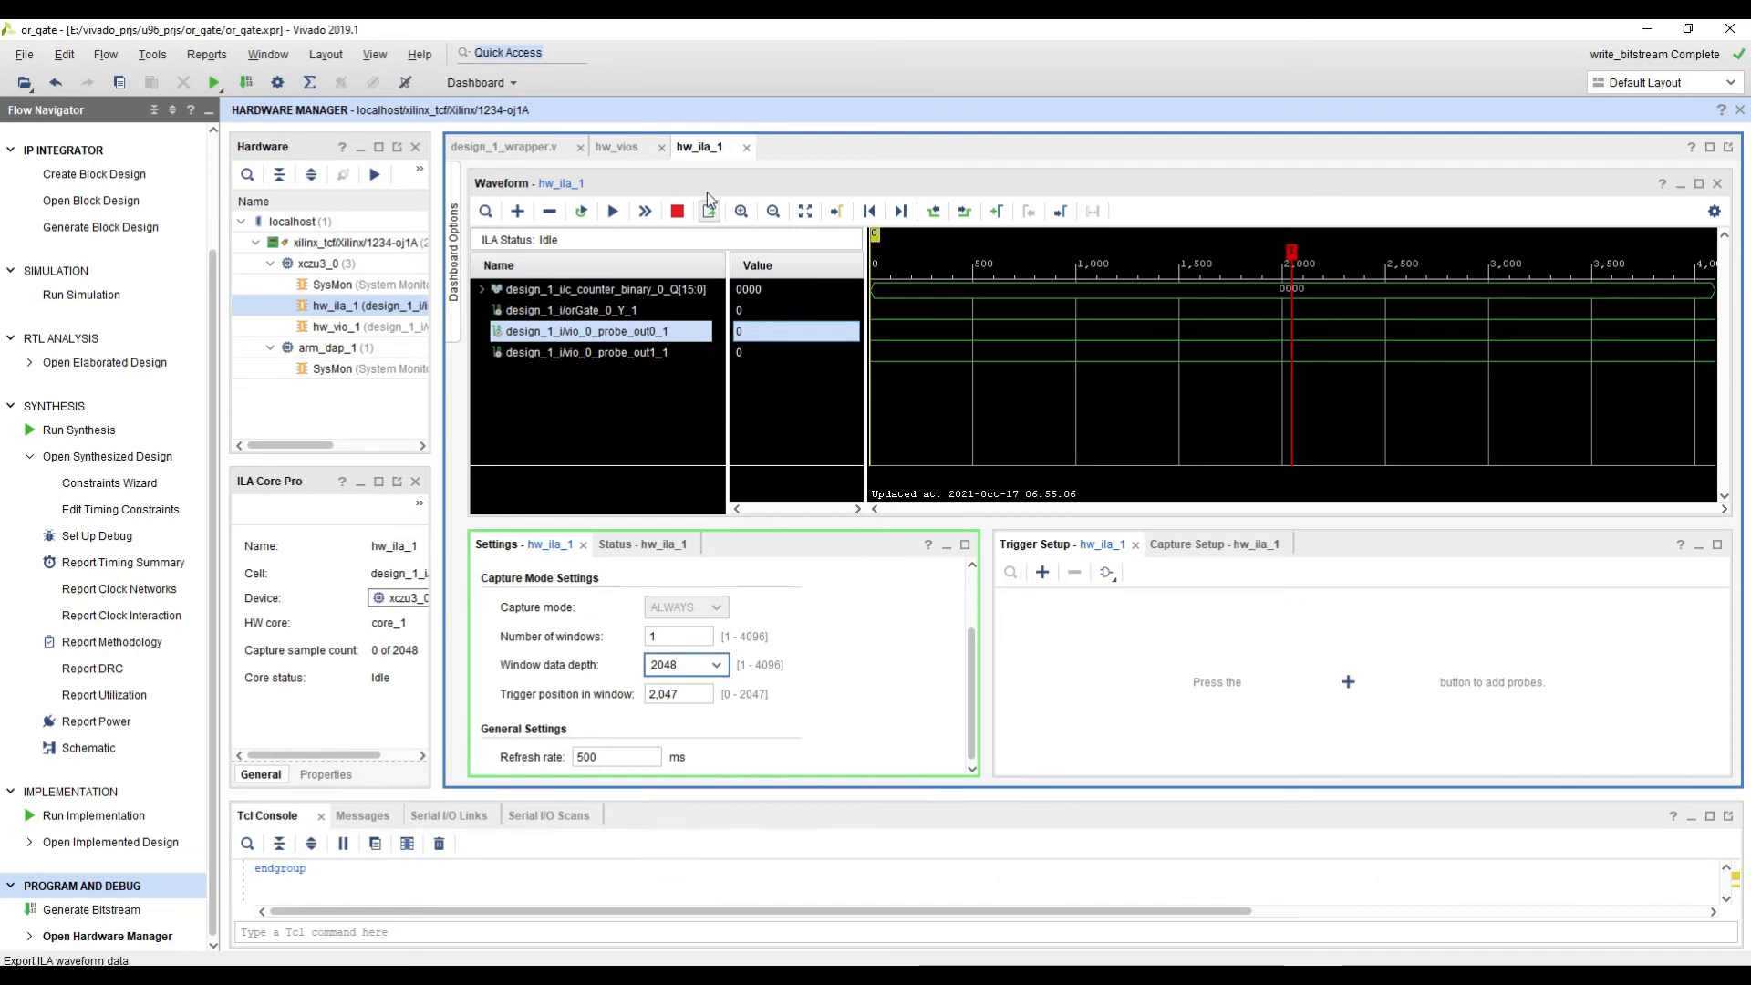
click(642, 210)
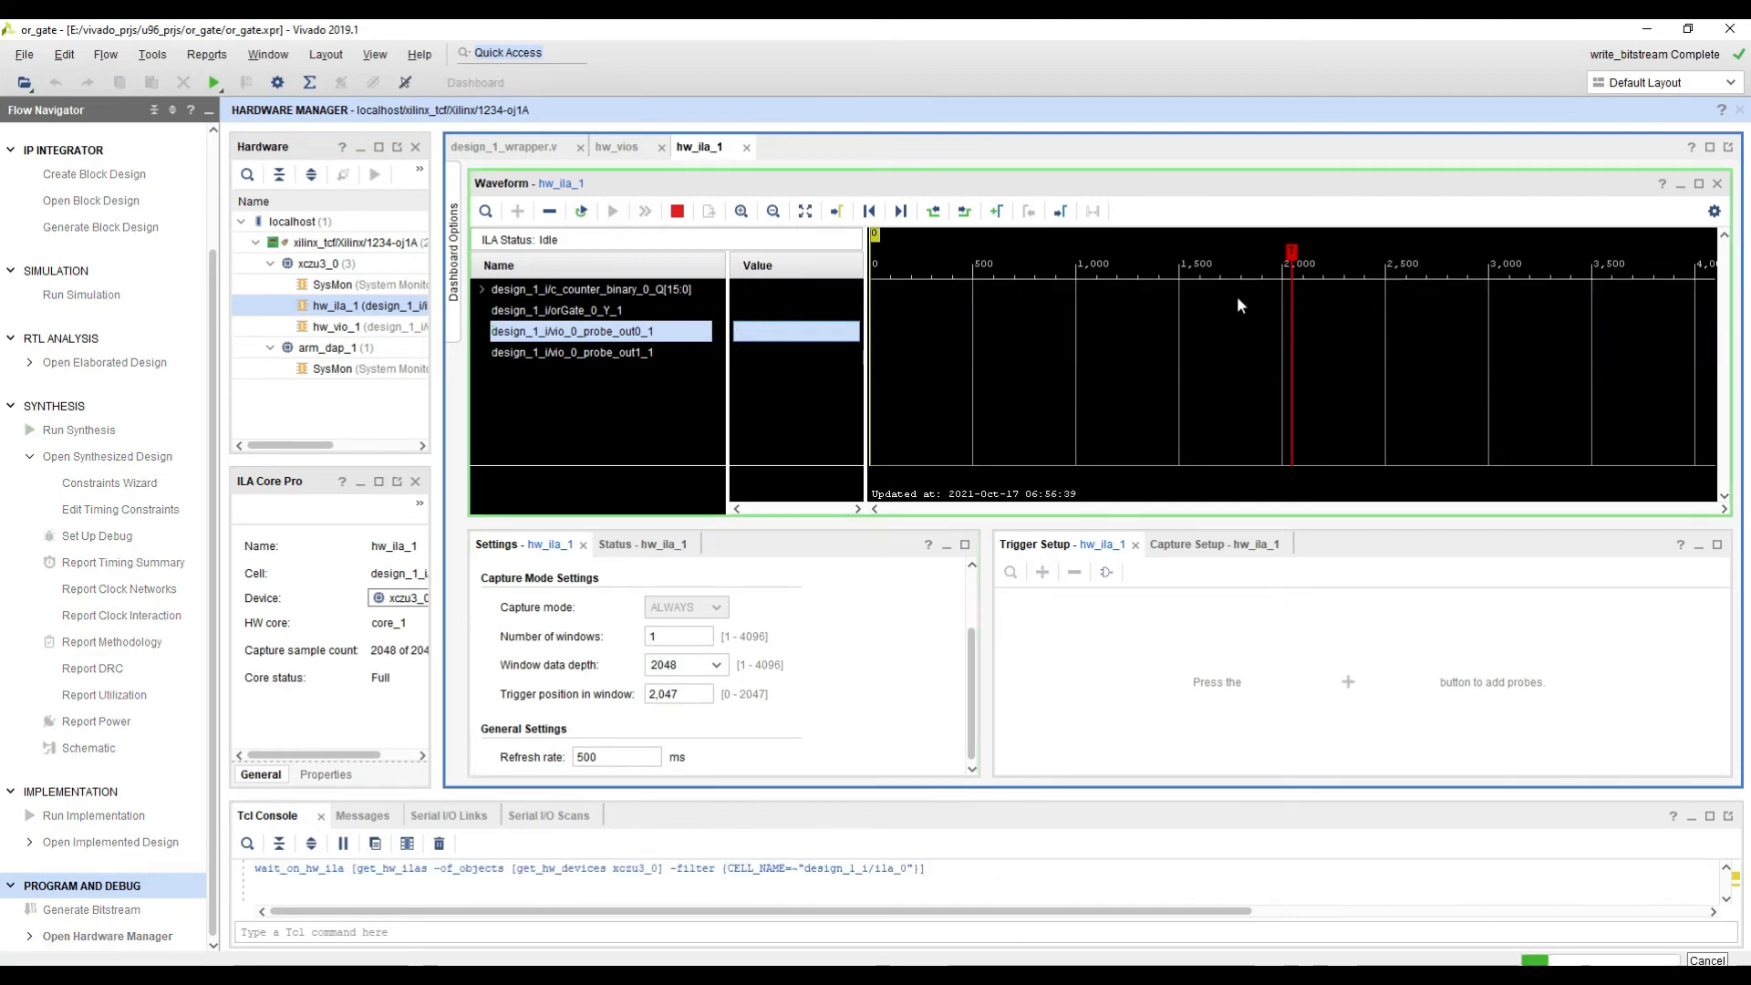
ctrl+scroll(1373, 299, down, 2)
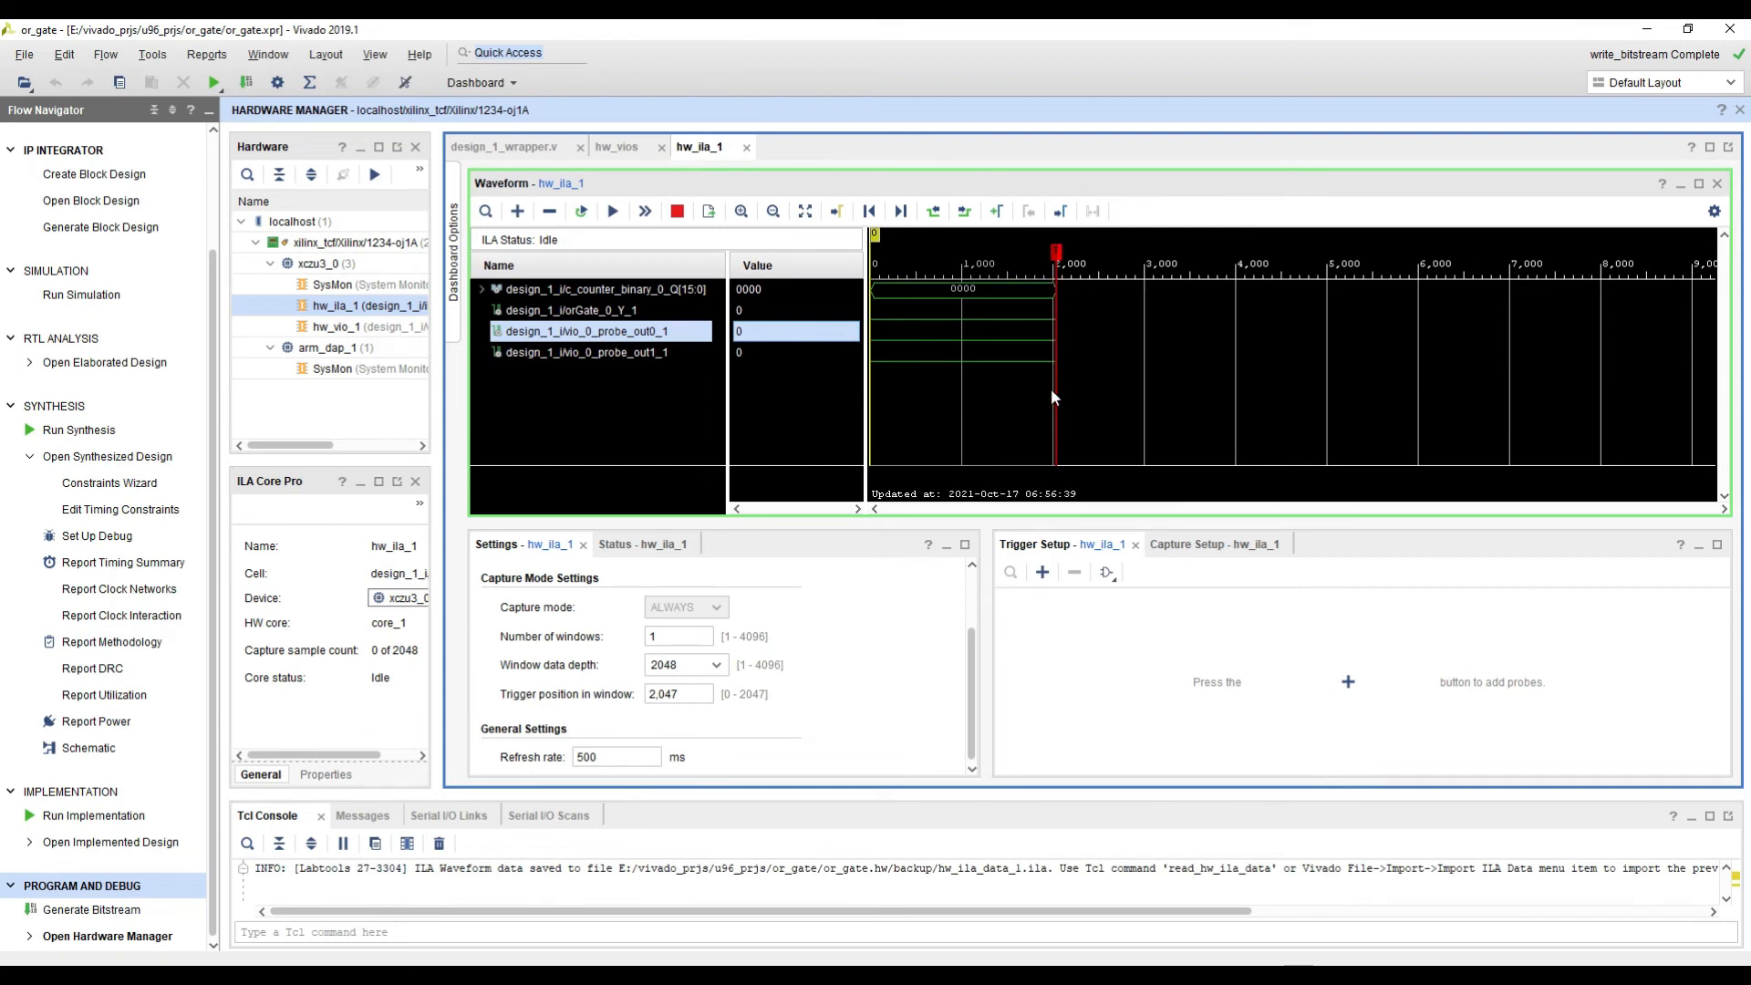
Step: Set the ILA window data depth to 4096 and rerun the immediate trigger on hw_ila_1
click(690, 667)
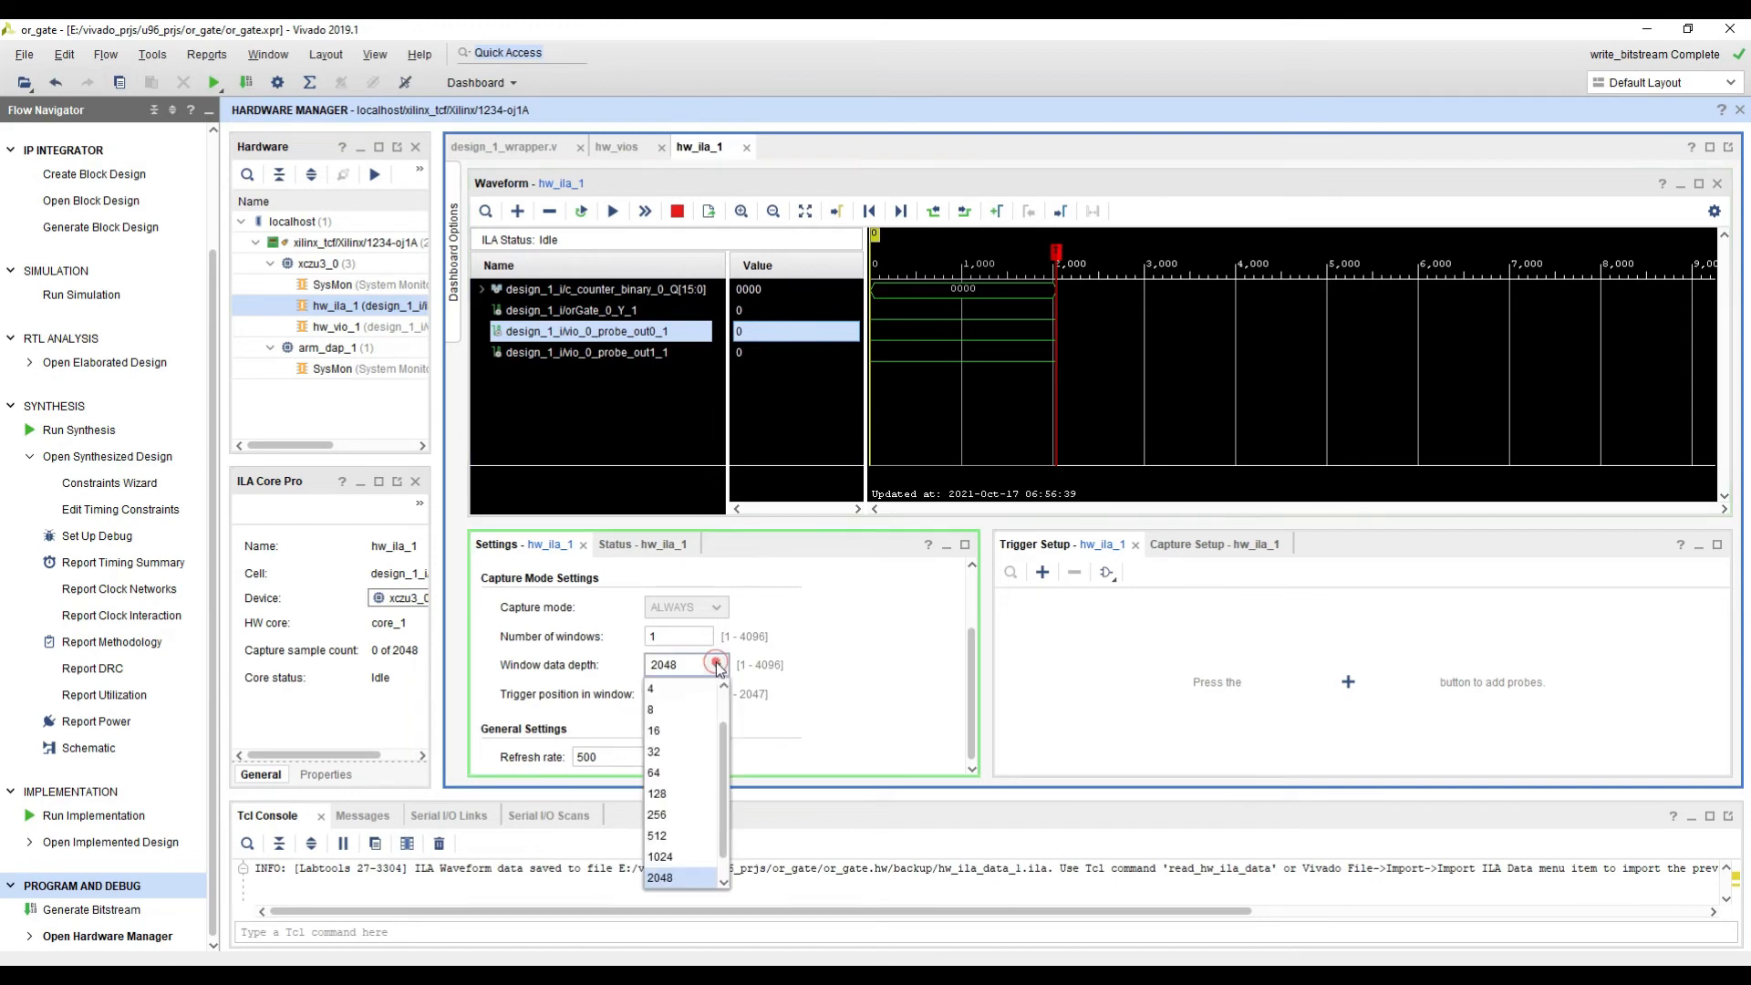
click(682, 877)
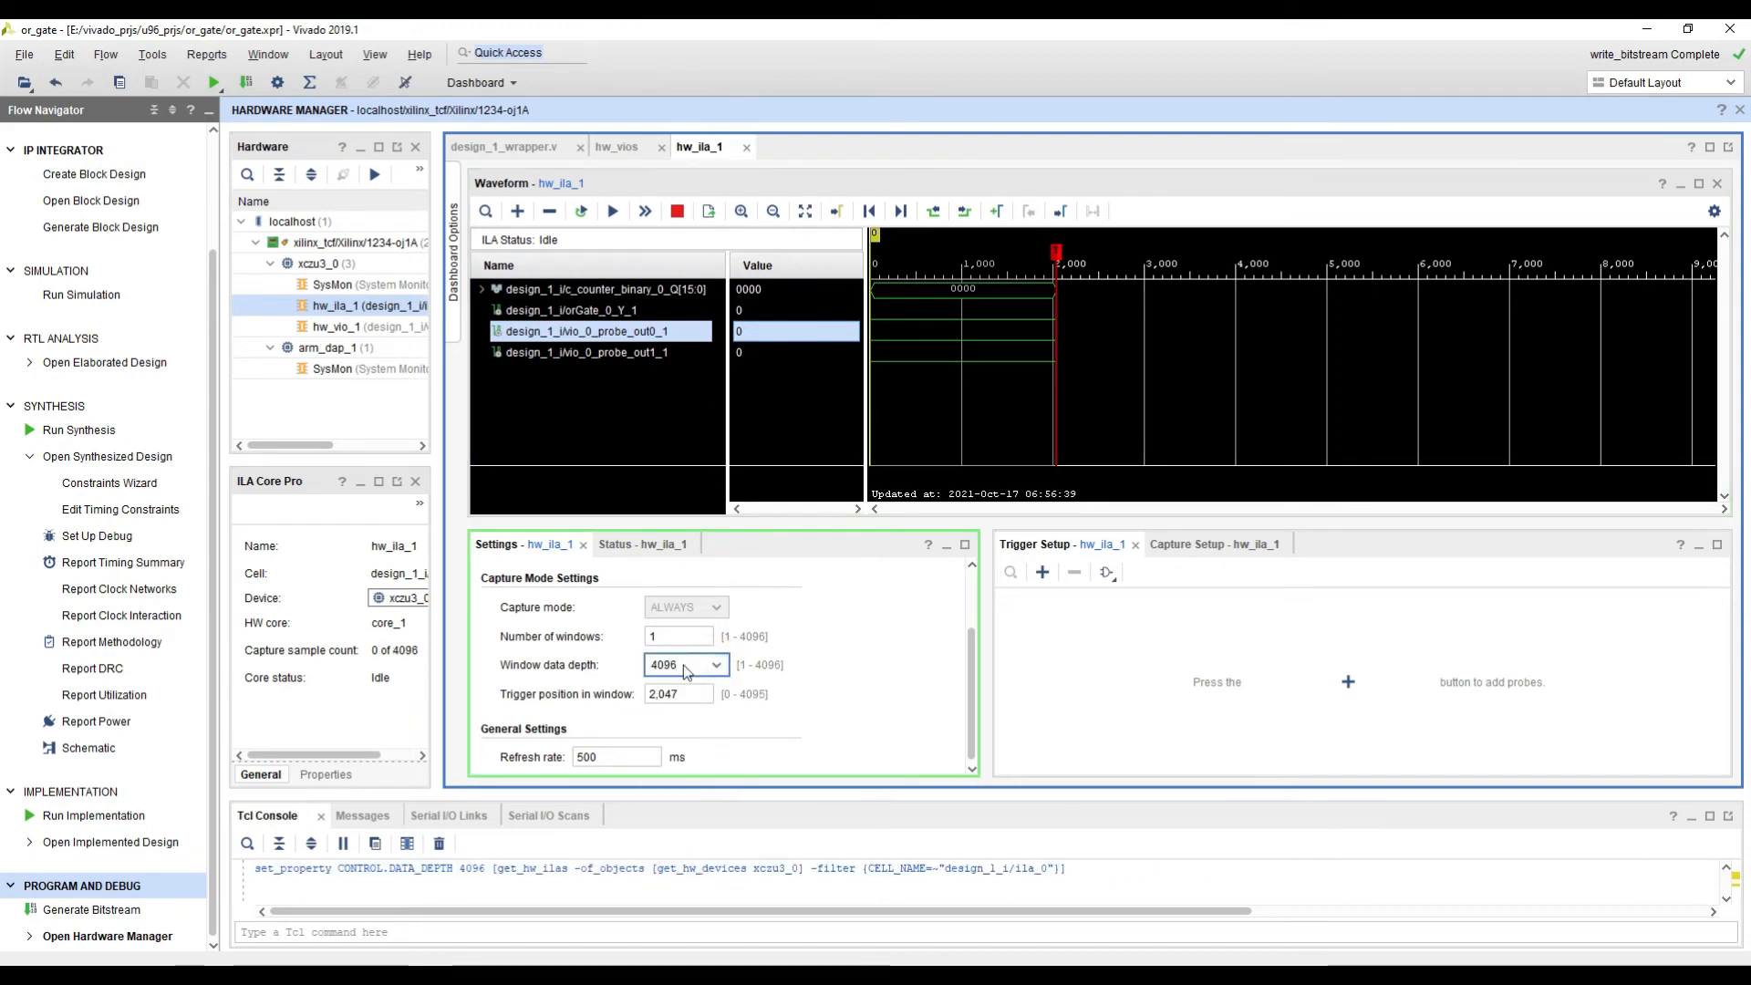
click(647, 212)
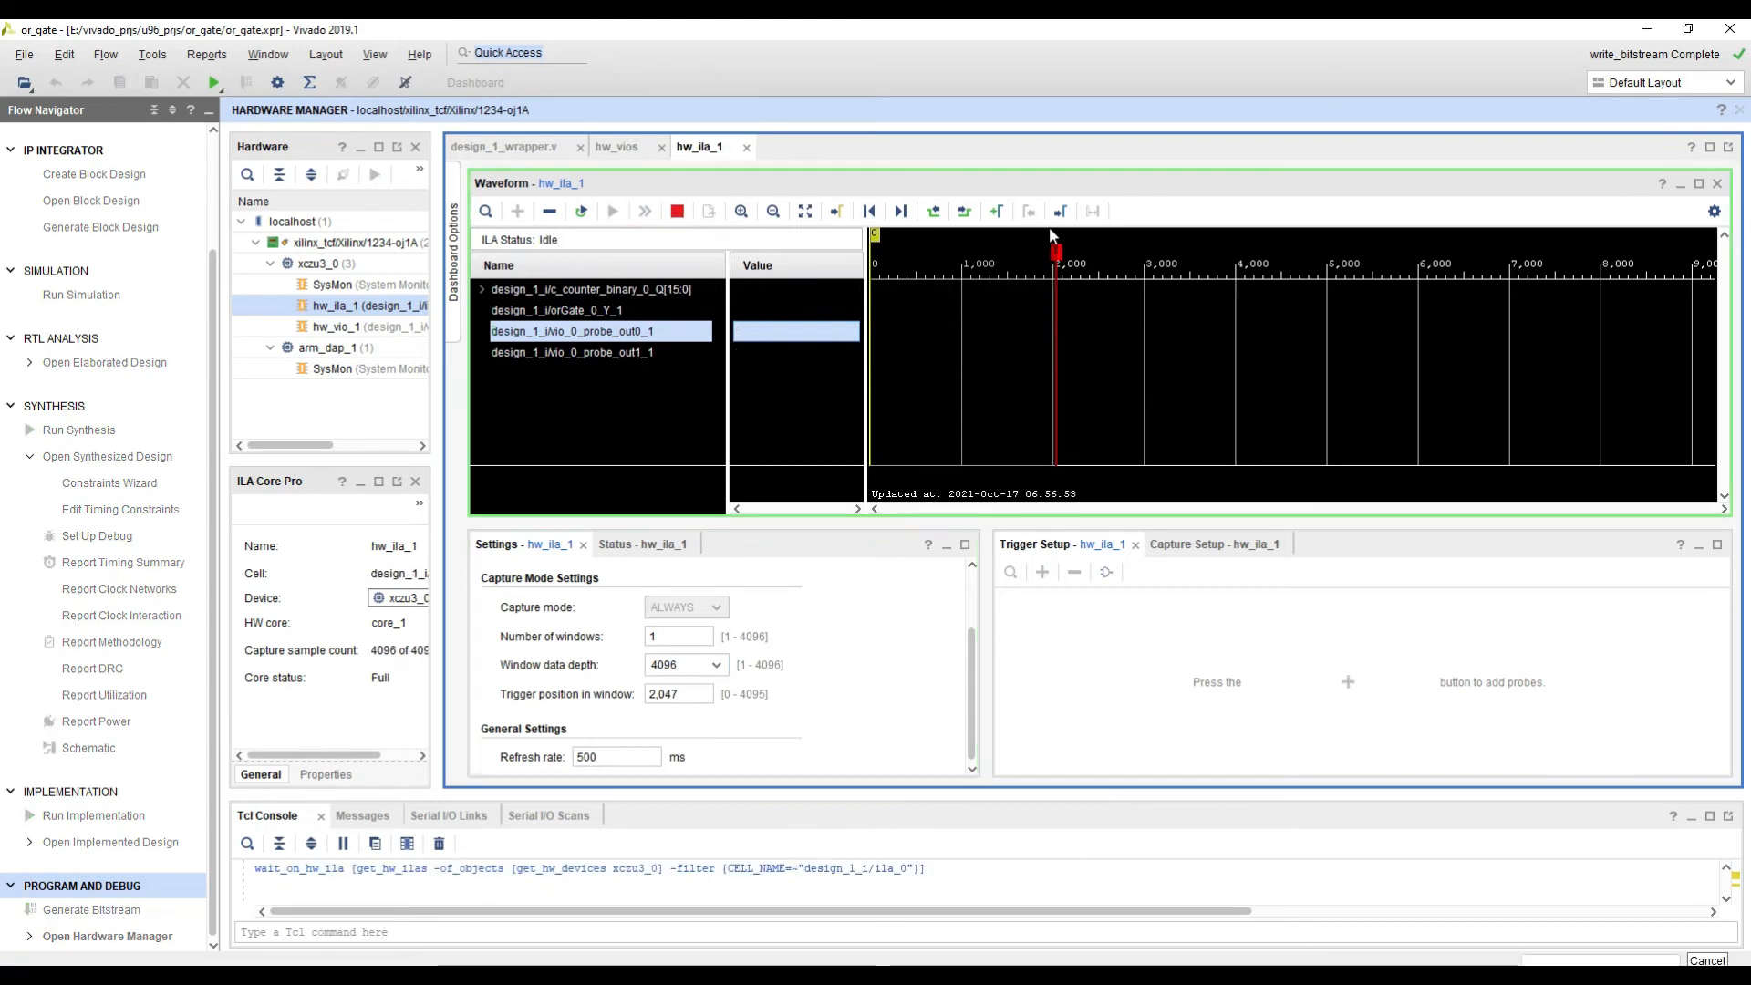
ctrl+scroll(1387, 309, down, 2)
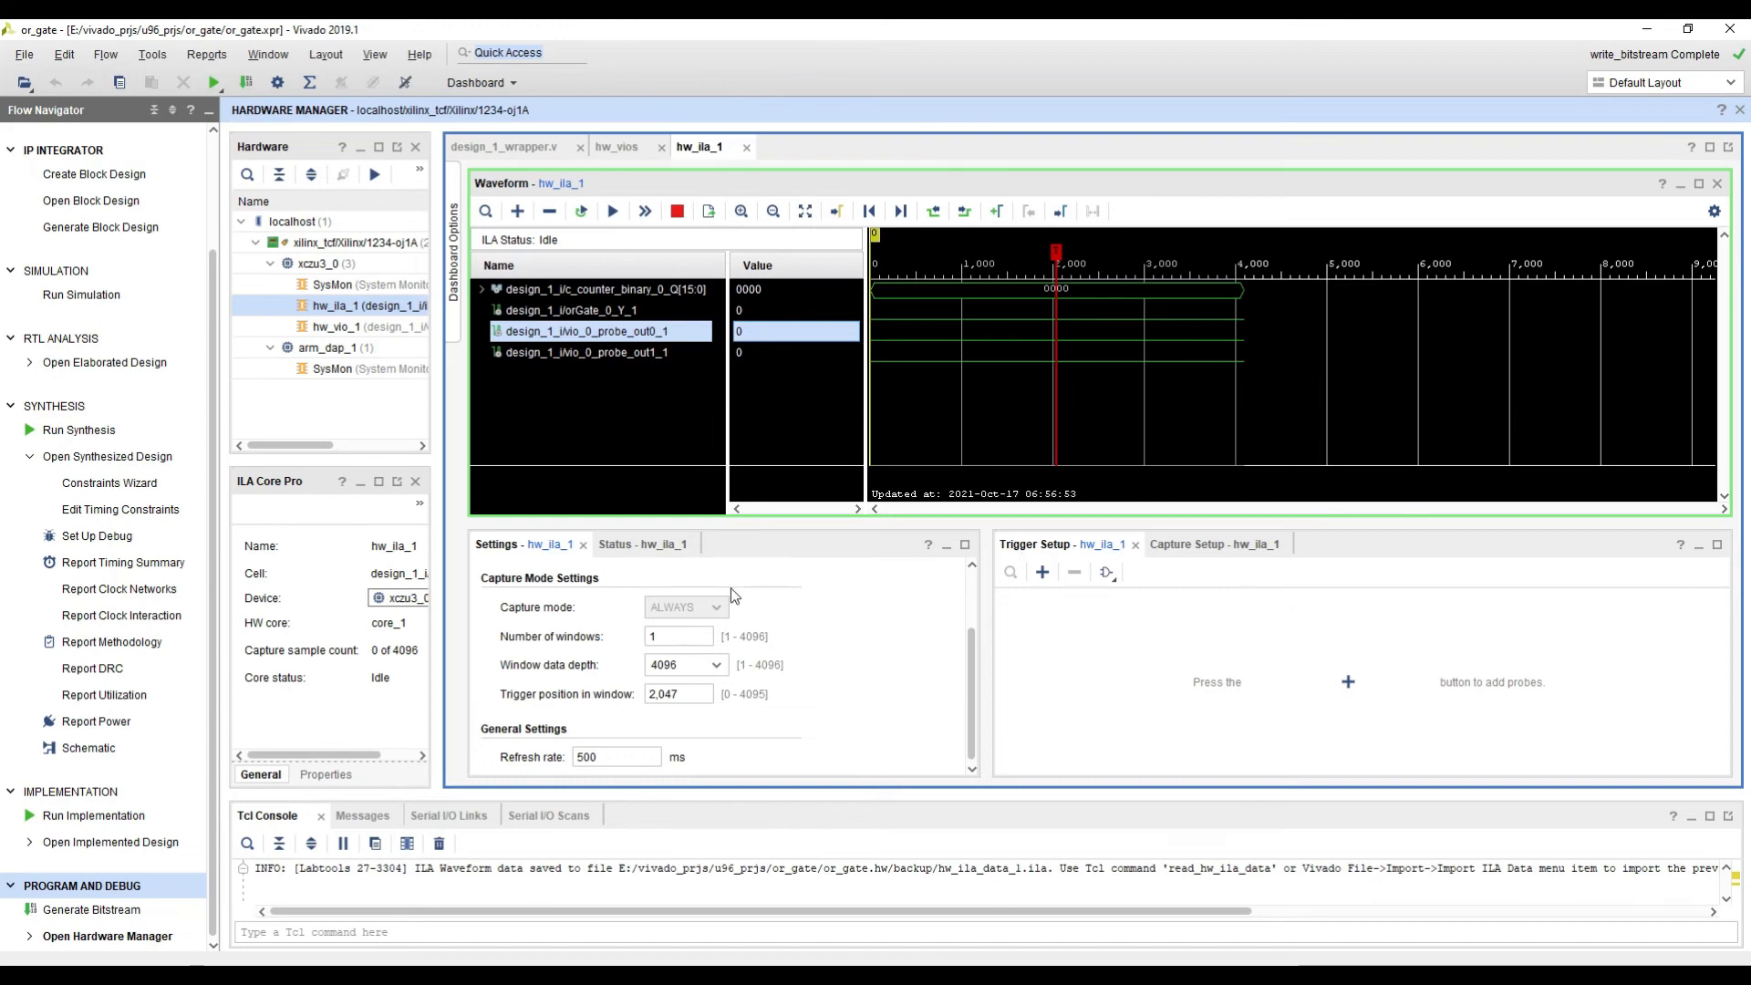
Step: Check the ILA core status, run another immediate trigger, and fit the captured waveform to the view
click(638, 545)
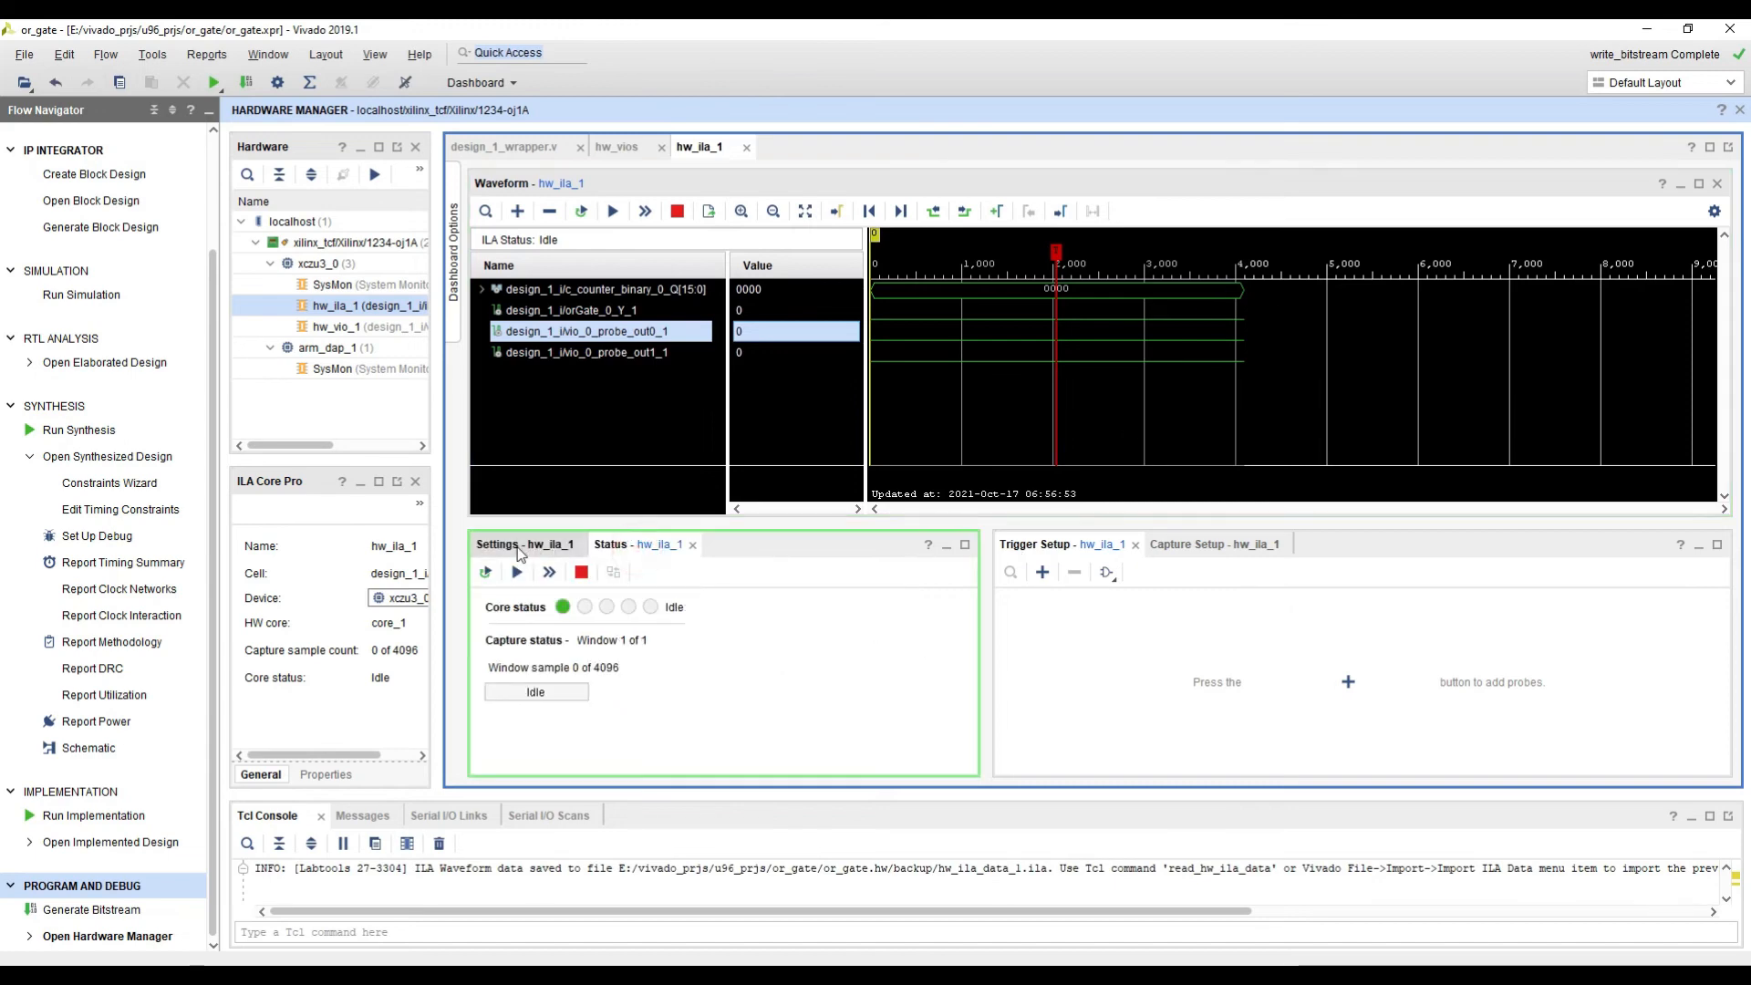
click(537, 550)
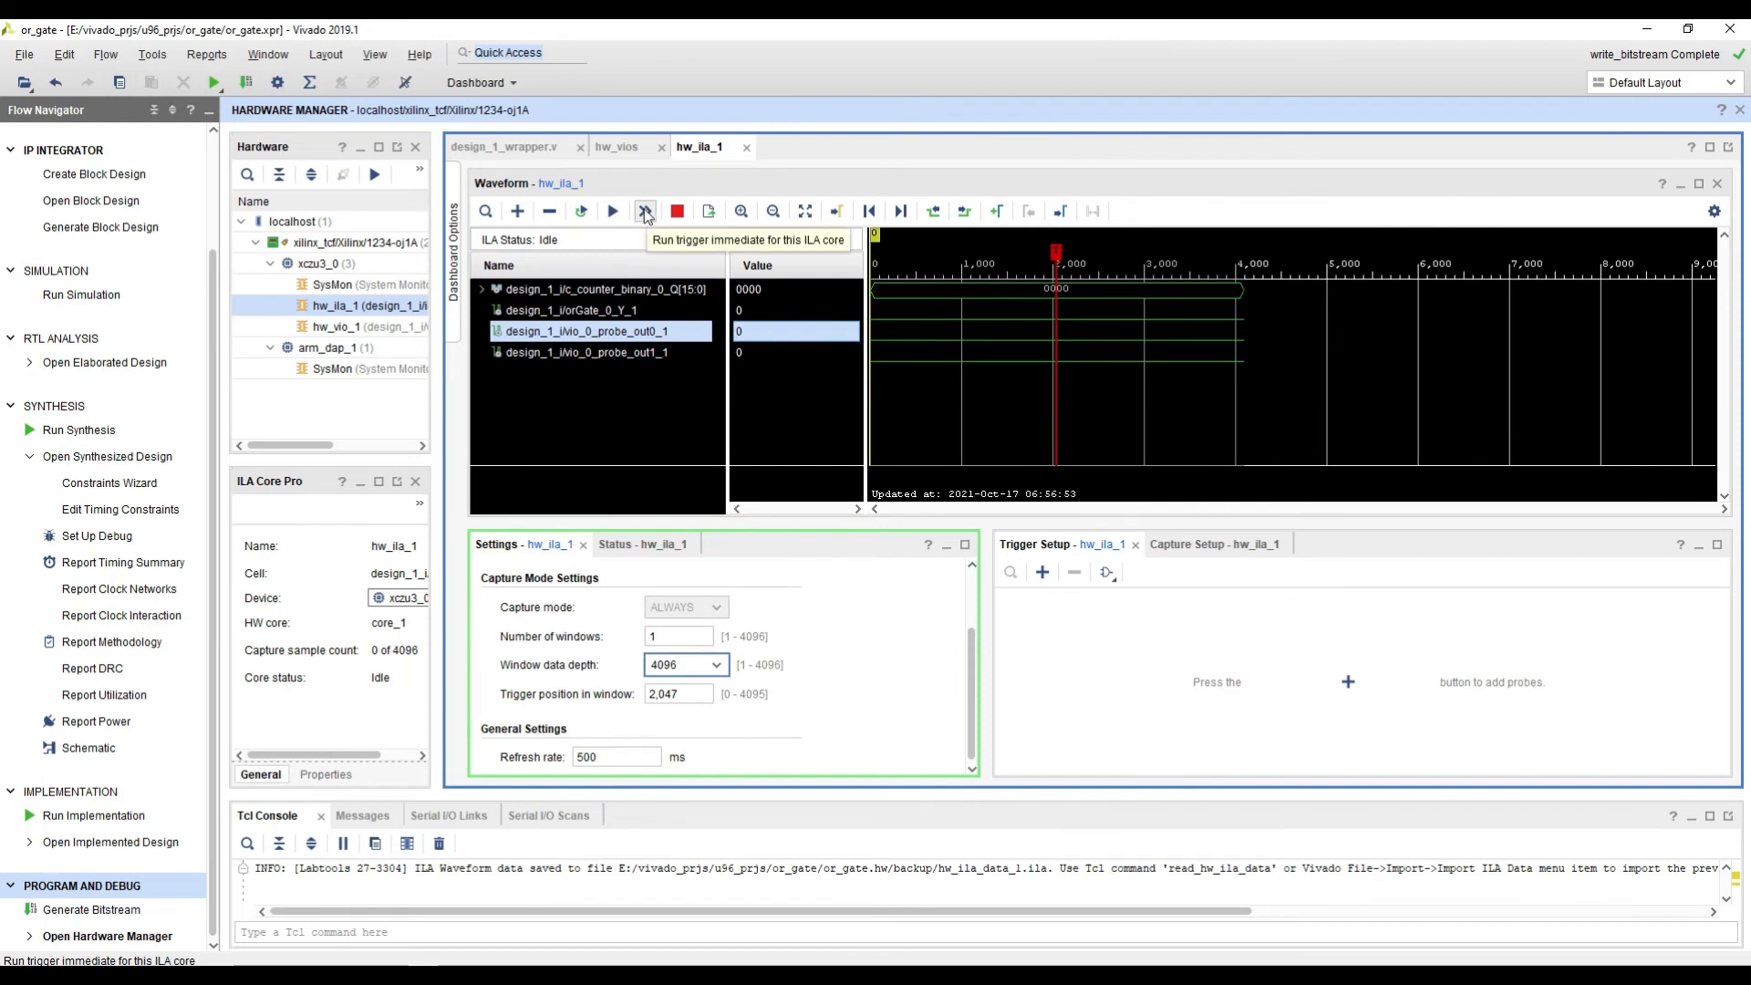
click(645, 212)
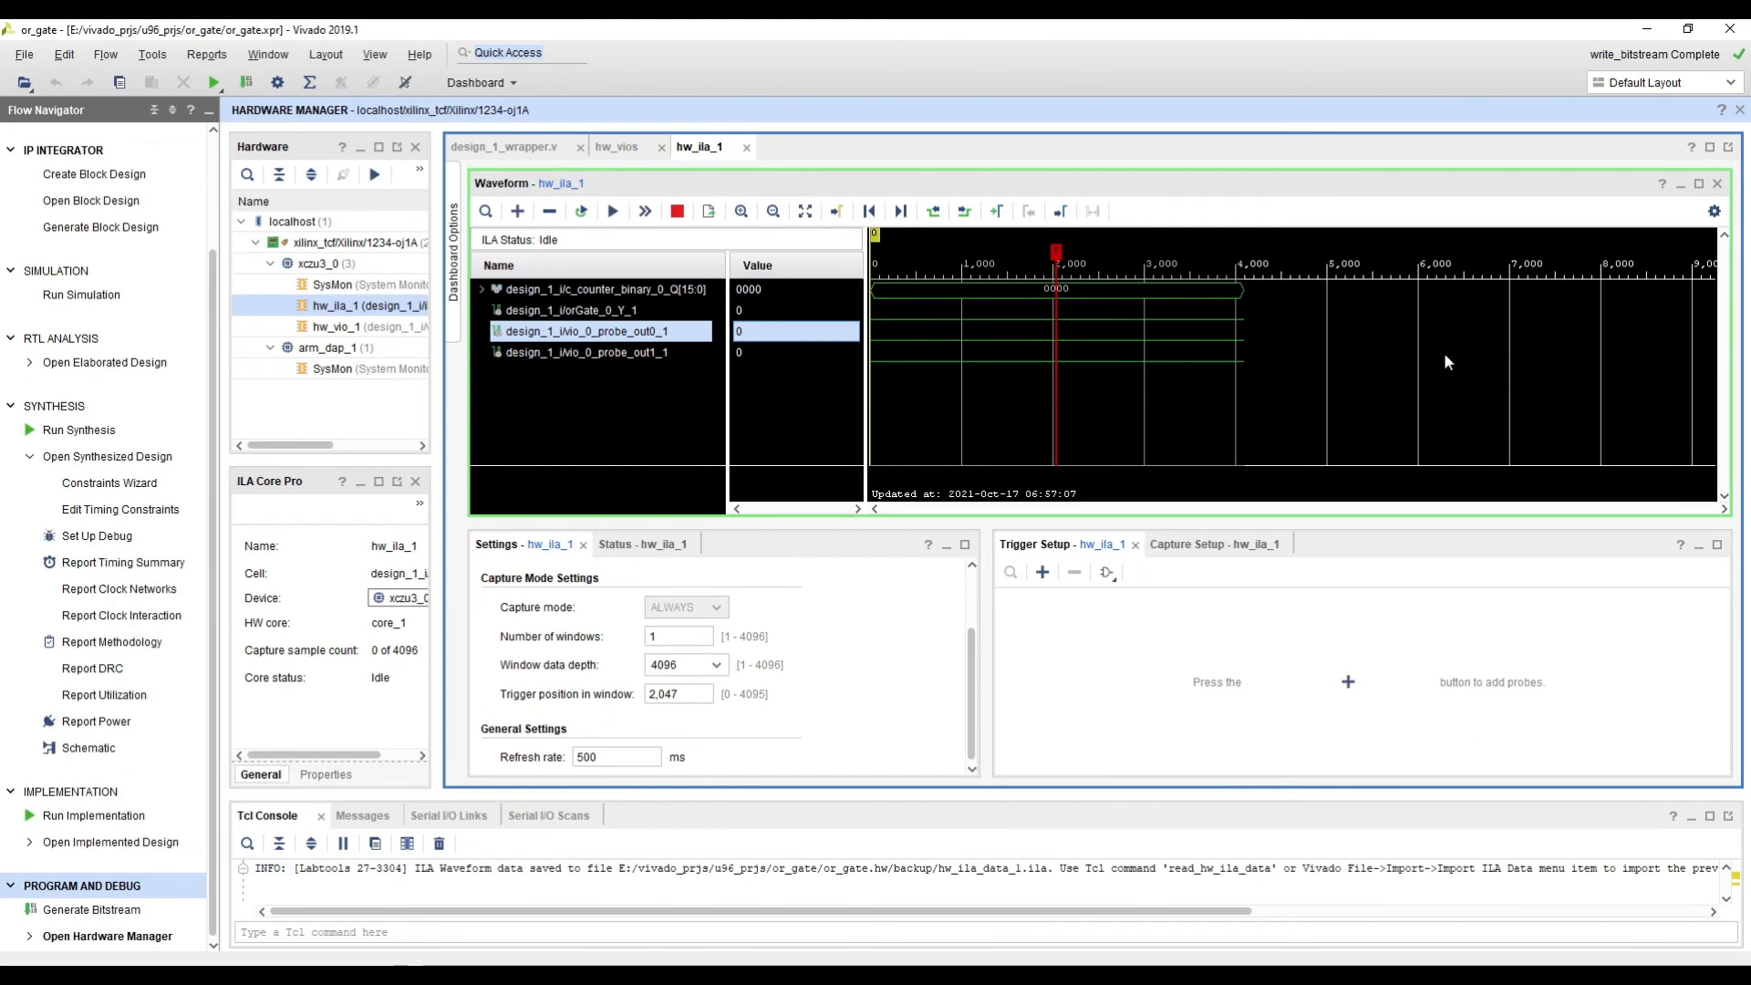
click(805, 211)
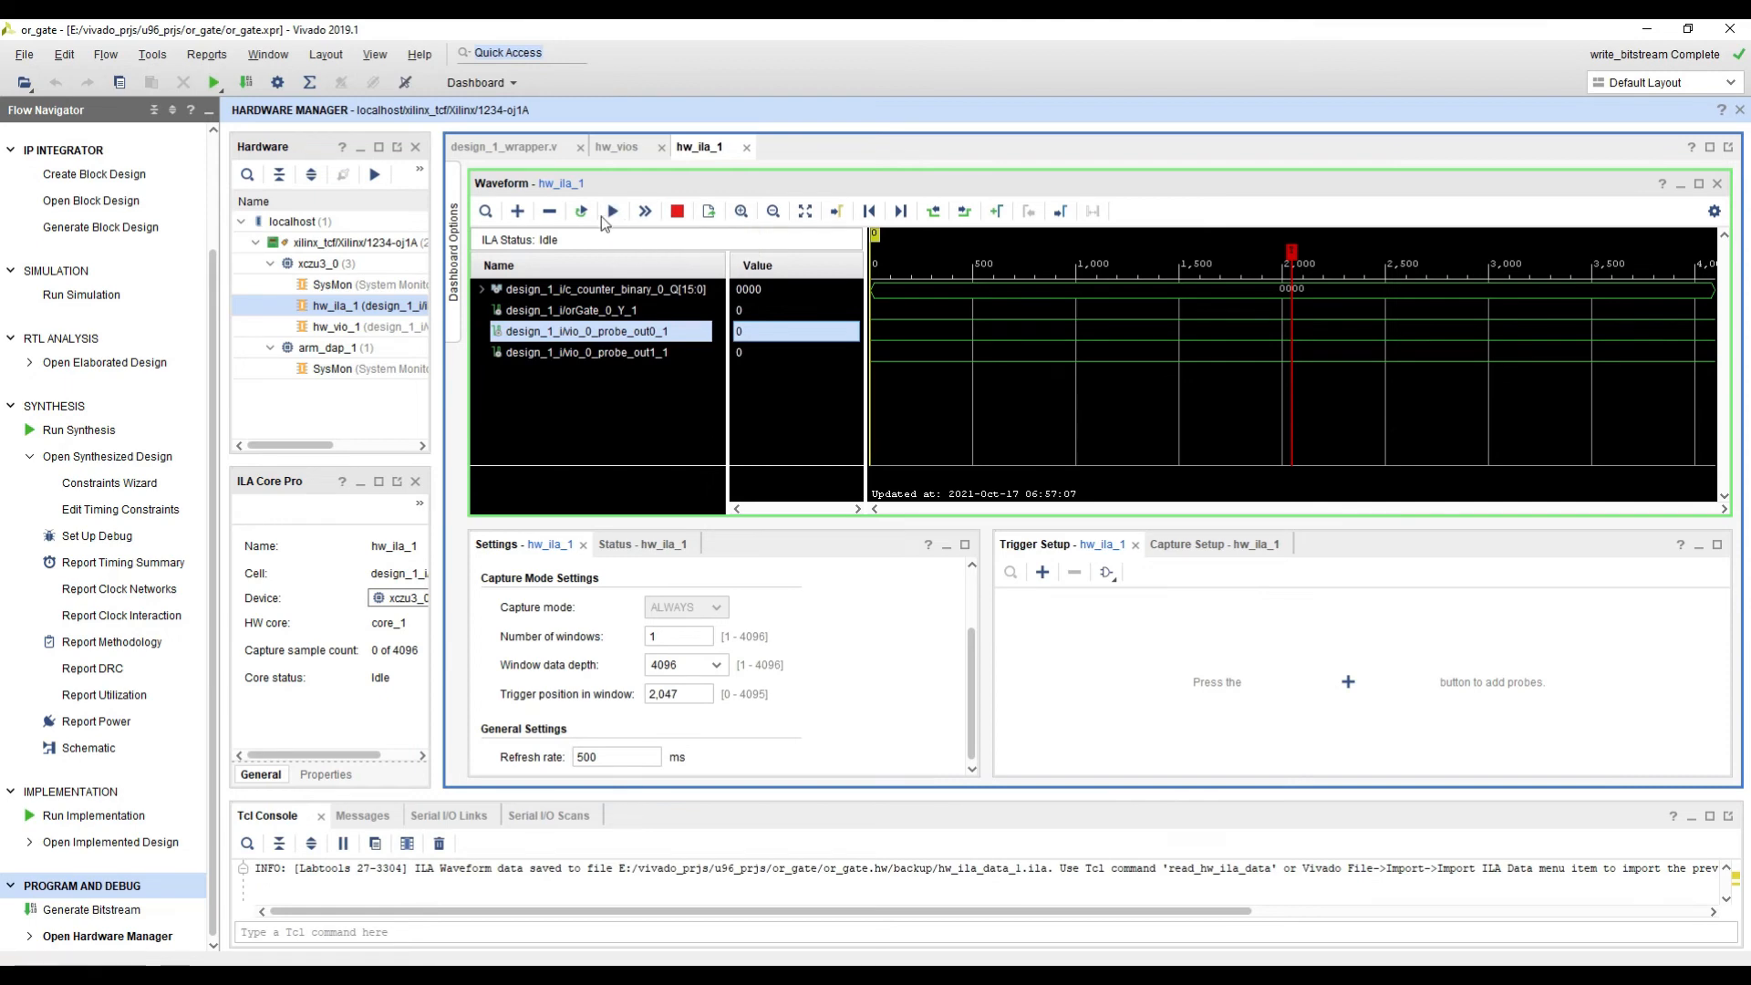
Step: Show the hw_ila_1 core status and run the regular trigger twice with no trigger condition defined
click(638, 545)
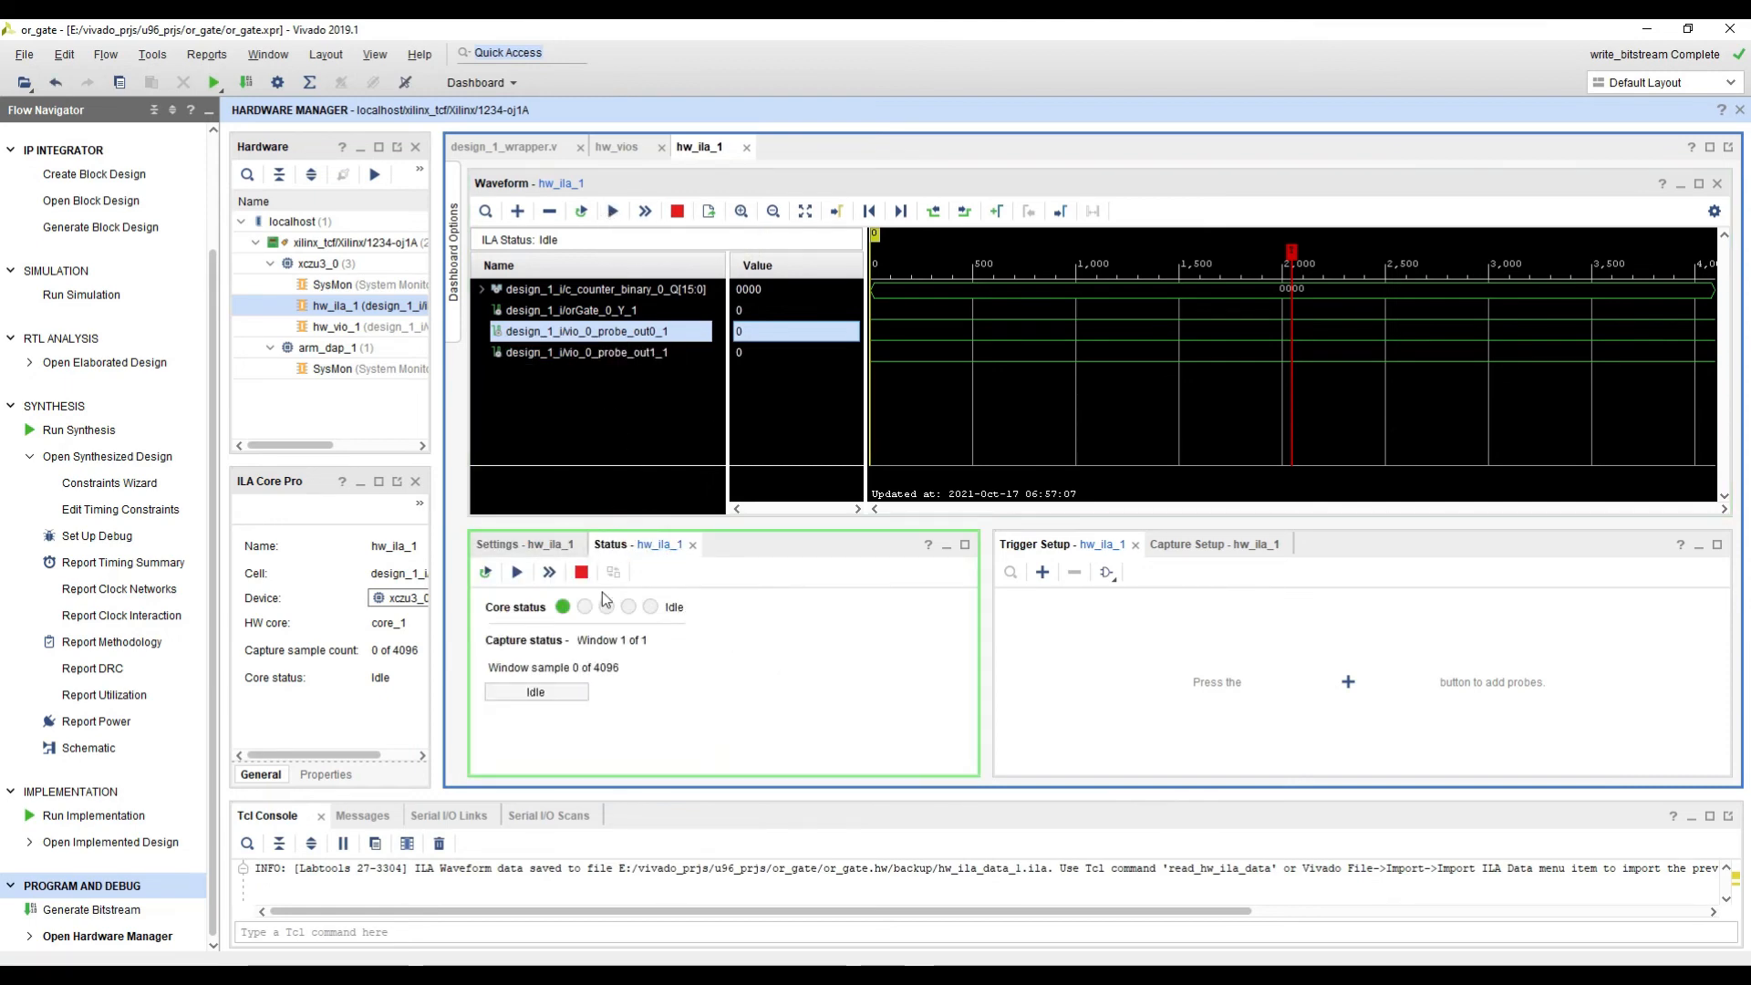
click(612, 212)
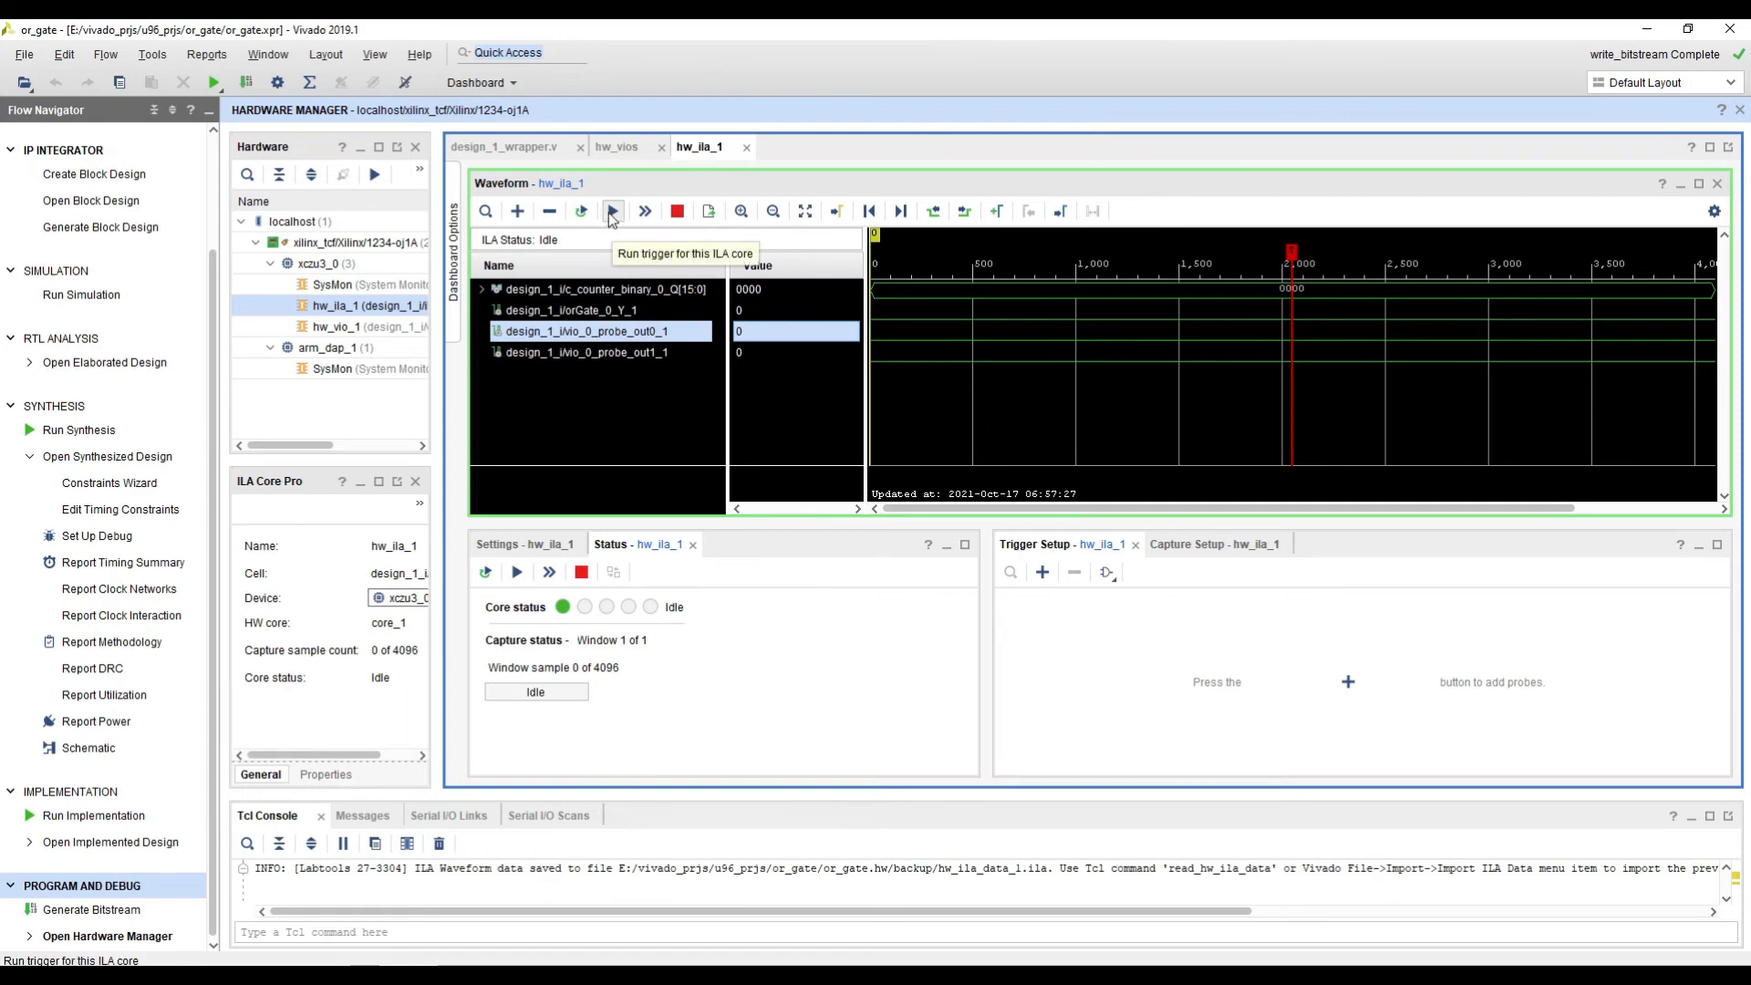
click(611, 213)
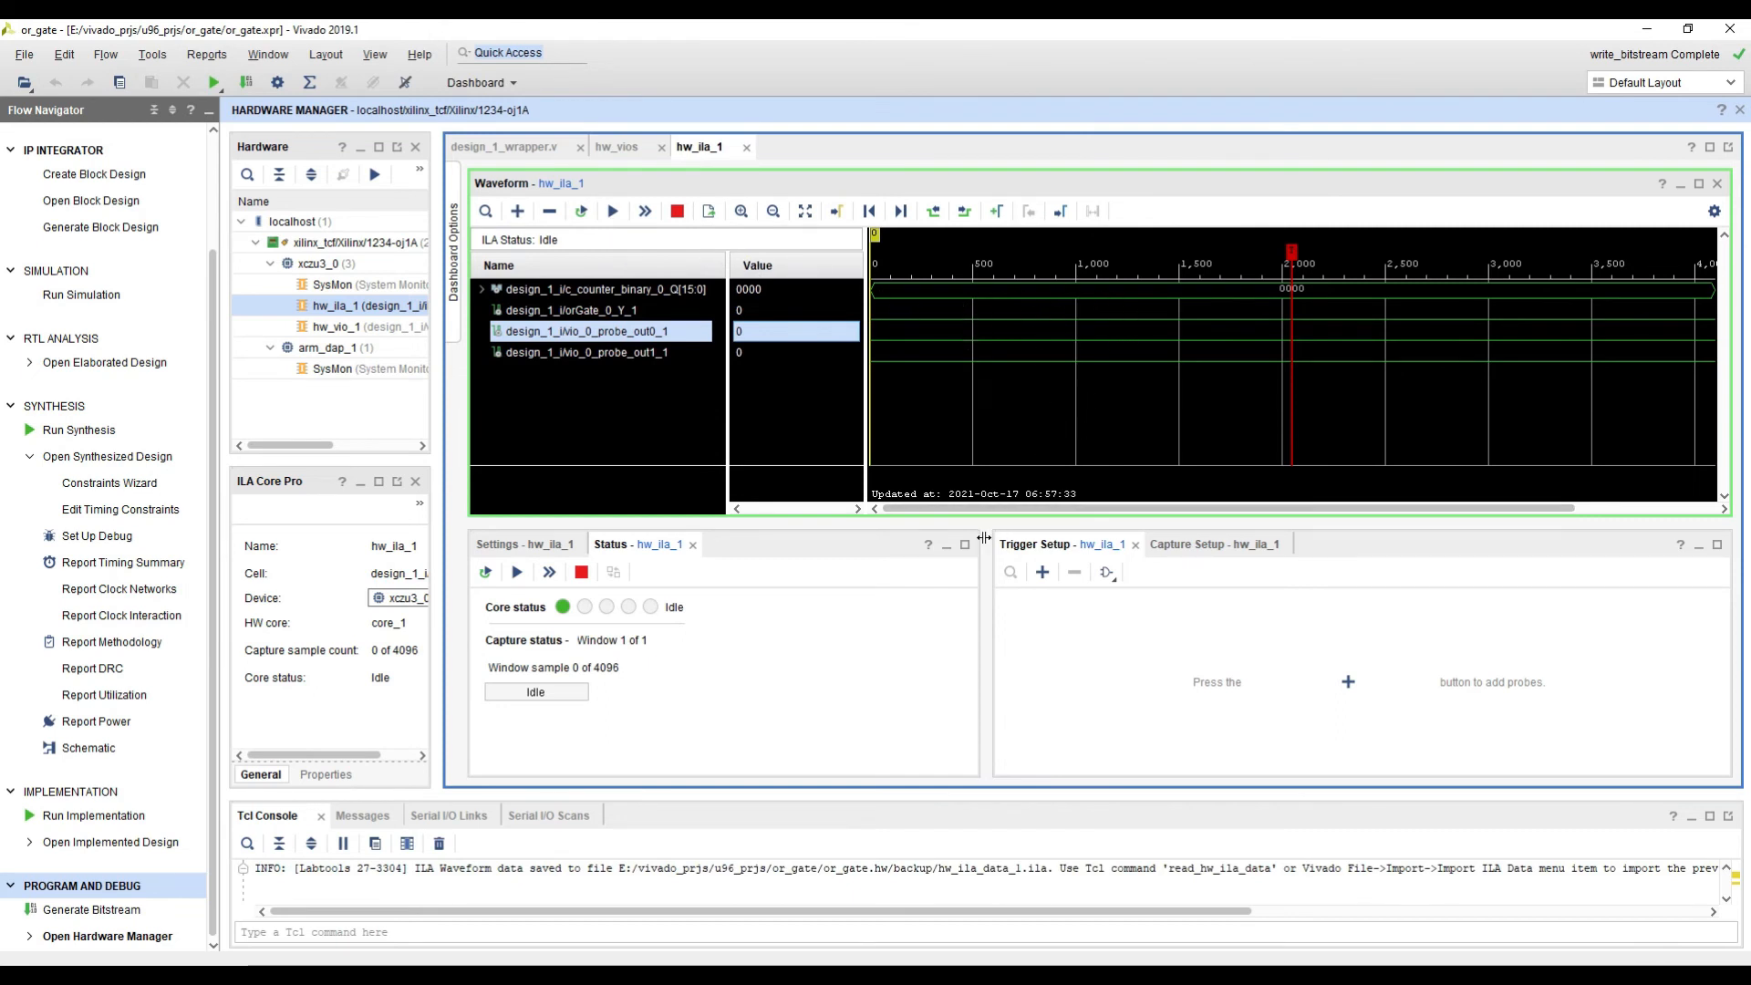
Step: Add the design_1_i/orGate_0_Y_1 probe to the hw_ila_1 trigger setup and widen the Trigger Setup pane
drag(986, 544, 966, 545)
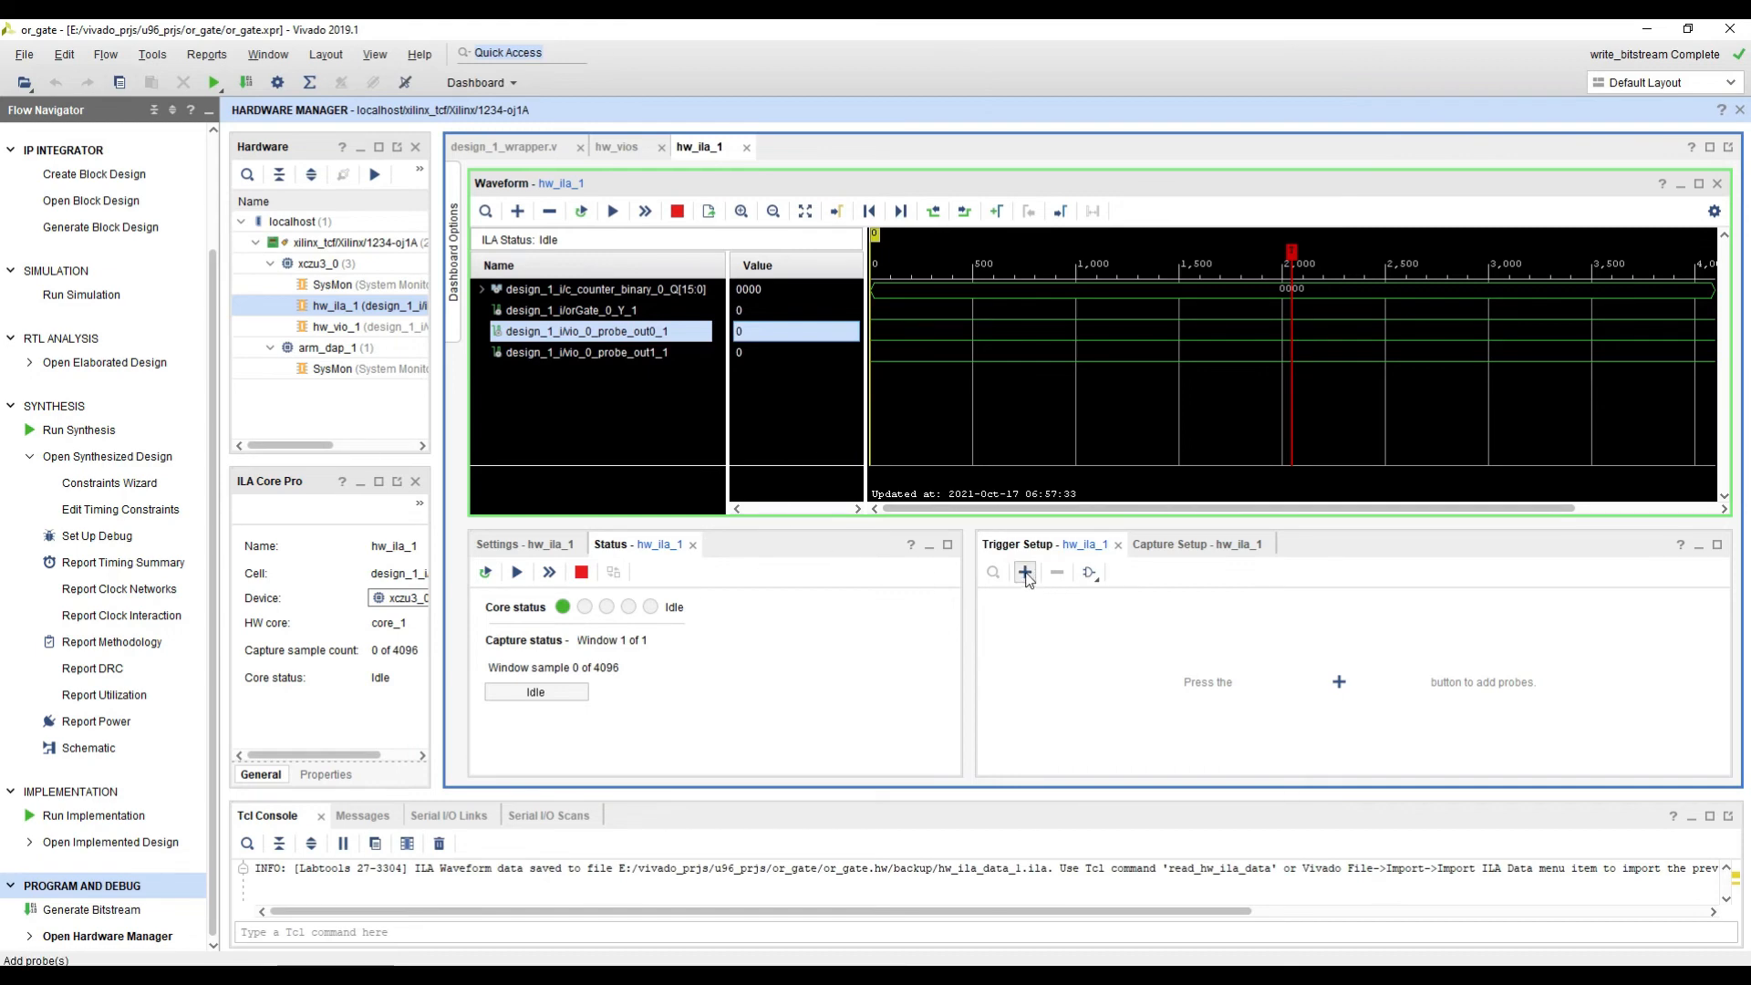
click(1025, 573)
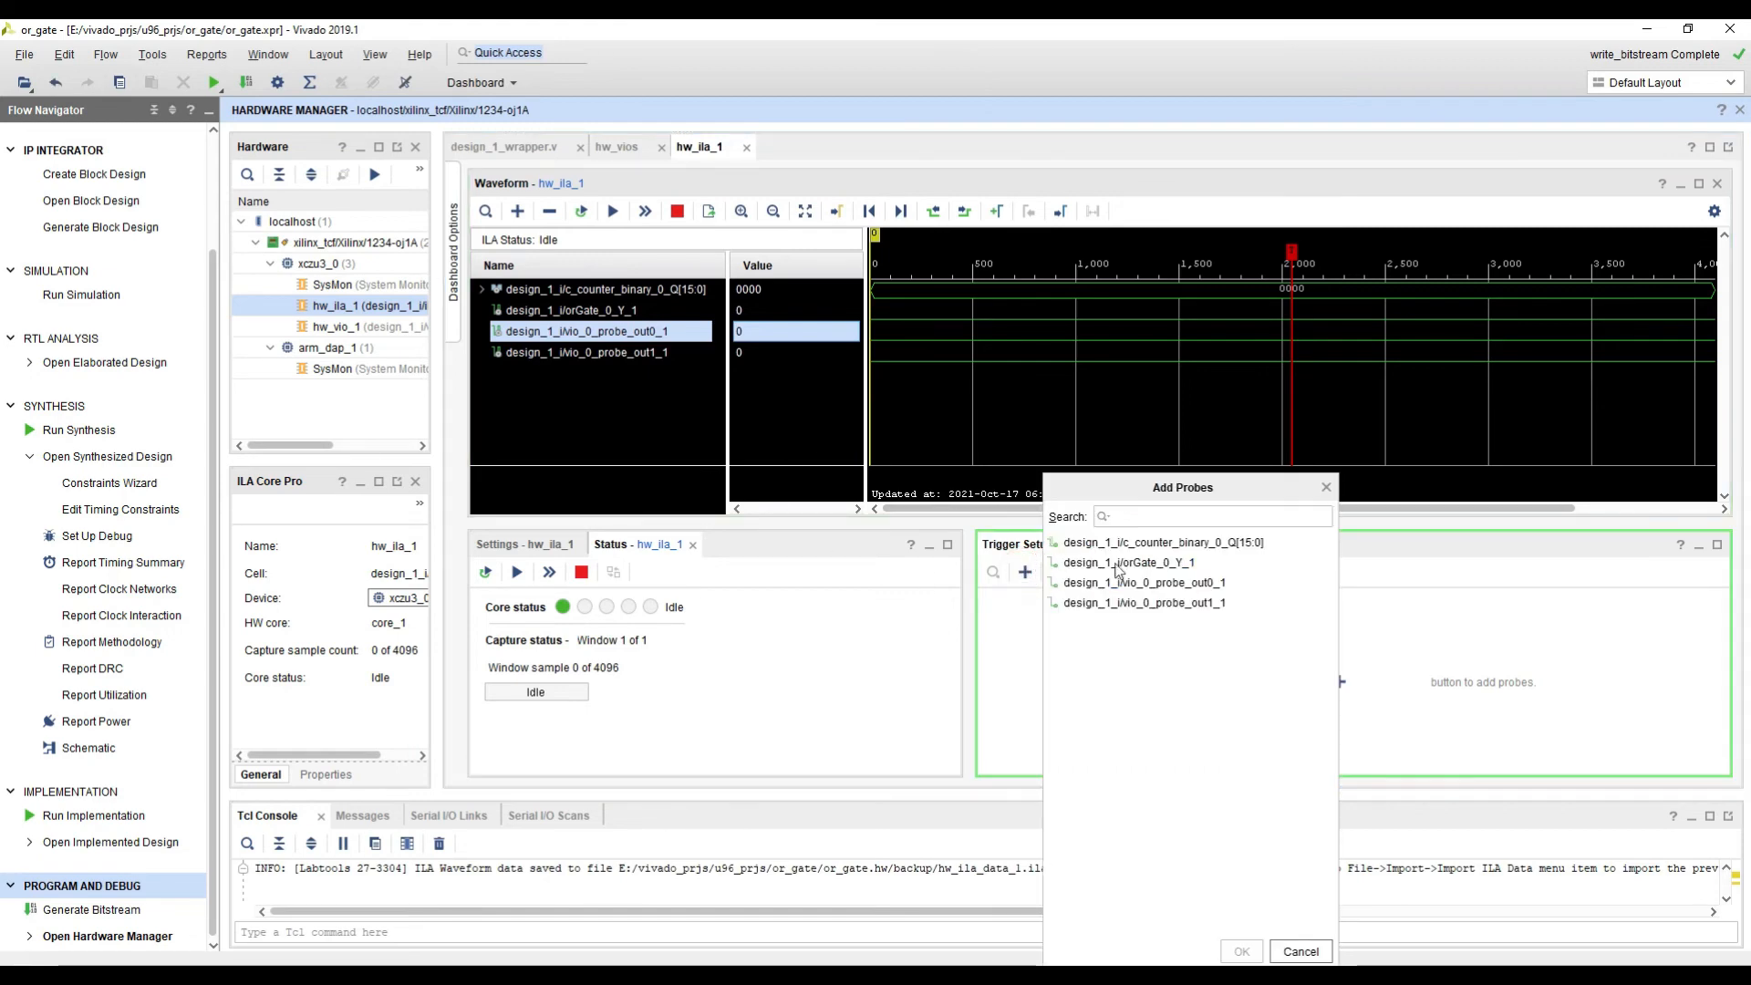
click(1175, 564)
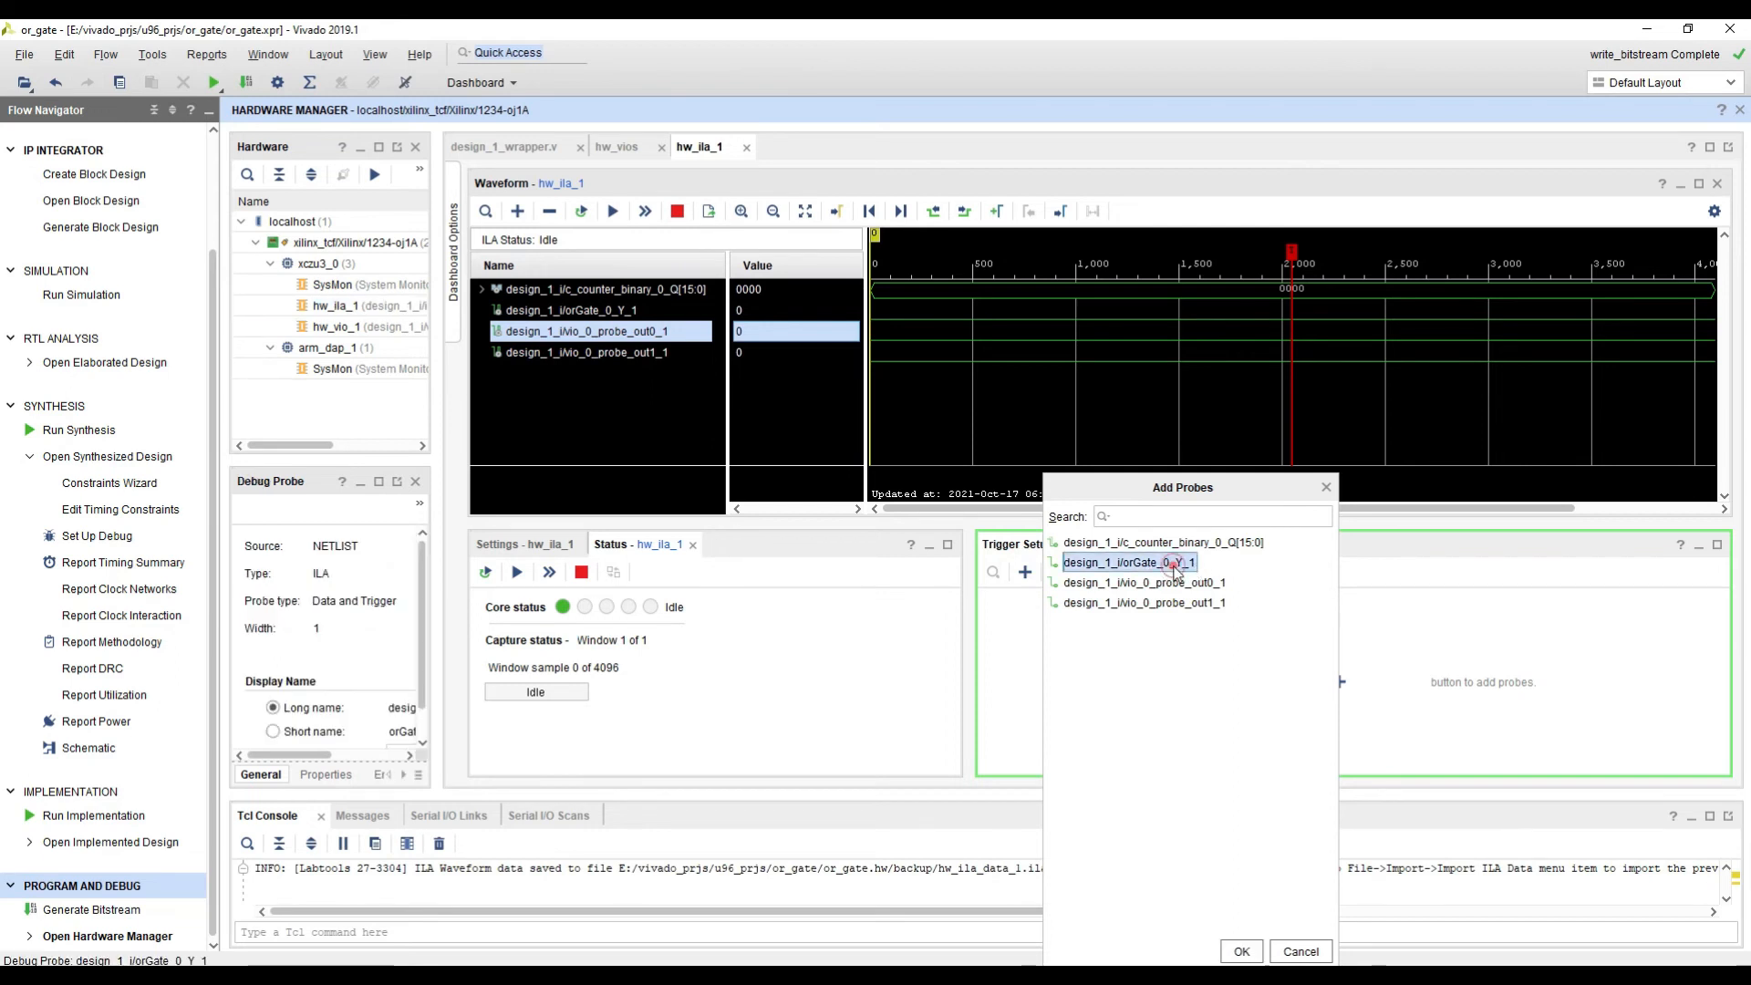
double_click(1164, 563)
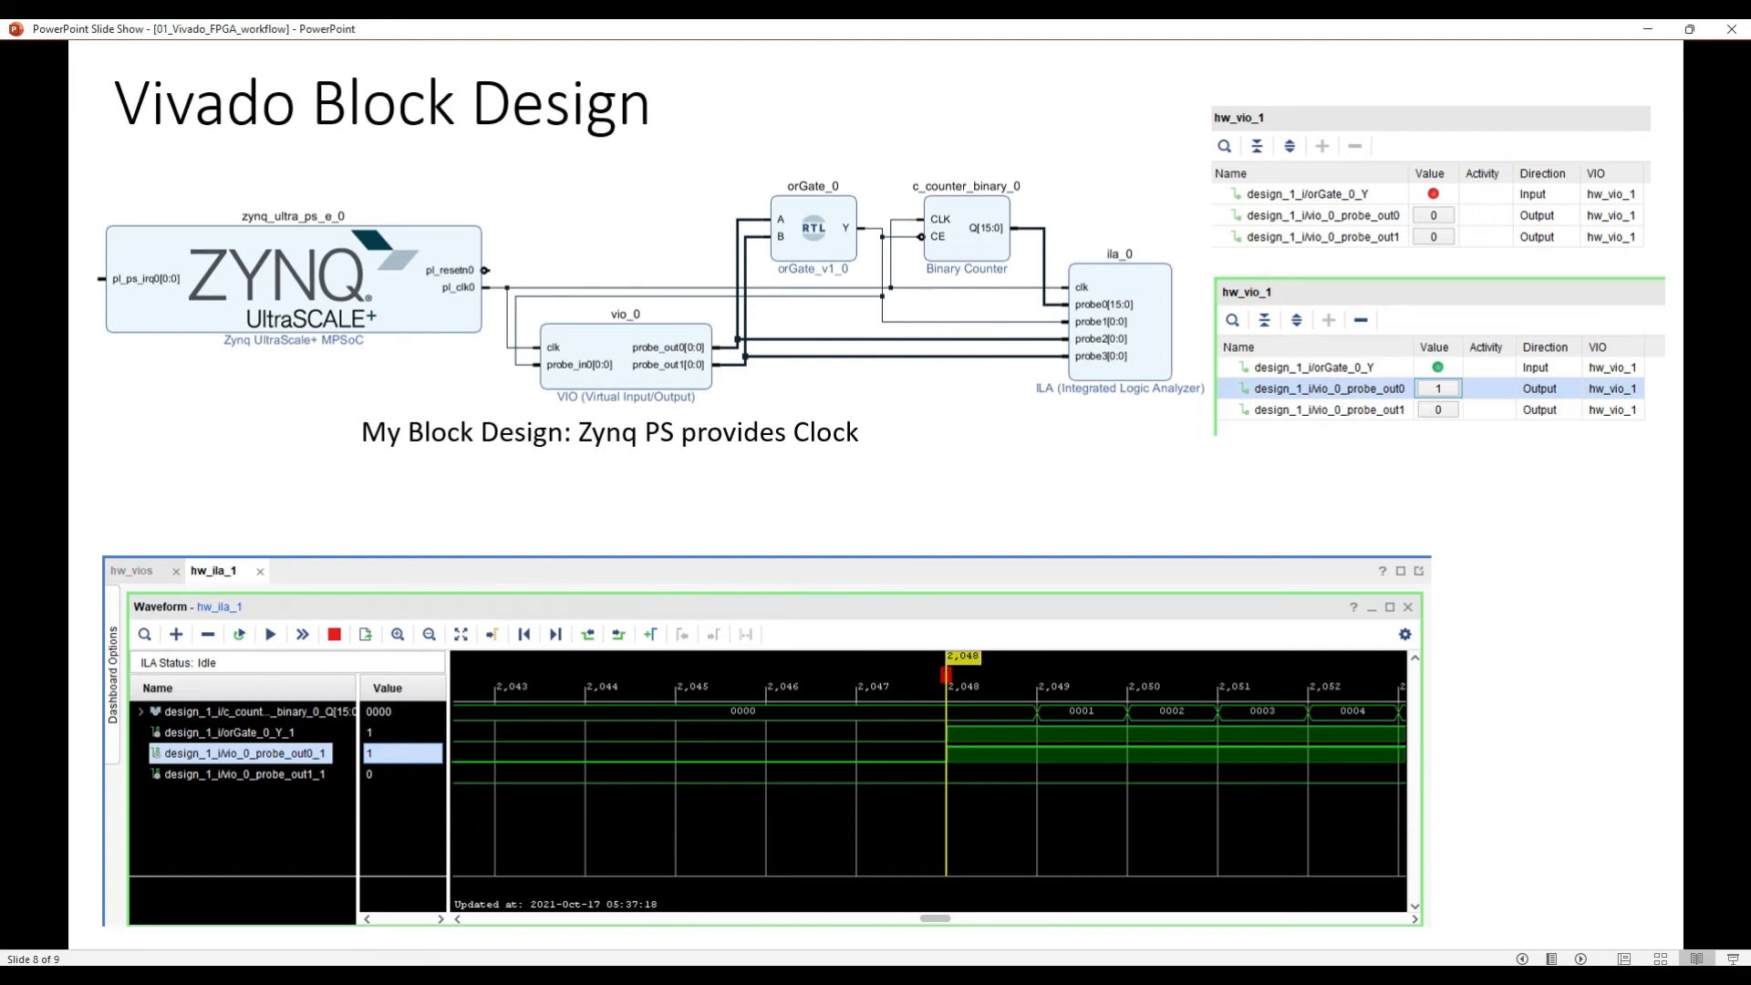
click(1647, 29)
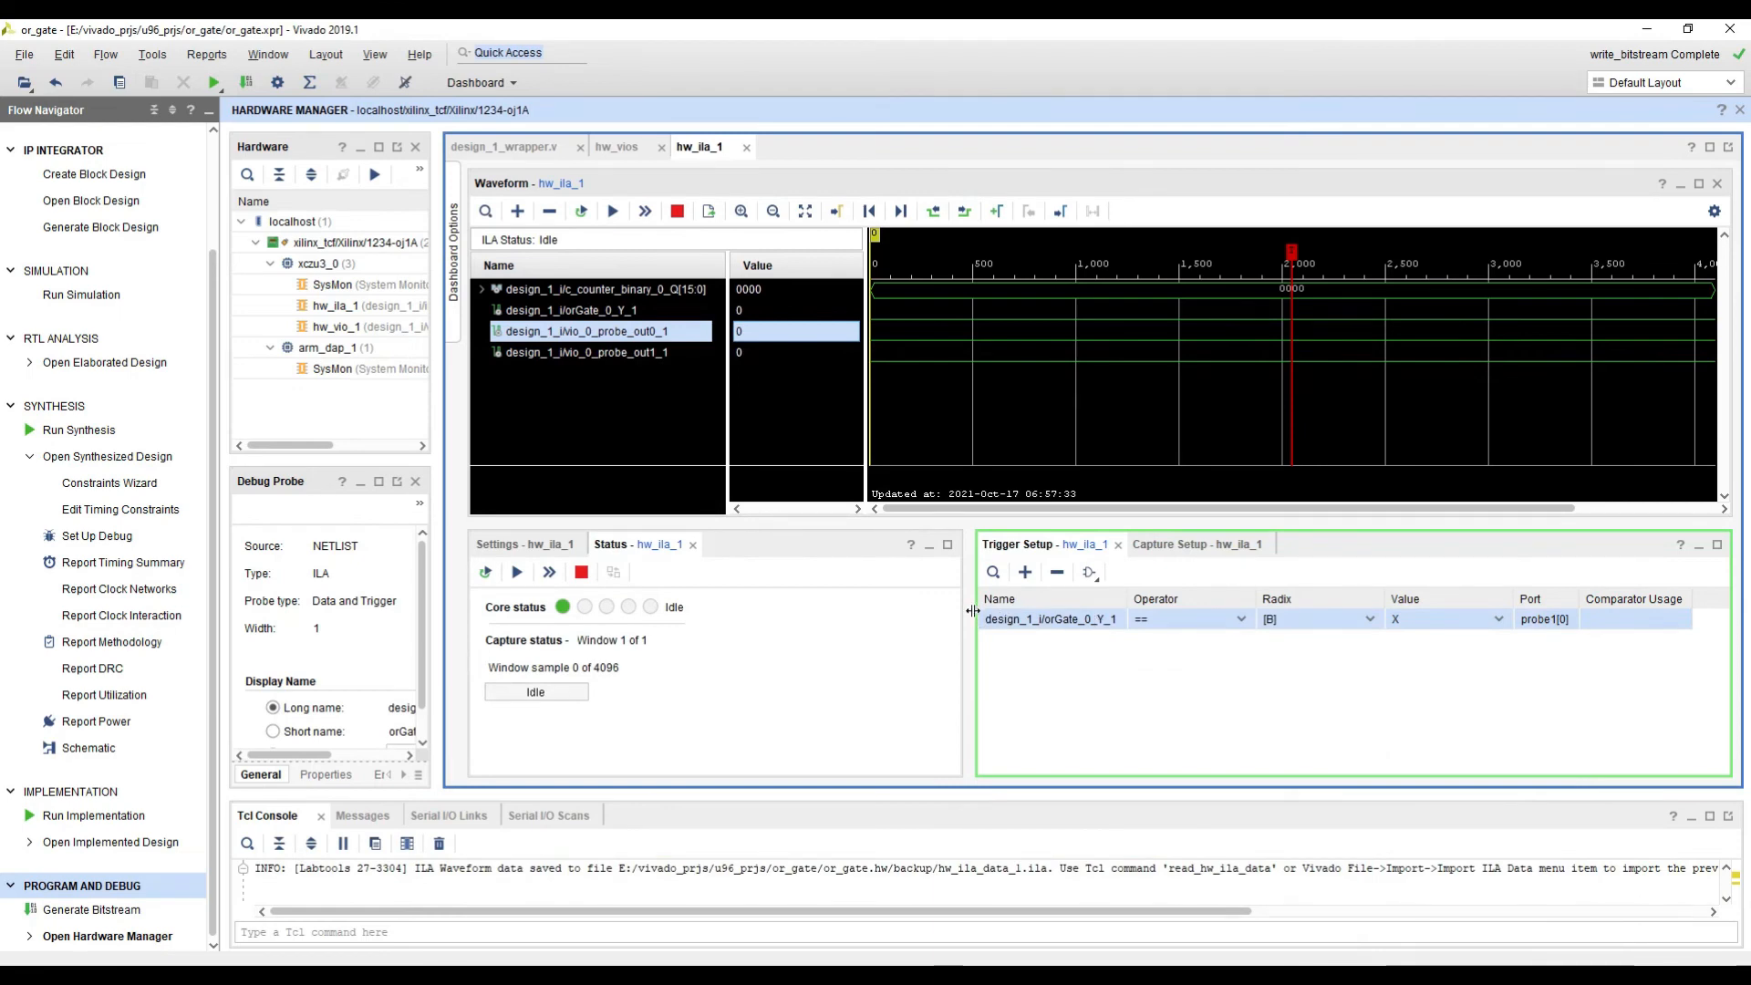
drag(969, 611, 893, 611)
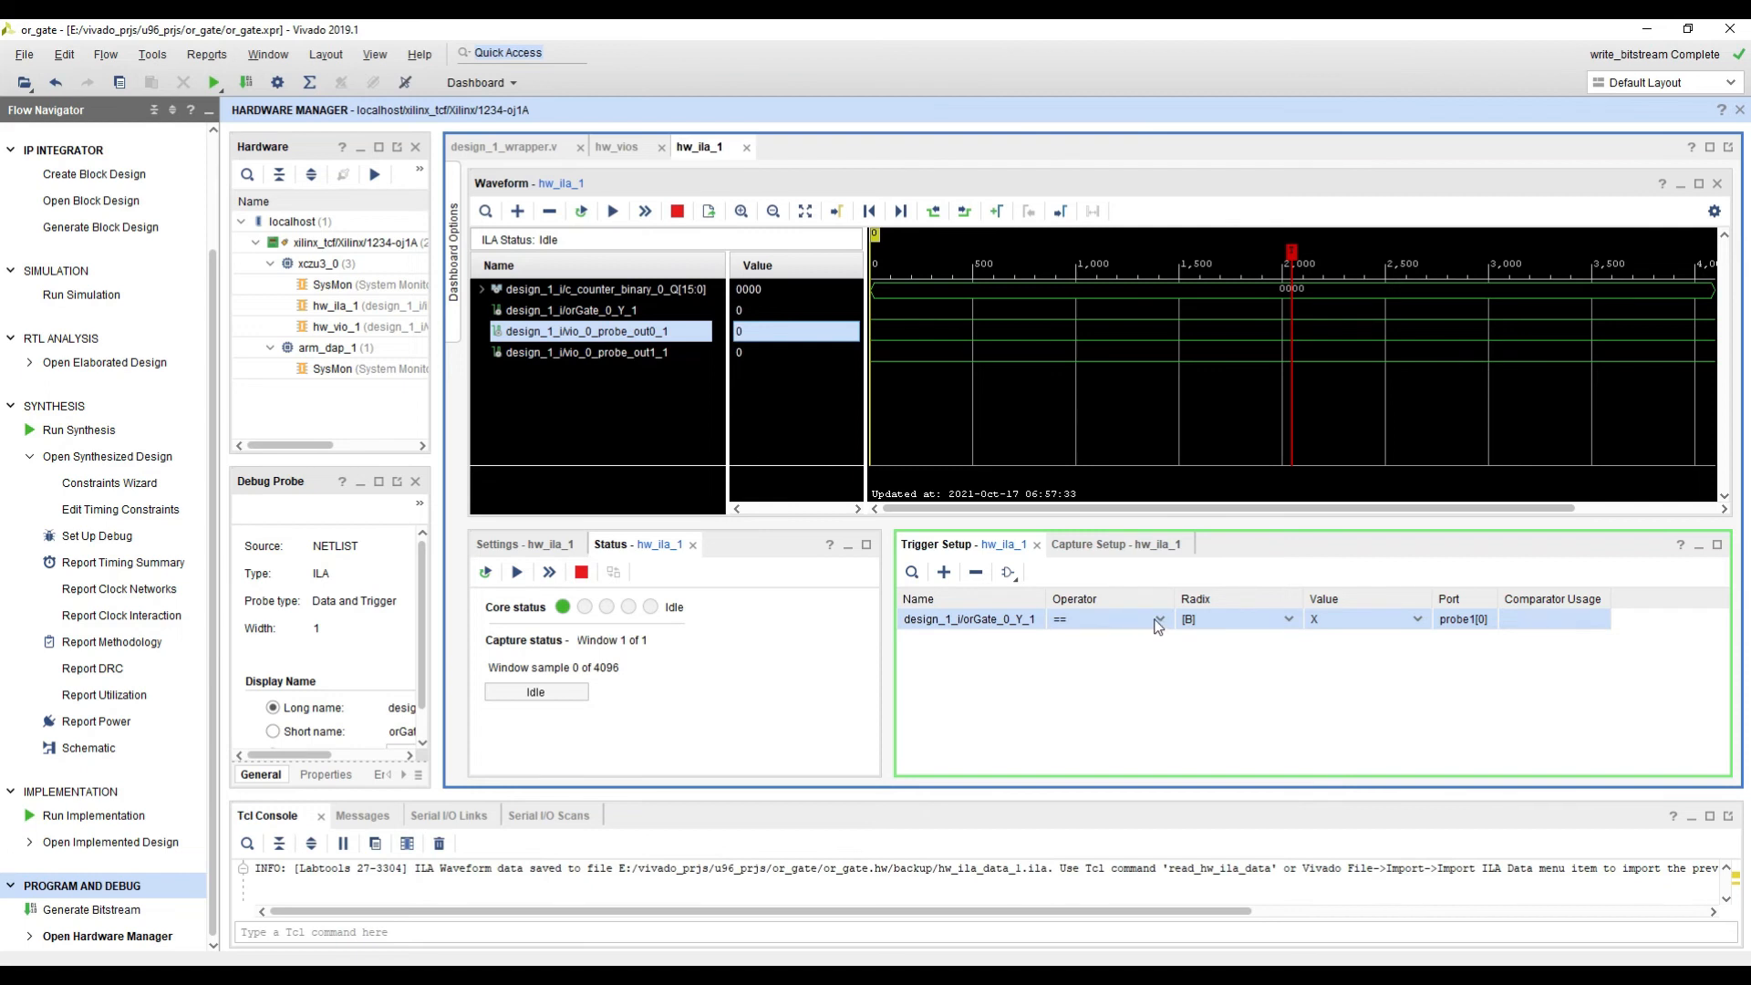
Step: Set the trigger value of the design_1_i/orGate_0_Y_1 probe to R (0-to-1 transition)
click(1007, 627)
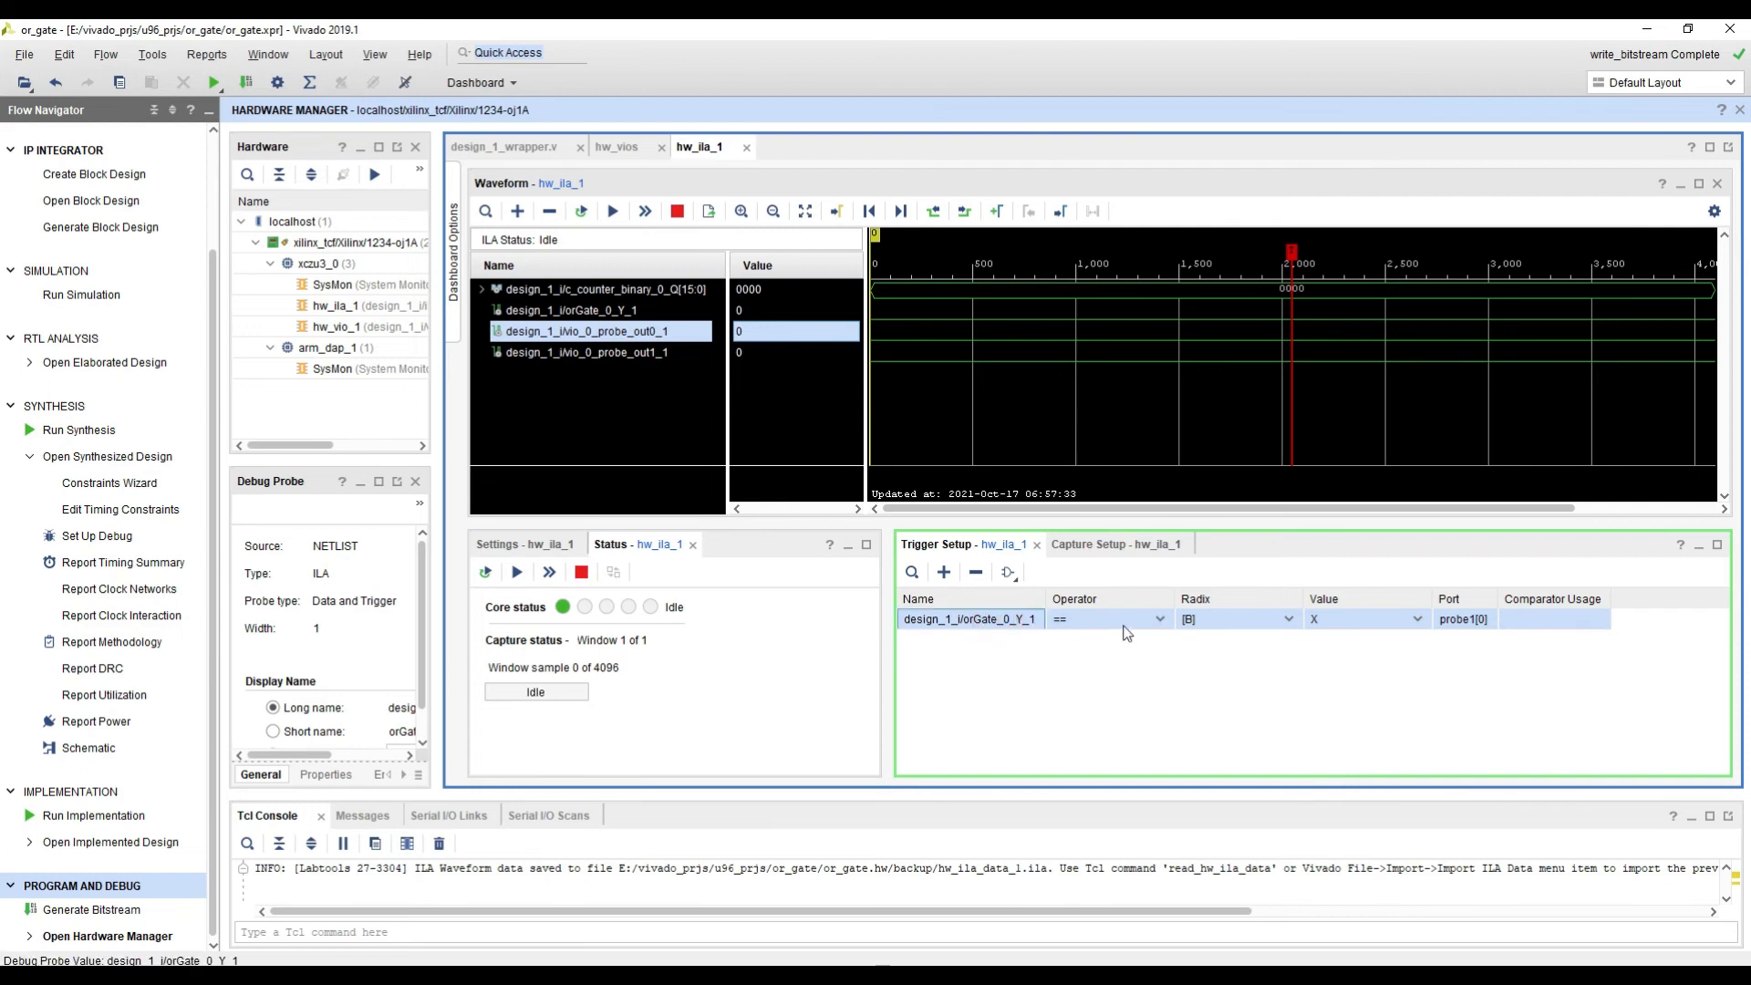
click(1257, 622)
click(1361, 617)
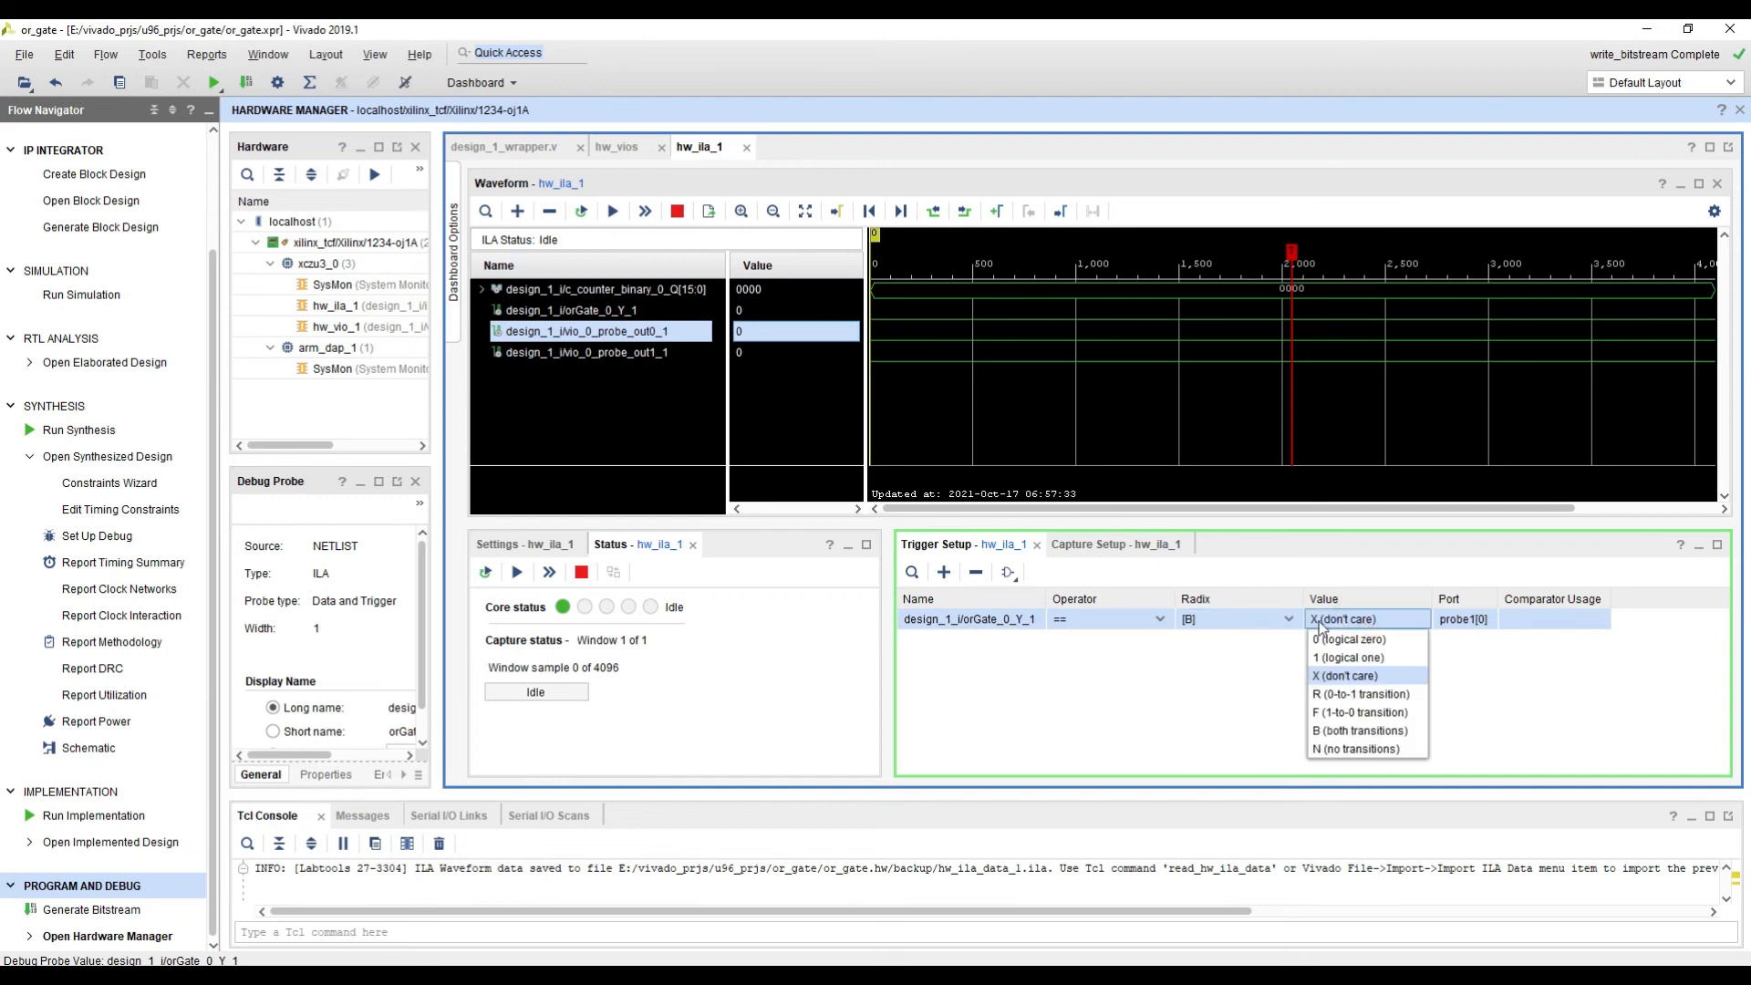
click(1331, 696)
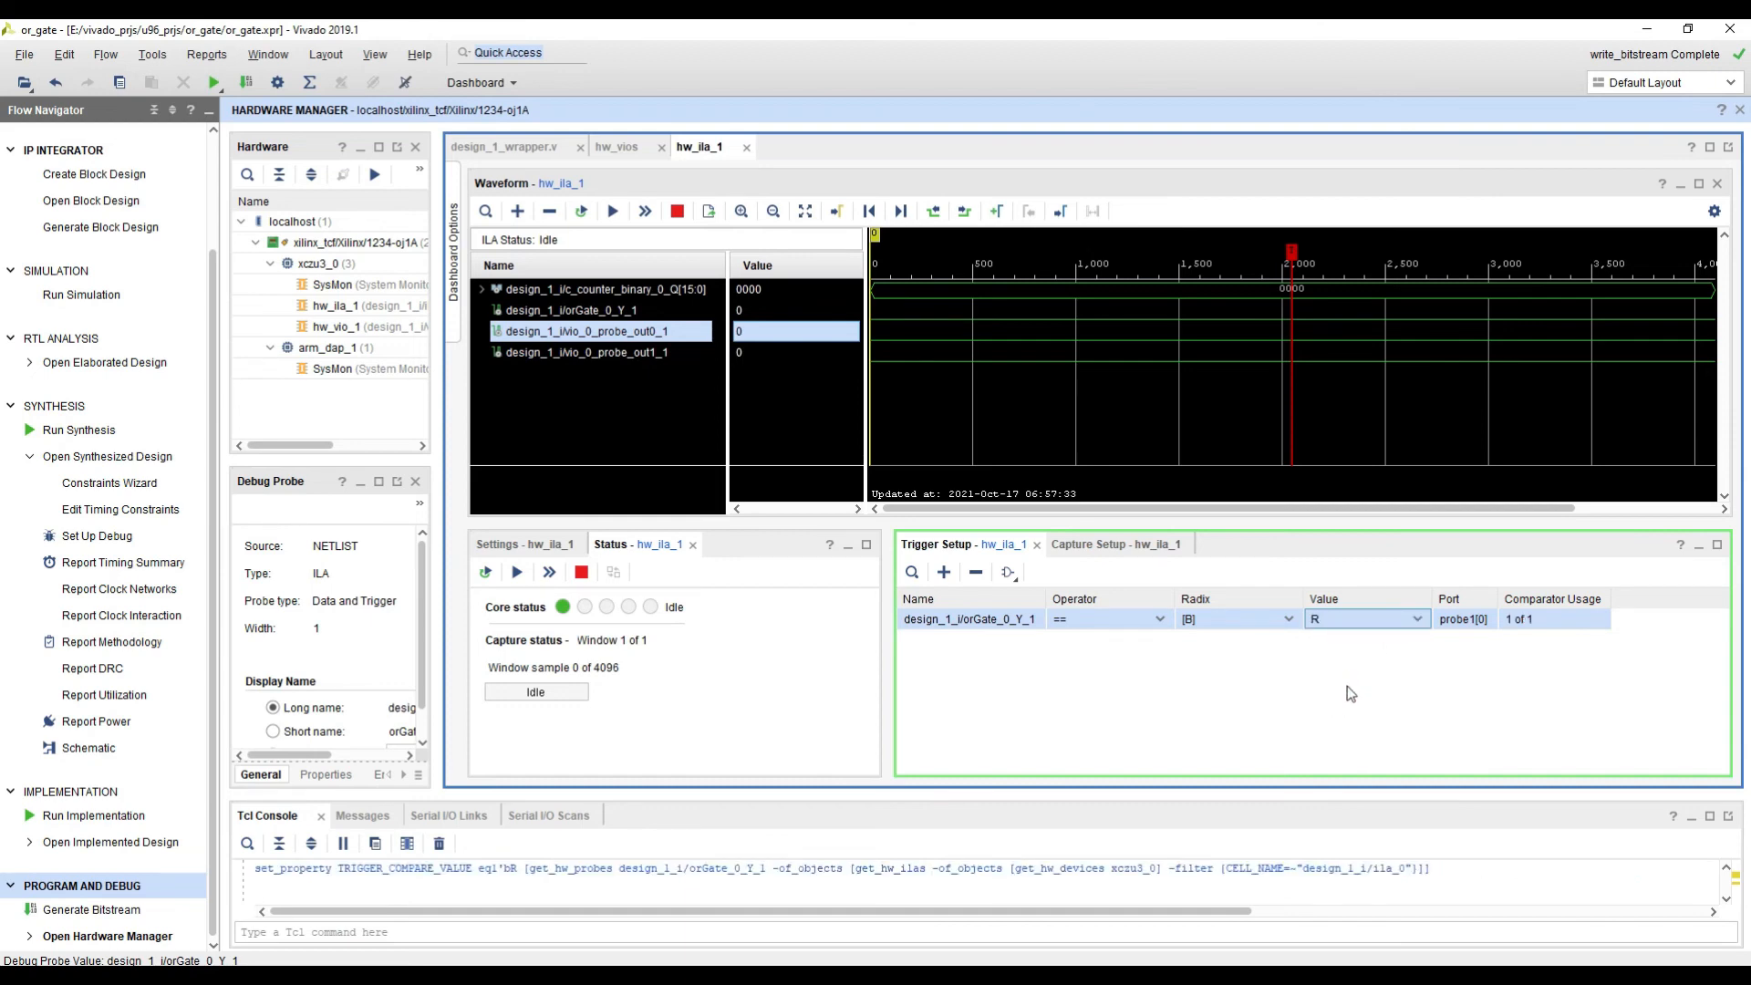
click(1417, 620)
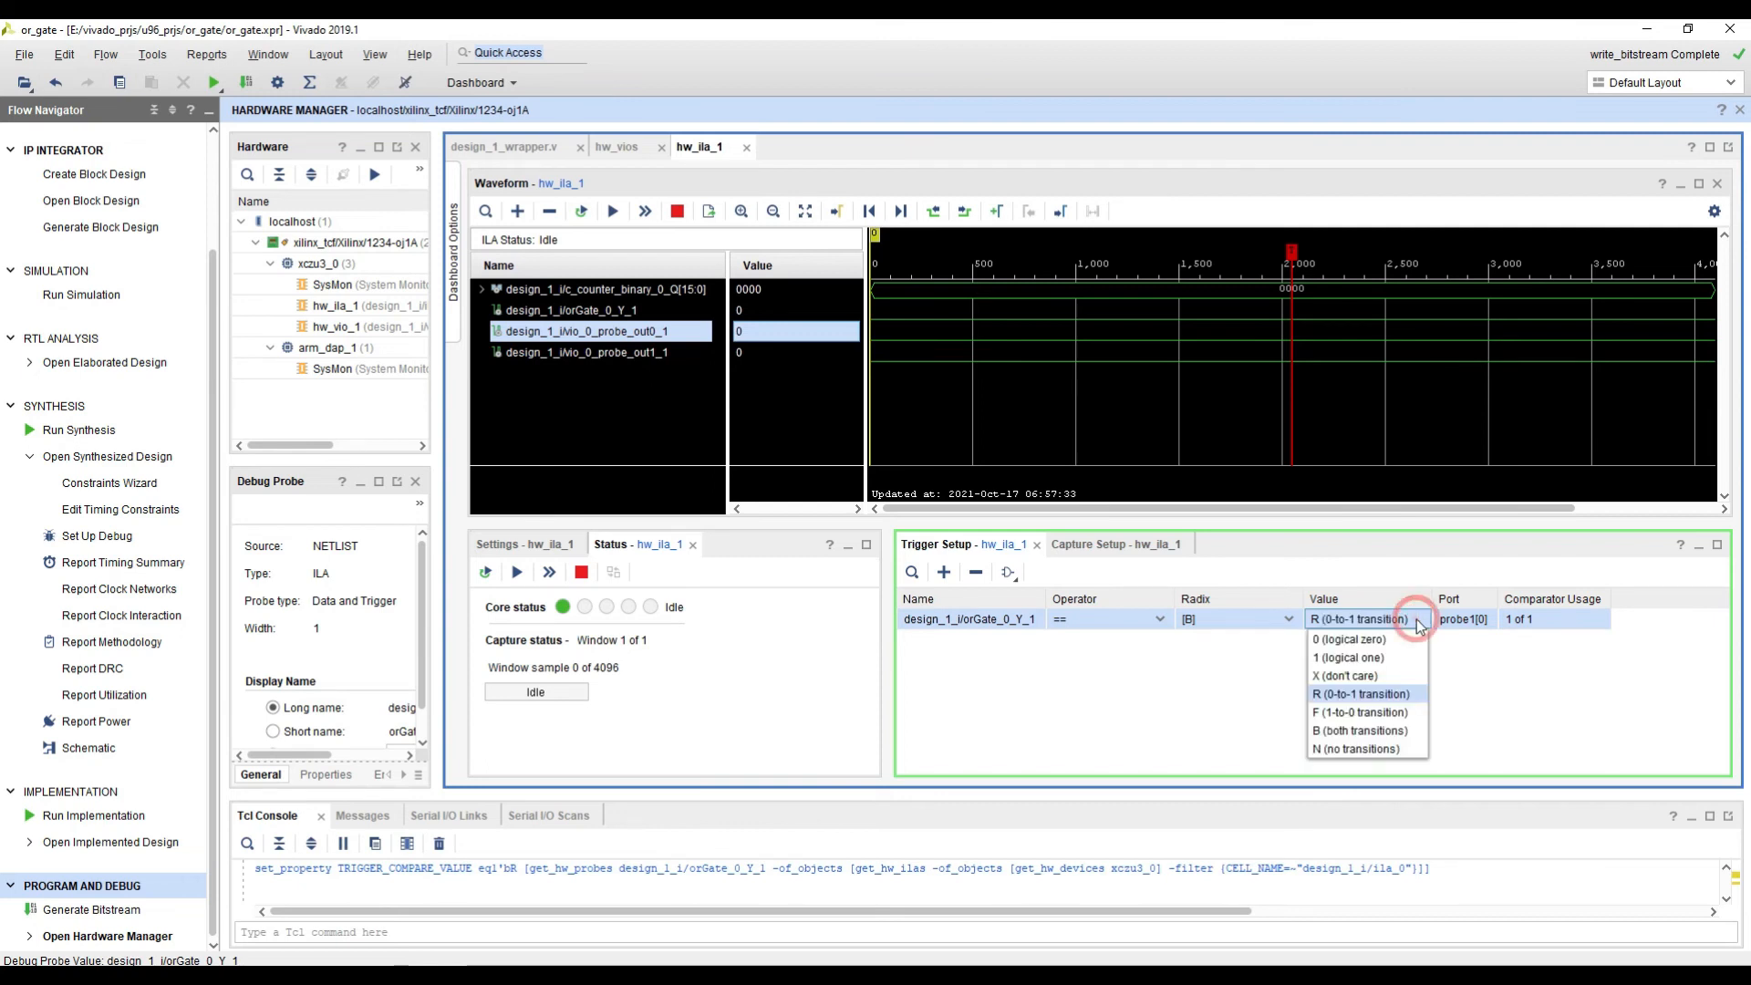
click(1350, 697)
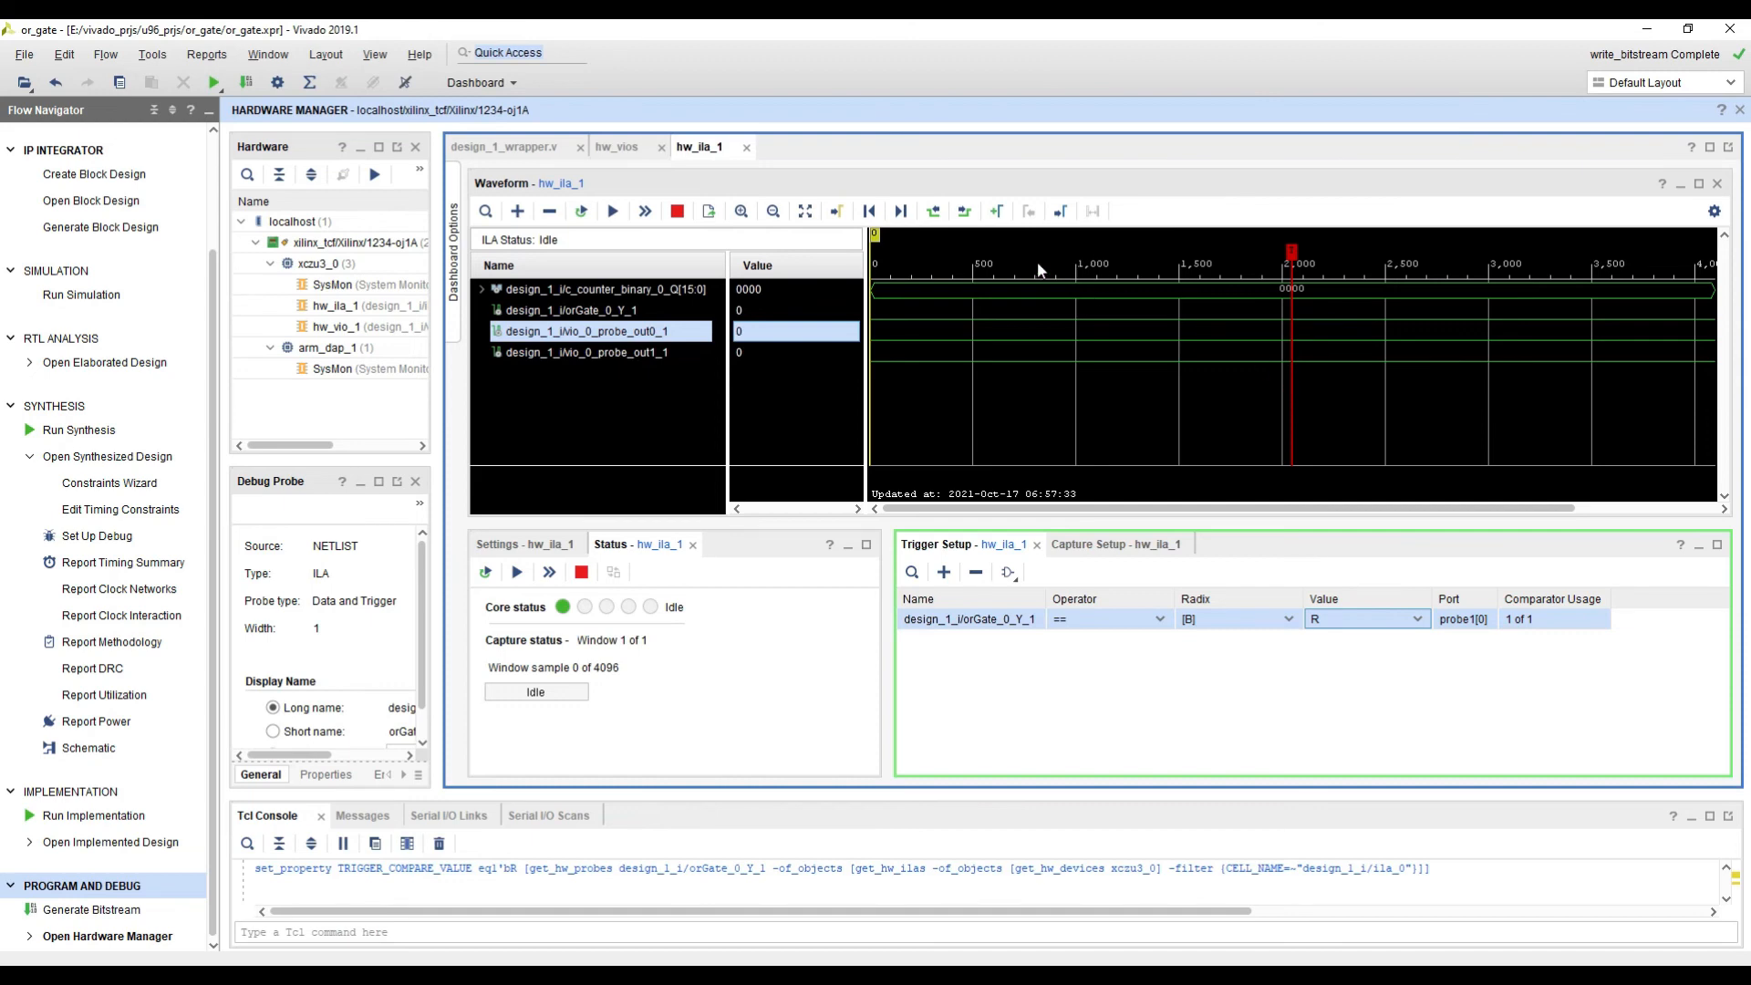
Step: Run an immediate trigger on hw_ila_1, mark a point on the counter waveform, and arm the core with the regular trigger
click(647, 212)
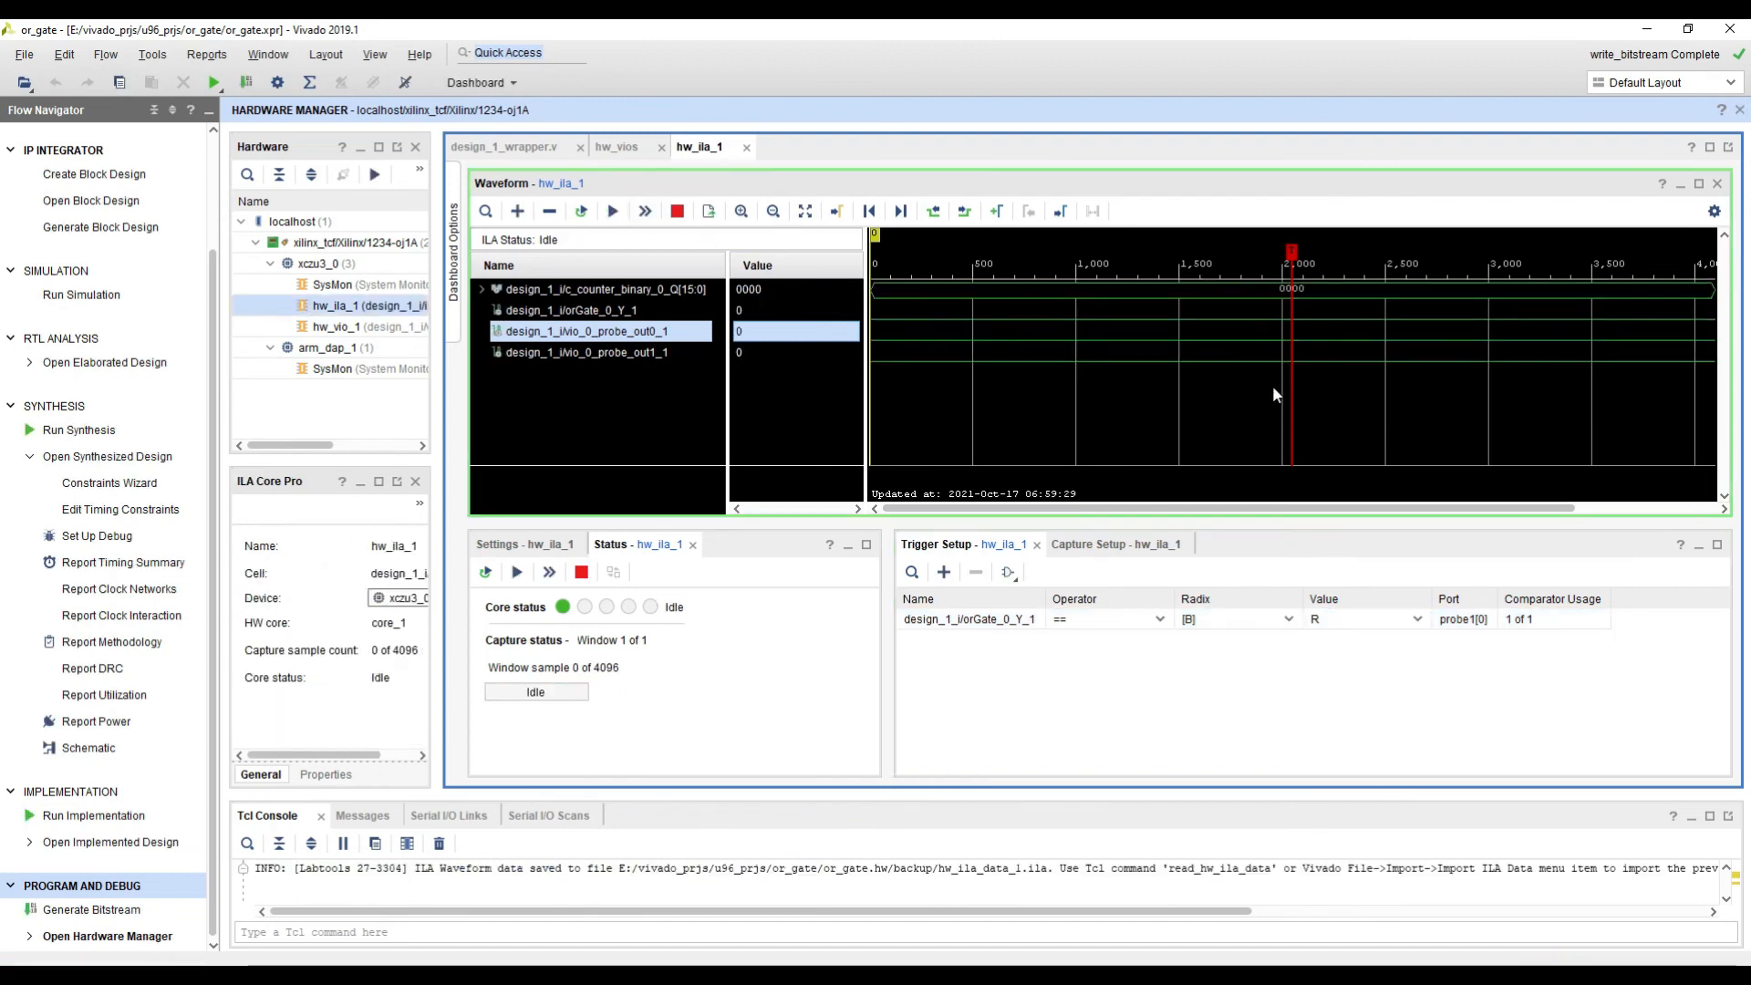
click(1265, 288)
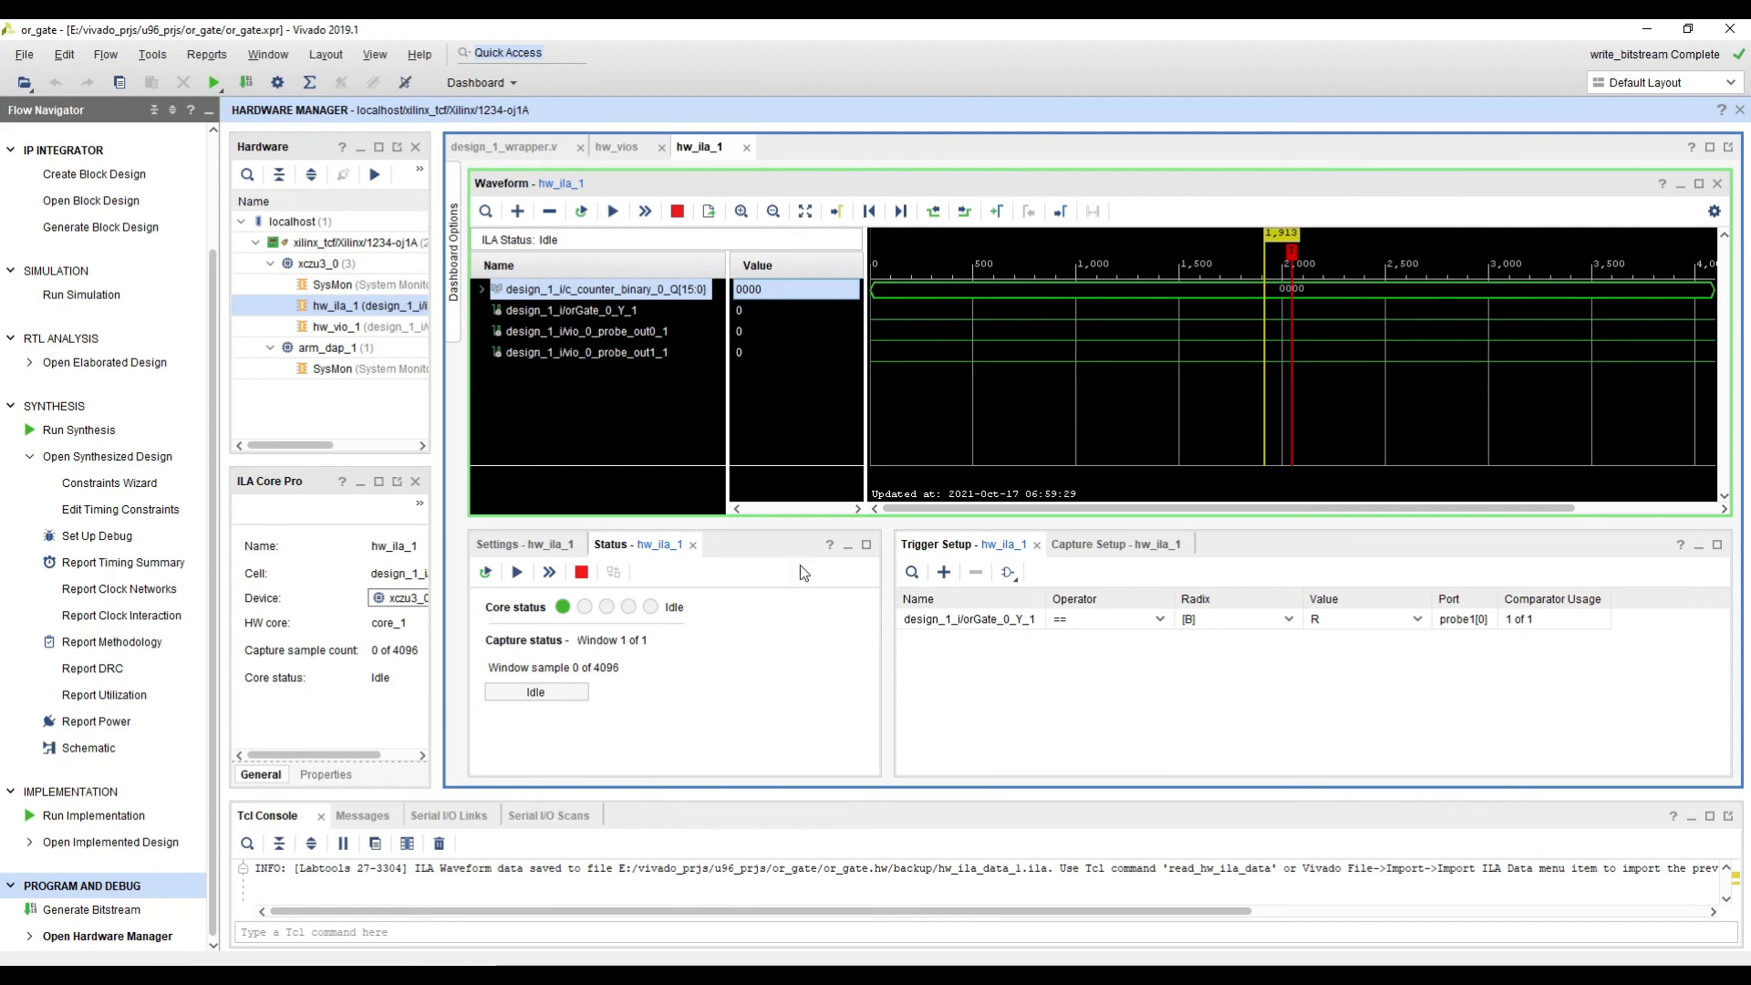
click(613, 211)
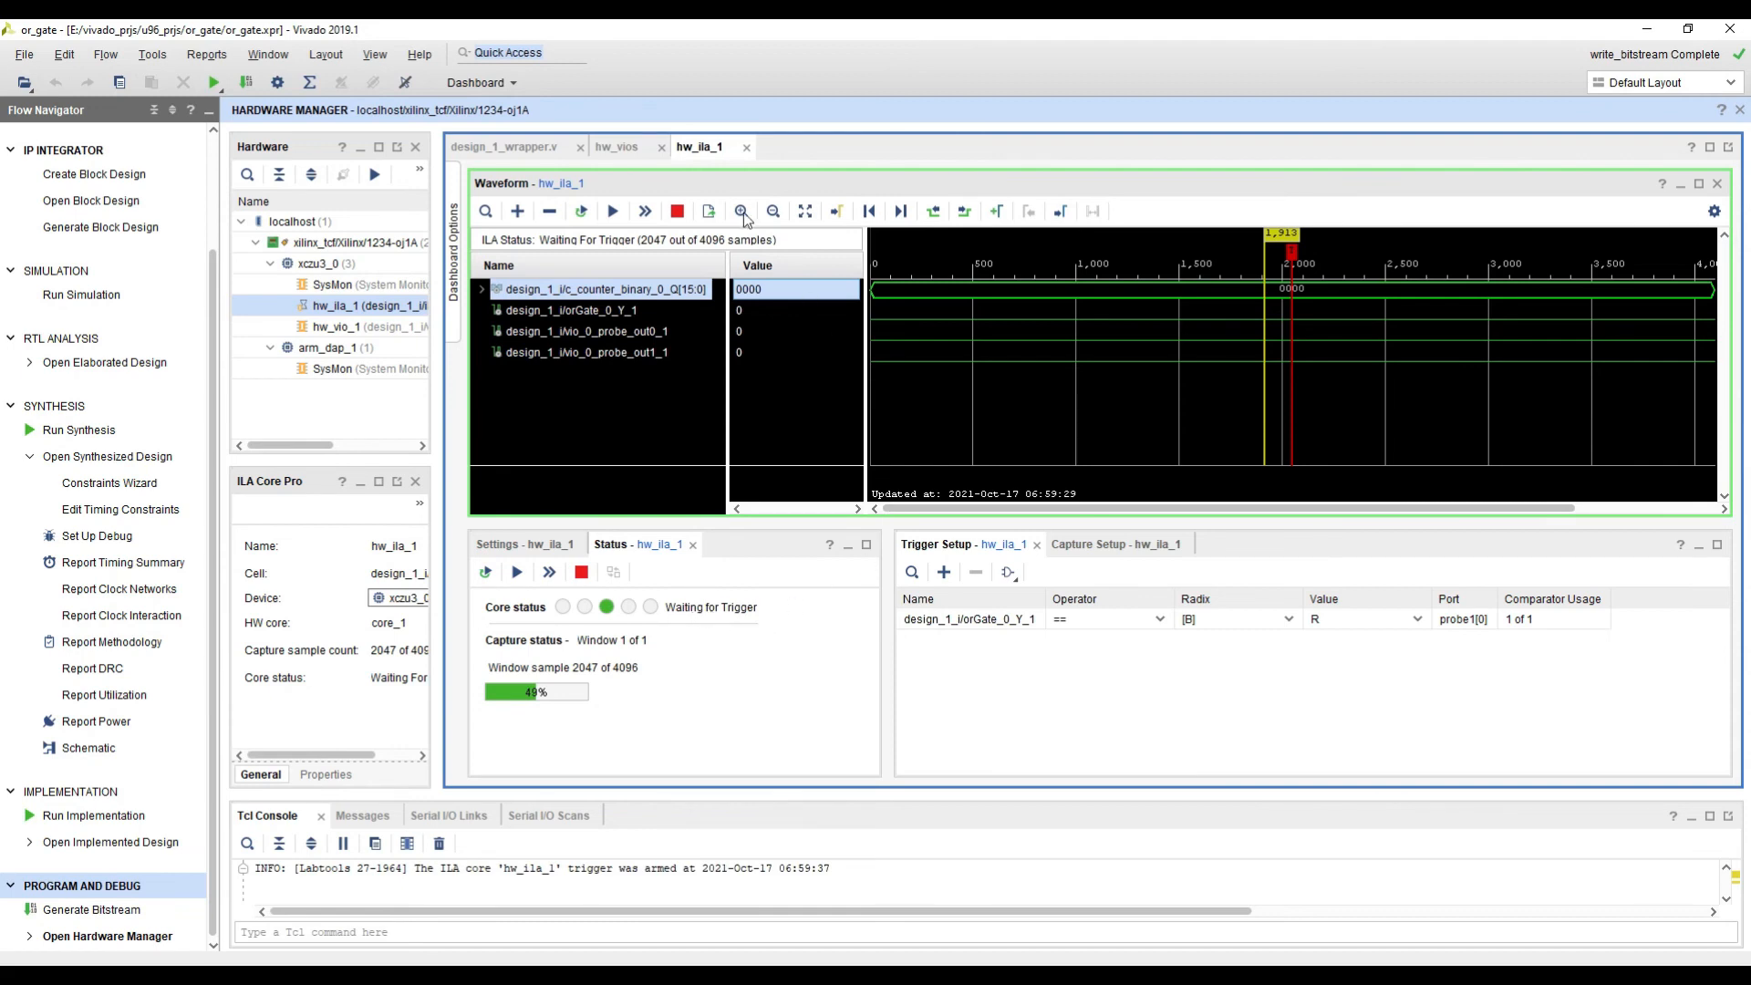
Step: Set design_1_i/vio_0_probe_out1 to 1 in hw_vio_1 to fire the armed ILA trigger, and return to the hw_ila_1 waveform
click(614, 148)
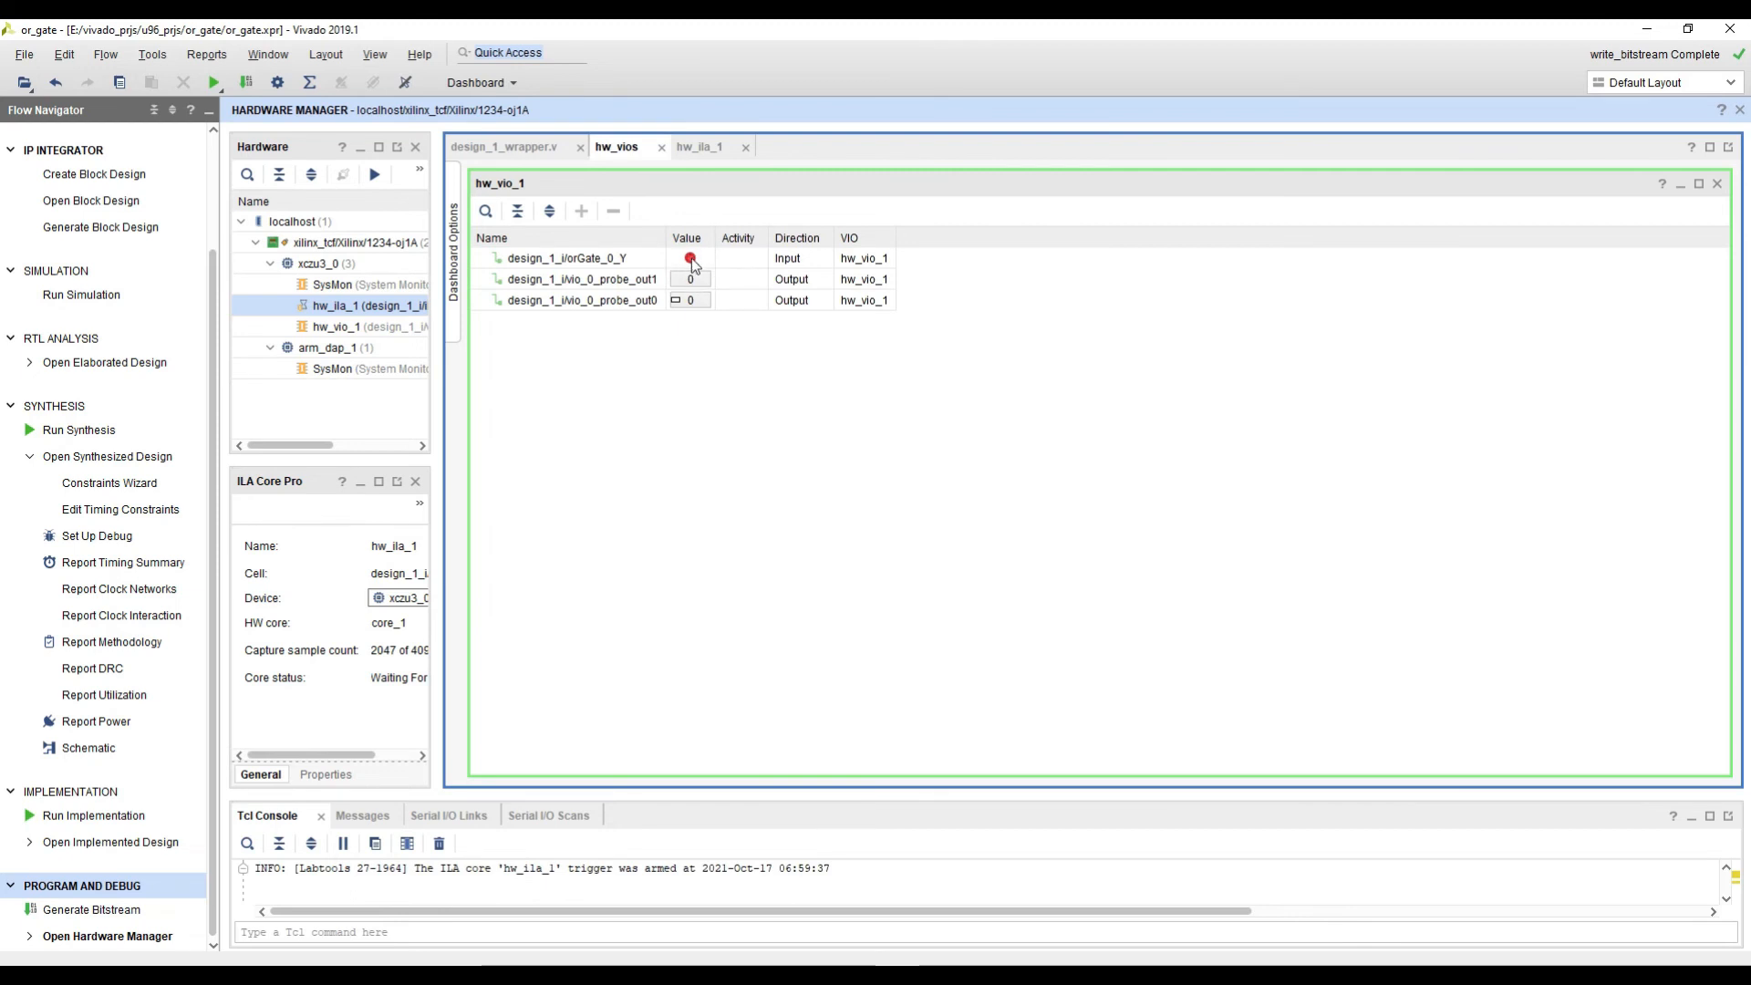
click(711, 141)
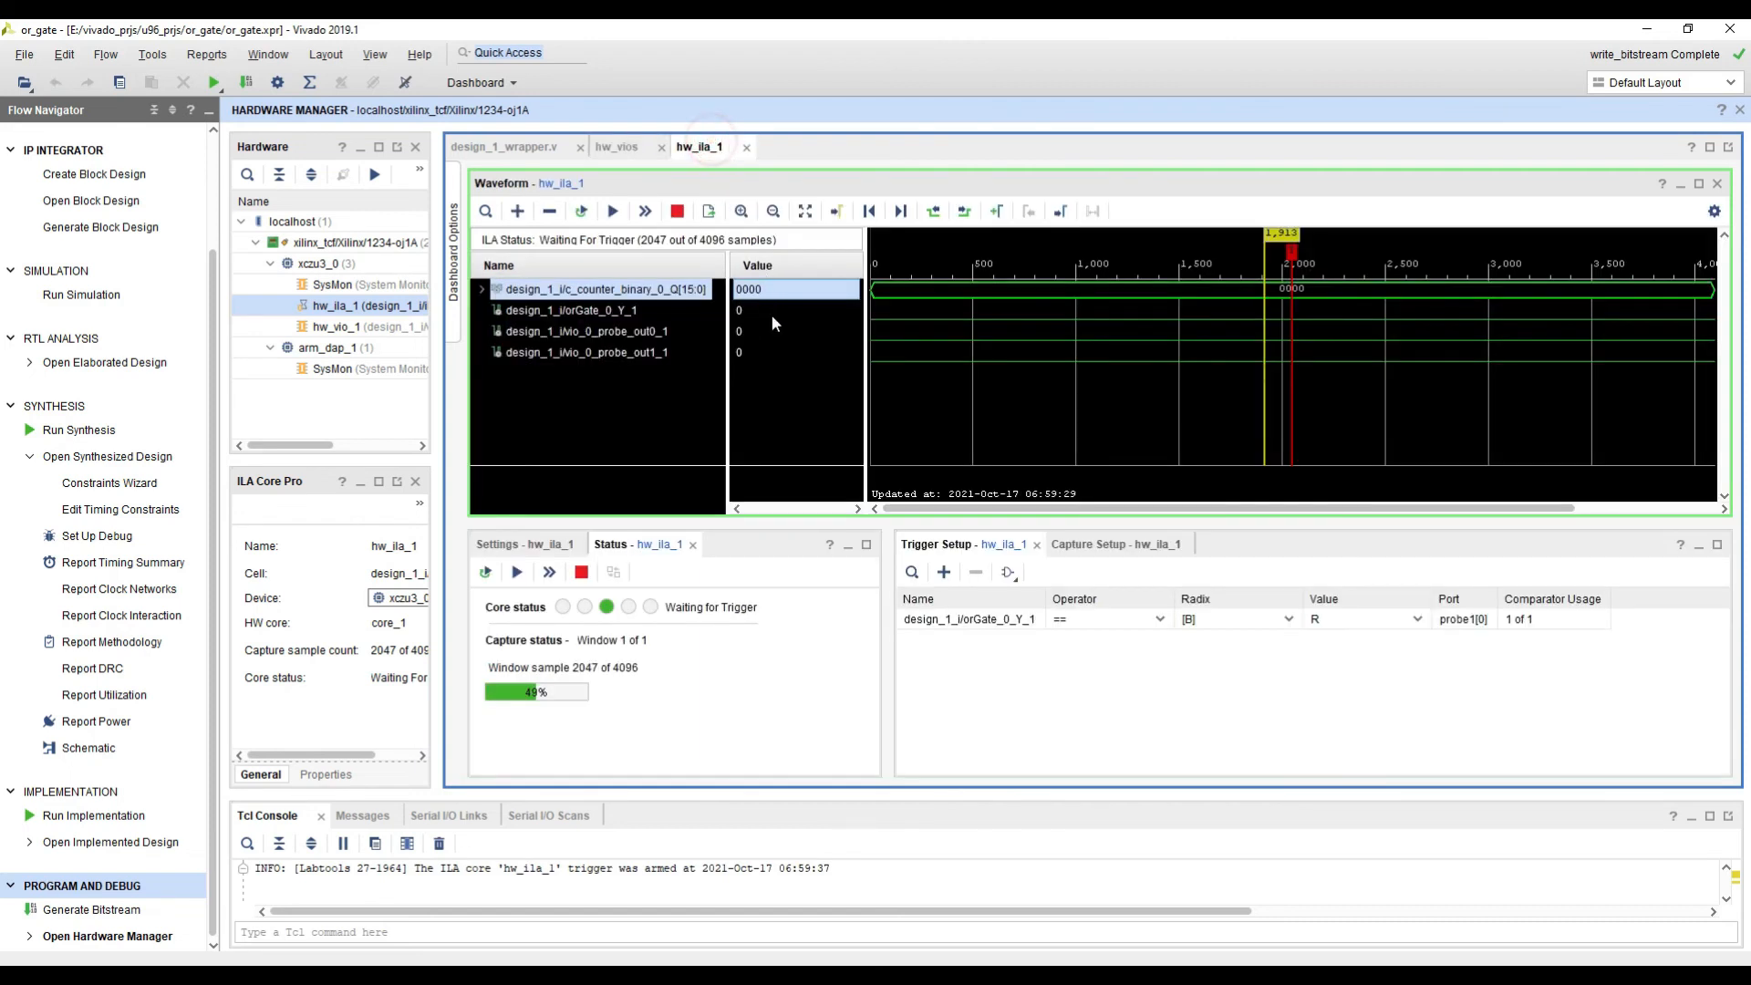
click(620, 150)
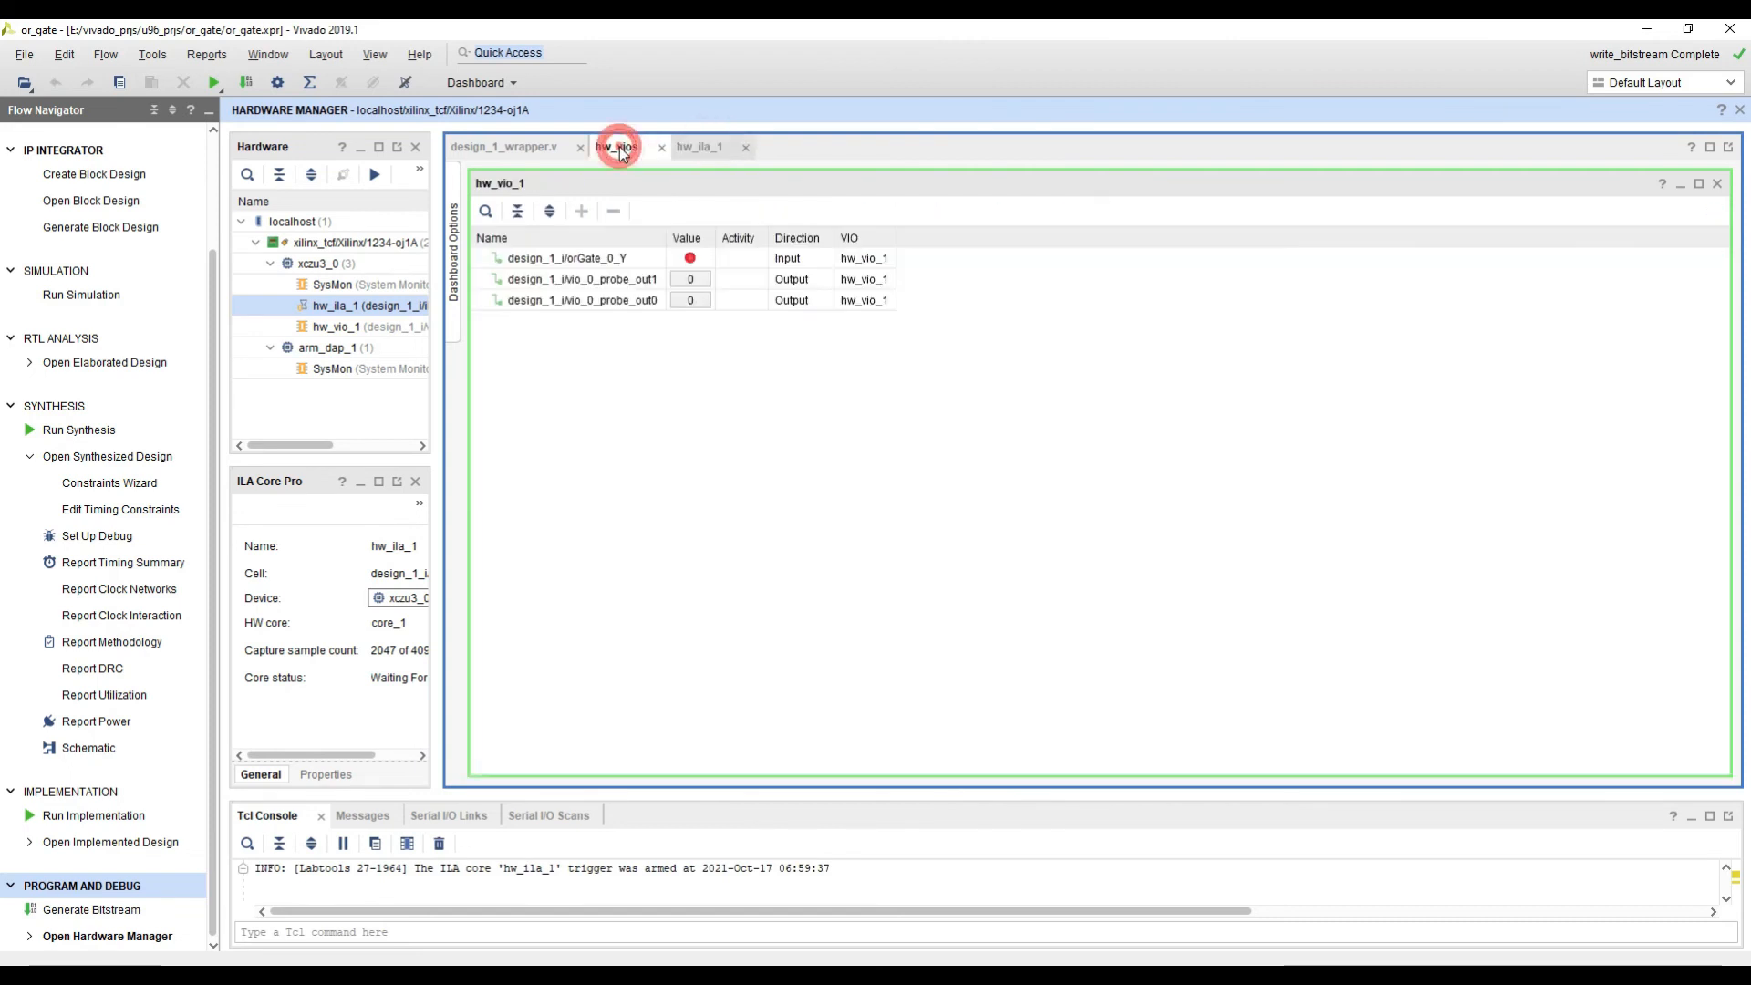
click(691, 279)
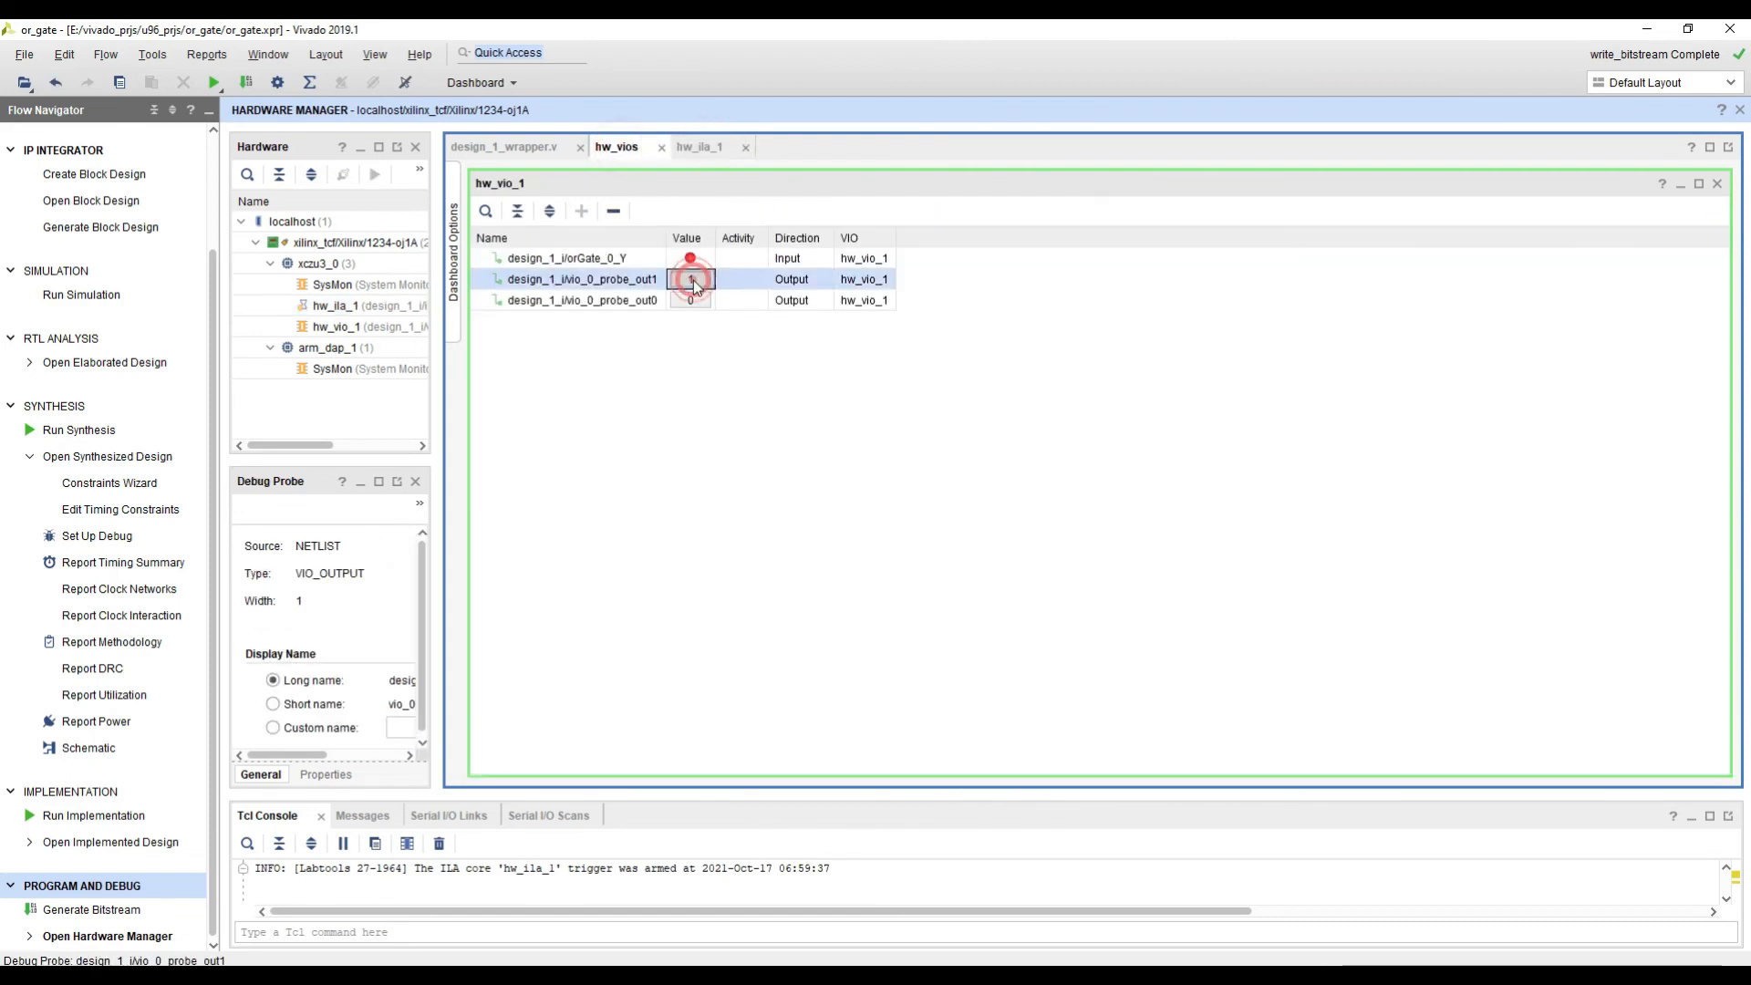
text(1)
key(Return)
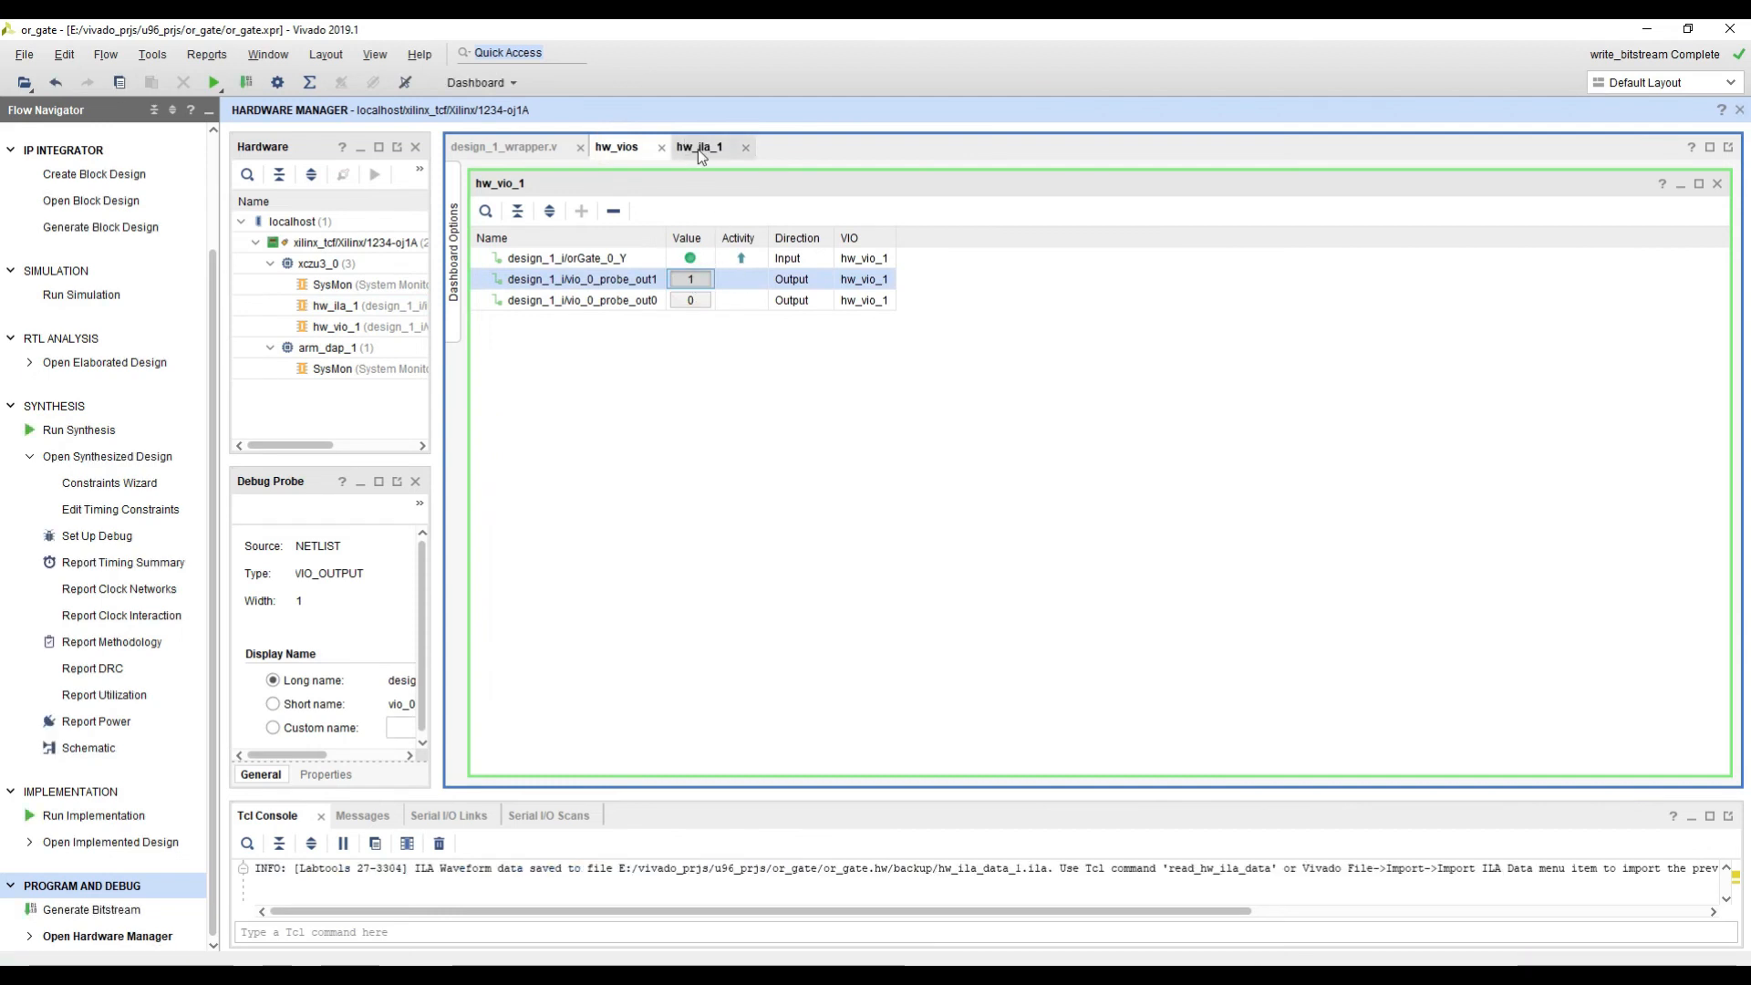
click(697, 149)
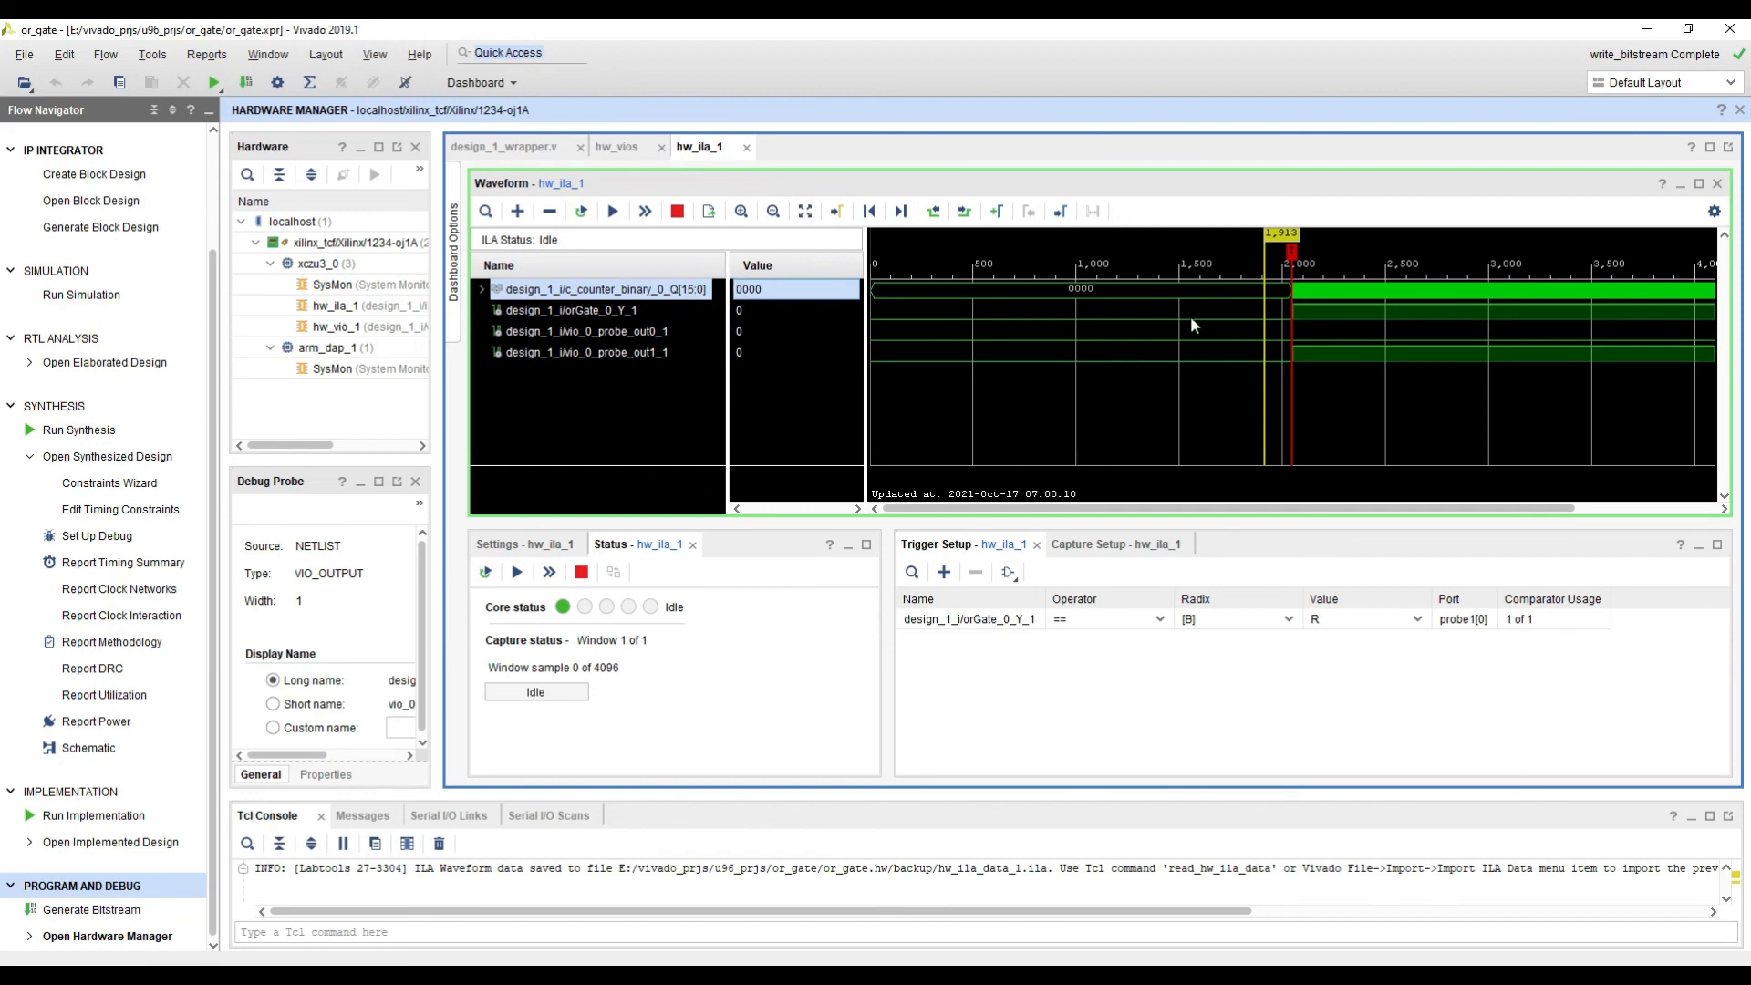
Step: Examine the captured signals around the trigger marker, placing the cursor on the probe_out1 rising edge and the first counter increments
mouse_move(1325, 393)
mouse_down()
mouse_move(1359, 388)
mouse_move(1309, 399)
mouse_up()
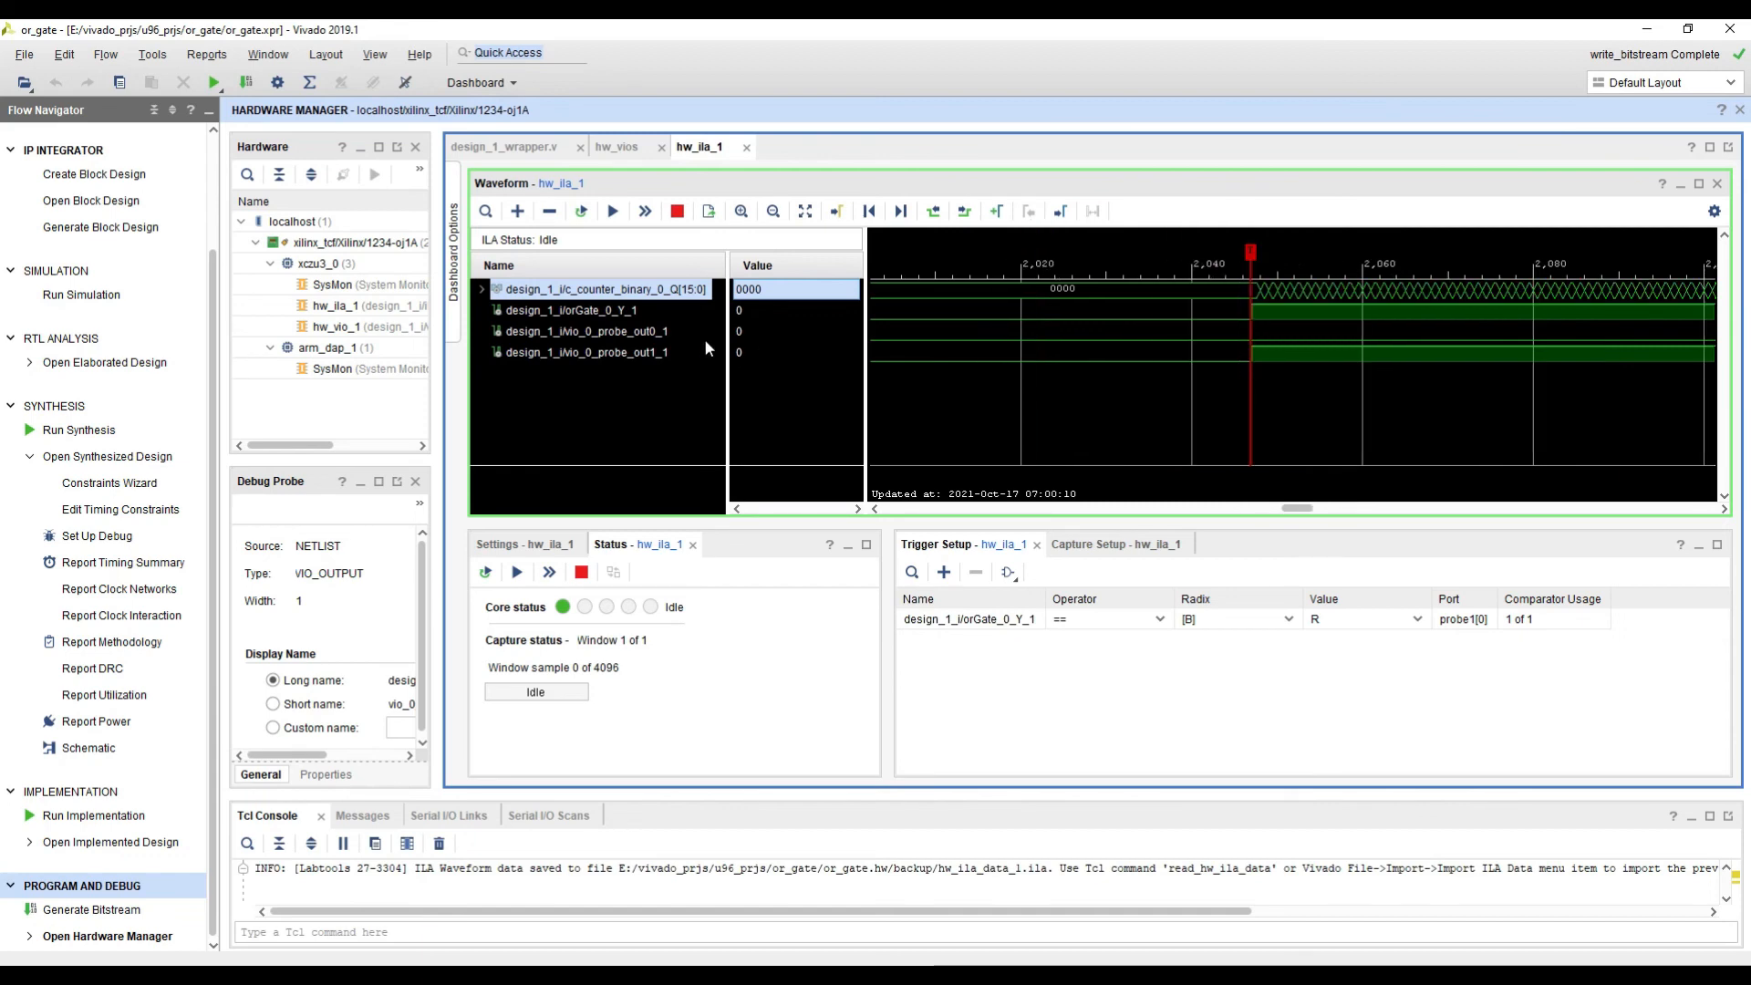
click(666, 353)
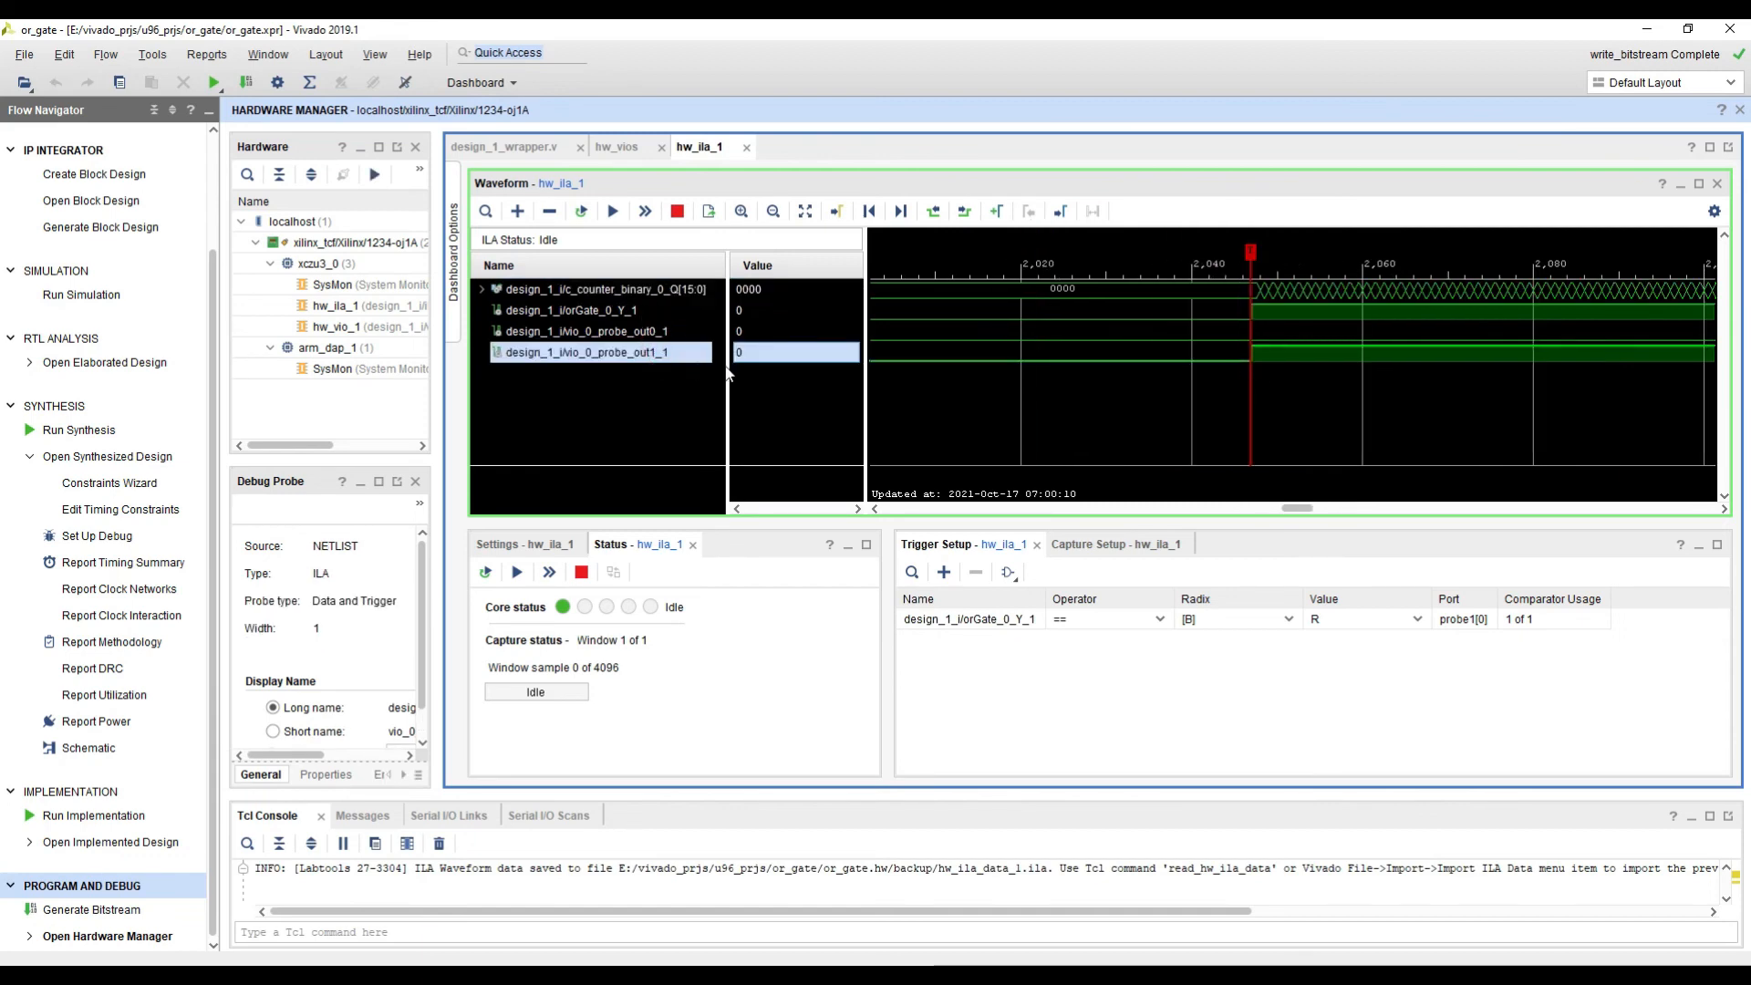
click(1252, 355)
ctrl+scroll(1387, 401, up, 3)
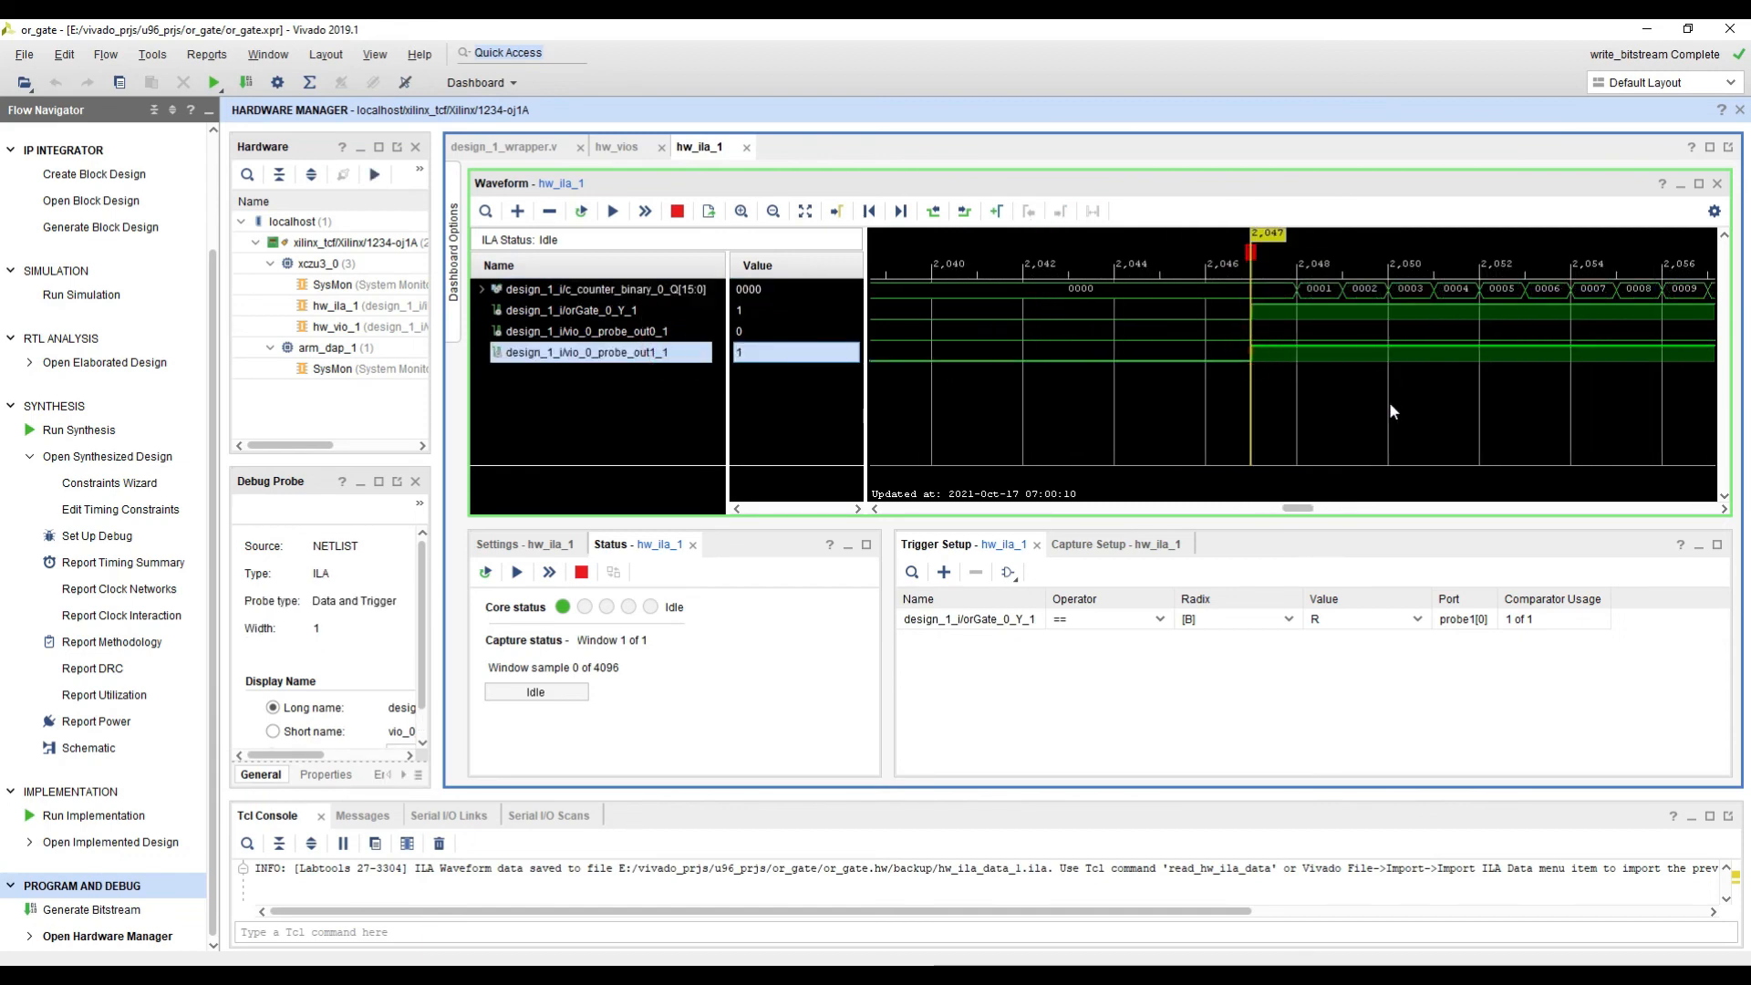
click(1294, 287)
click(1344, 292)
click(1387, 293)
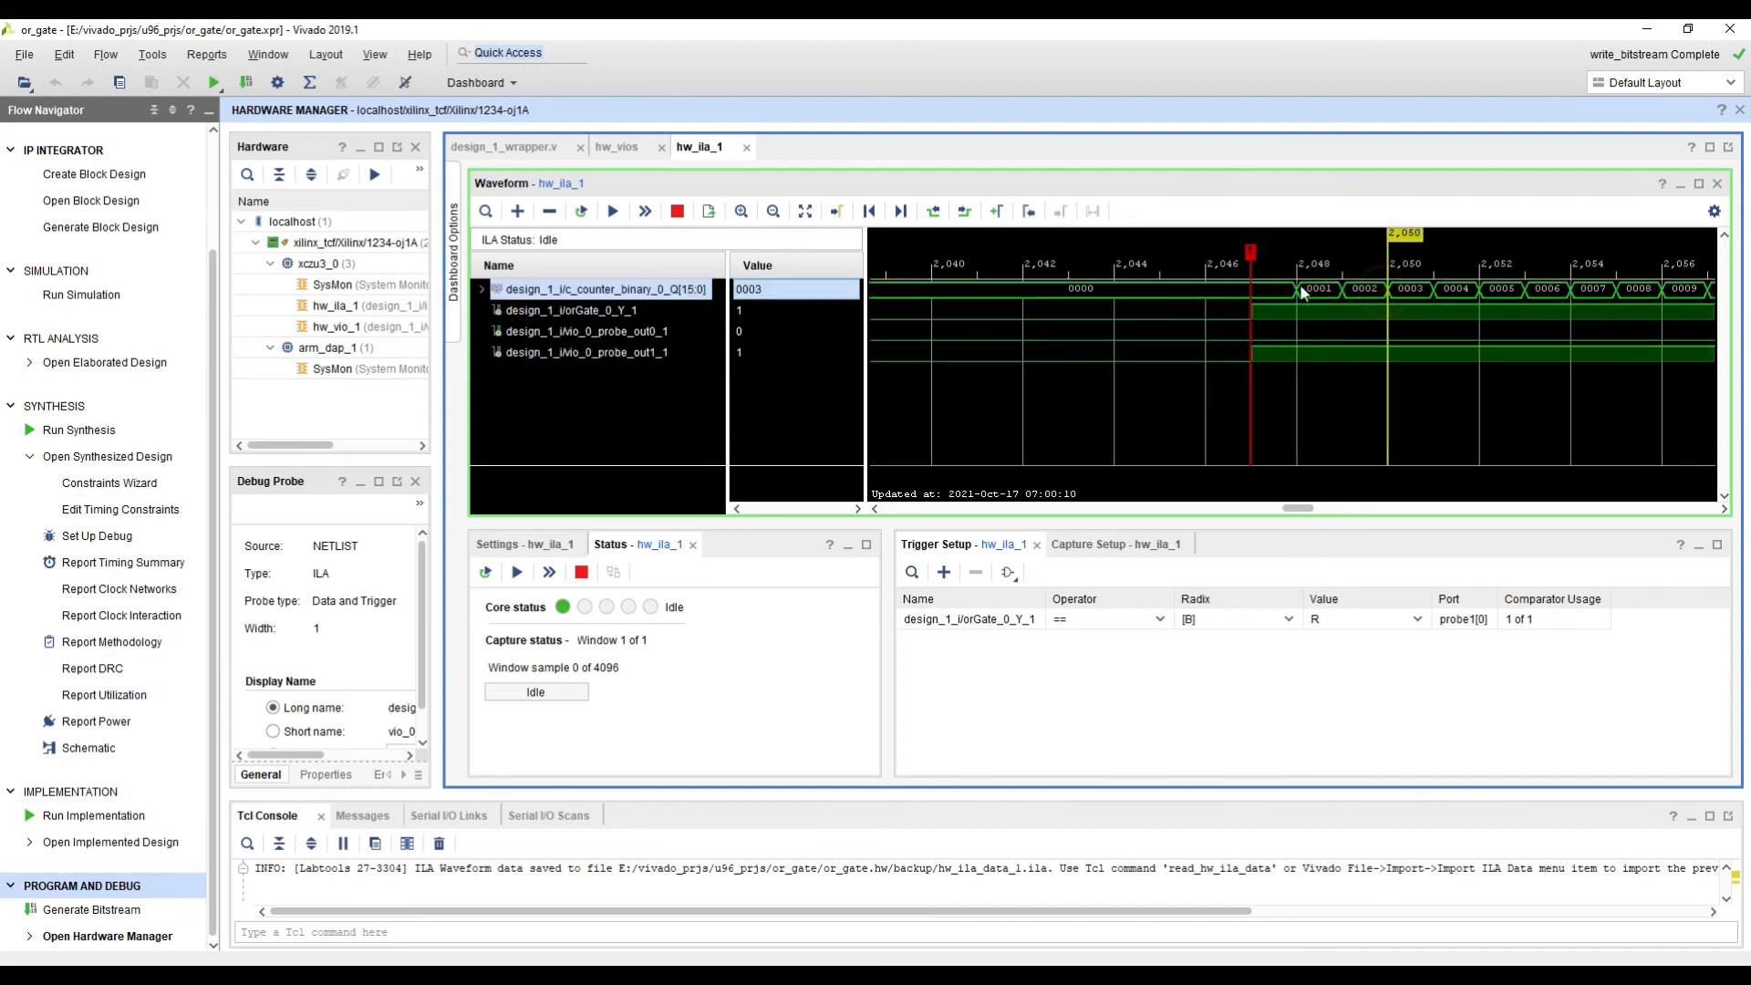
click(1296, 290)
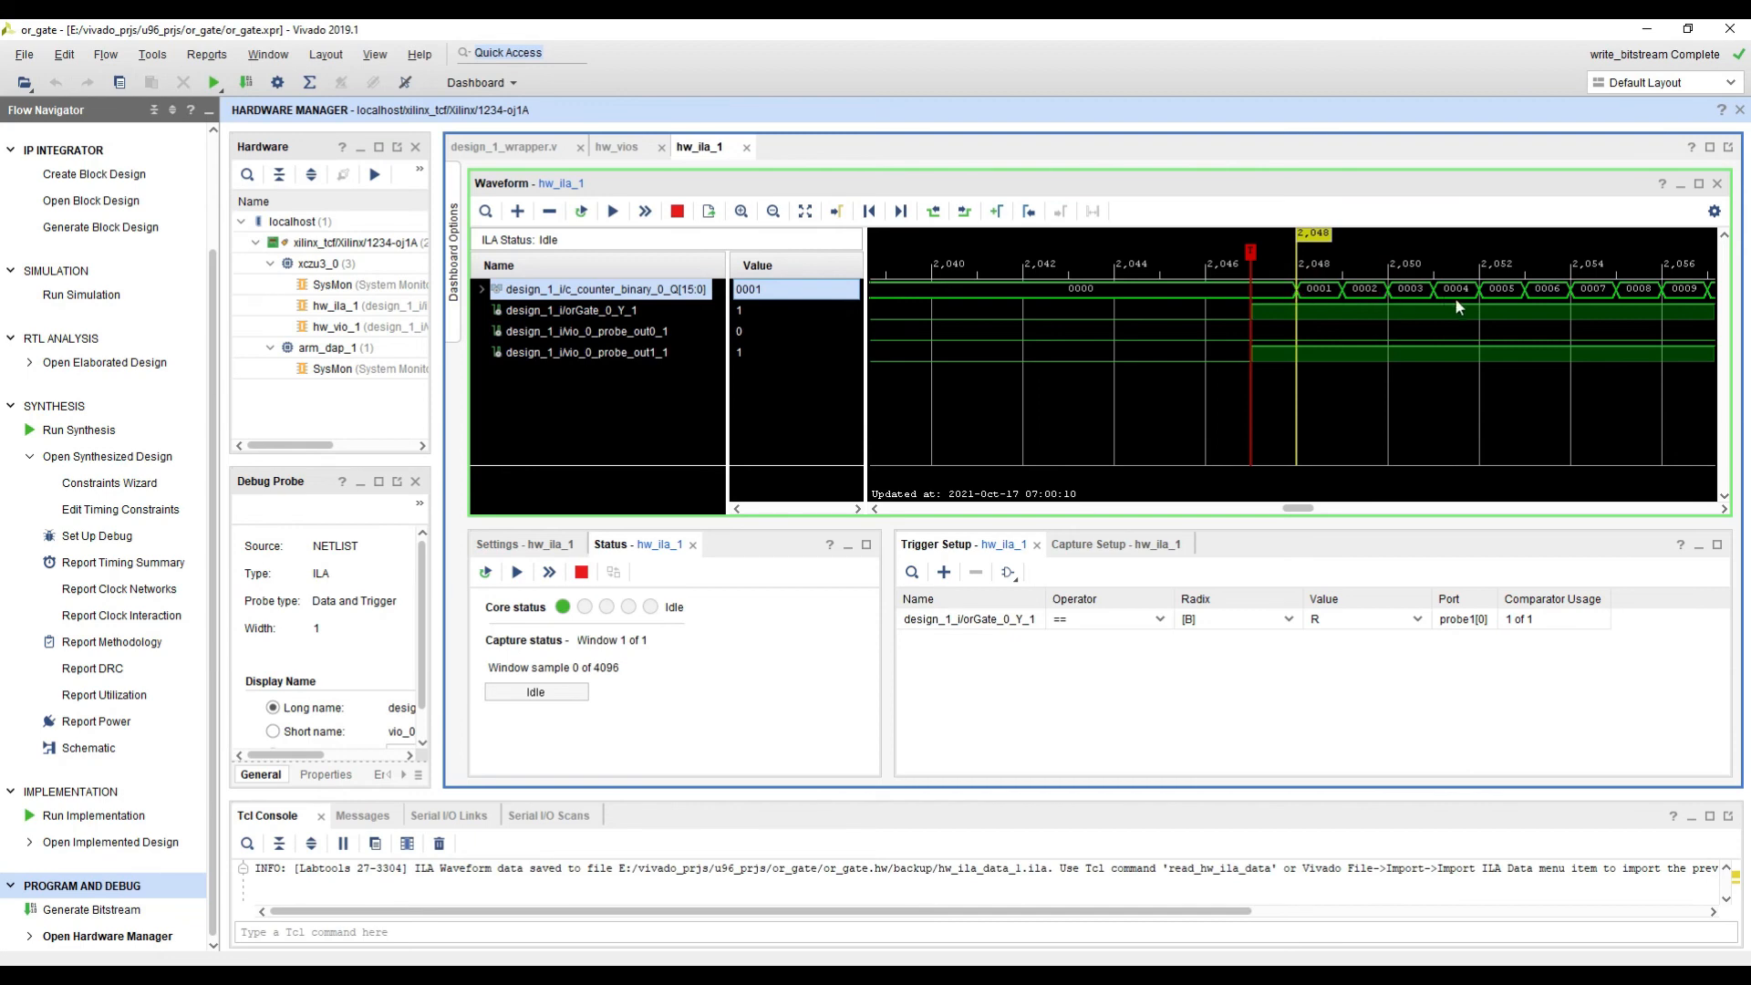
Step: Examine the counter values at the end of the captured window, placing the cursor at sample 4096
ctrl+scroll(1480, 310, down, 3)
ctrl+scroll(1620, 317, down, 3)
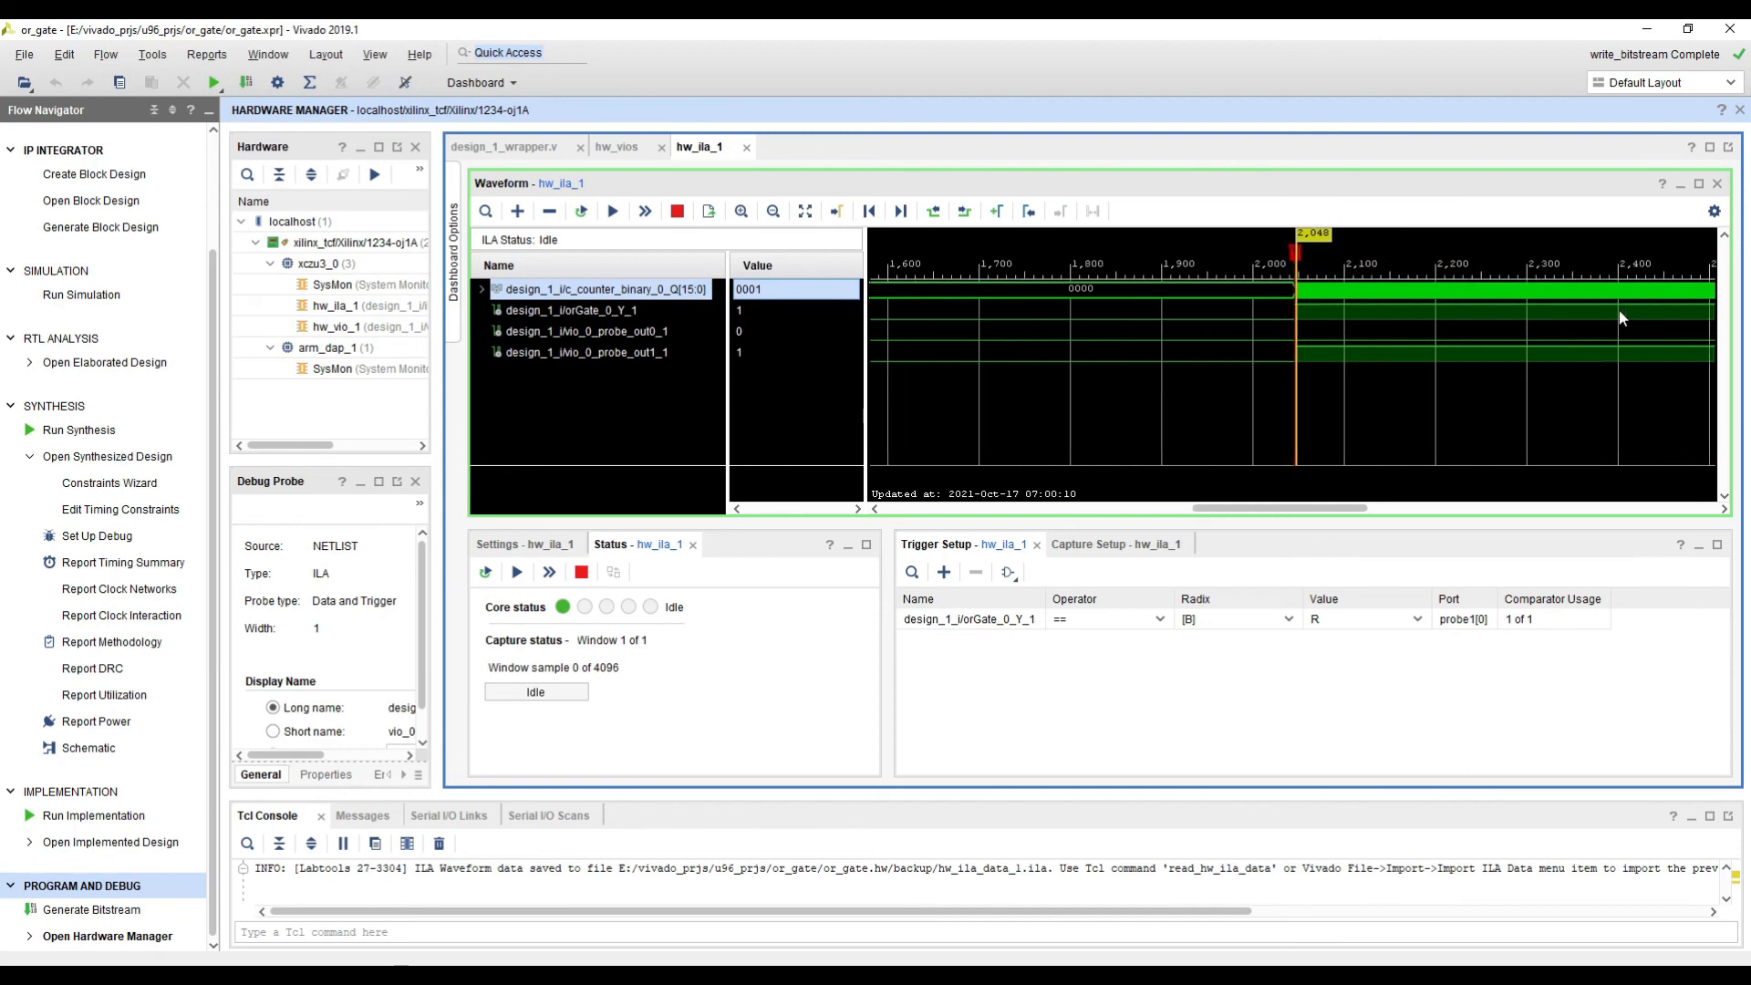
ctrl+scroll(1618, 309, down, 5)
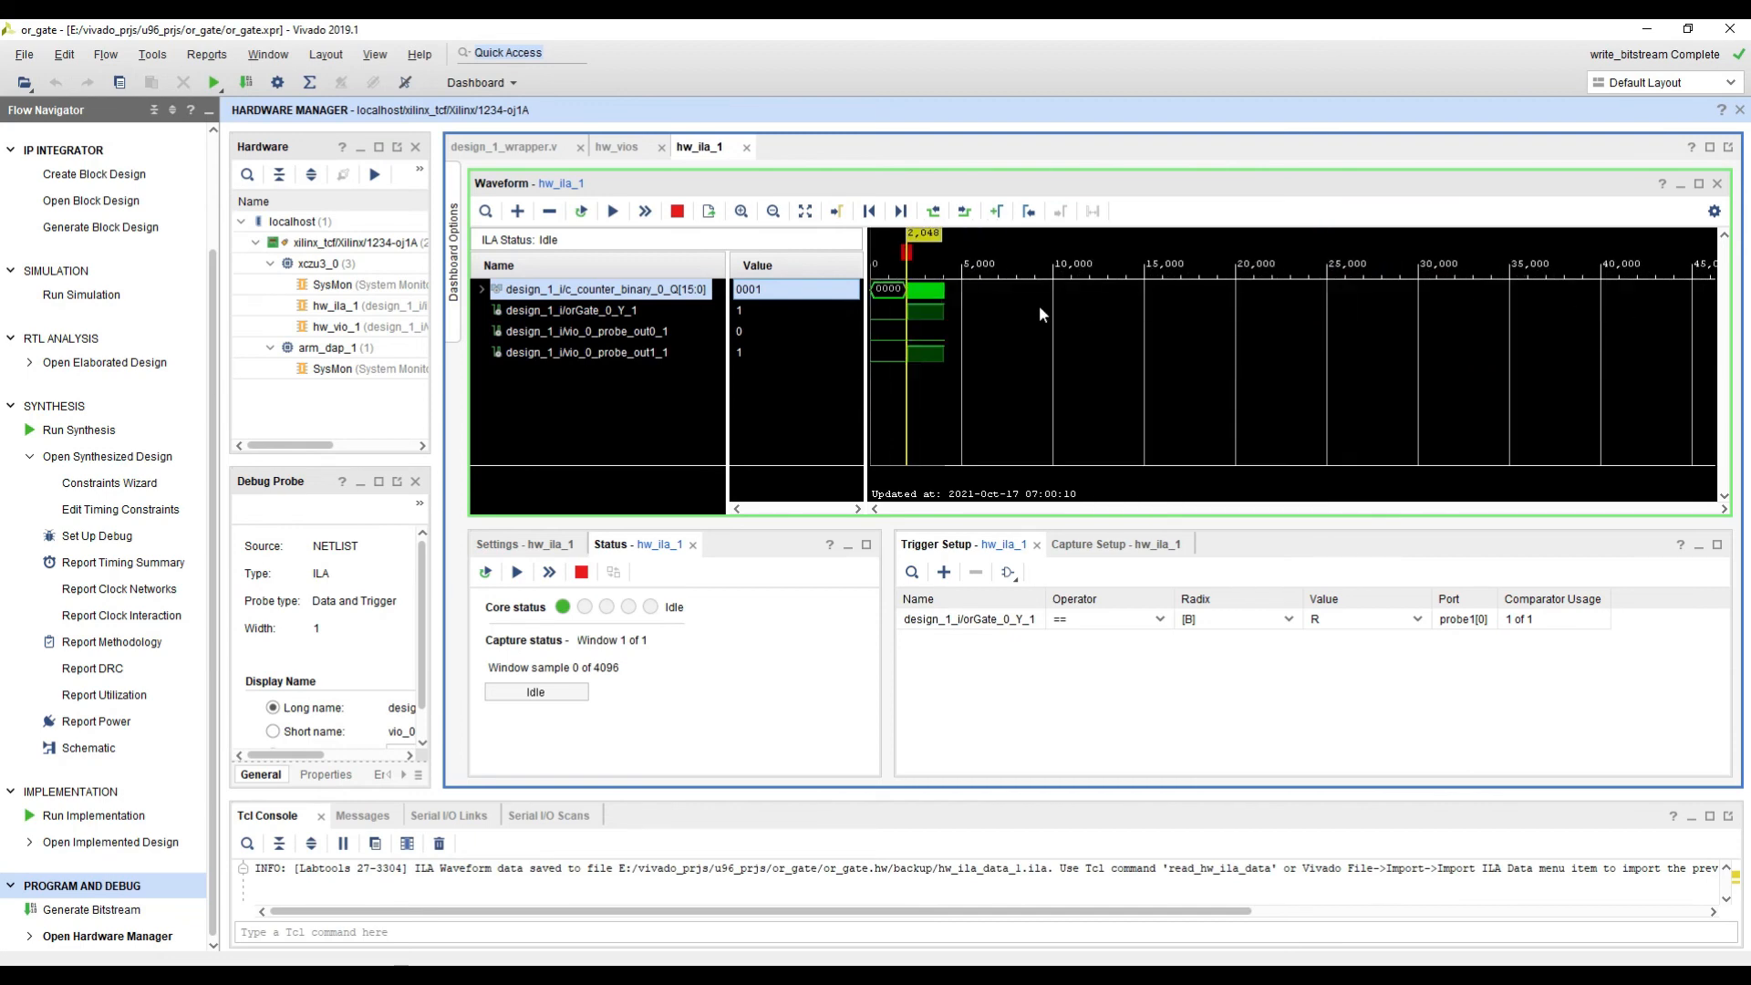
click(945, 299)
ctrl+scroll(1072, 341, up, 3)
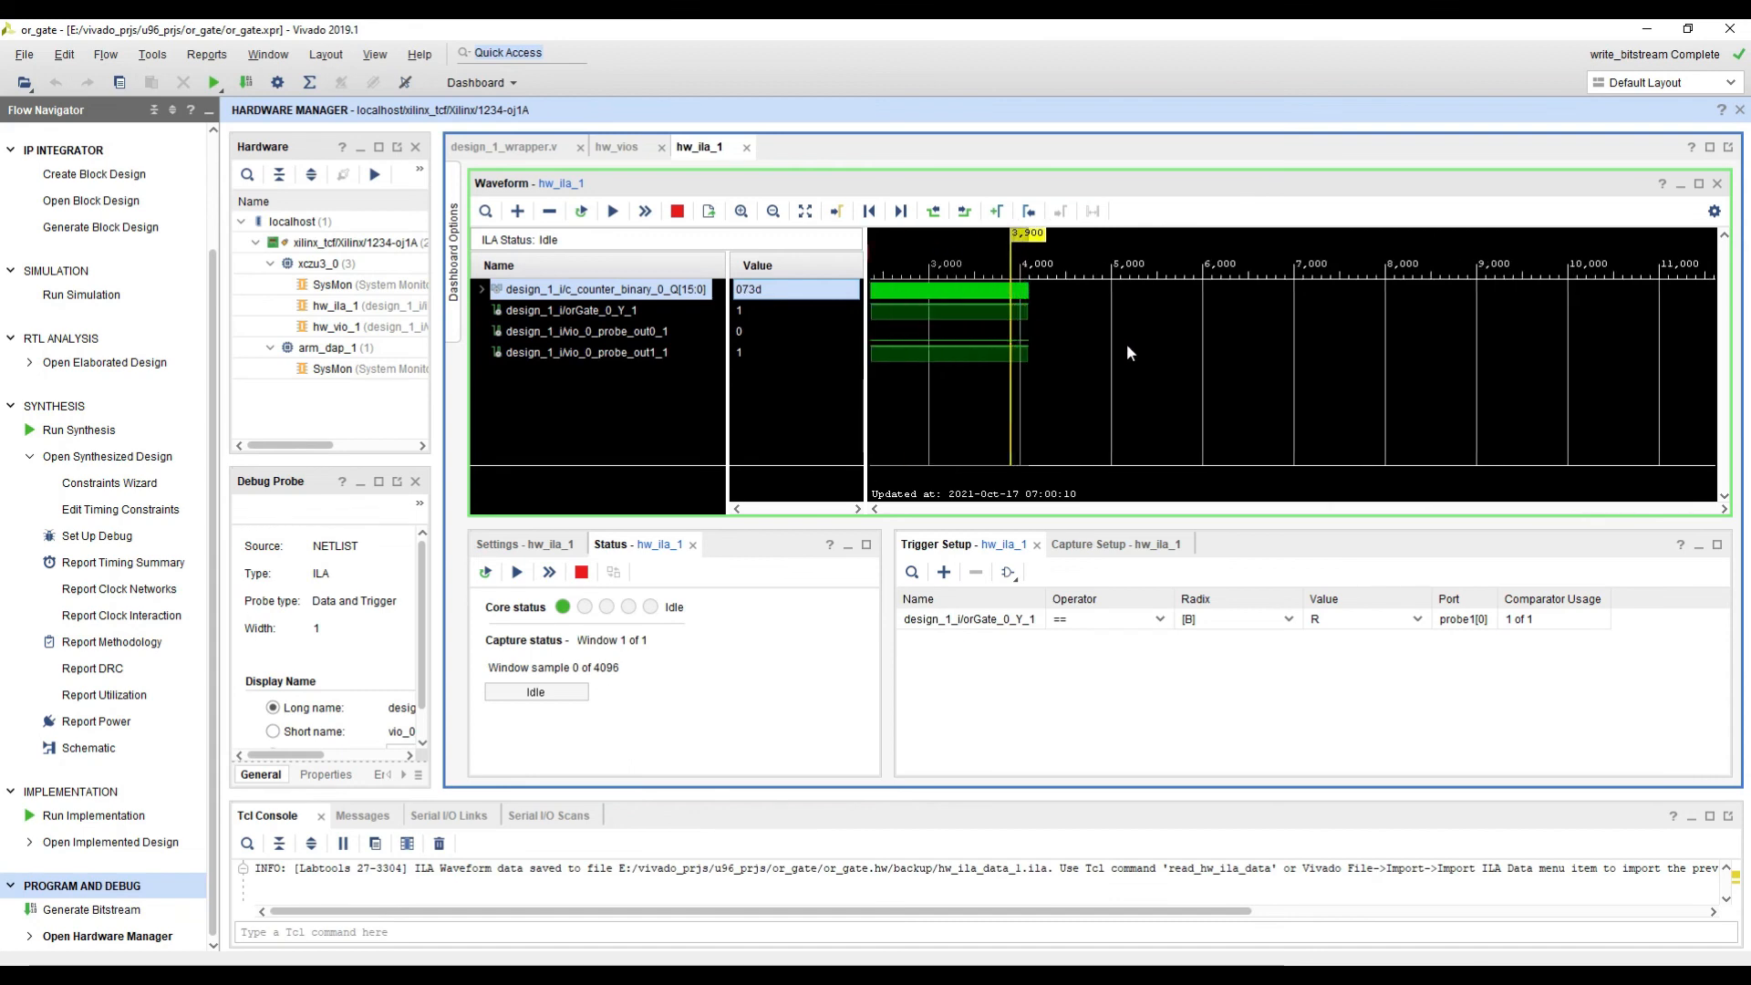
ctrl+scroll(1149, 361, up, 3)
drag(1160, 380, 1250, 387)
click(1225, 376)
ctrl+scroll(1225, 377, up, 3)
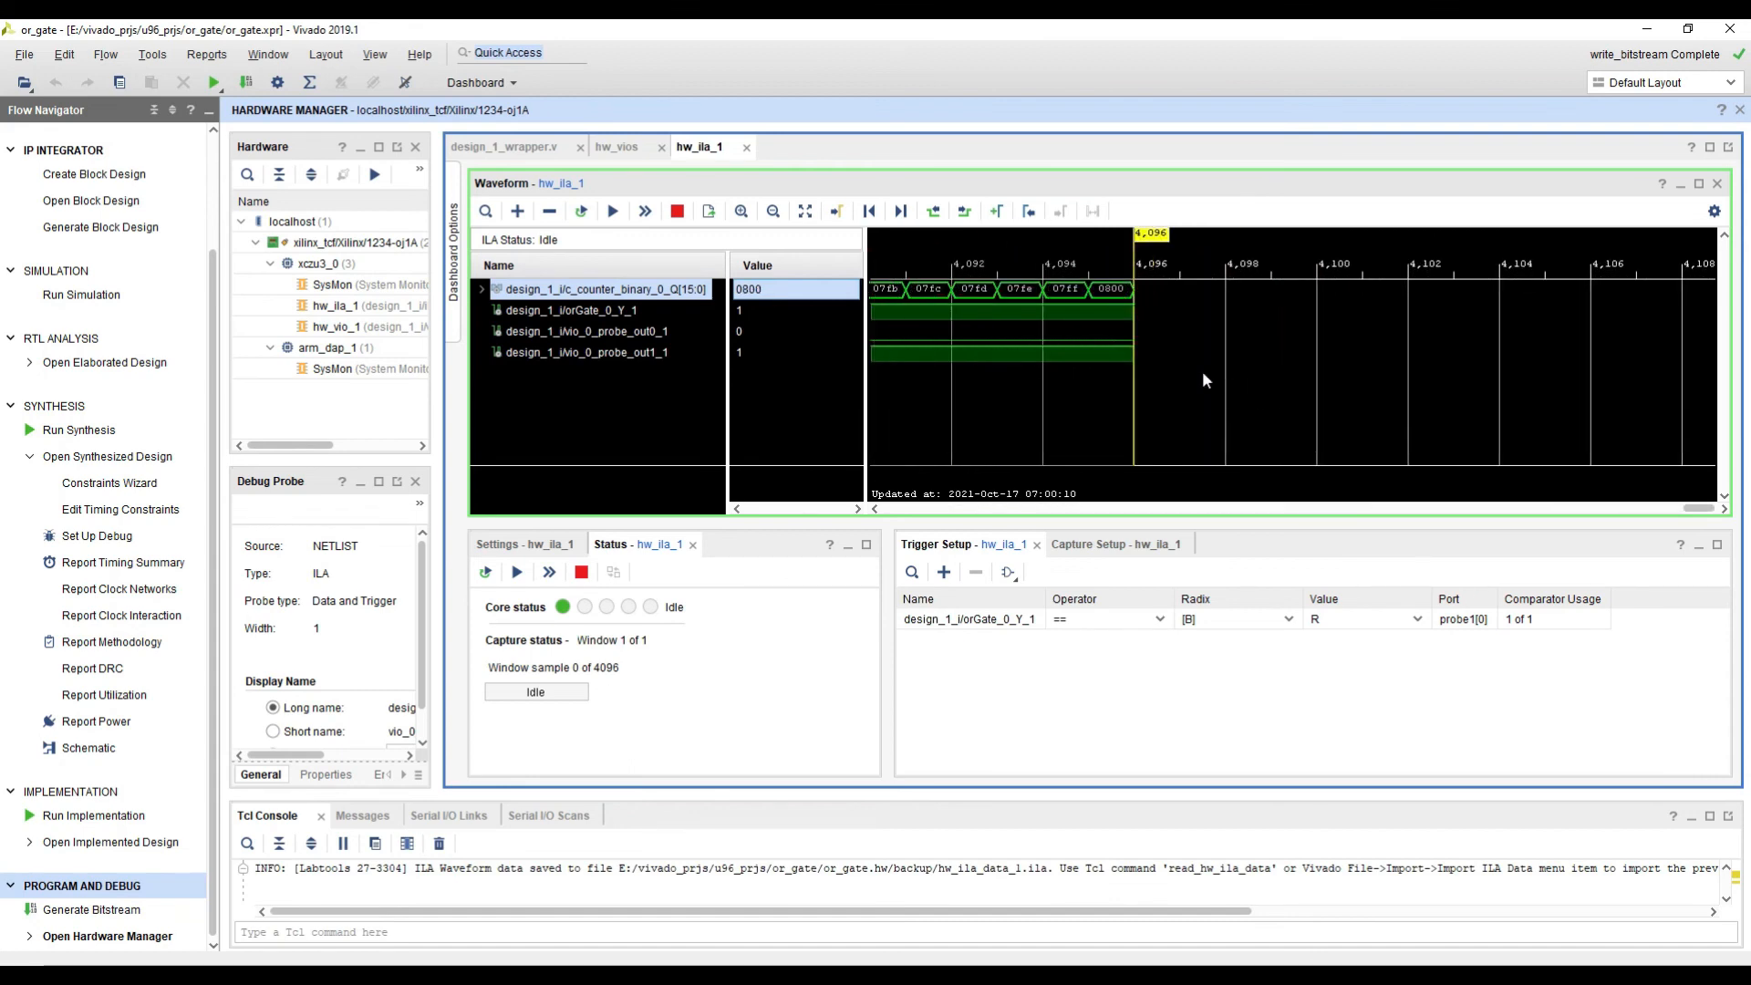
ctrl+scroll(1202, 370, up, 2)
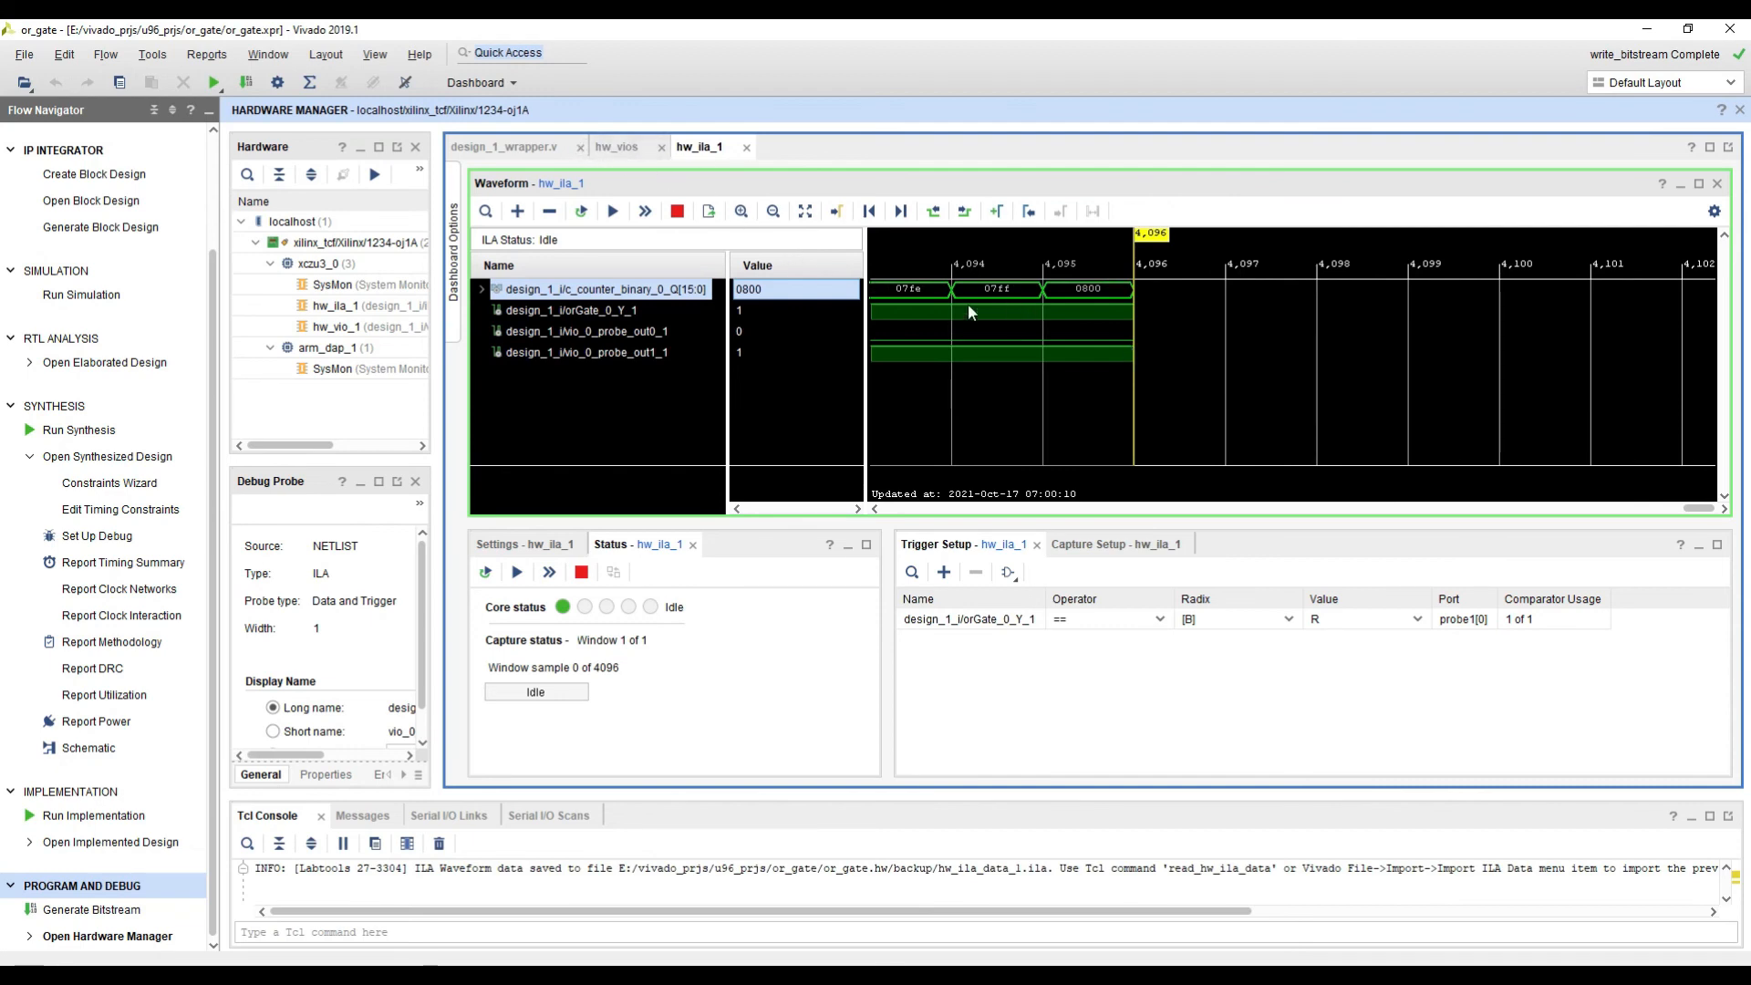
Step: Run the immediate trigger on hw_ila_1 twice and inspect the counter values around sample 203
click(645, 211)
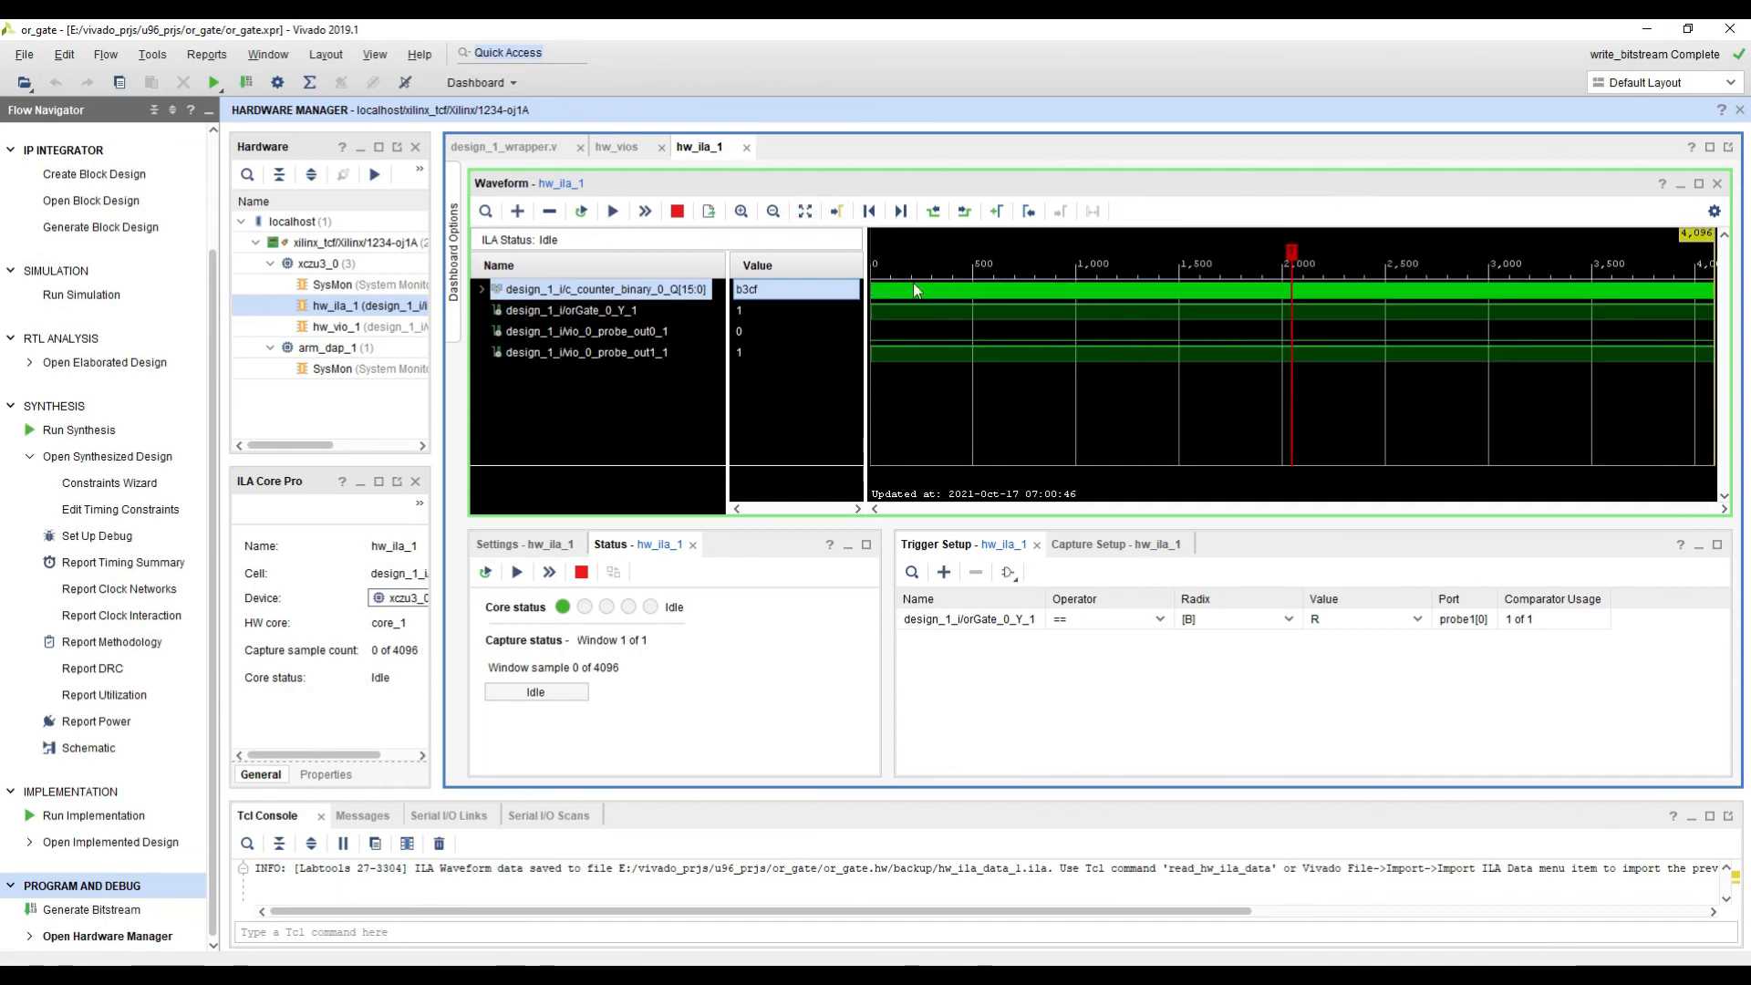
click(645, 211)
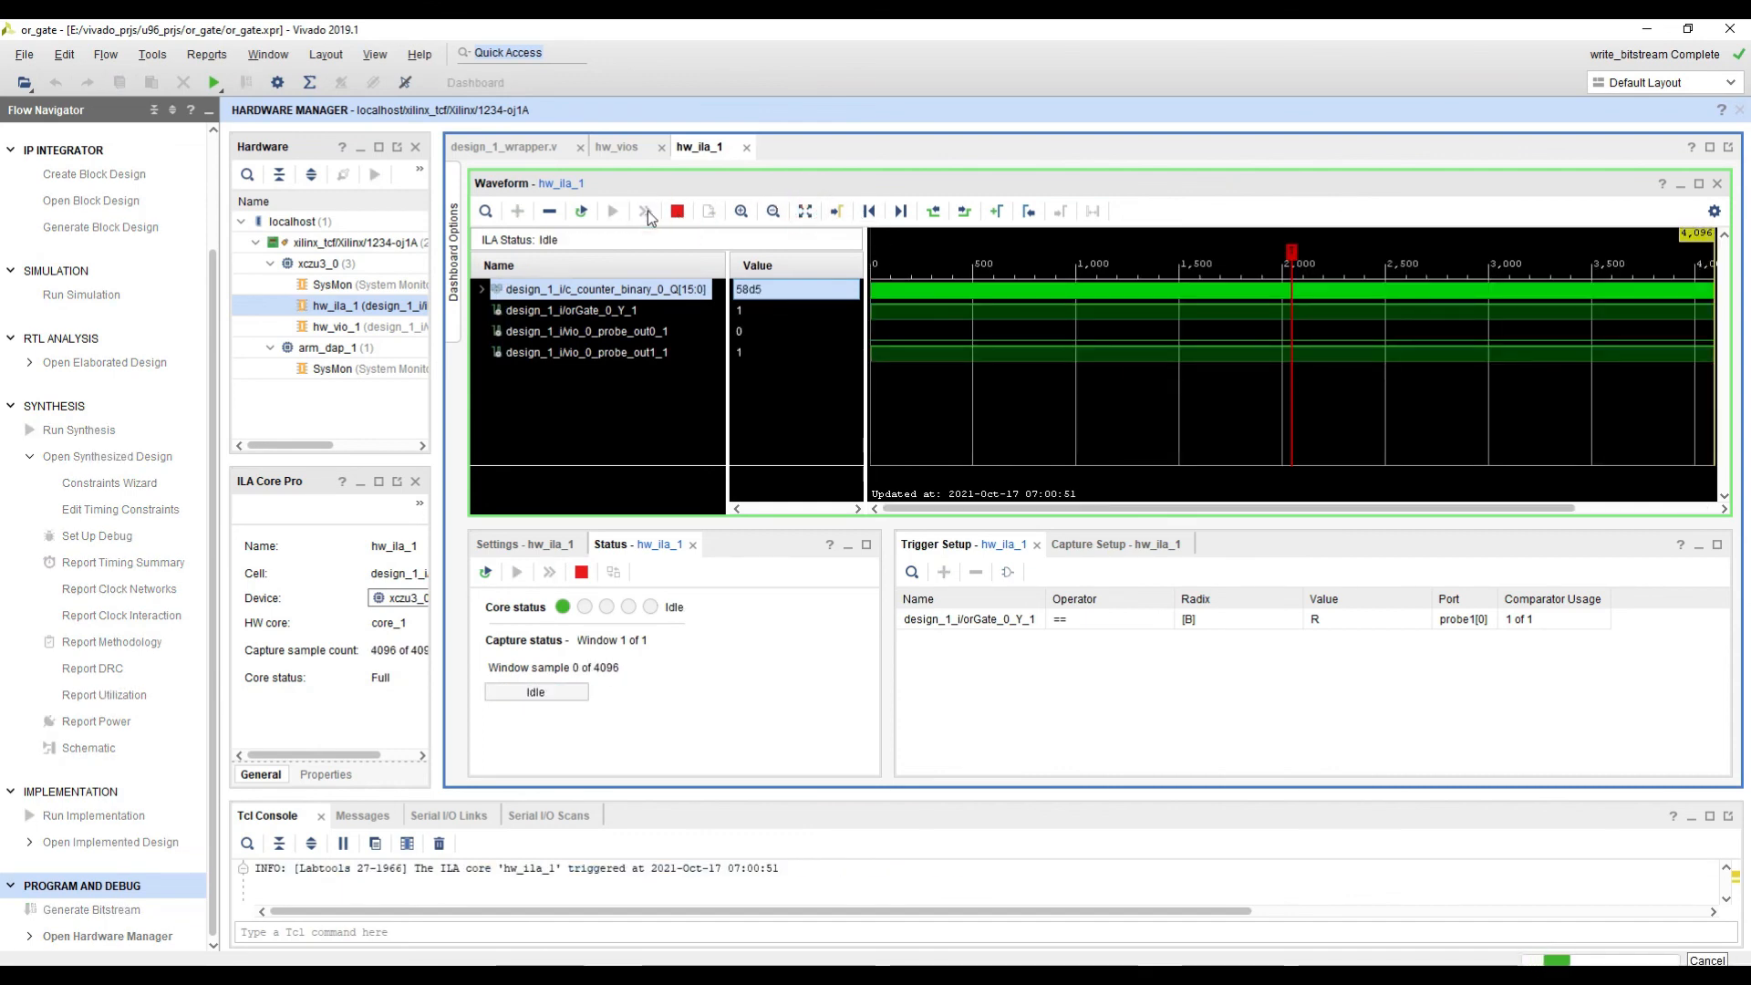
click(979, 316)
click(917, 279)
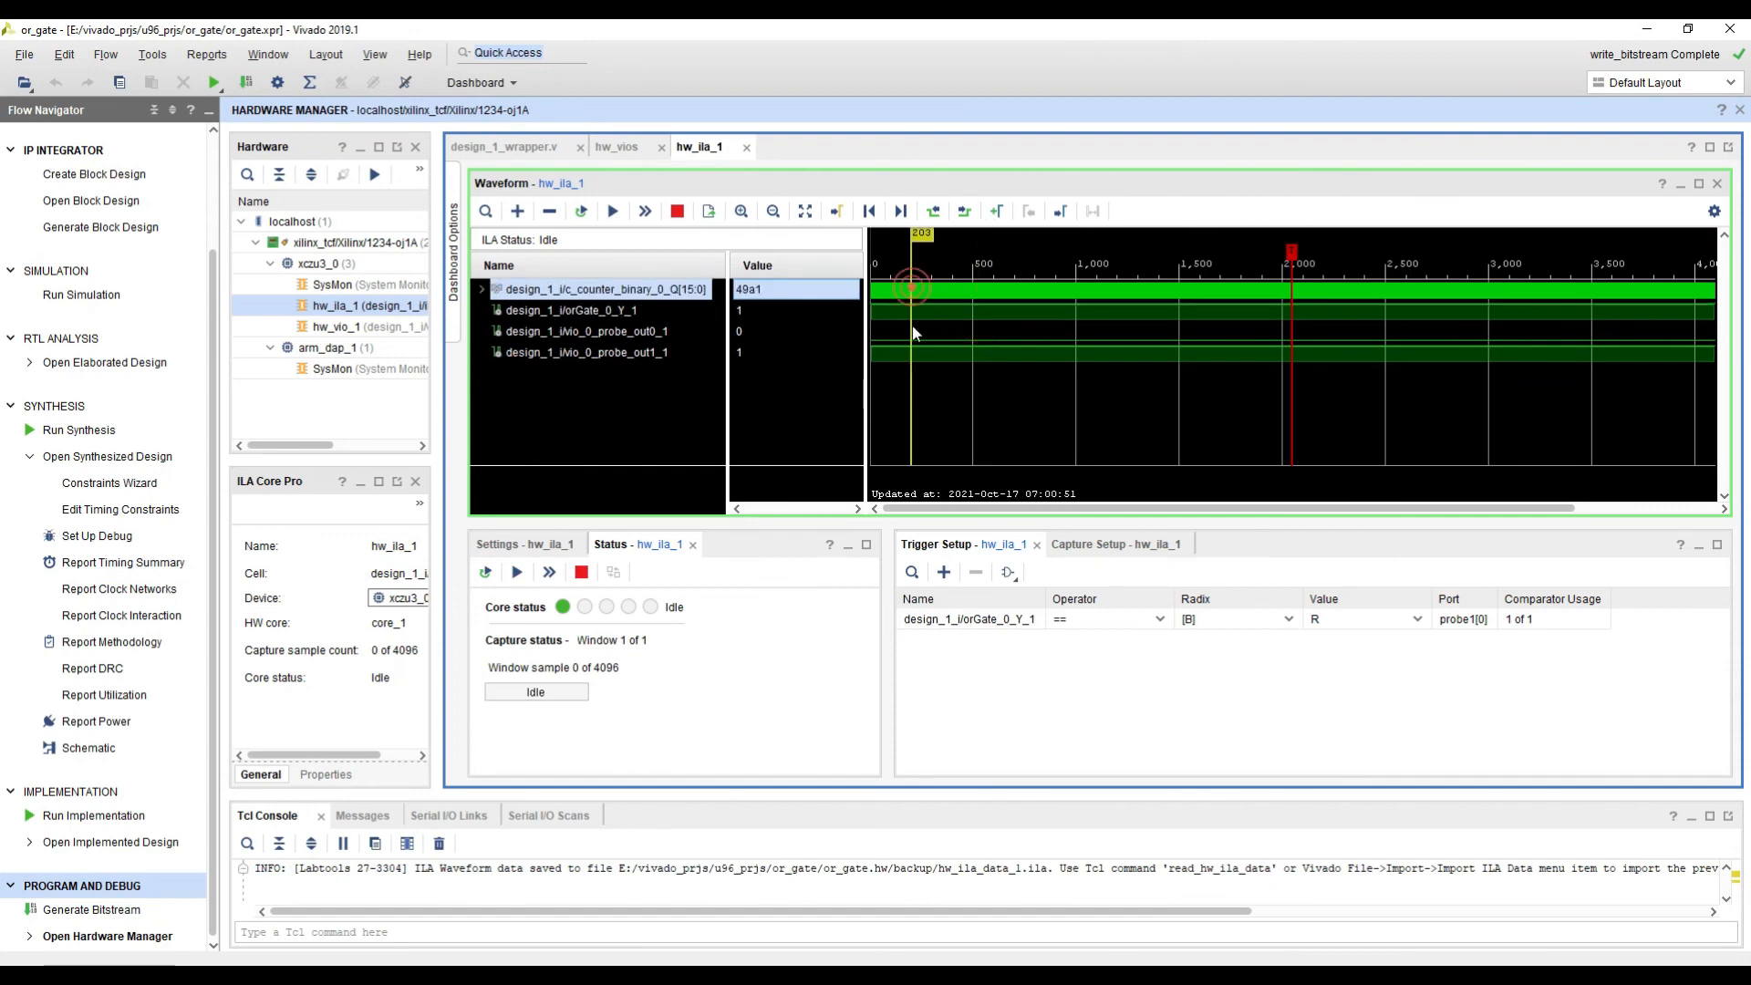
ctrl+scroll(904, 308, up, 3)
ctrl+scroll(1000, 316, up, 3)
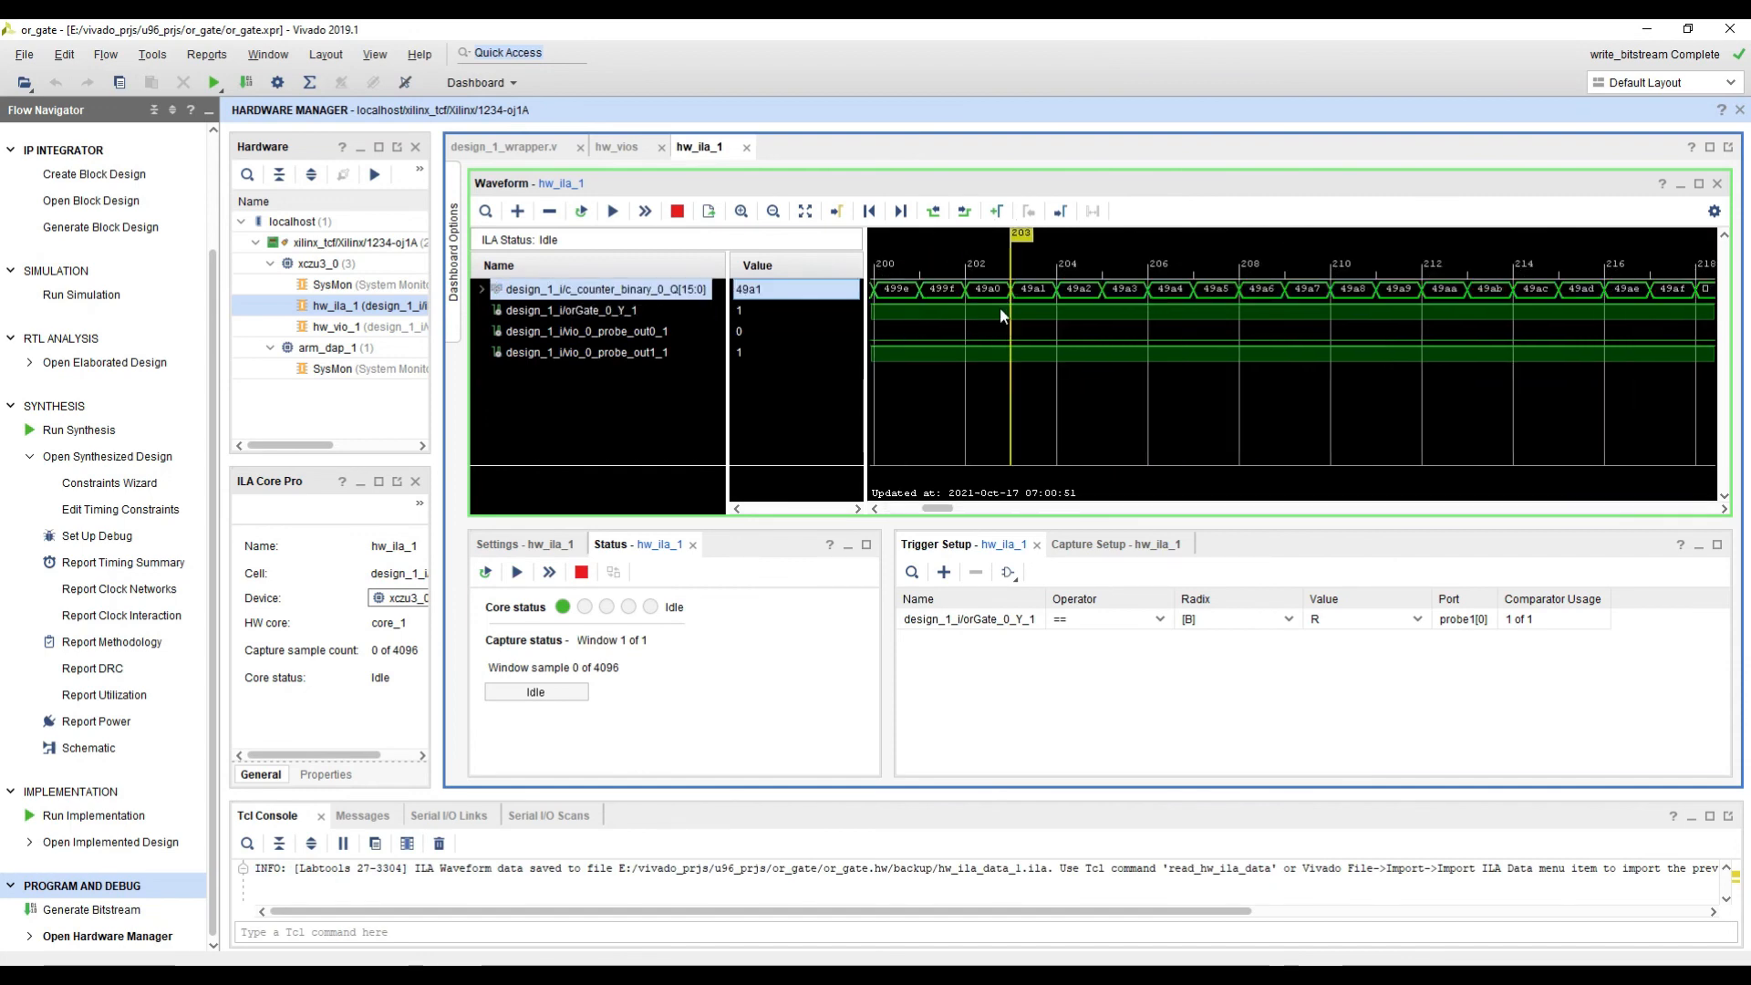
ctrl+scroll(1000, 317, down, 5)
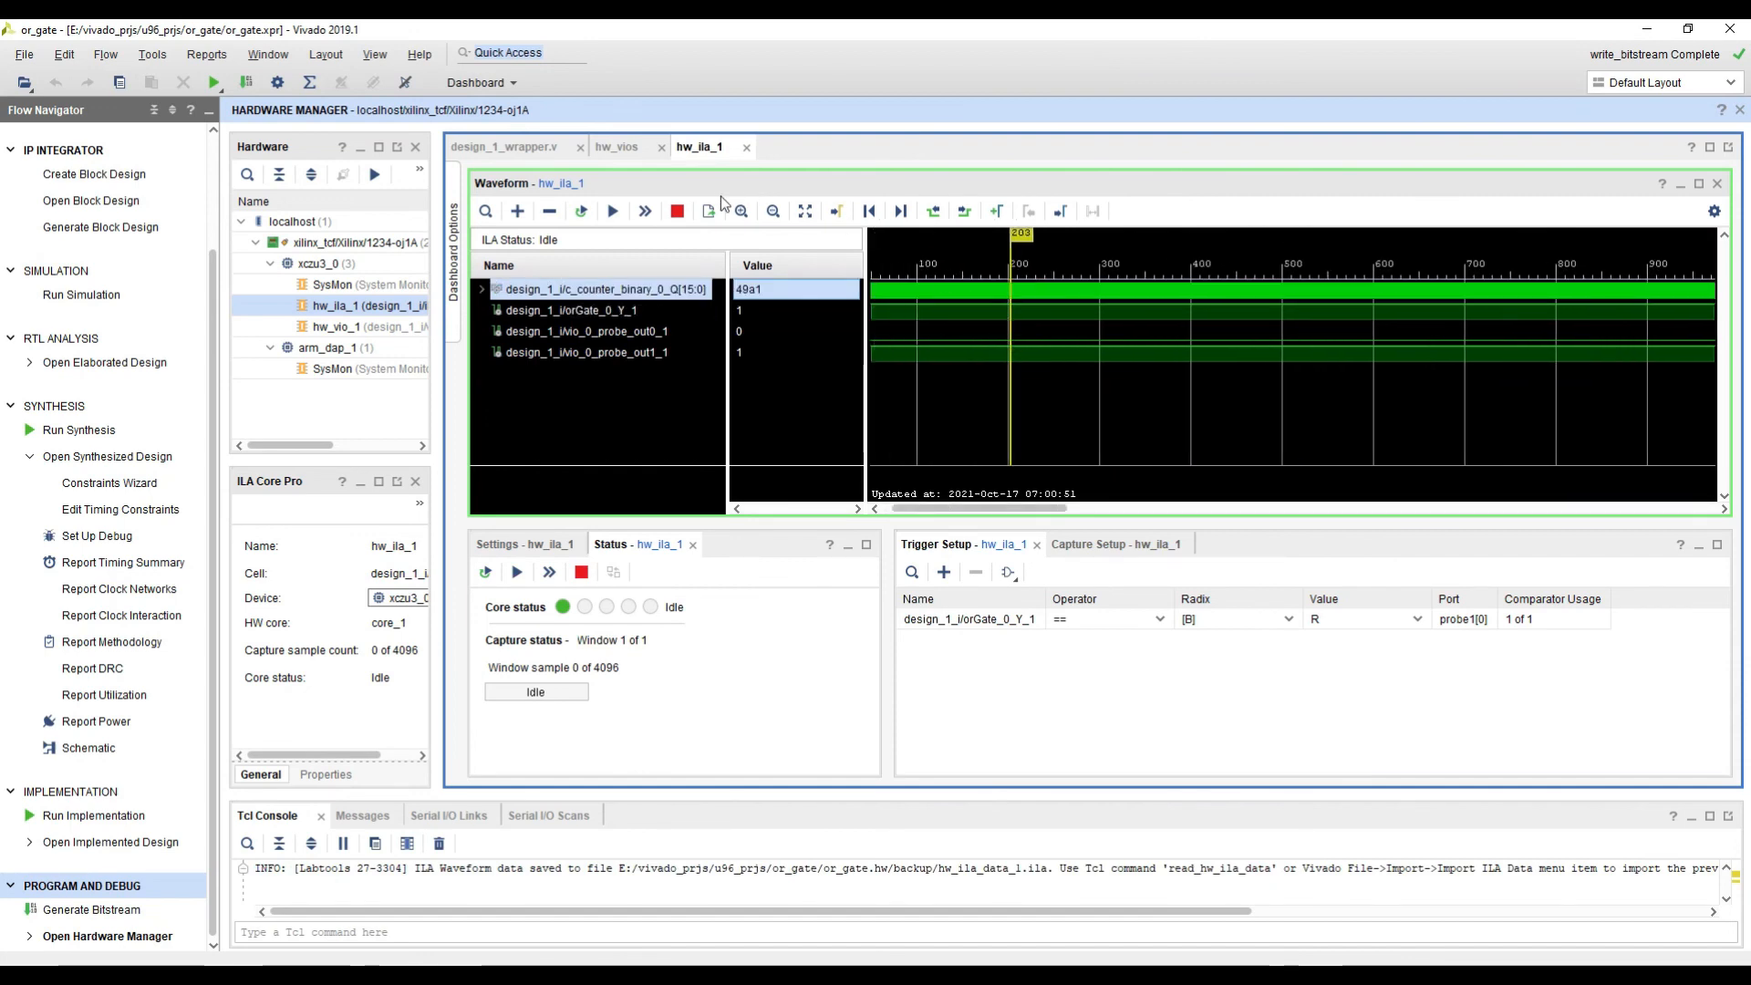
click(806, 213)
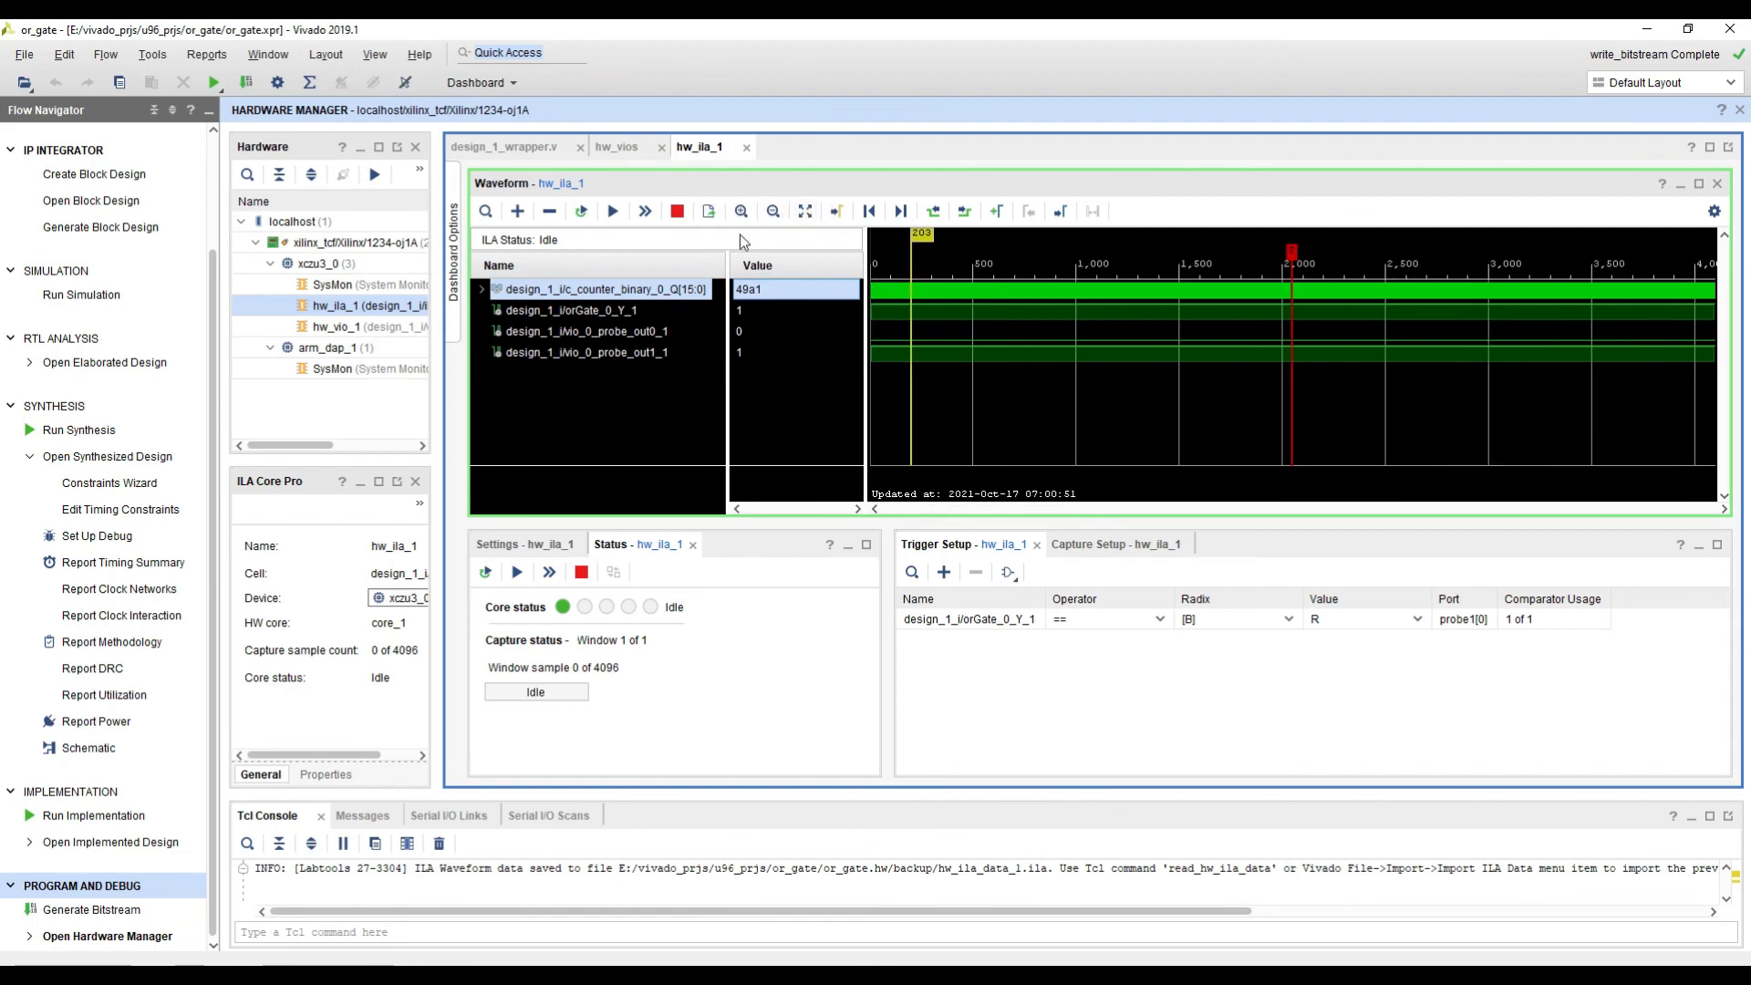
Step: Set design_1_i/vio_0_probe_out1 to 0 in hw_vio_1 and run an immediate trigger on hw_ila_1
click(614, 146)
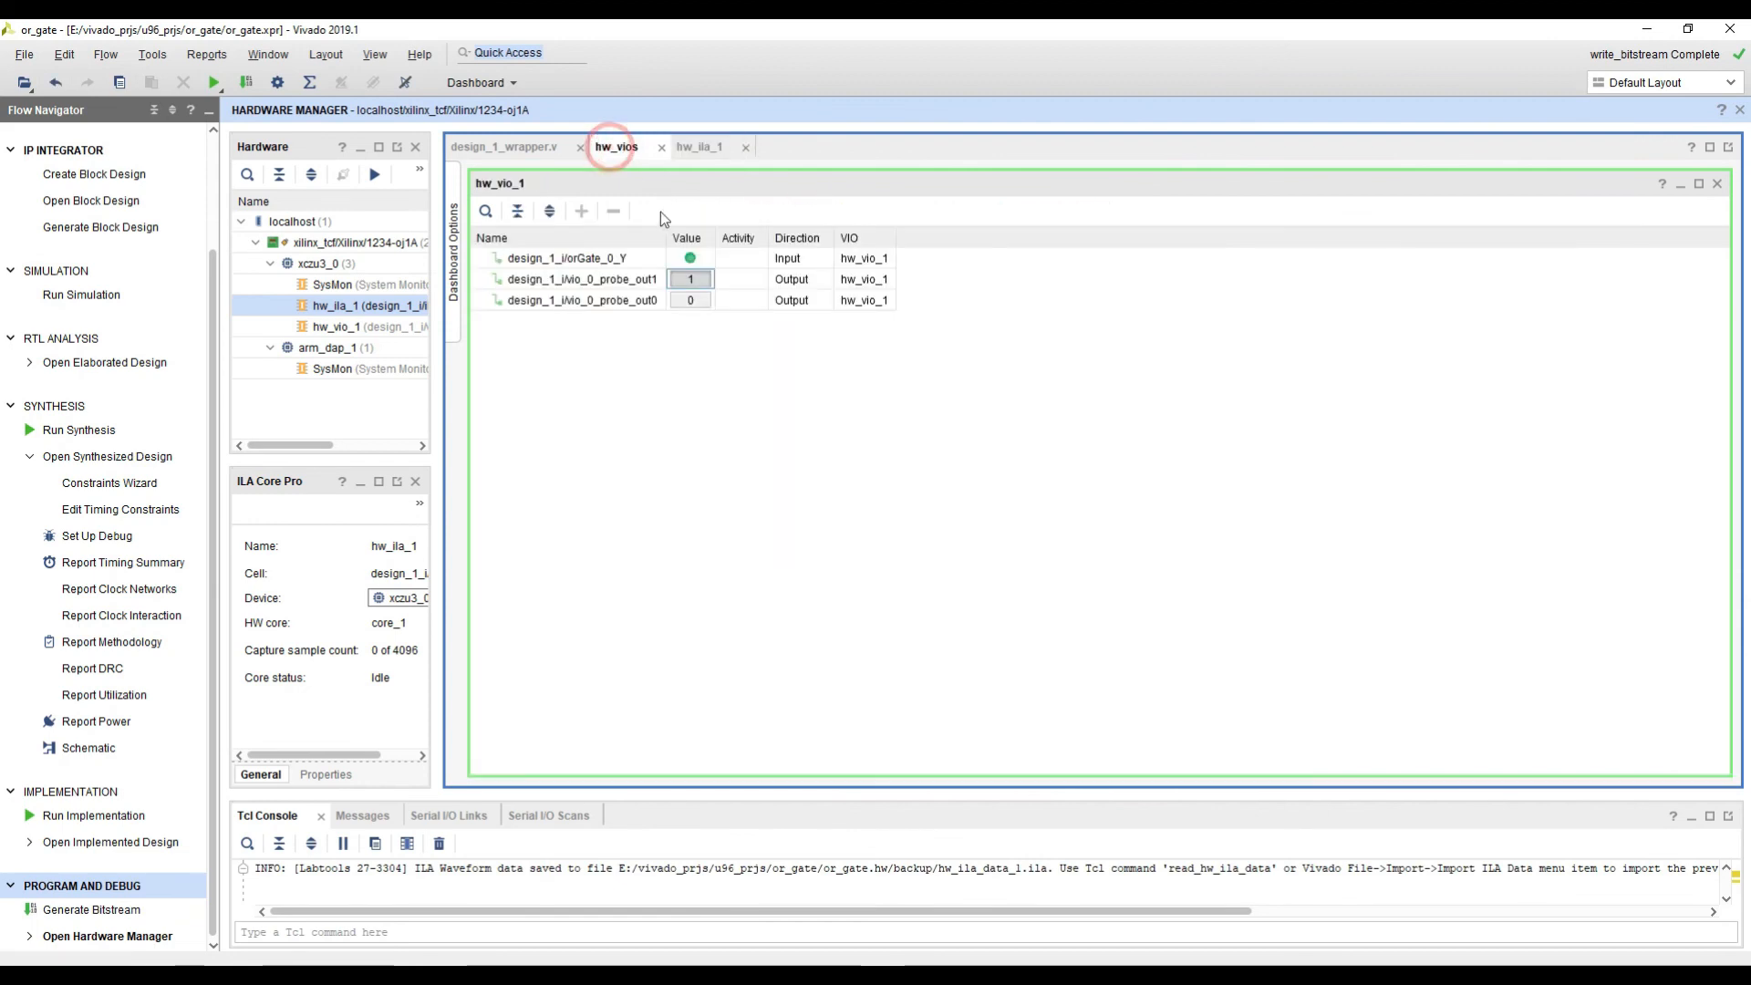
click(686, 279)
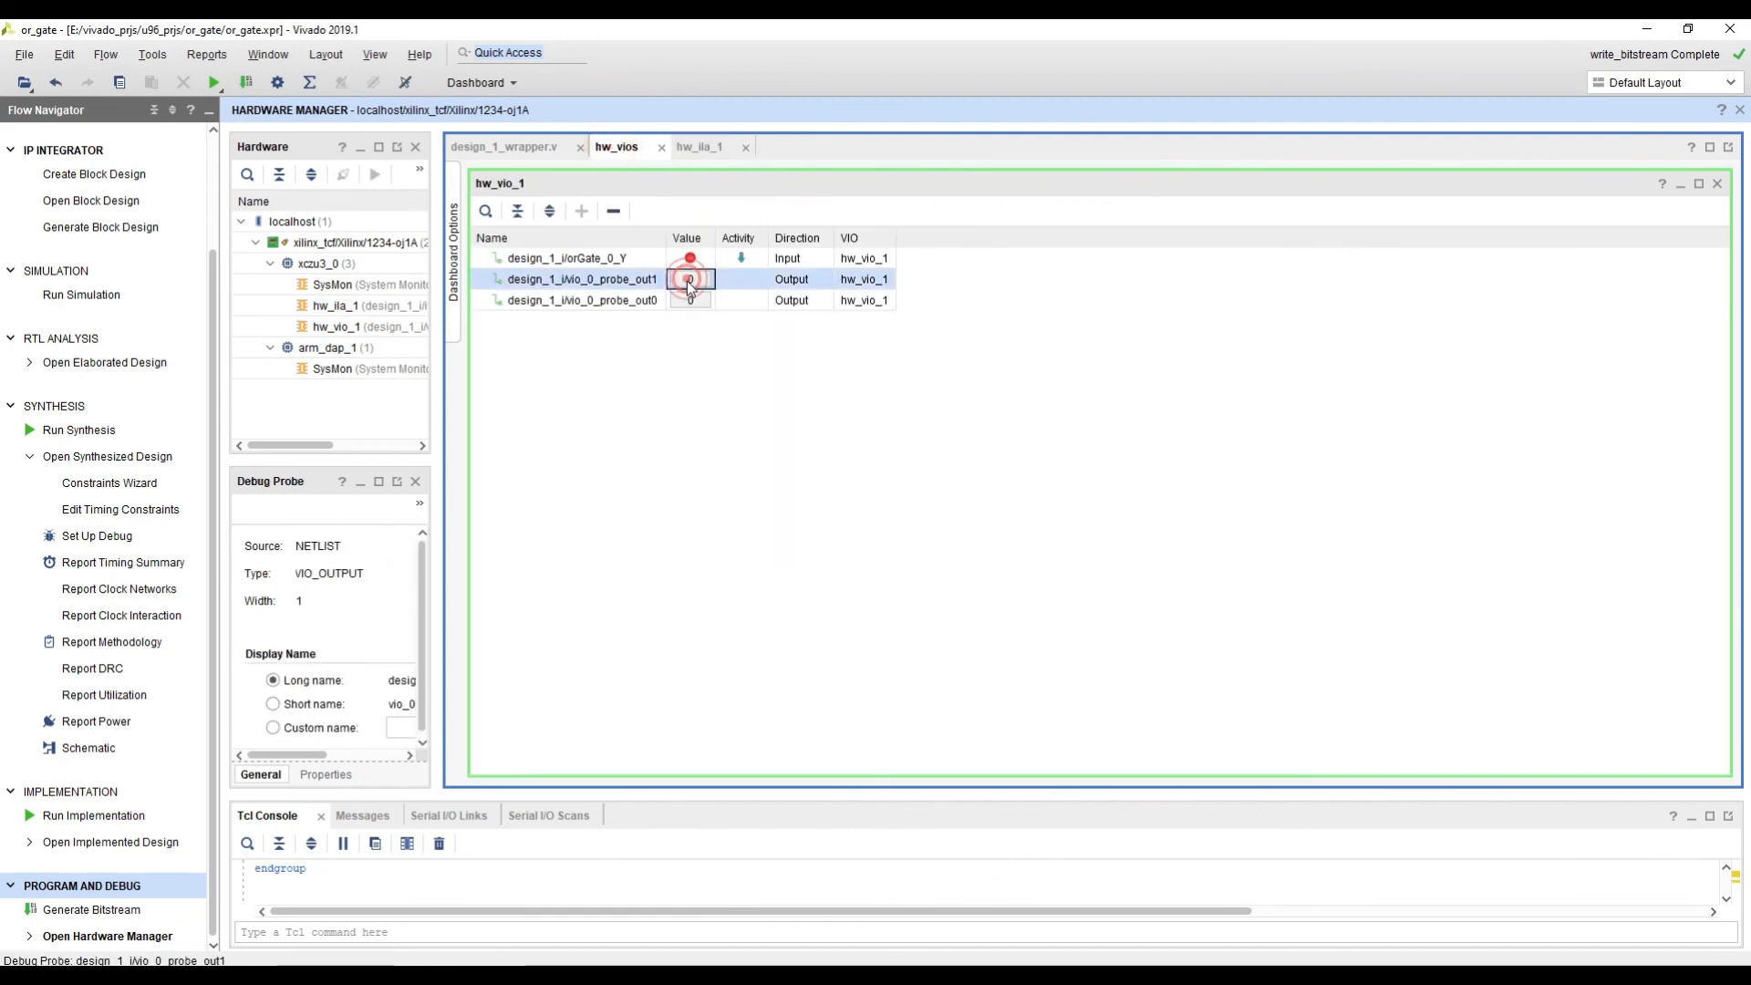
click(695, 148)
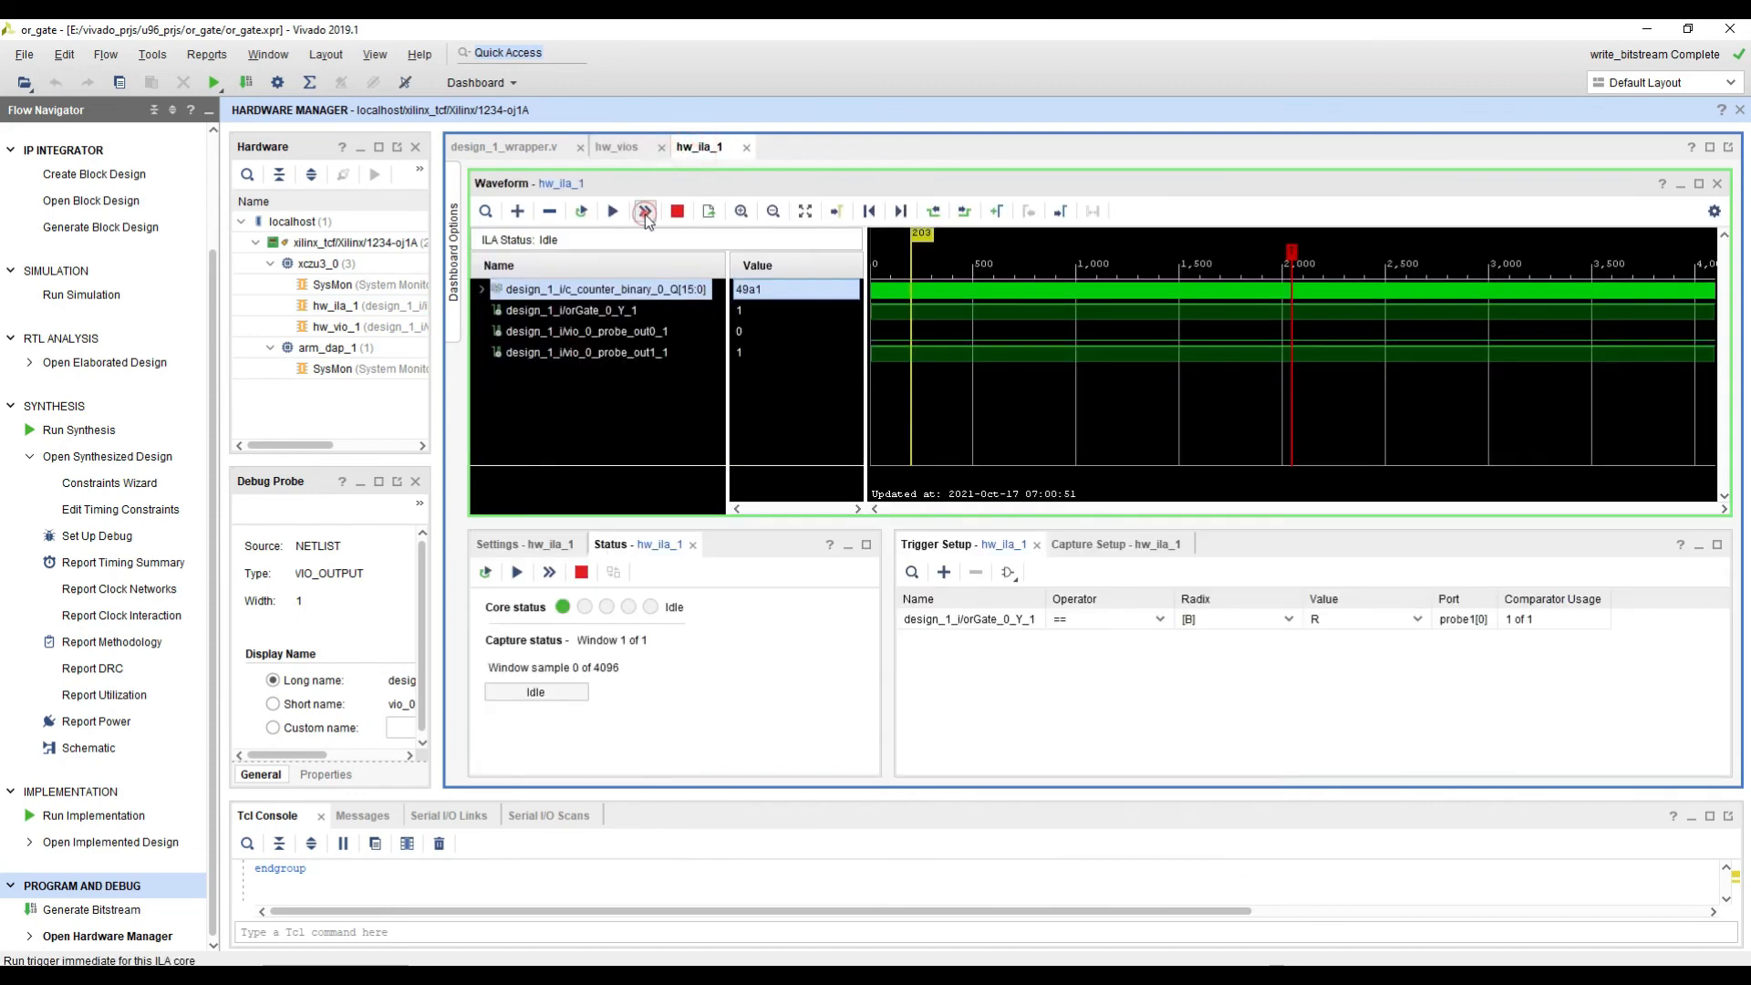
click(645, 213)
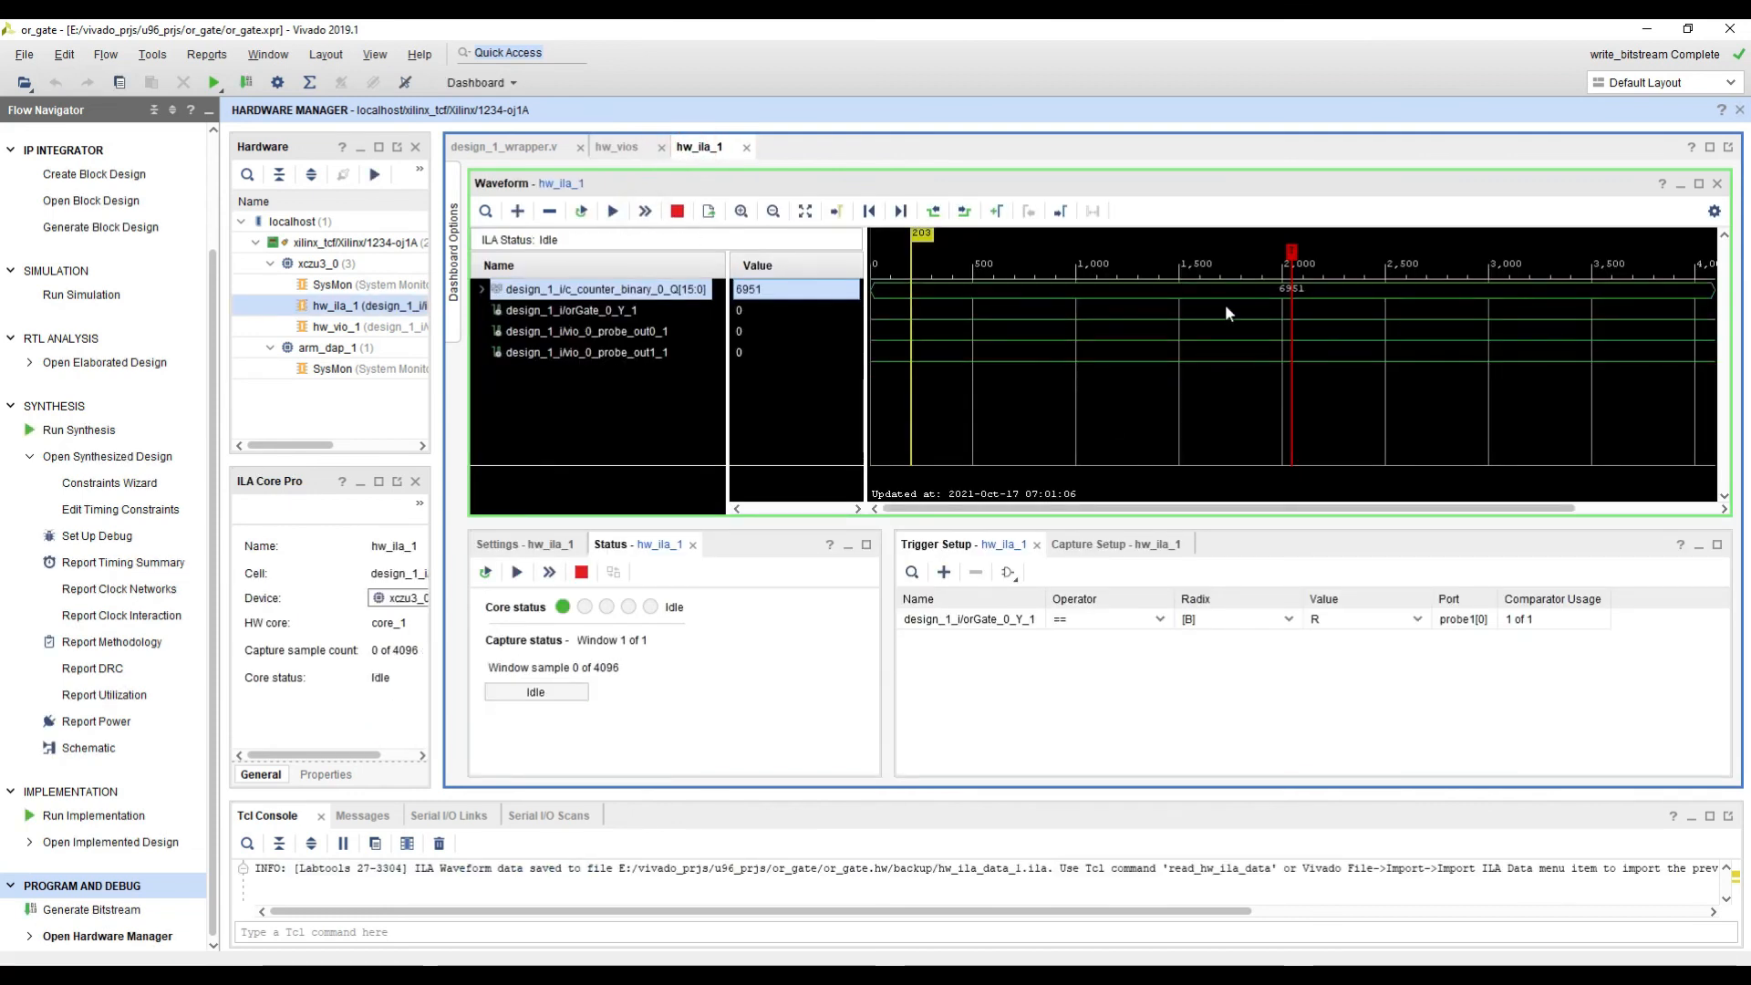
Step: Compare the VIO probe values with the captured counter waveform and run another immediate trigger on hw_ila_1
click(614, 149)
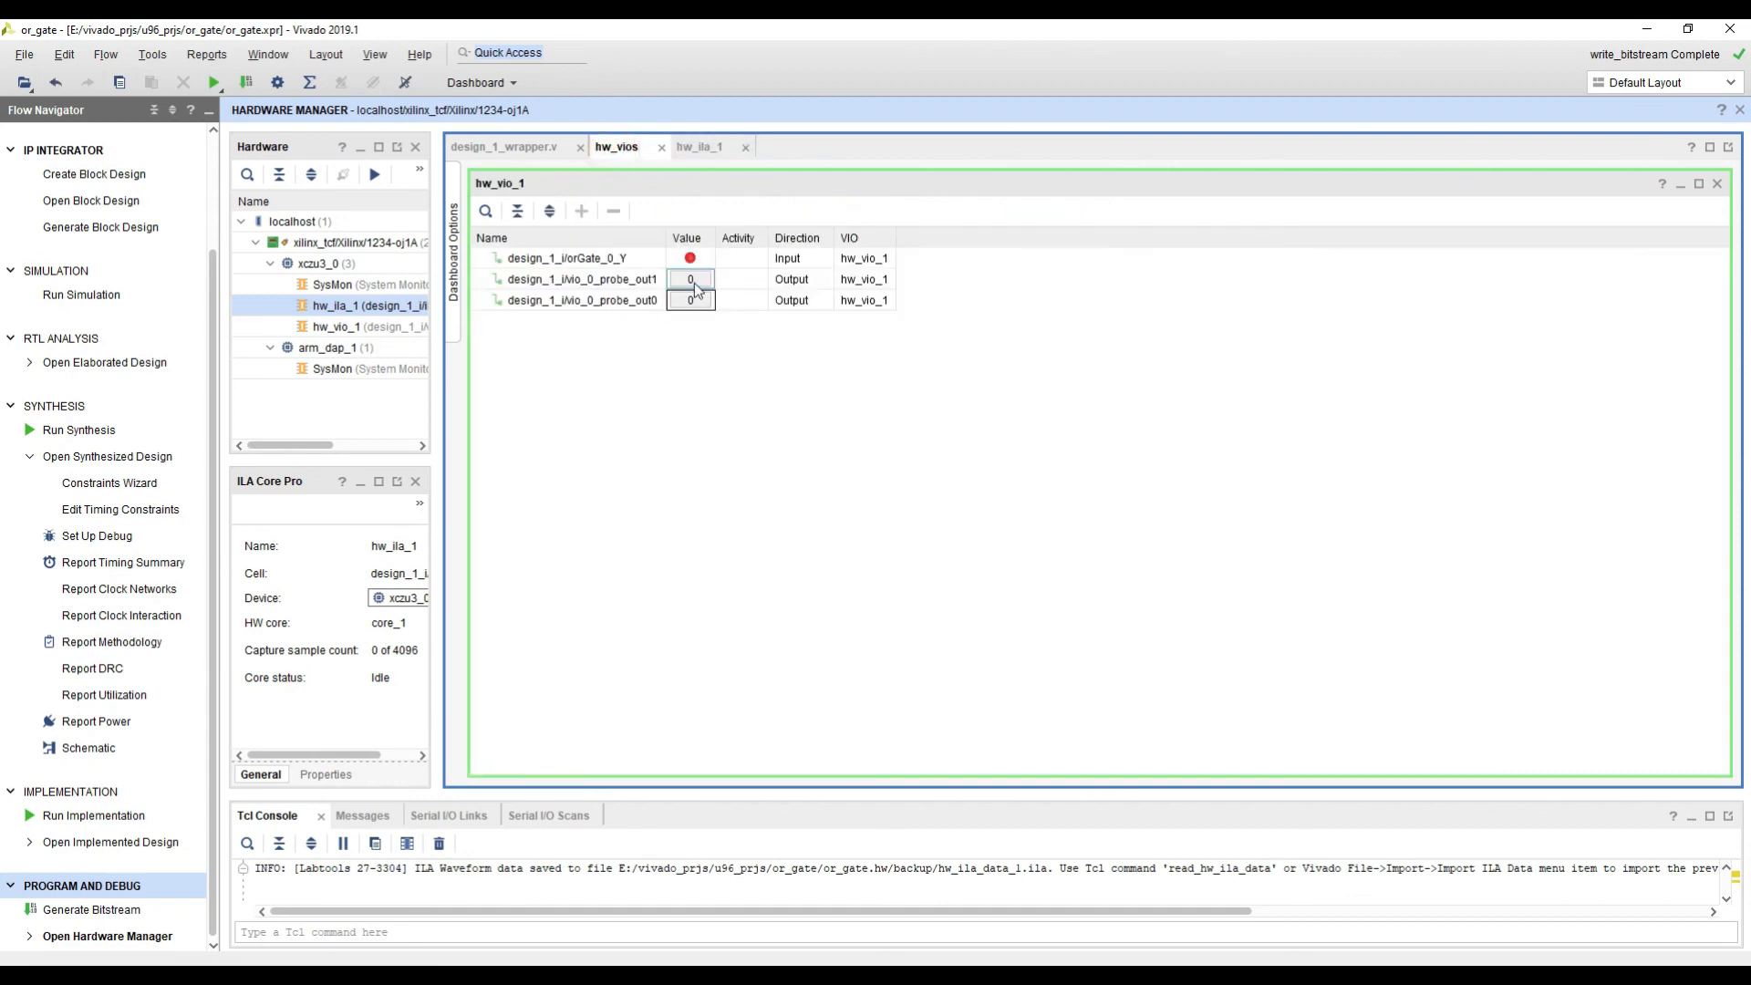
click(697, 148)
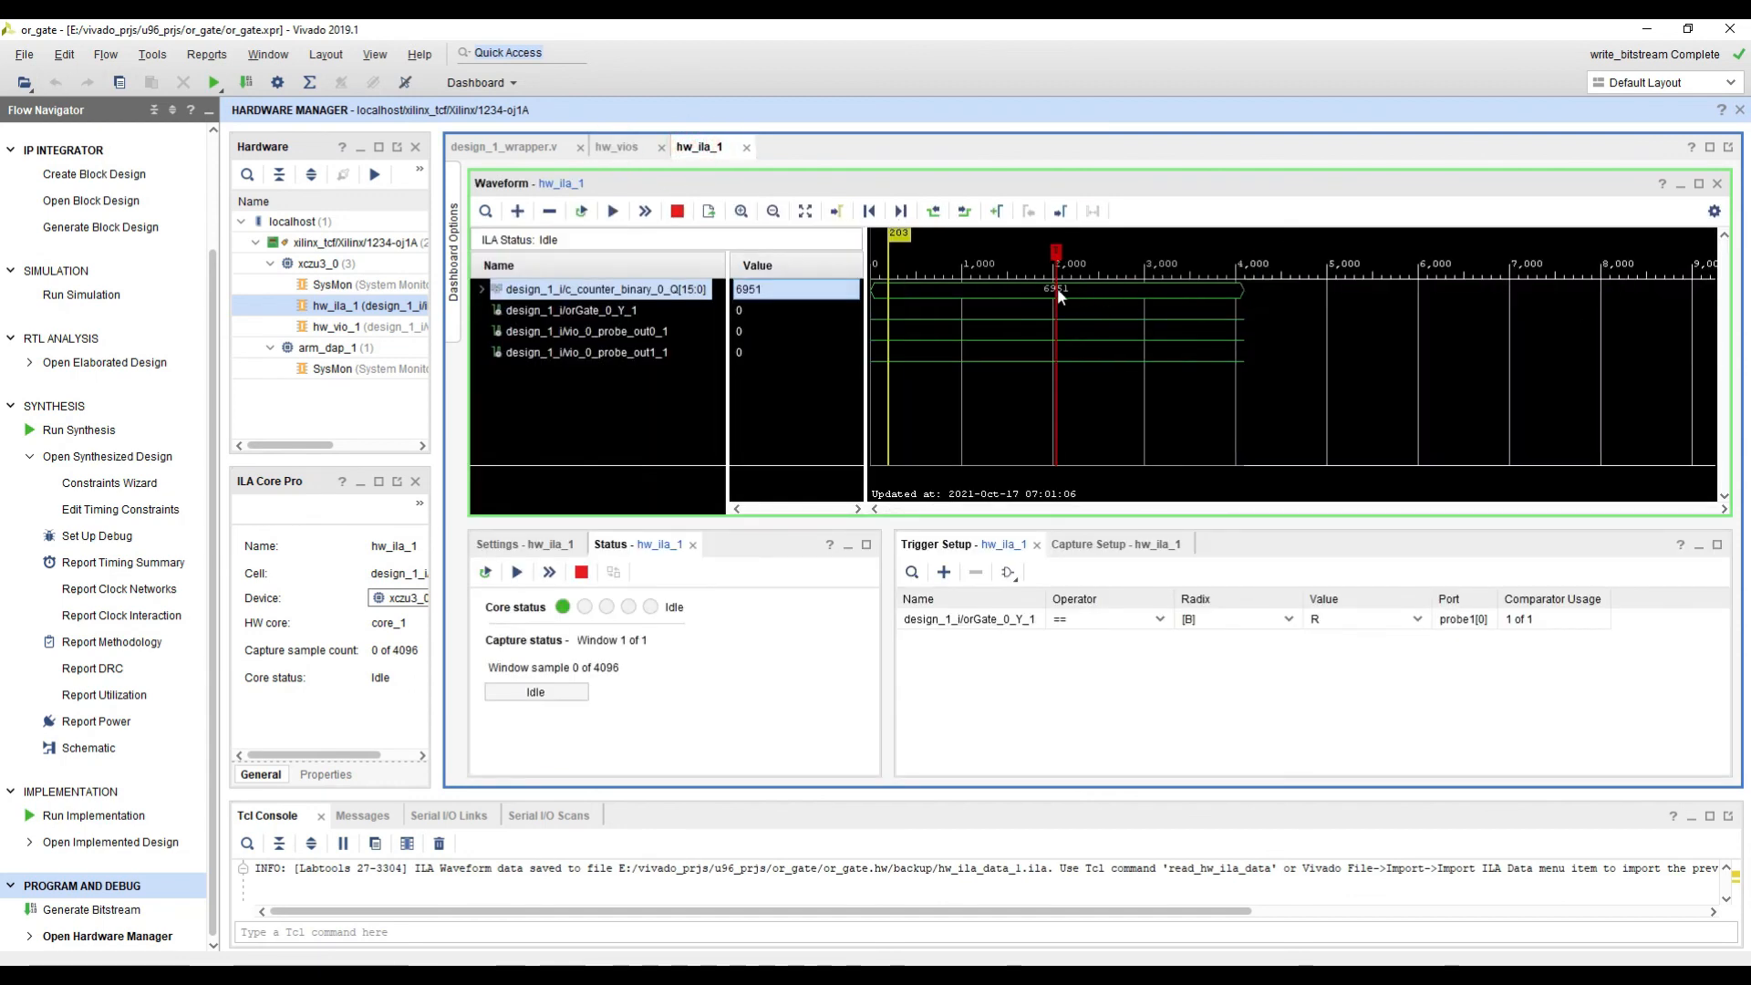
ctrl+scroll(1057, 292, up, 2)
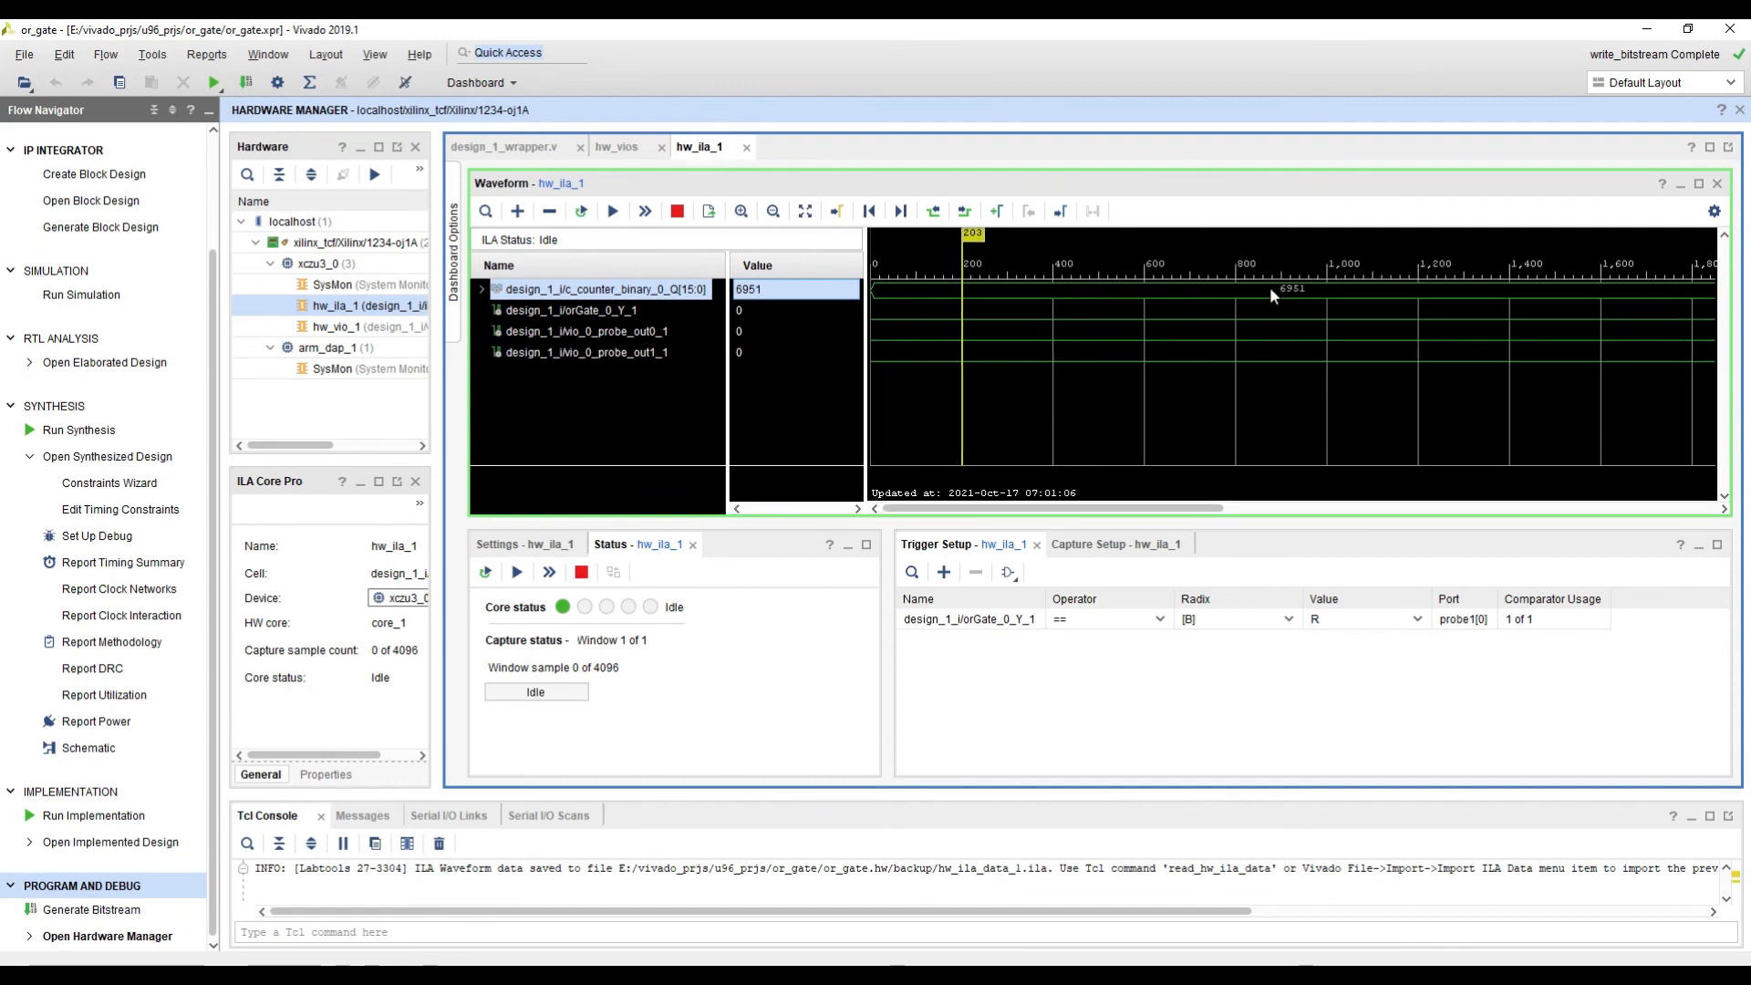
ctrl+scroll(1286, 288, down, 2)
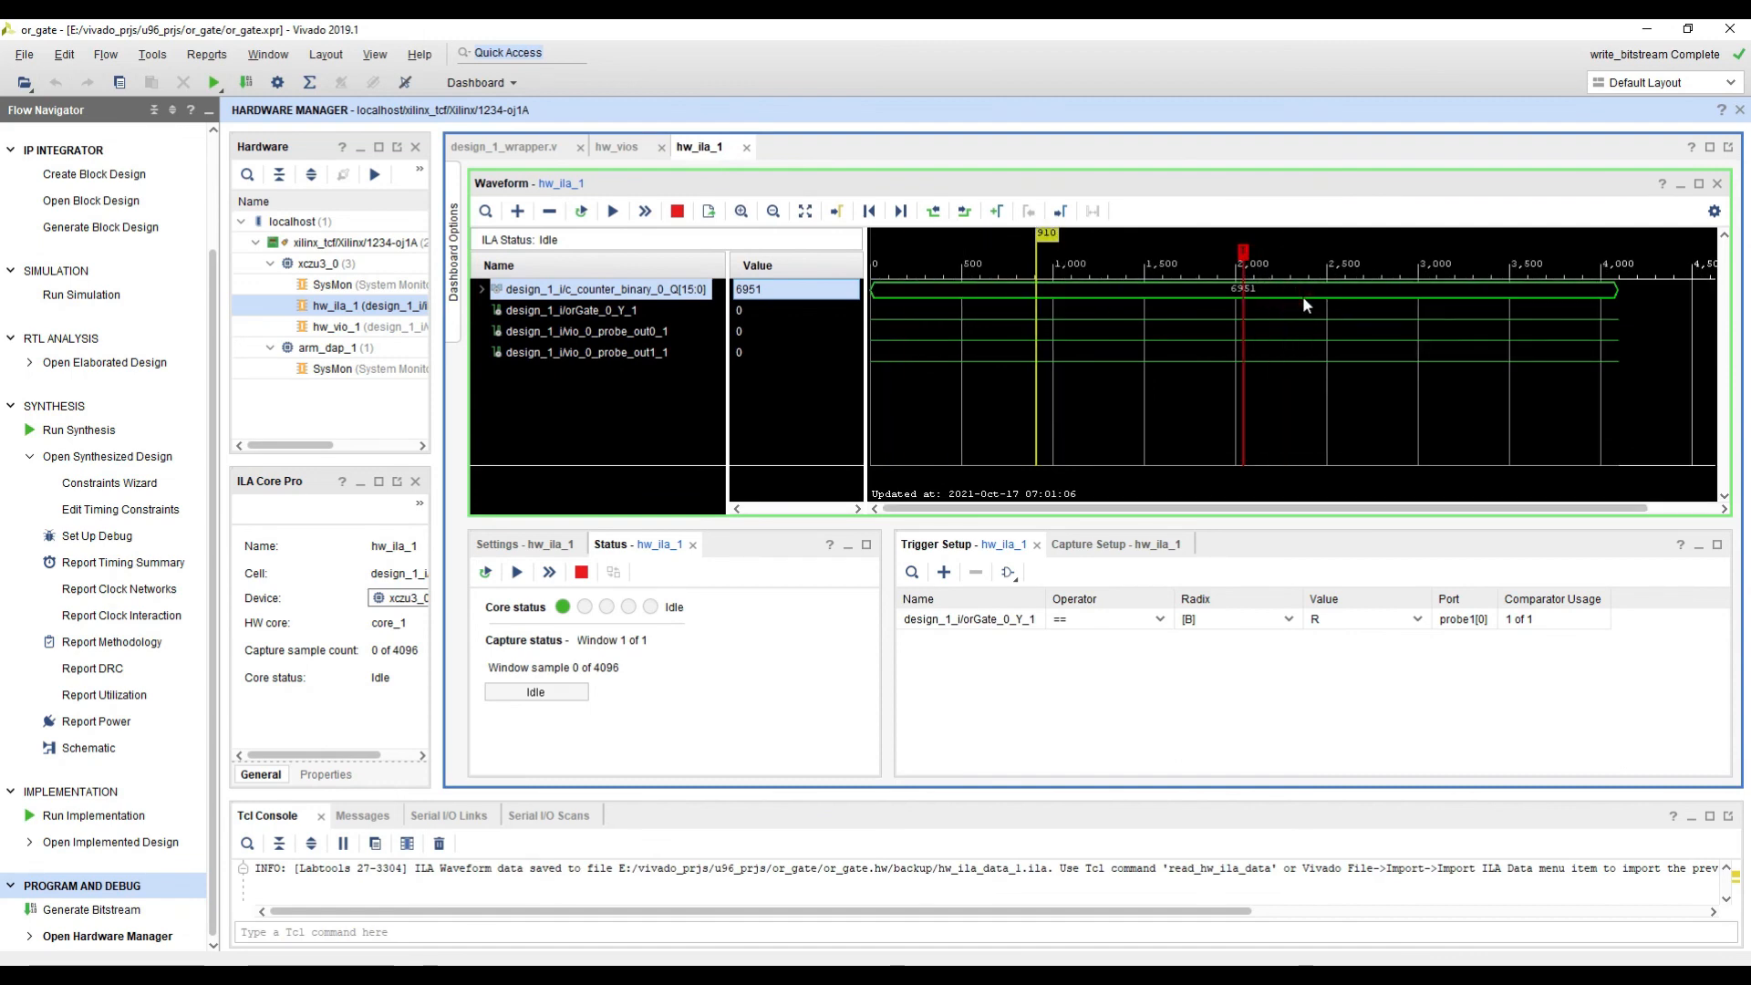
click(646, 212)
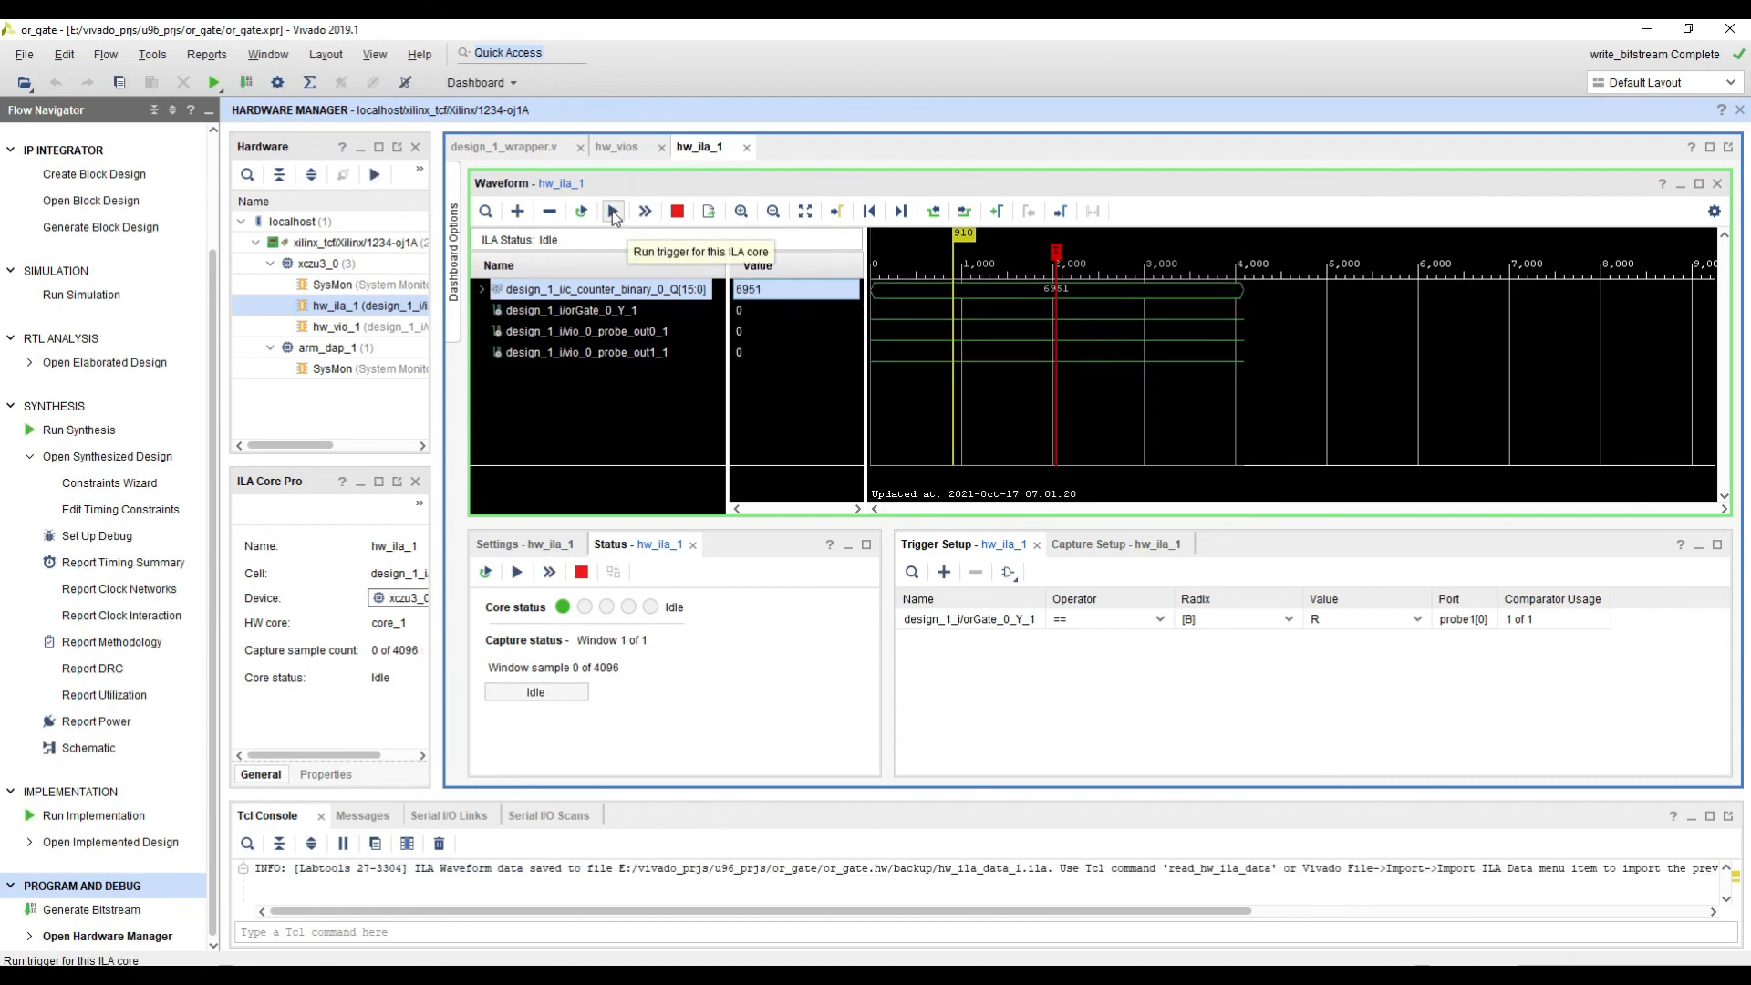
Step: Arm hw_ila_1 with the regular trigger and set design_1_i/vio_0_probe_out1 to 1 to capture the OR-gate output's rising edge
click(615, 211)
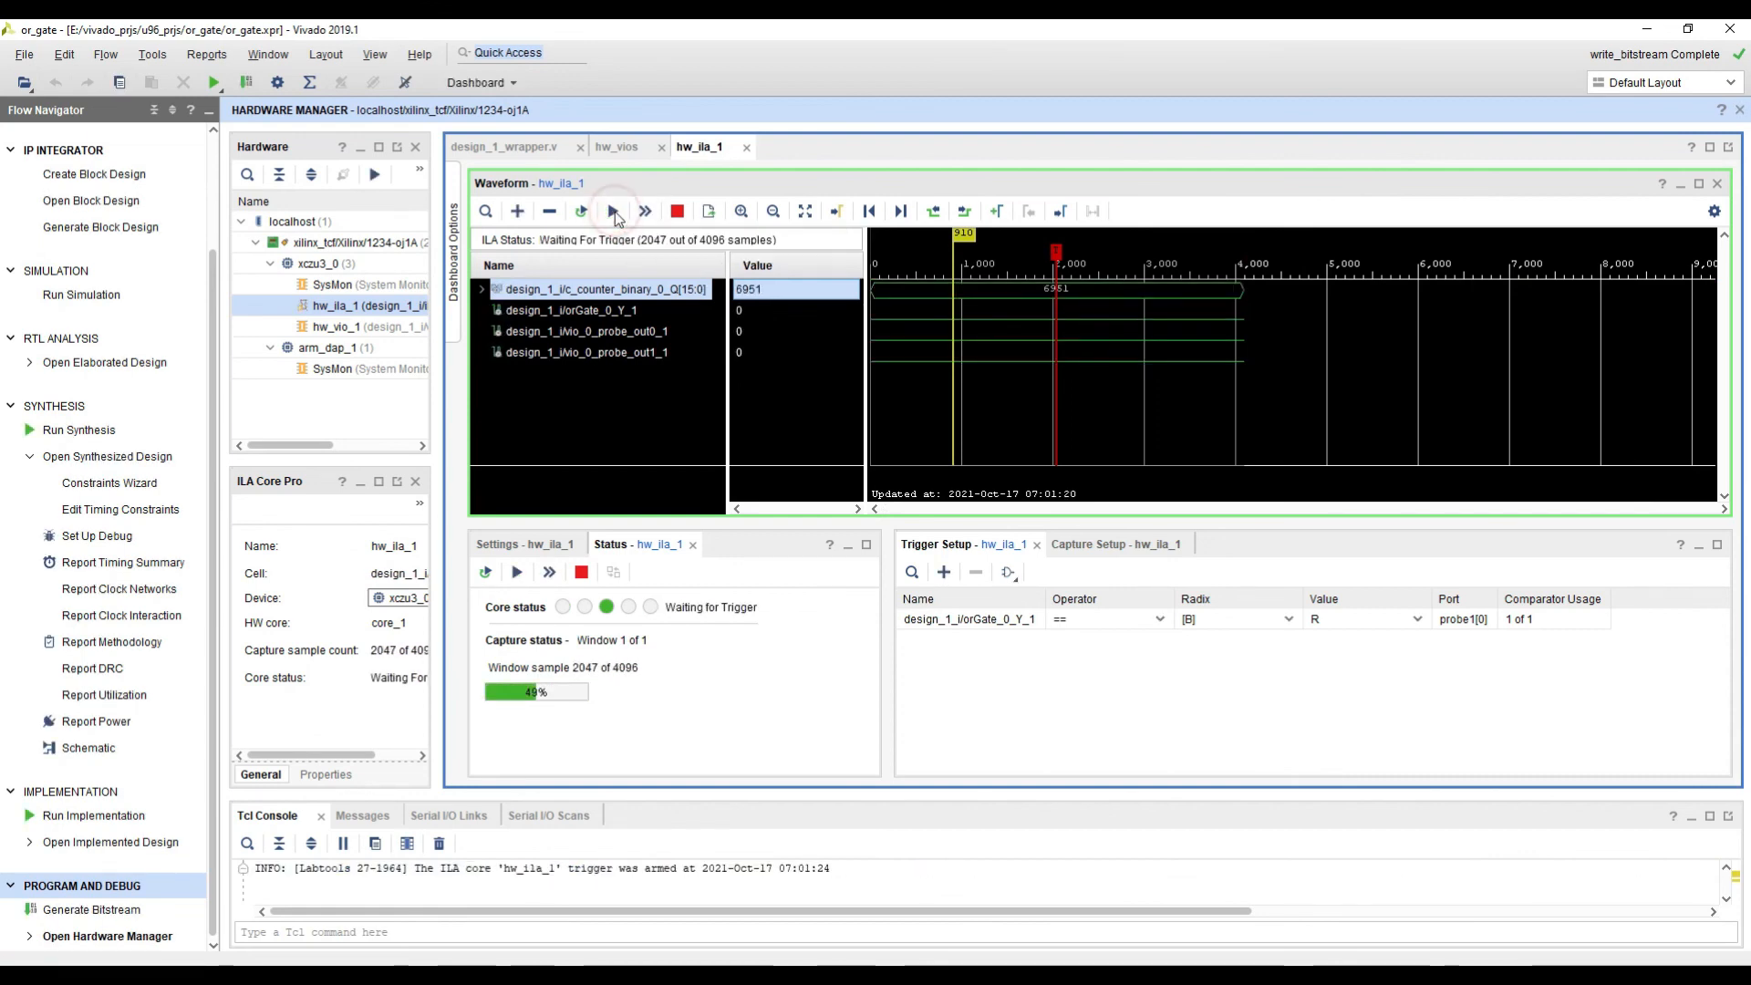
click(626, 148)
click(689, 279)
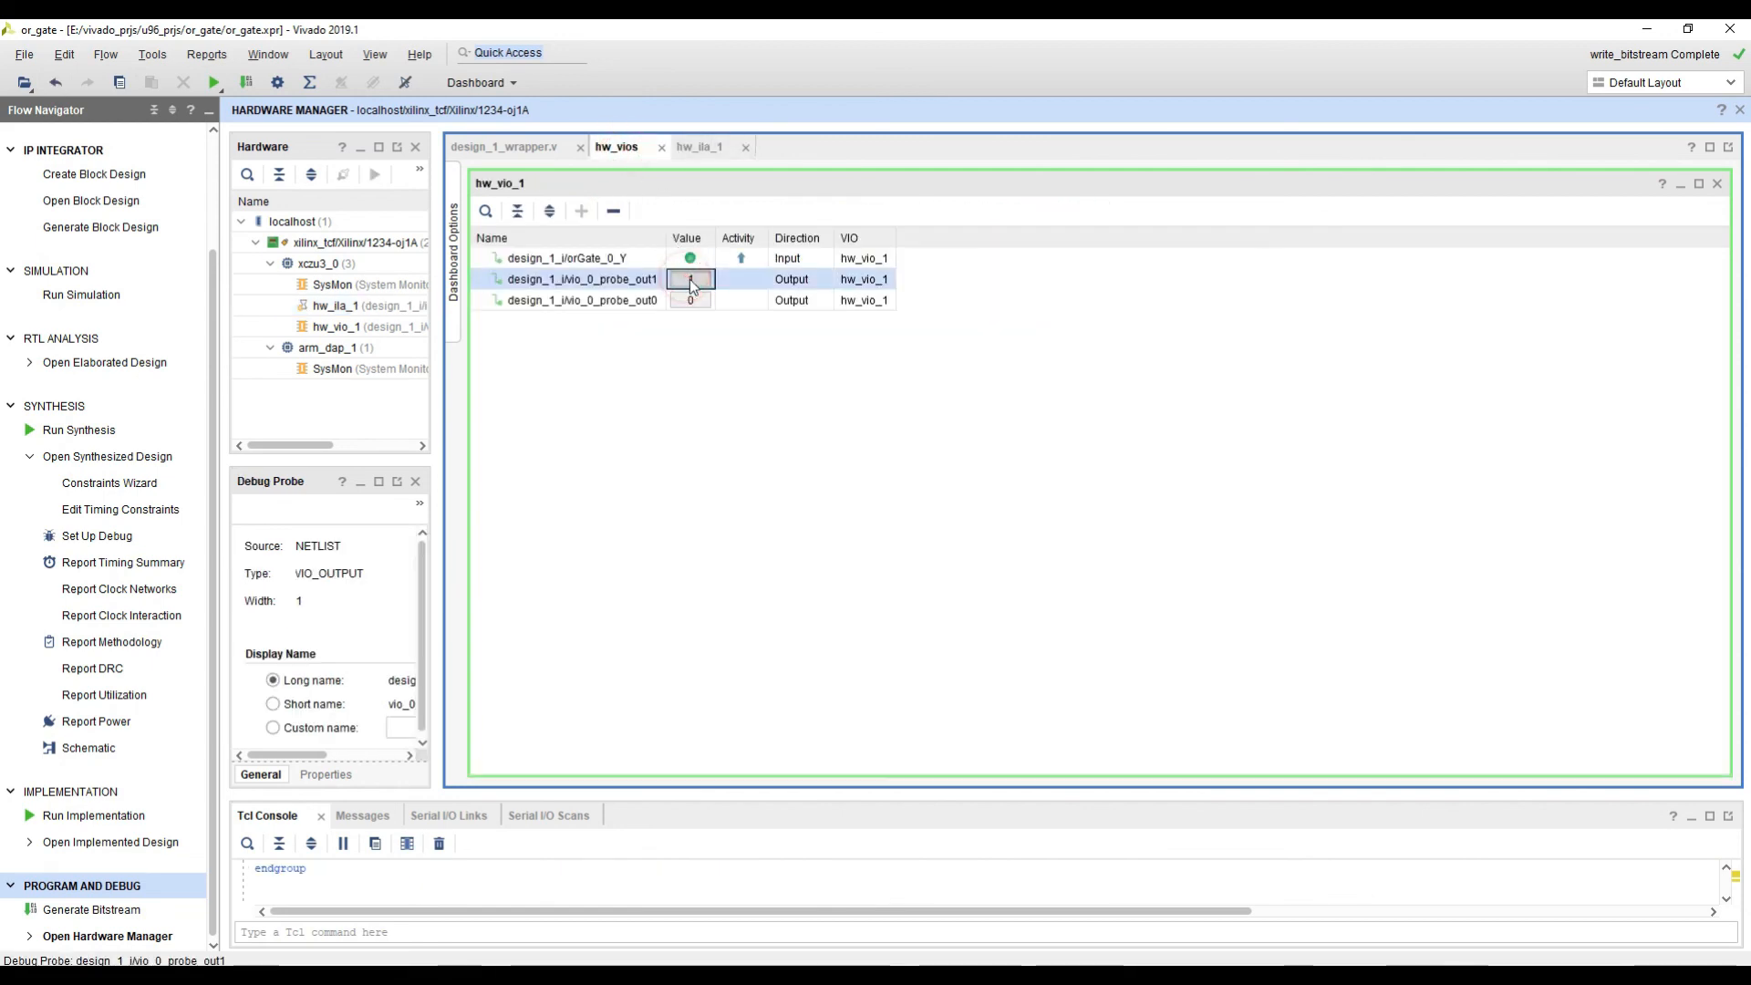
text(1)
key(Return)
click(696, 150)
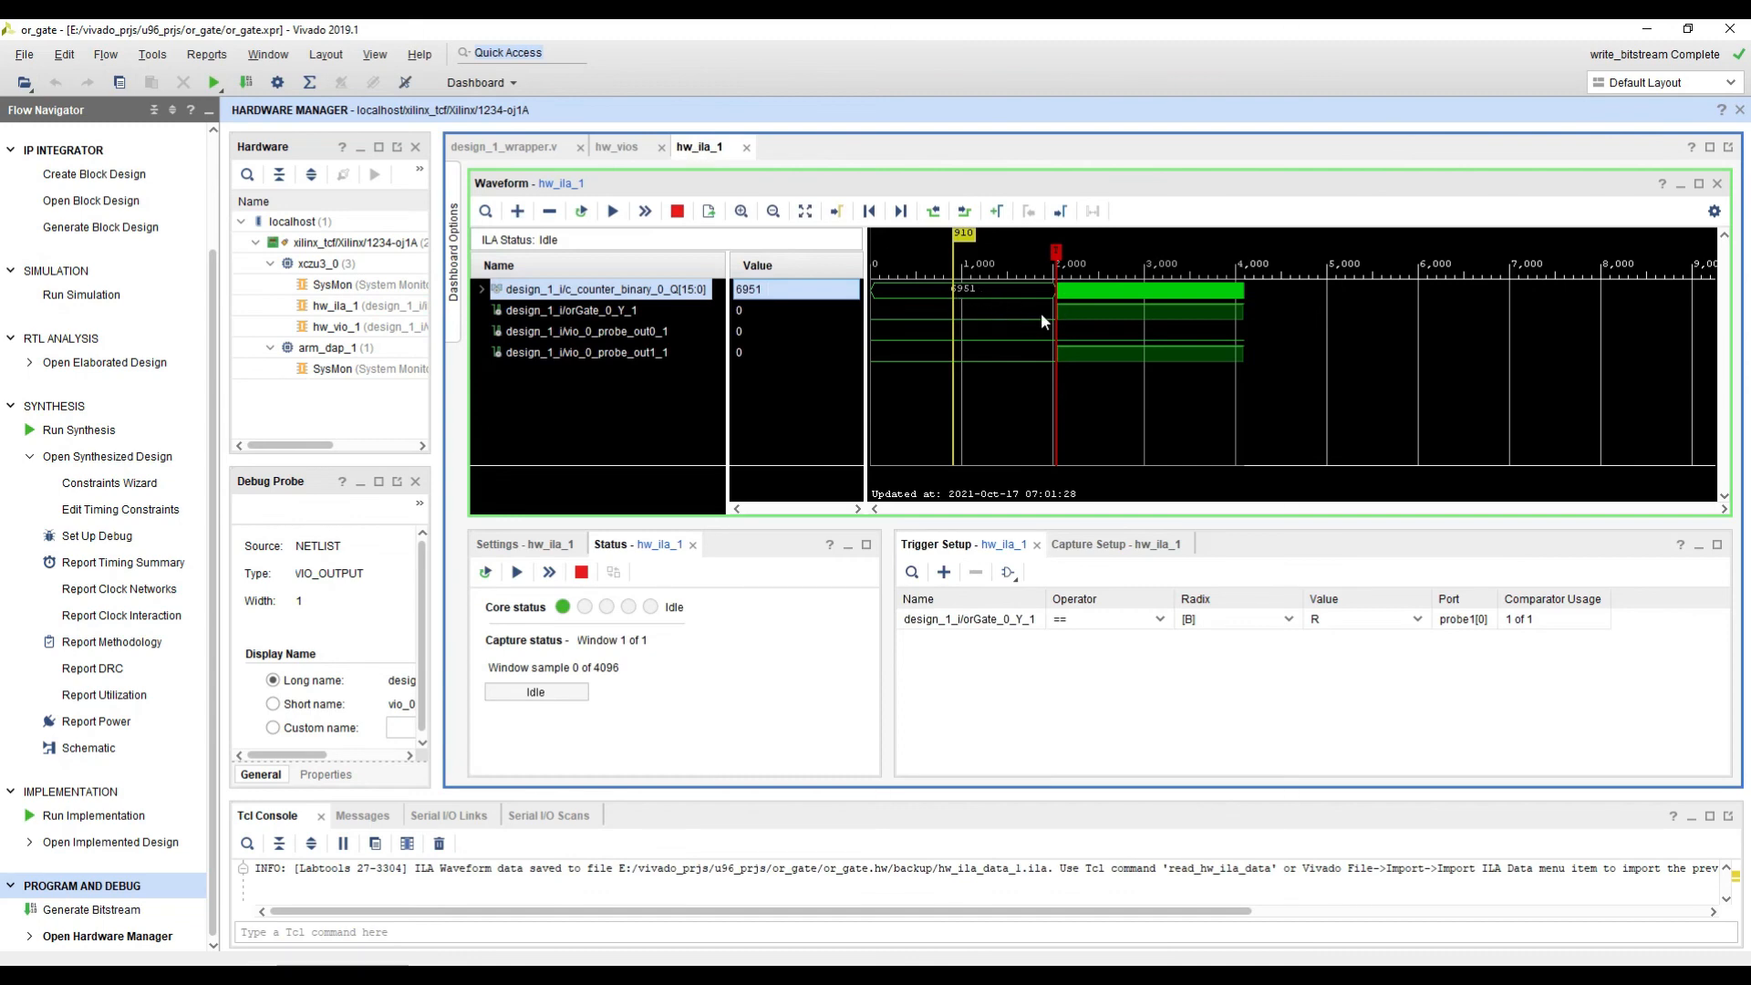
drag(1036, 312, 1084, 336)
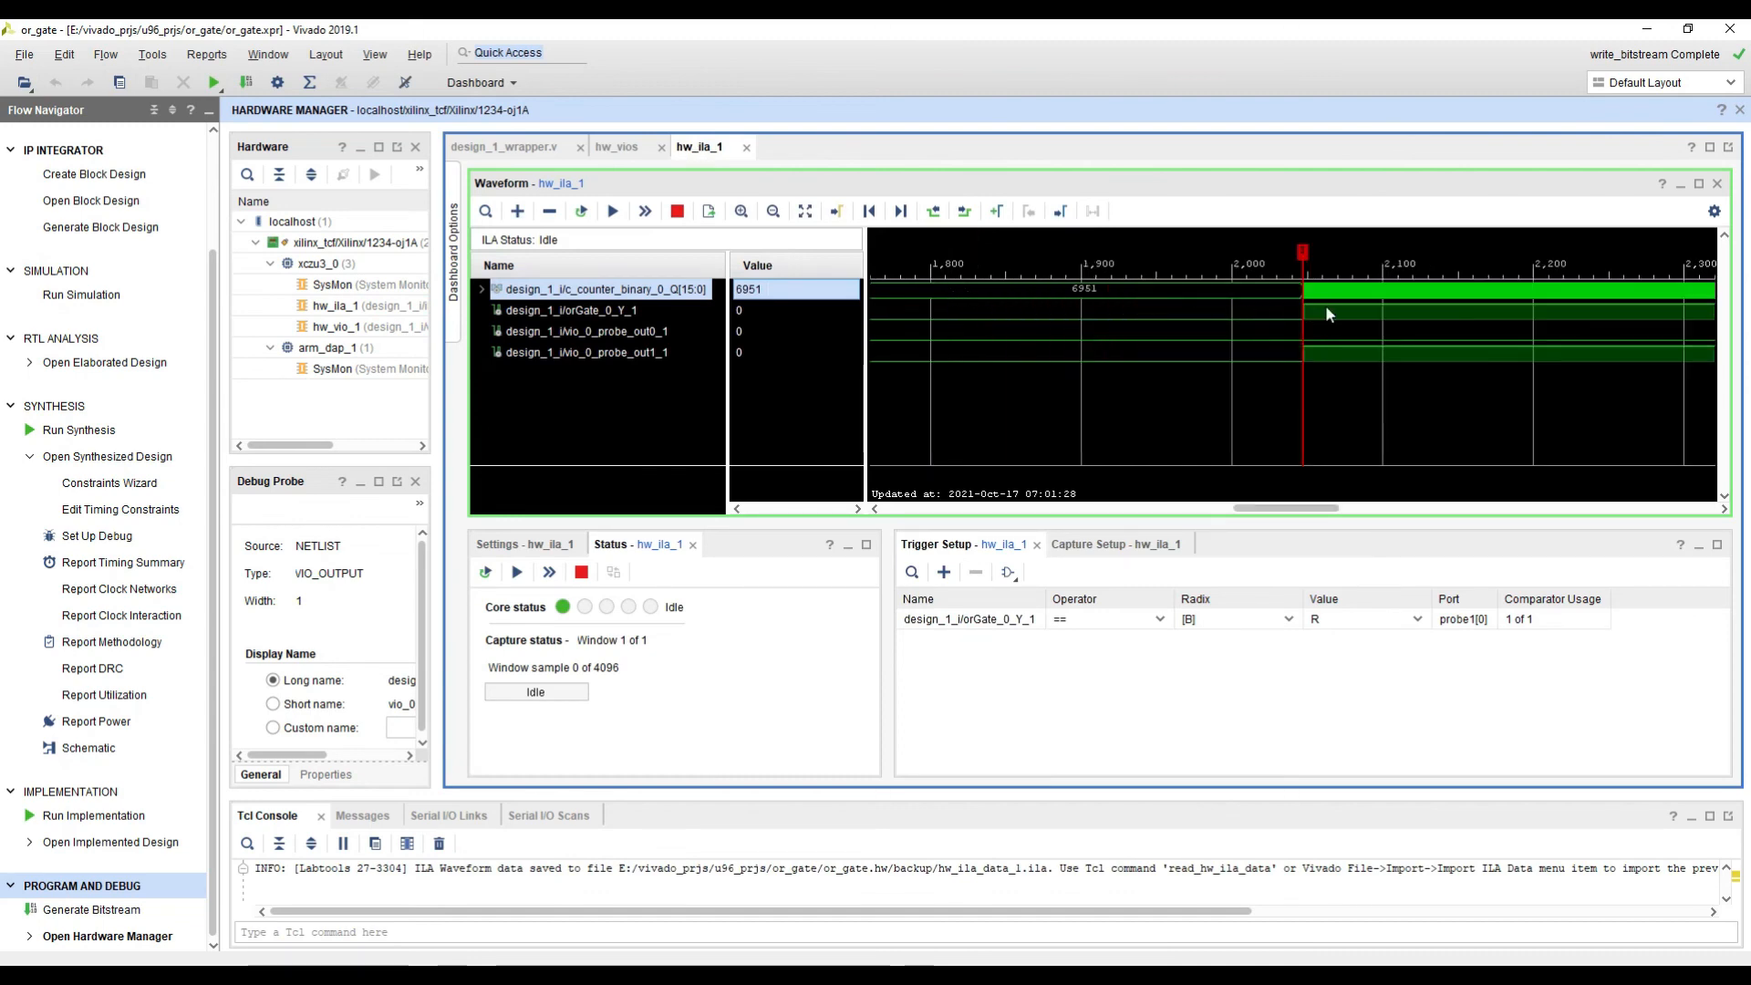
Step: Replace the design_1_i/orGate_0_Y_1 probe in the hw_ila_1 trigger setup with design_1_i/c_counter_binary_0_Q[15:0]
drag(1300, 292, 1327, 354)
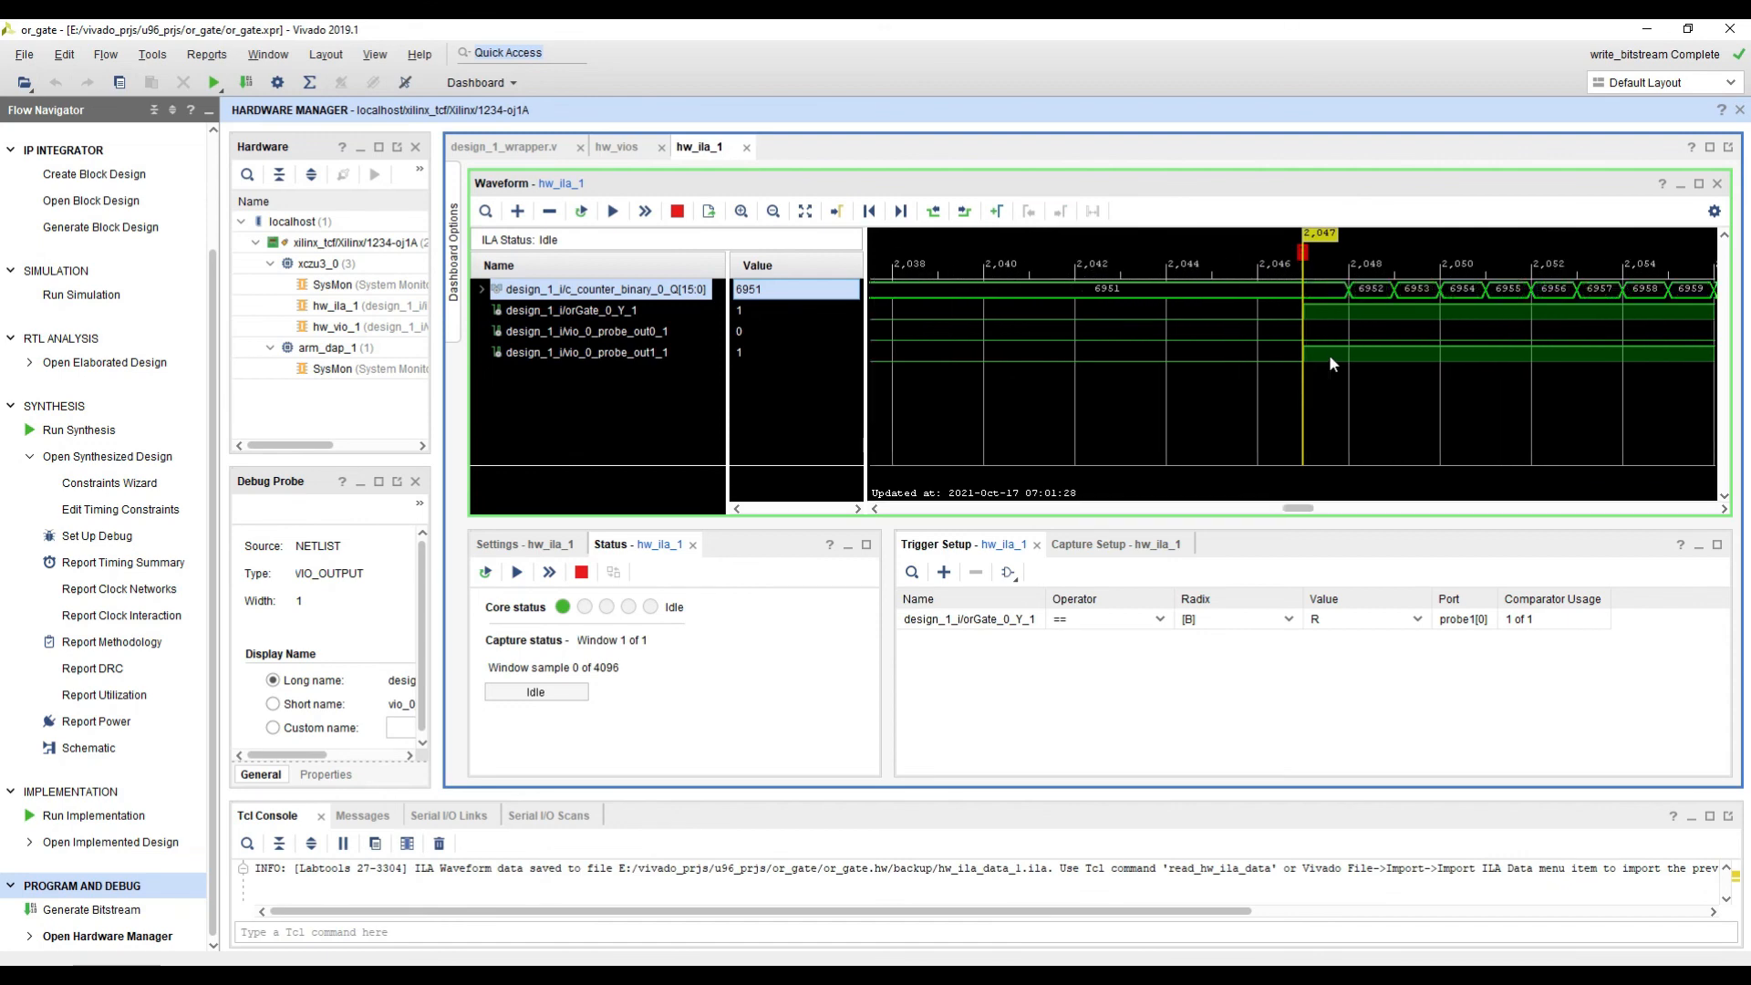
ctrl+scroll(1329, 358, up, 1)
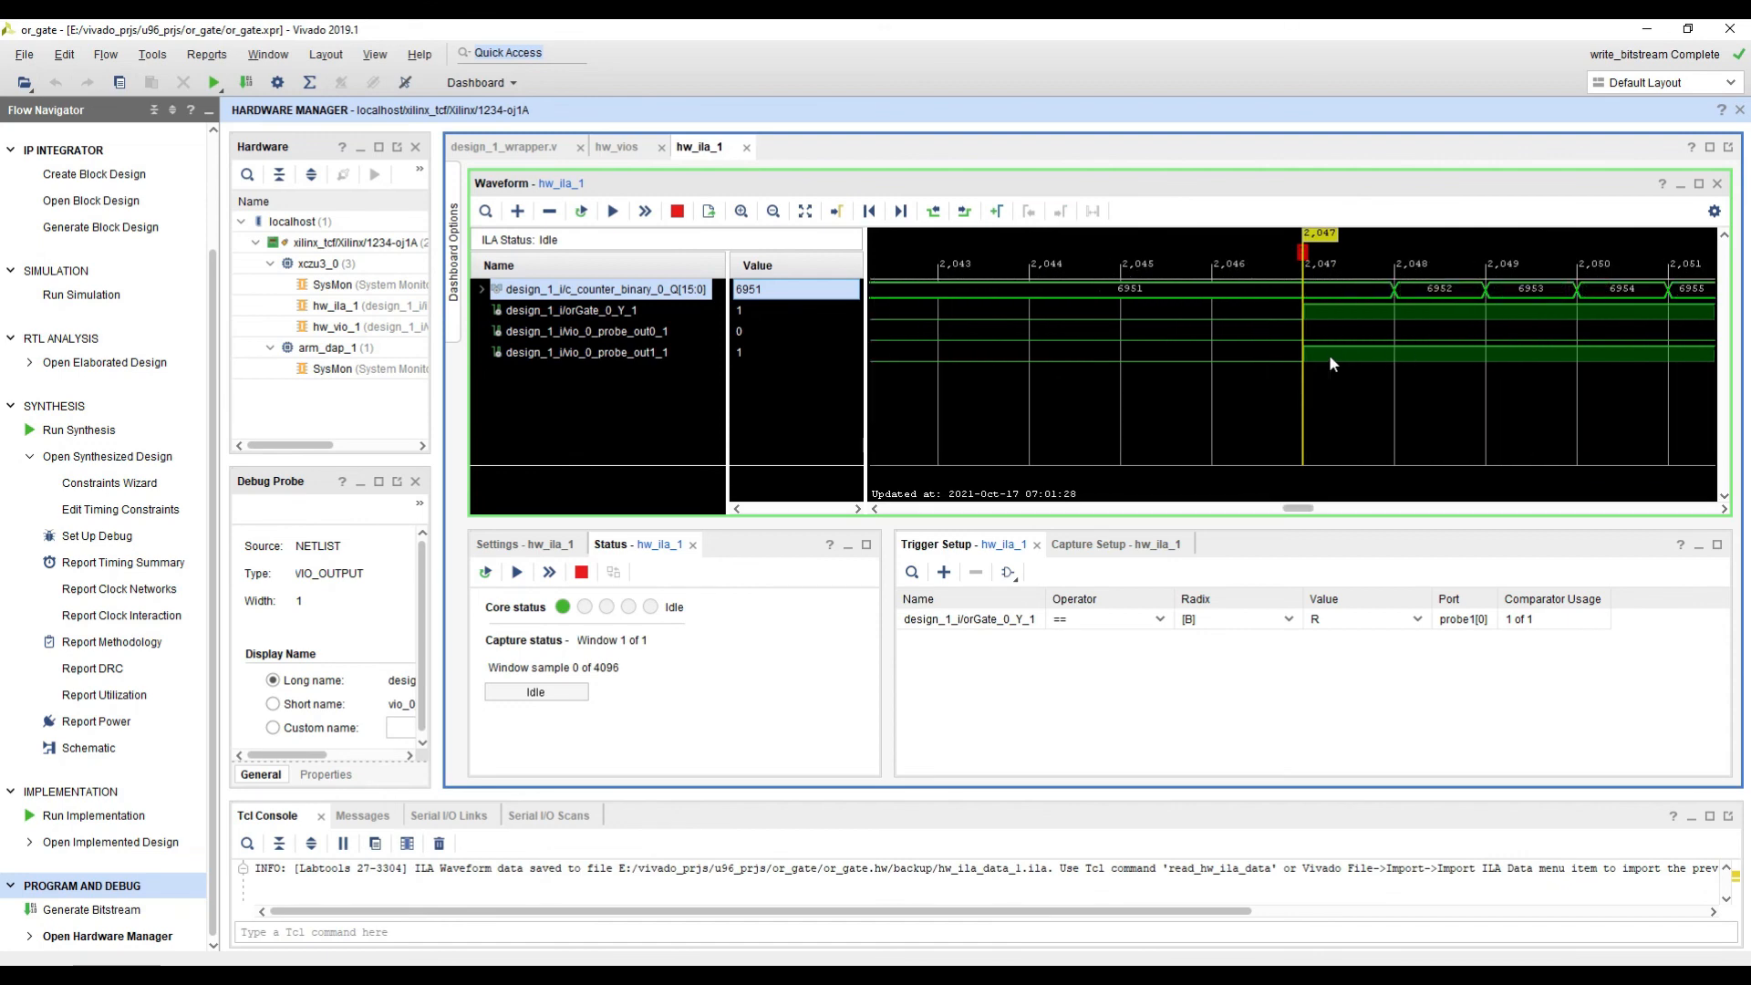
click(1001, 620)
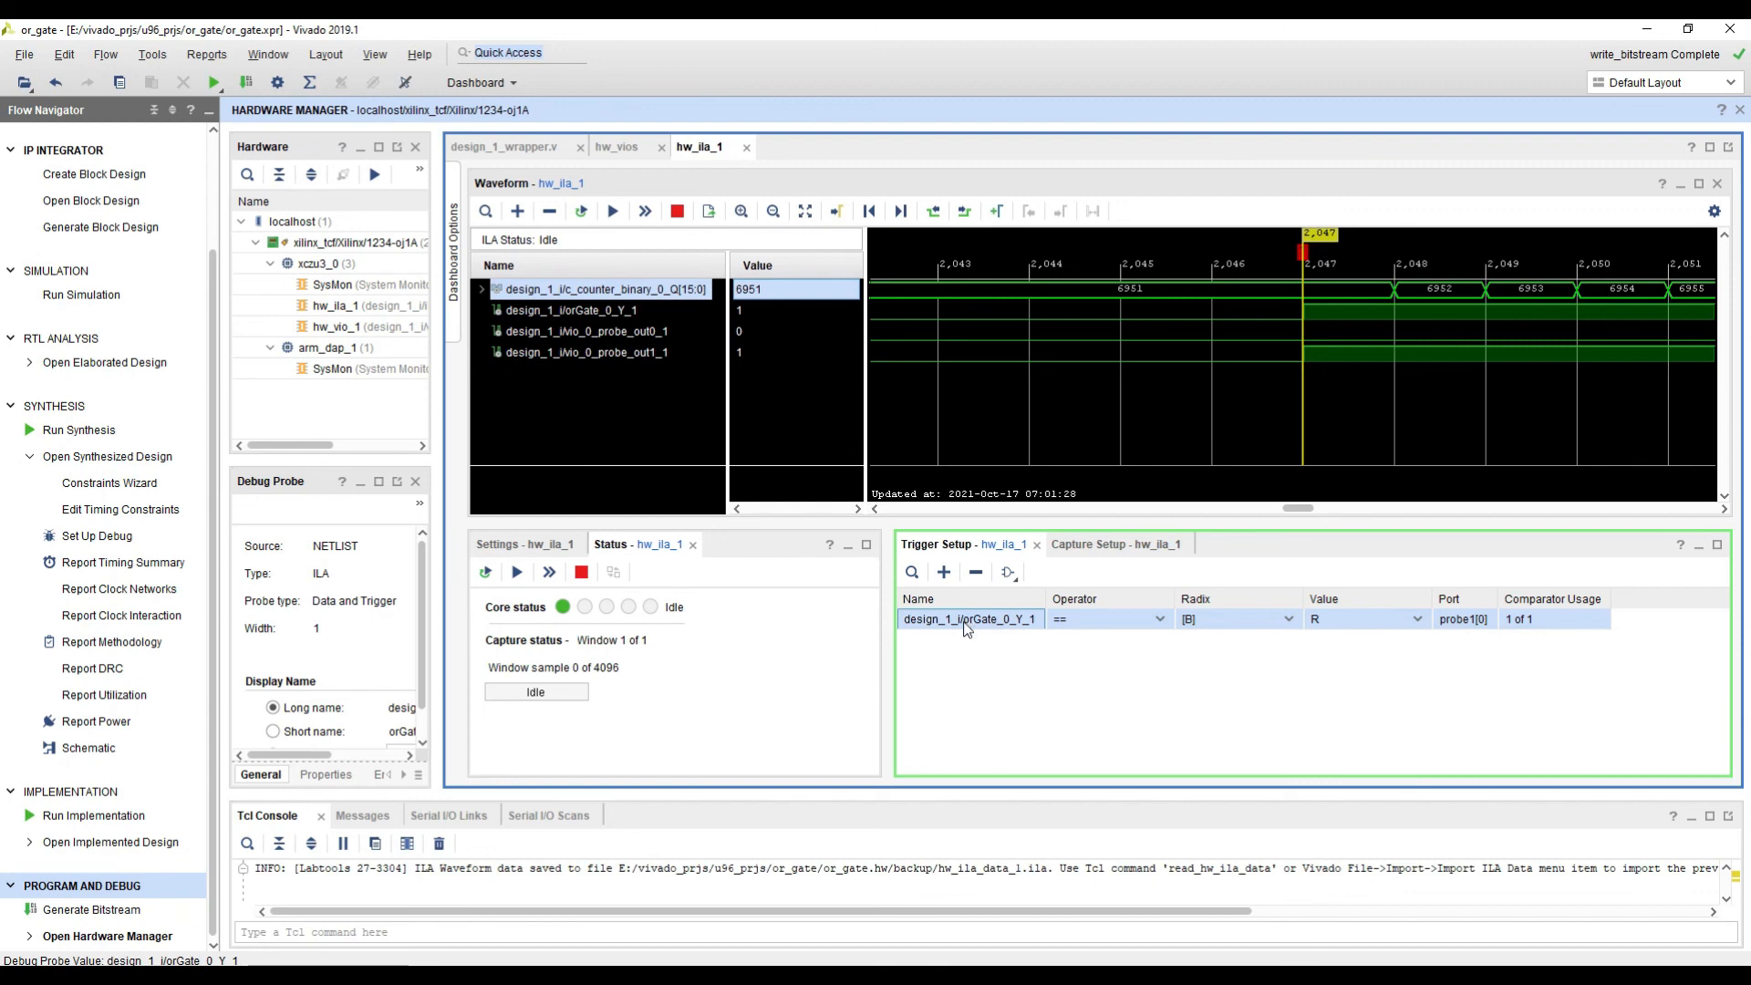
click(964, 623)
key(Delete)
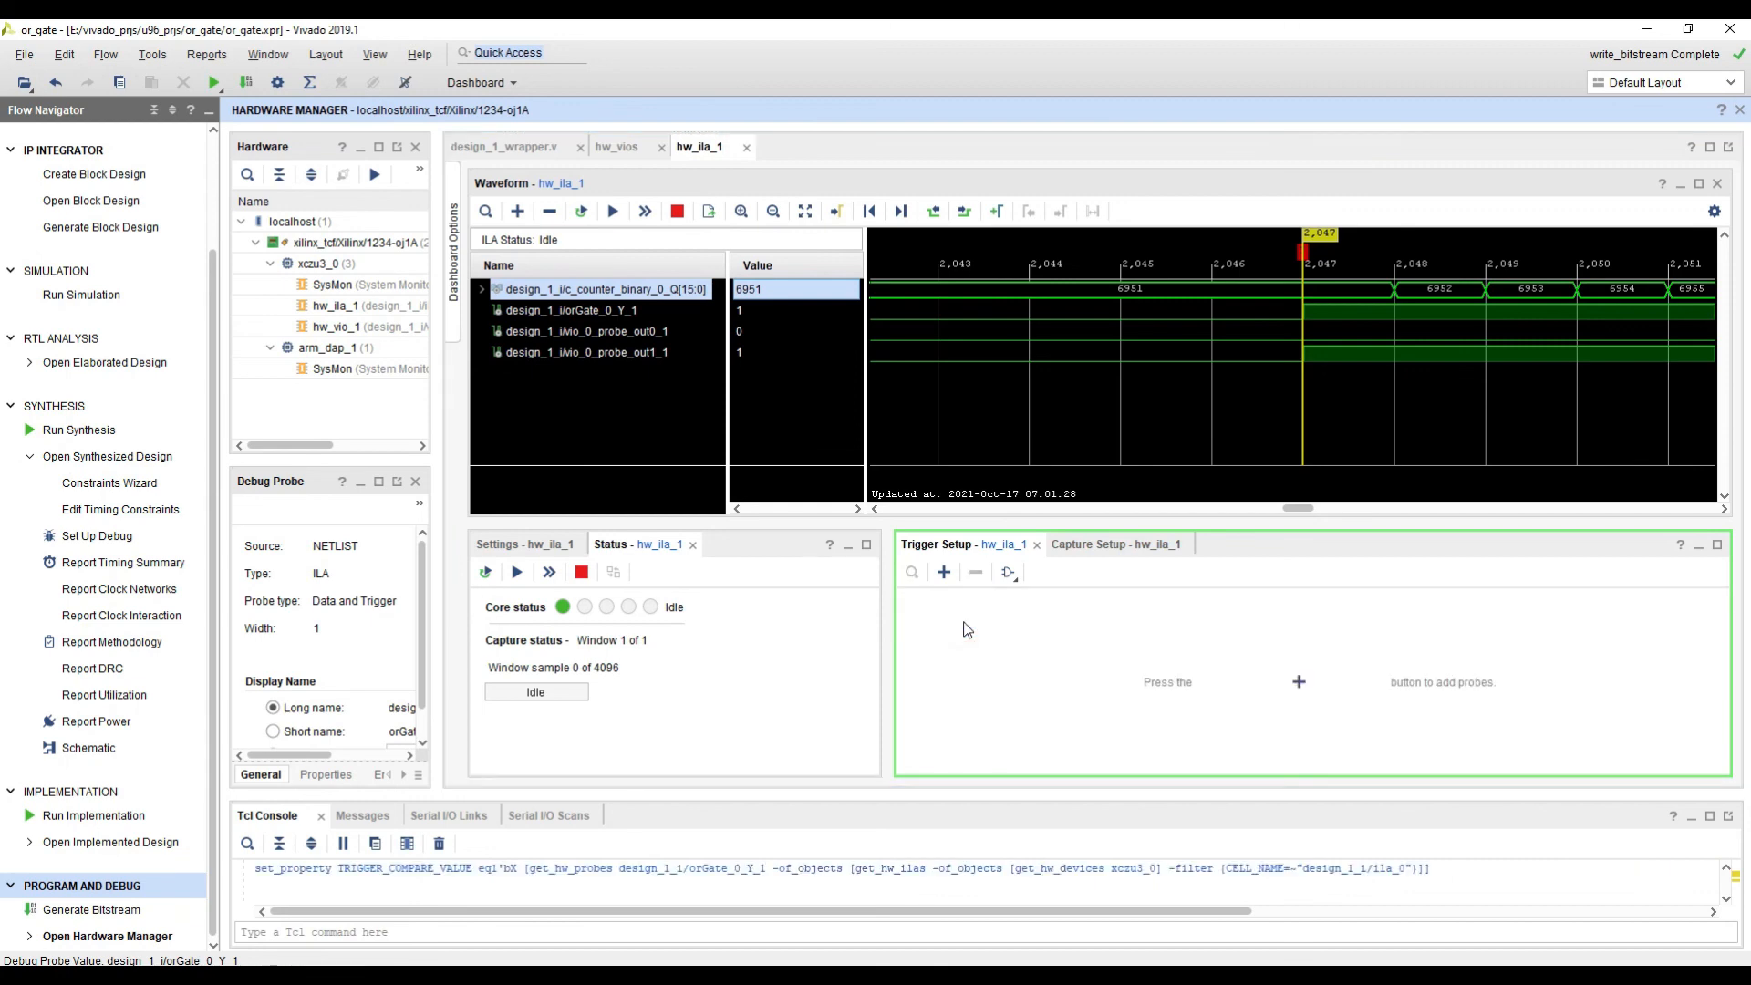
click(945, 573)
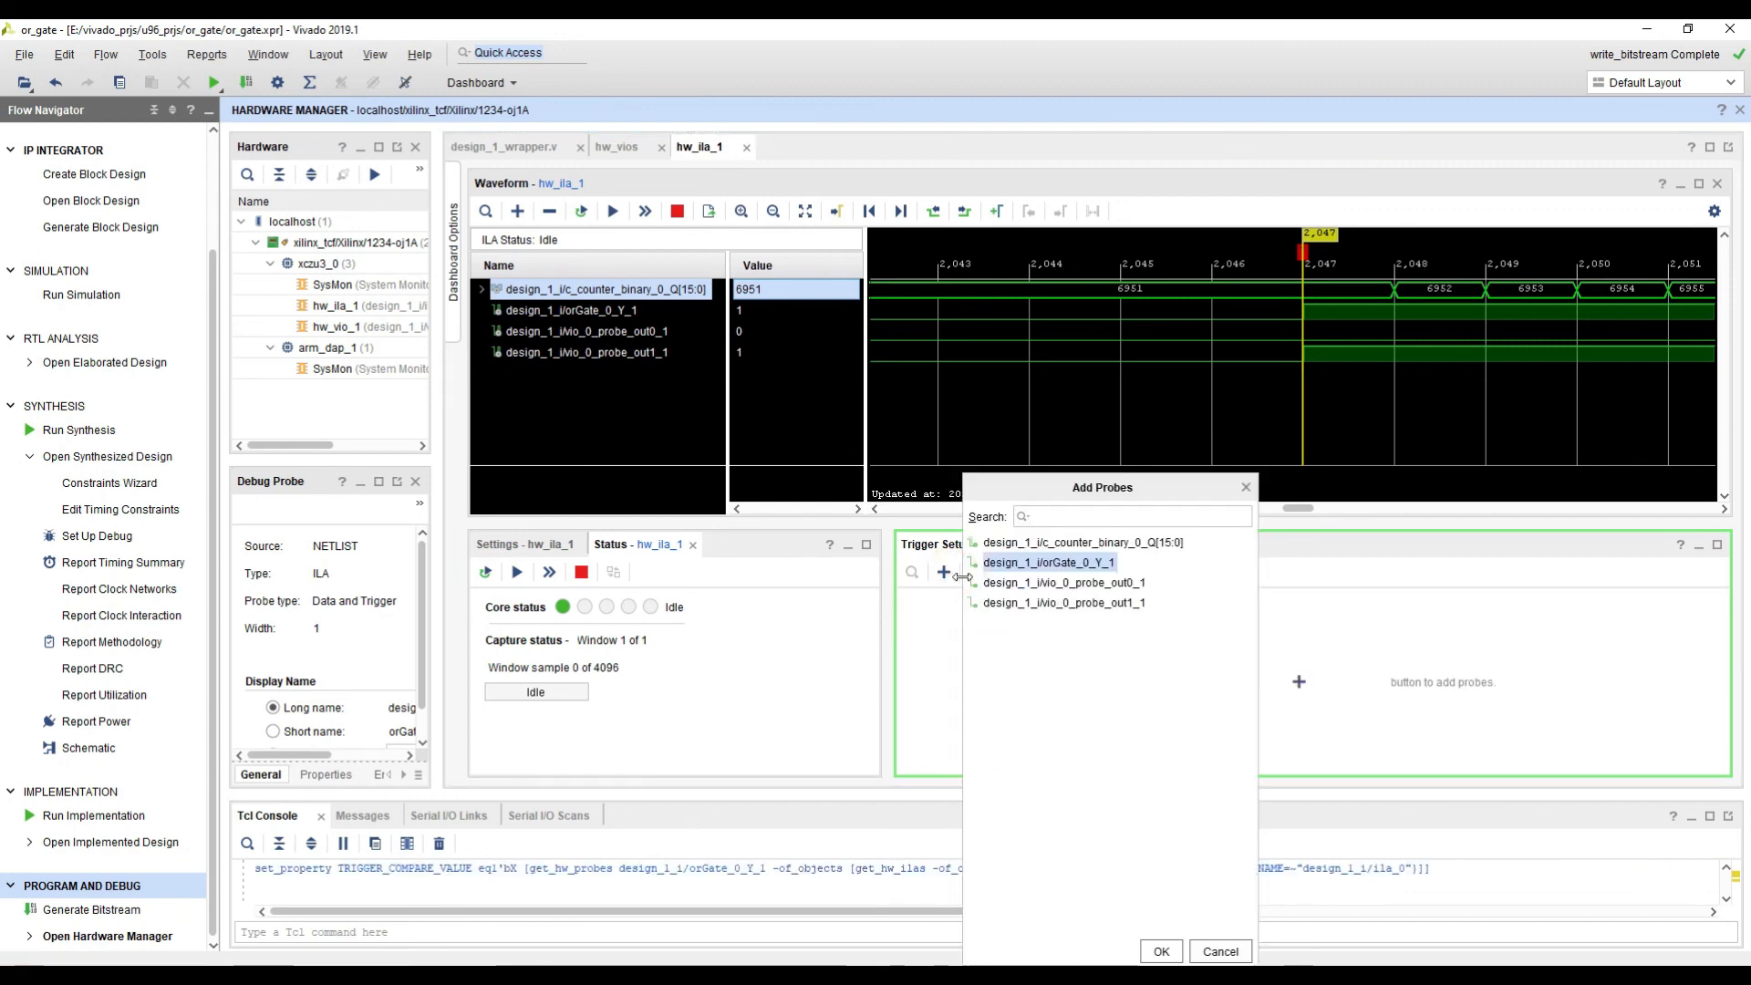
double_click(1065, 543)
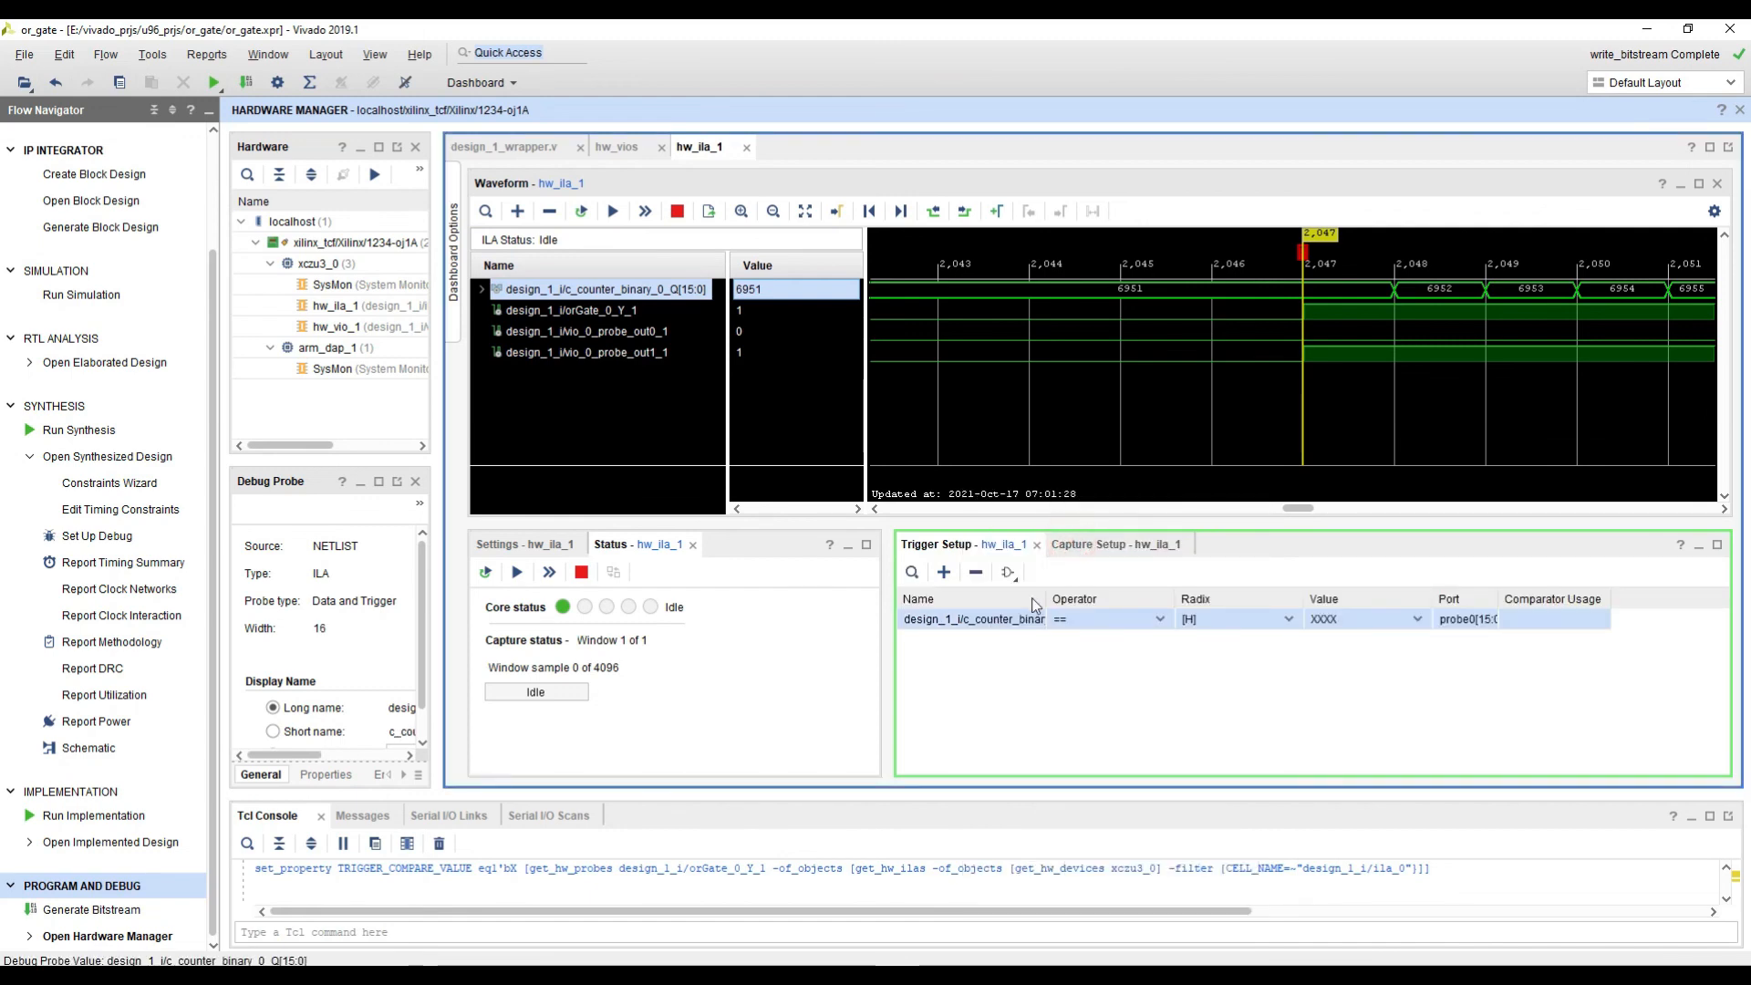
Step: Widen the Trigger Setup area and its Name column to fit the full counter probe name
drag(1045, 593, 1089, 594)
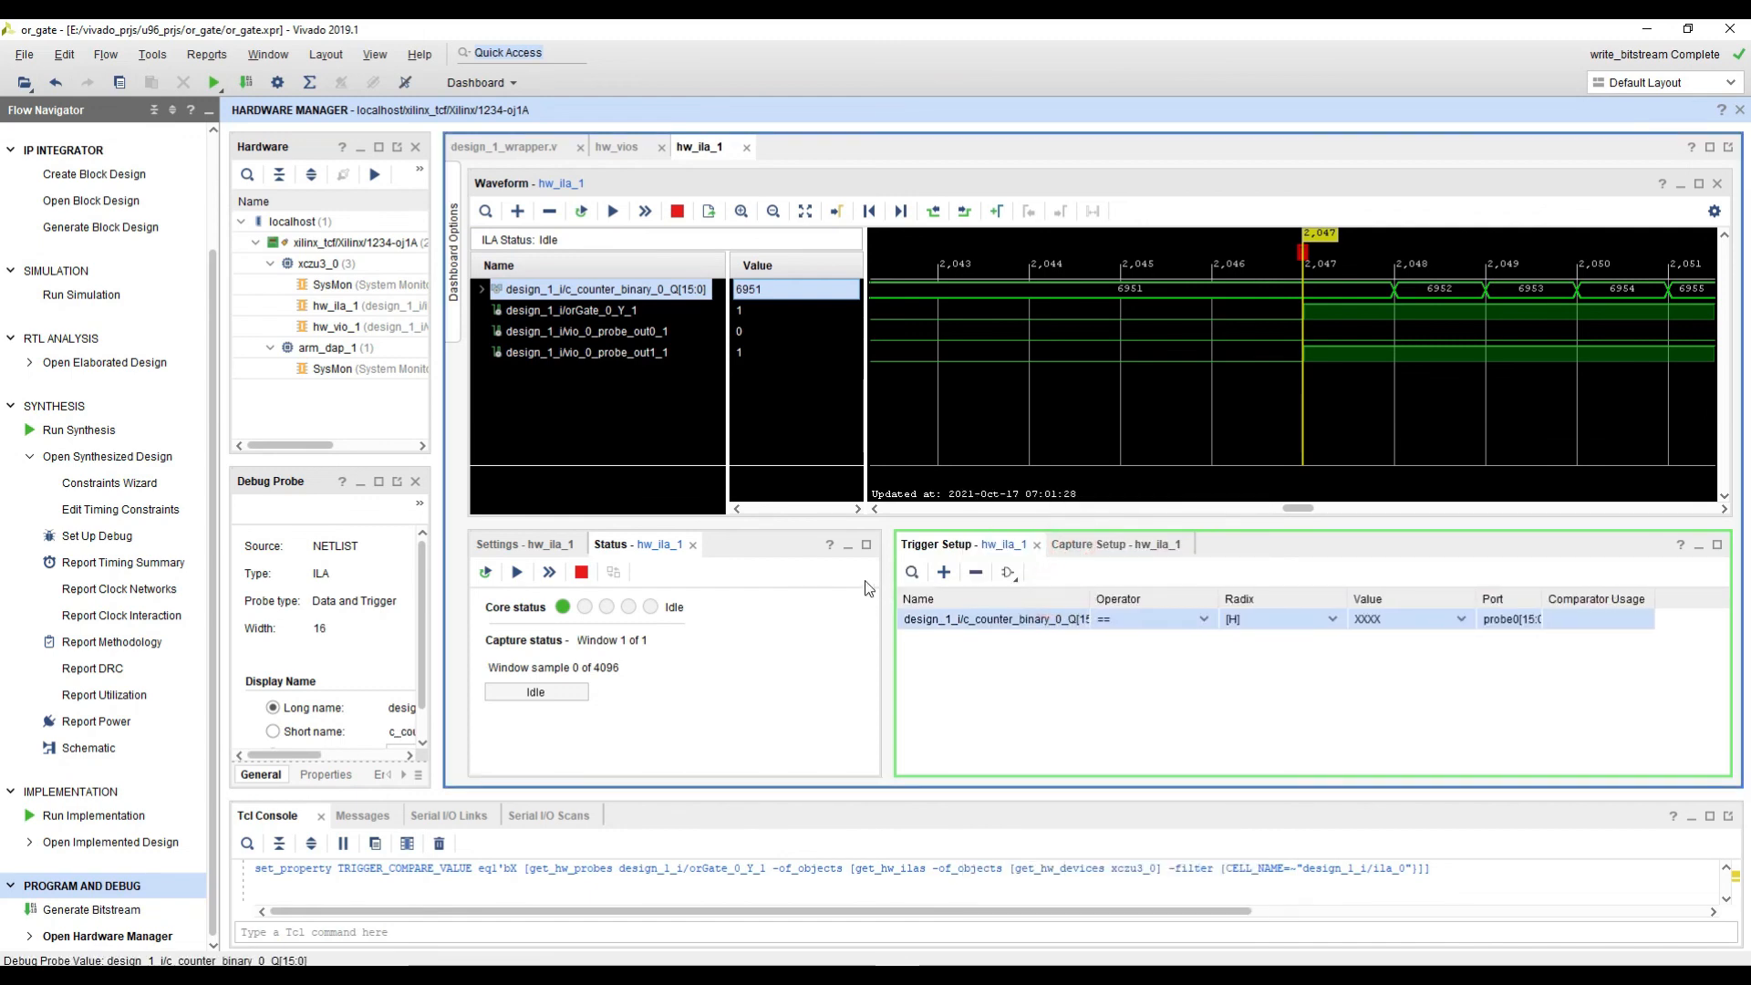
drag(886, 579, 787, 579)
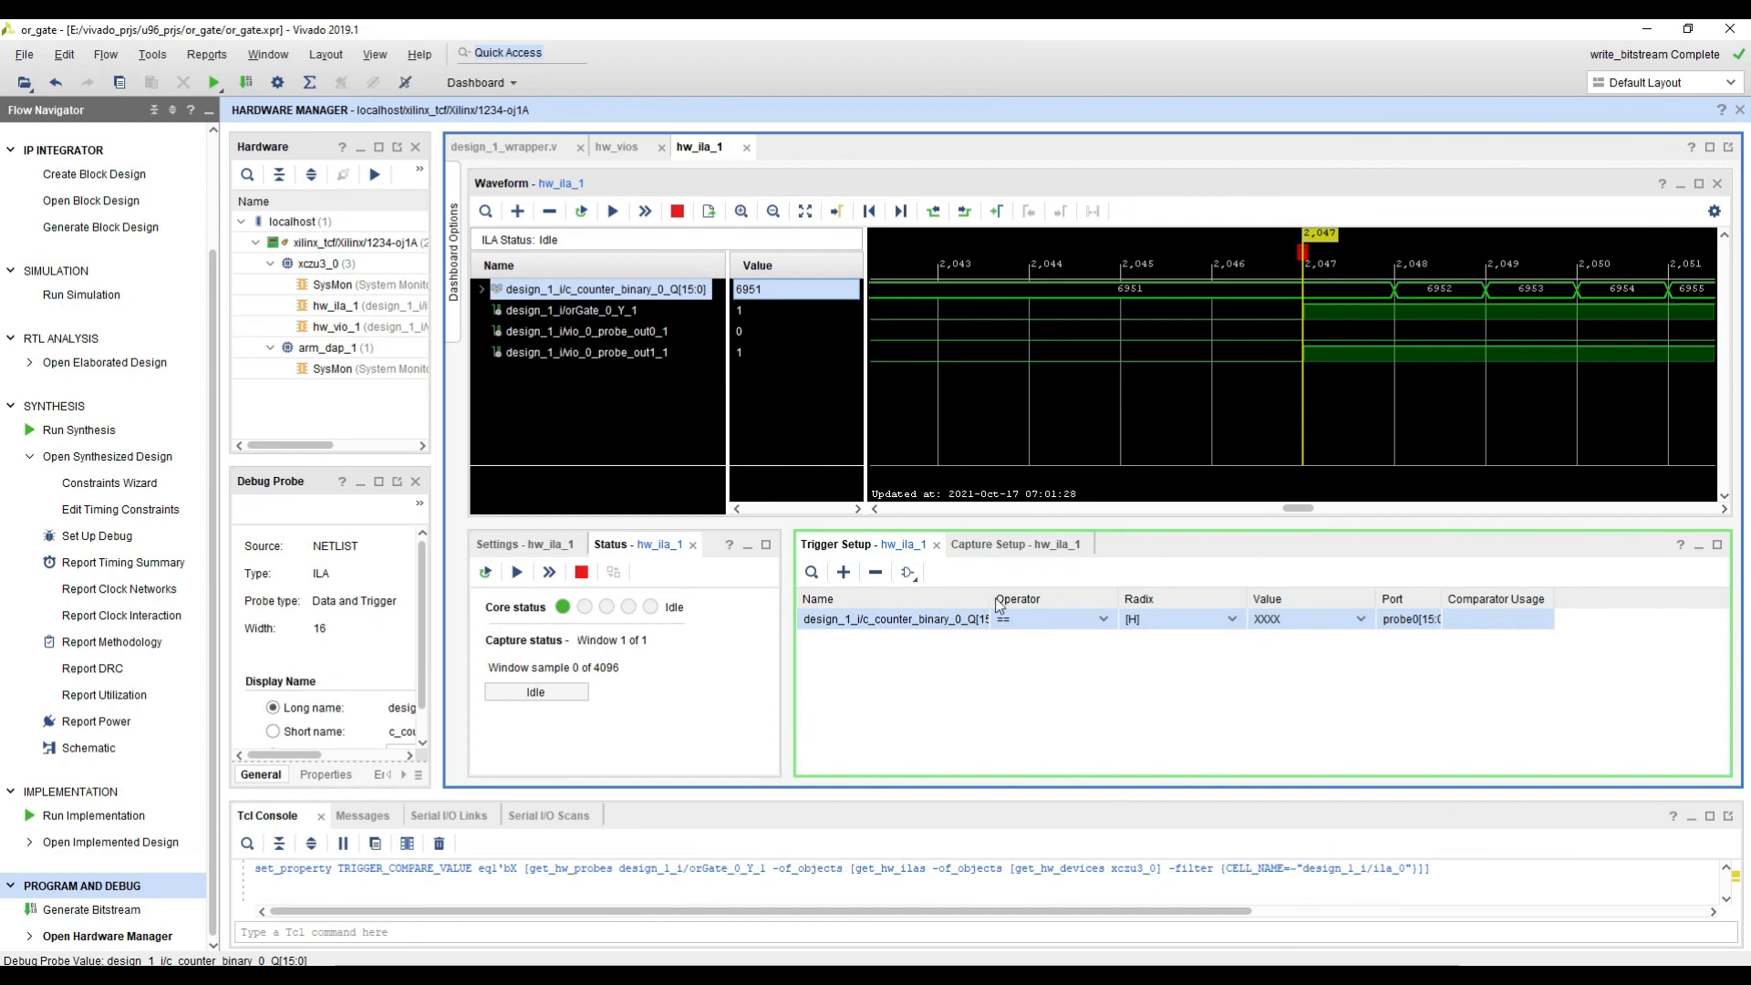
drag(986, 599, 1023, 599)
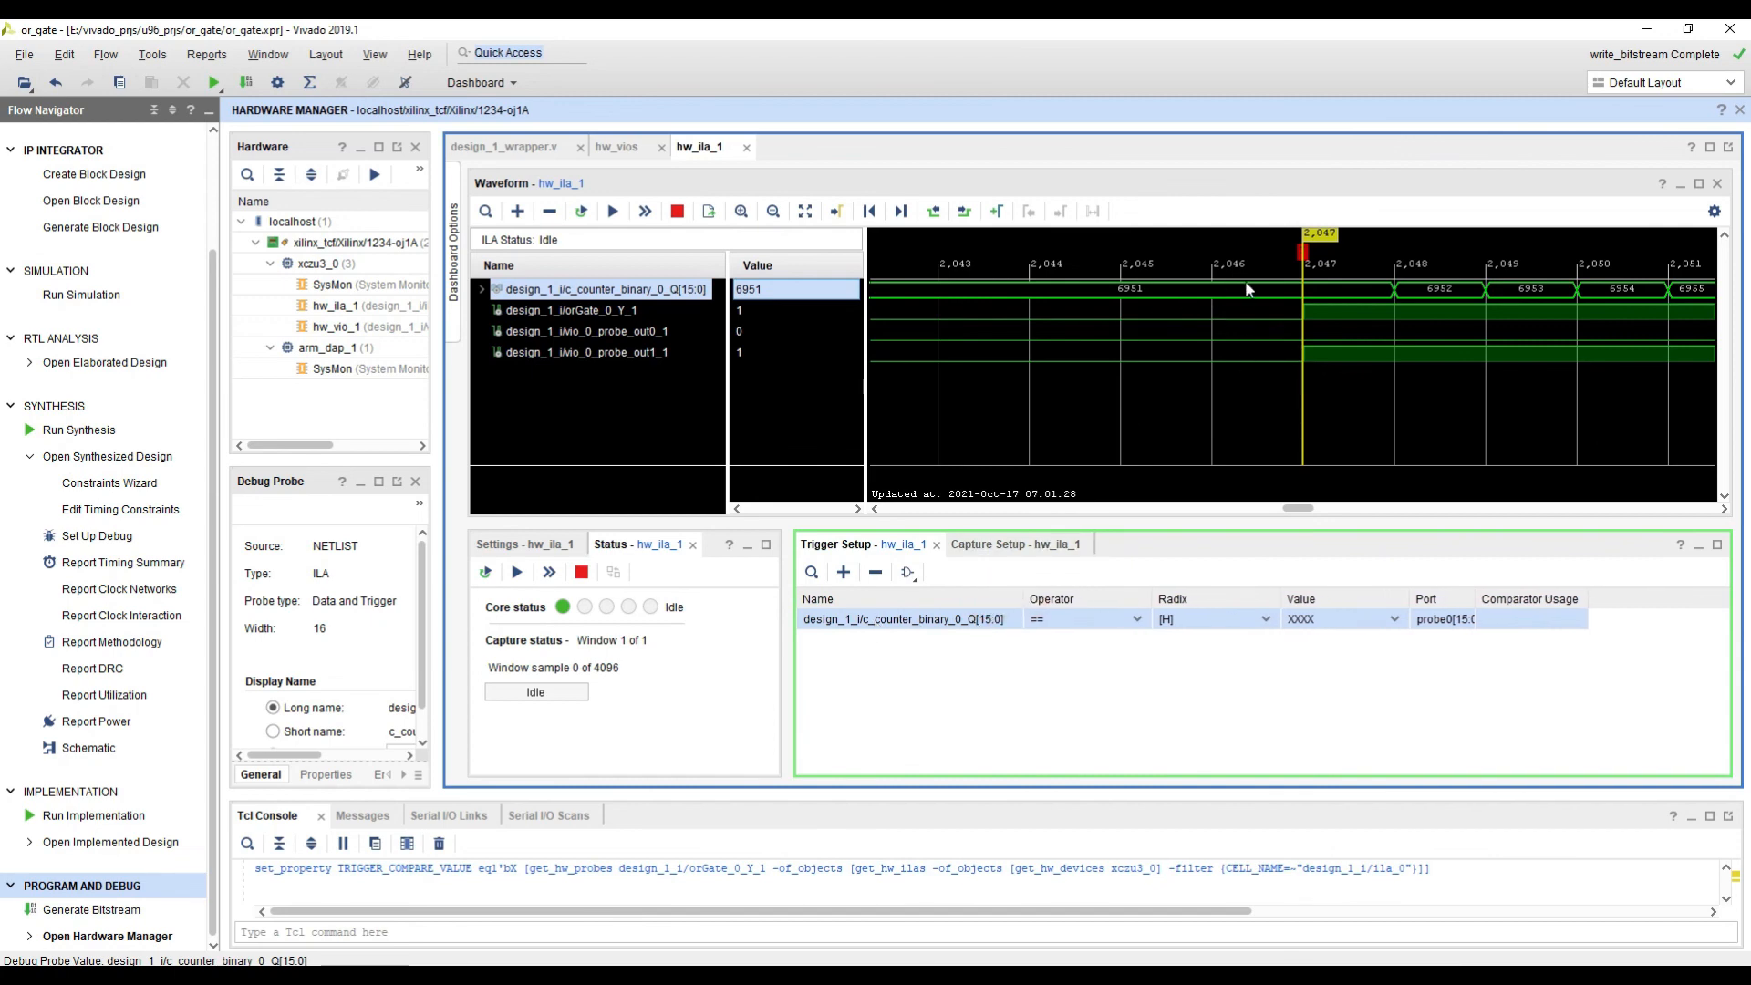
Step: Set the counter probe's trigger condition to equal the value 100 in unsigned decimal radix
click(1185, 290)
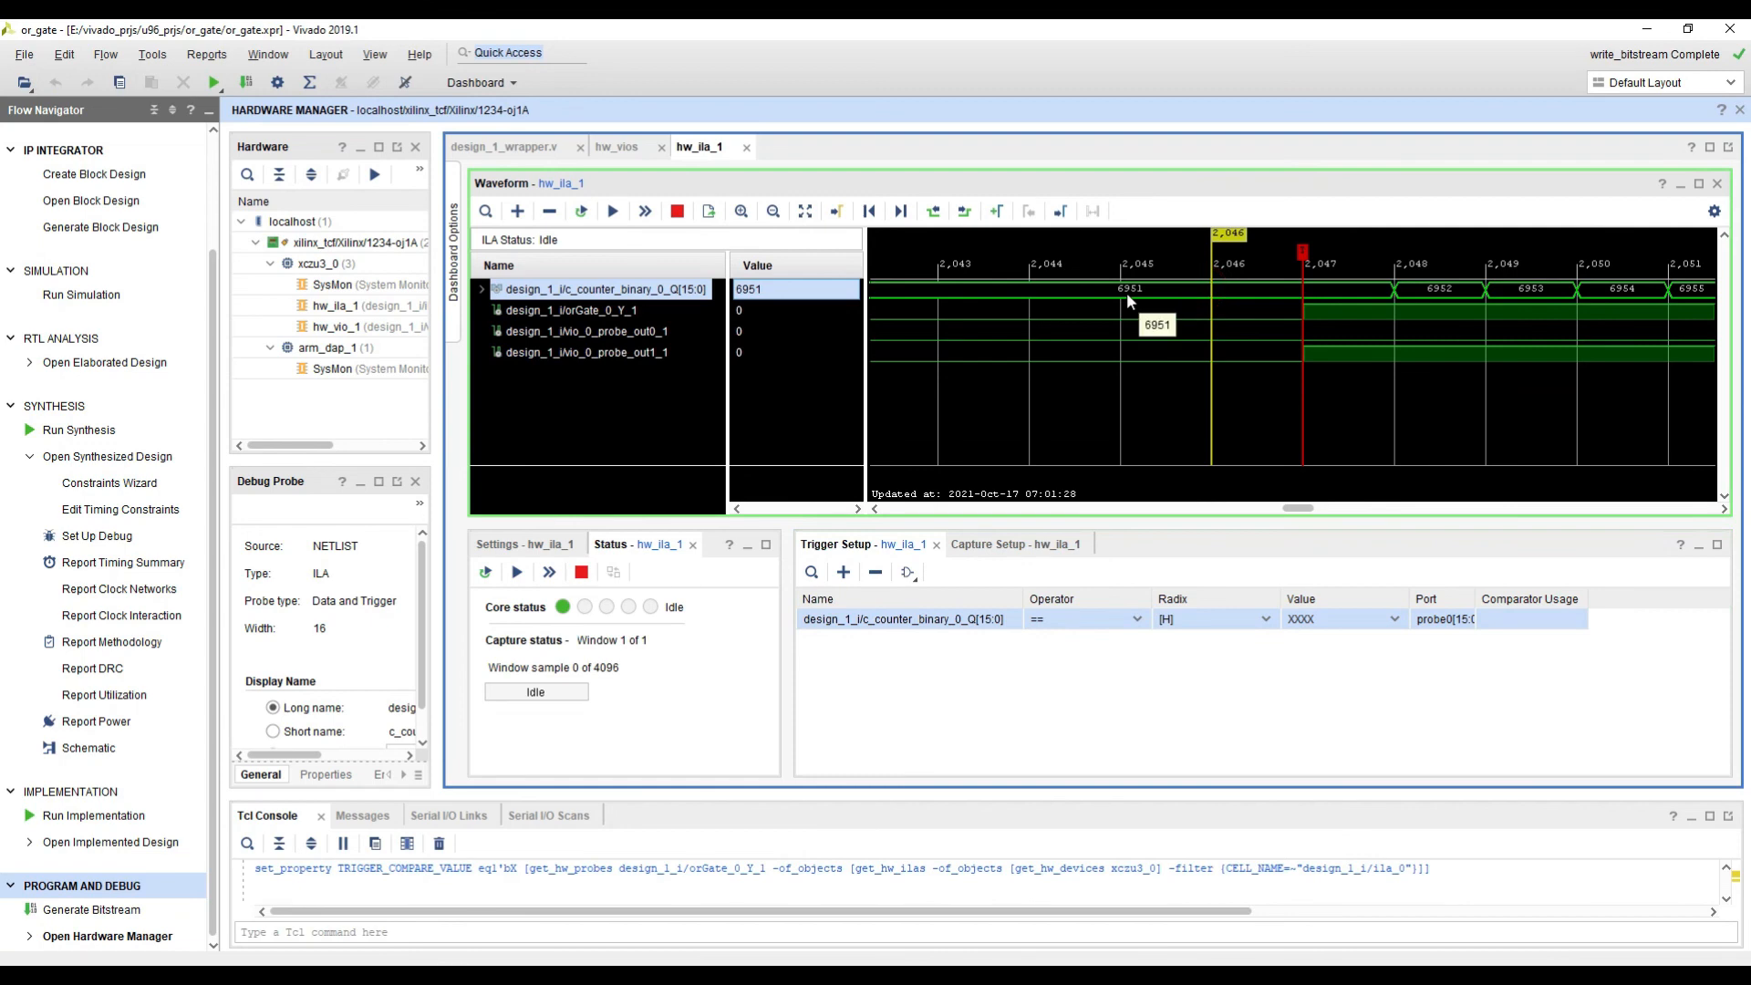
ctrl+scroll(1127, 299, down, 1)
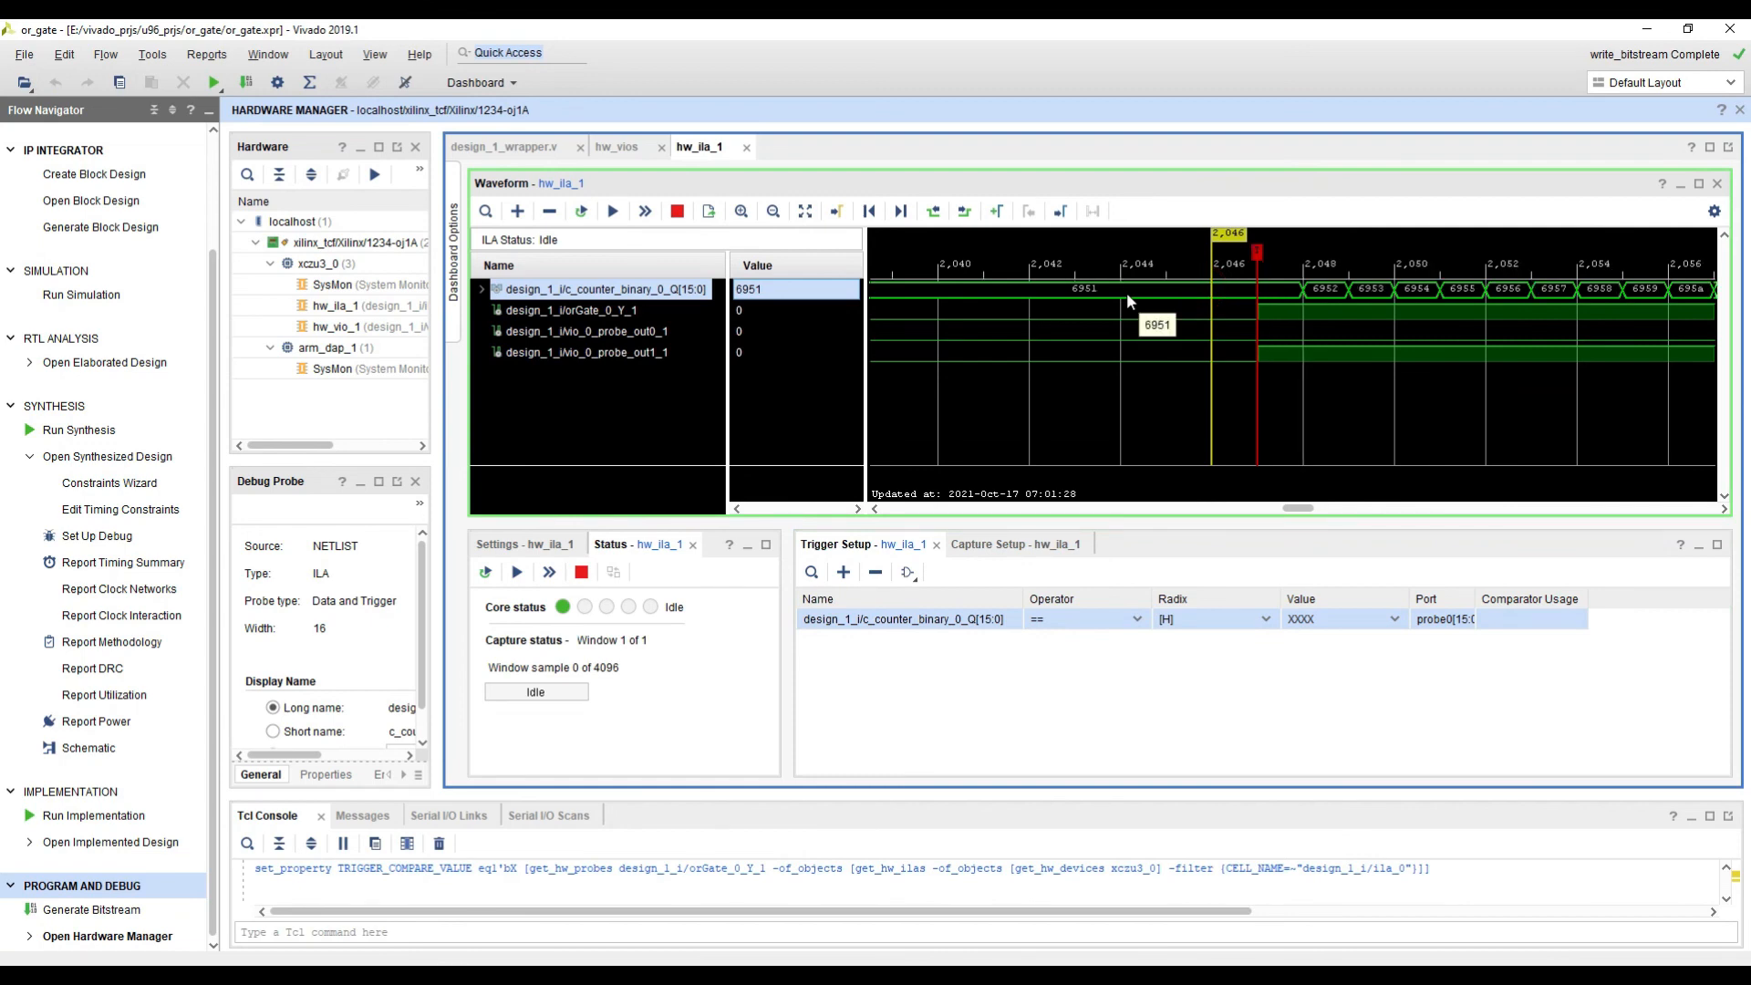
click(1075, 290)
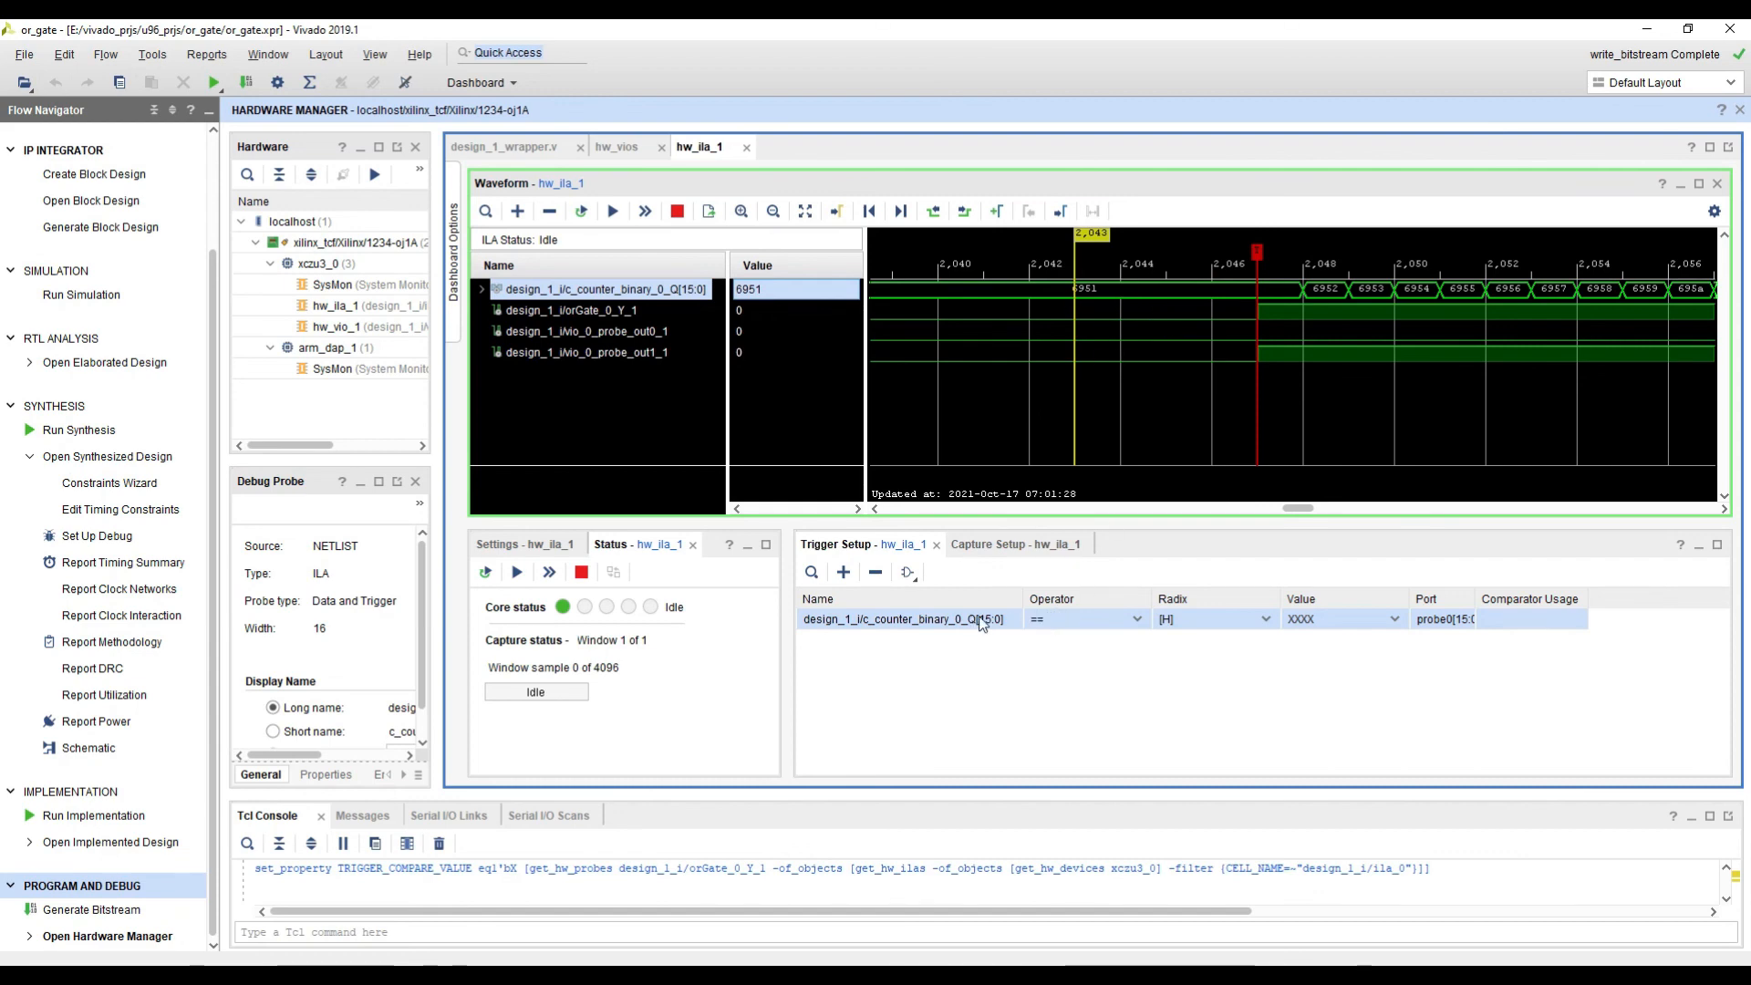
click(1122, 621)
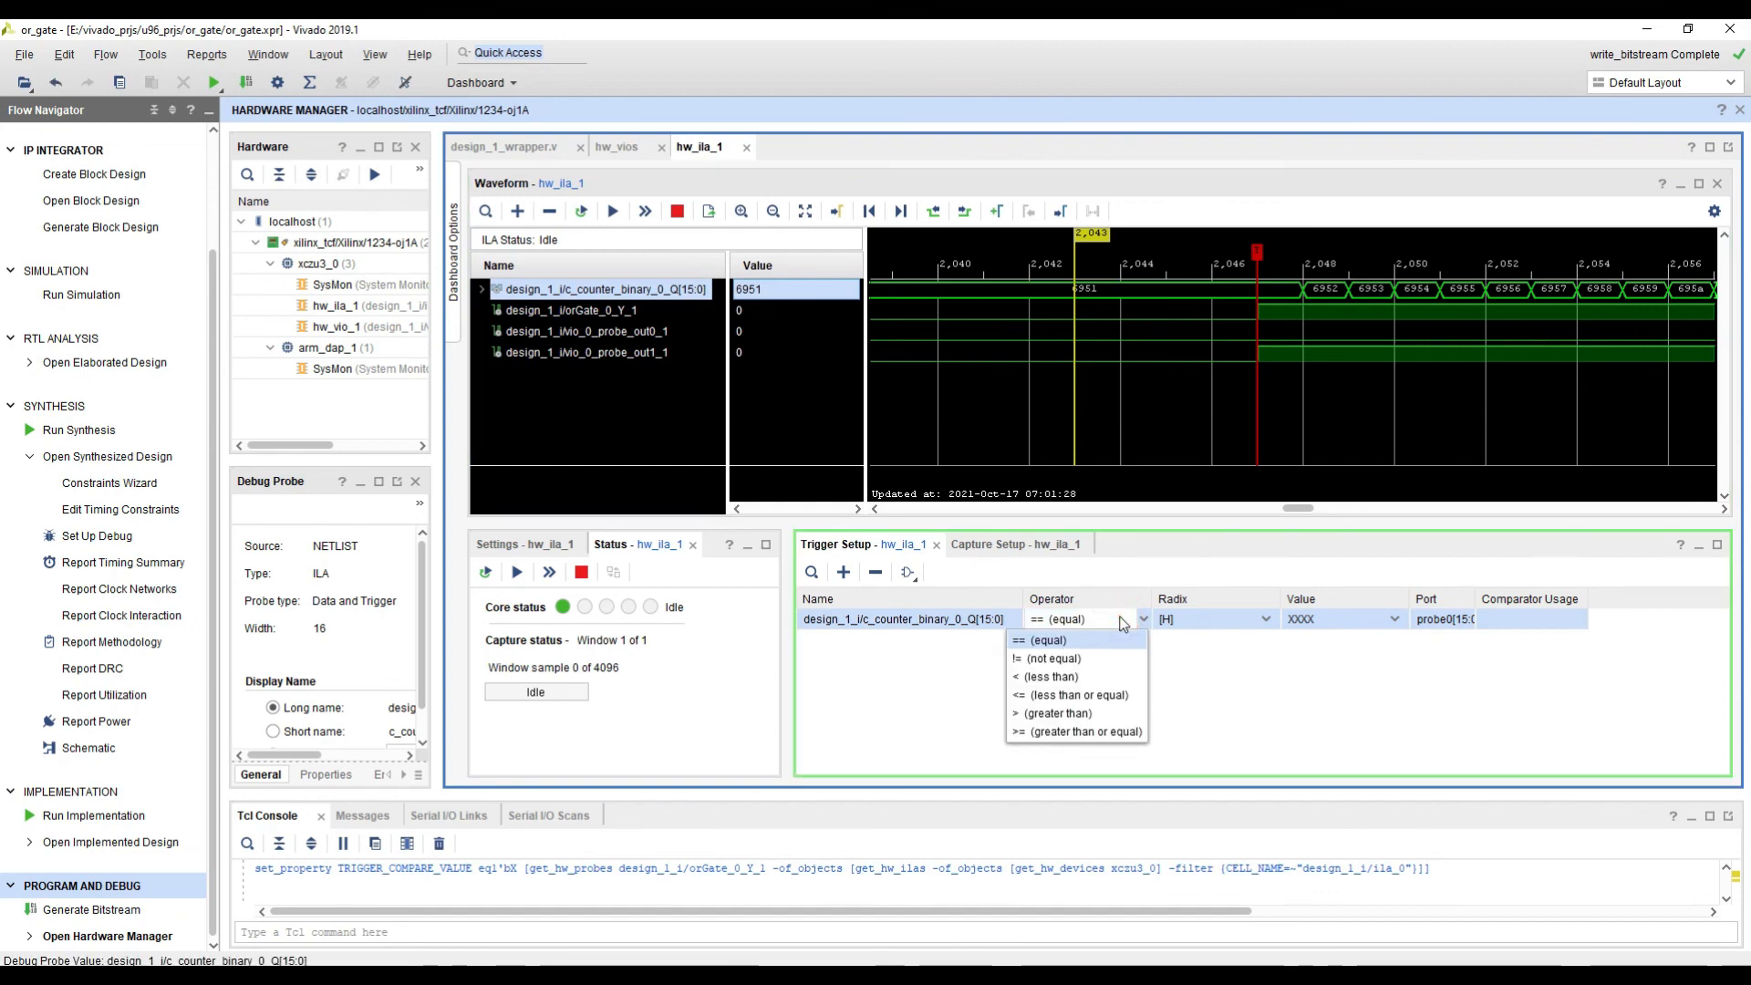
click(1121, 622)
click(1208, 620)
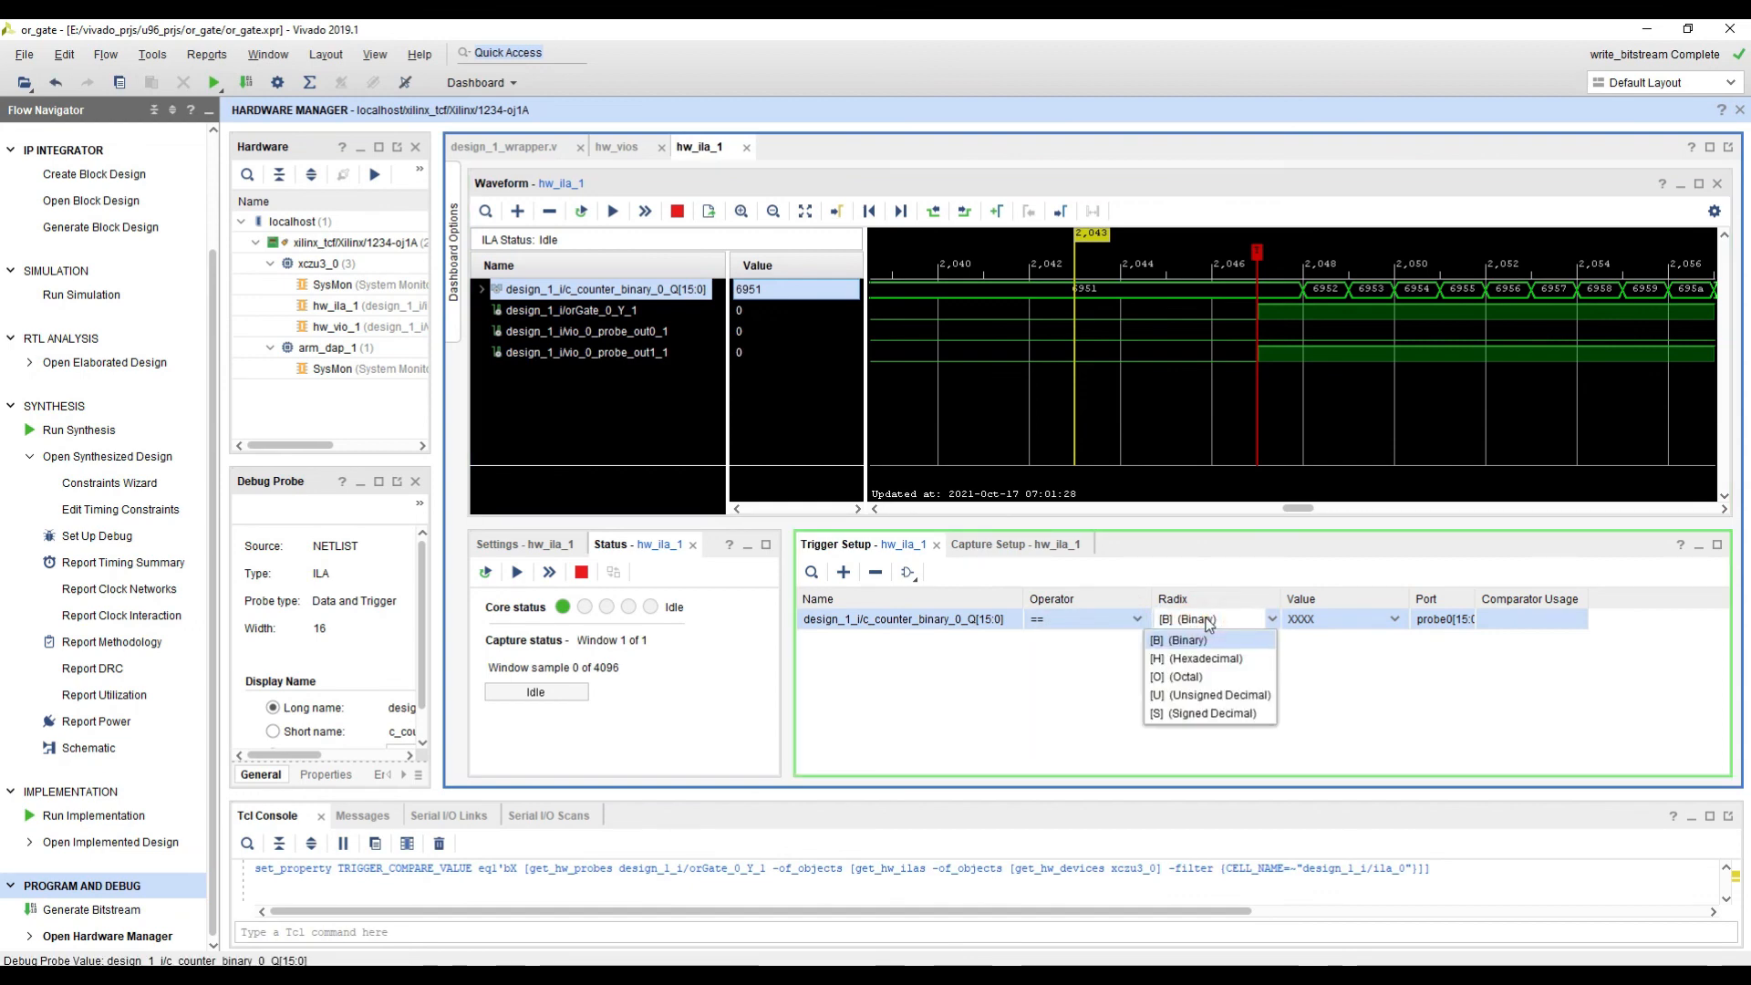
click(1205, 696)
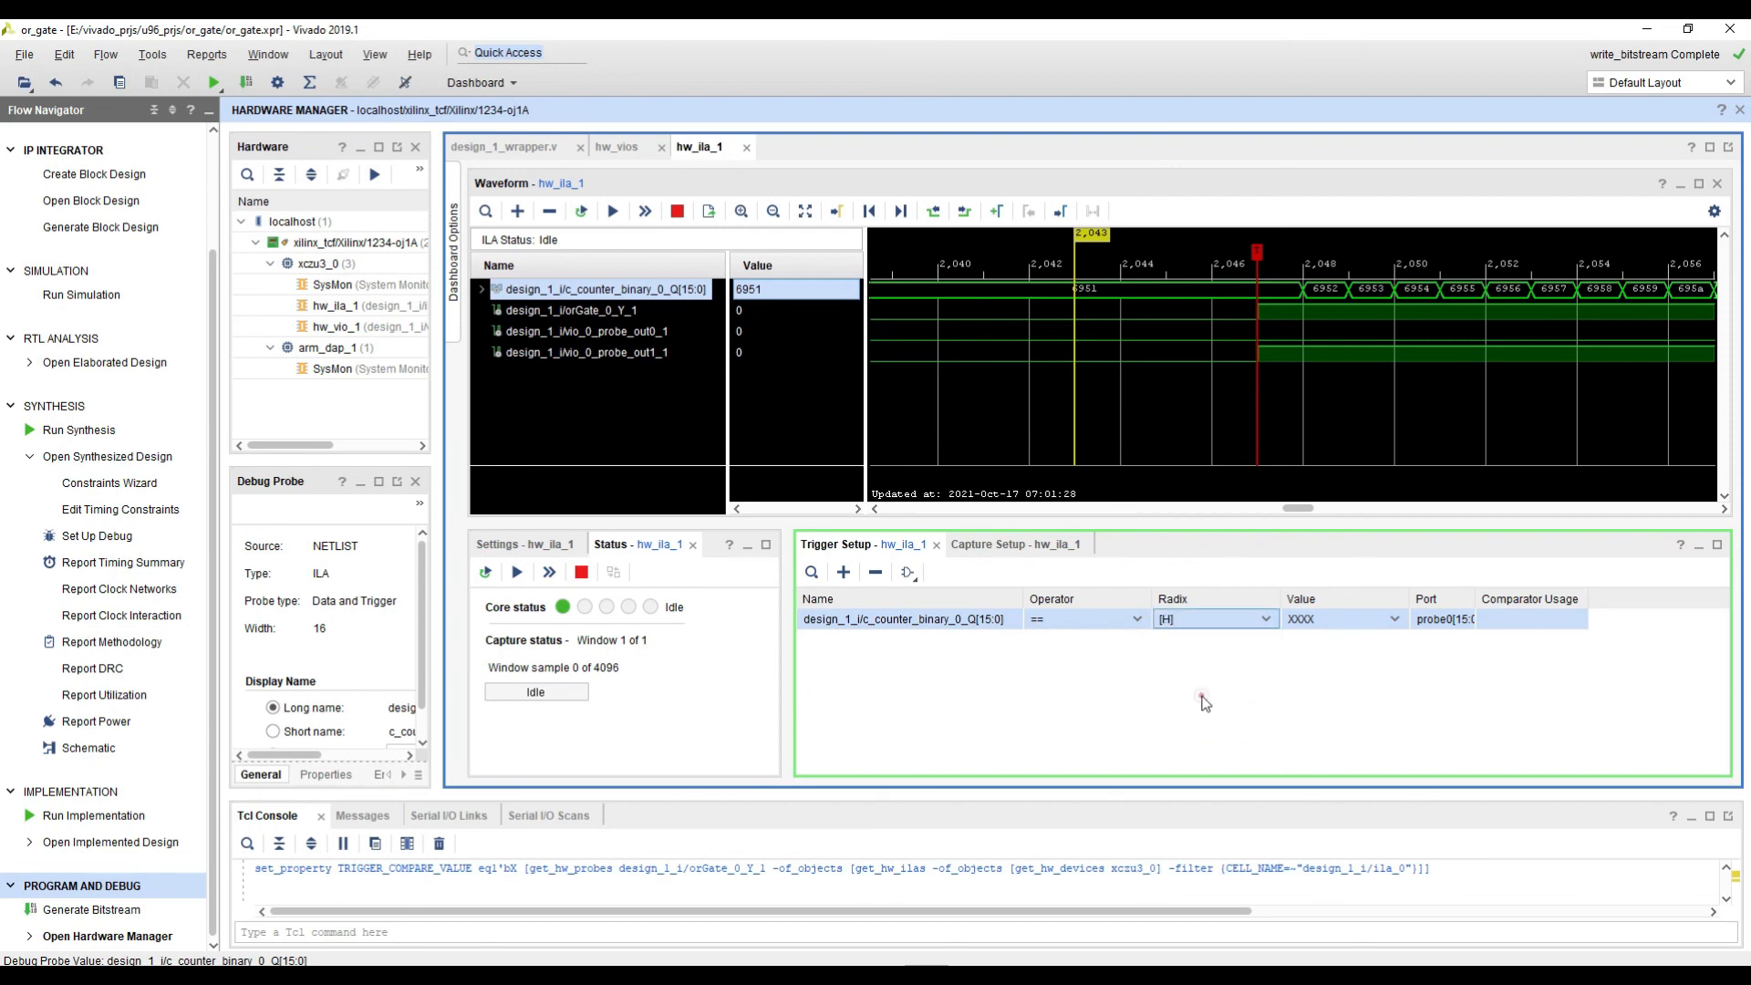
click(1357, 624)
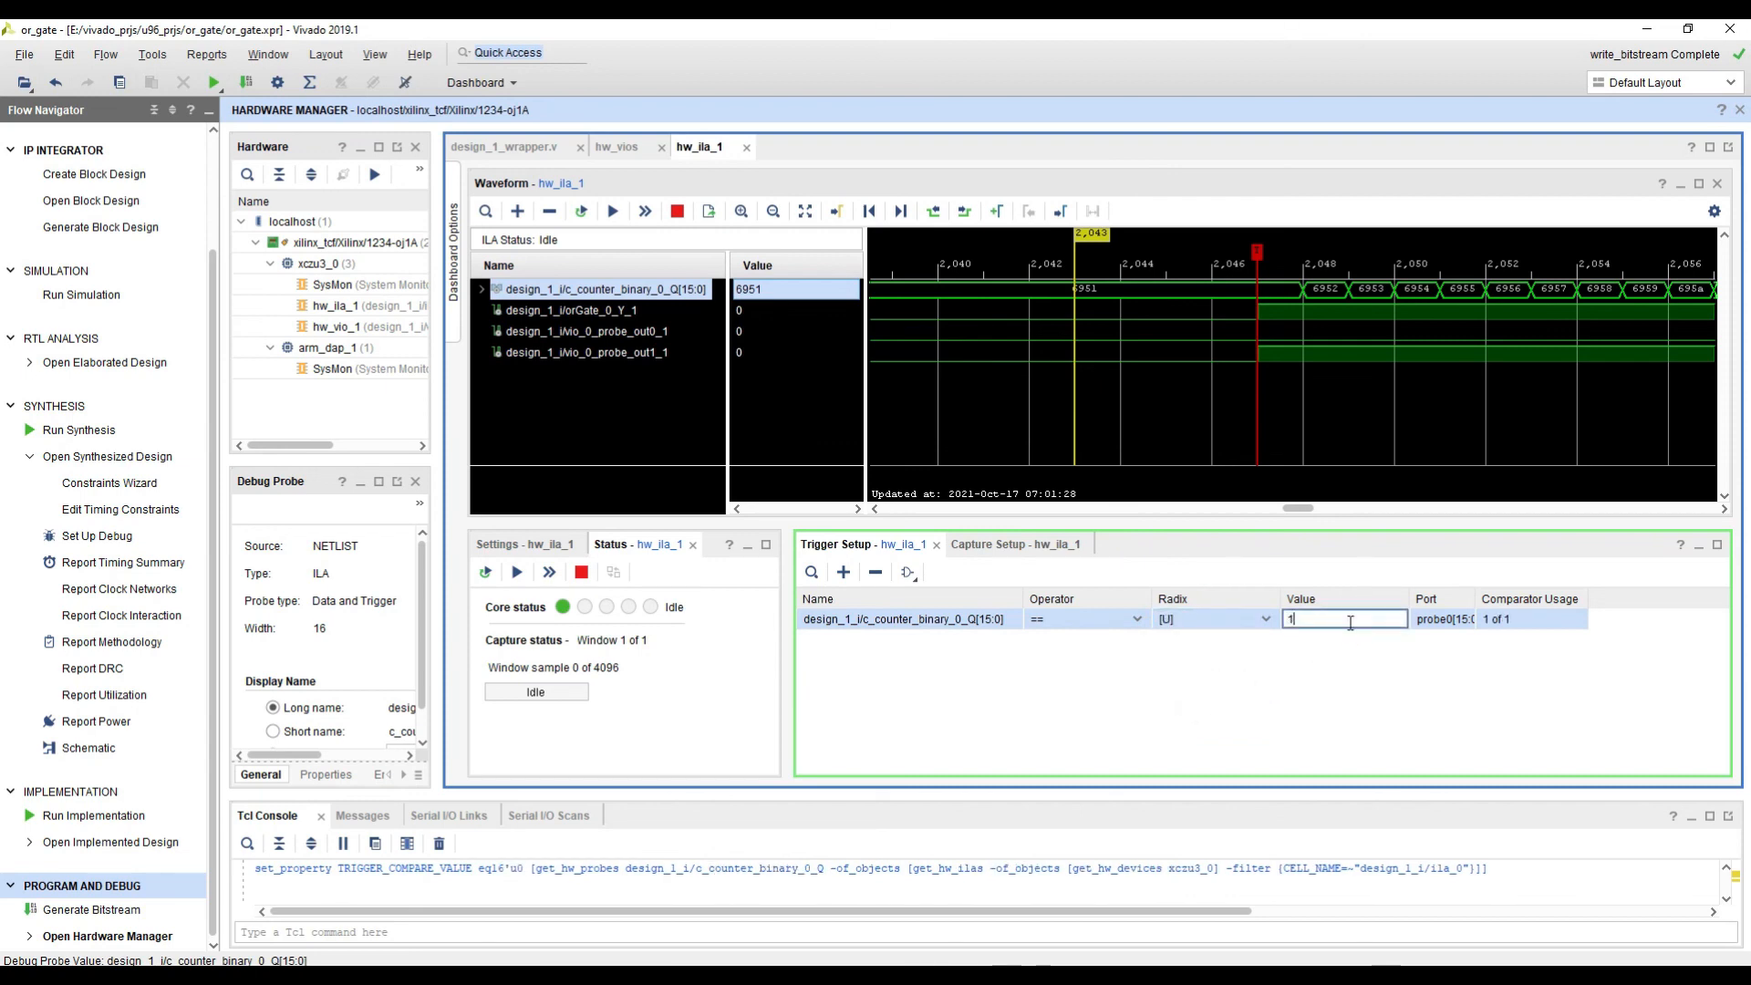
click(1303, 715)
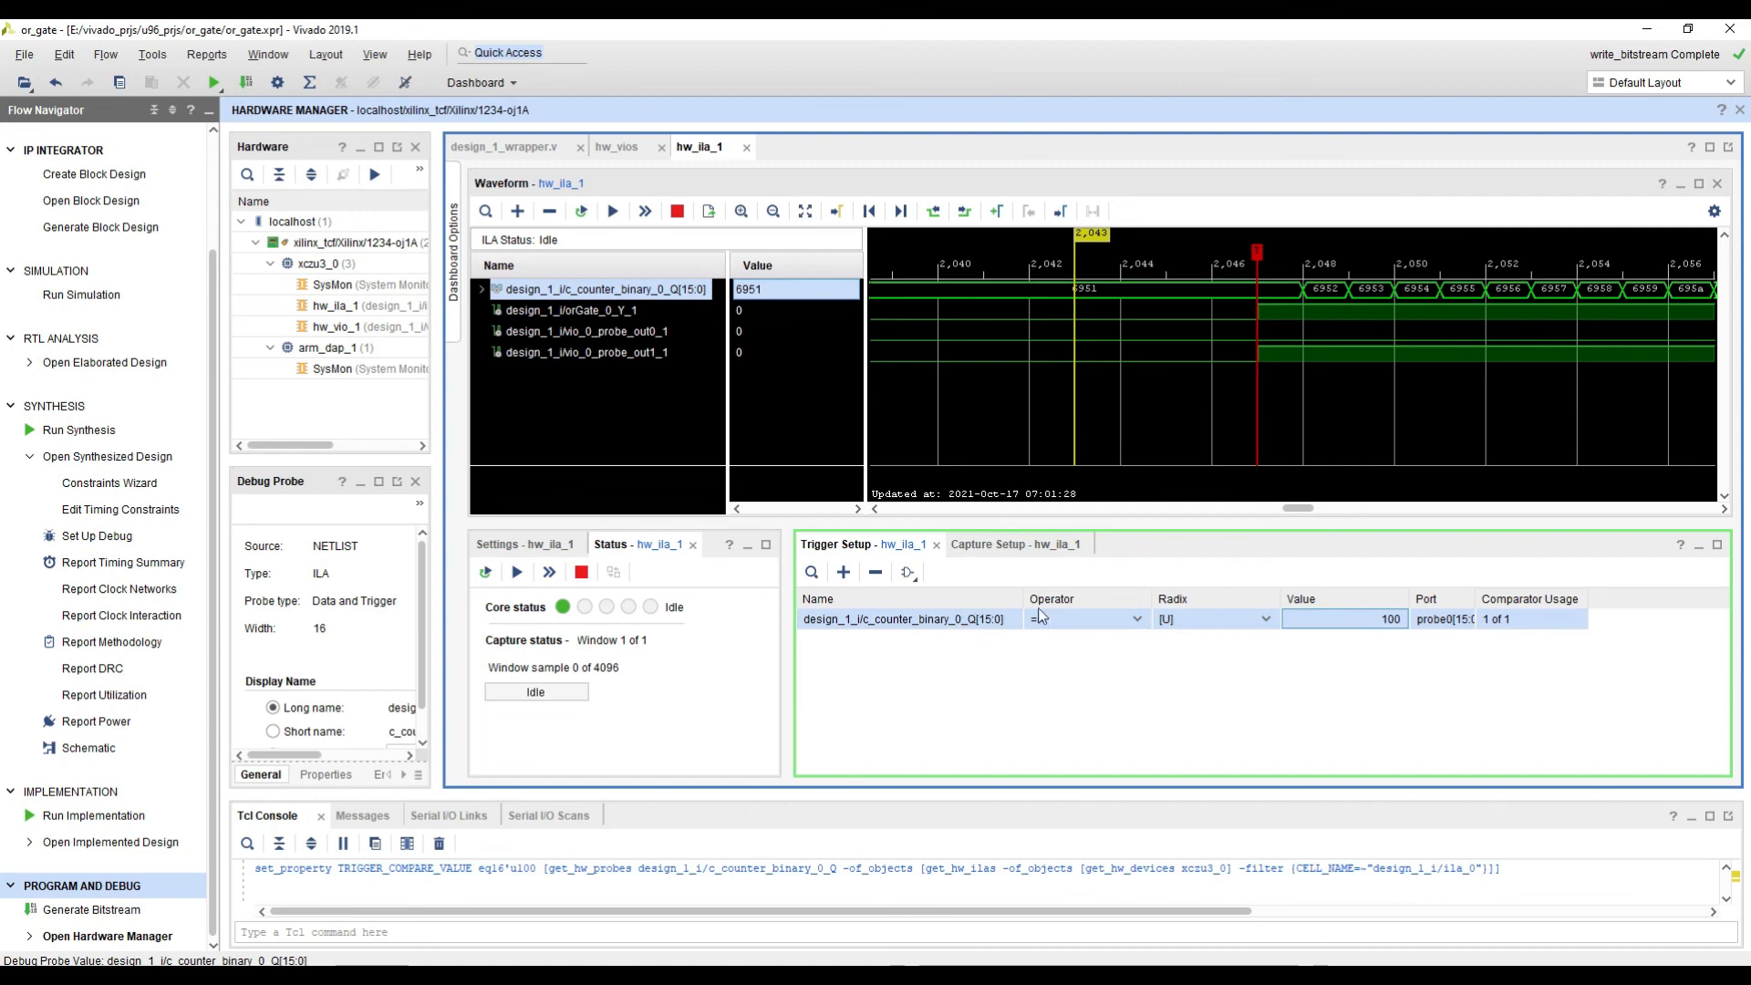
click(1160, 679)
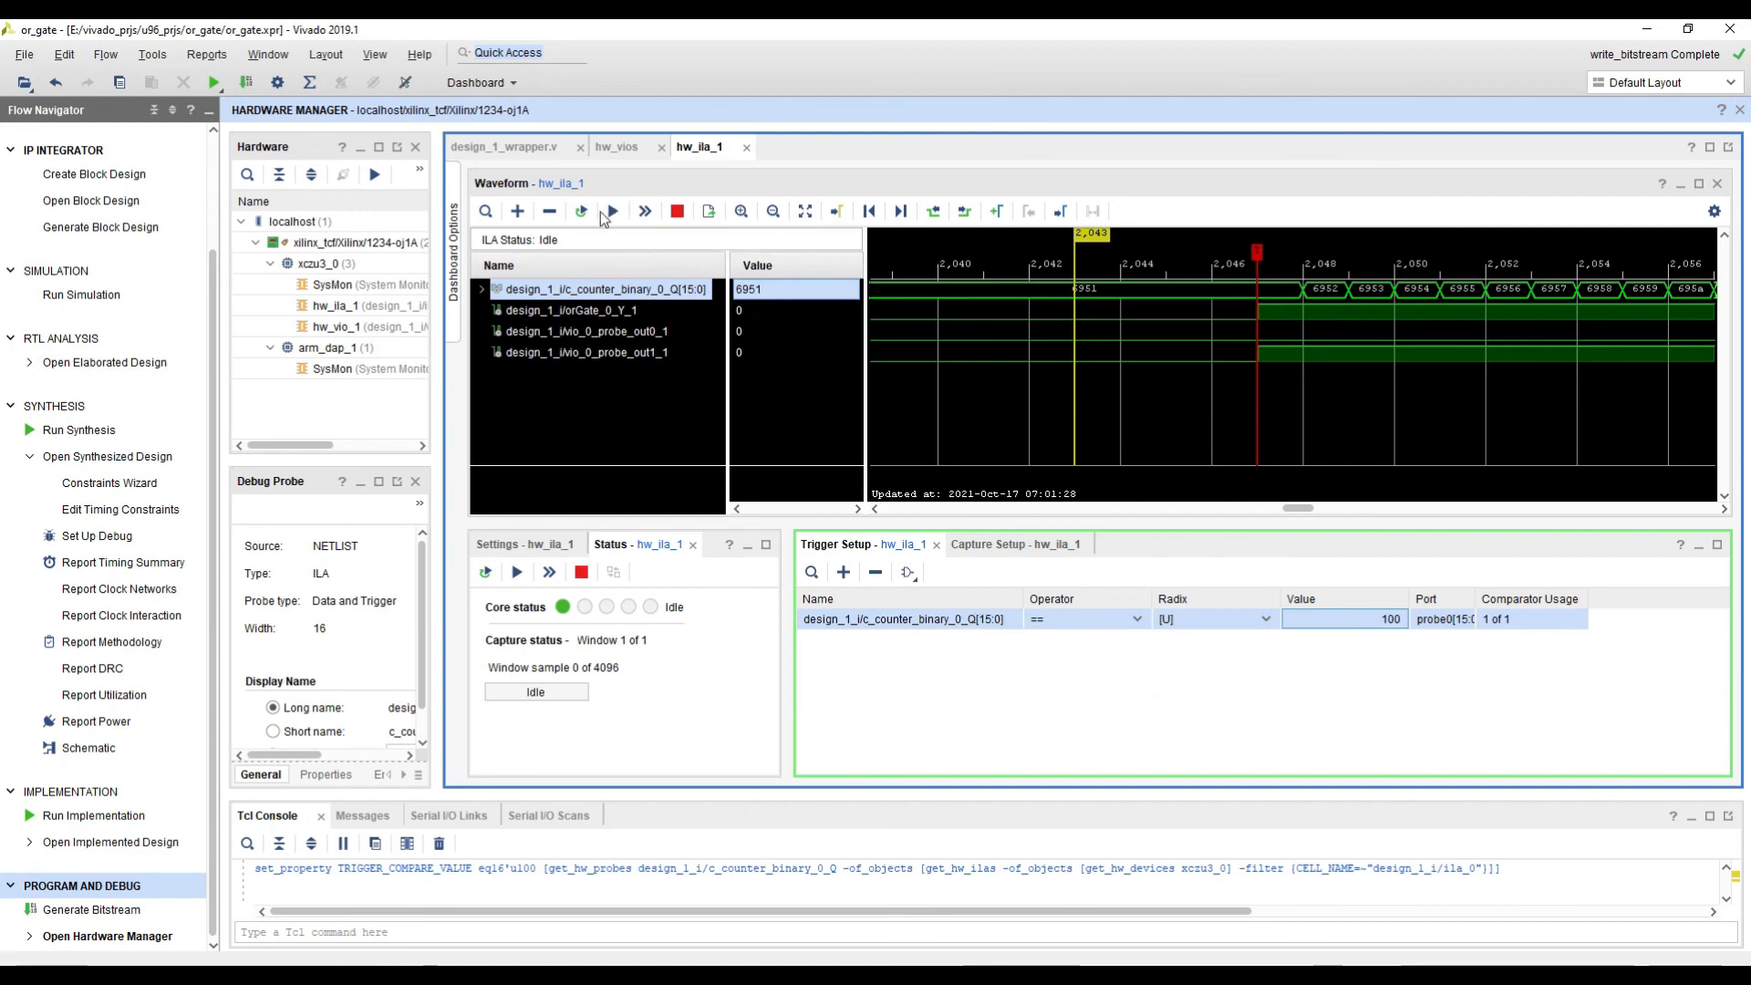
Step: Run the regular trigger on hw_ila_1 and display the captured counter signal in unsigned decimal radix
click(612, 213)
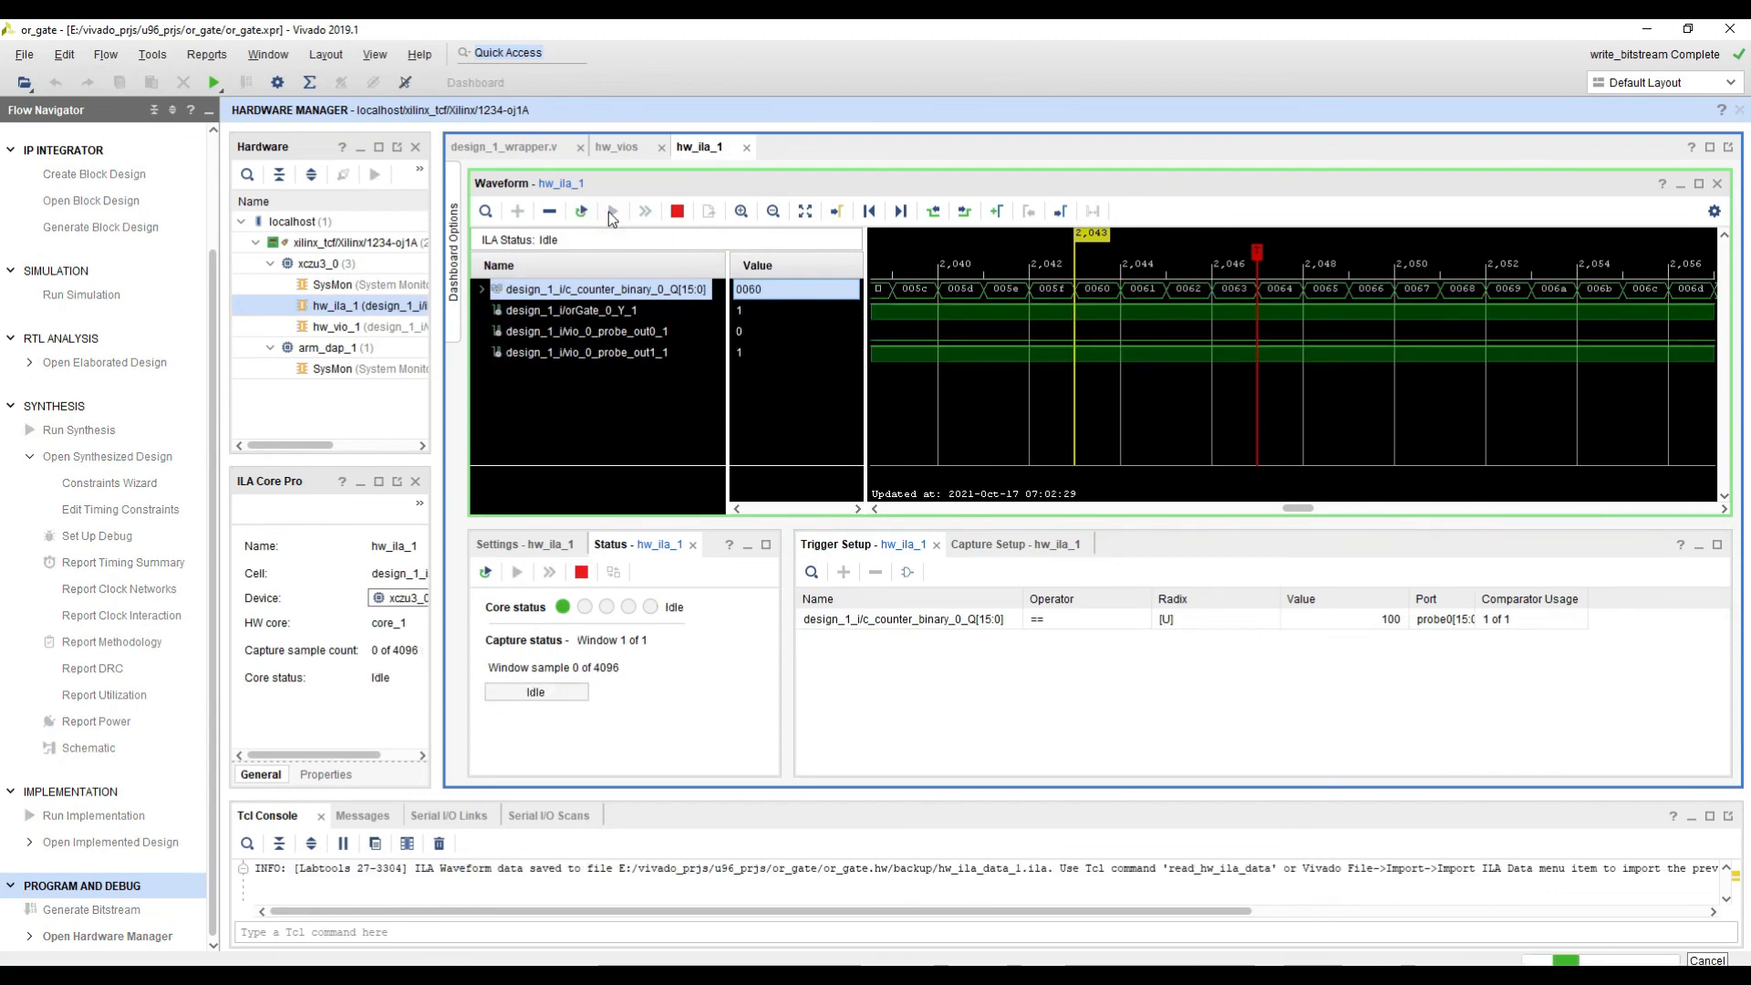
click(1255, 292)
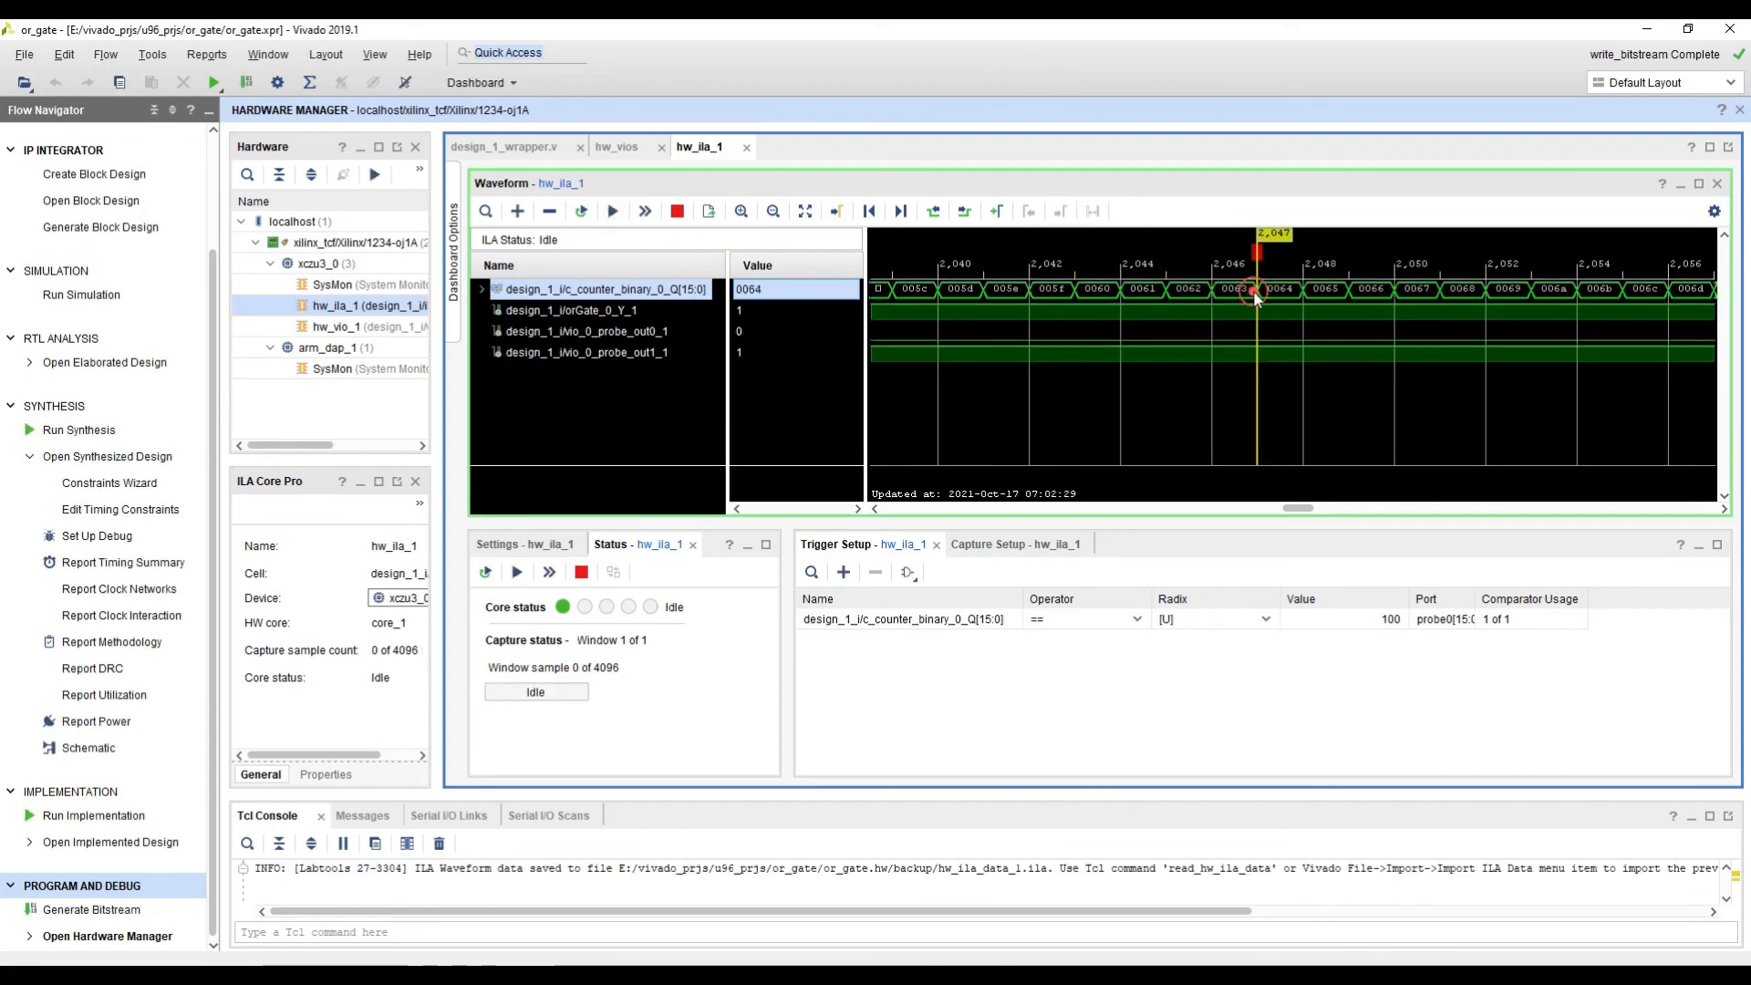
right_click(672, 292)
mouse_move(821, 657)
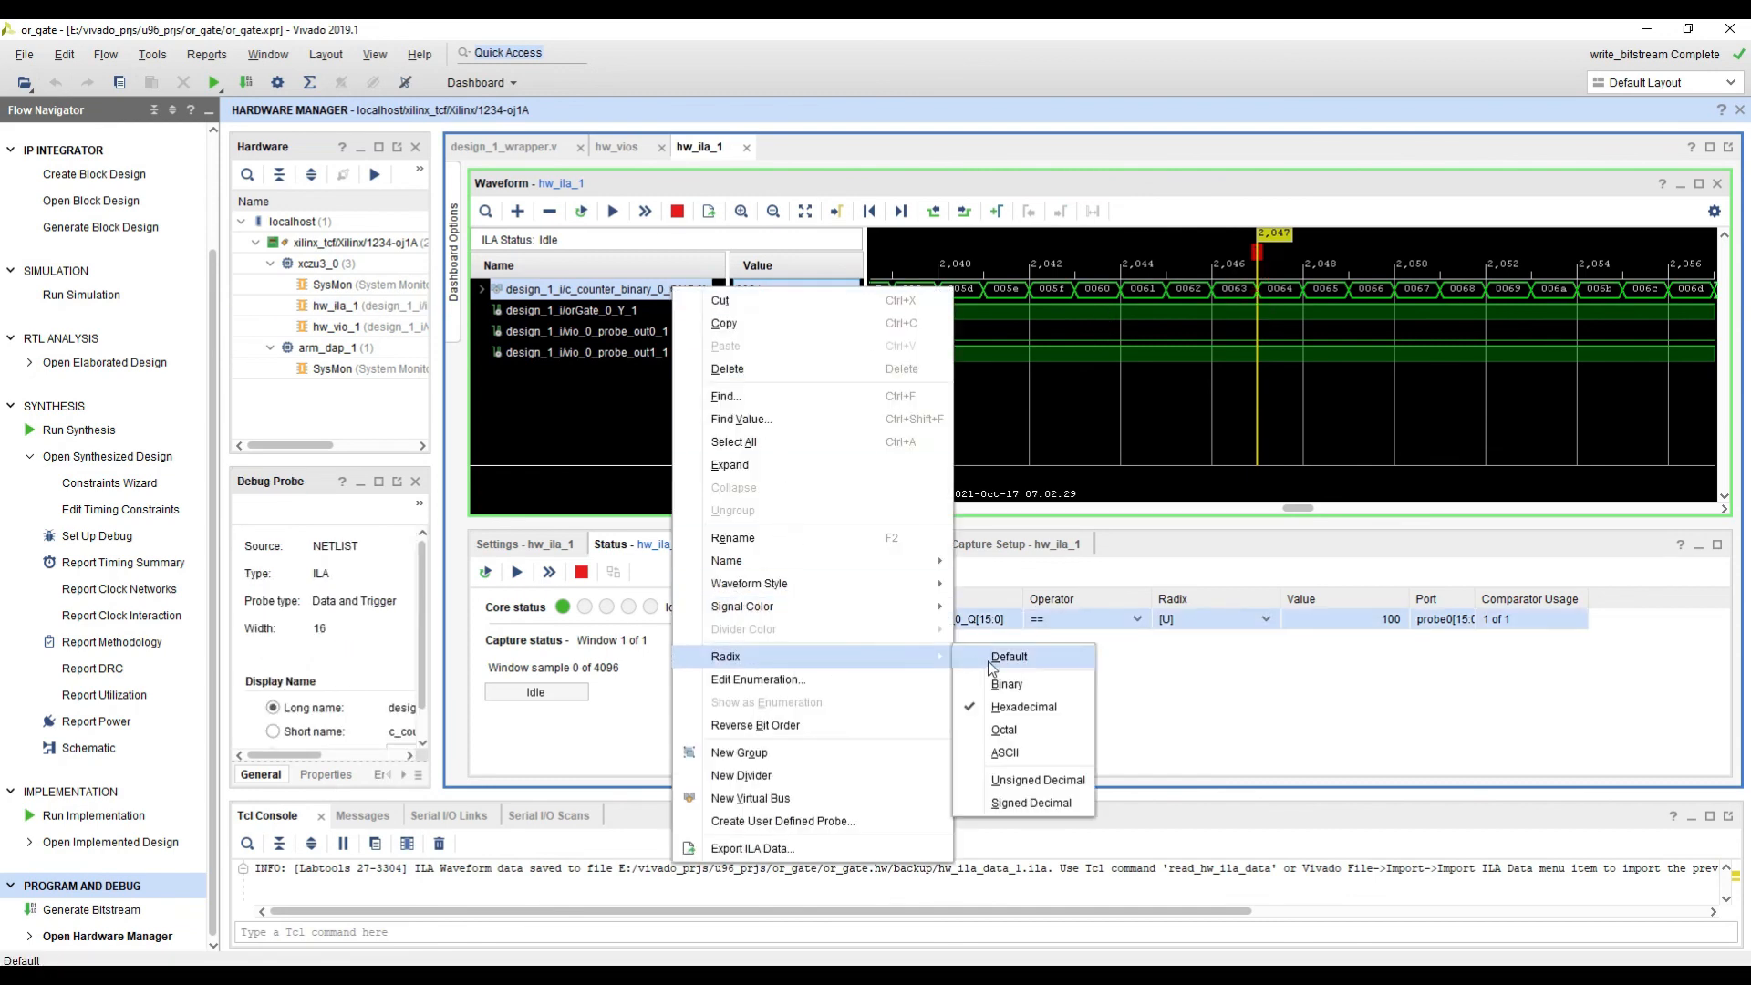
click(1031, 780)
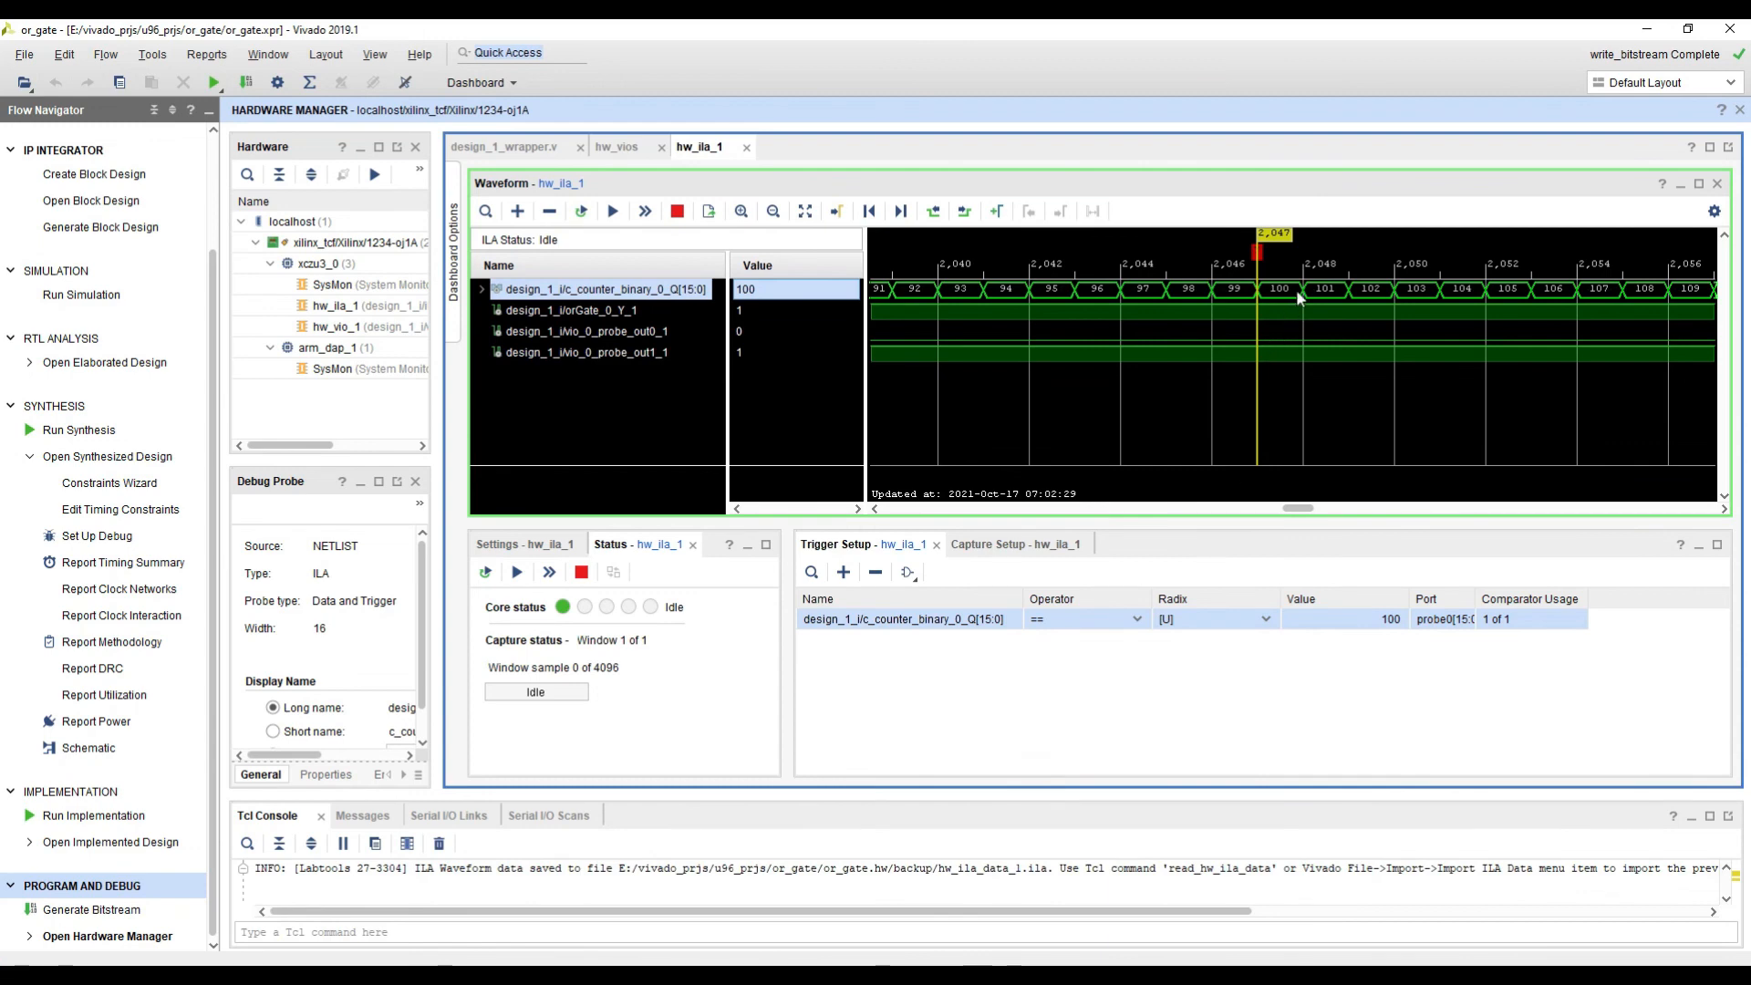
Step: Examine the captured counter values around the trigger marker at sample 2,047 and near the end of the capture window
click(1256, 291)
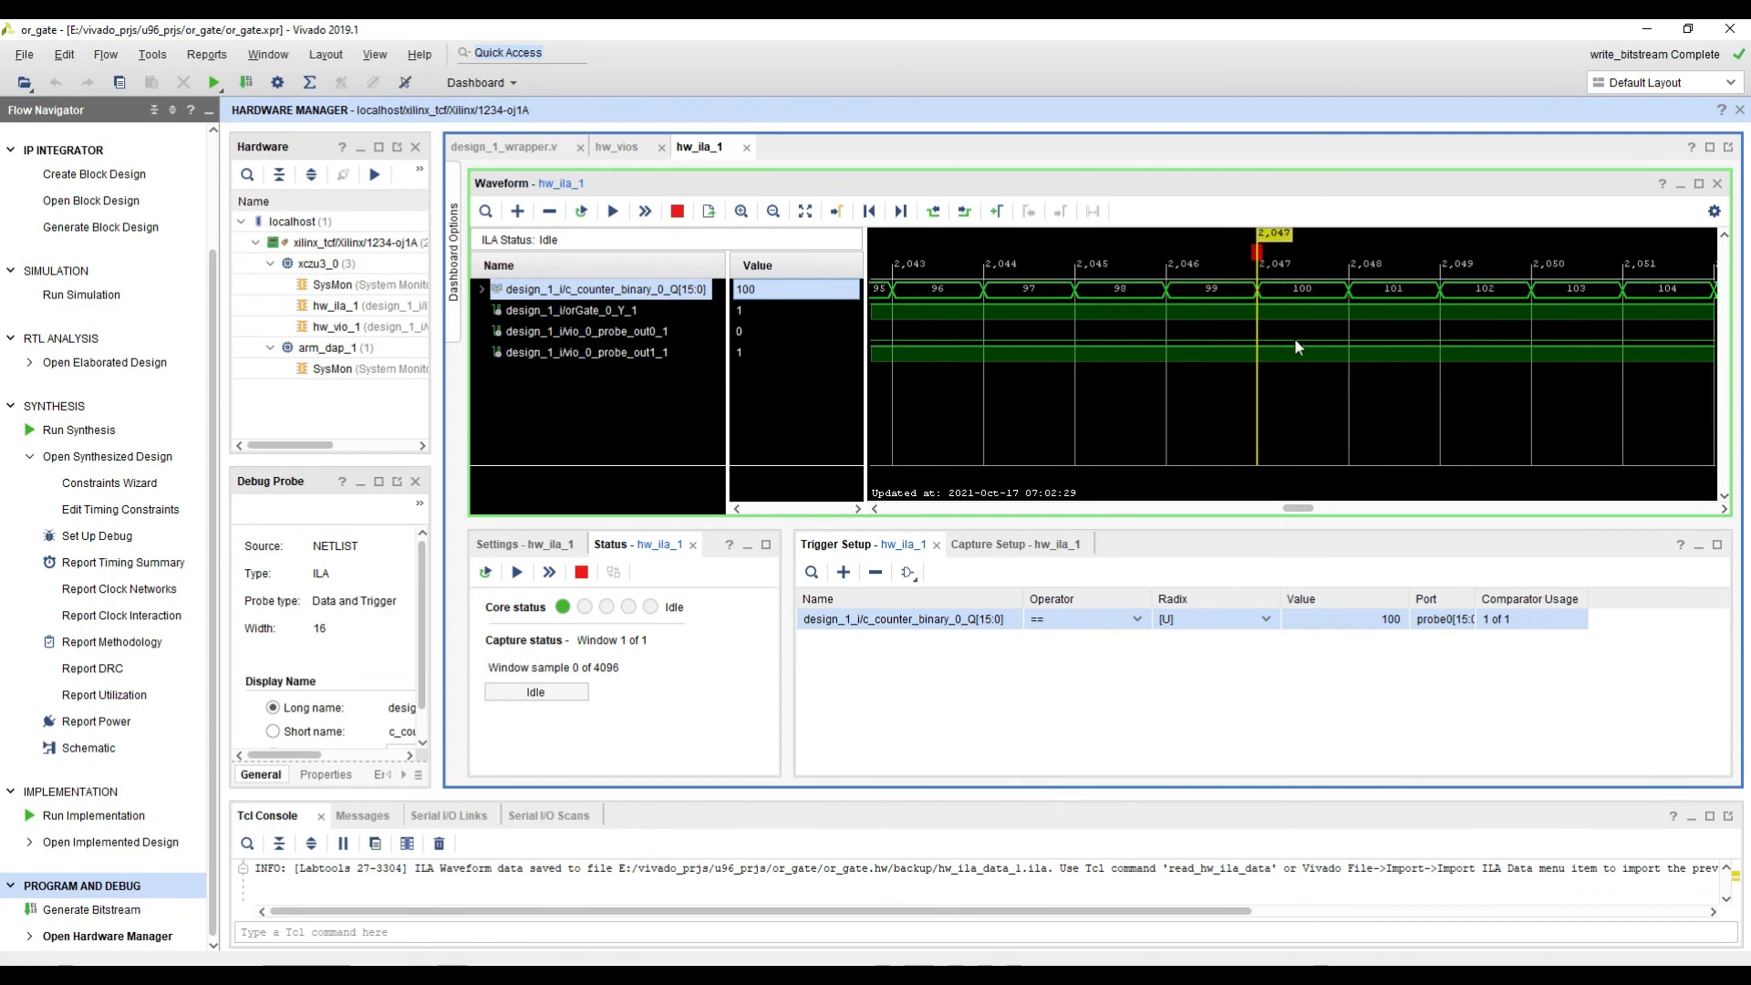
ctrl+scroll(1289, 323, up, 1)
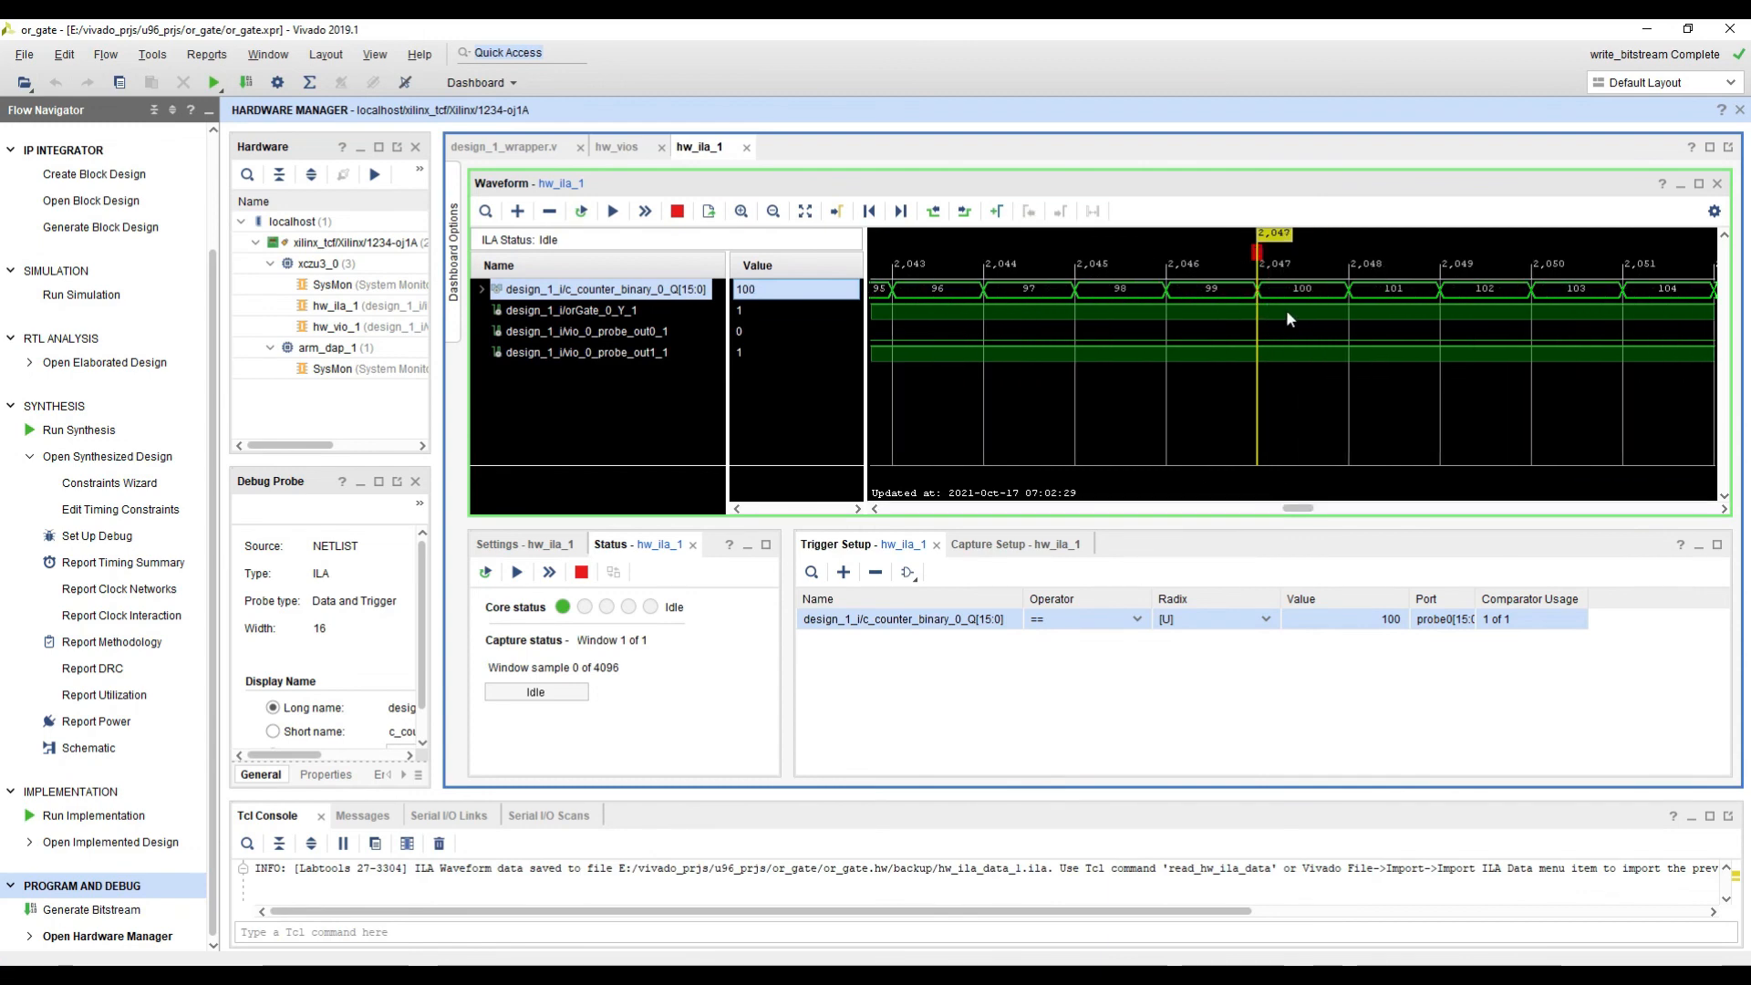
click(1257, 290)
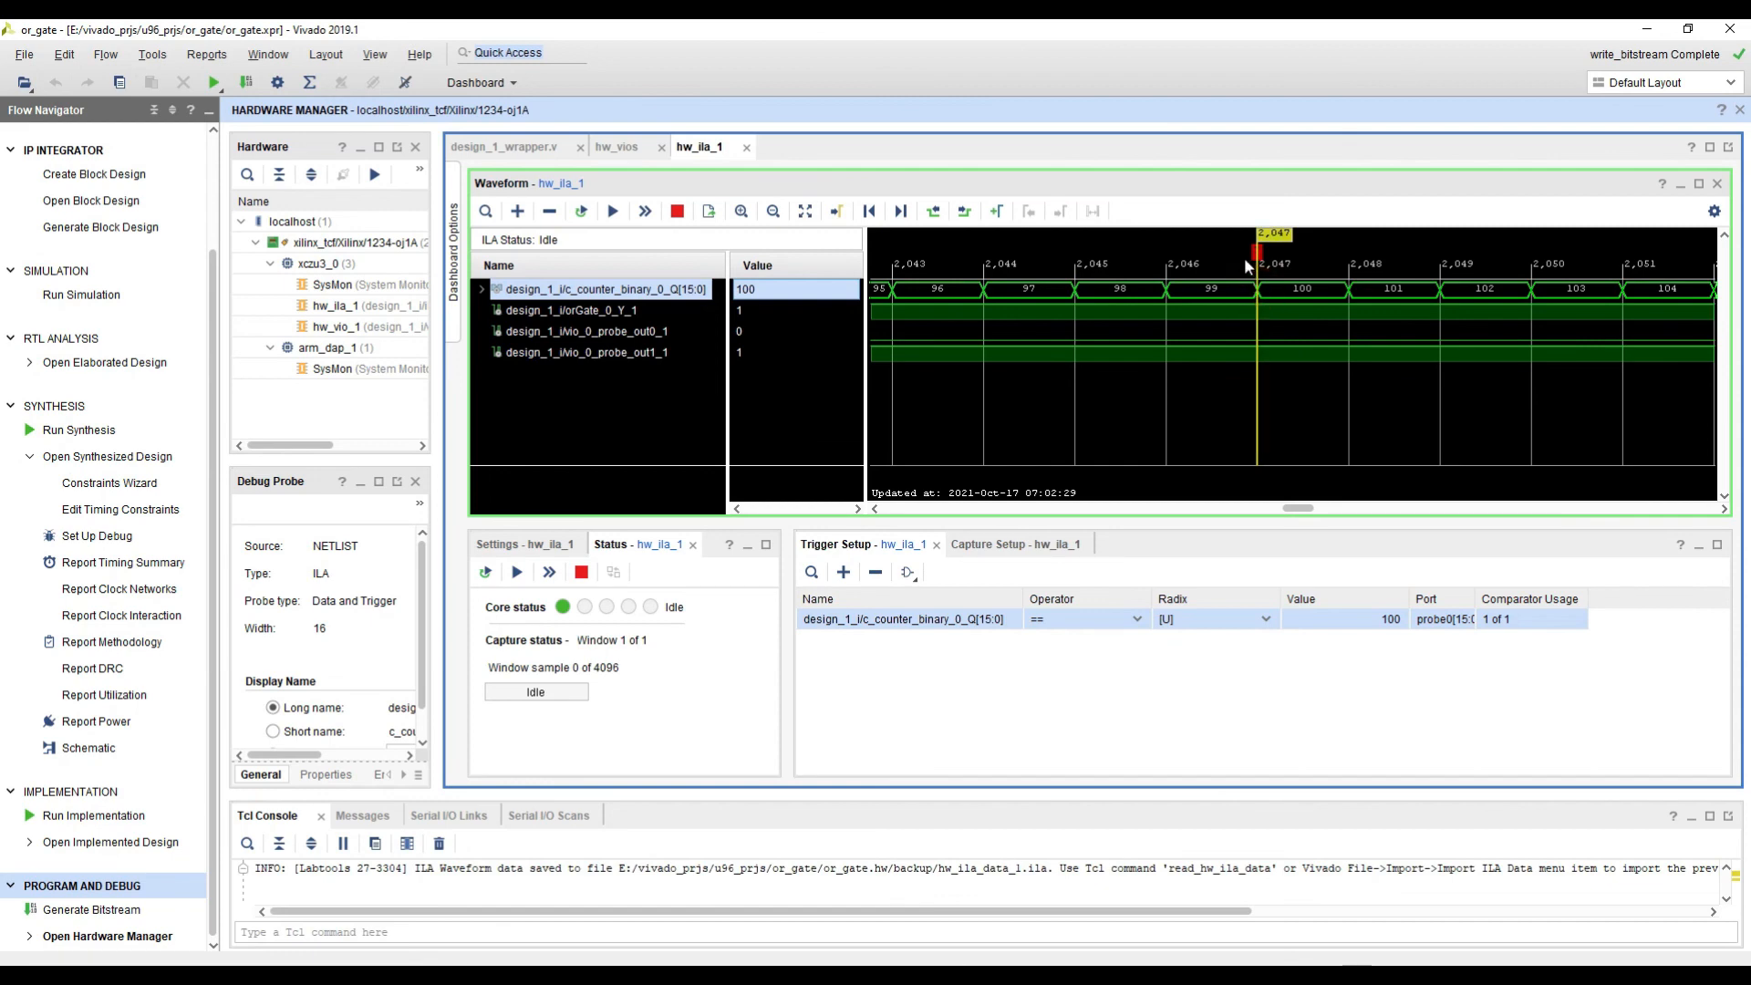
ctrl+scroll(1267, 293, down, 7)
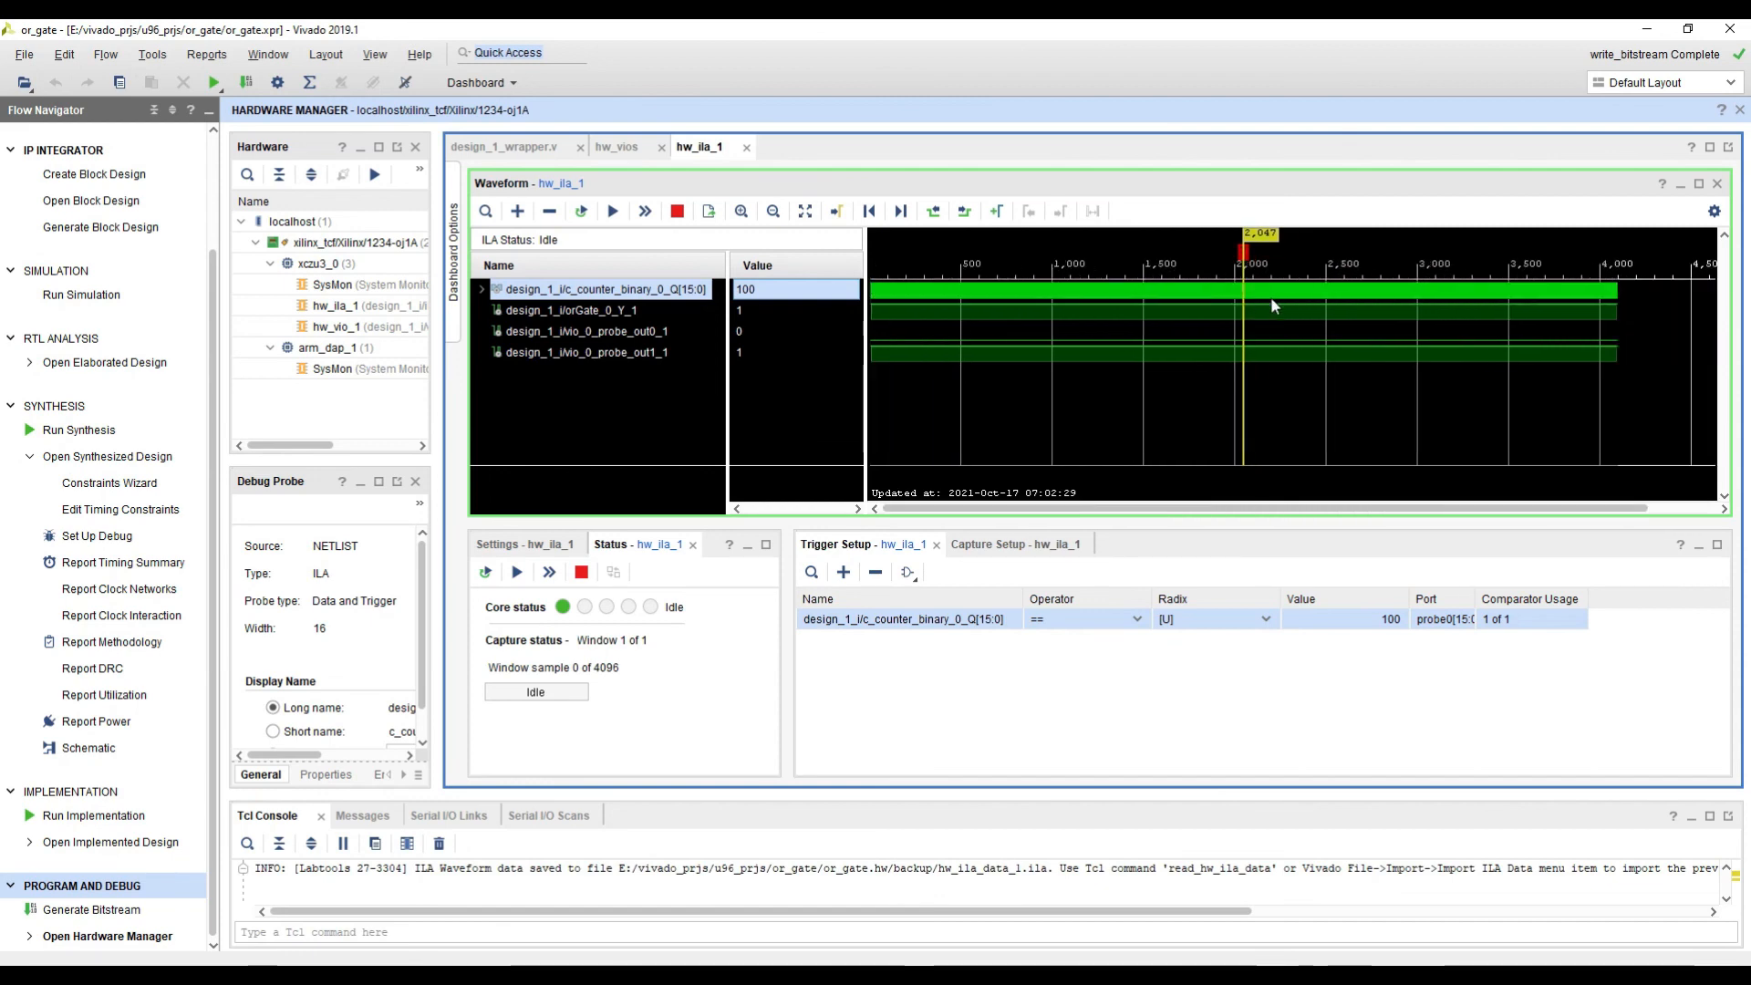
ctrl+scroll(1273, 301, down, 3)
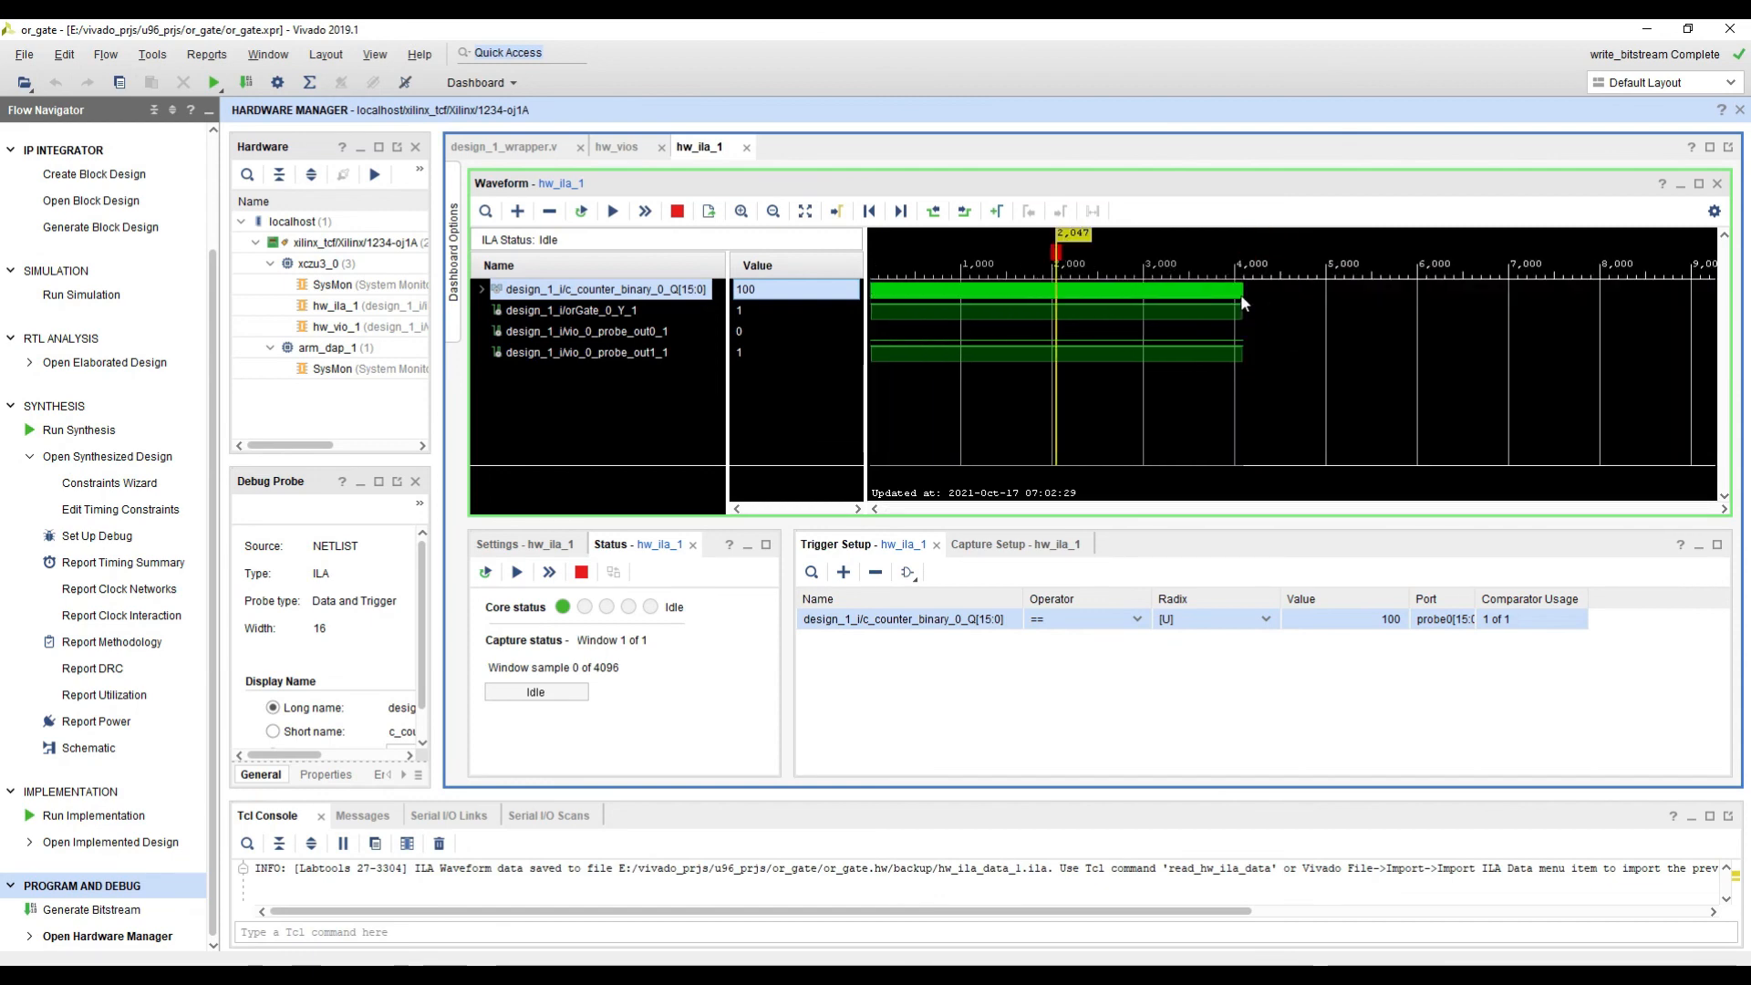
click(1241, 298)
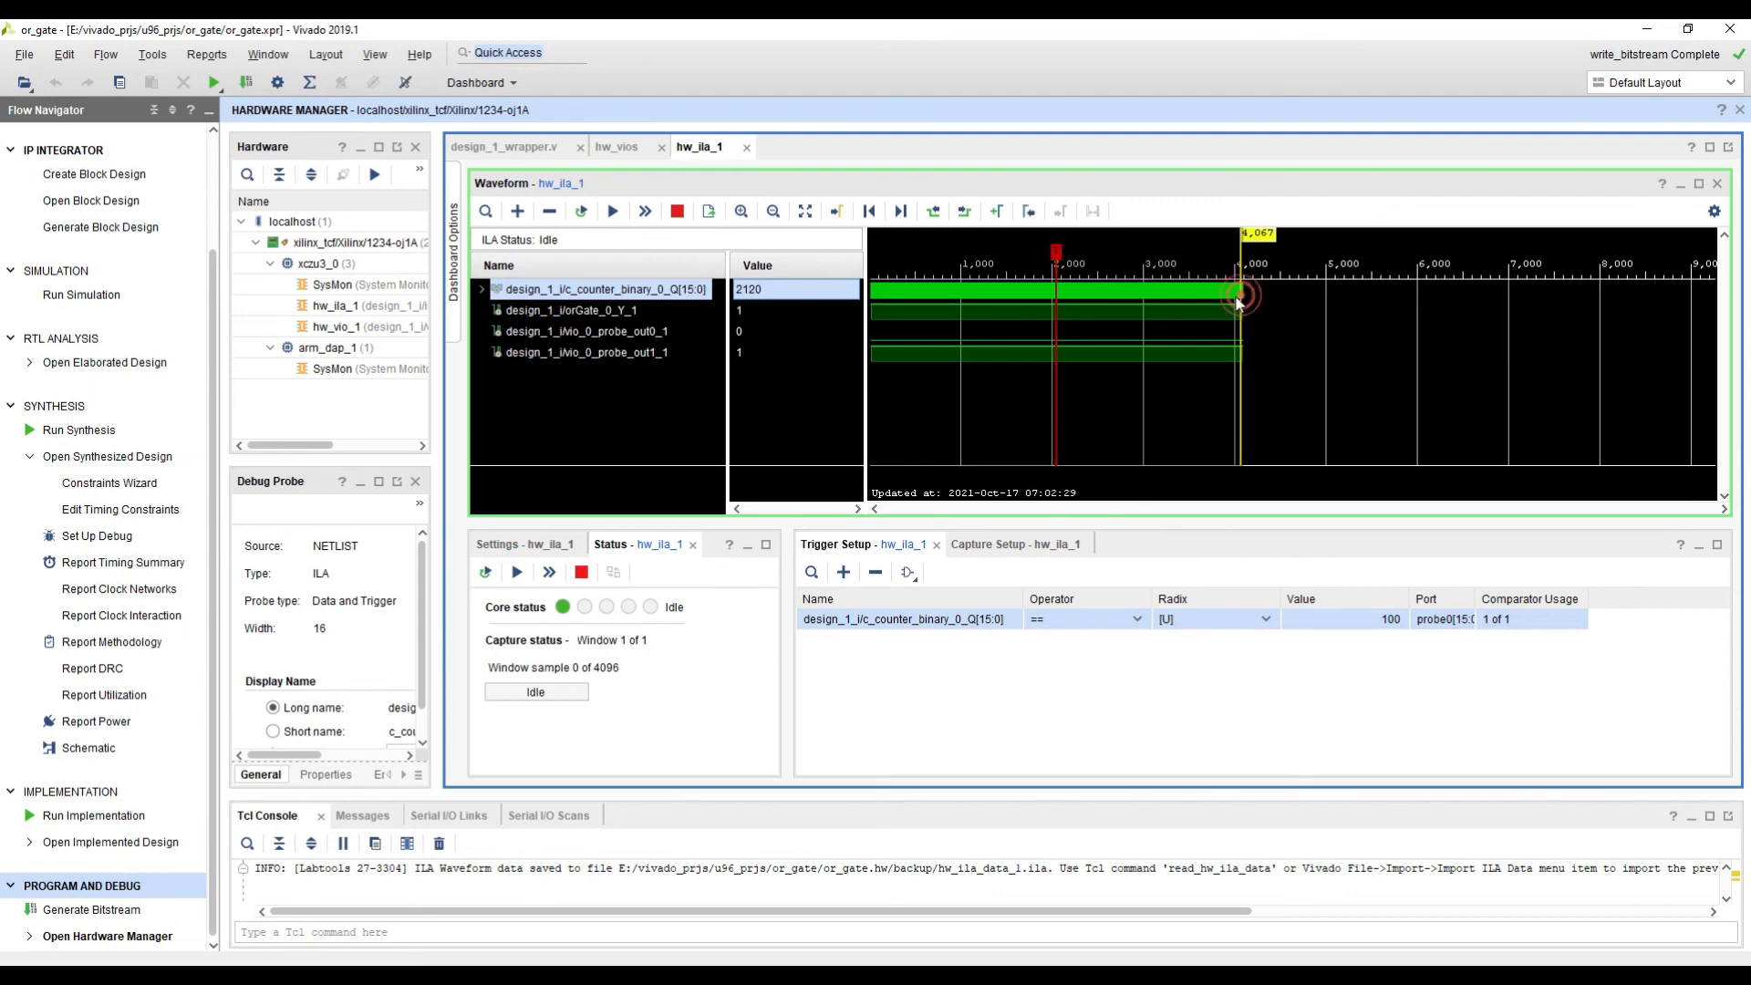
click(1056, 299)
ctrl+scroll(1074, 328, up, 3)
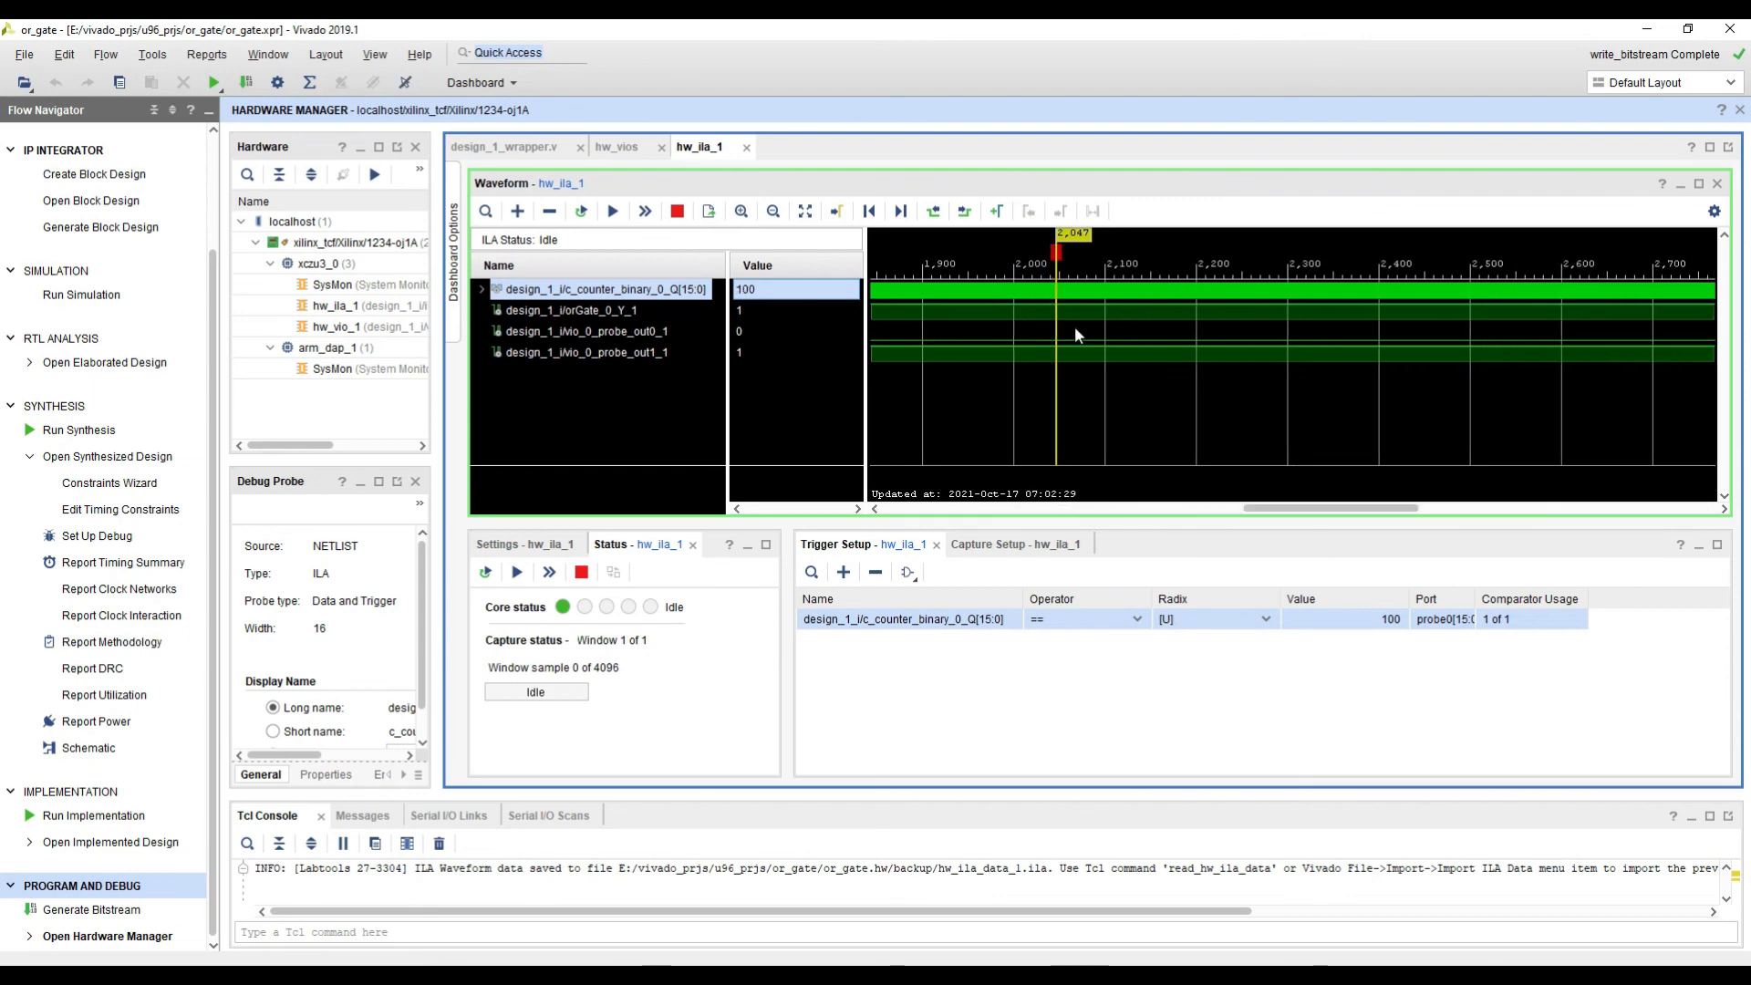
ctrl+scroll(1074, 326, up, 4)
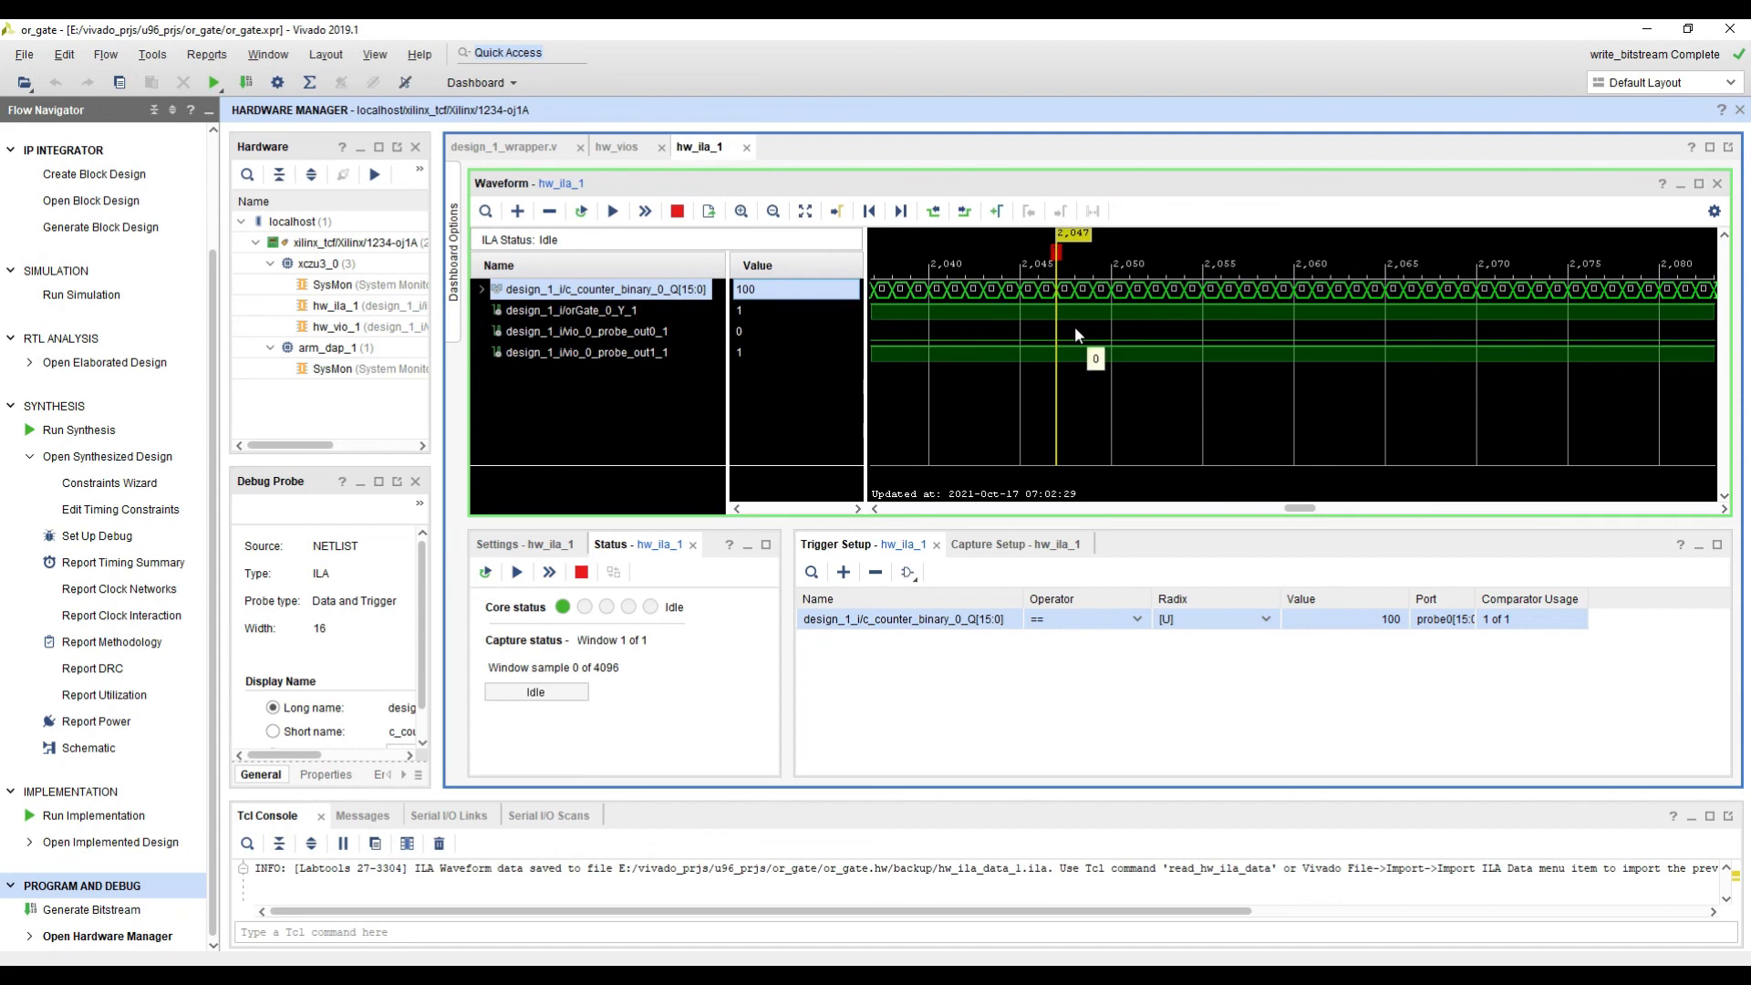
ctrl+scroll(1064, 298, up, 2)
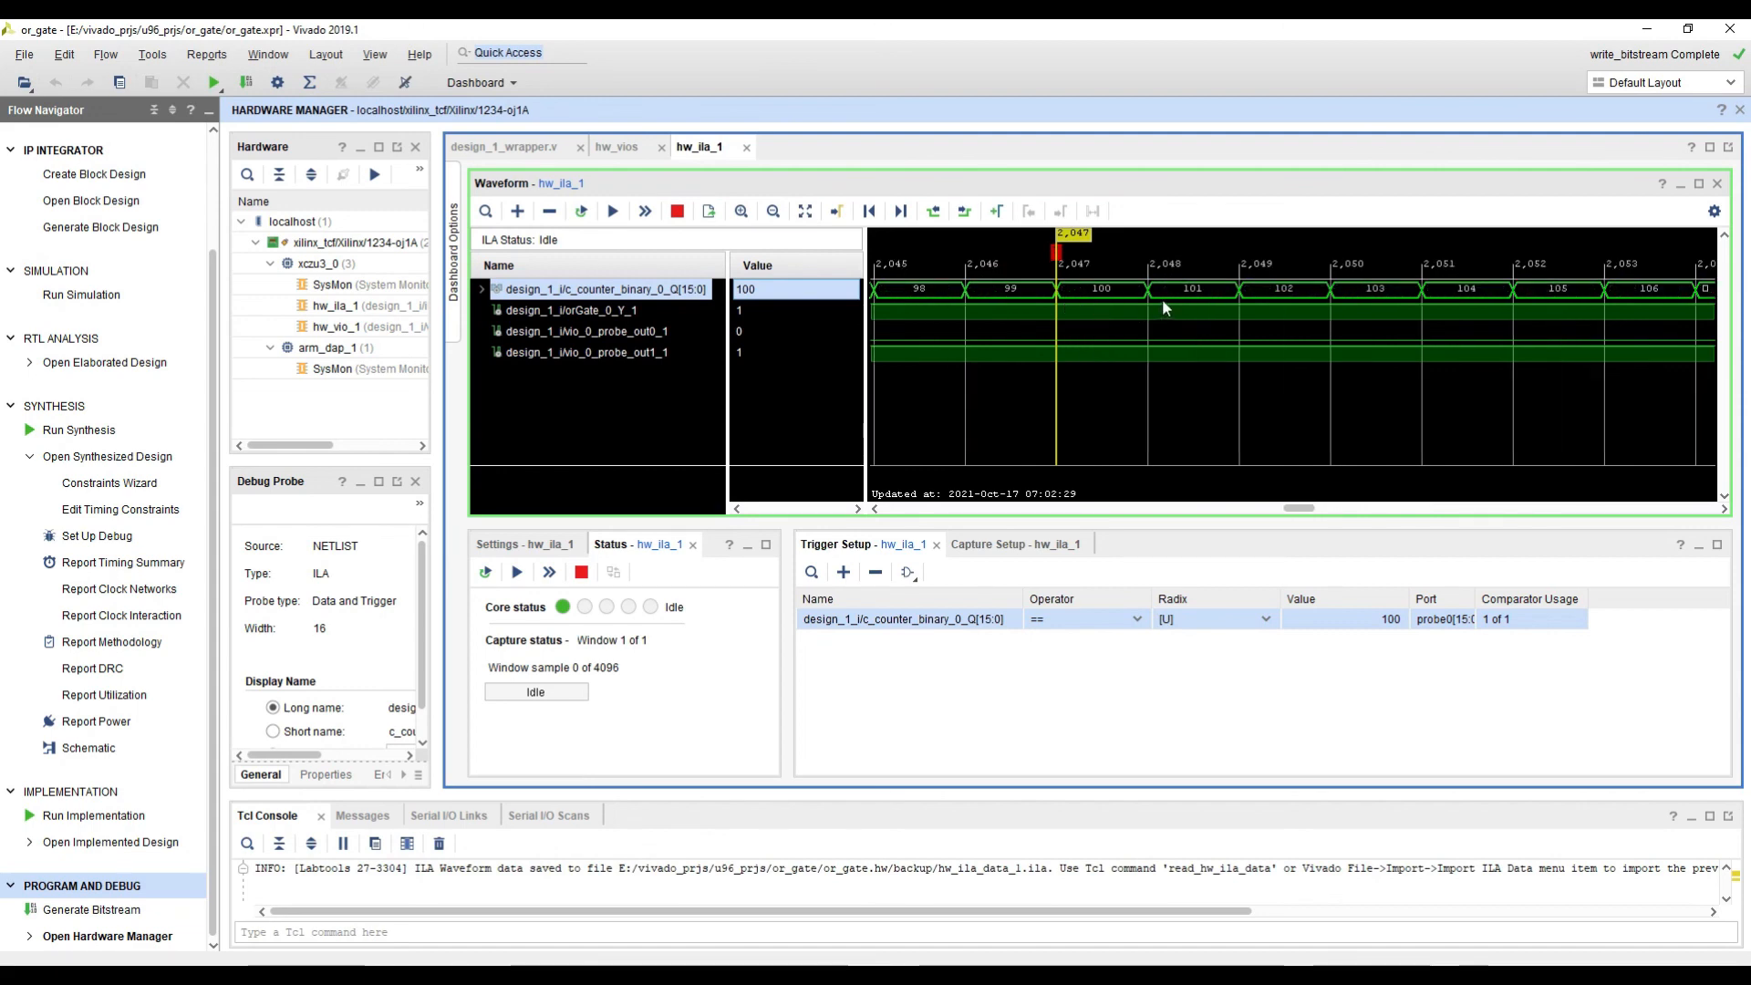
click(1162, 298)
click(1061, 298)
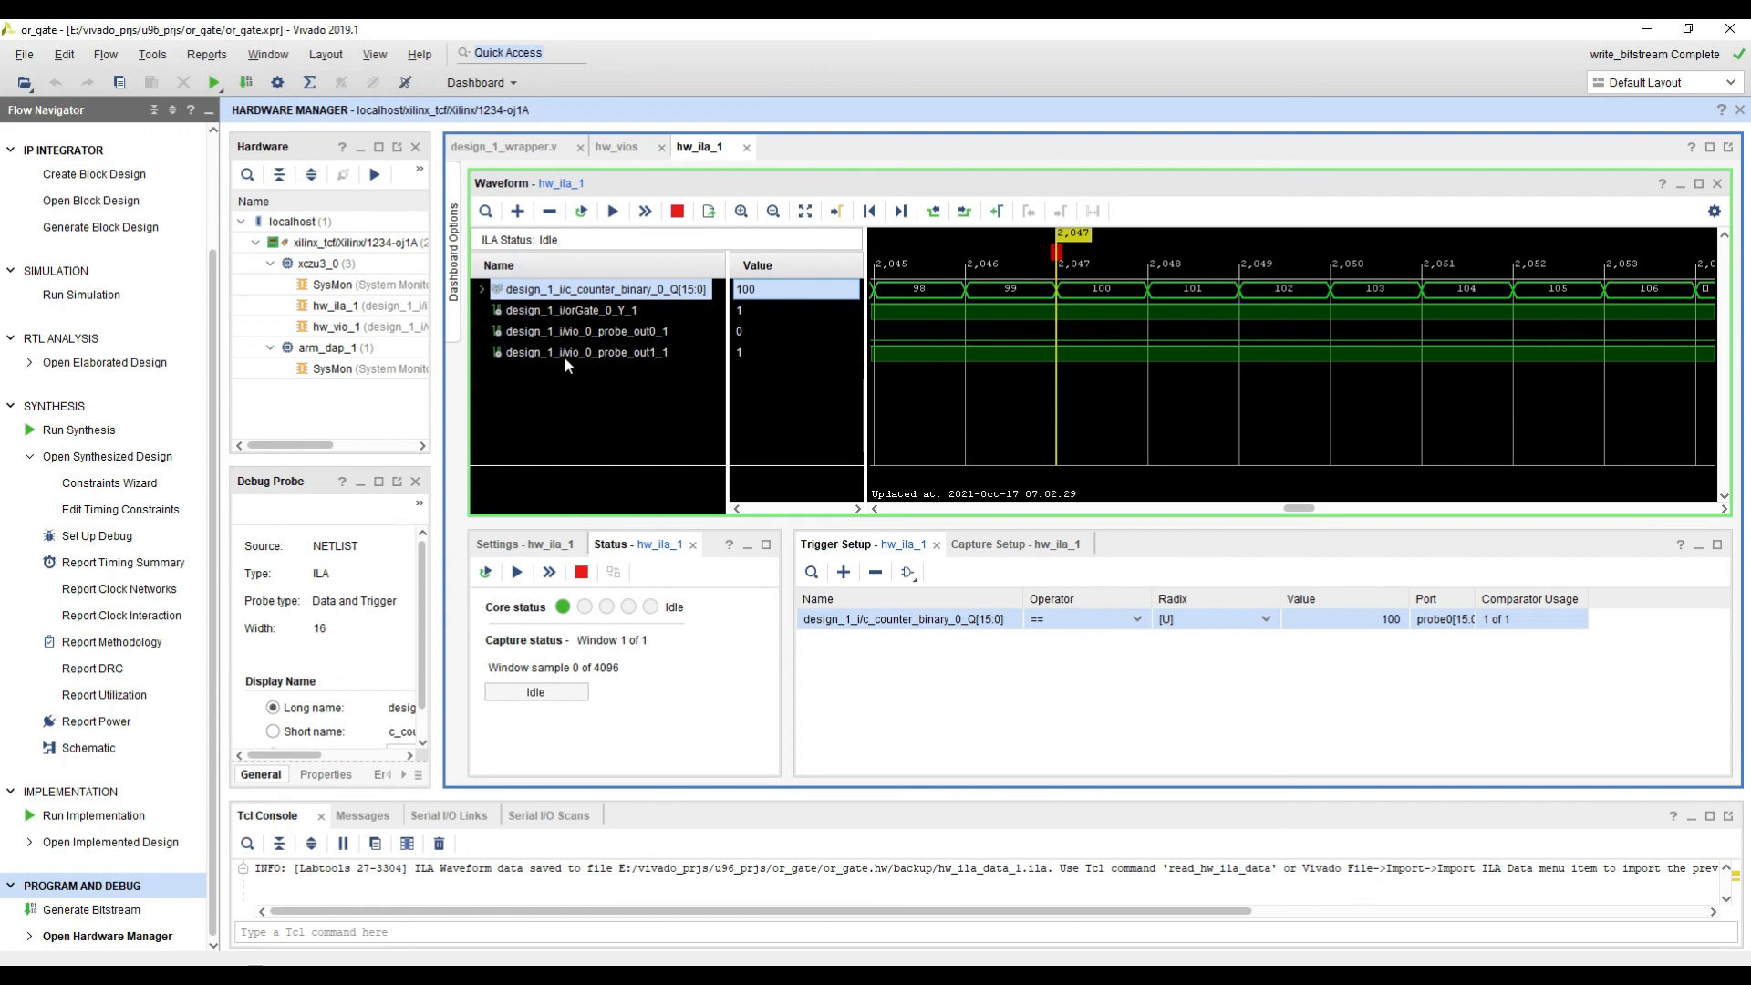
drag(546, 288, 572, 352)
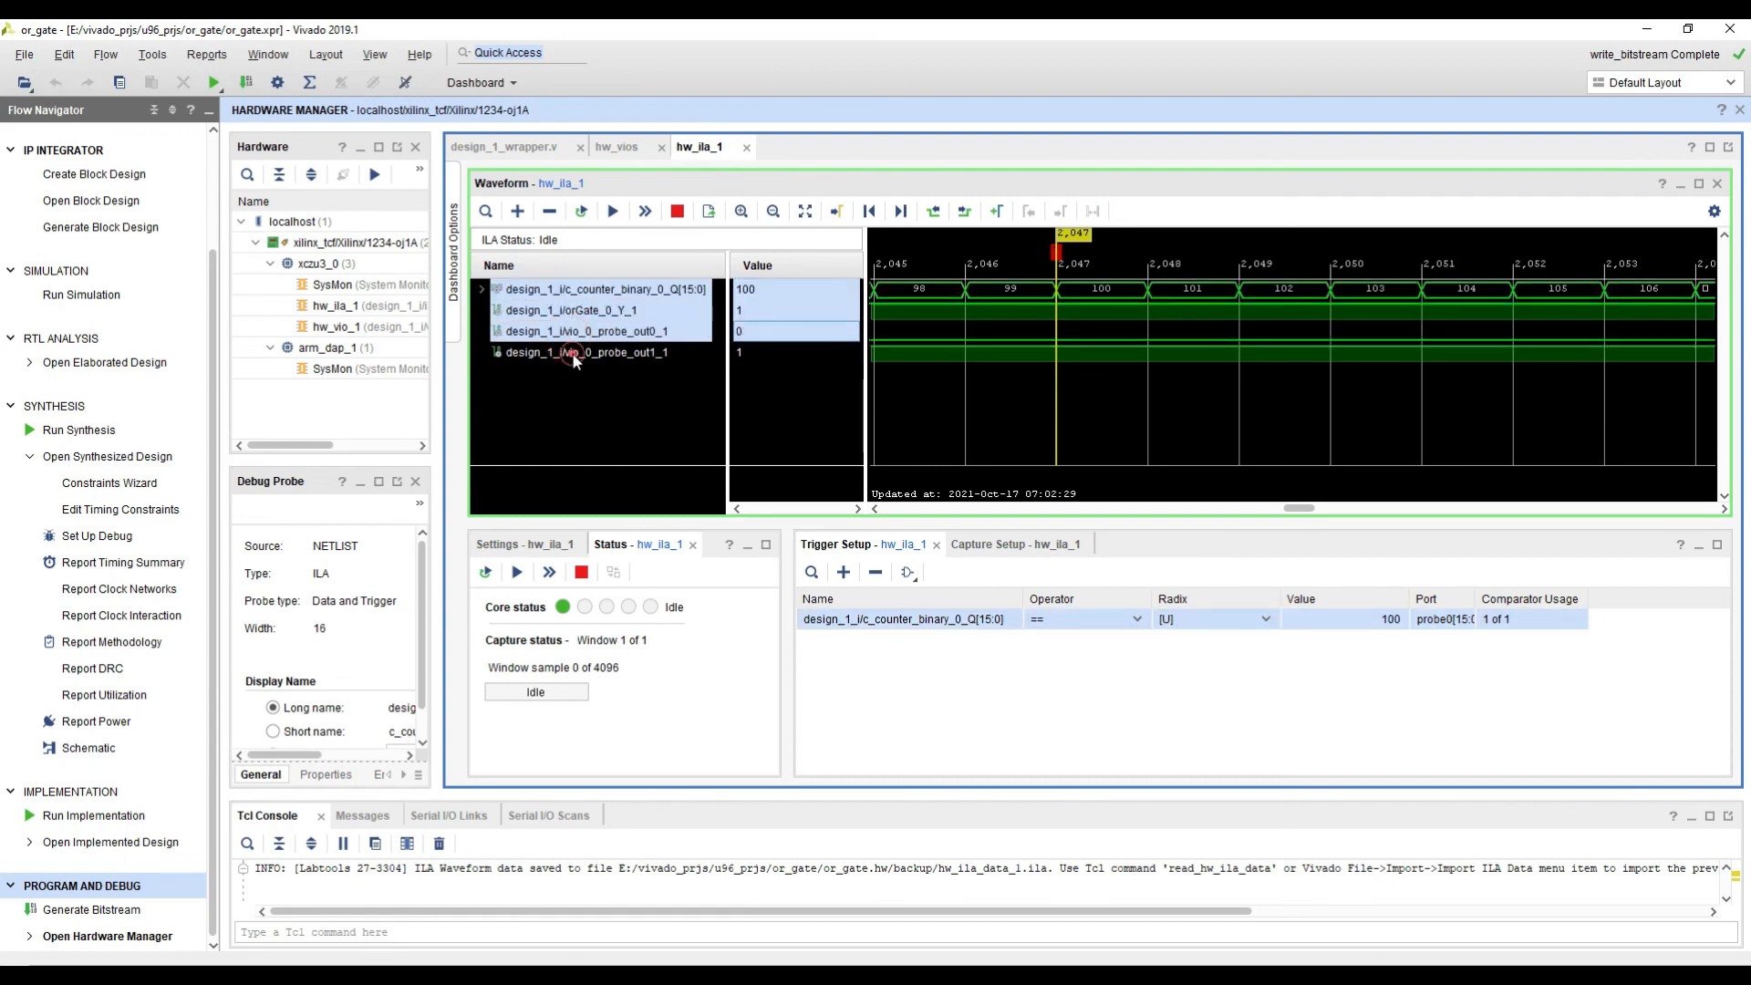
click(572, 353)
drag(584, 288, 577, 352)
click(563, 375)
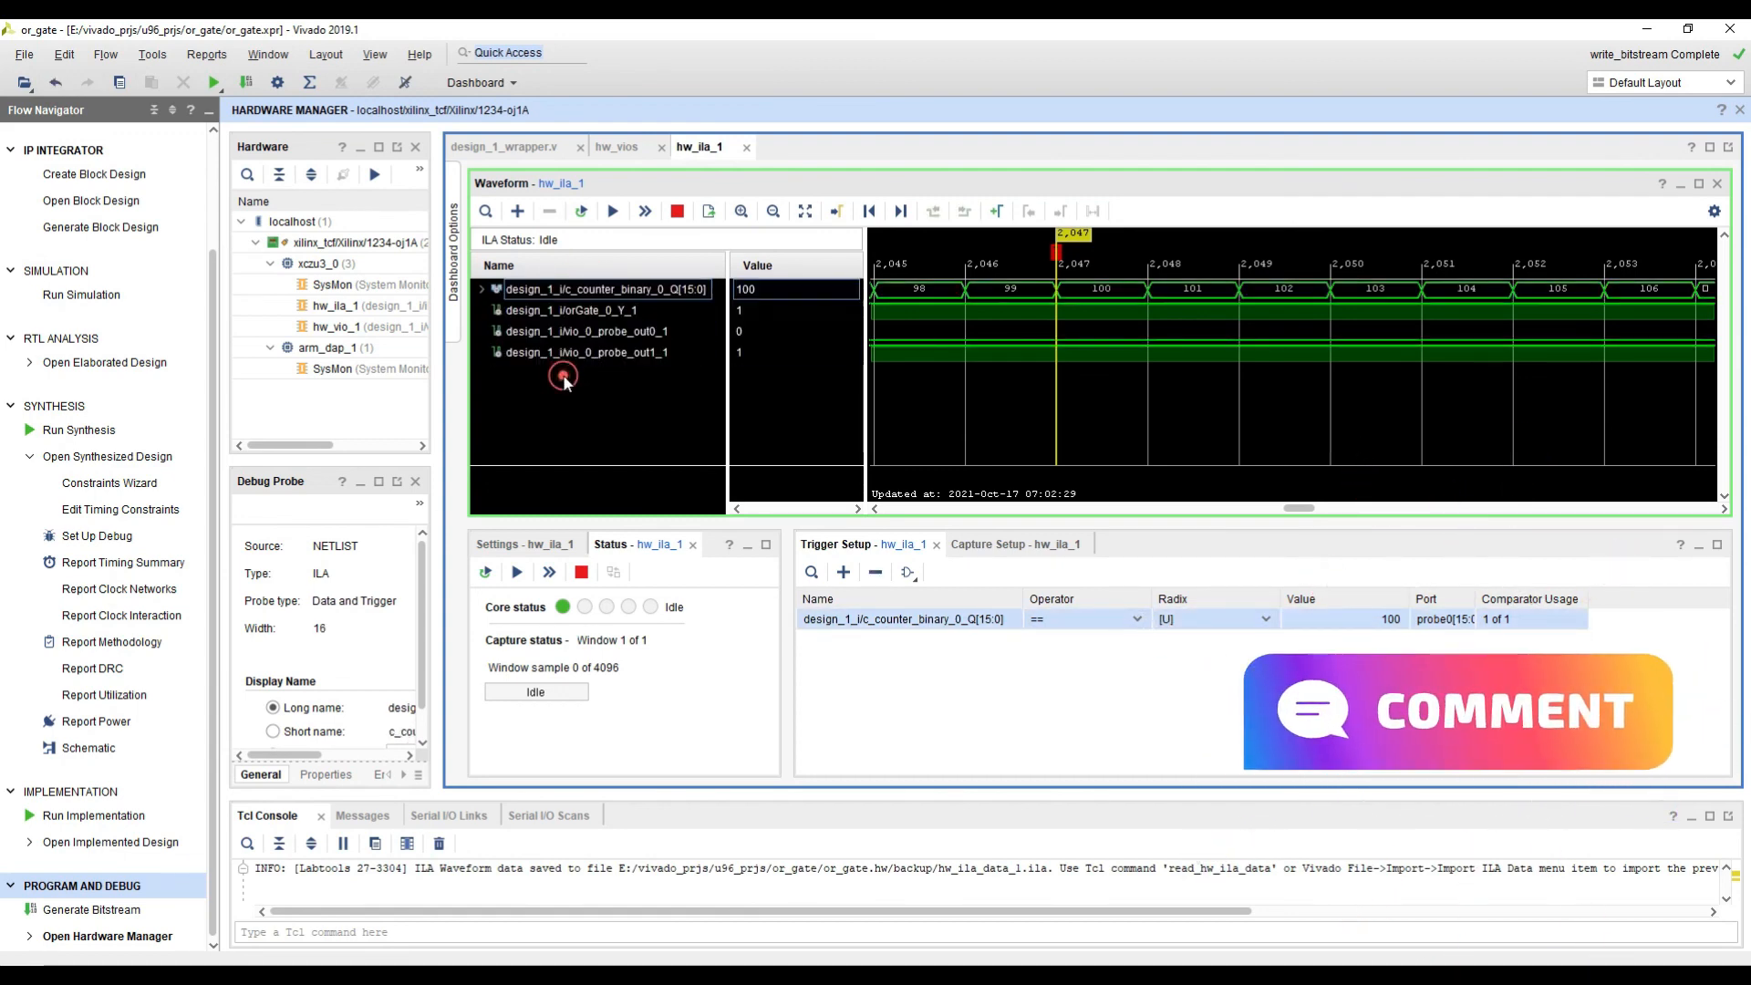
Step: Set up an export of the hw_ila_data_1 waveform data in CSV format to iladata.csv, and leave without exporting
right_click(552, 364)
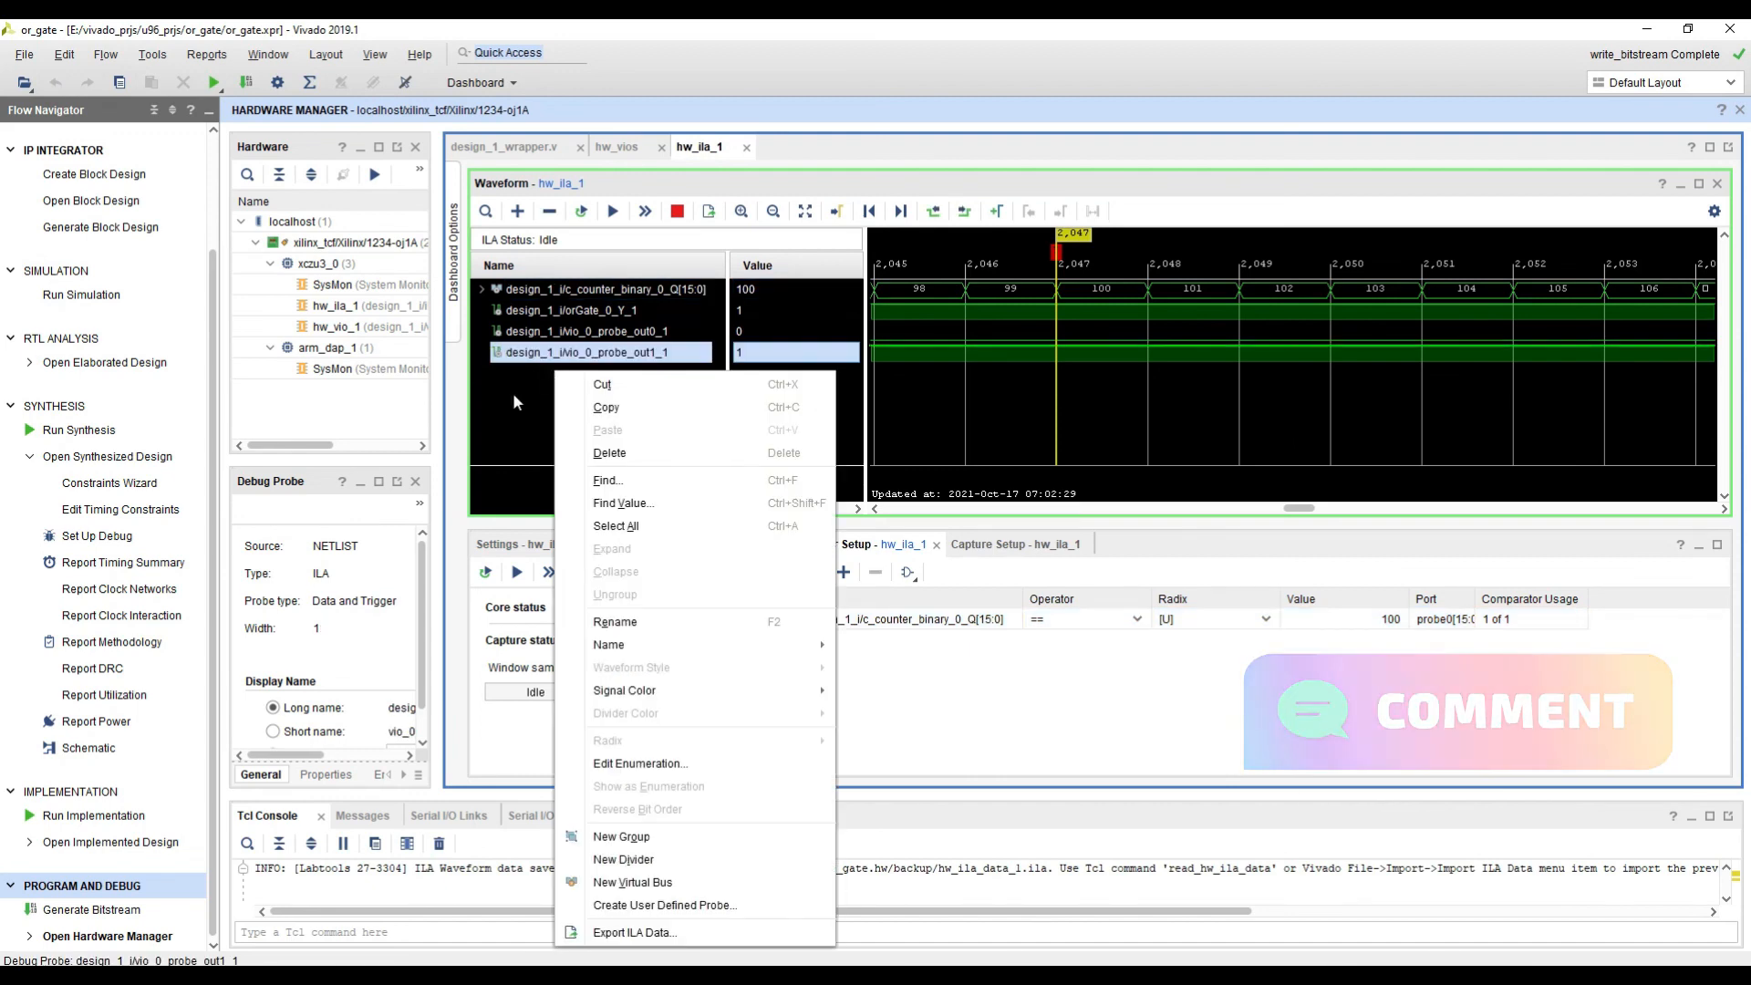
click(658, 934)
click(811, 506)
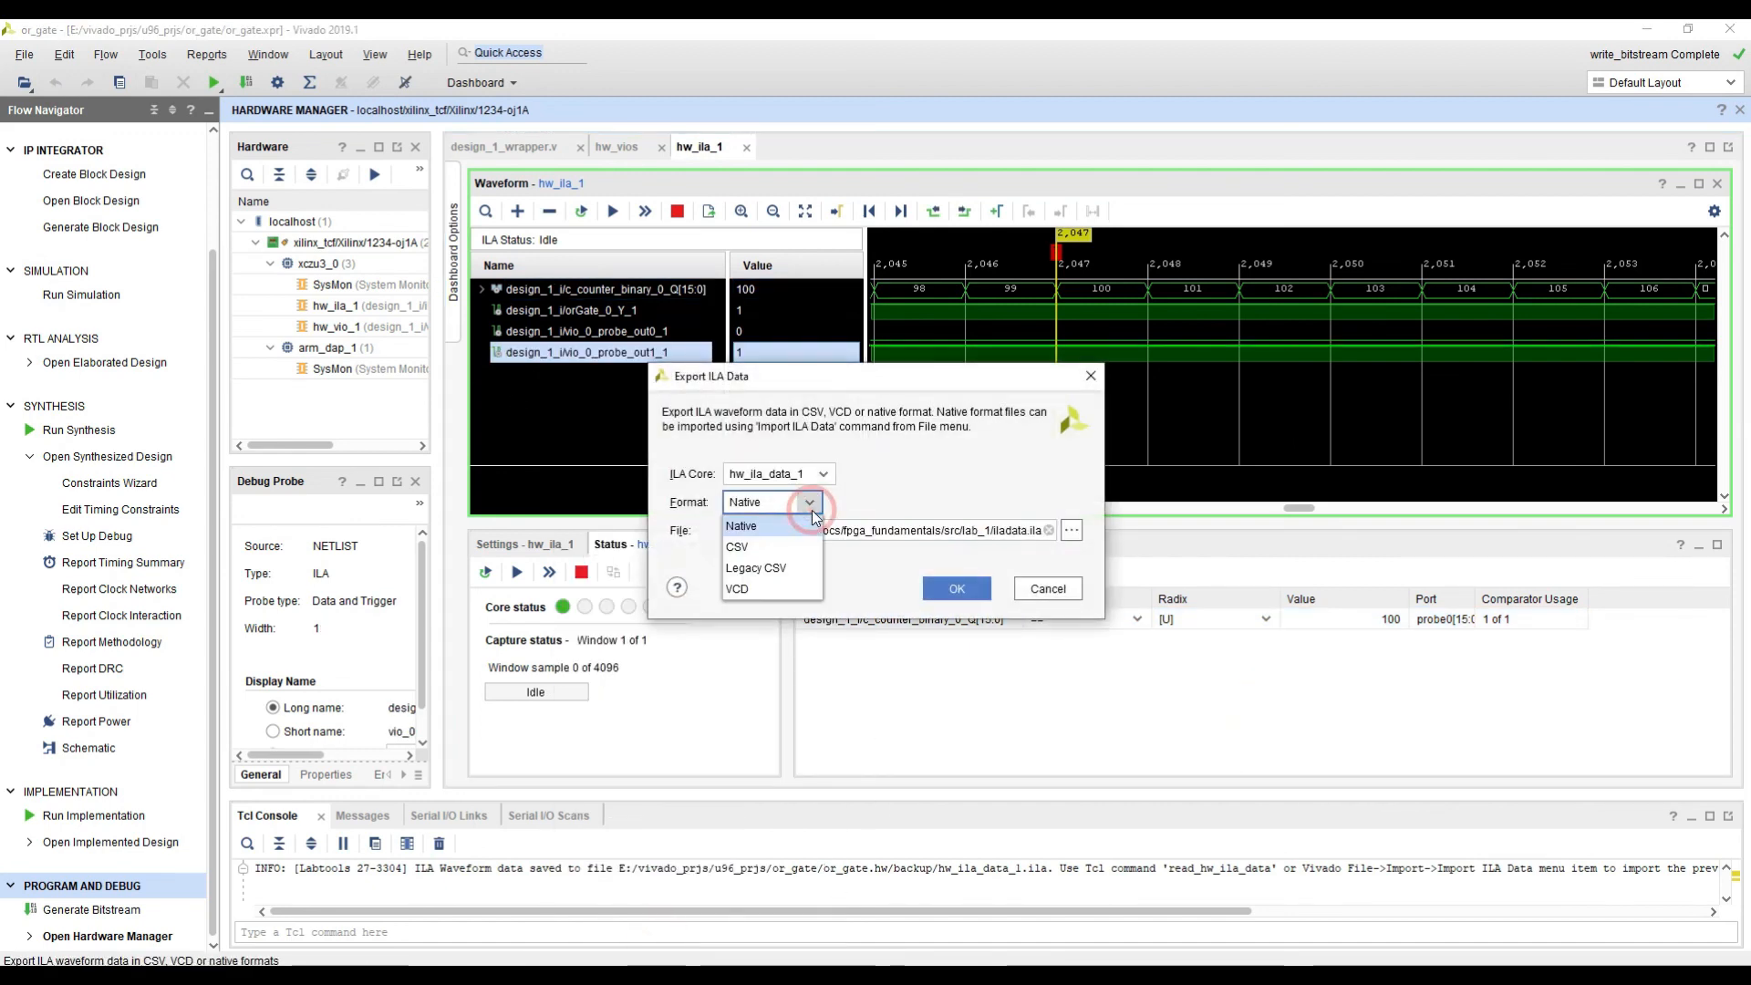
click(770, 546)
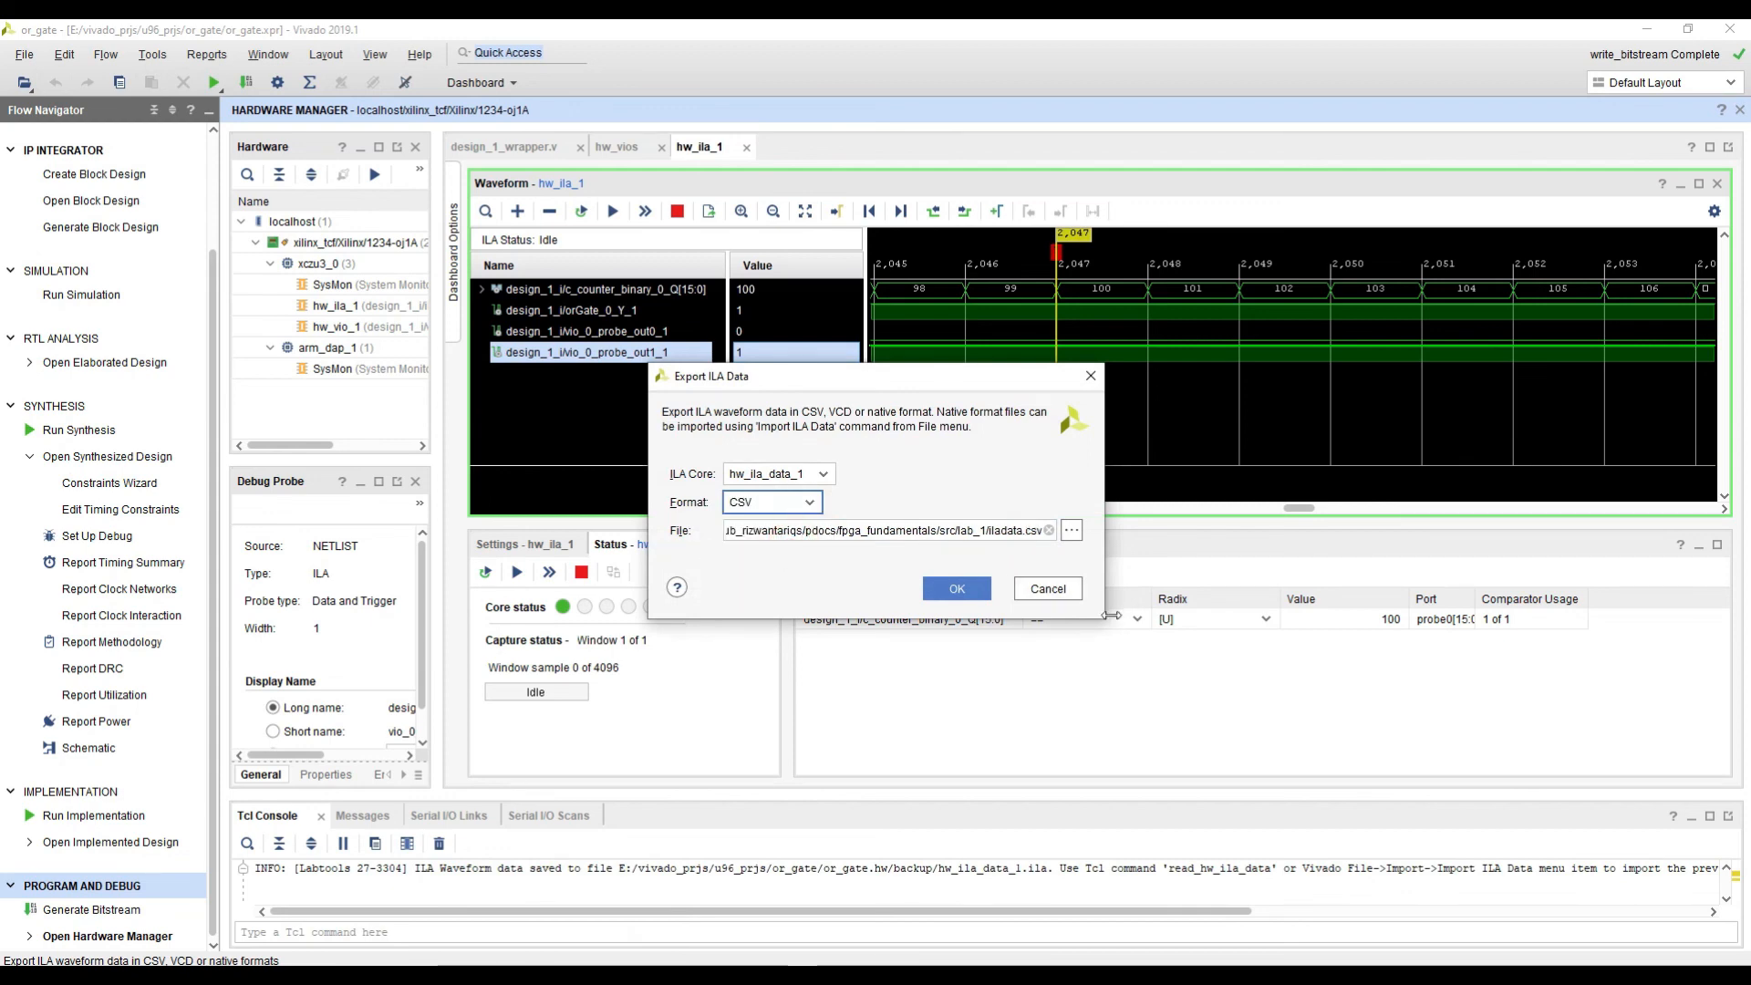
drag(1101, 624, 1400, 646)
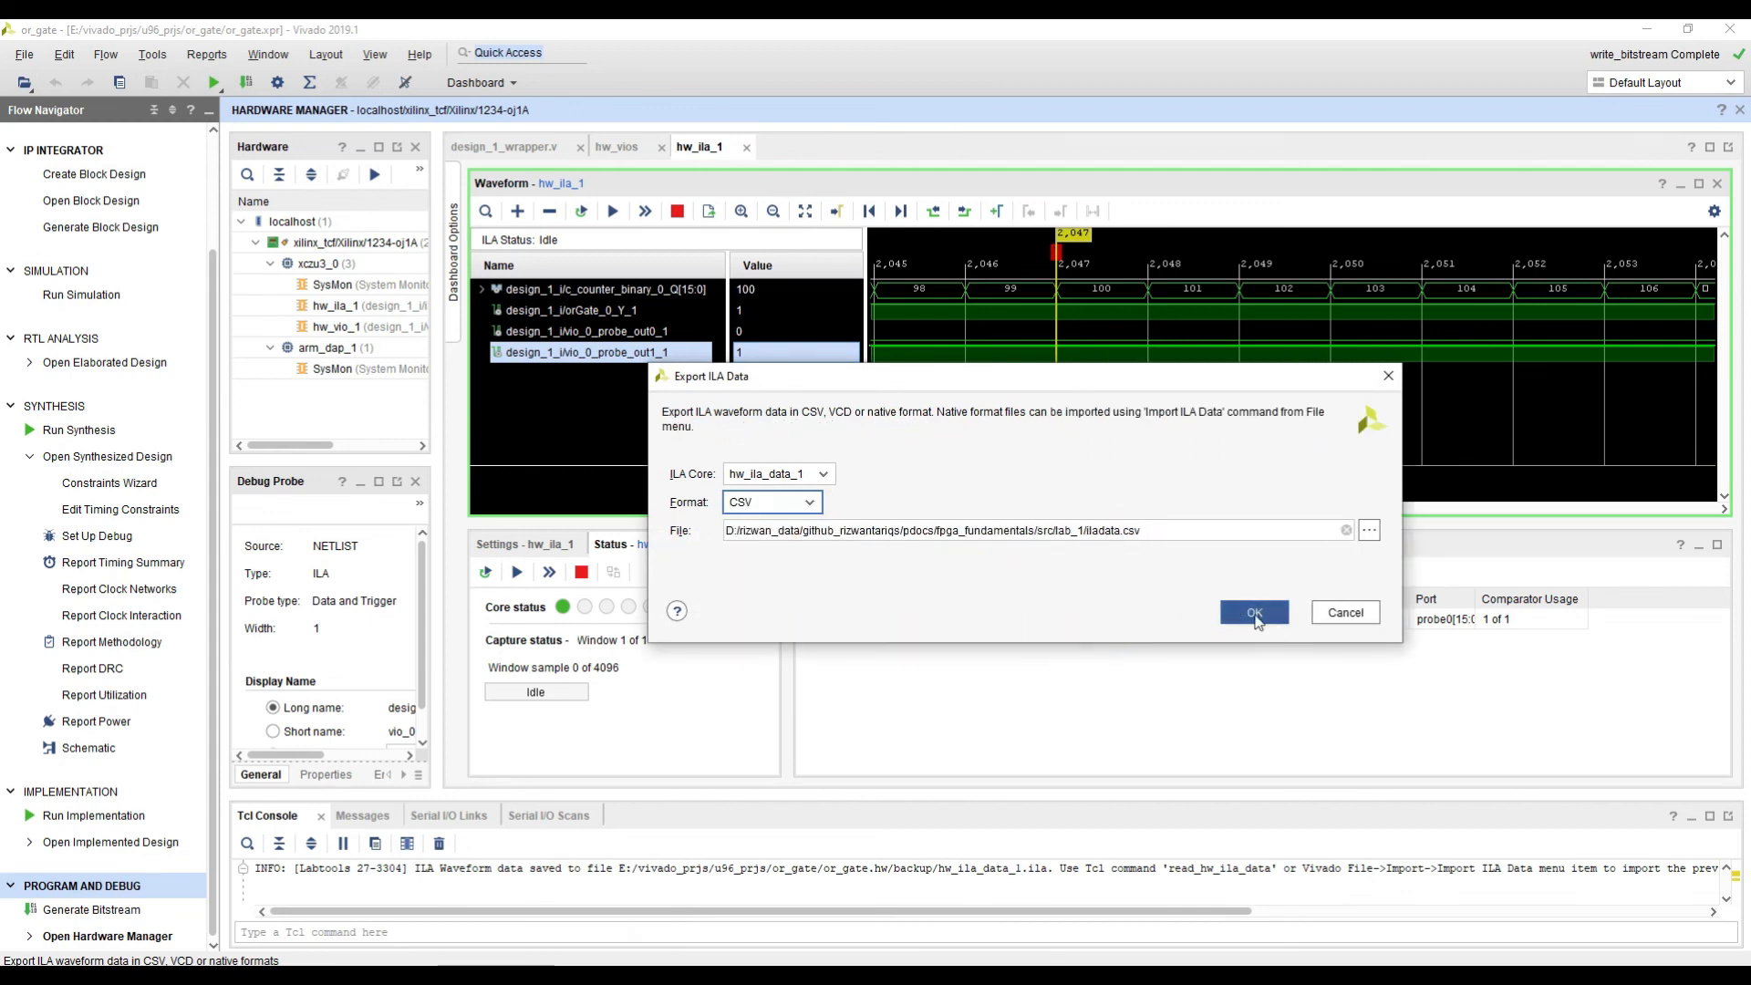
drag(1086, 532, 1160, 533)
click(1160, 533)
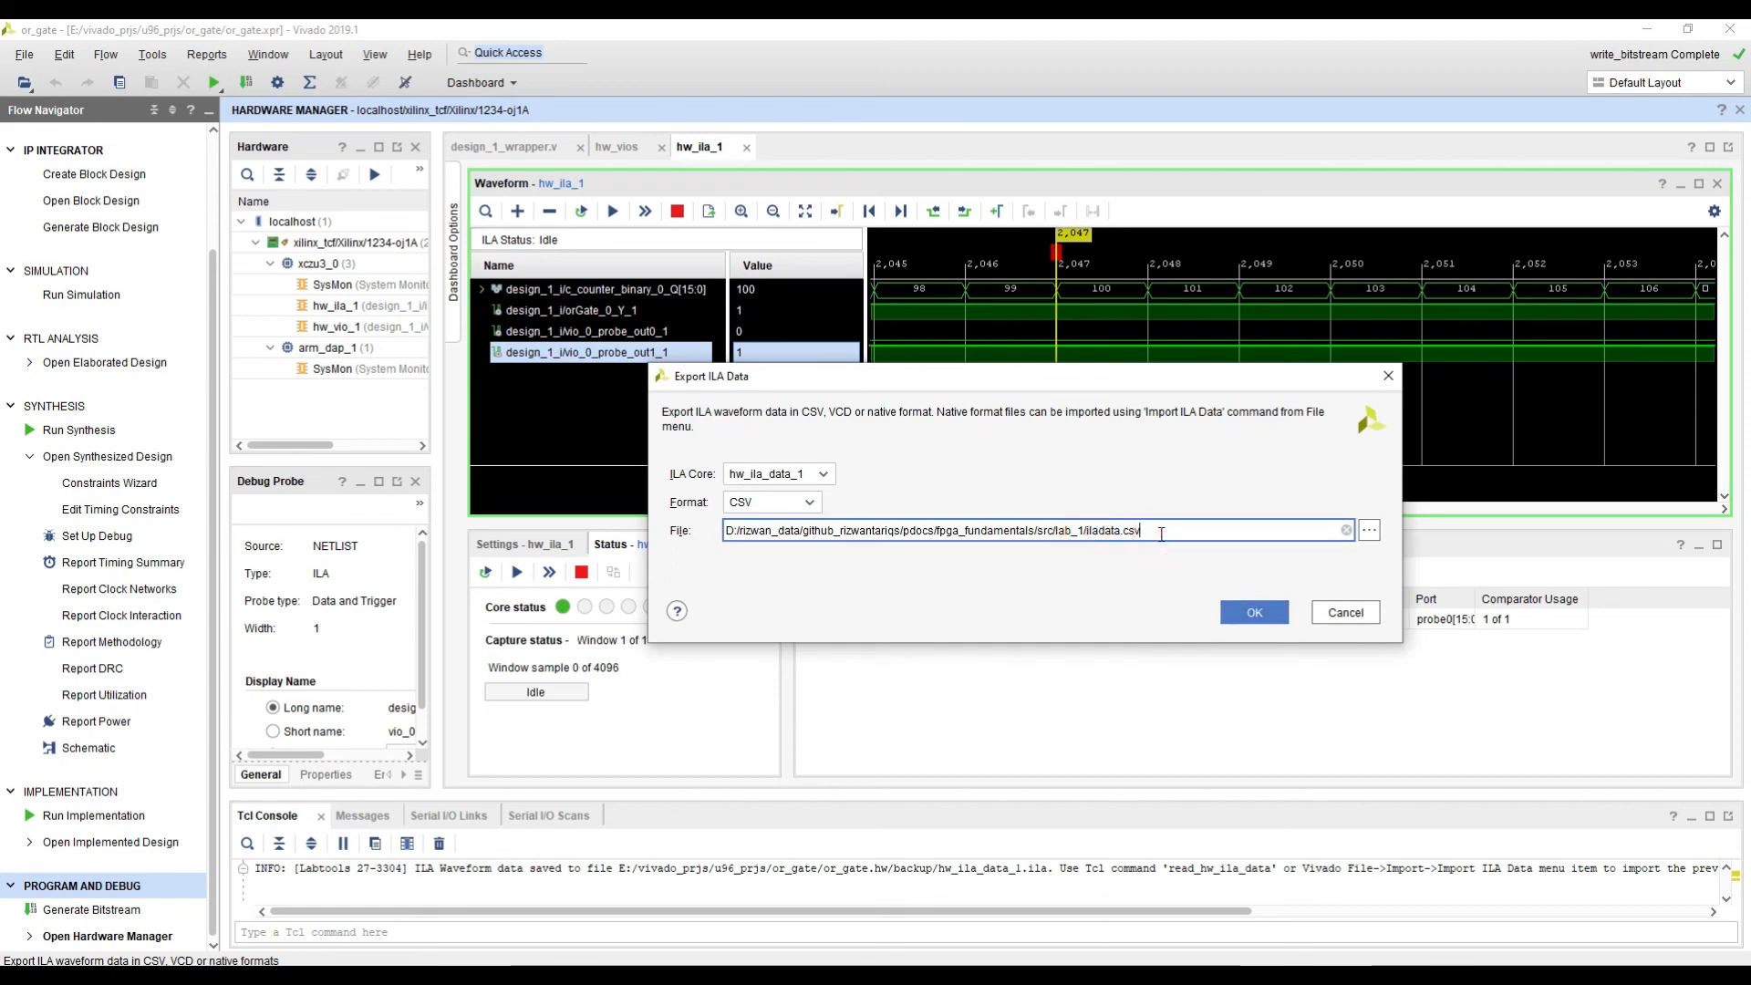
click(1336, 614)
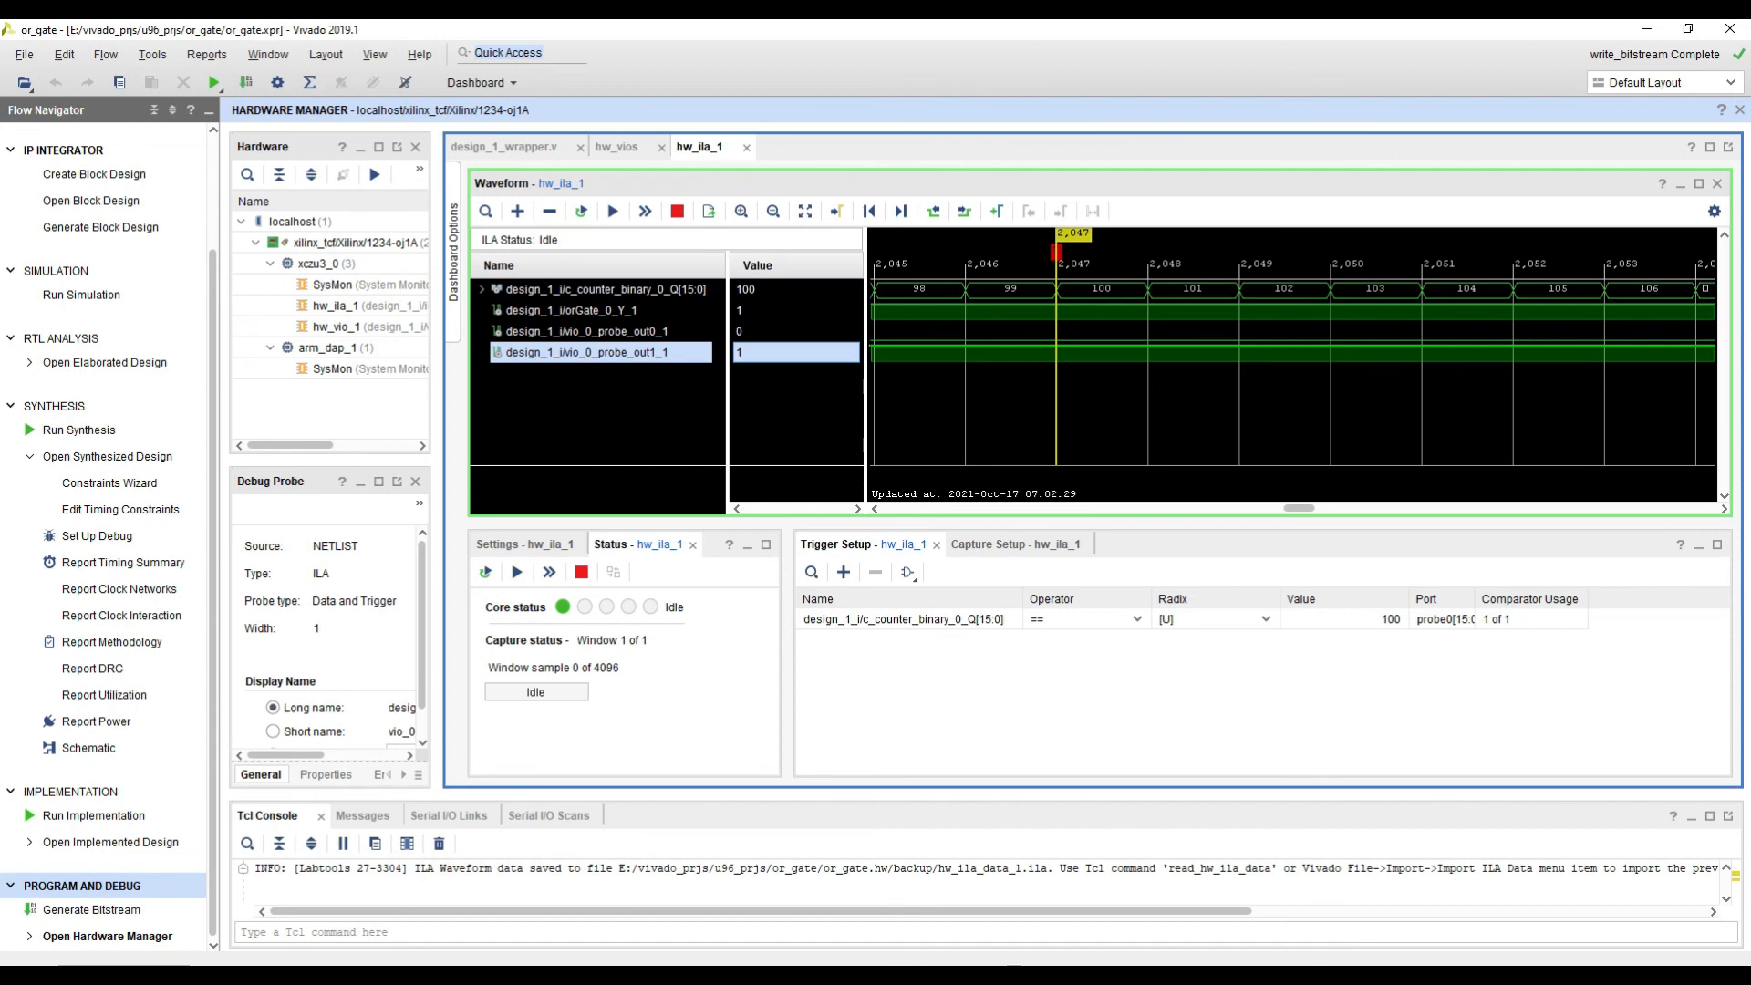
Step: Switch to the PowerPoint slide show and go back from the Vivado Block Design slide to the Objectives slide
key(alt+Tab)
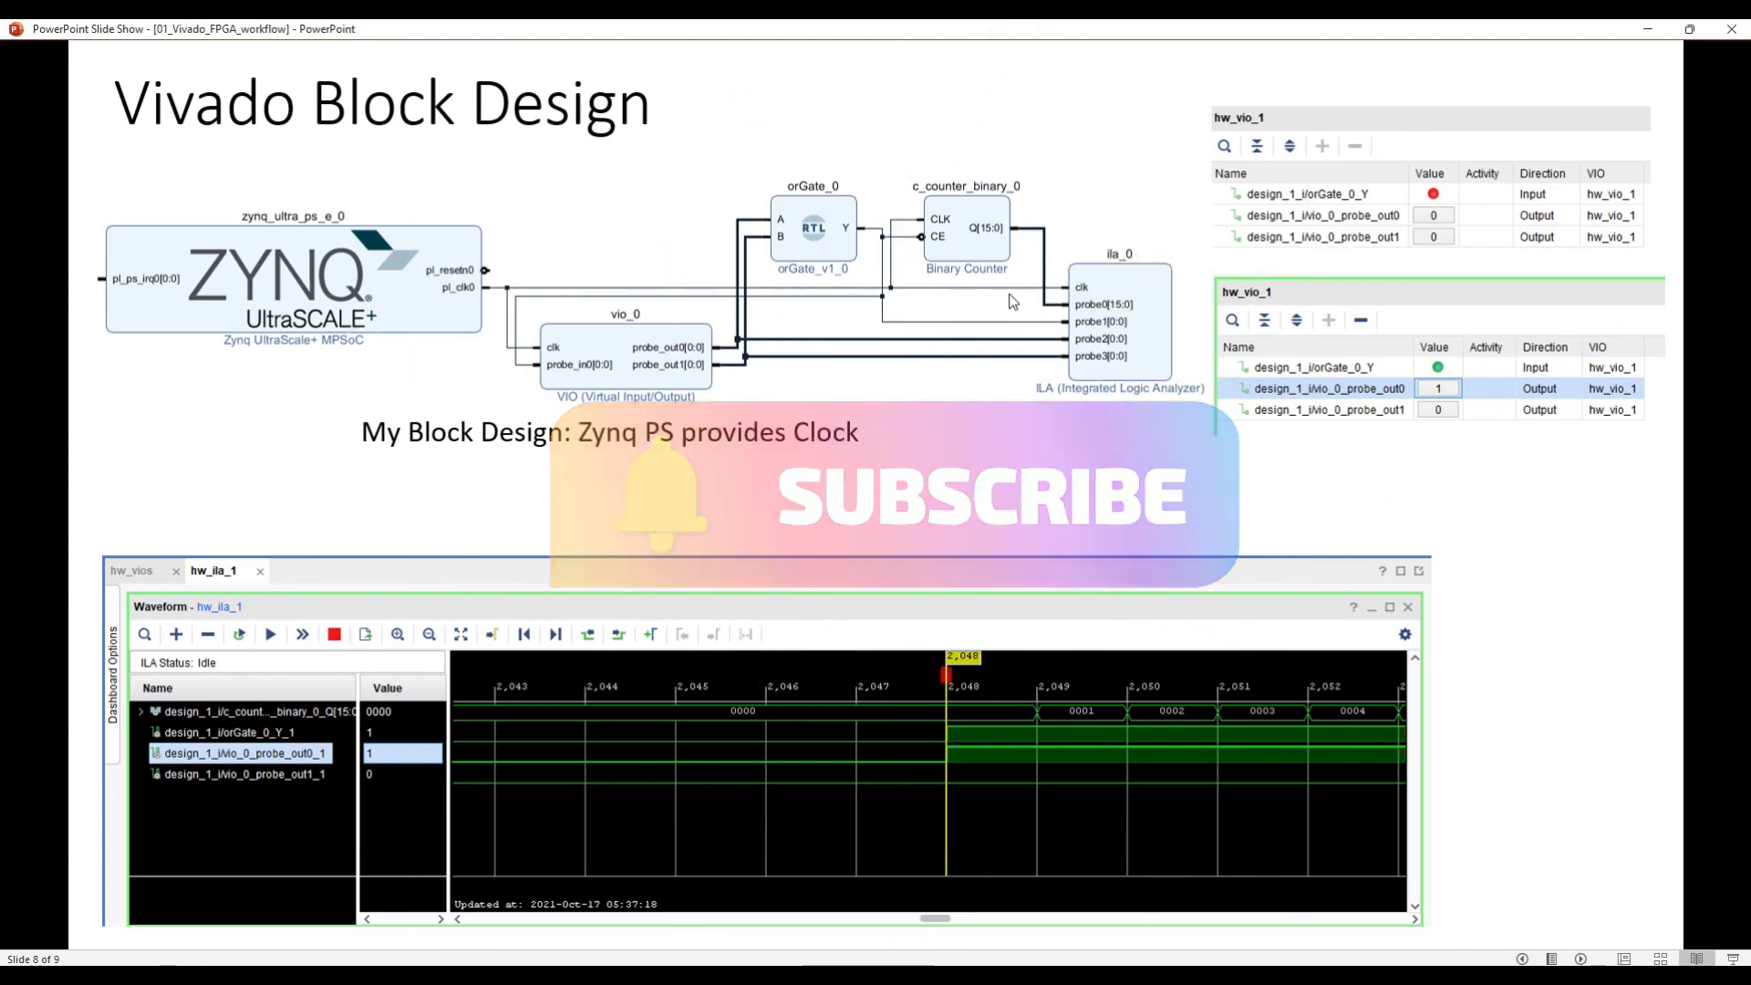
key(Left)
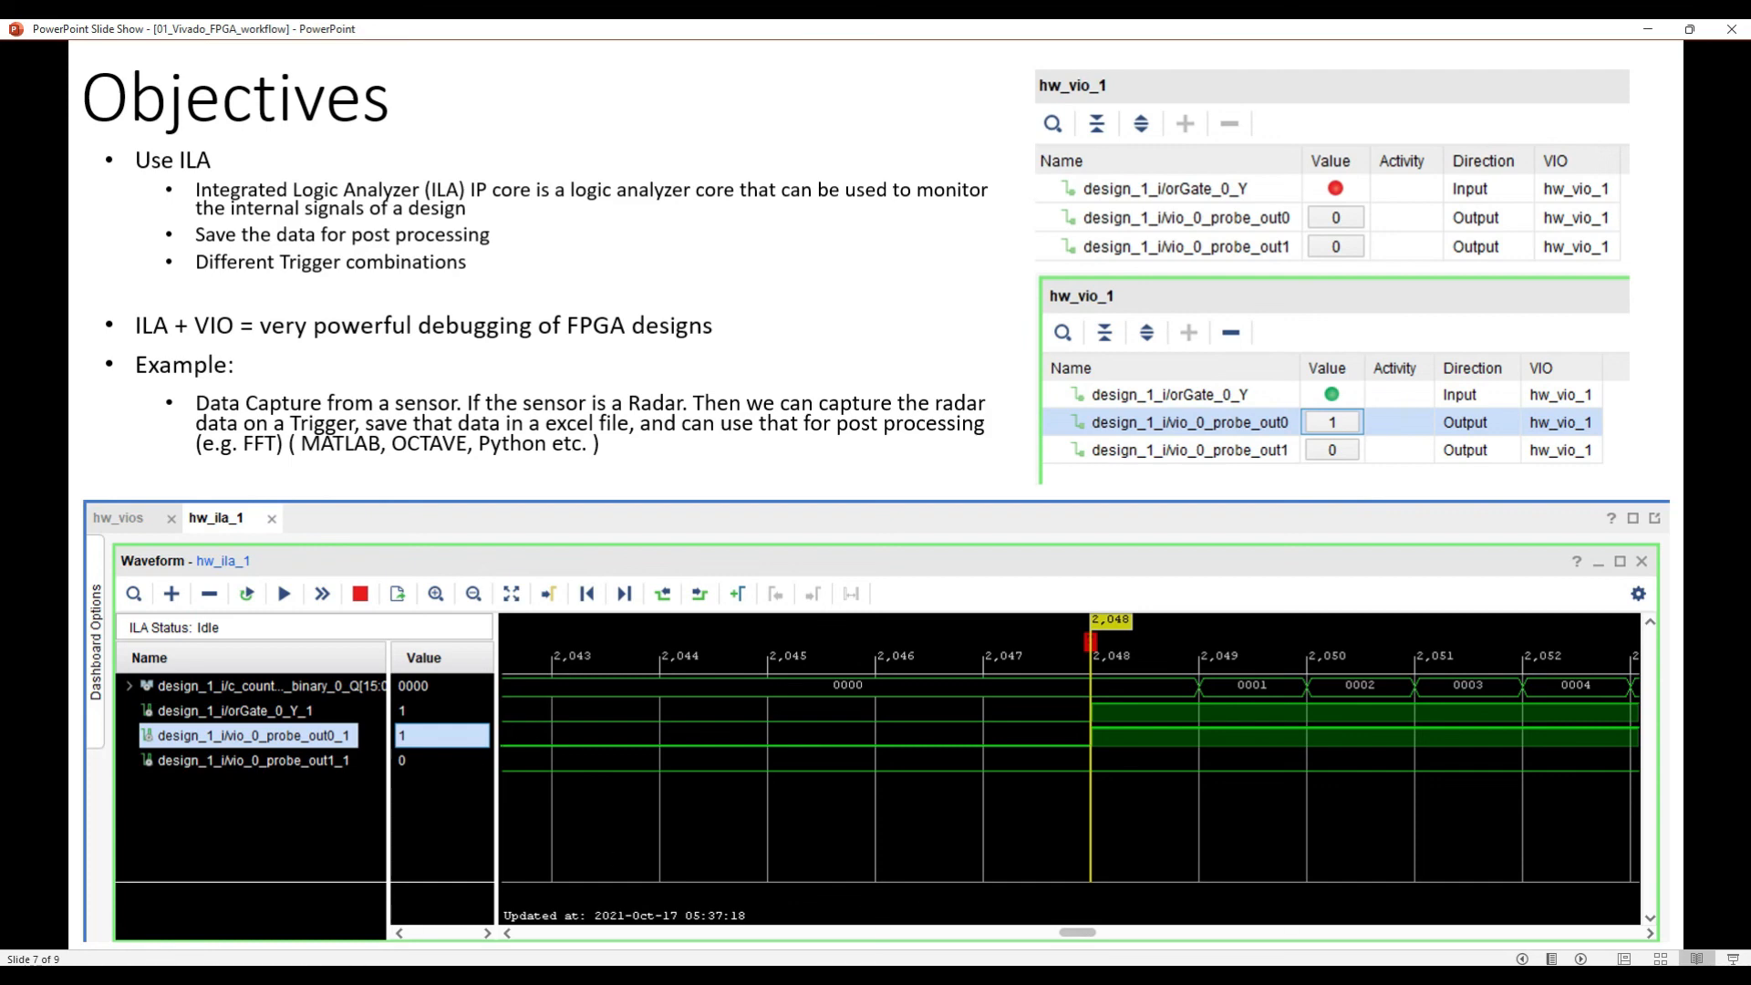
click(1504, 977)
click(1449, 915)
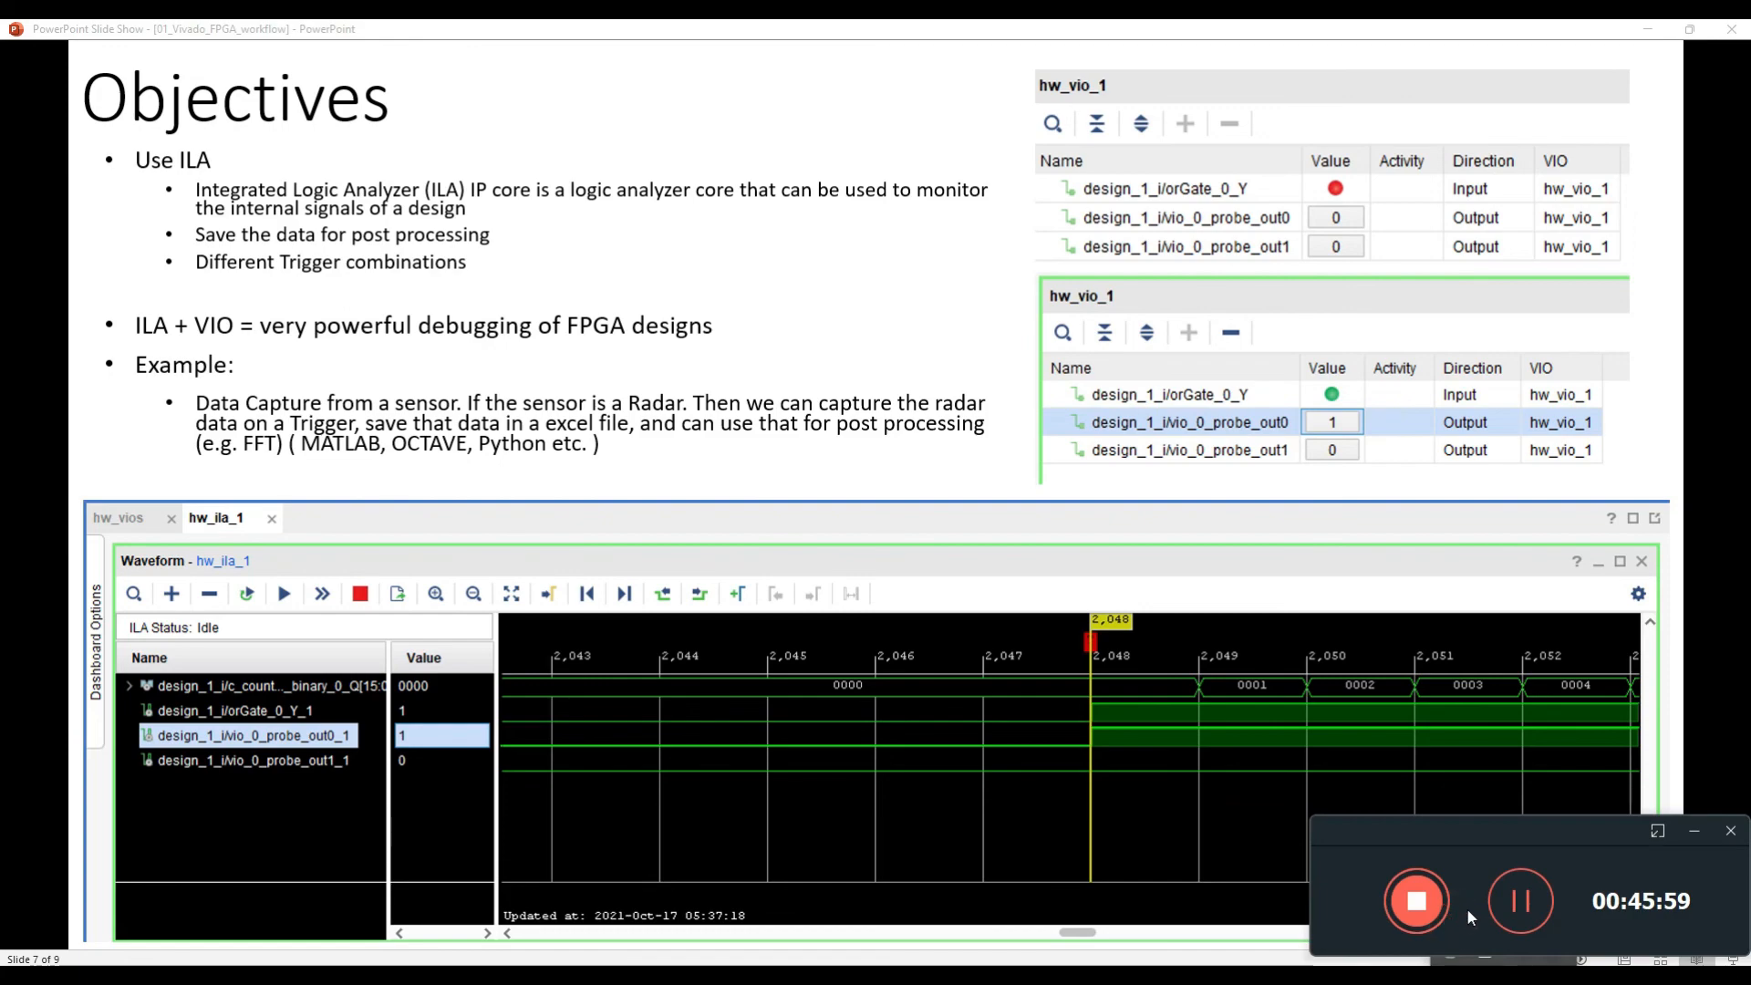